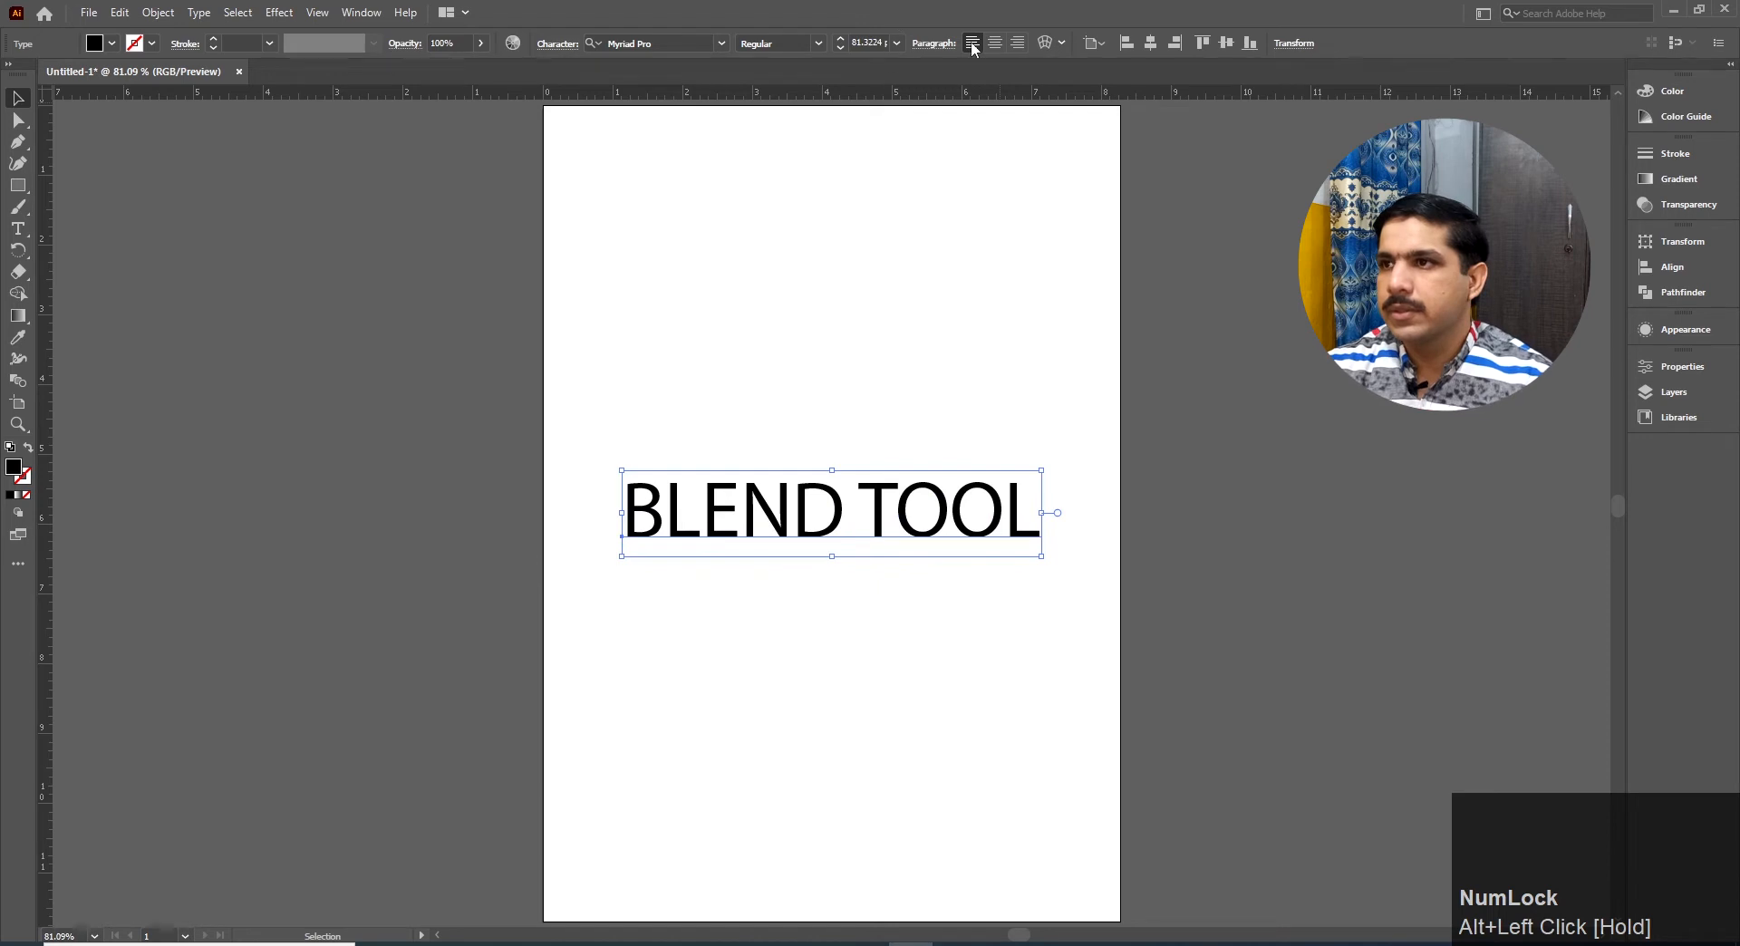
Set the BLEND TOOL title's font style to Bold and move it near the artboard's upper edge
left_click(1001, 42)
key("ctrl+z")
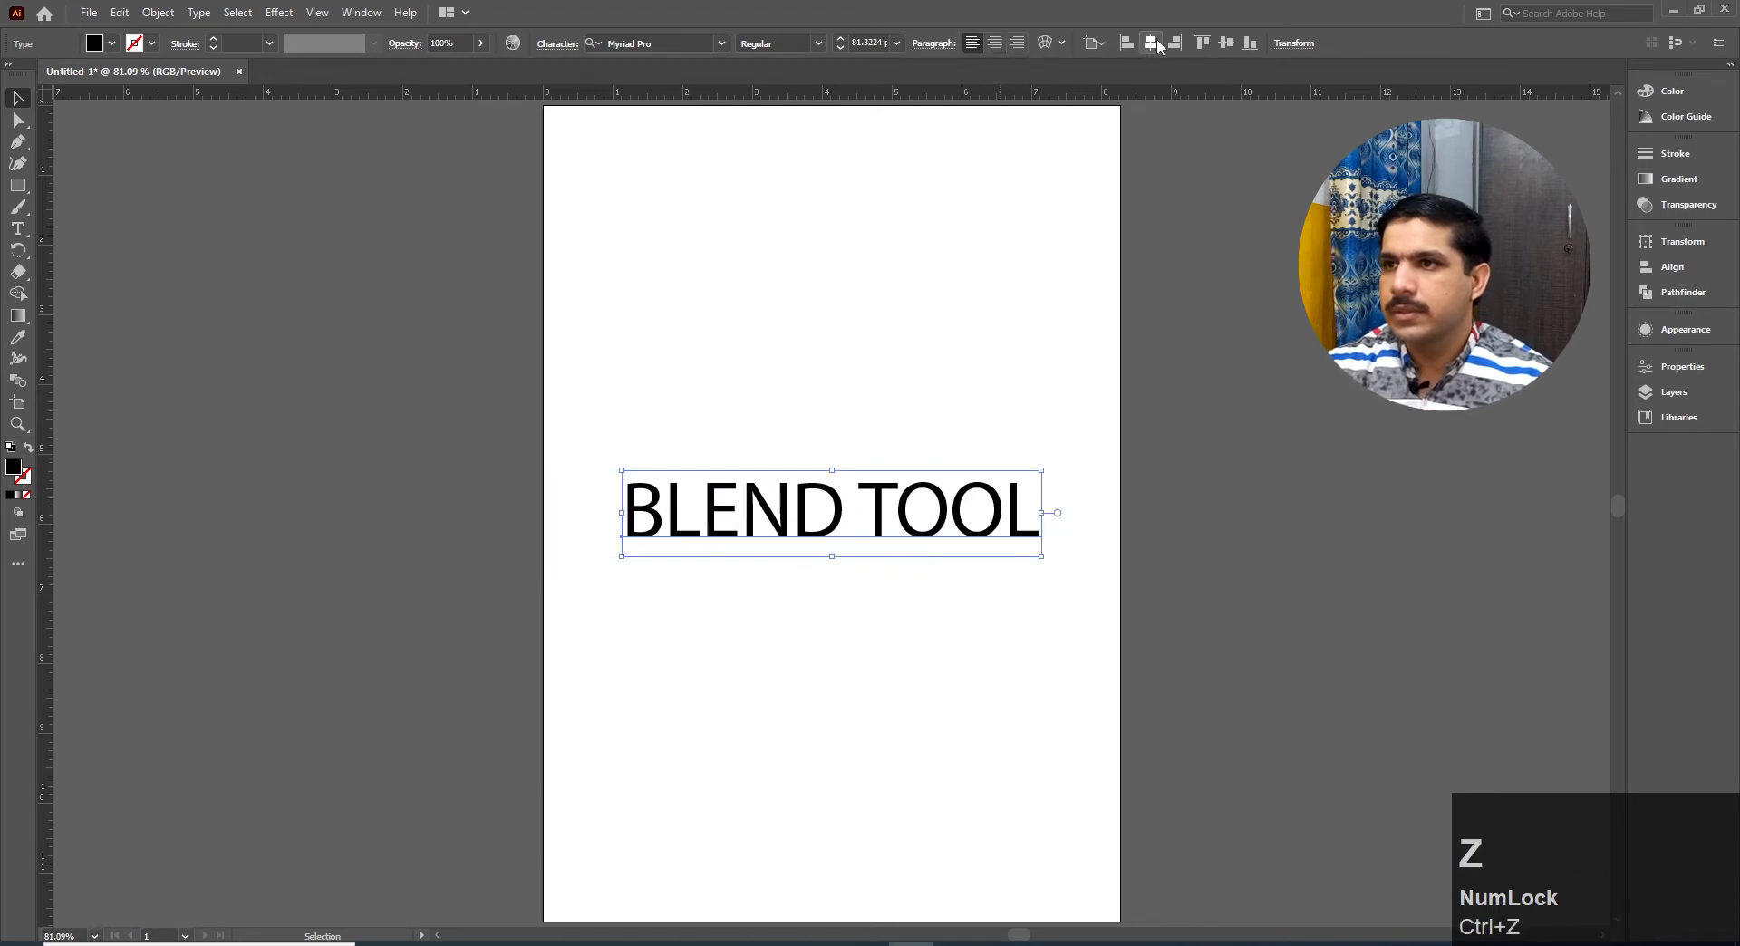
left_click(794, 42)
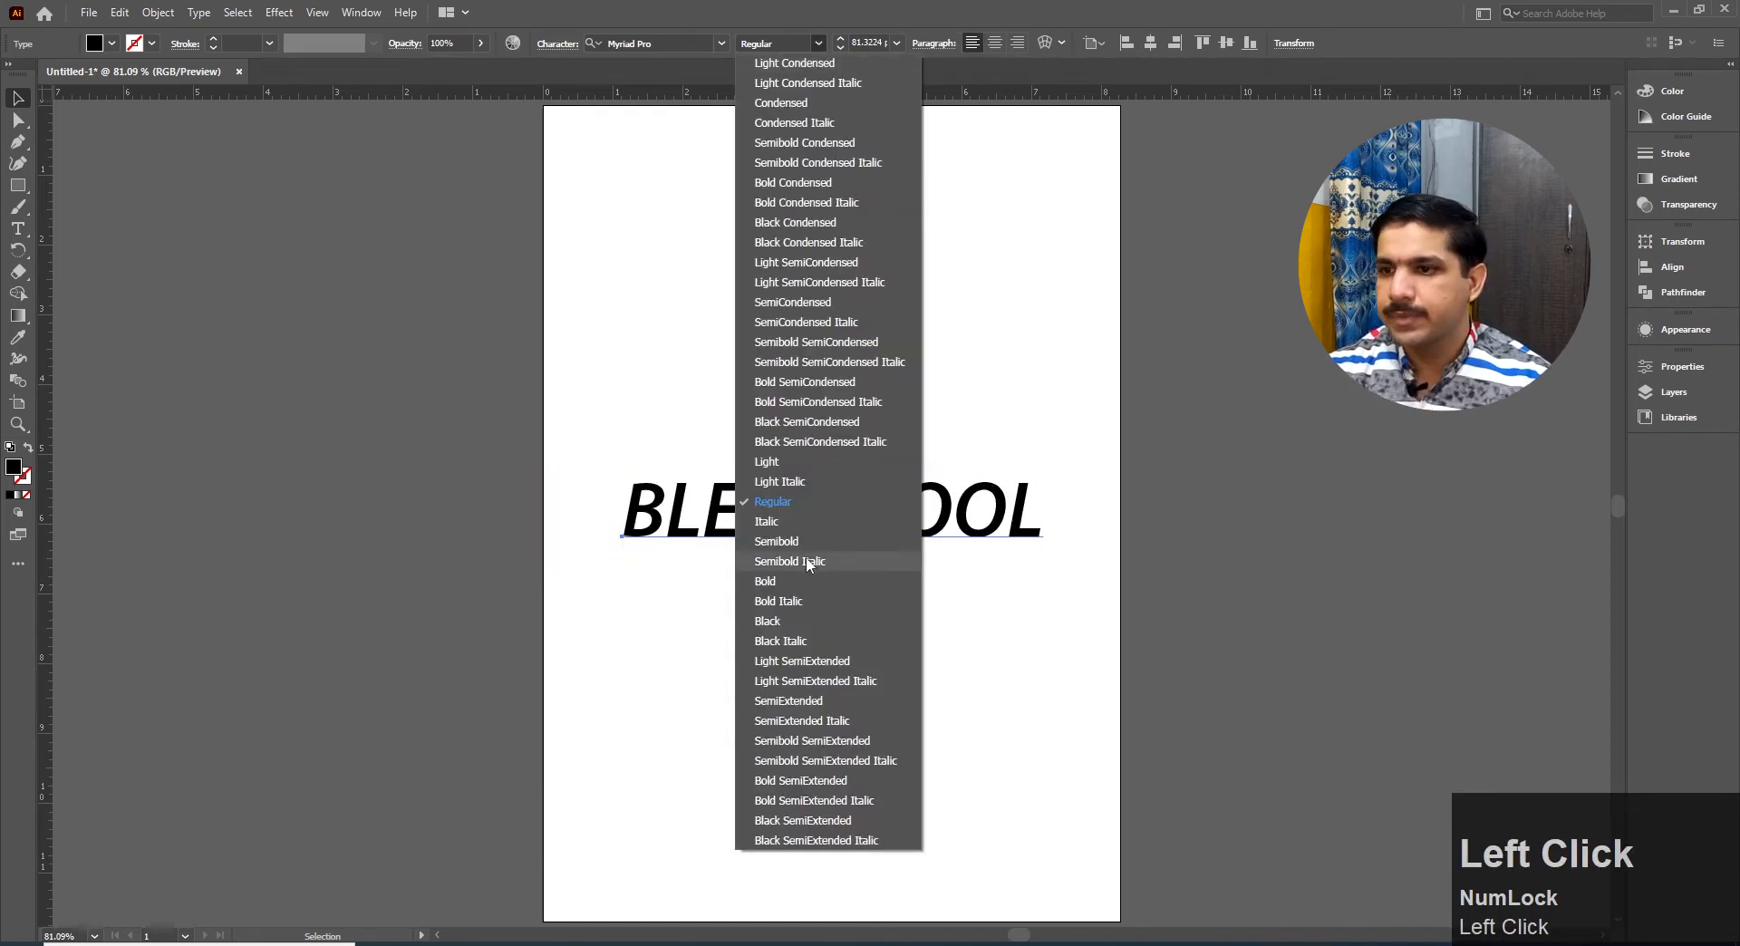
left_click(785, 591)
left_click(781, 341)
left_click_drag(852, 515, 852, 195)
left_click(863, 373)
key("ctrl+space")
left_click(815, 288, "ctrl")
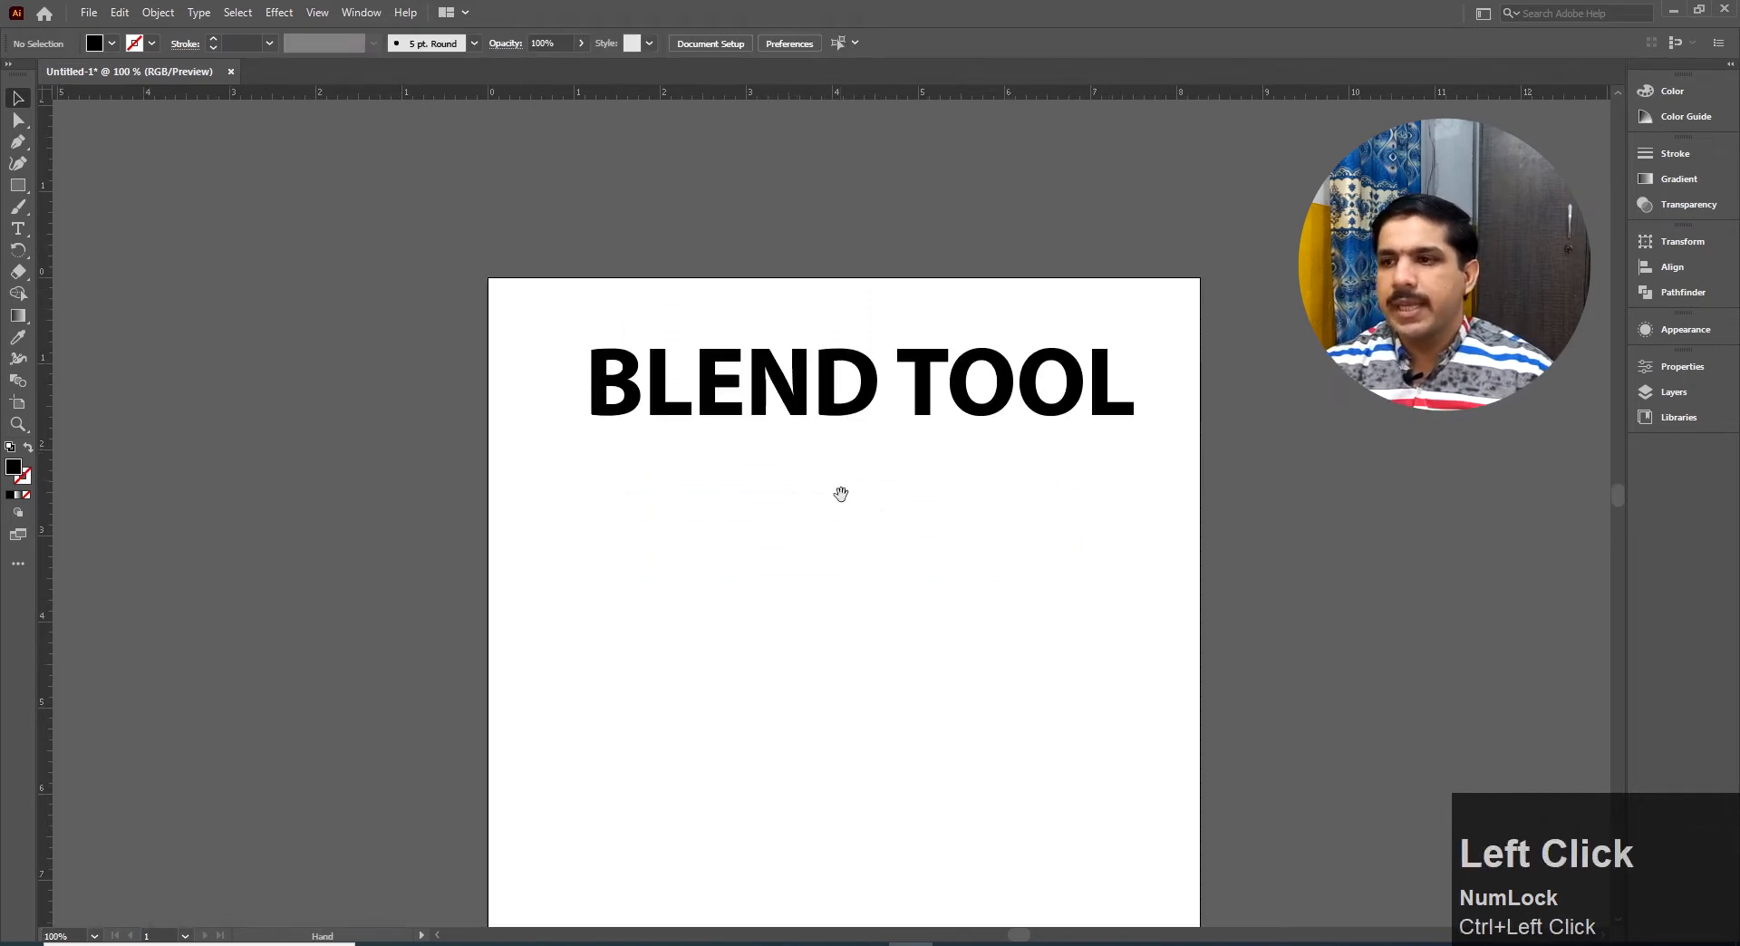
Examine where the Blend tool sits among the drawing tools and which Blend commands are available for objects
left_click_drag(797, 483, 798, 489)
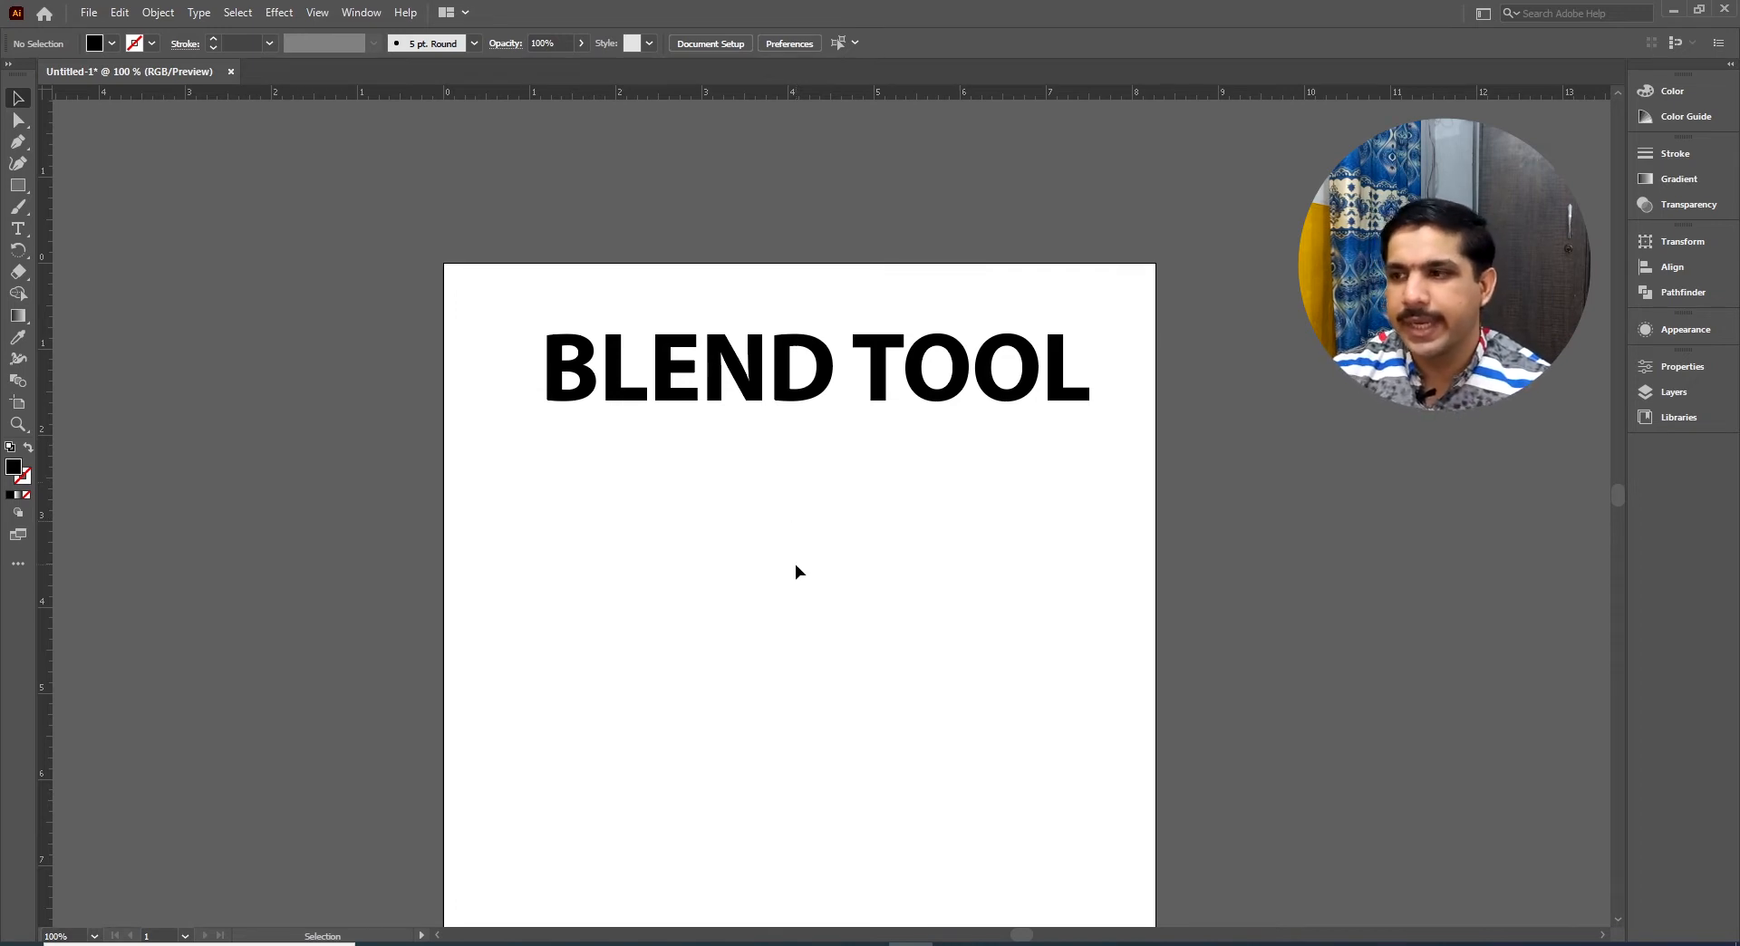
left_click(796, 572)
left_click_drag(819, 632, 813, 573)
left_click(785, 513, "ctrl")
left_click_drag(774, 508, 731, 571)
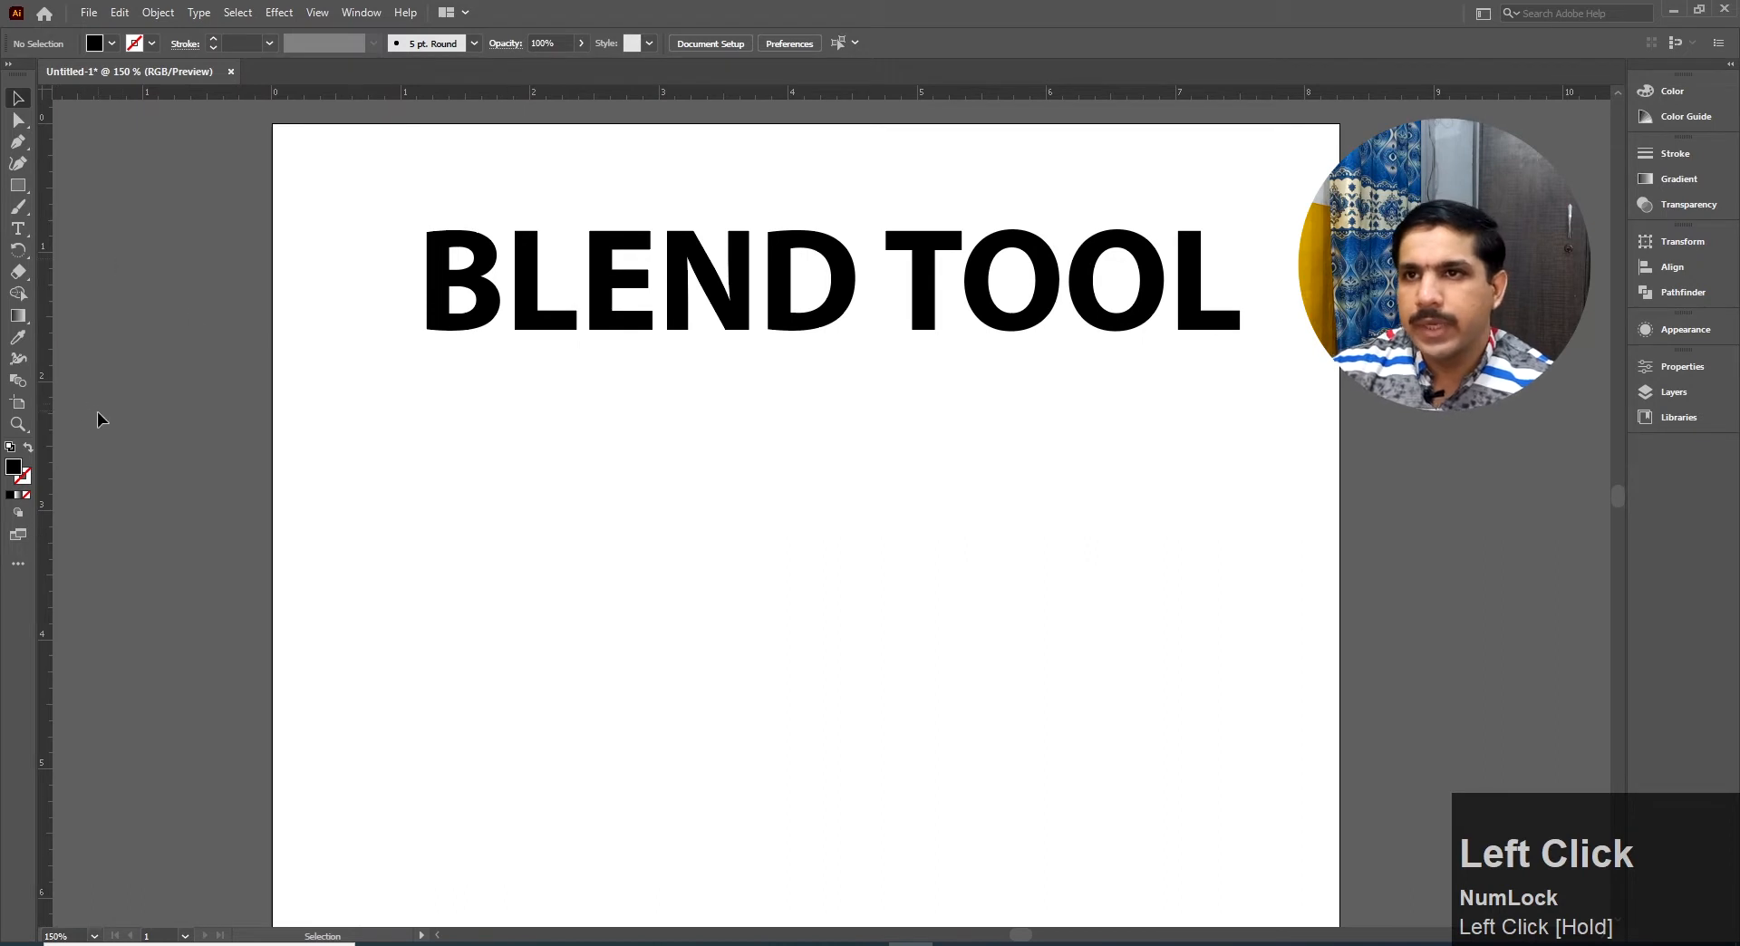
left_click(10, 69)
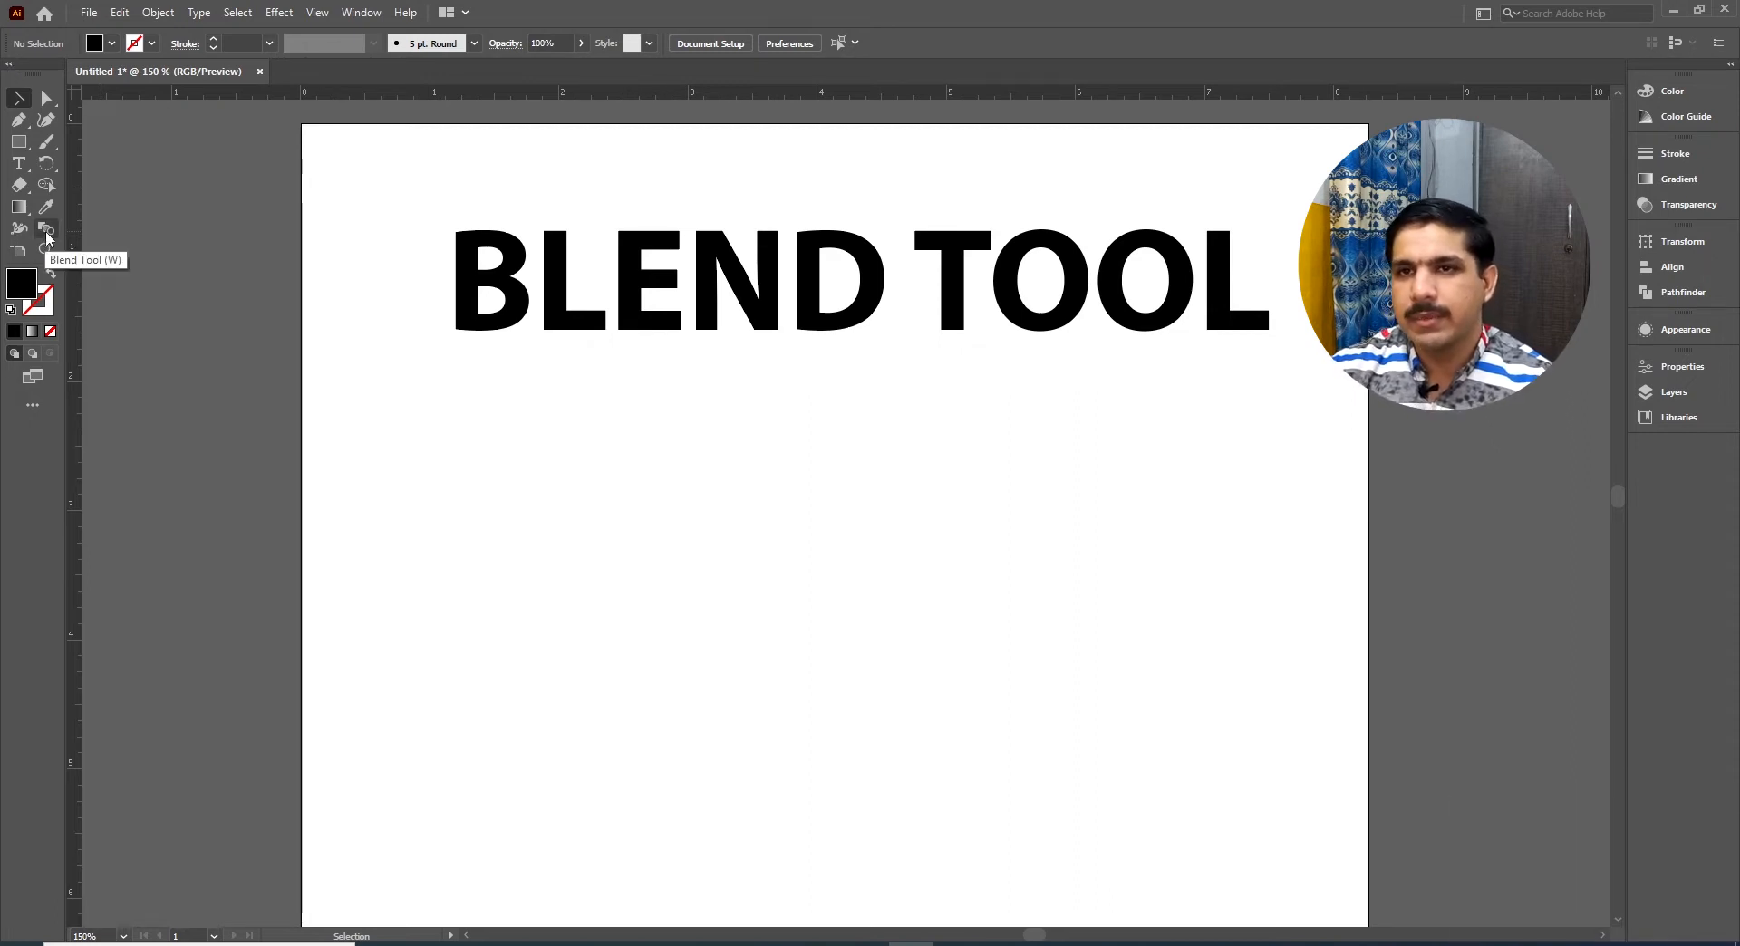
left_click(345, 13)
mouse_move(154, 14)
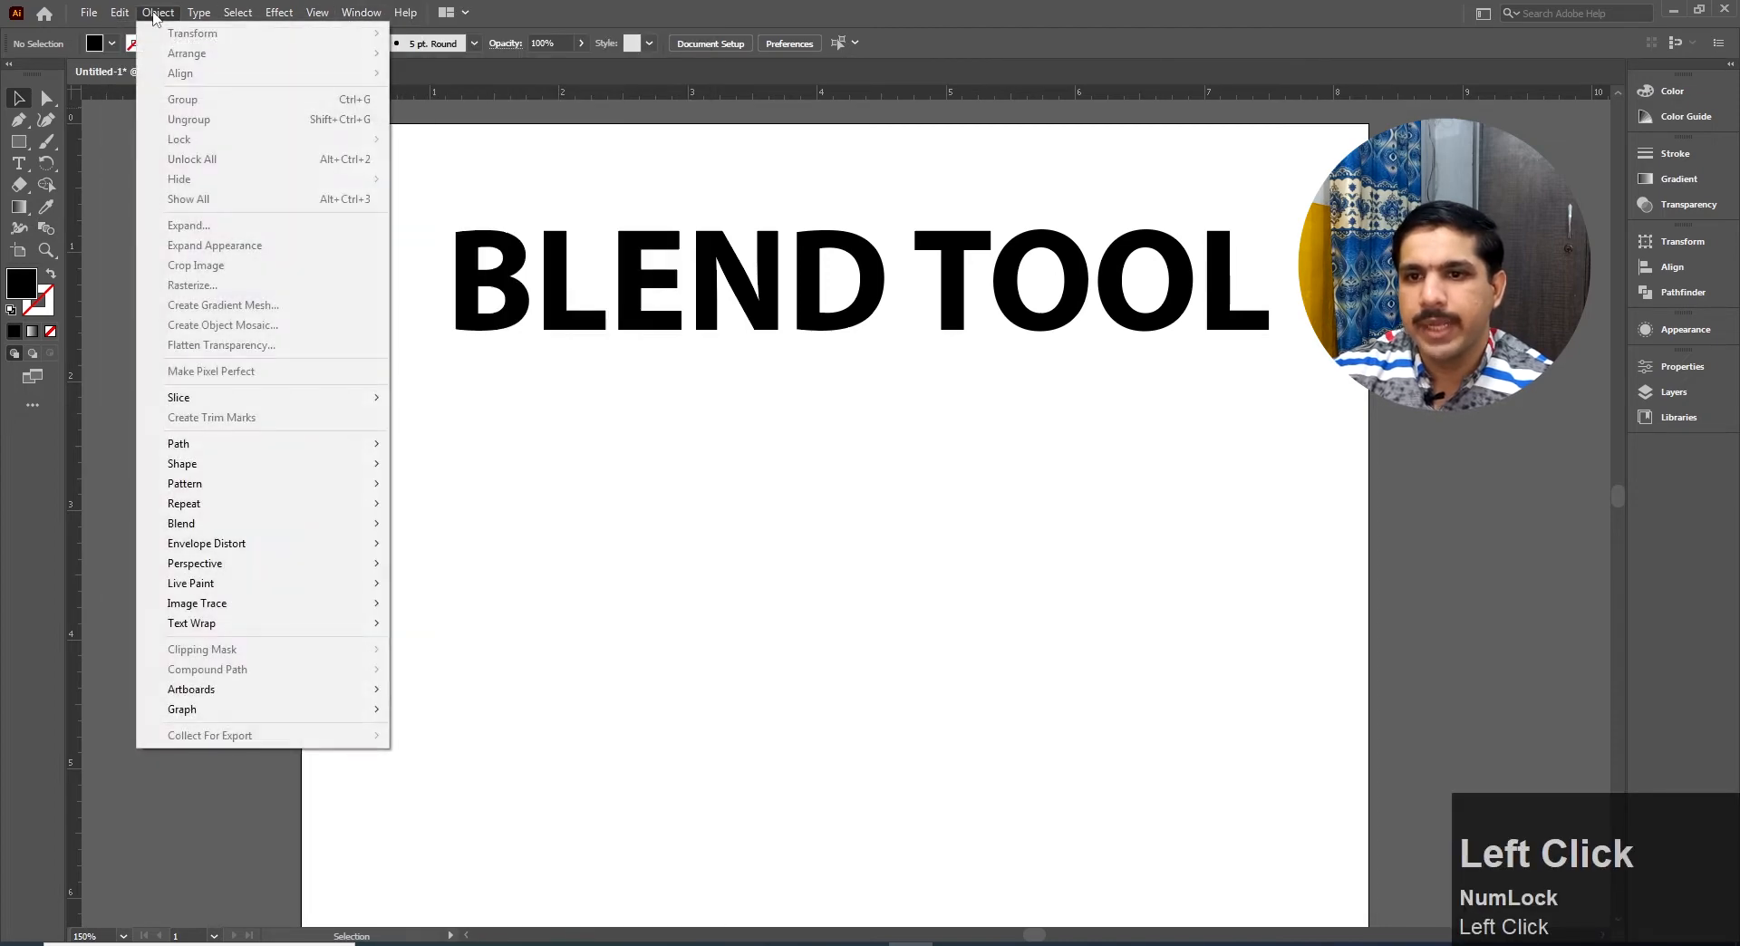
mouse_move(220, 528)
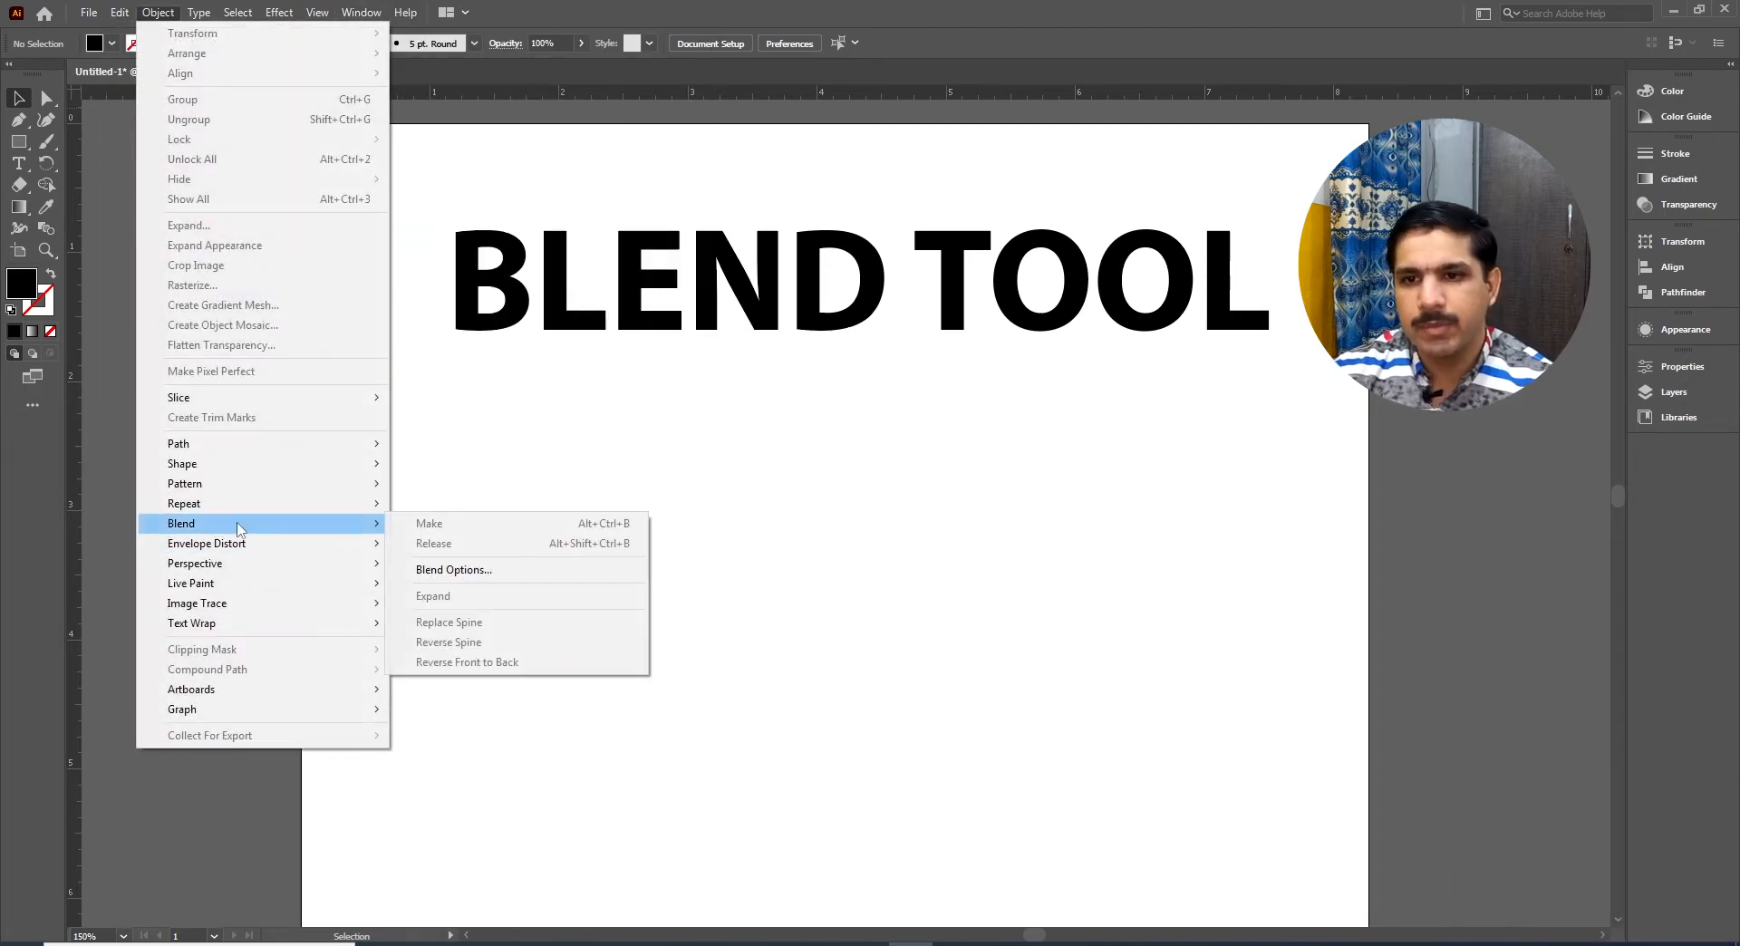
left_click(605, 426)
key("space")
left_click_drag(762, 535, 754, 535)
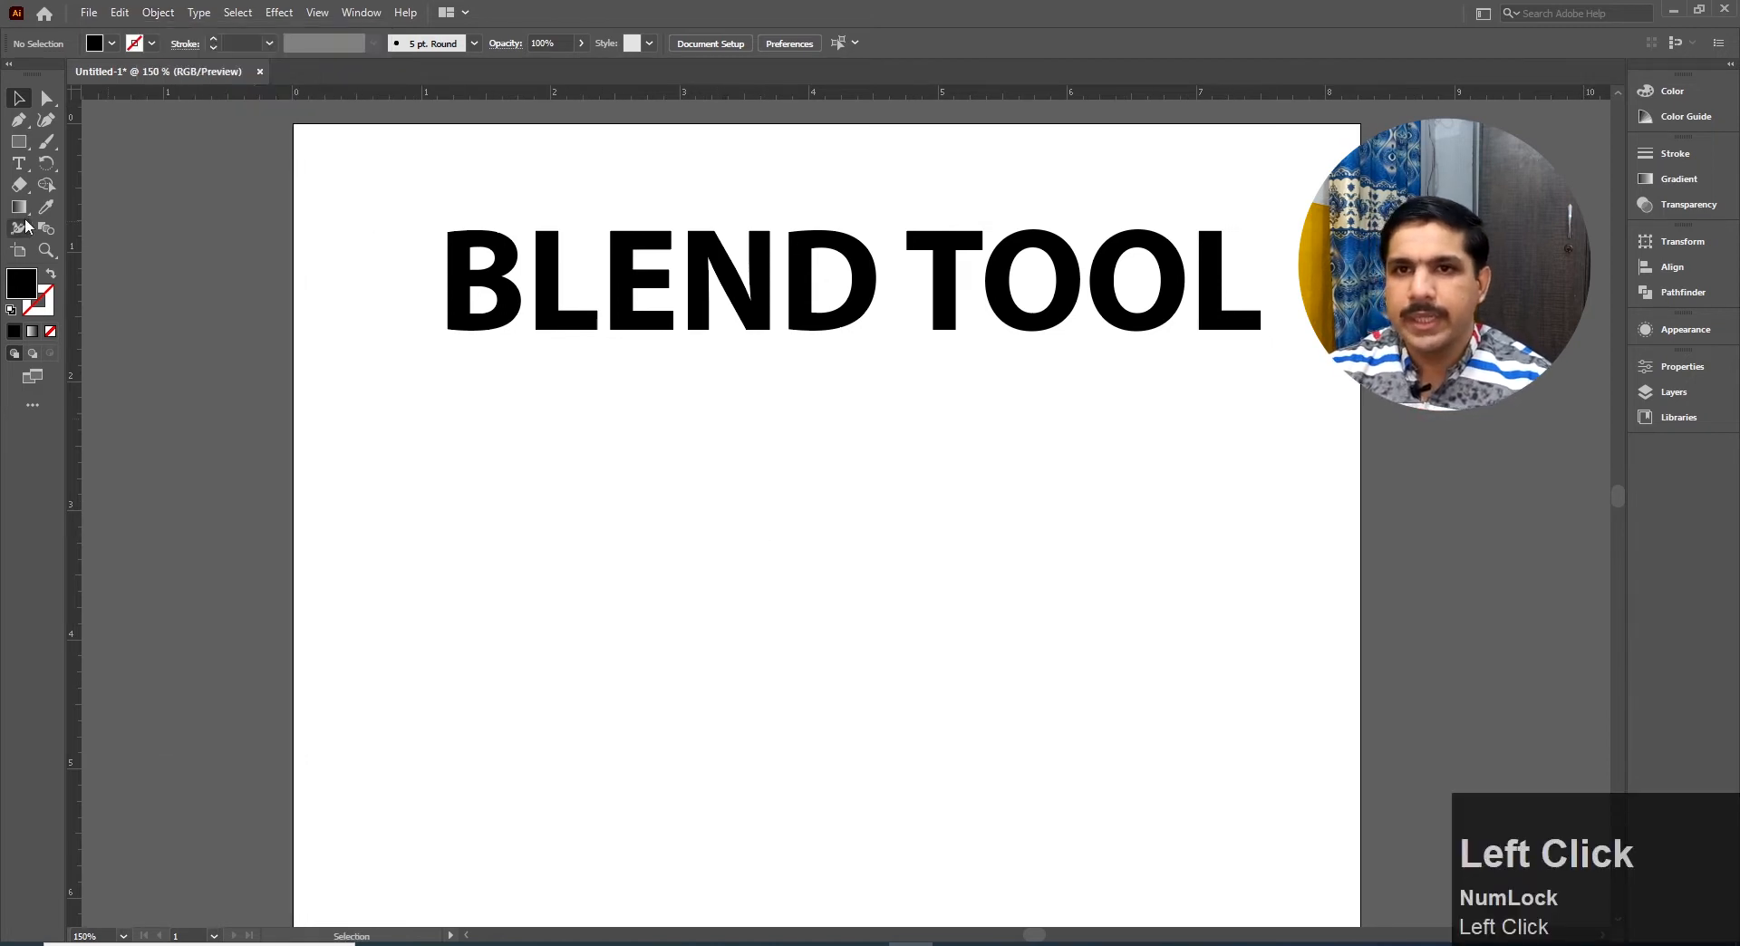
left_click(8, 67)
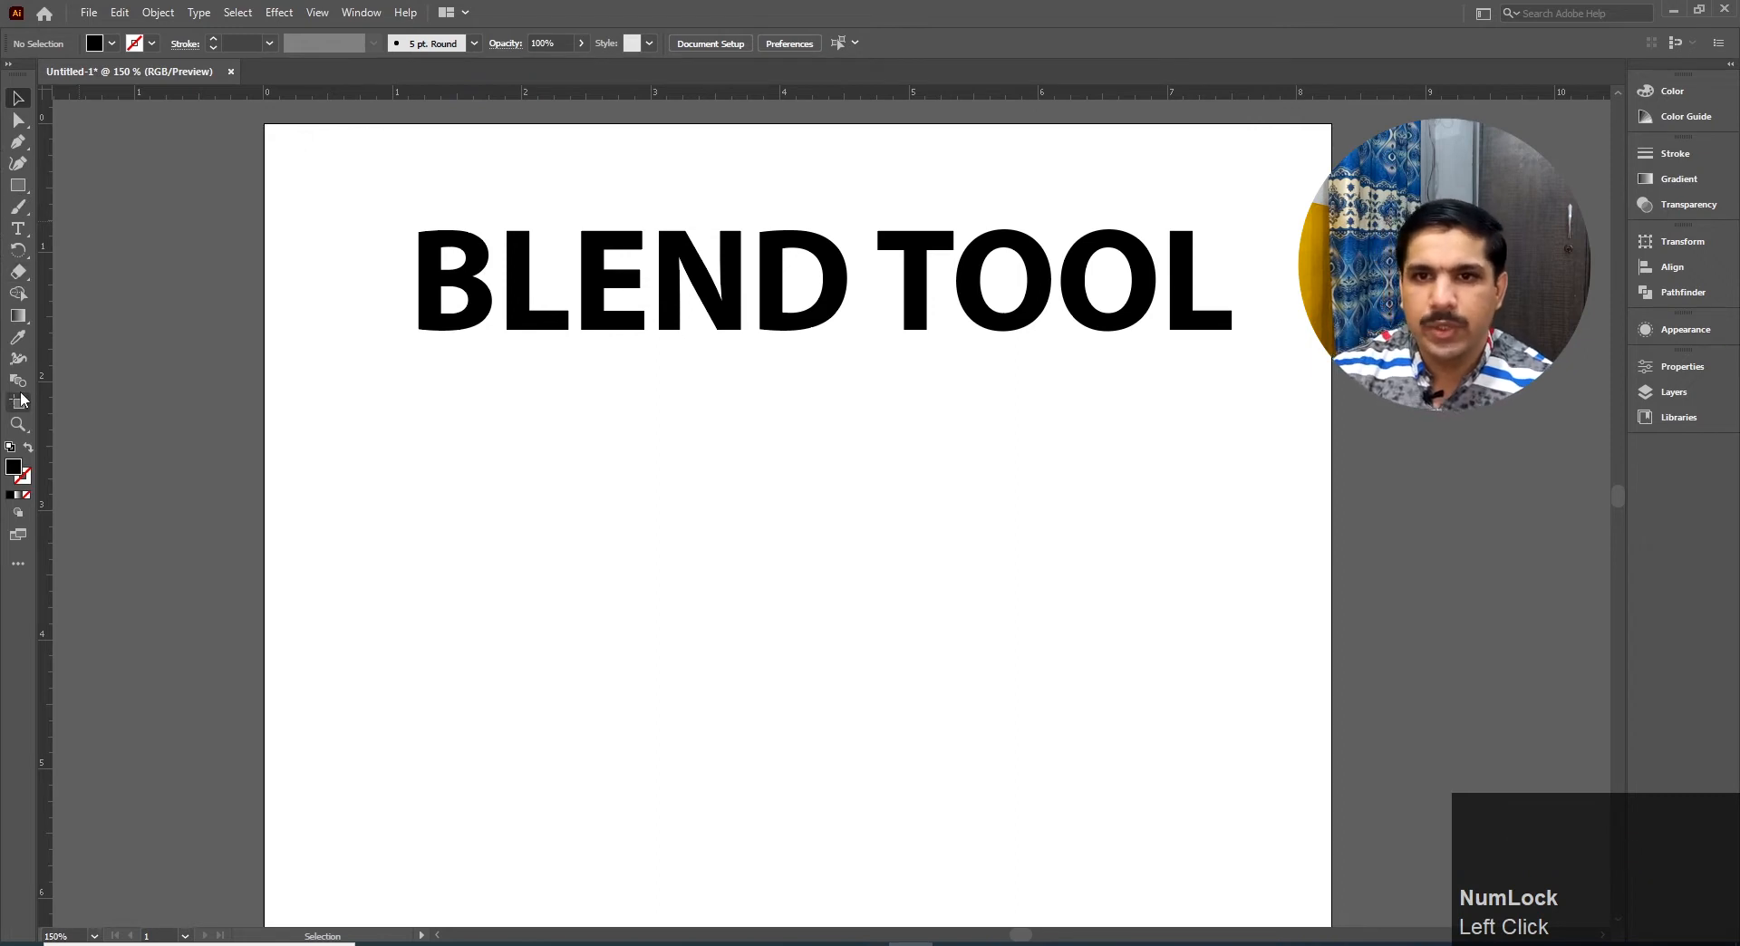
Draw a square about 1.24 in wide below the title, with no fill and a black stroke
left_click(19, 186)
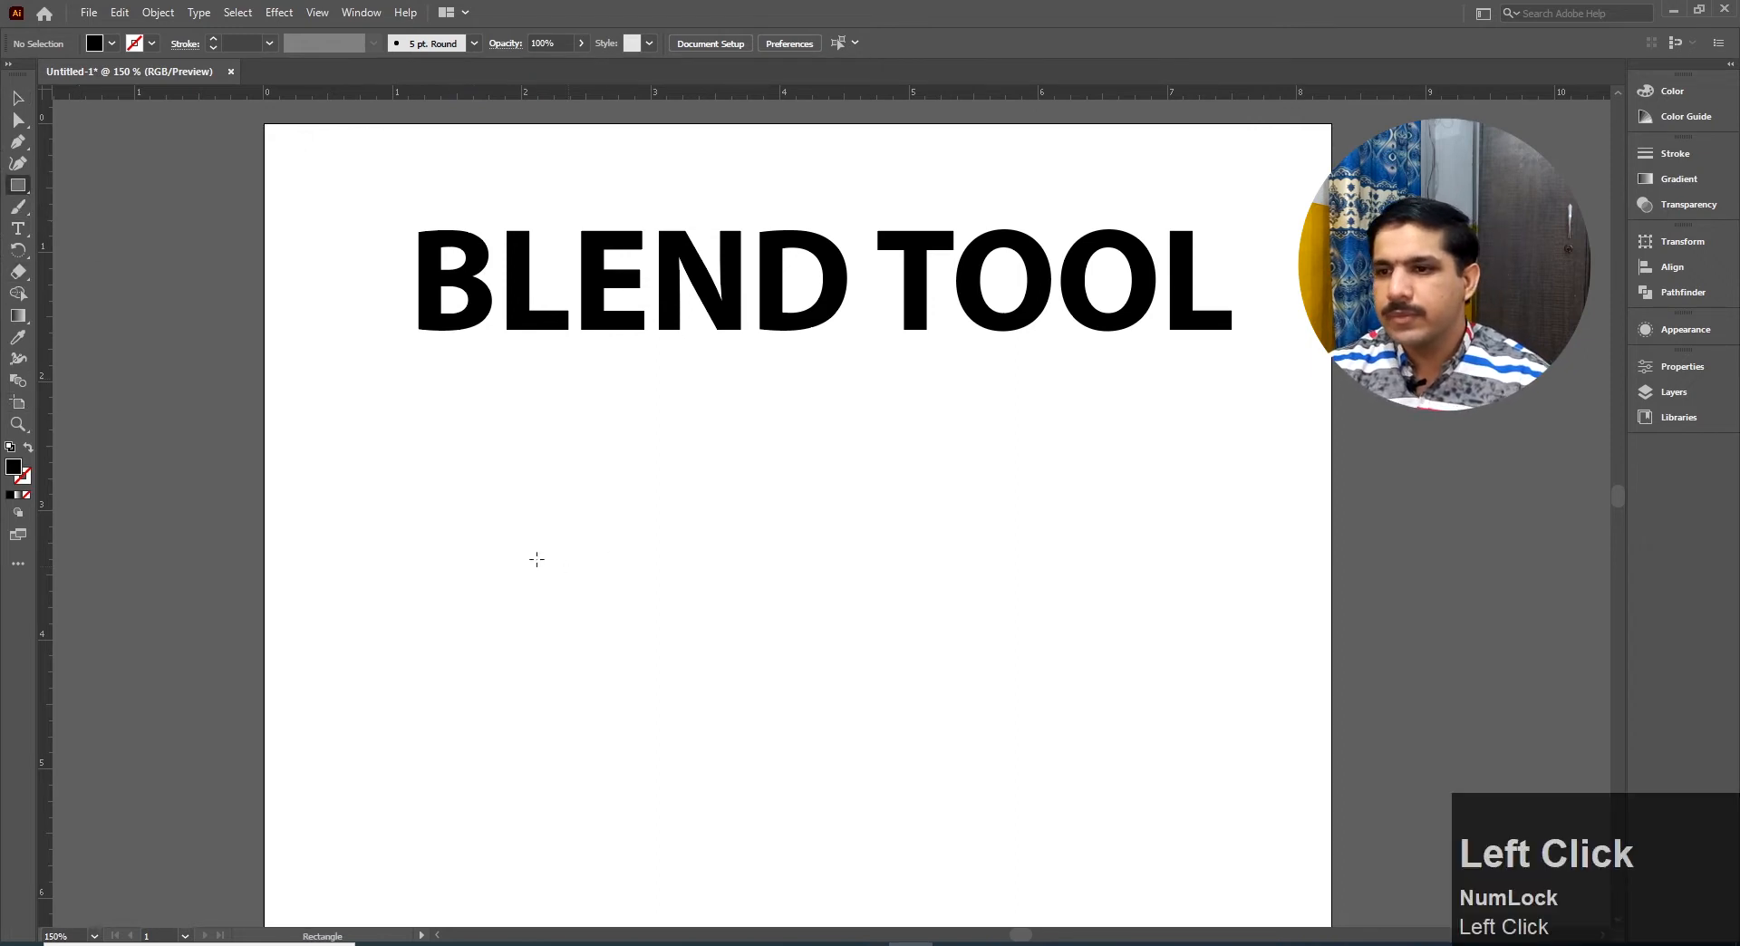
mouse_move(458, 425)
left_mouse_down()
mouse_move(660, 626)
mouse_move(619, 584)
left_mouse_up()
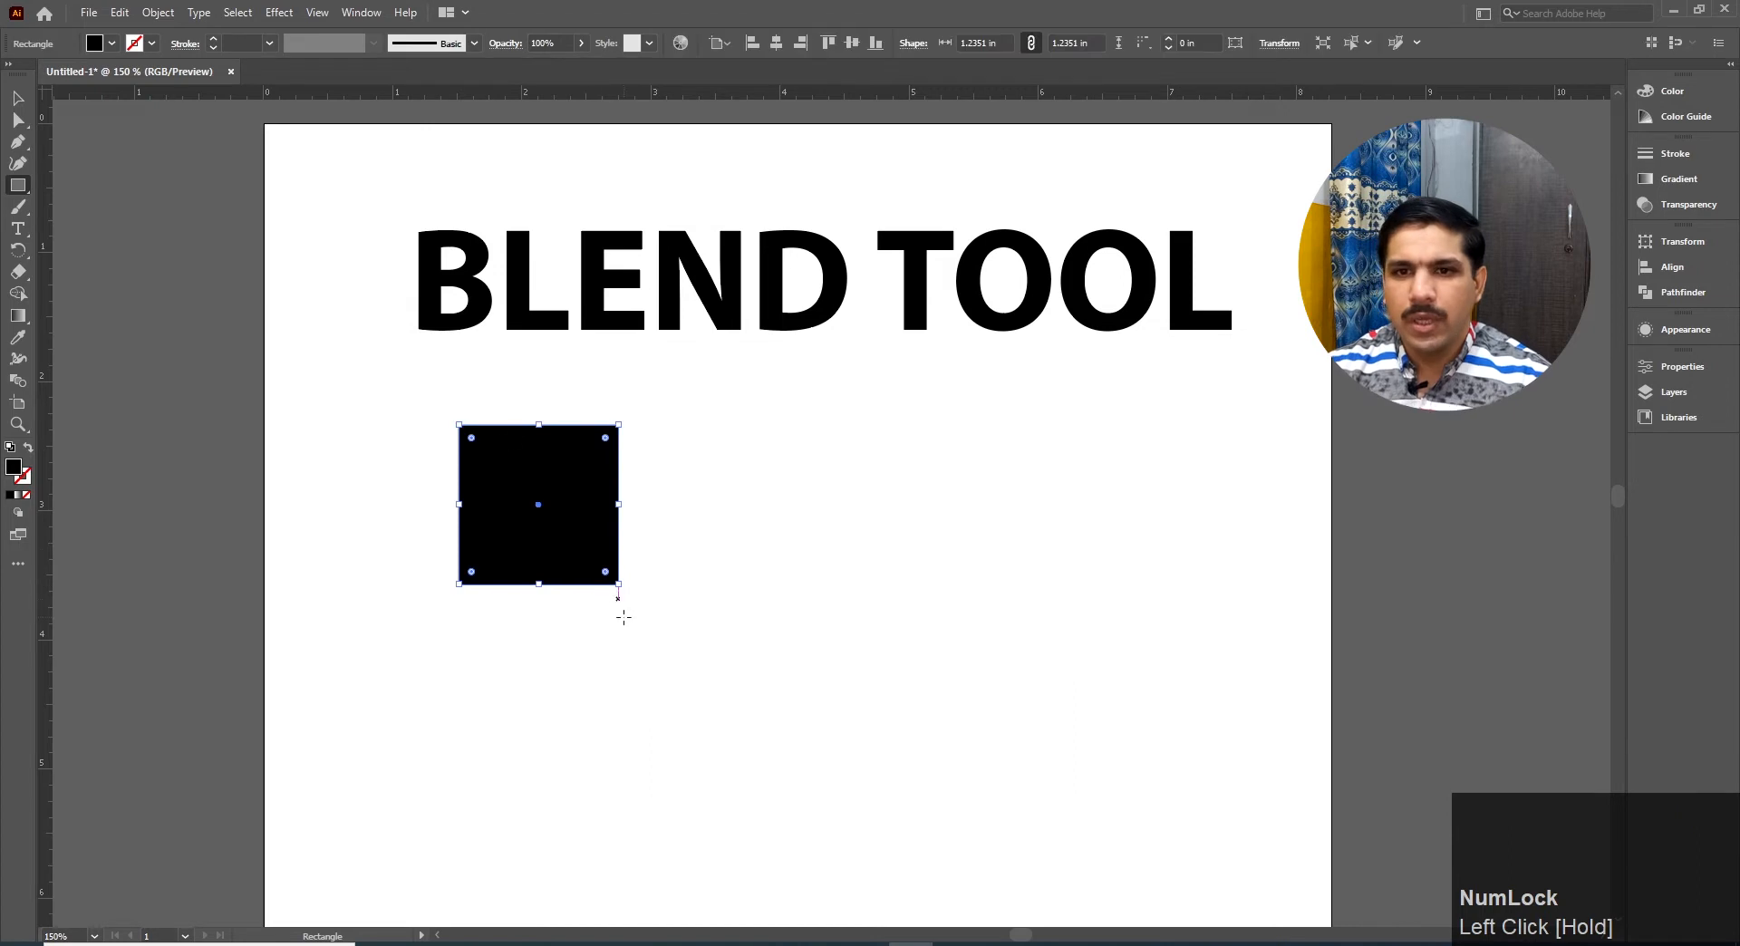
left_click(15, 467)
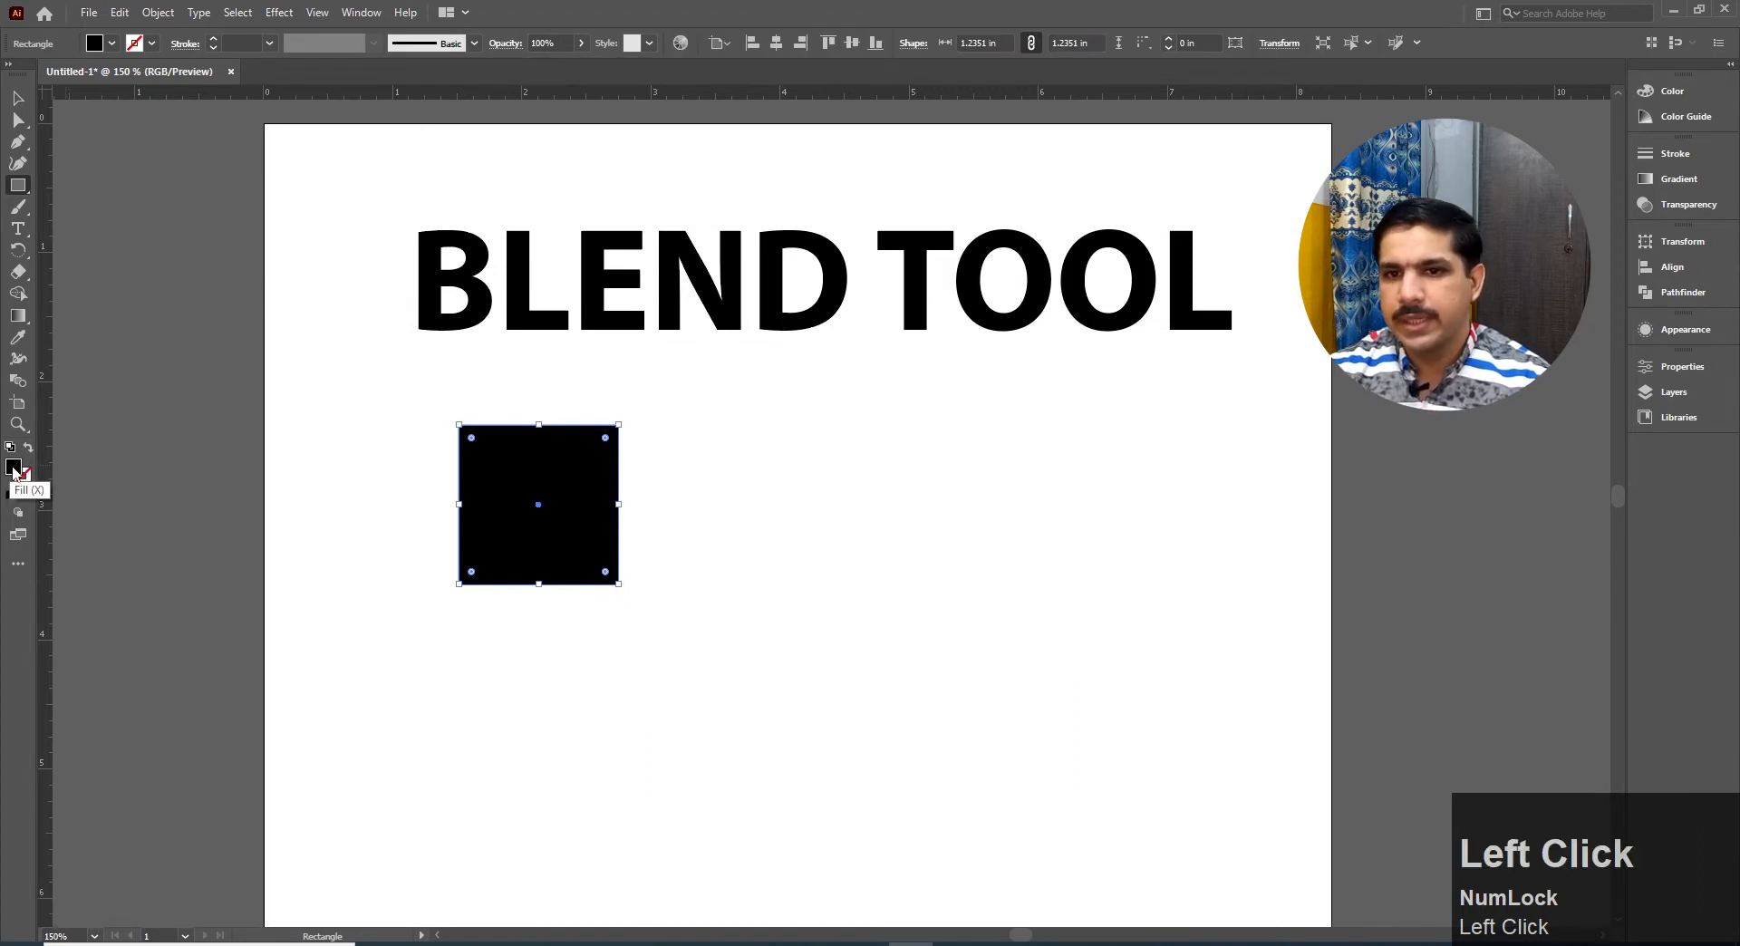
left_click_drag(777, 481, 635, 360)
left_click(1076, 397)
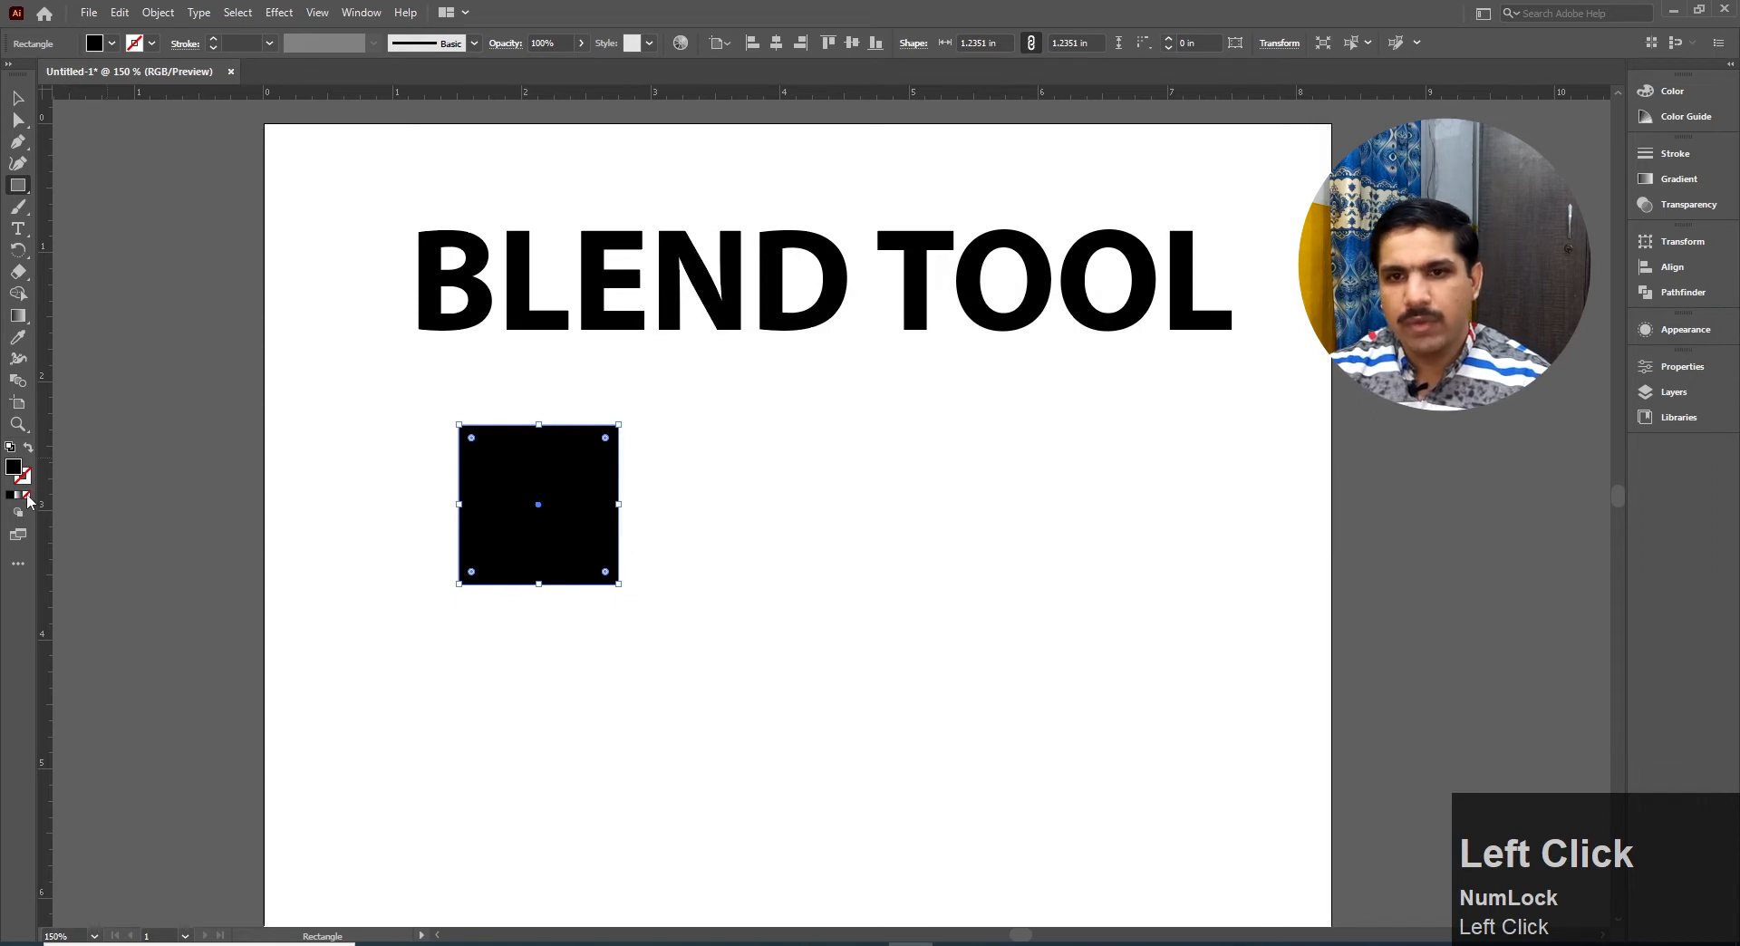
left_click(26, 496)
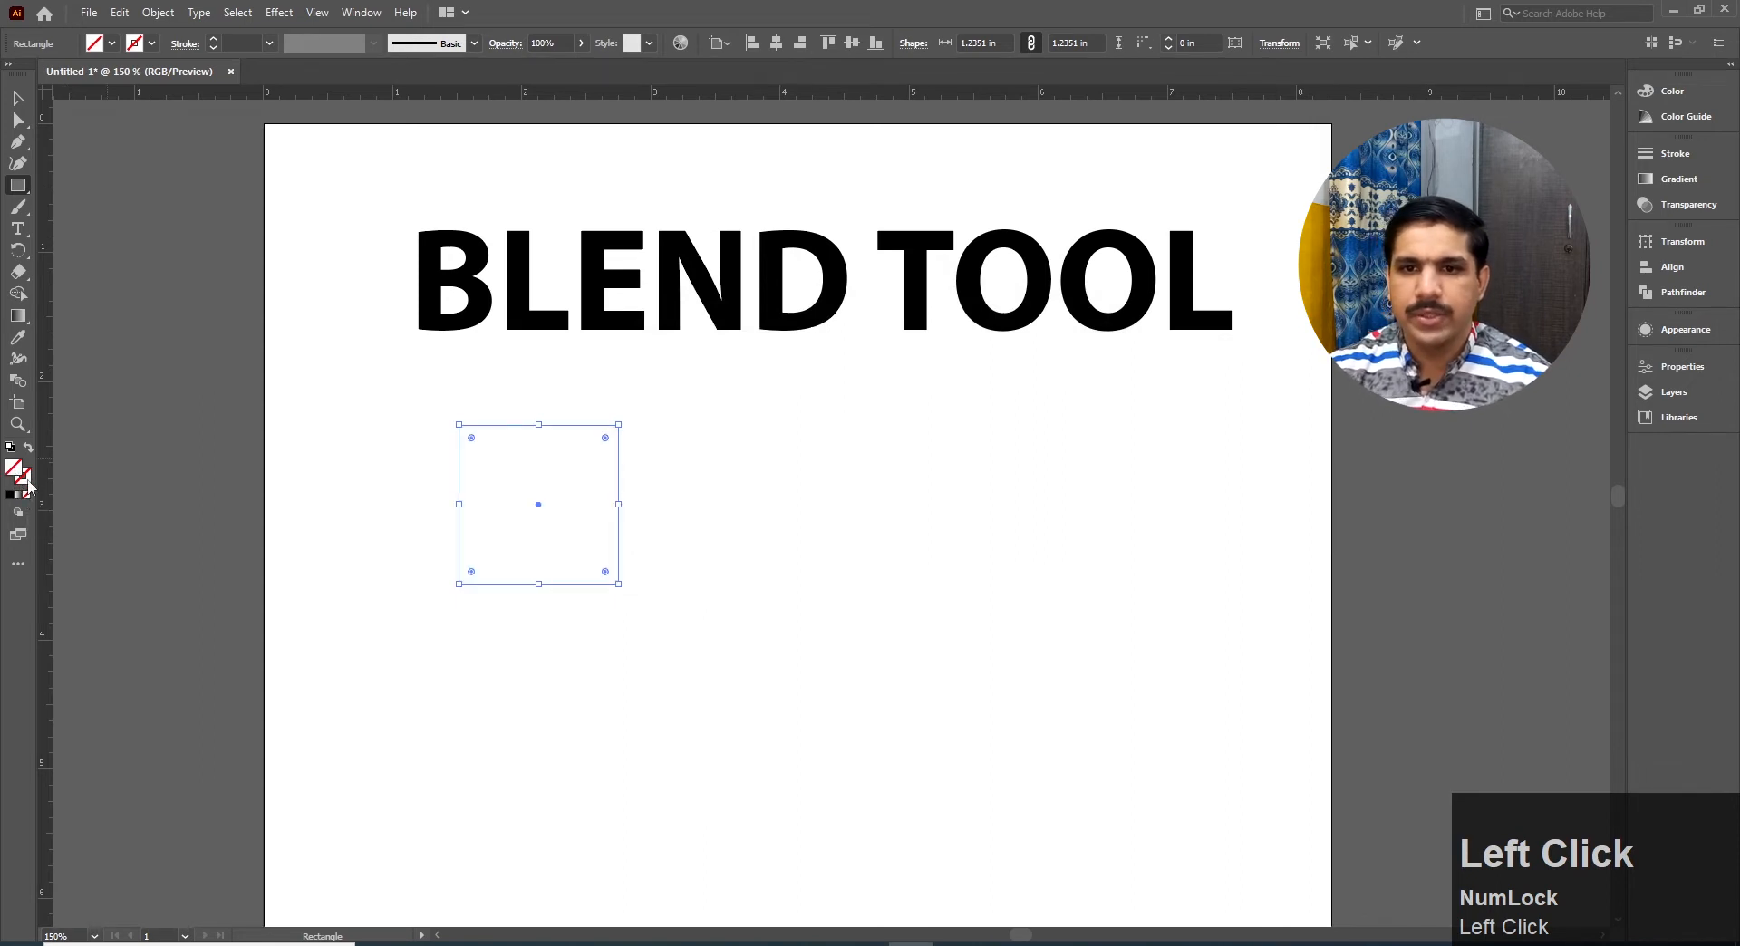
left_click(28, 483)
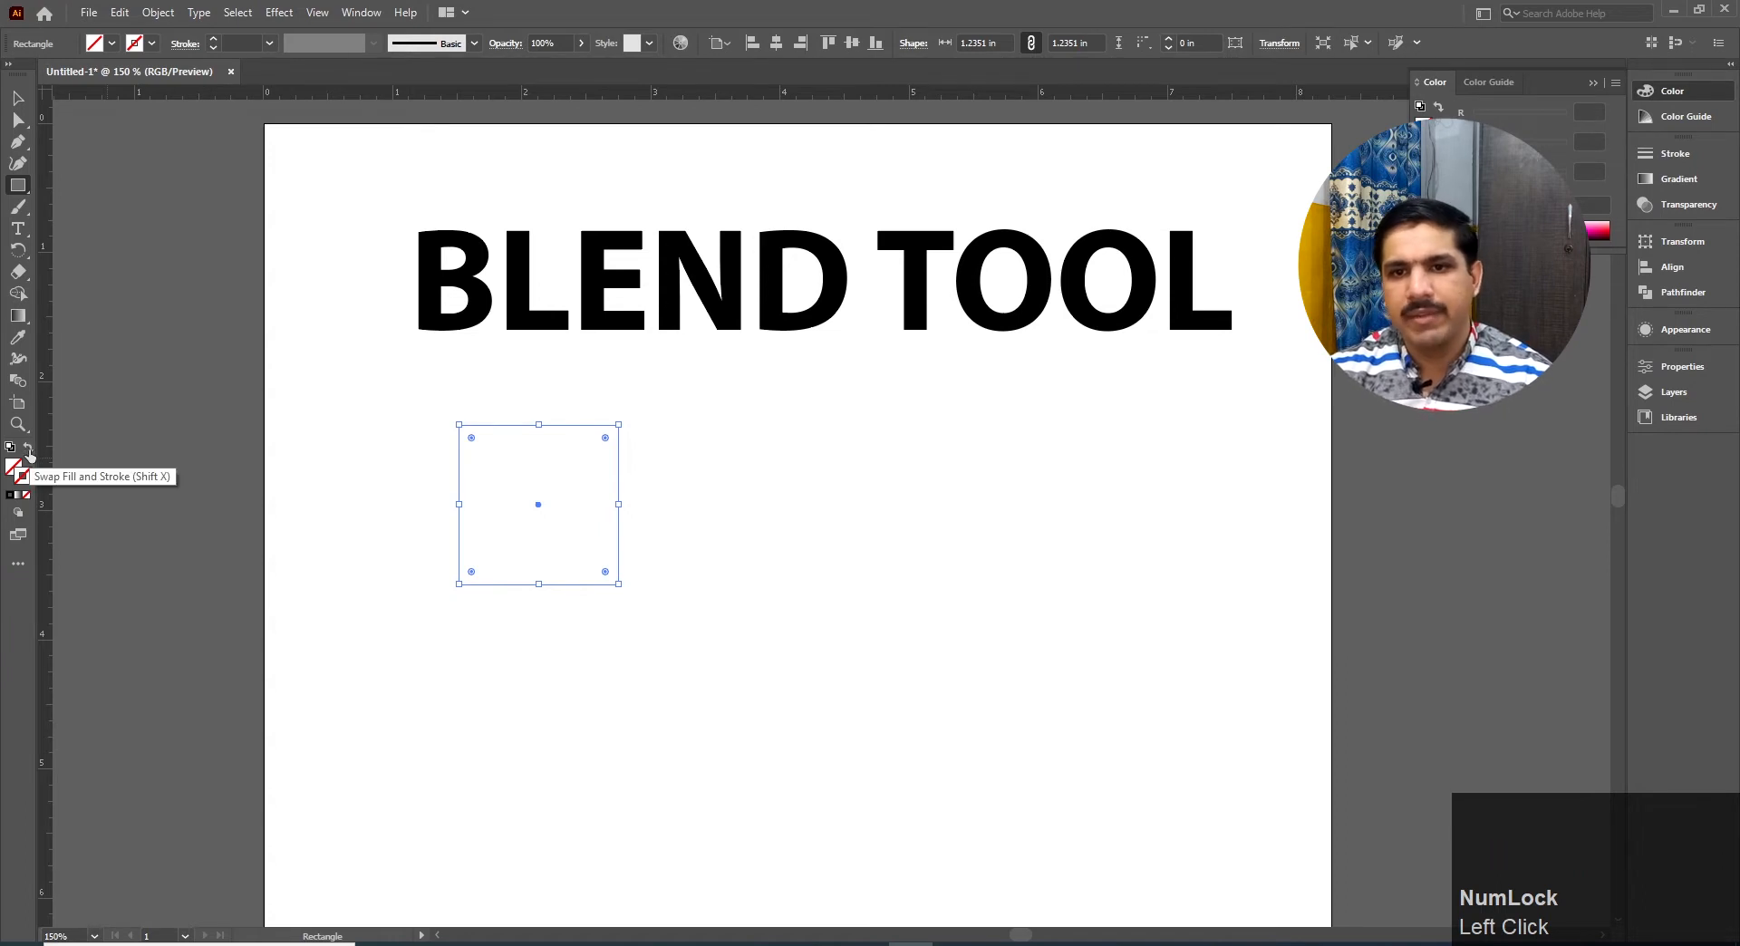
left_click(28, 450)
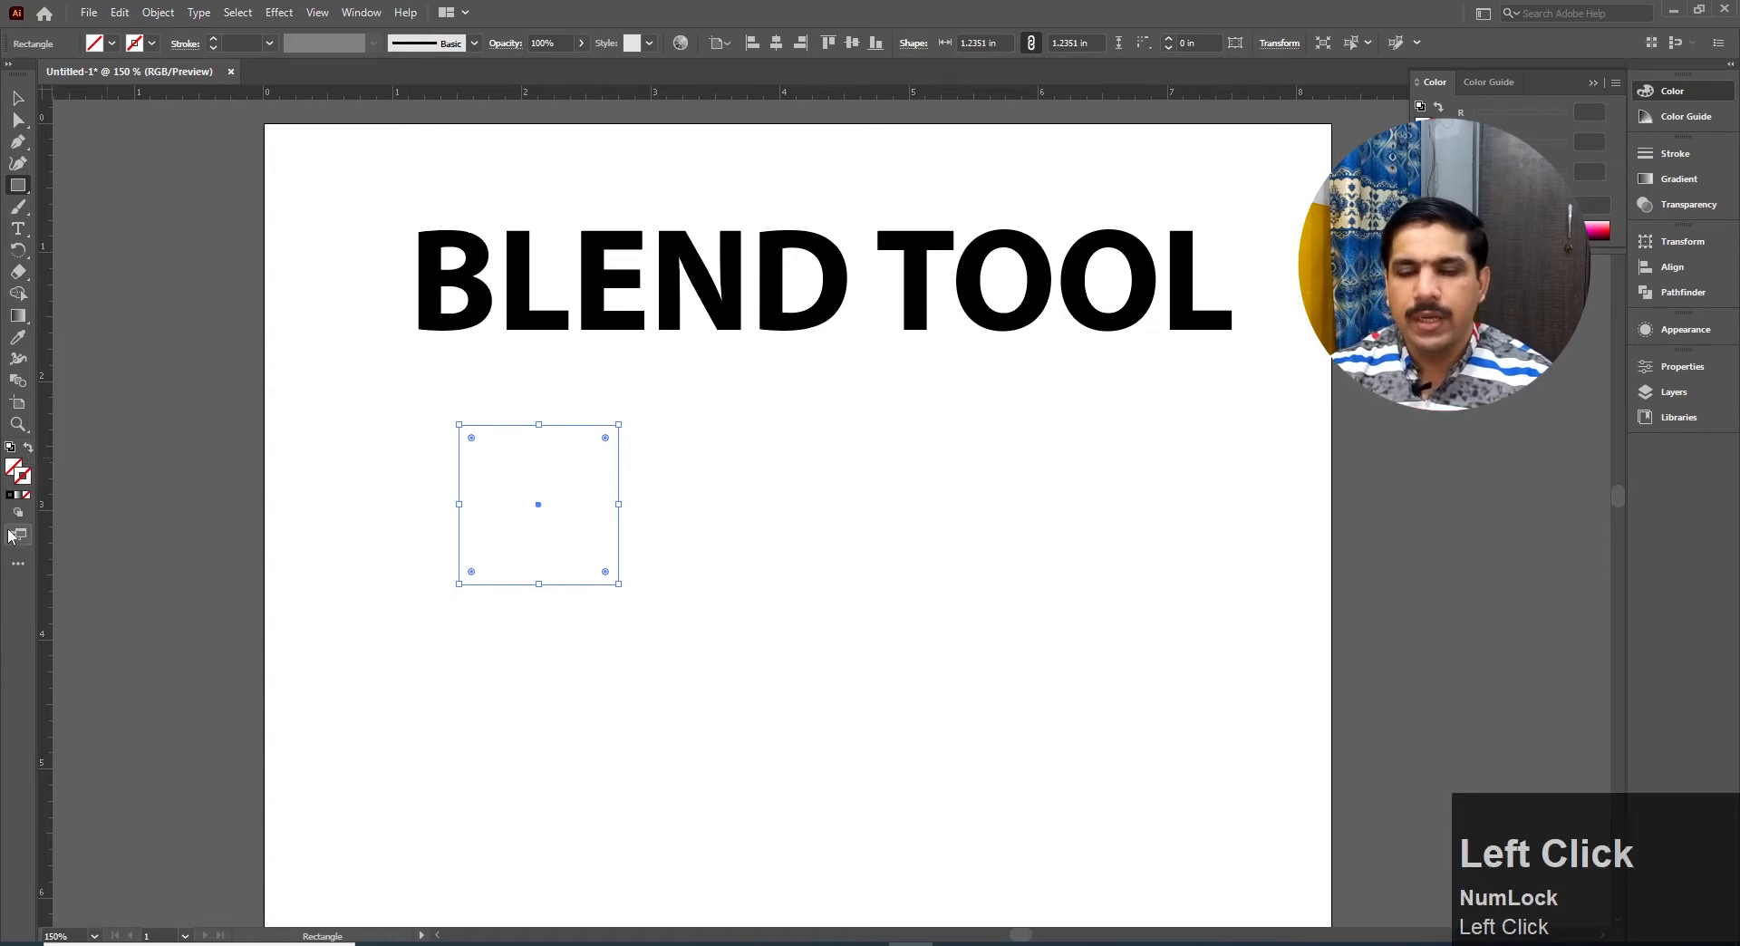
left_click(11, 499)
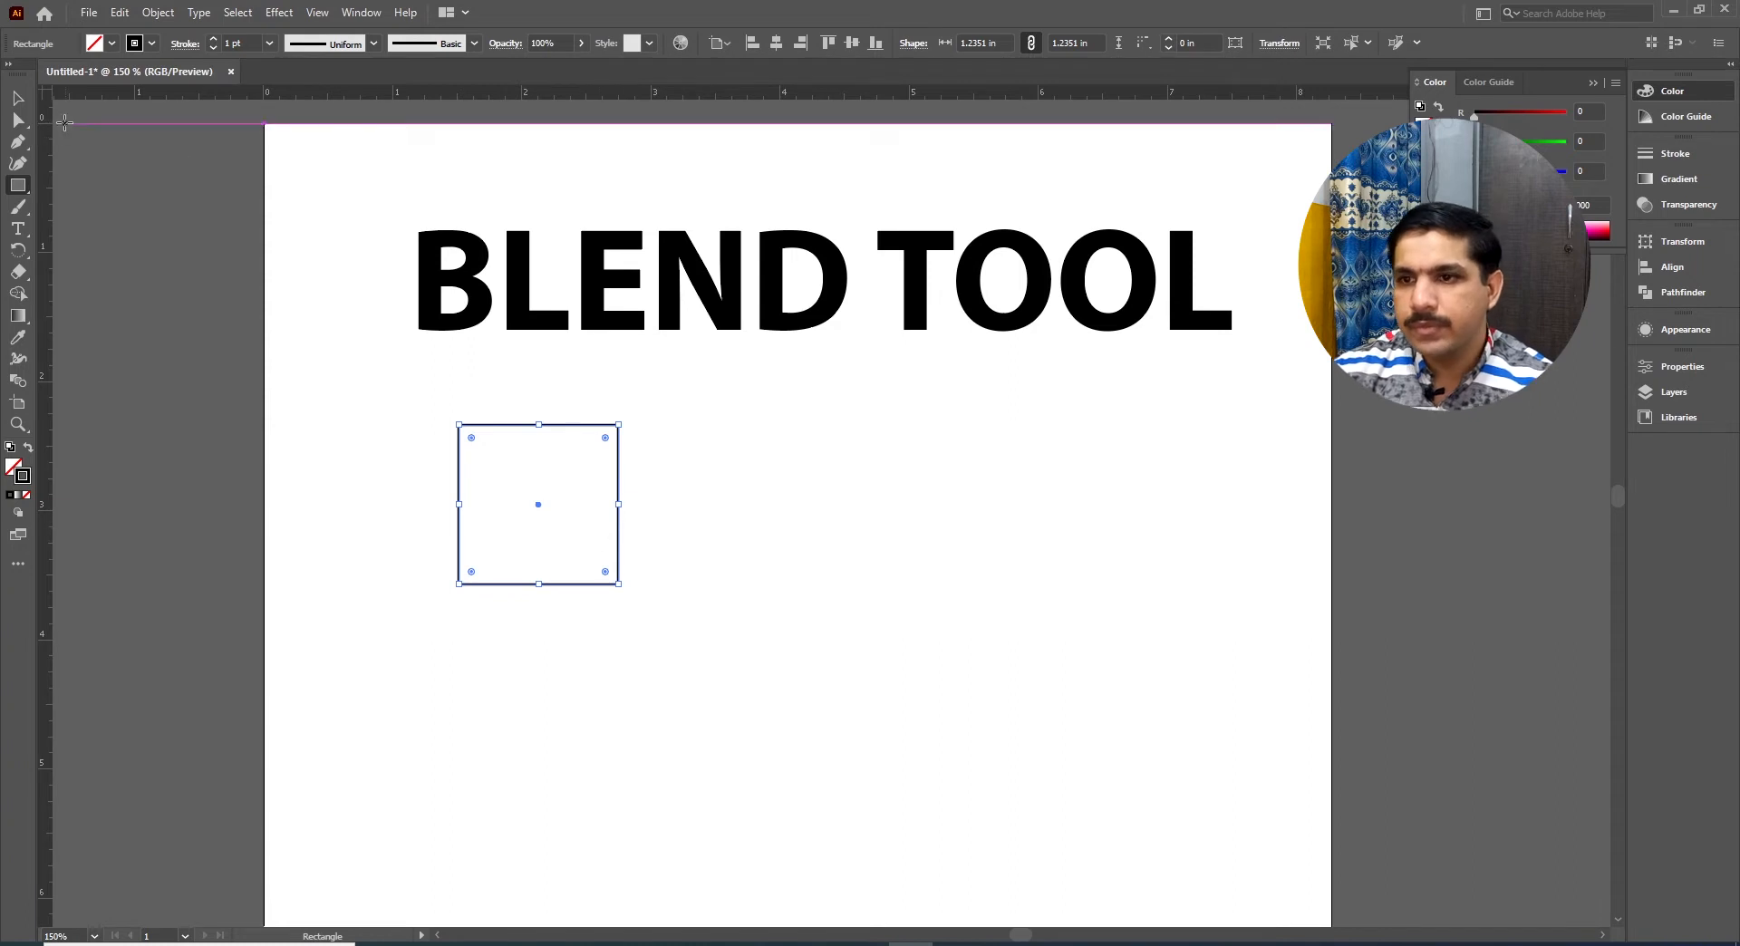
Move the square to the middle of the page, just below the title
left_click(20, 99)
left_click(684, 618)
left_click(755, 567, "ctrl+alt")
left_click_drag(754, 574, 650, 464)
left_click(717, 548)
left_click(658, 466)
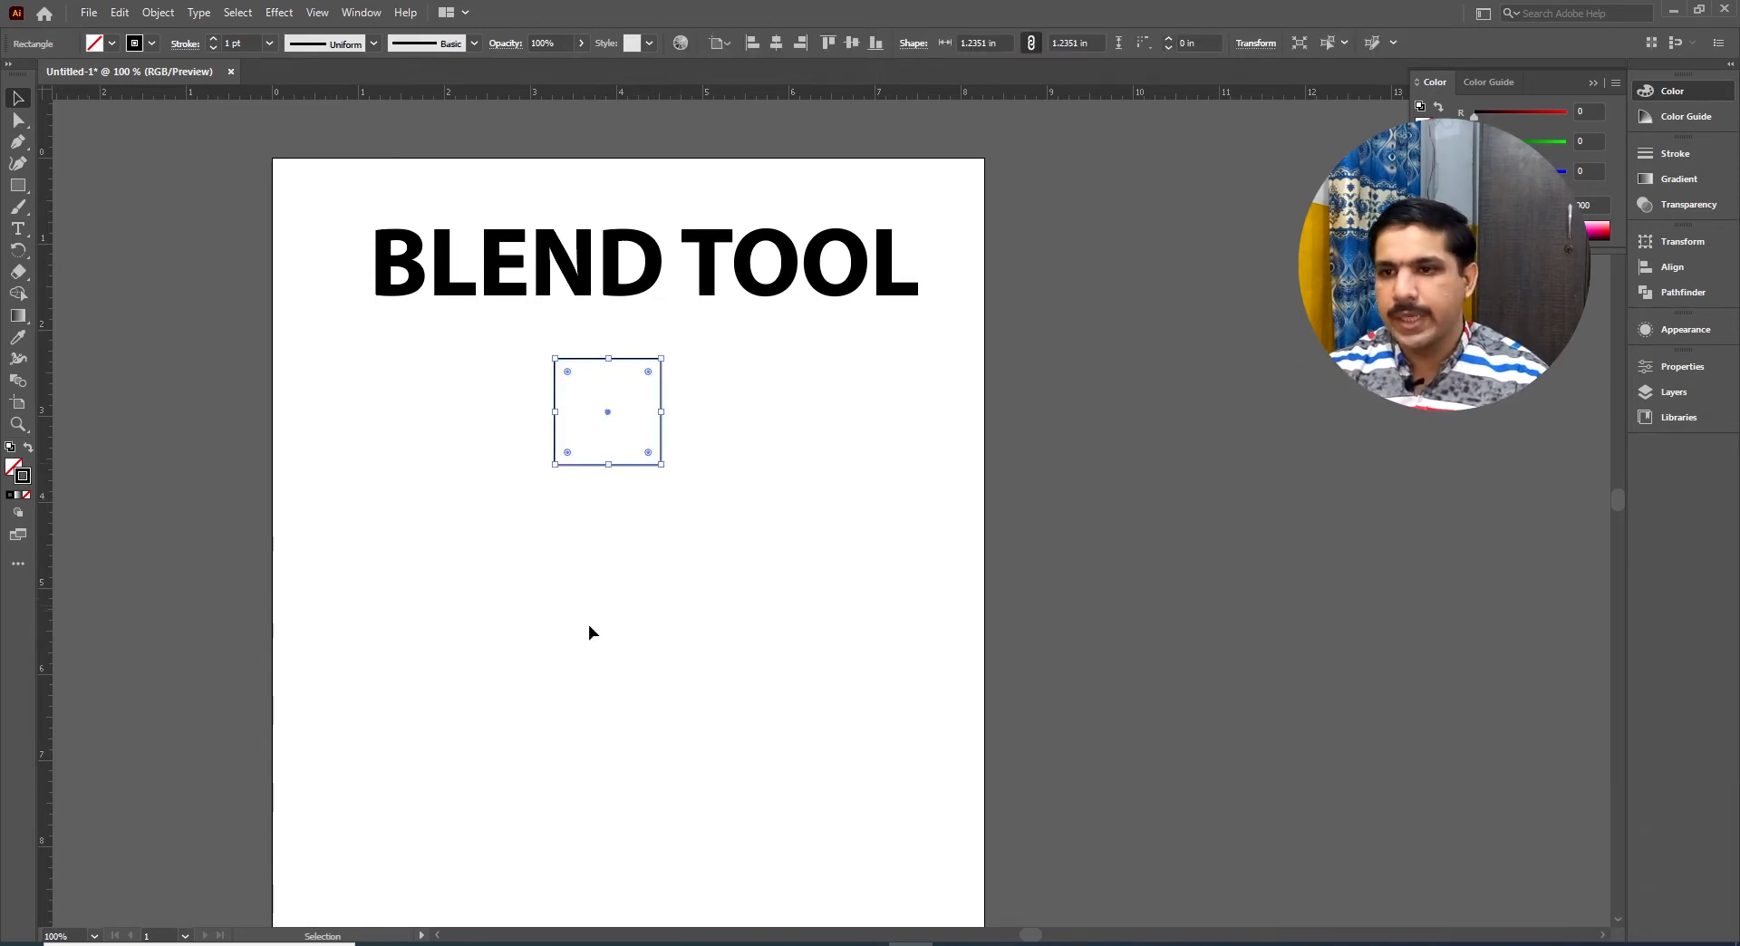
Draw a circle about 1.4 in wide well below the square, in line with it
key("l")
left_click(17, 188)
left_click_drag(17, 188, 108, 215)
key("space")
left_click_drag(548, 782, 524, 687)
left_click_drag(533, 607, 652, 726)
key("shift")
key("v")
left_click(480, 339)
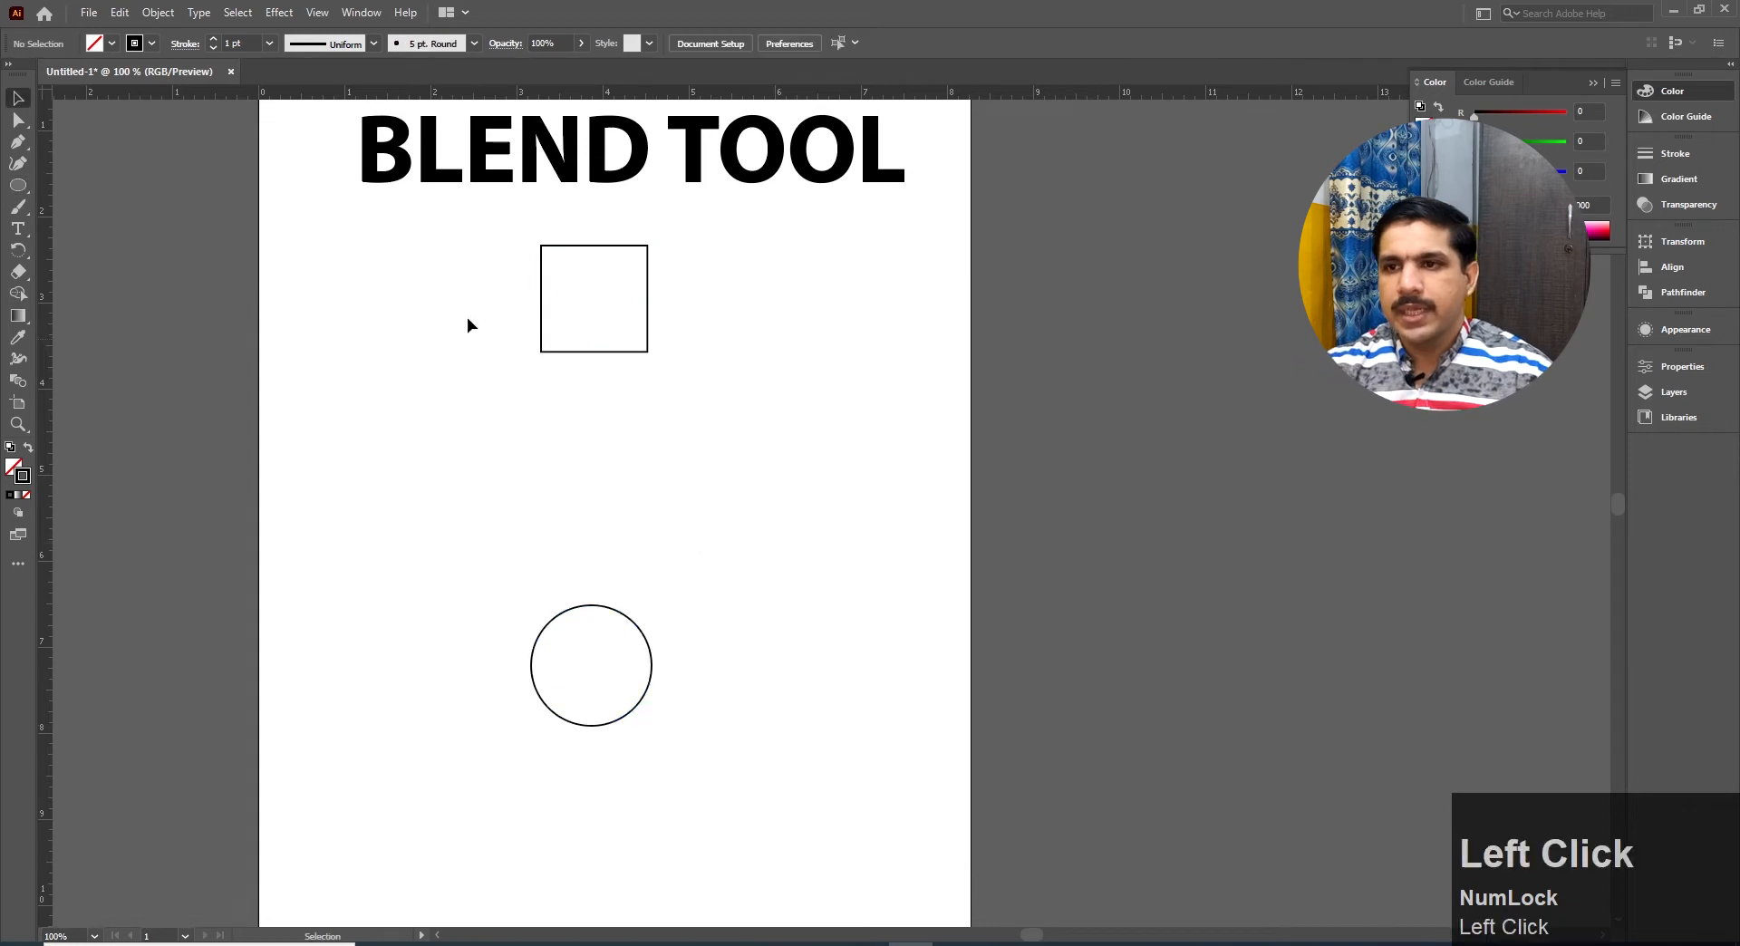
Make a blend between the square and the circle
left_click_drag(440, 291, 763, 704)
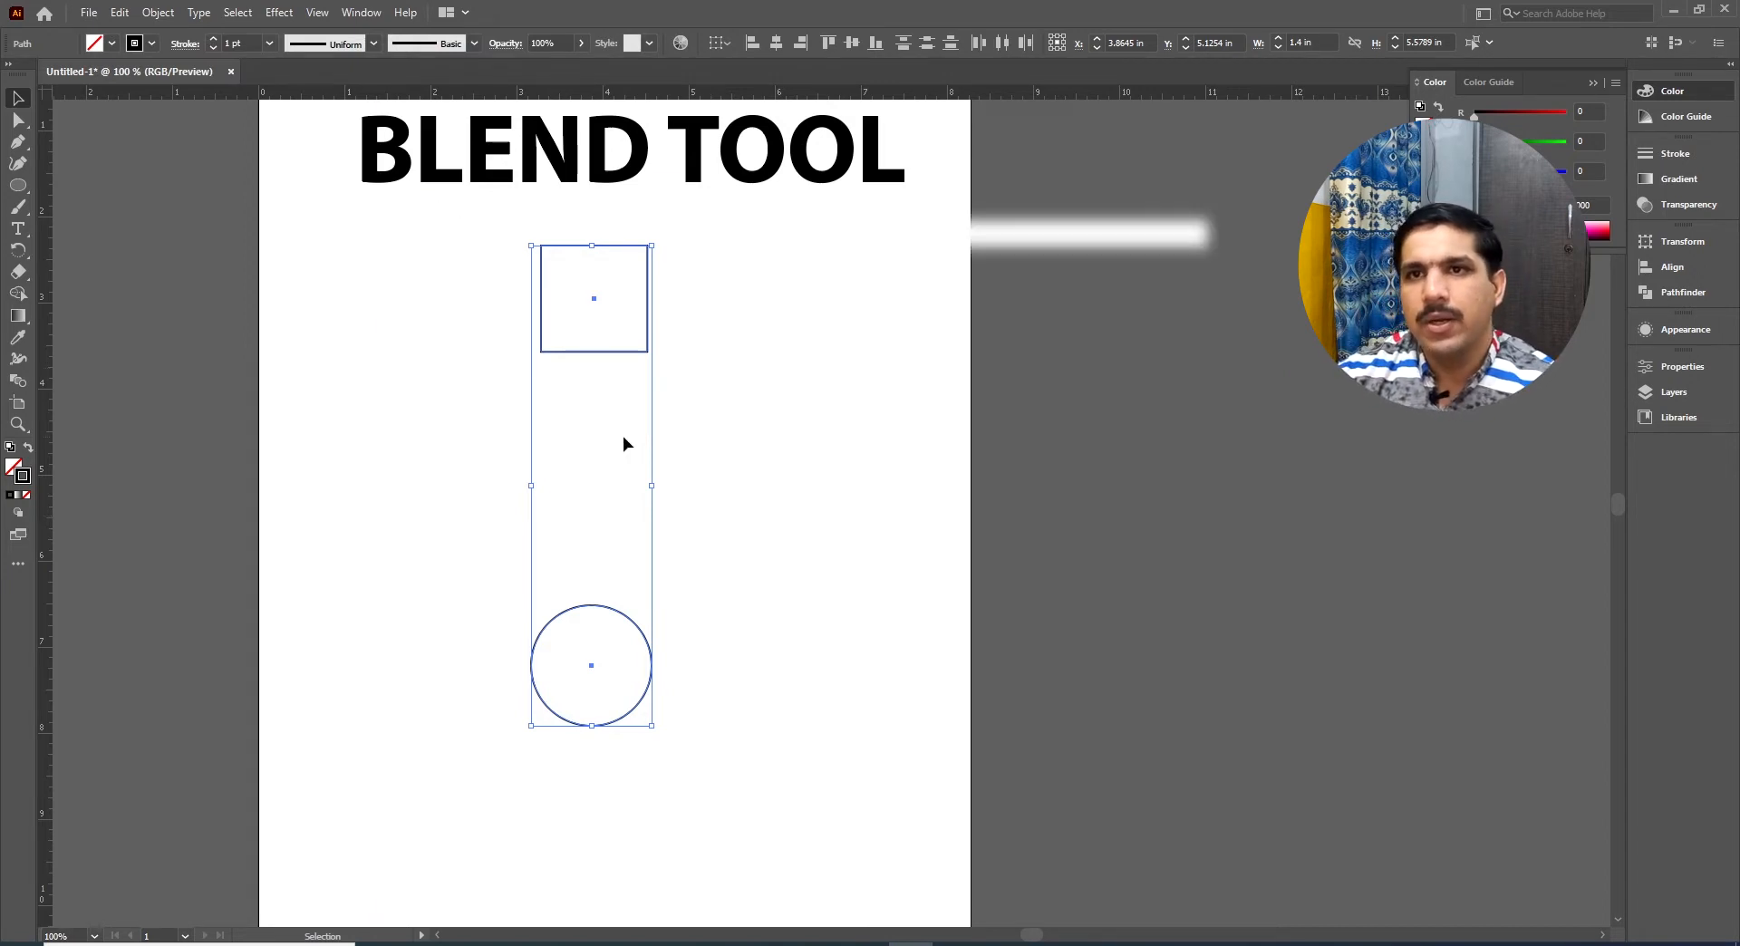
left_click(156, 12)
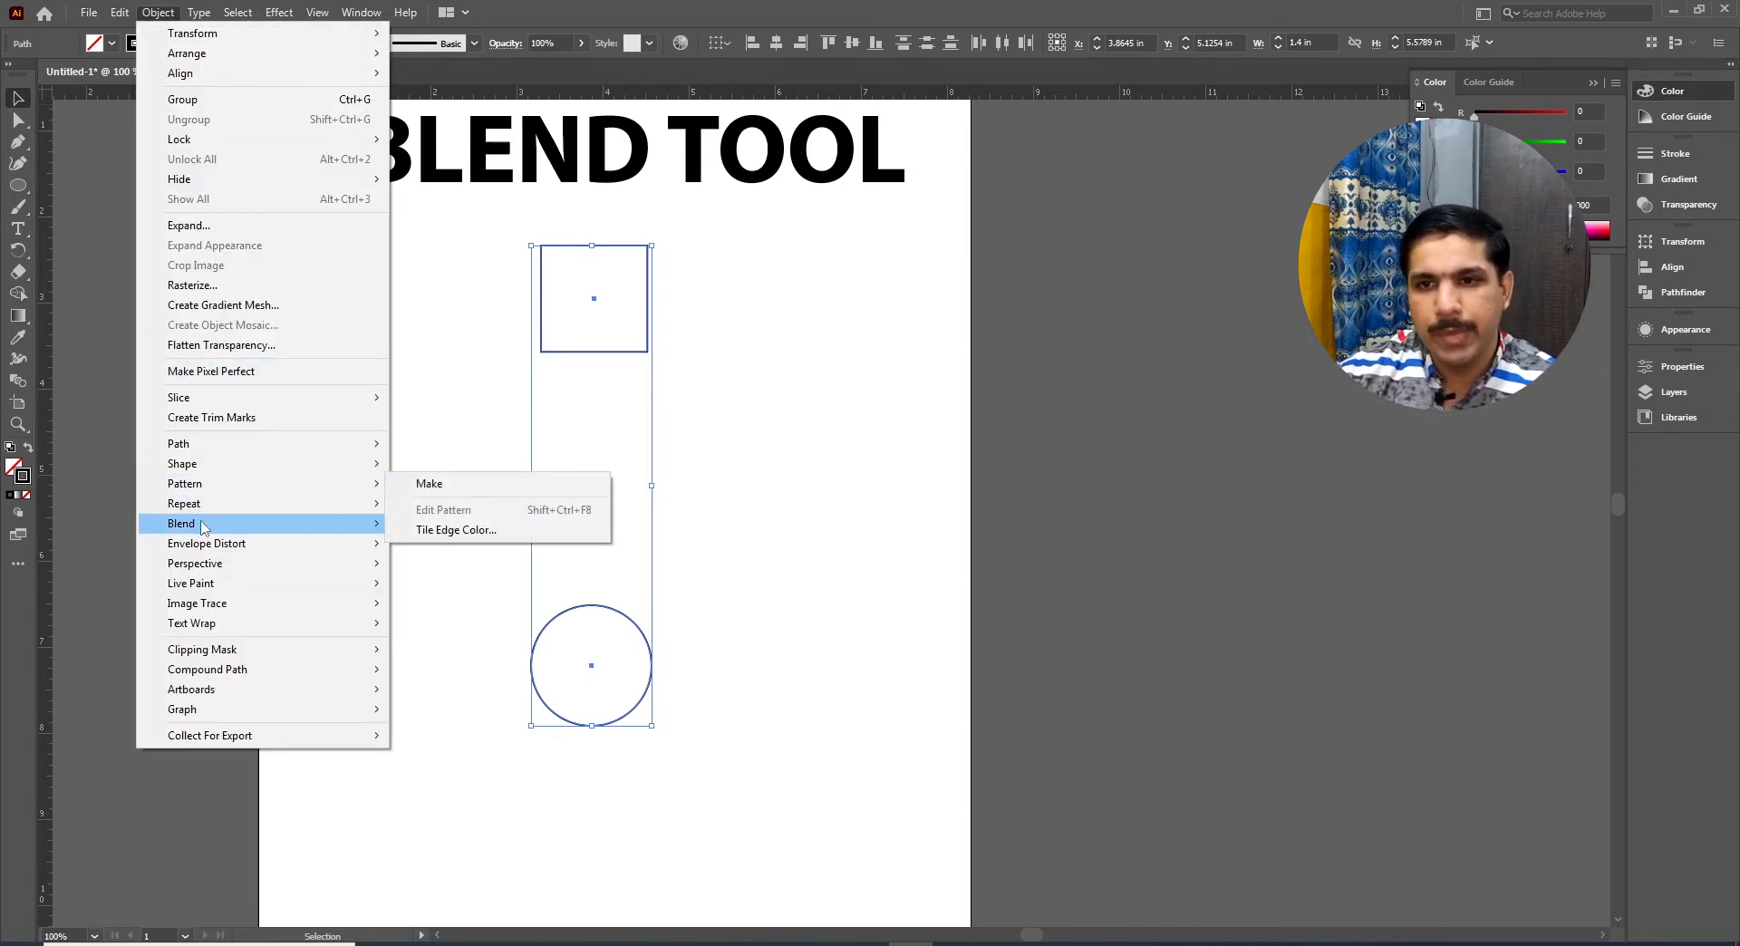
mouse_move(202, 527)
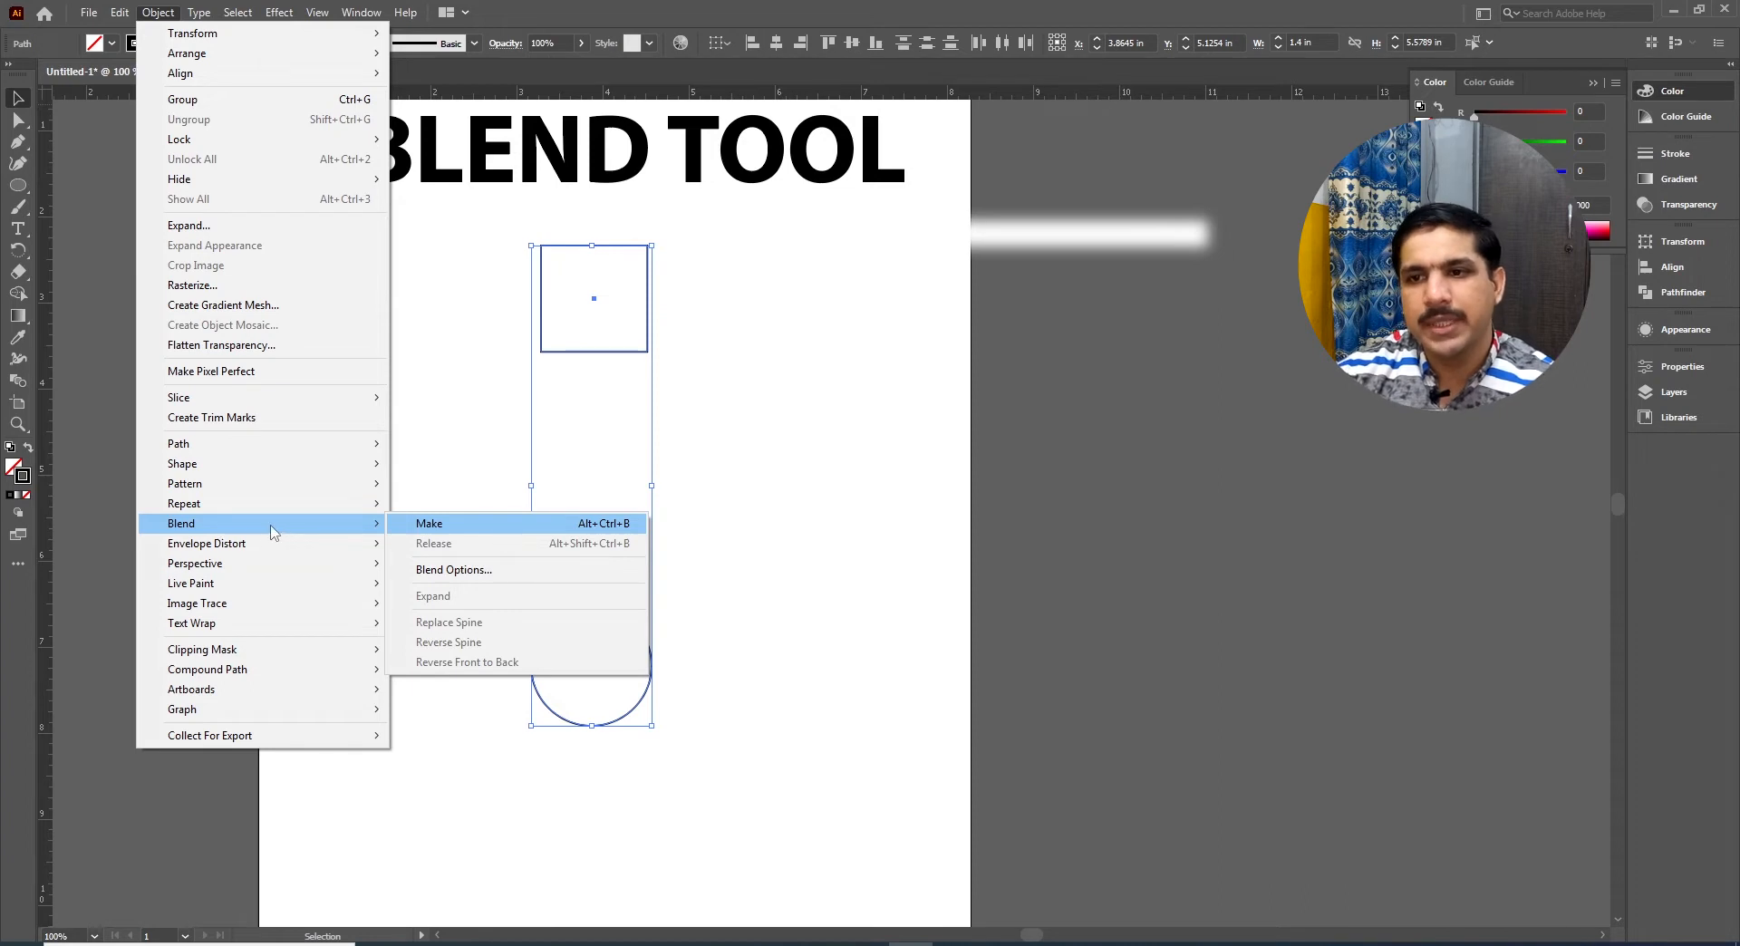
left_click(499, 533)
left_click(767, 530)
left_click_drag(755, 476, 757, 492)
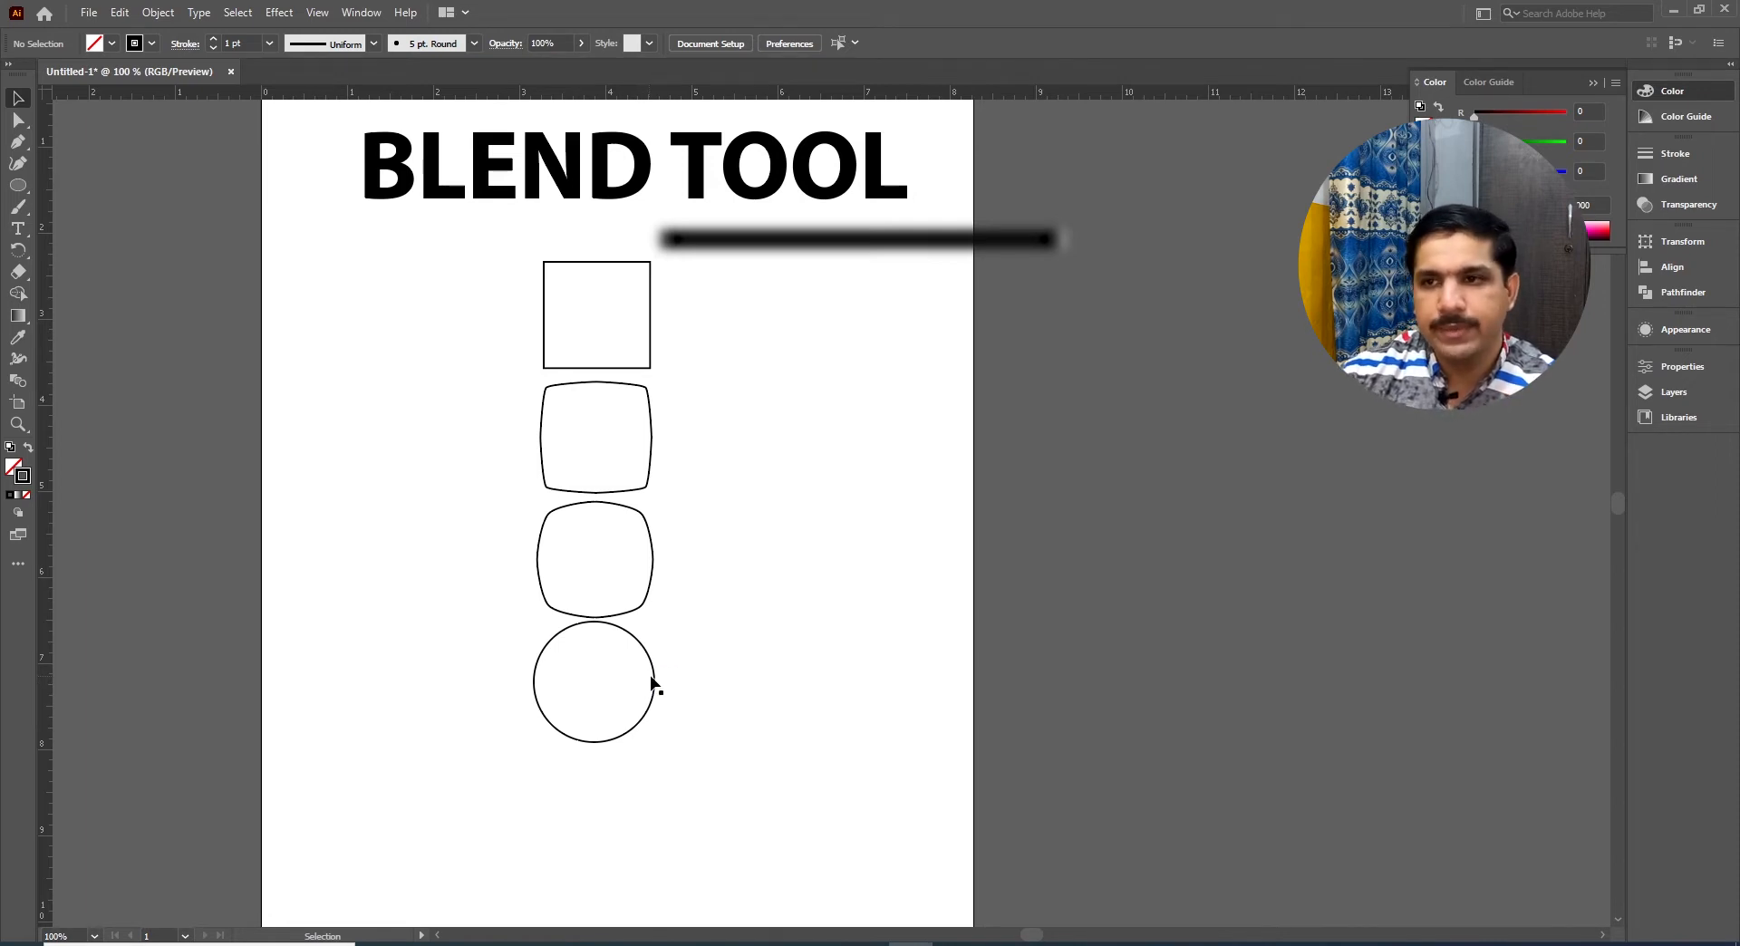
Delete the whole blend of the square and the circle
left_click(481, 262)
left_click_drag(468, 243, 754, 791)
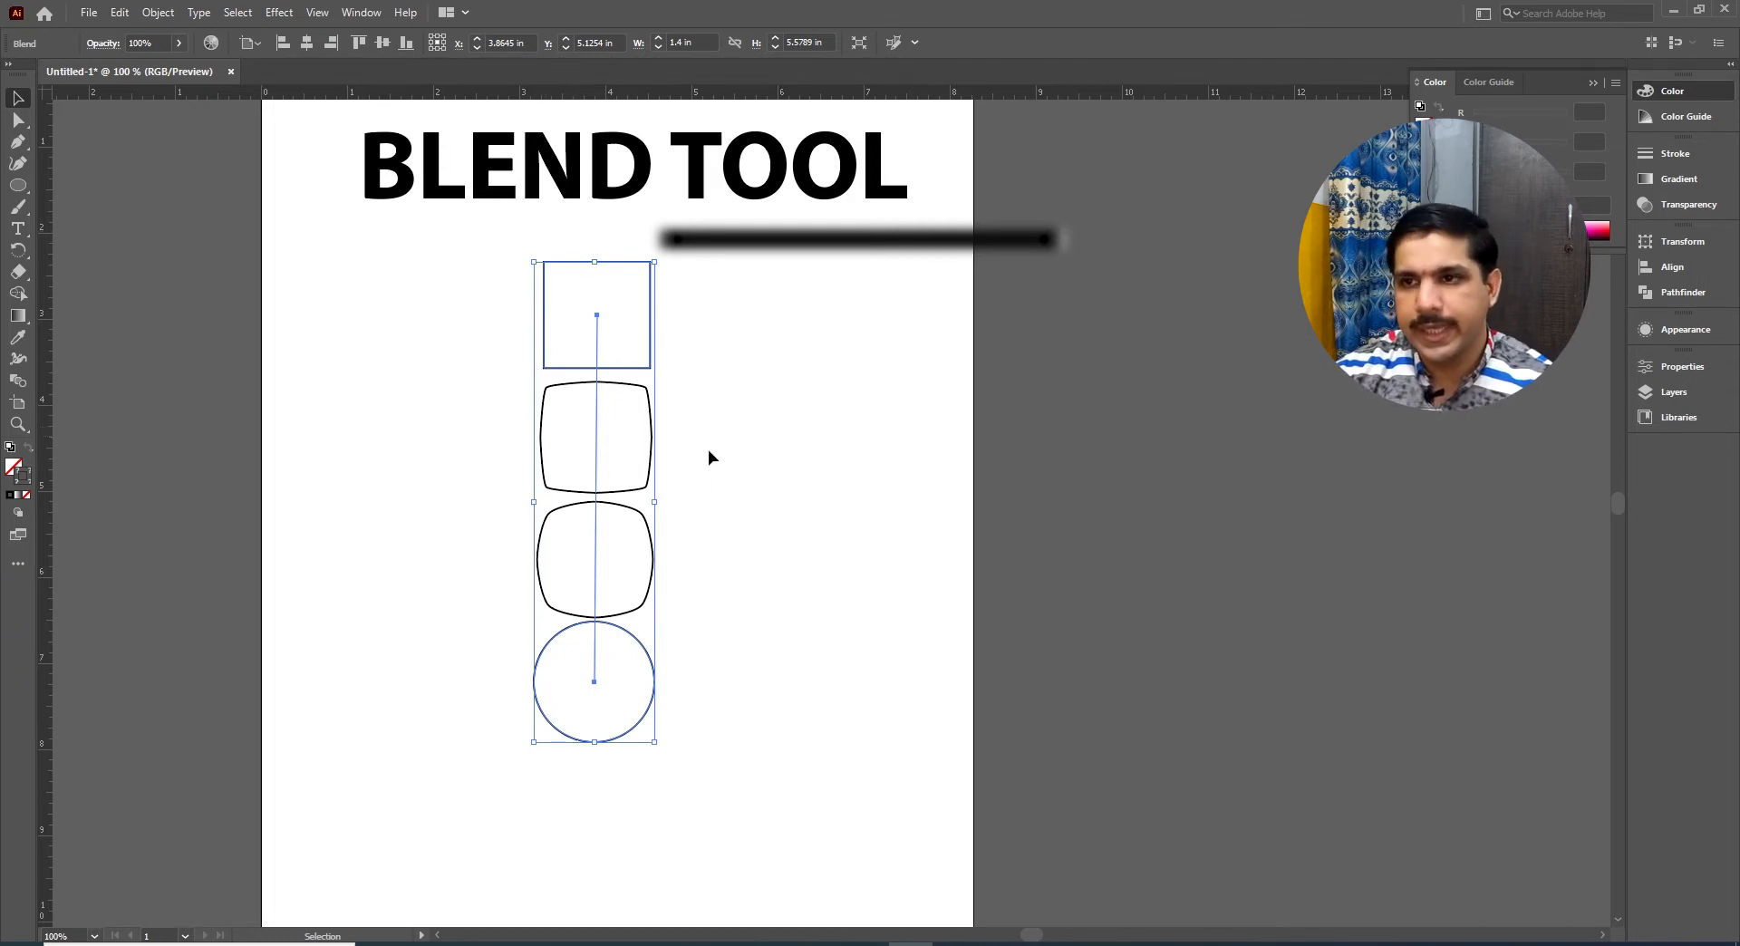
left_click_drag(832, 530, 854, 563)
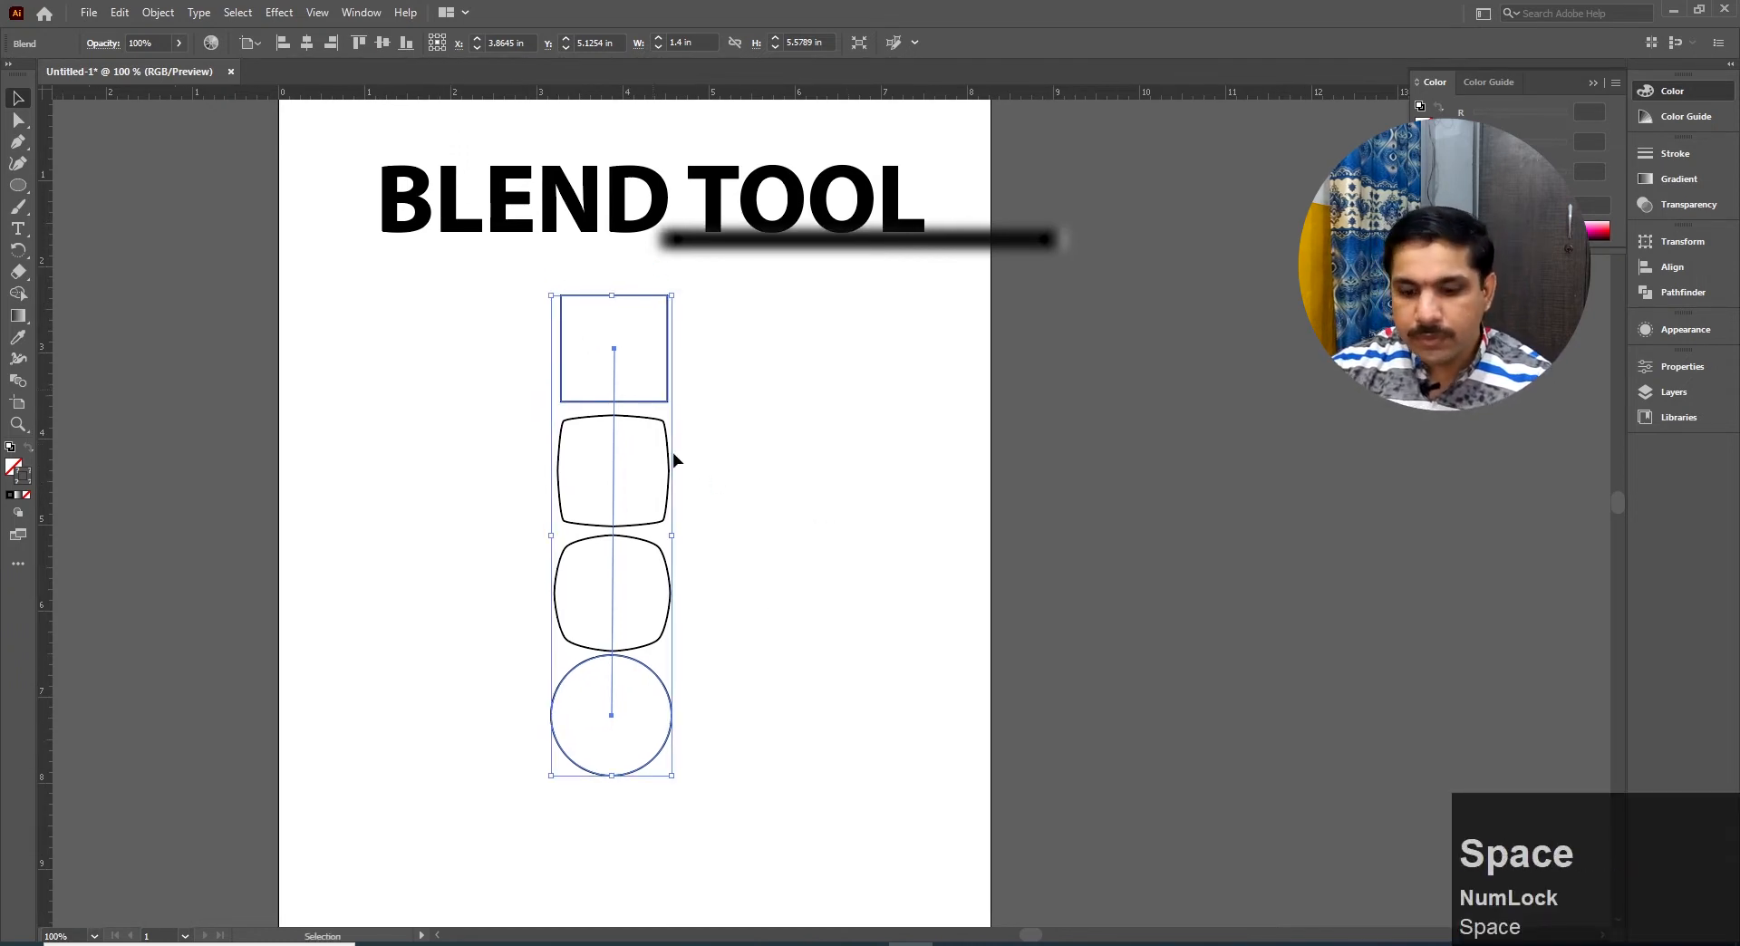
key("Delete")
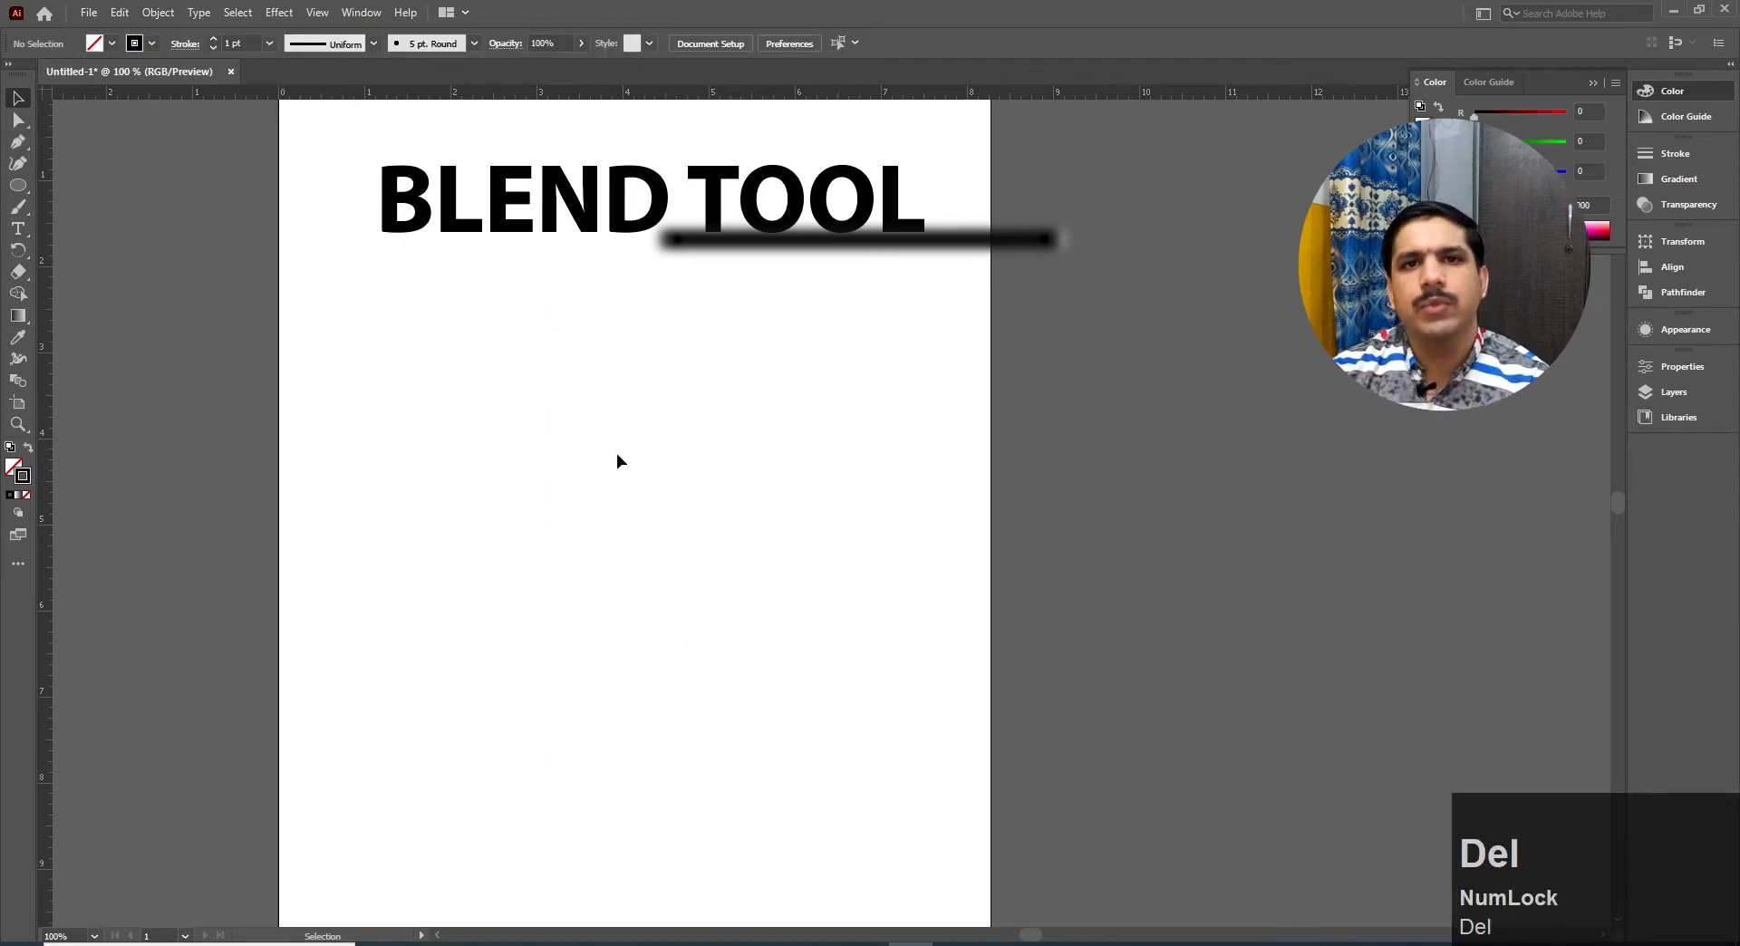
left_click_drag(615, 490, 601, 485)
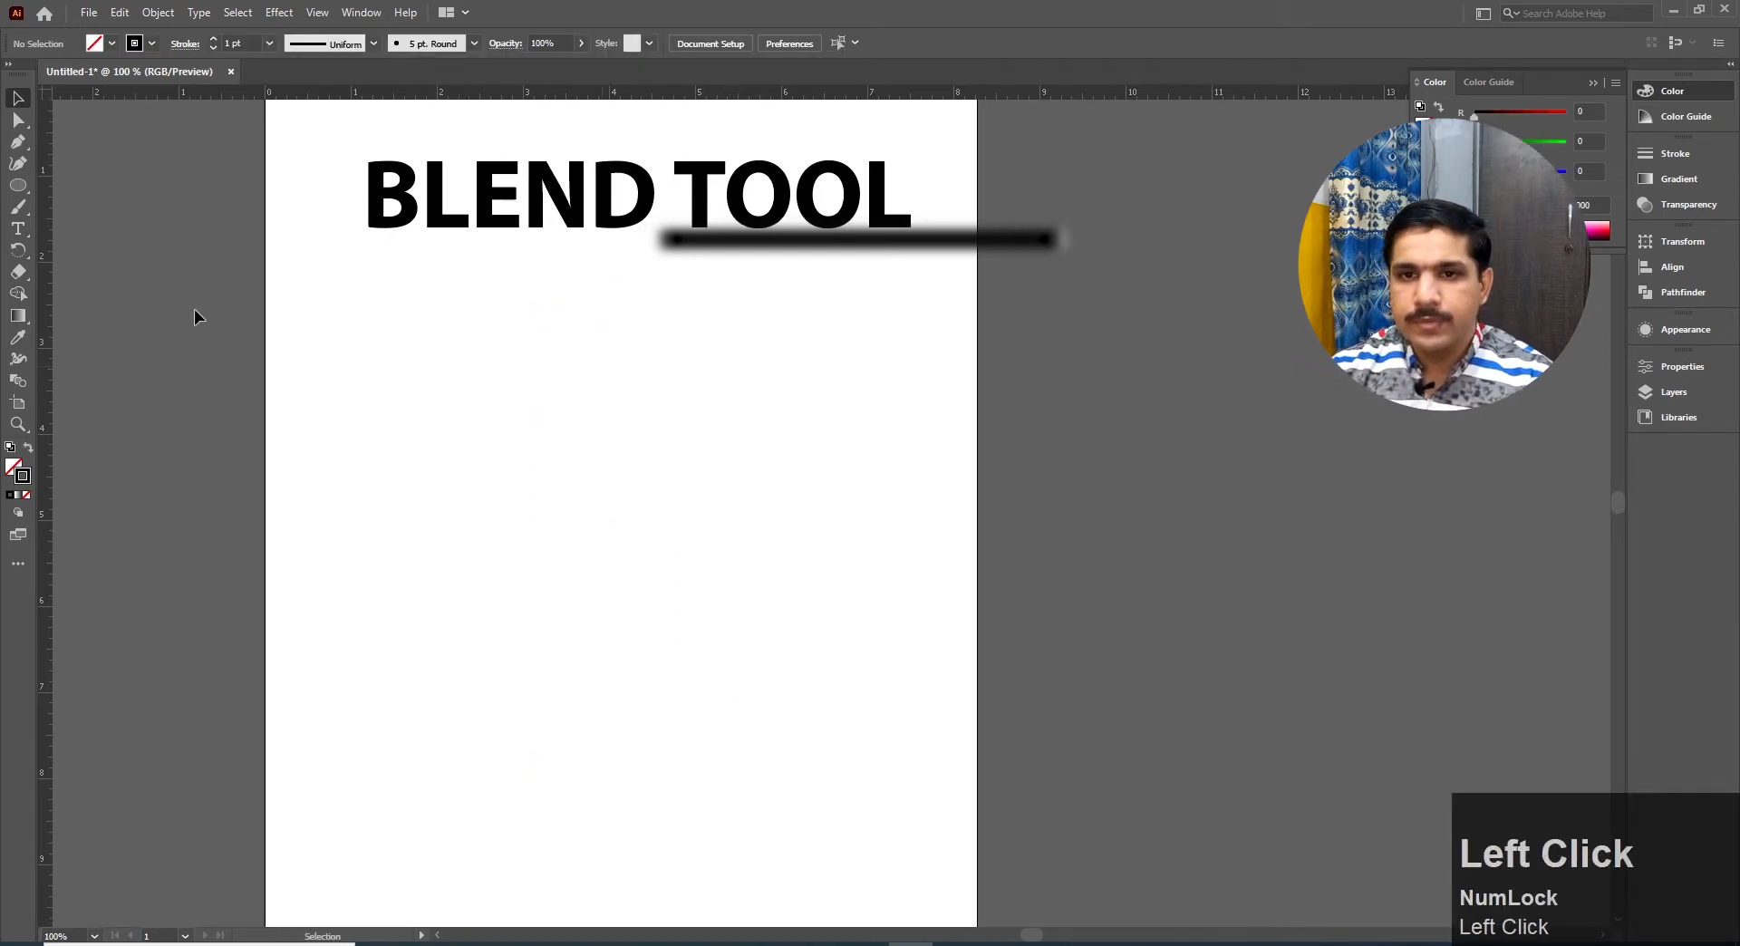
Draw a hexagon about 1.5 in tall on the left side of the page below the title, filled light blue without a stroke
left_click(111, 43)
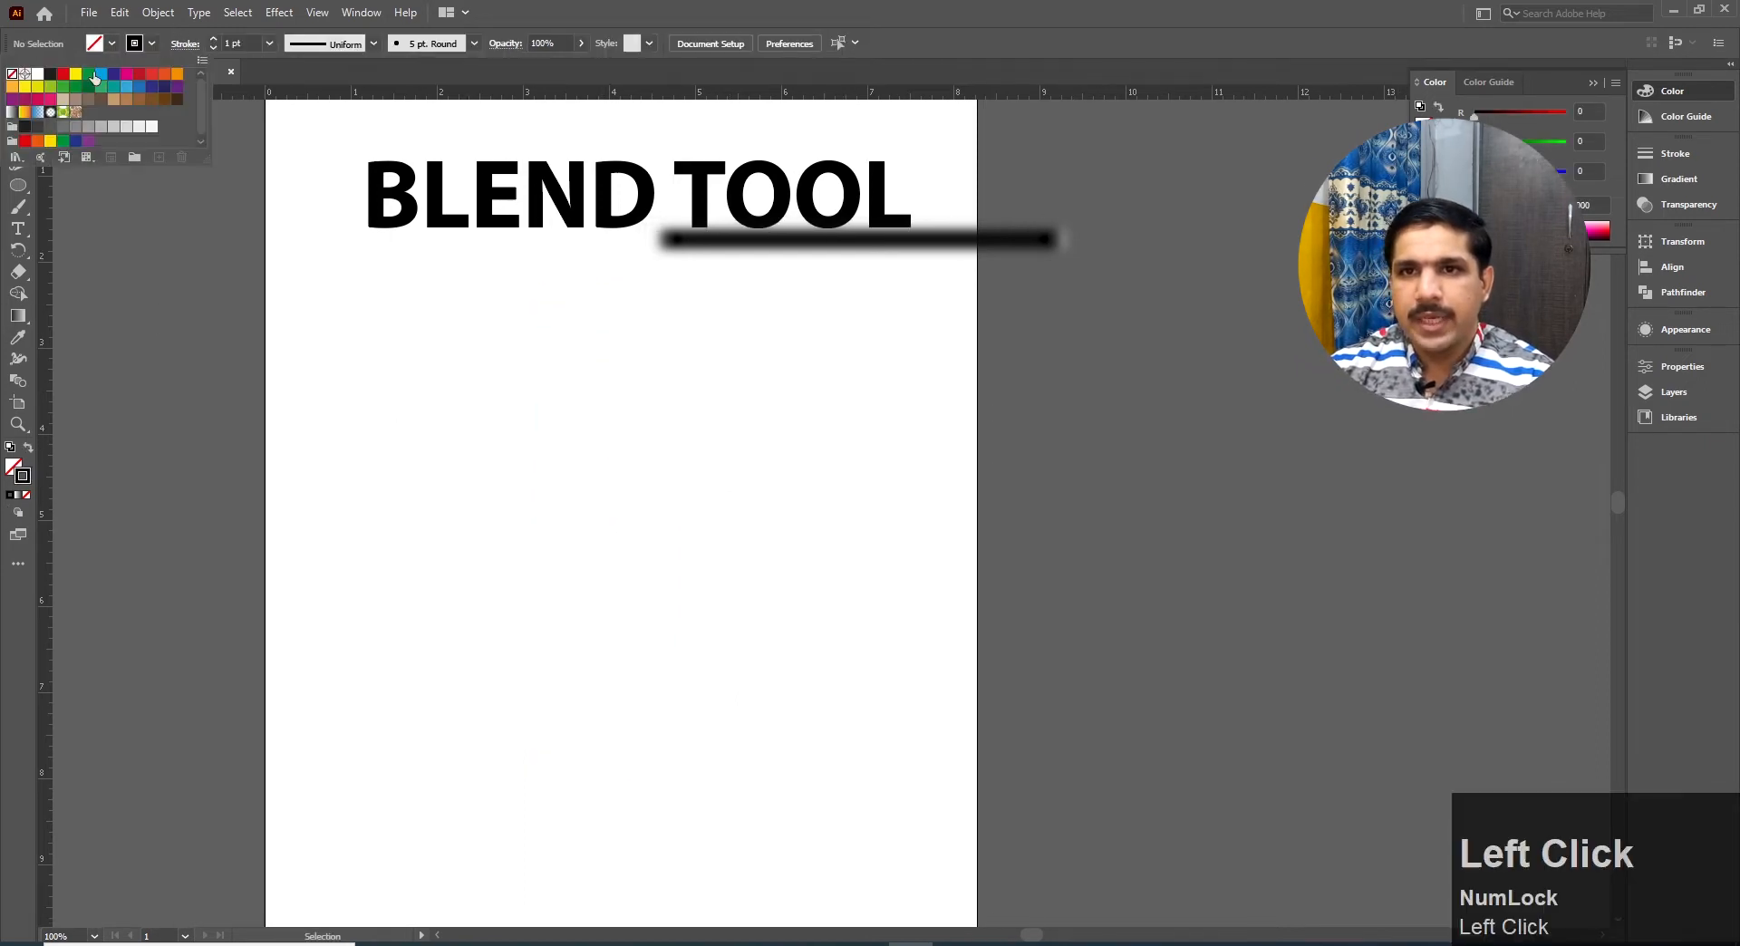
left_click(101, 73)
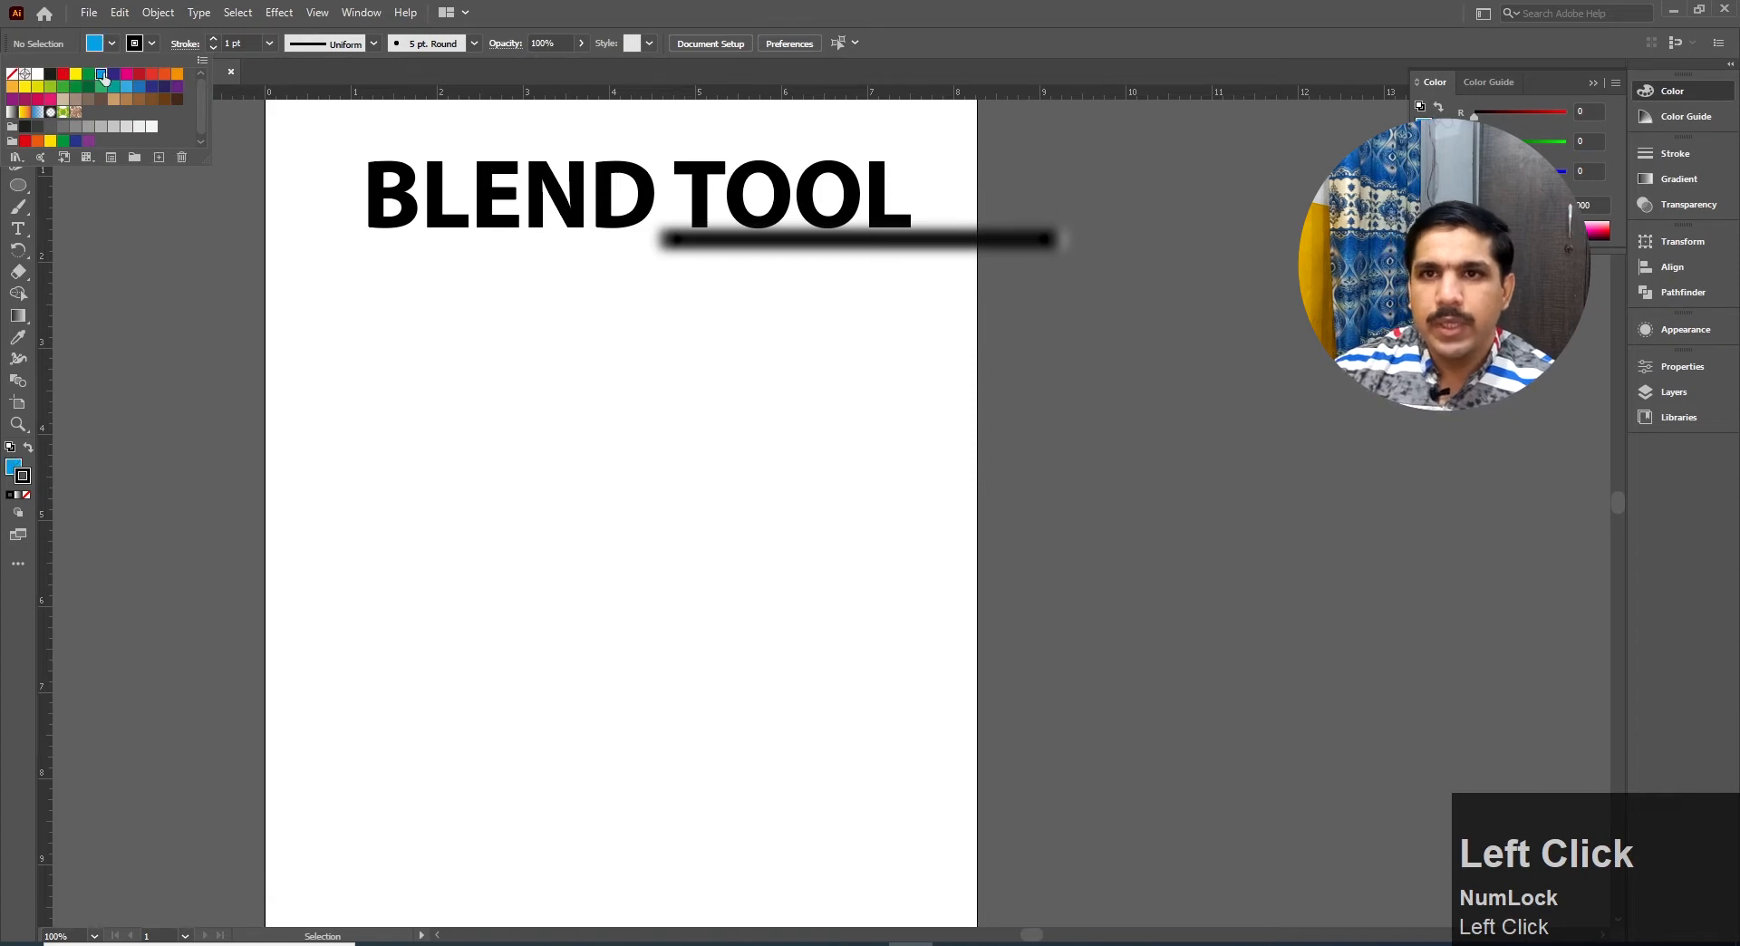
left_click(153, 43)
left_click(10, 68)
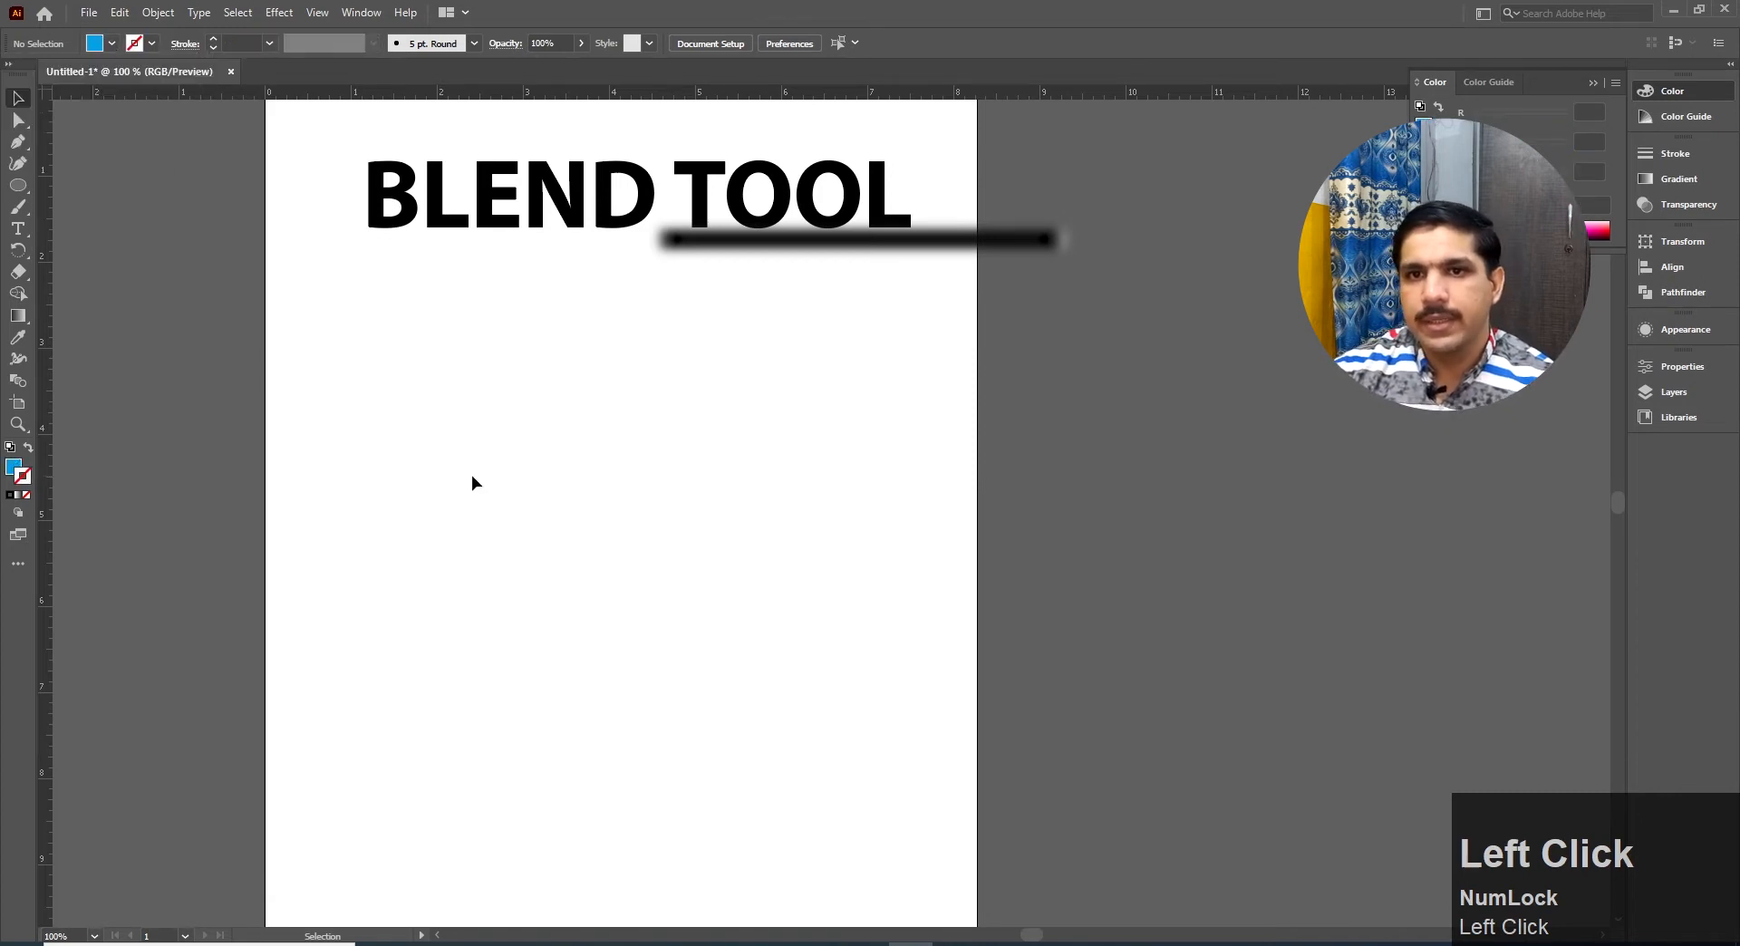
left_click_drag(18, 185, 83, 234)
left_click_drag(563, 332, 410, 468)
left_click(18, 97)
left_click(854, 476)
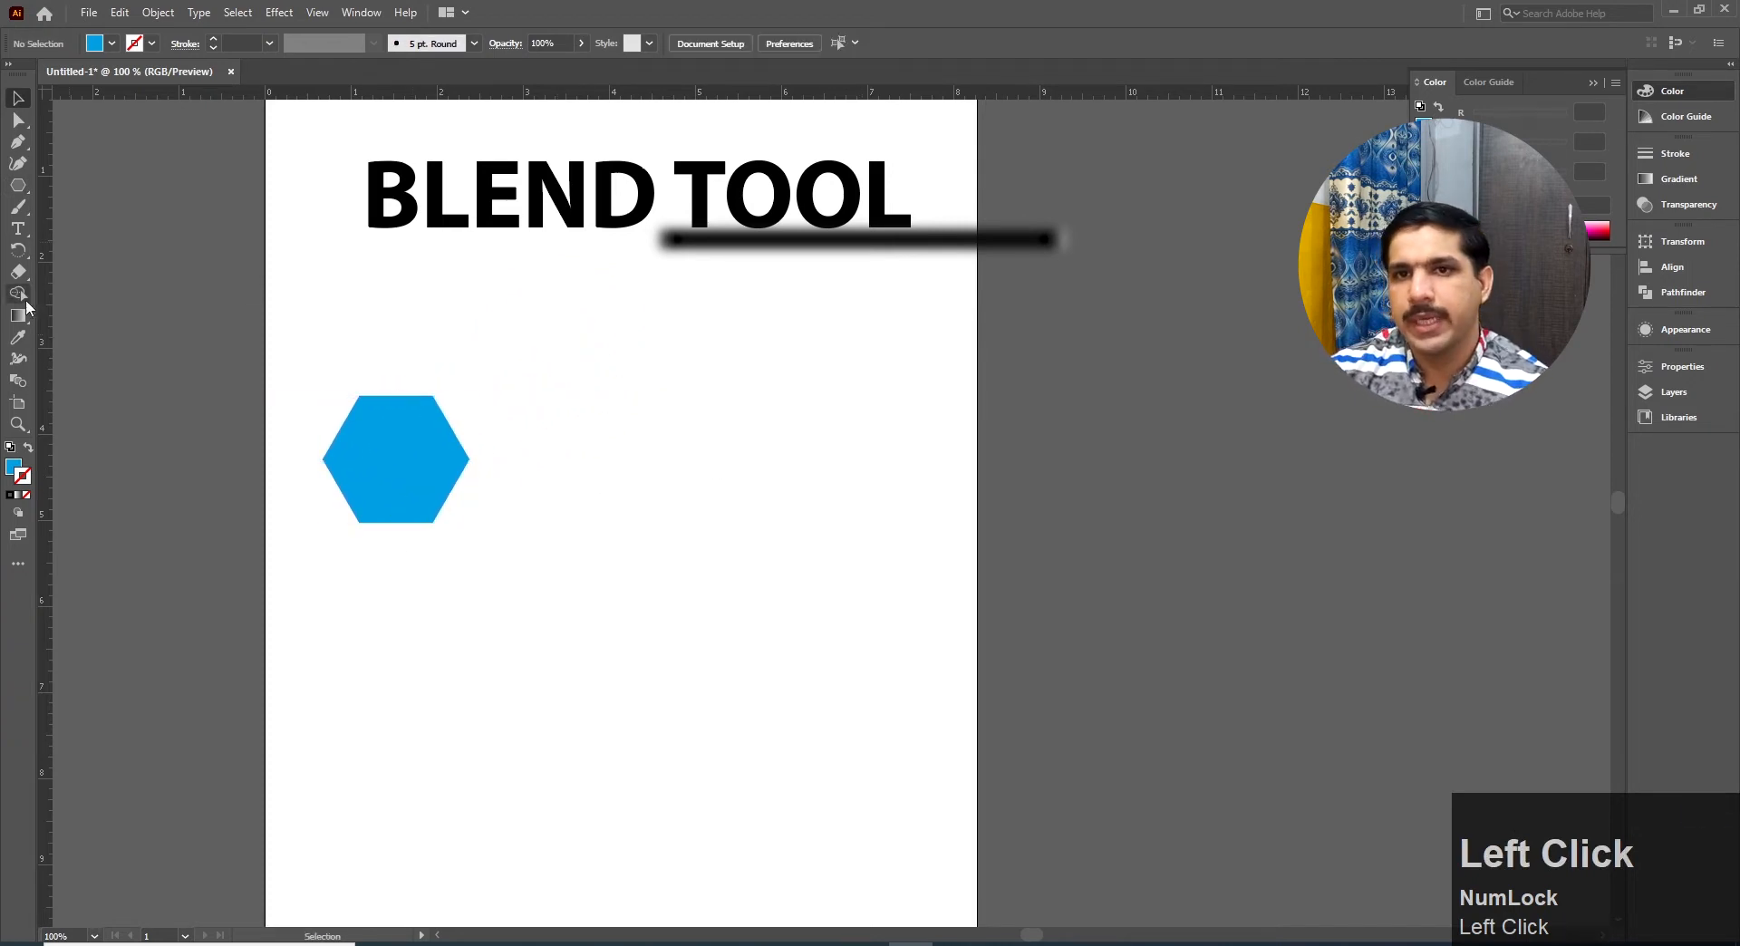
Draw a light blue square about 1.24 in wide on the right side of the page, level with the hexagon
left_click(18, 187)
left_click_drag(19, 198, 91, 185)
left_click_drag(841, 416, 950, 522)
key("v")
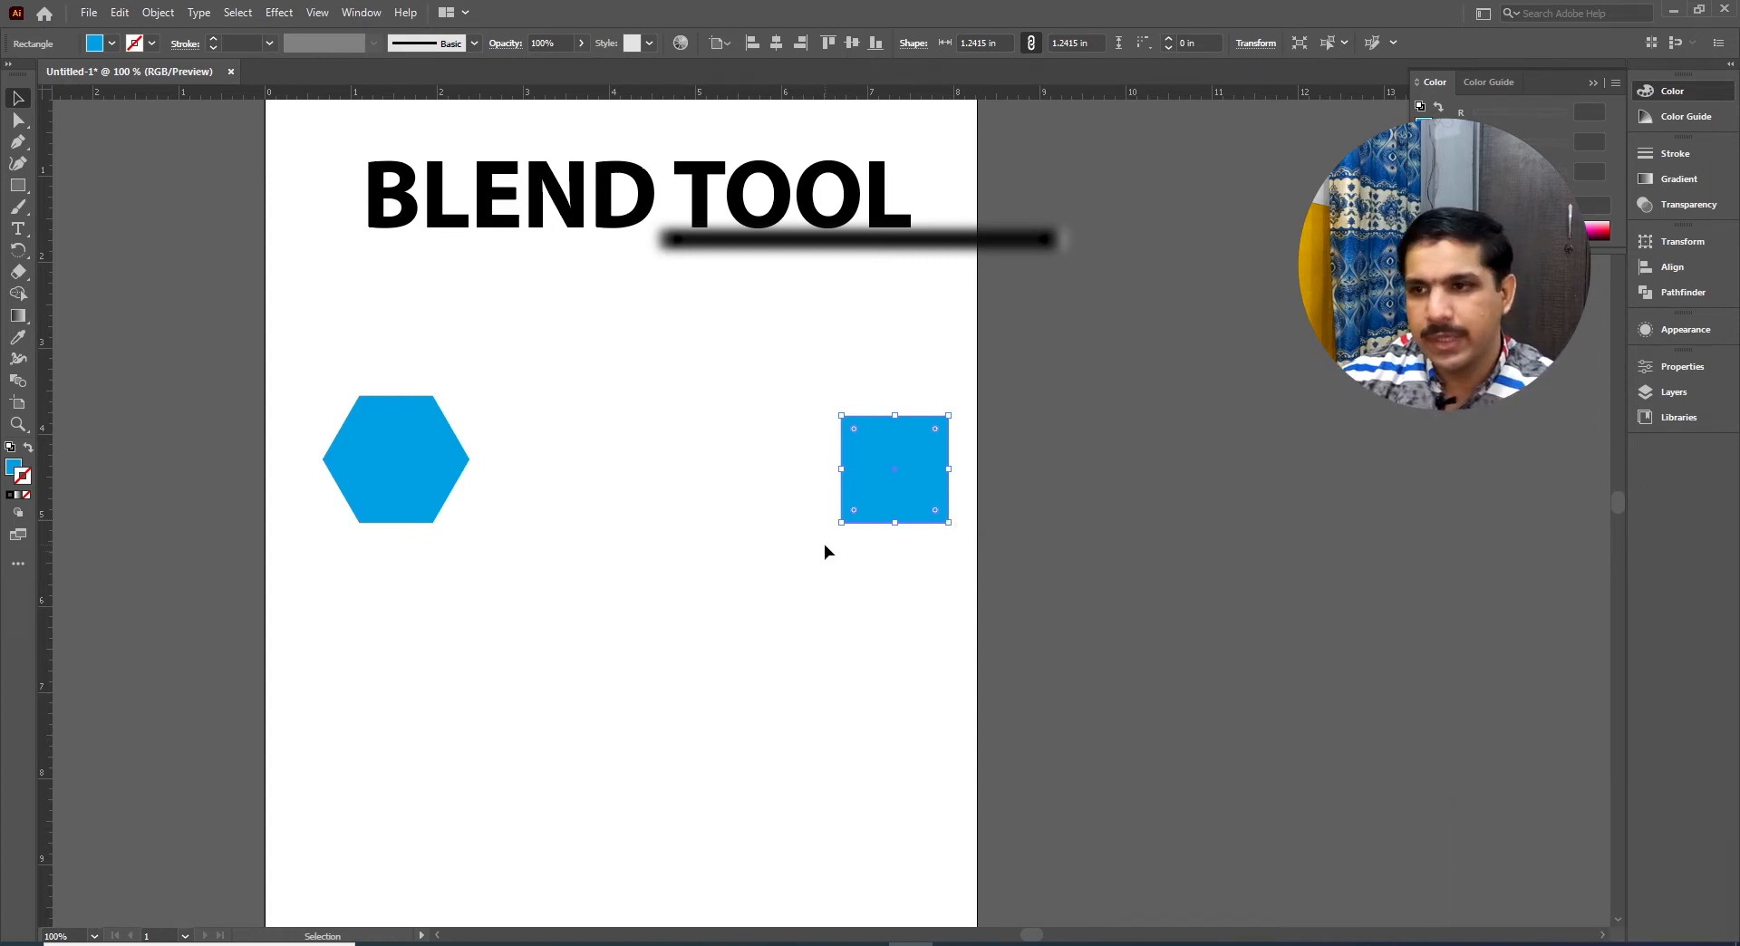
Blend the square into the hexagon with the Blend tool, and undo that blend
left_click(313, 410)
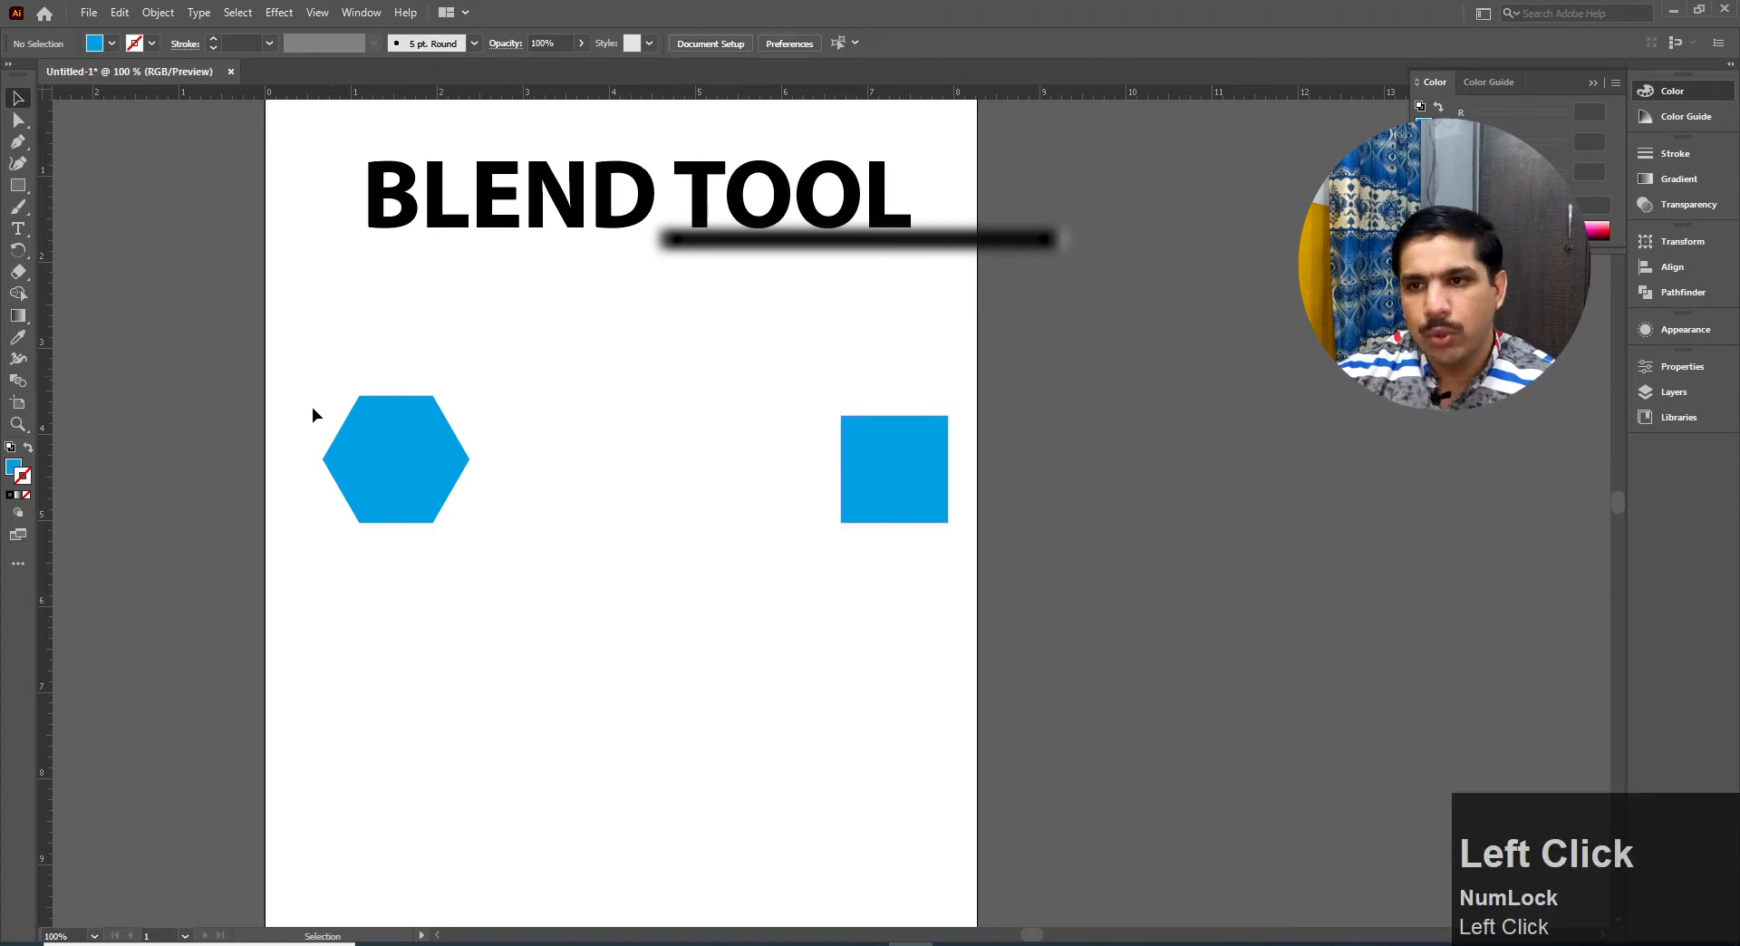
left_click_drag(267, 345, 780, 497)
left_click_drag(981, 560, 941, 561)
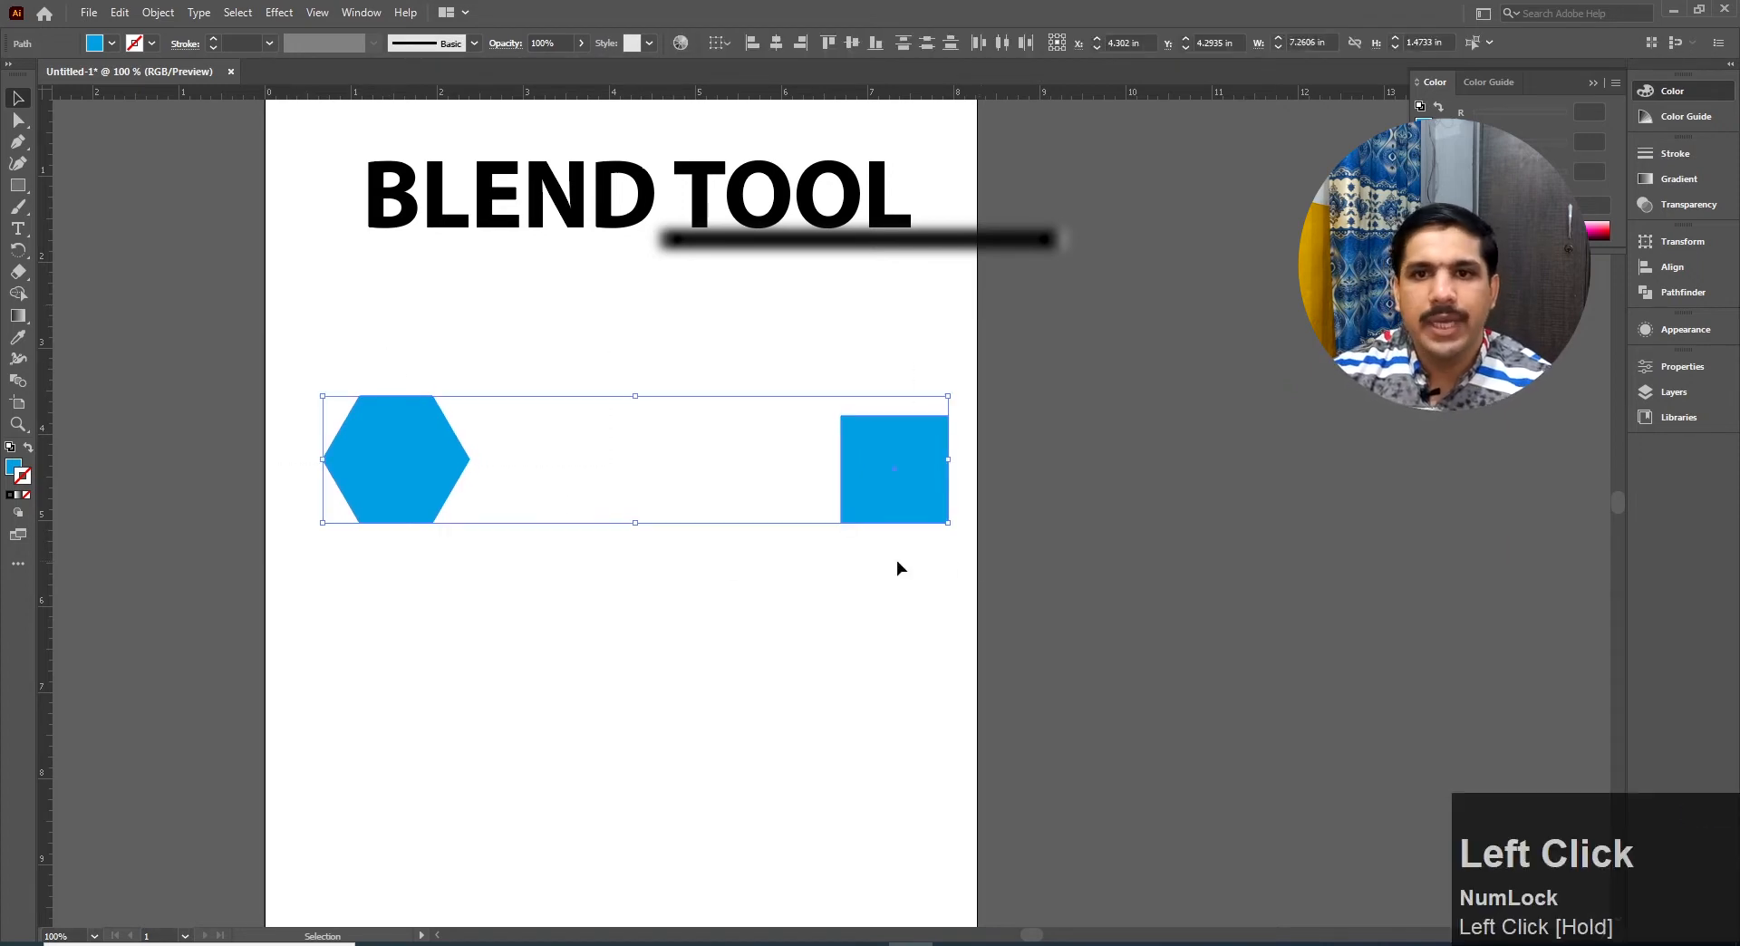
left_click(20, 381)
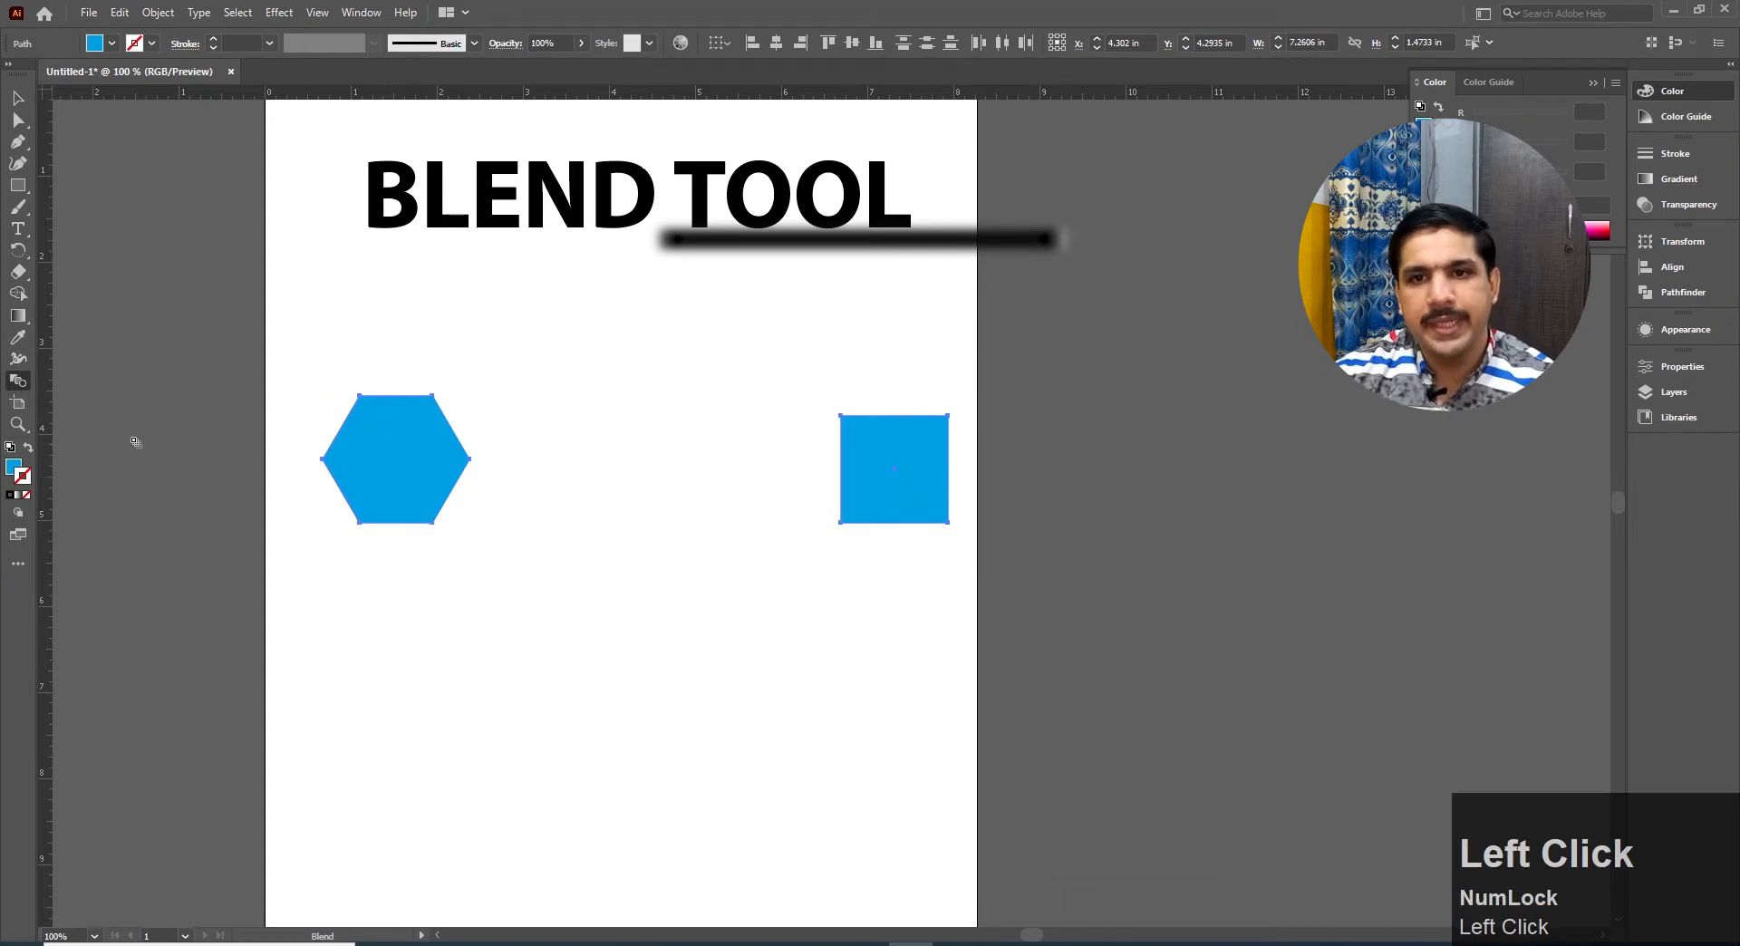
left_click(8, 385)
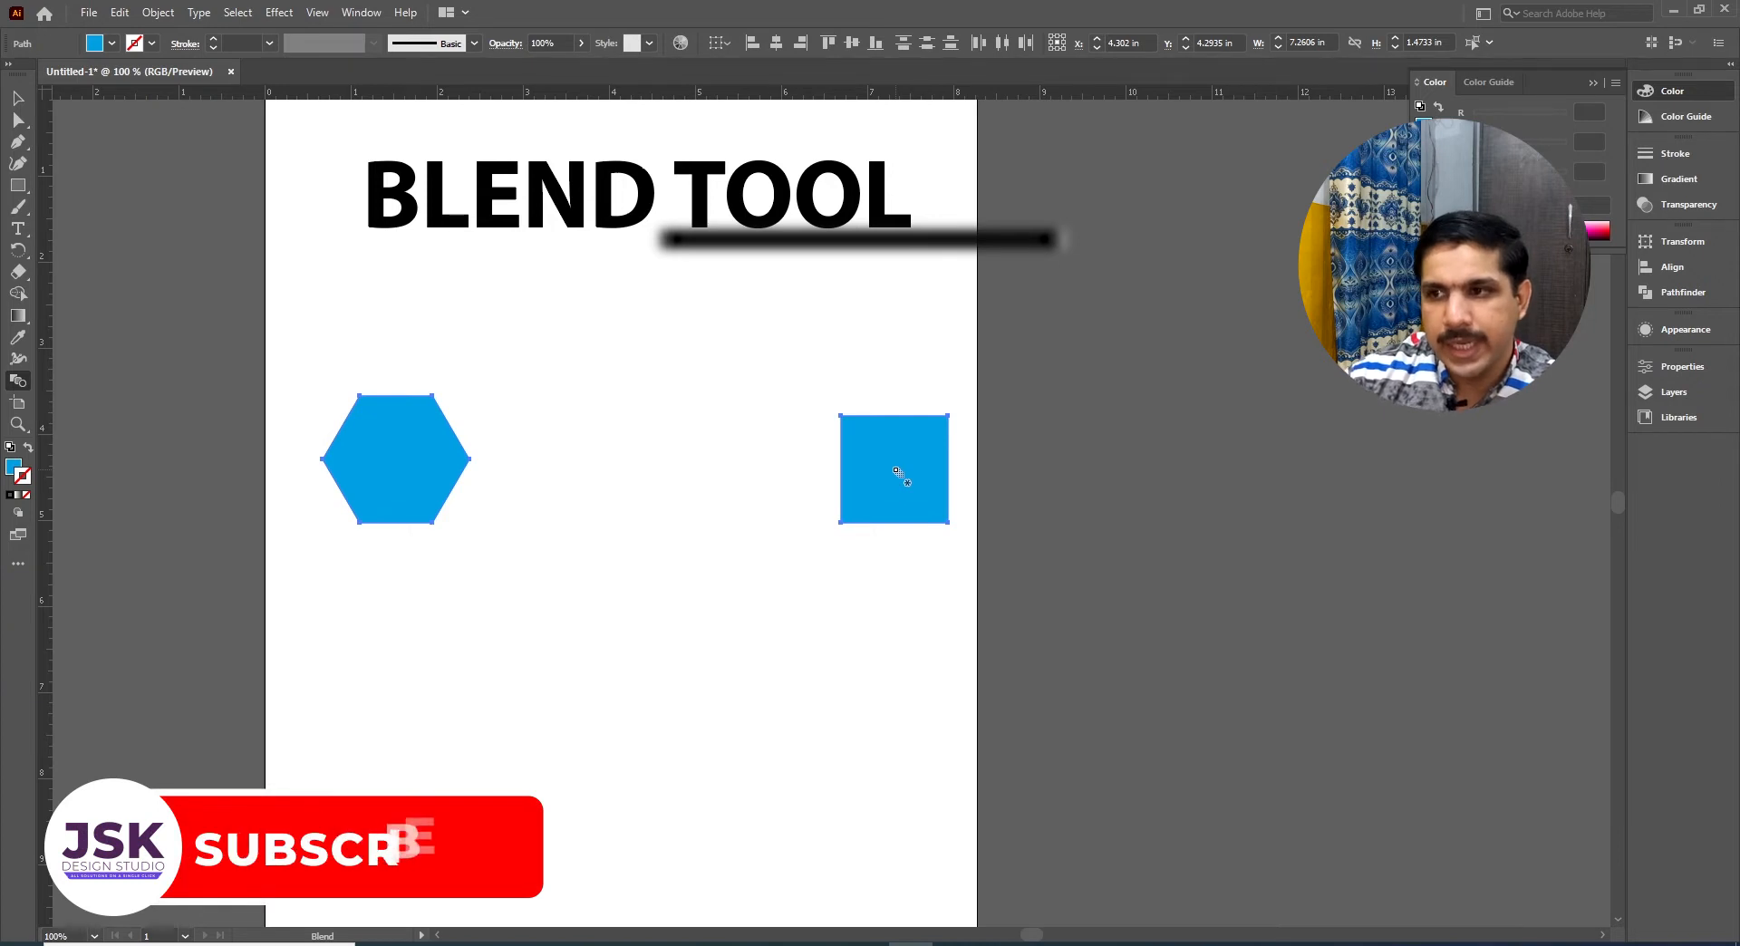
left_click(897, 472)
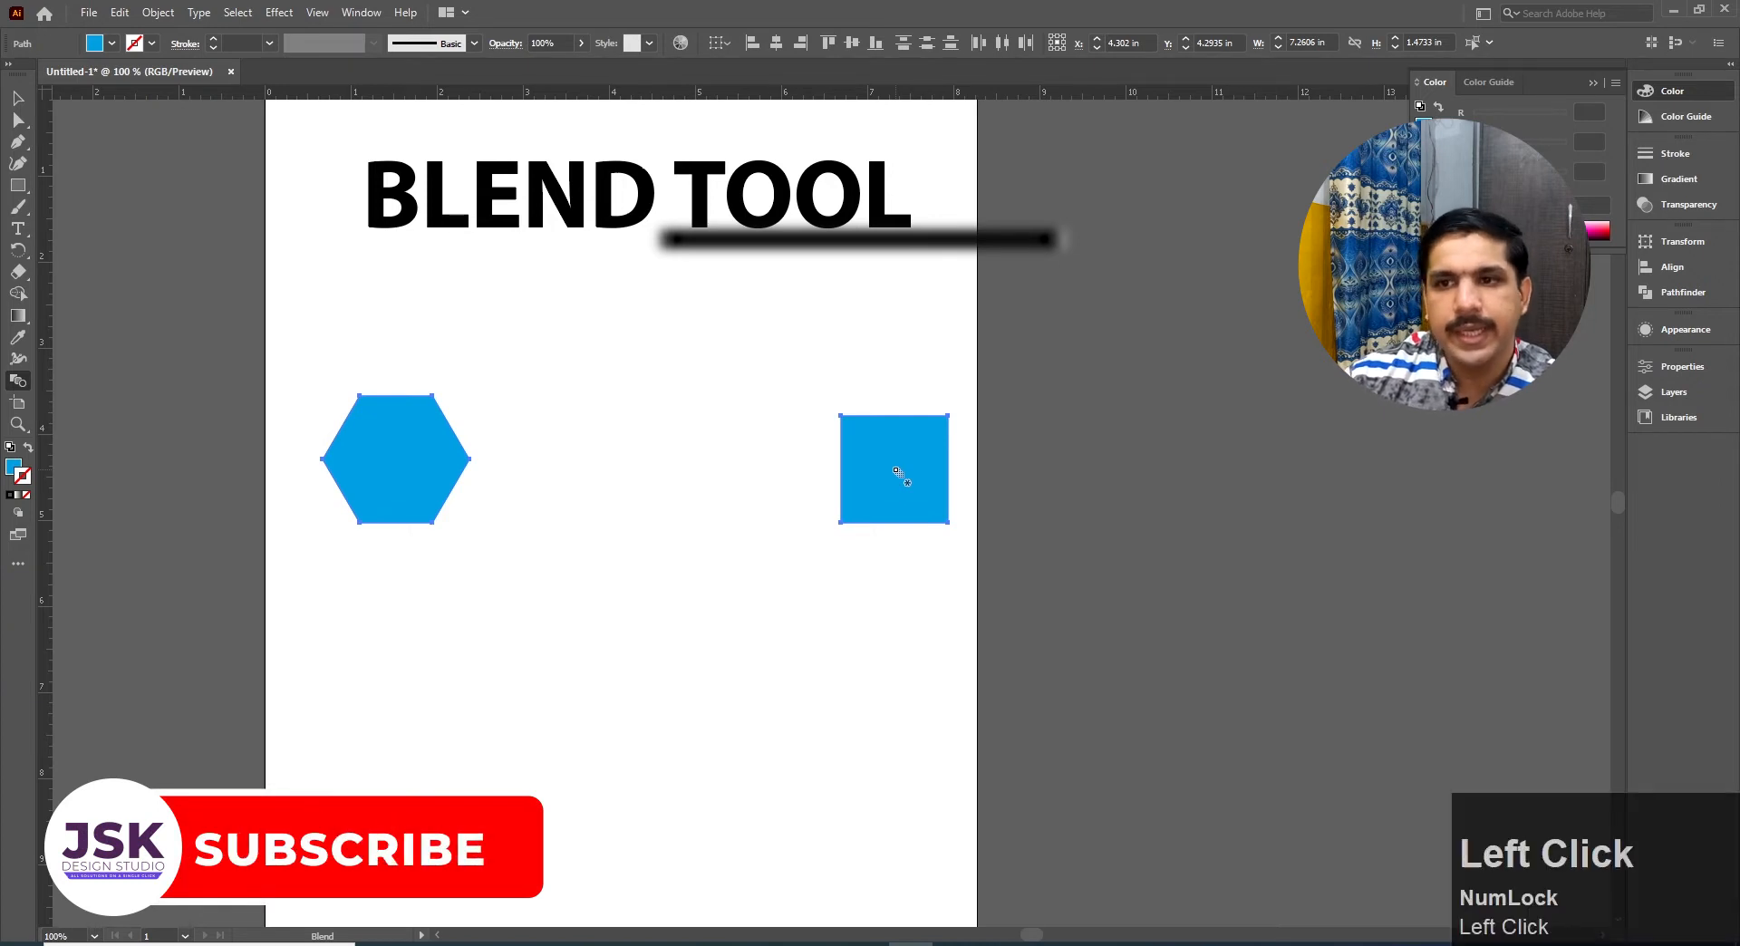
left_click(395, 463)
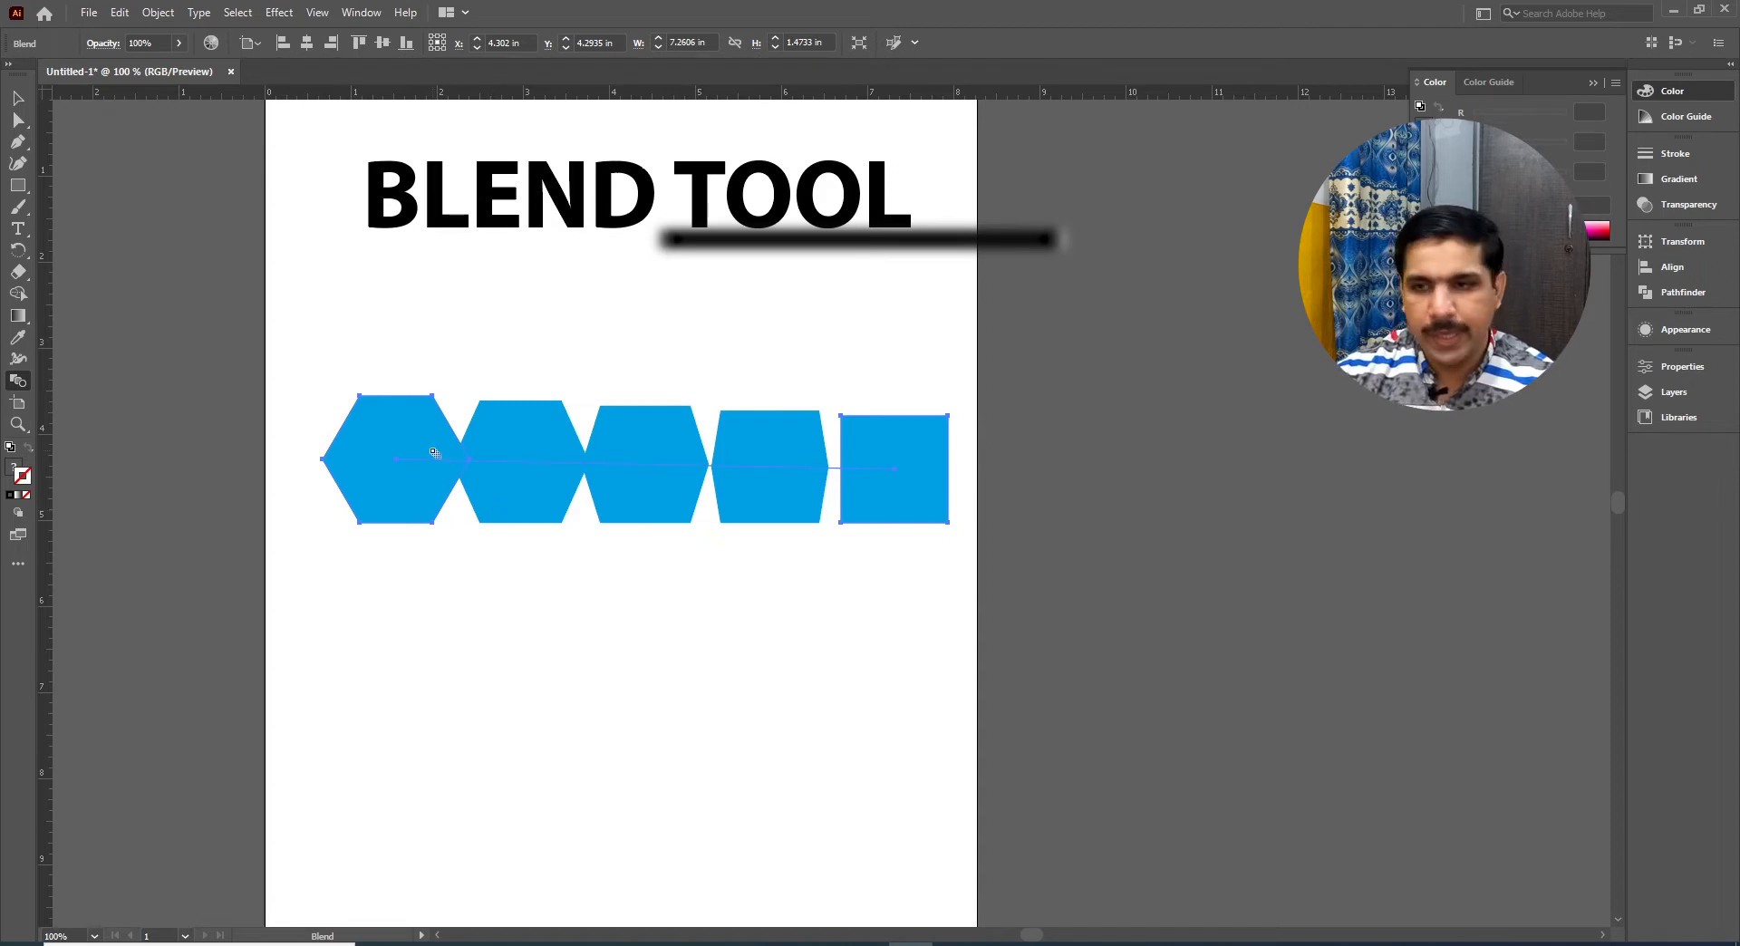
key("ctrl+z")
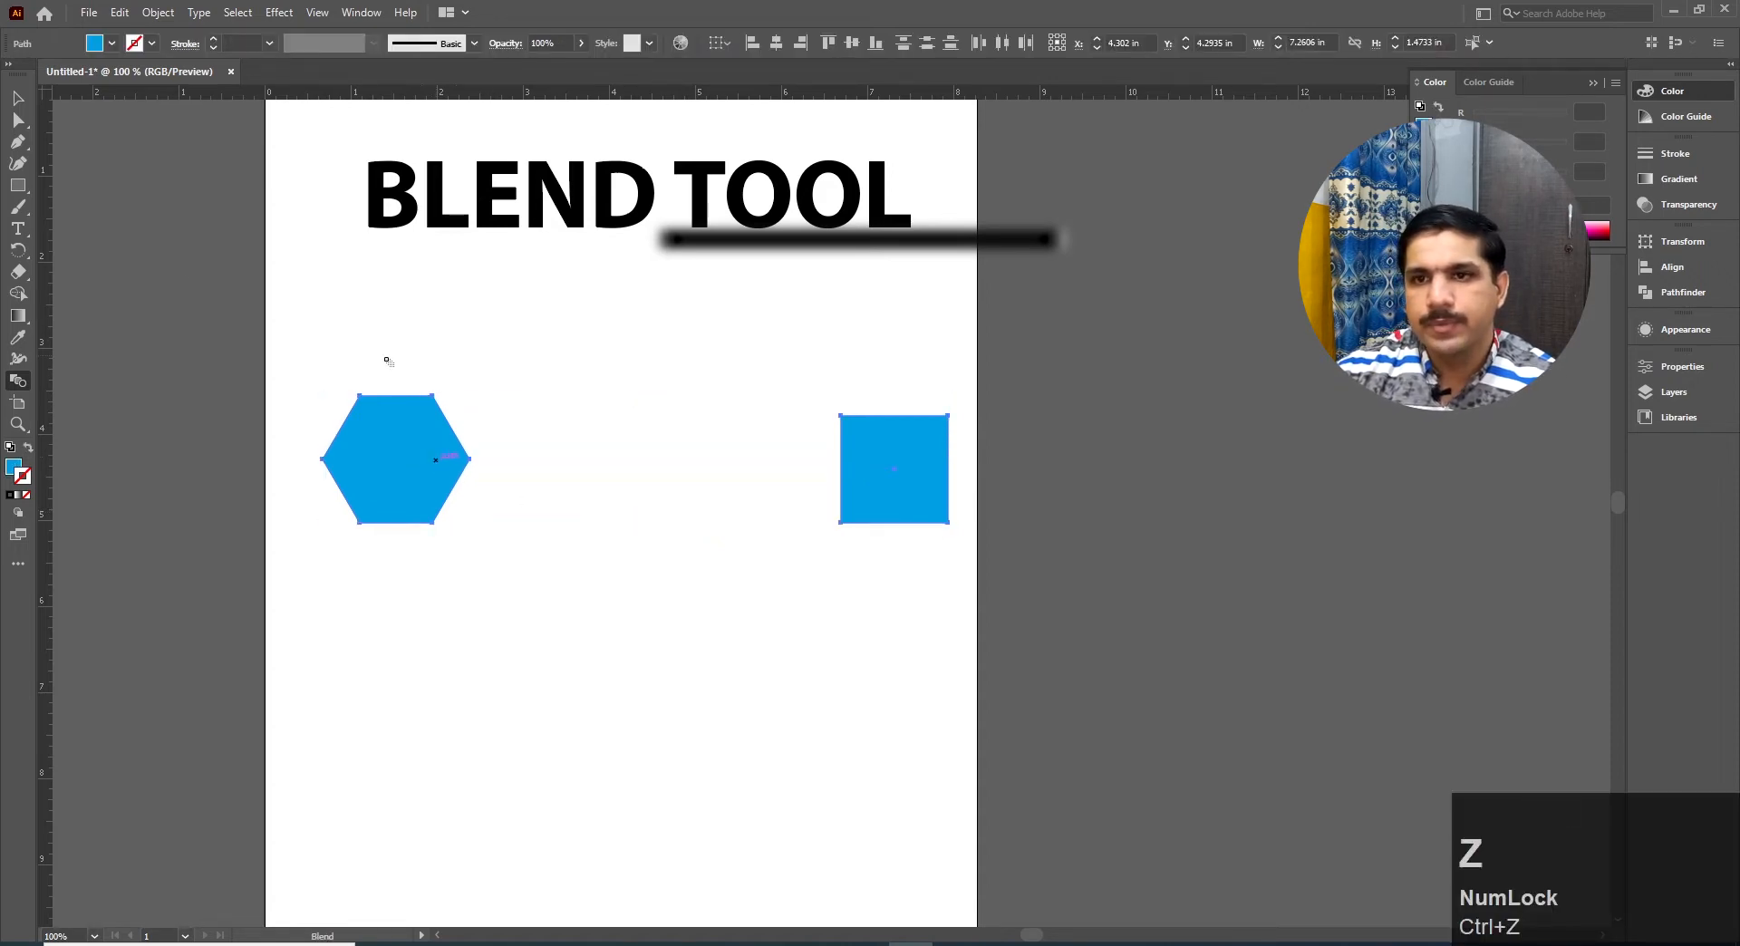
Select the hexagon and the square, make a blend of them with the Make command, and undo it
left_click(18, 97)
left_click_drag(295, 363, 965, 562)
left_click(158, 12)
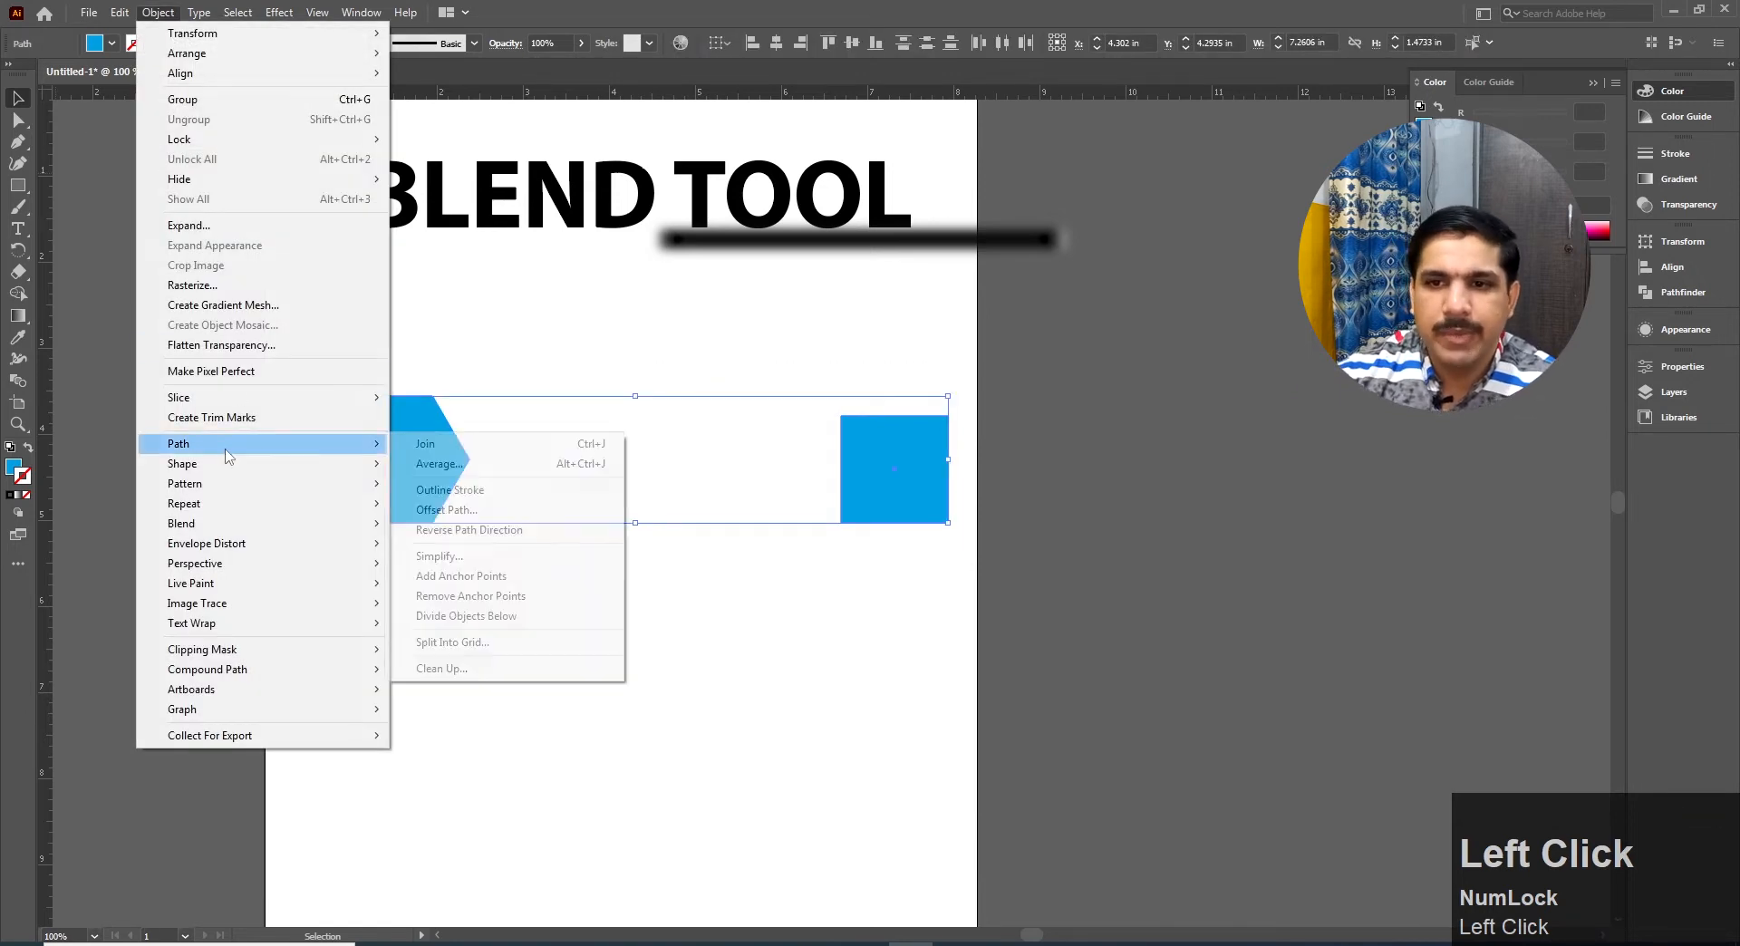
mouse_move(272, 524)
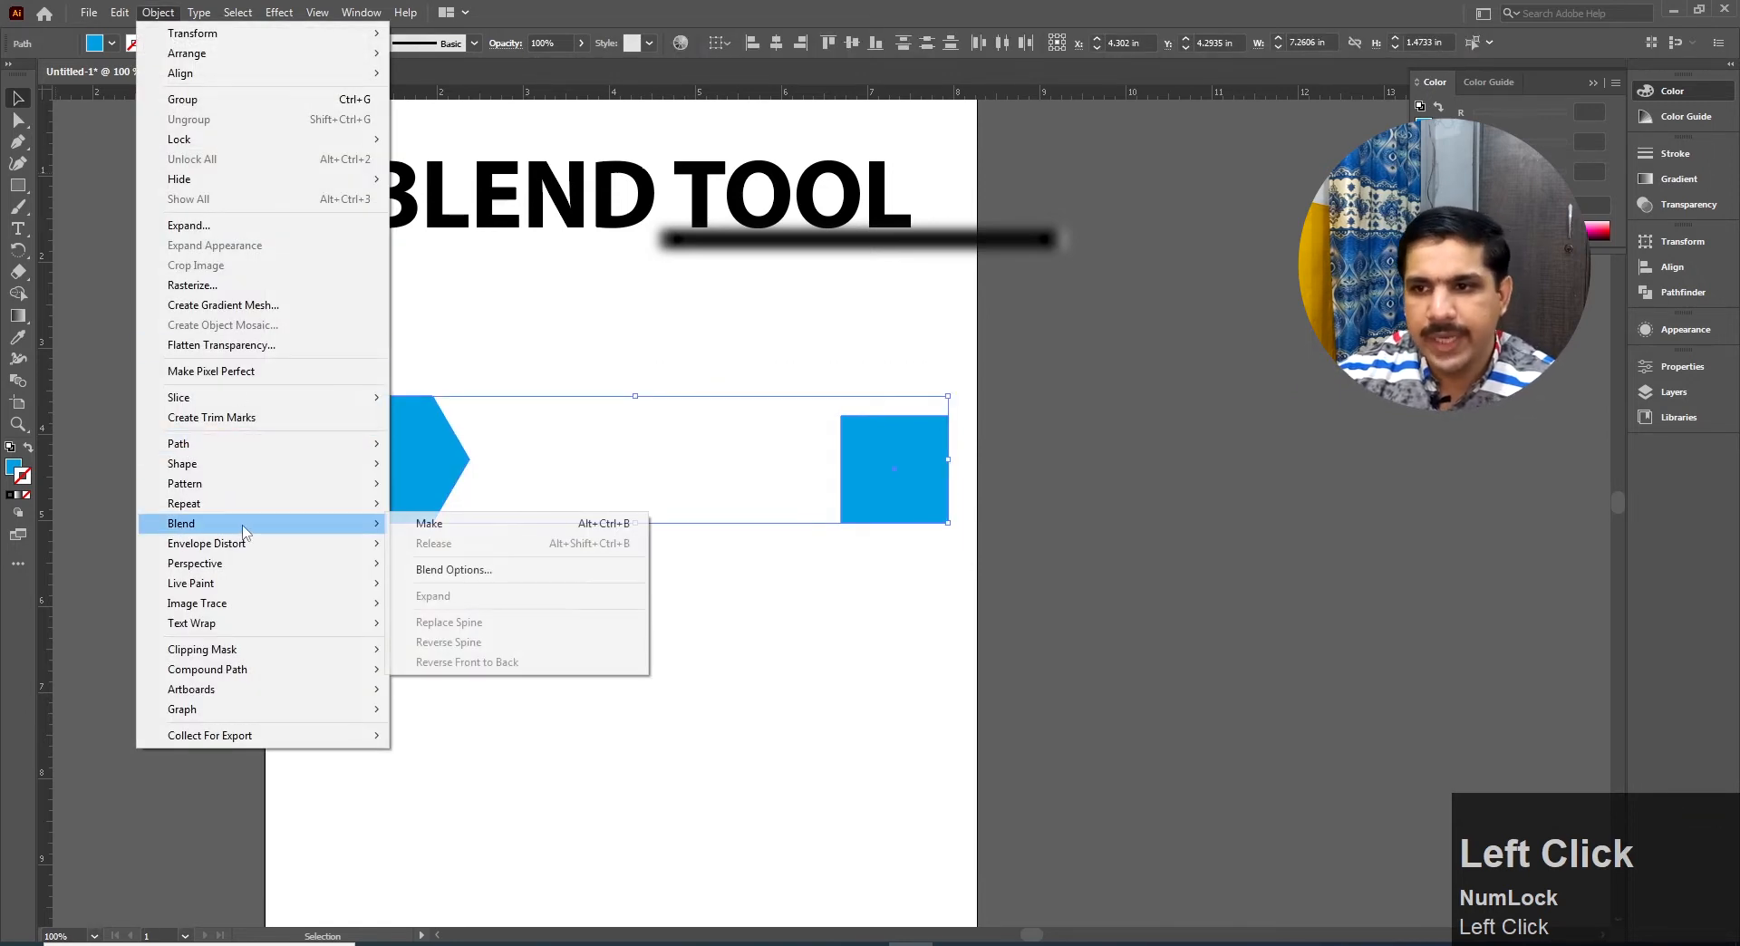
left_click(494, 528)
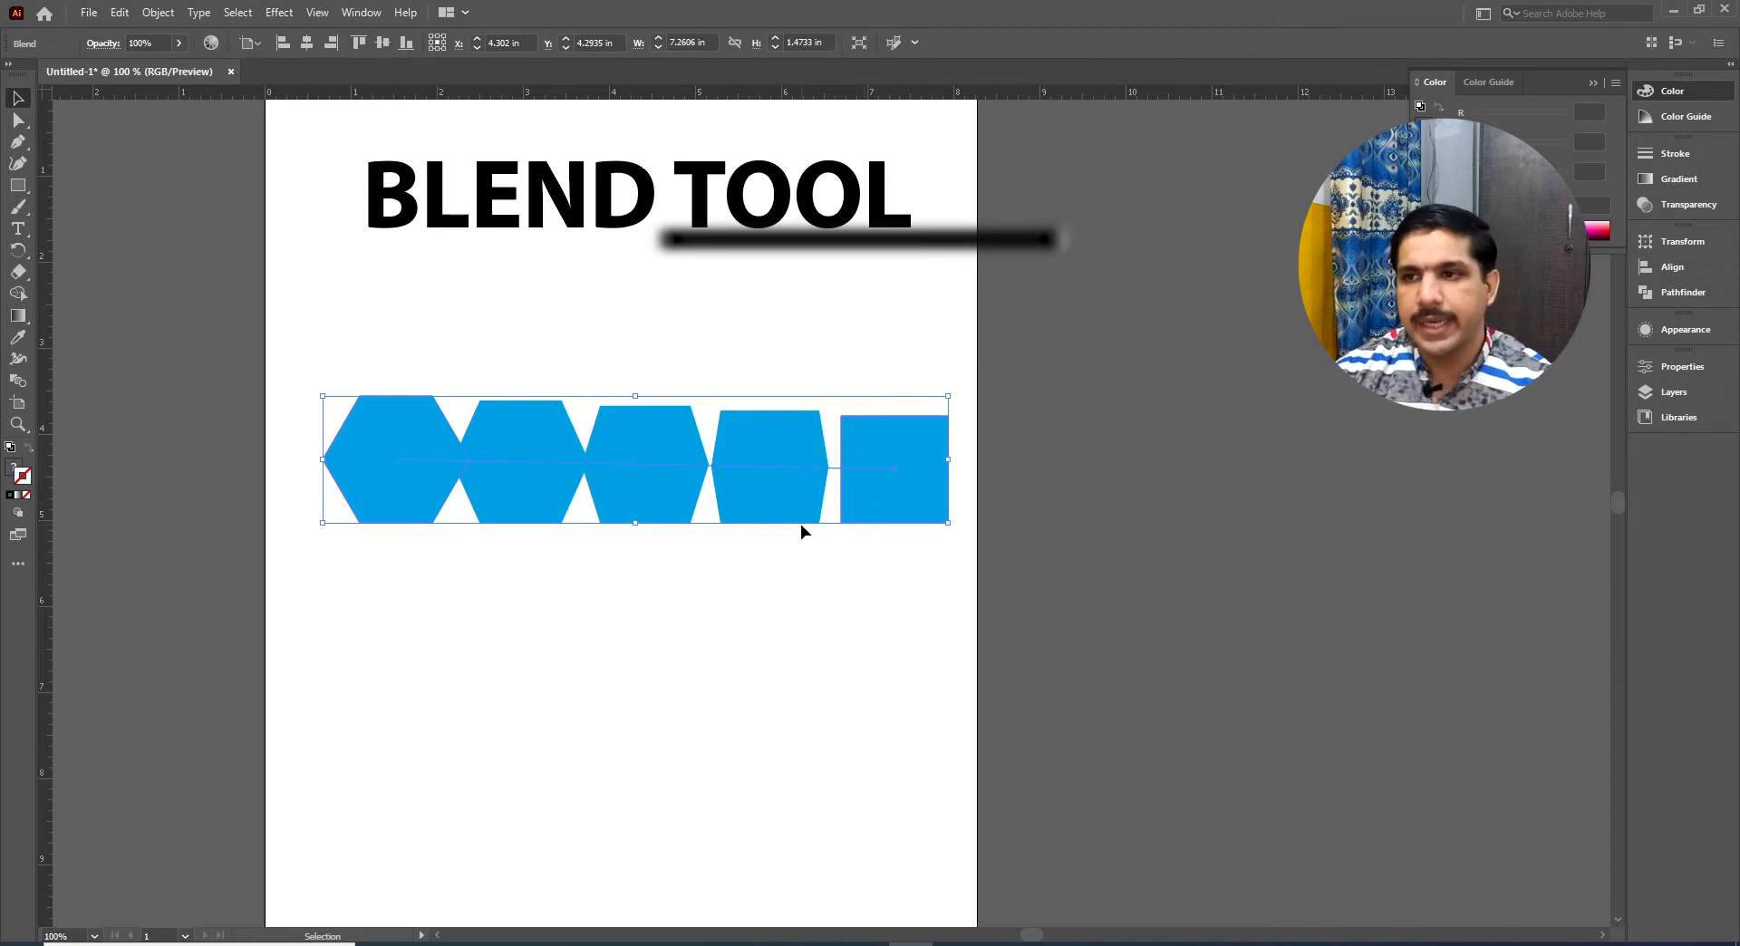
key("ctrl+z")
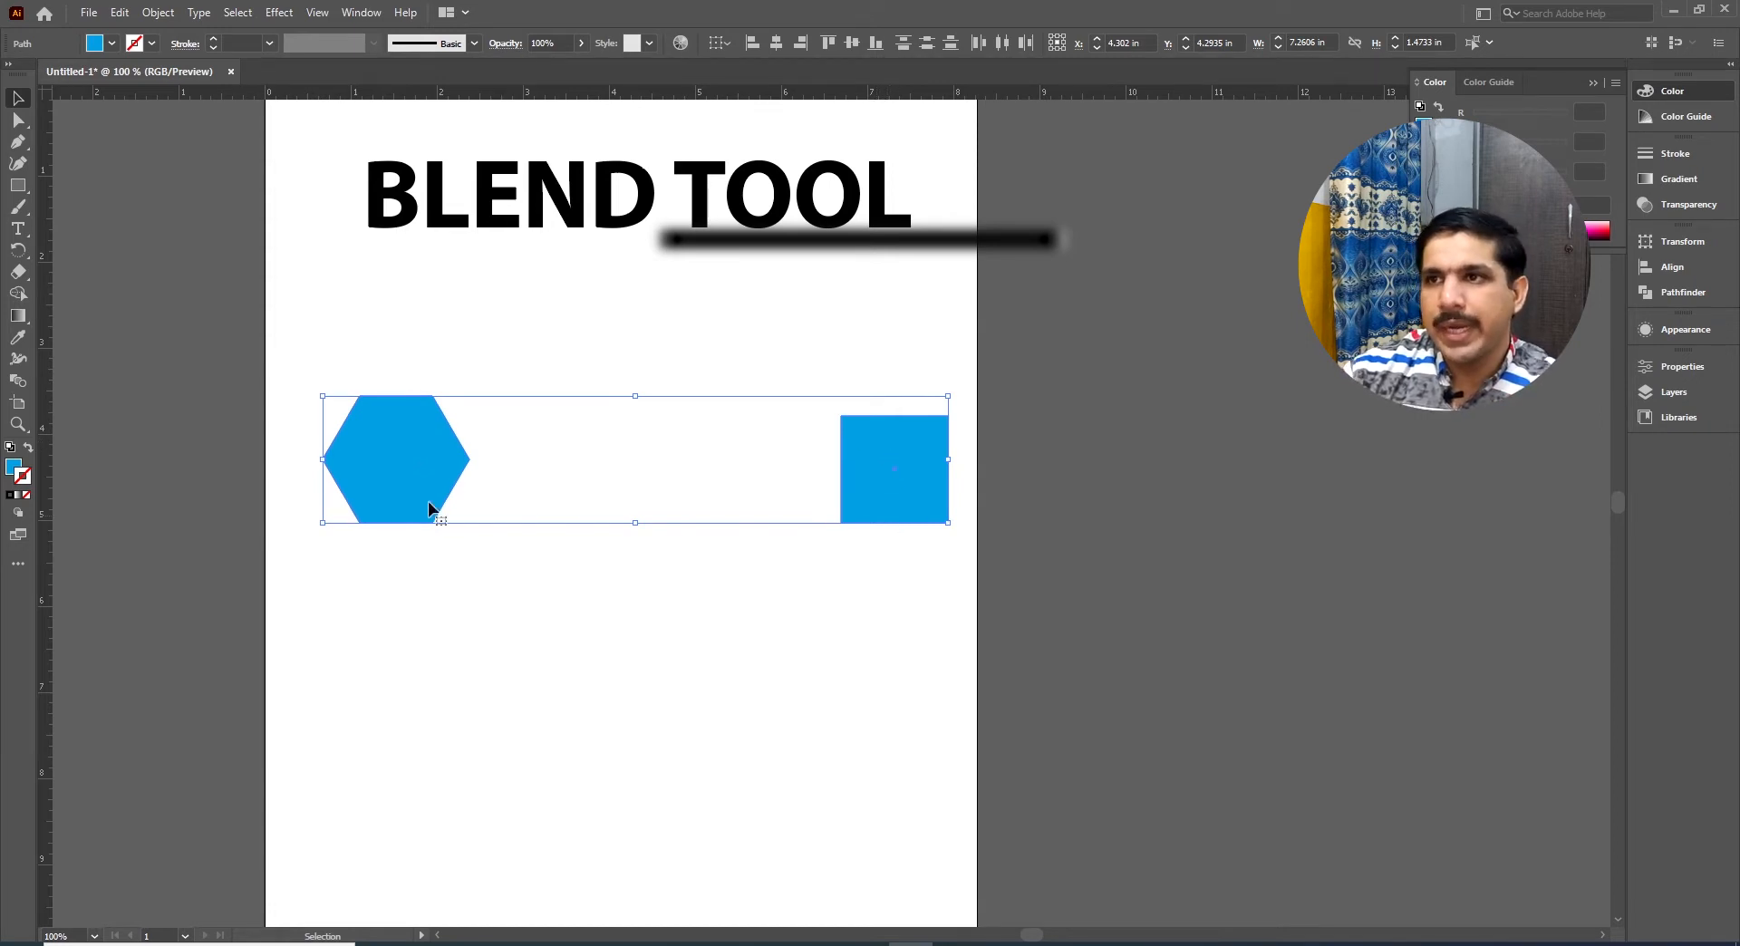
Align the hexagon and the square on their vertical centers and make a blend between them
left_click(853, 43)
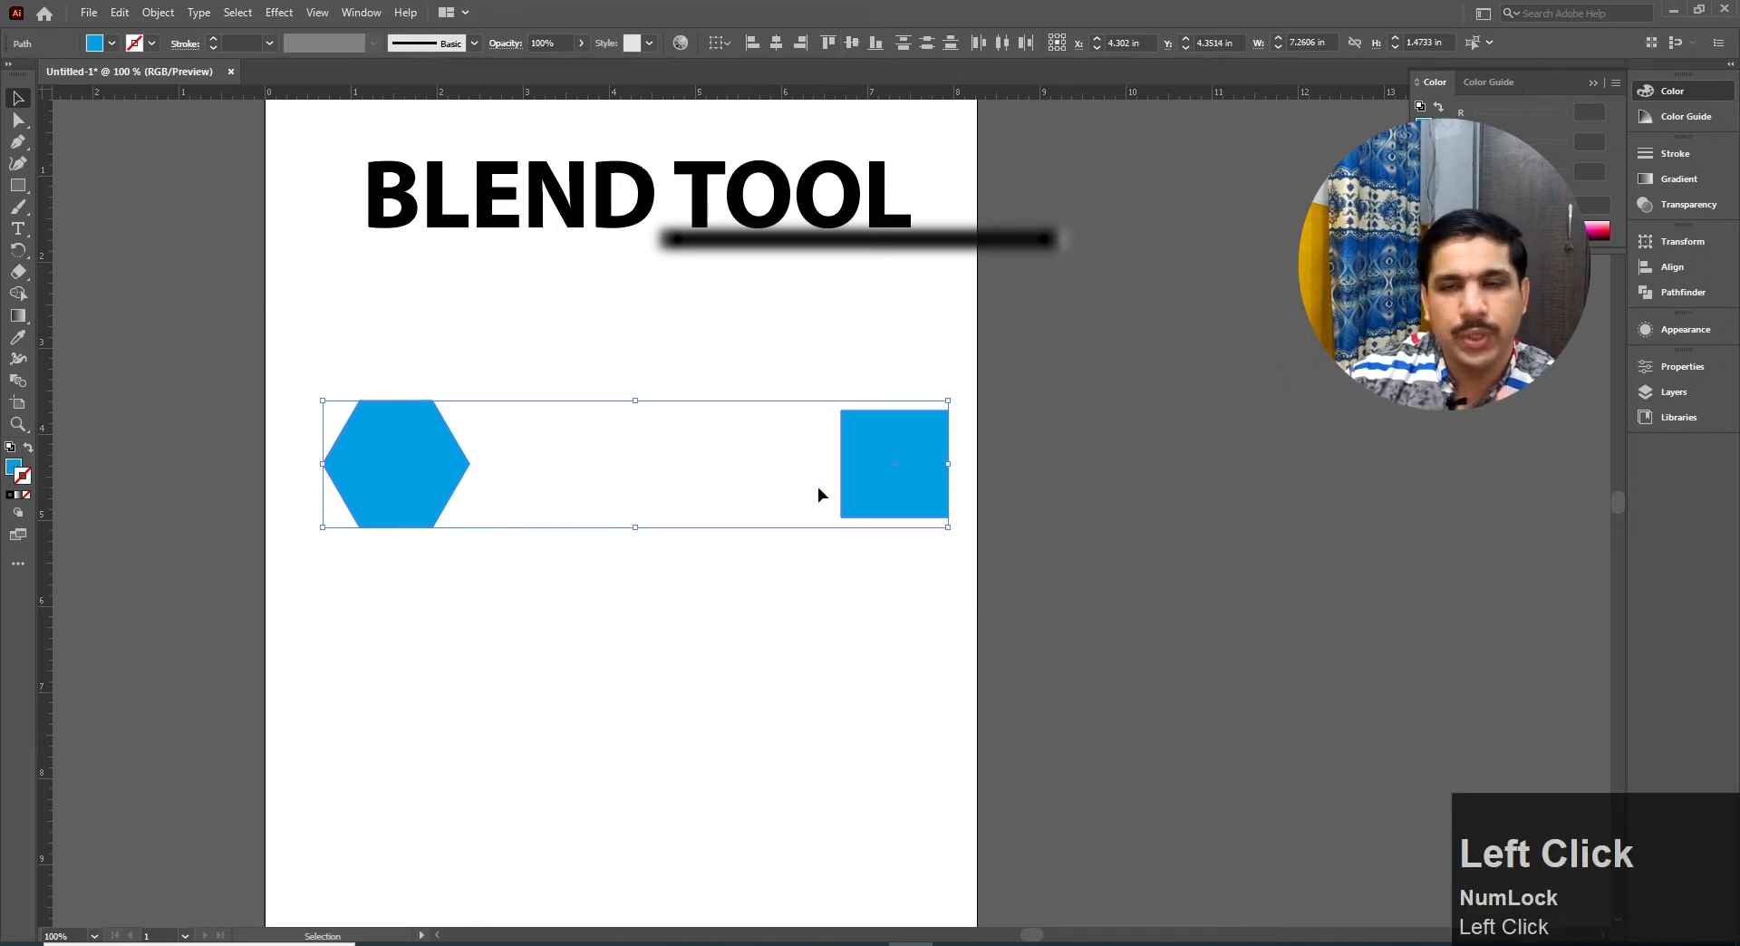
left_click(158, 12)
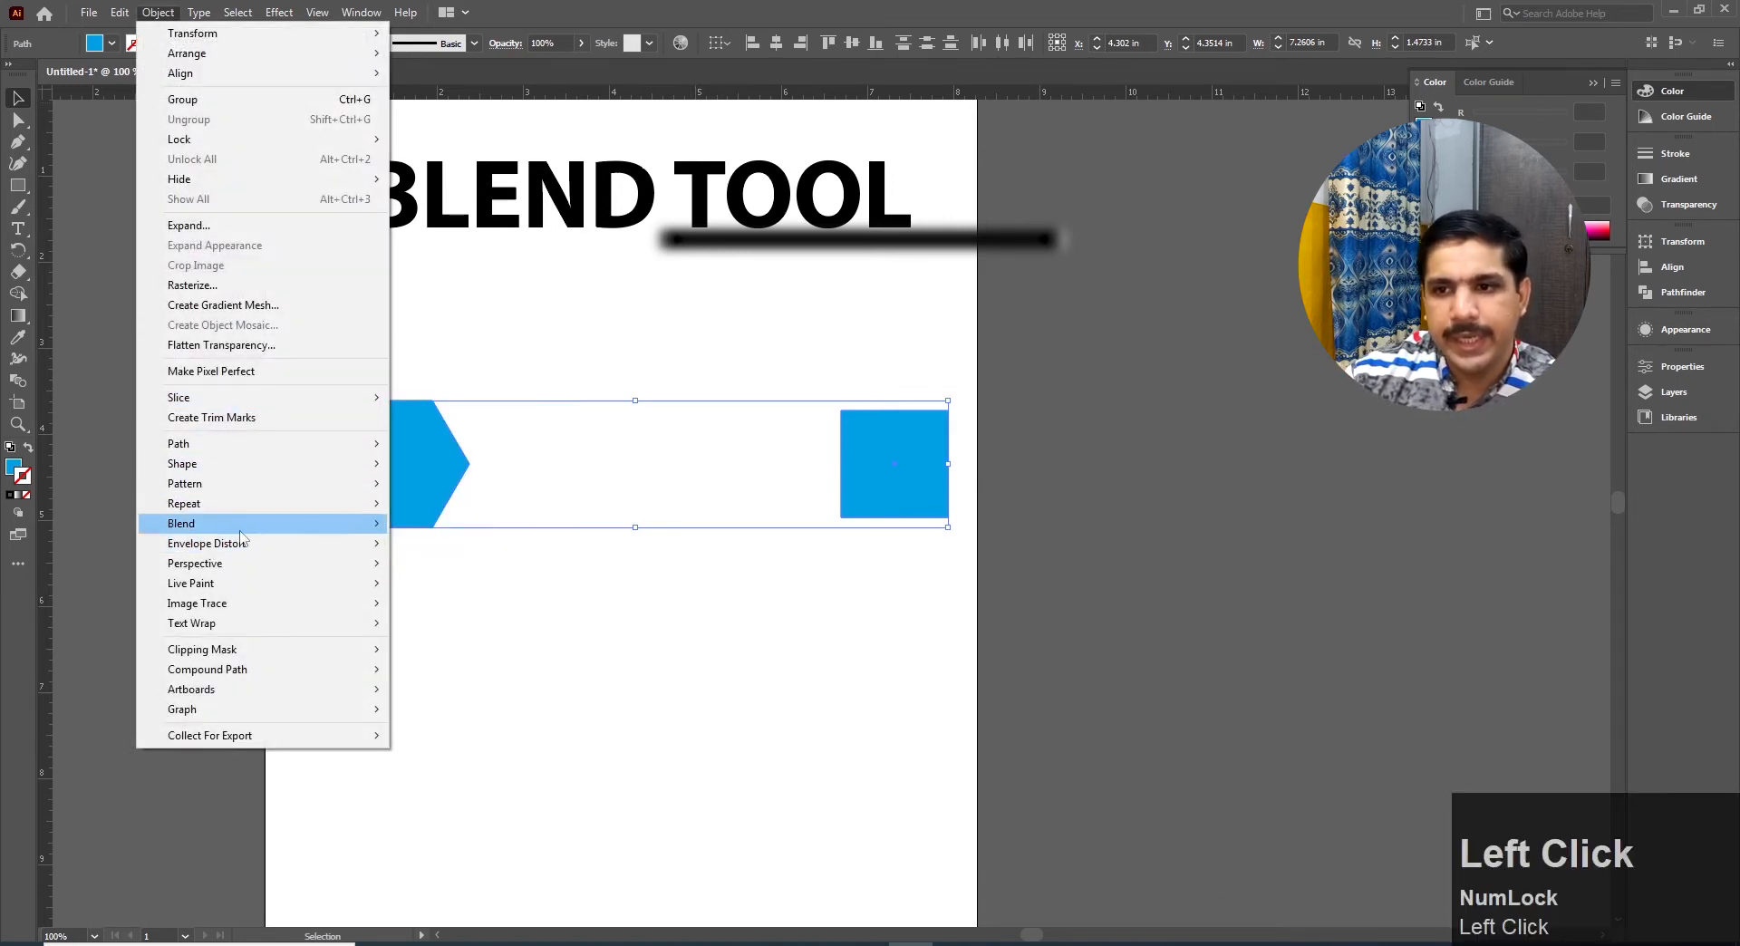
mouse_move(240, 531)
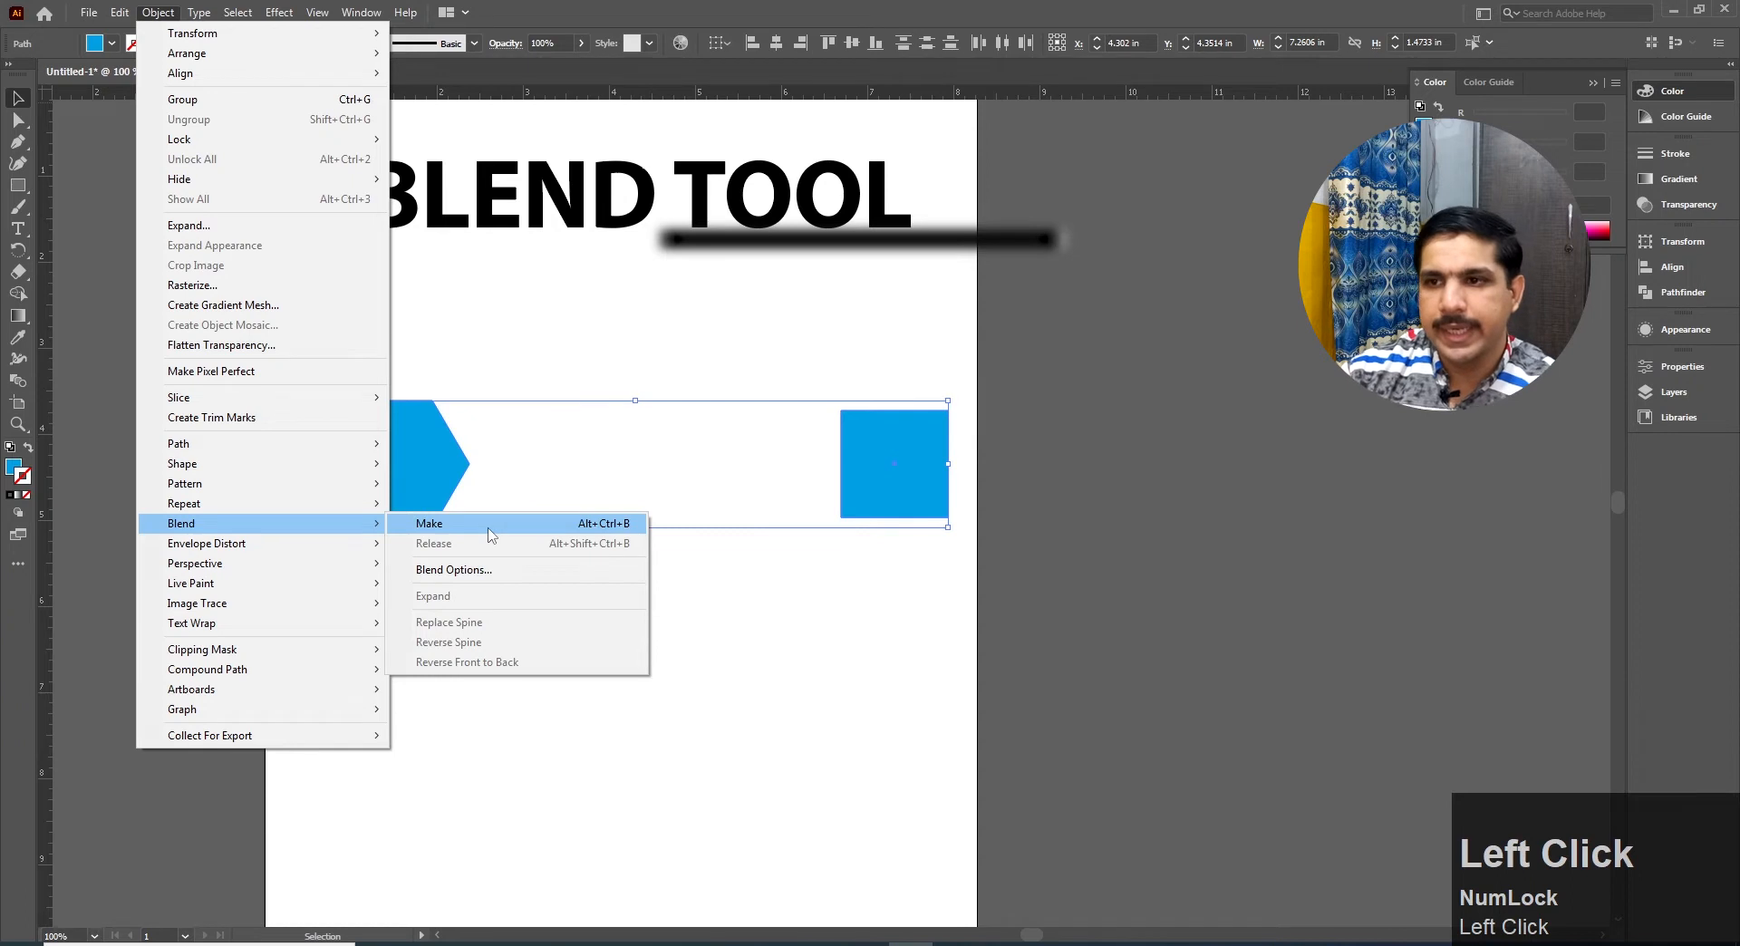
left_click(522, 524)
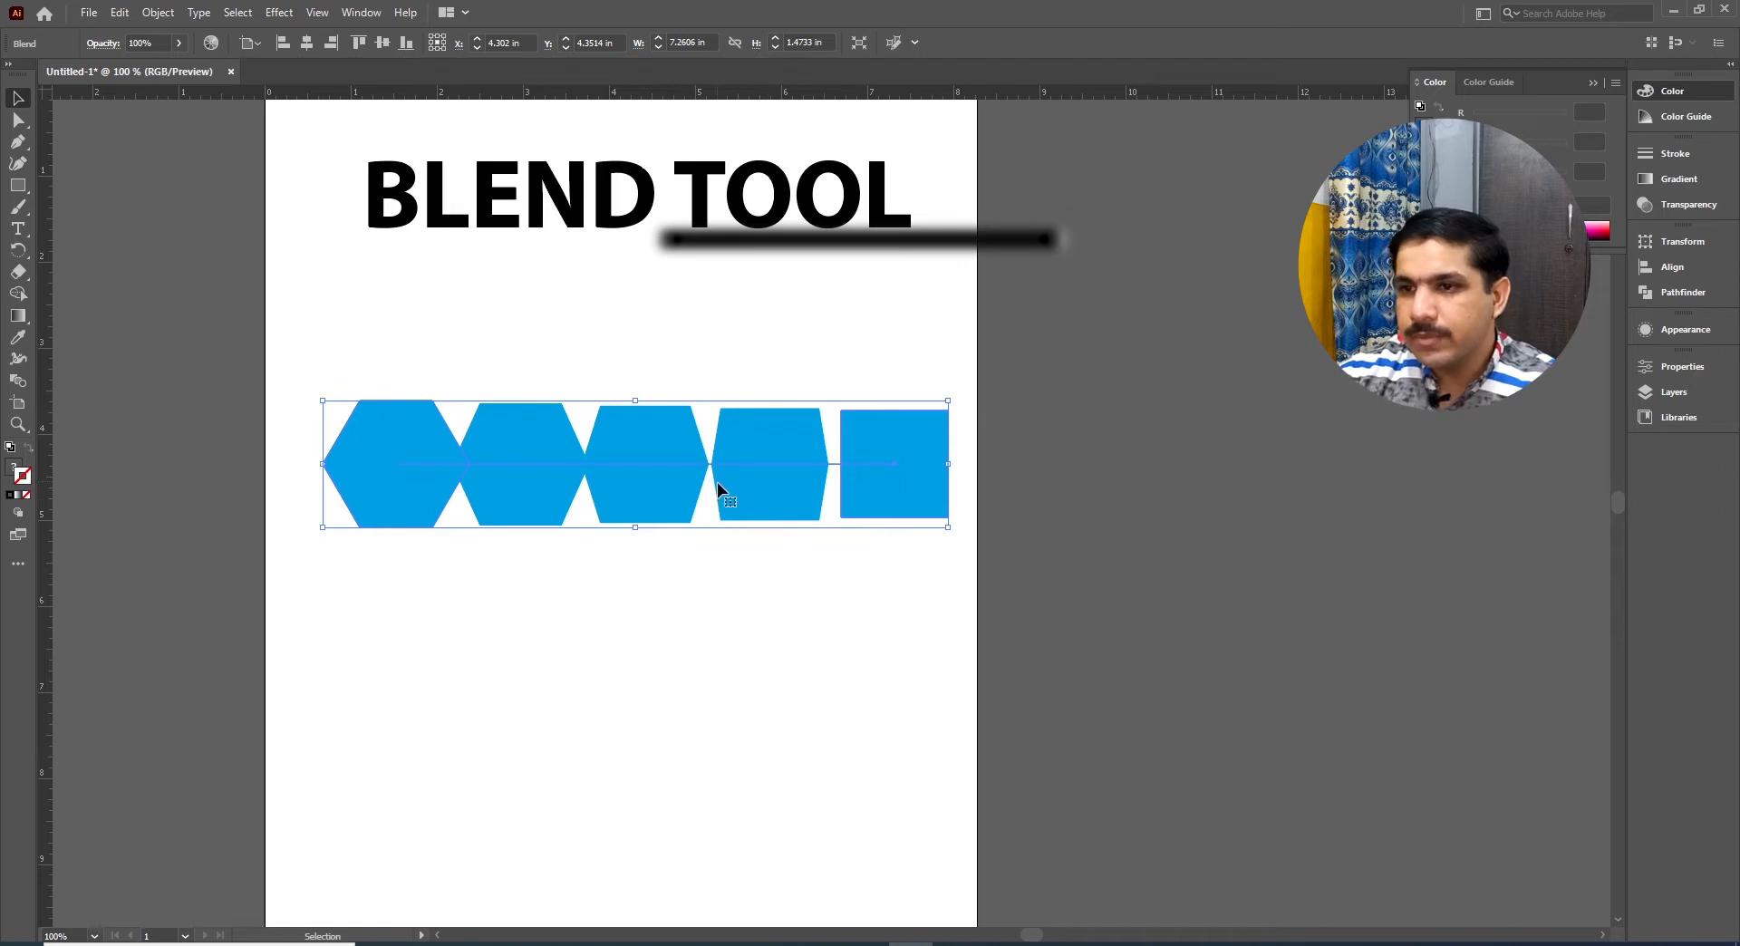
Move the hexagon-to-square blend straight up to sit just below the title
left_click(634, 652)
left_click_drag(695, 462, 696, 348)
left_click(617, 536)
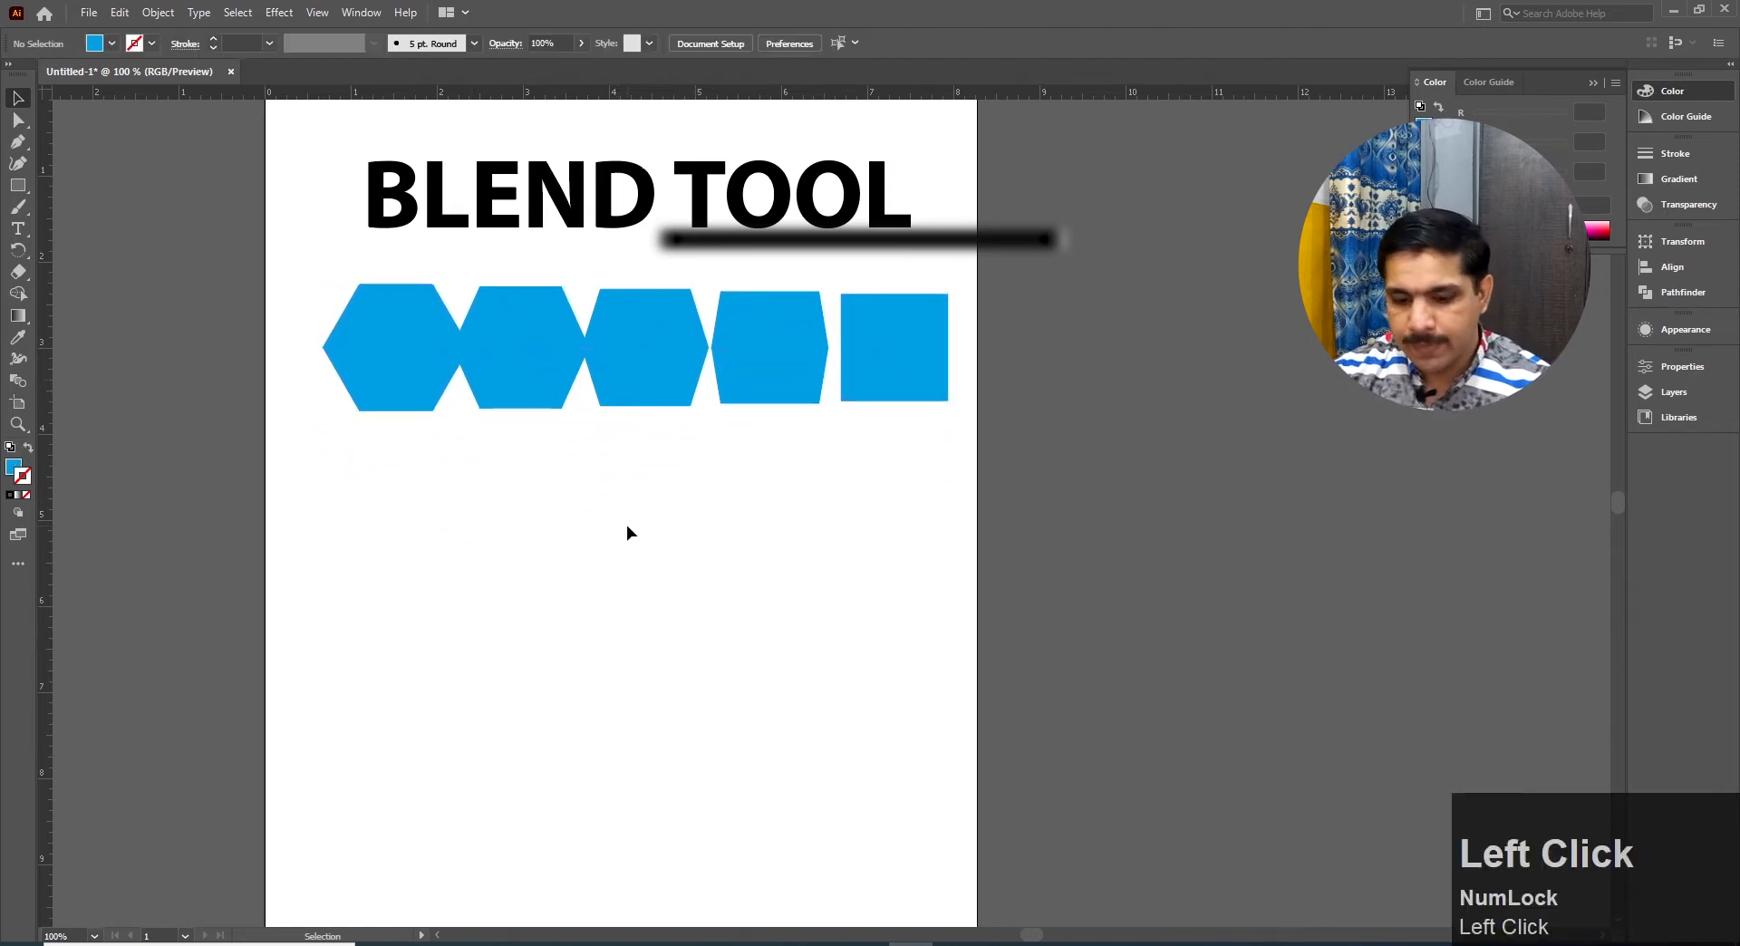
Draw a light blue circle about 0.68 in across below the hexagon end of the blend
key("l")
left_click_drag(17, 185, 77, 208)
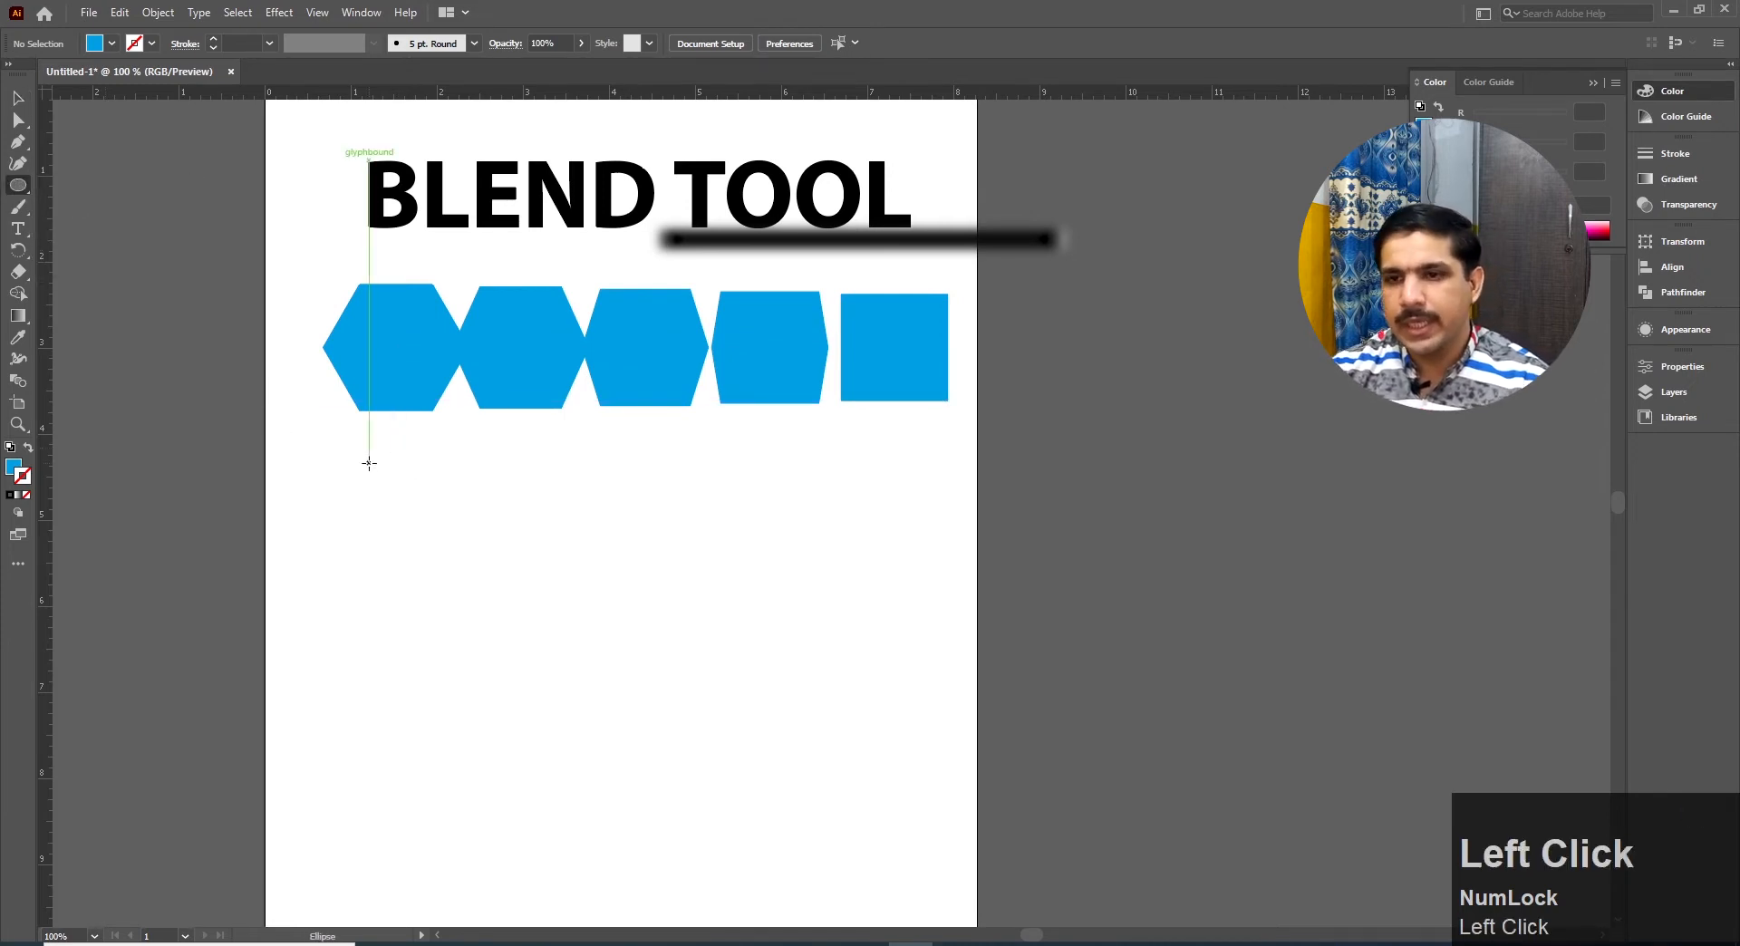
left_click_drag(343, 487, 402, 546)
key("v")
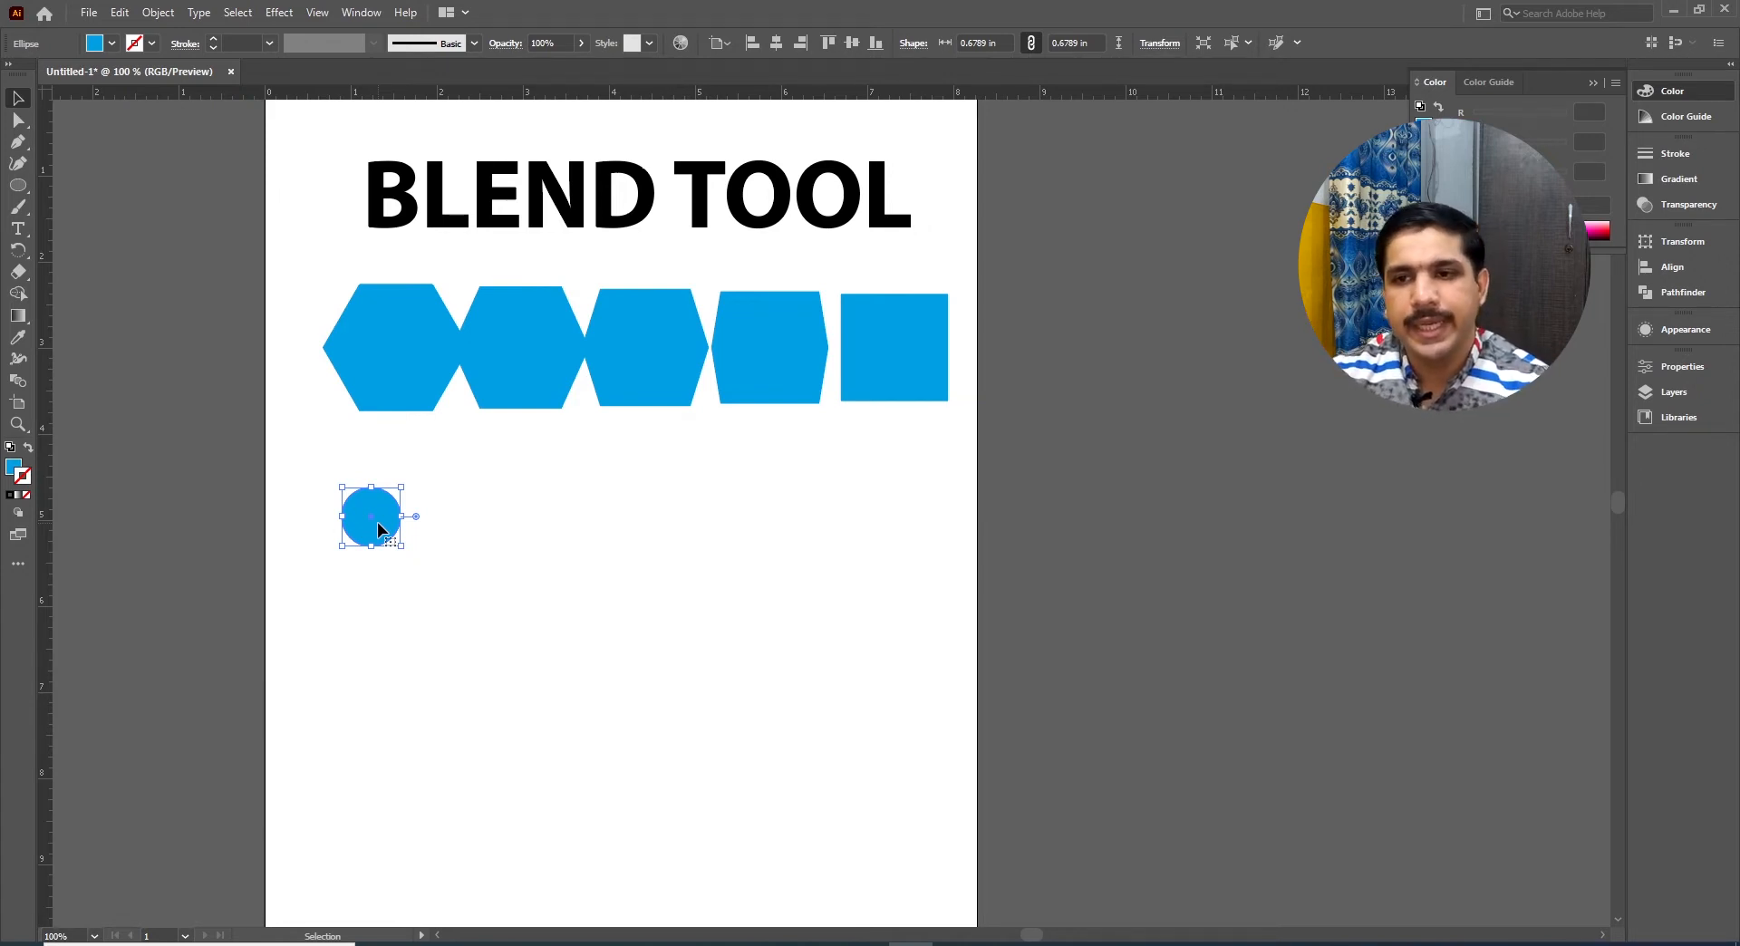
left_click(478, 544)
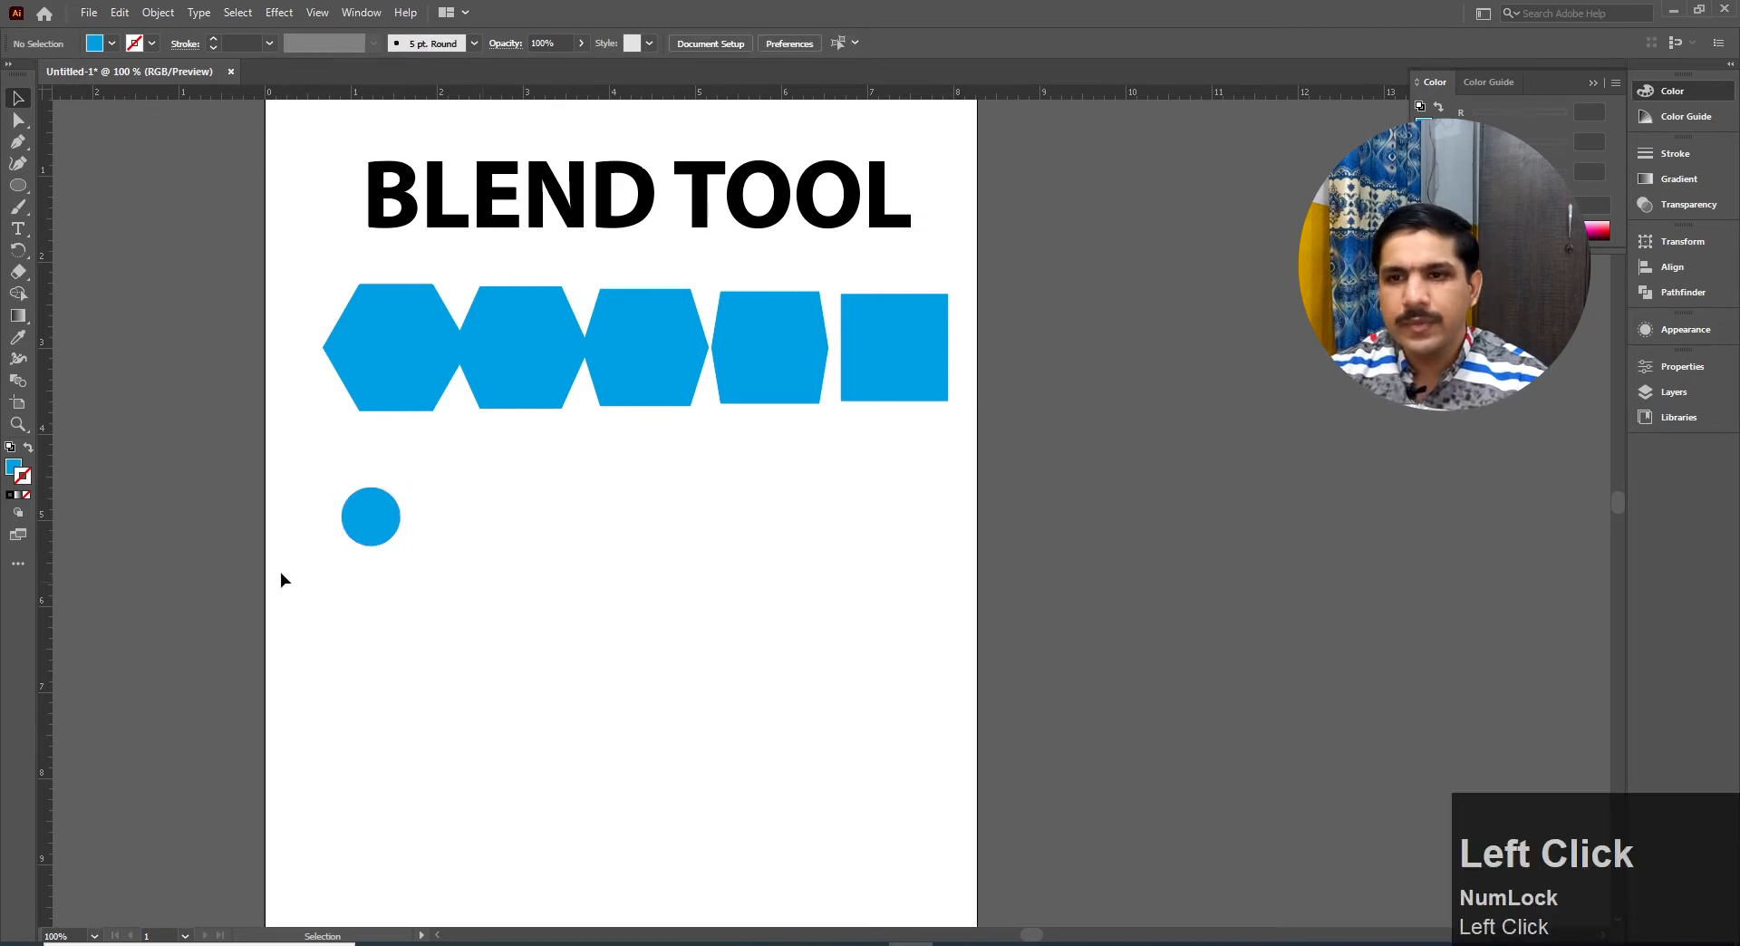
Duplicate the circle horizontally to the right side of the page and shrink the copy about its center to about 0.31 in
left_click(374, 520)
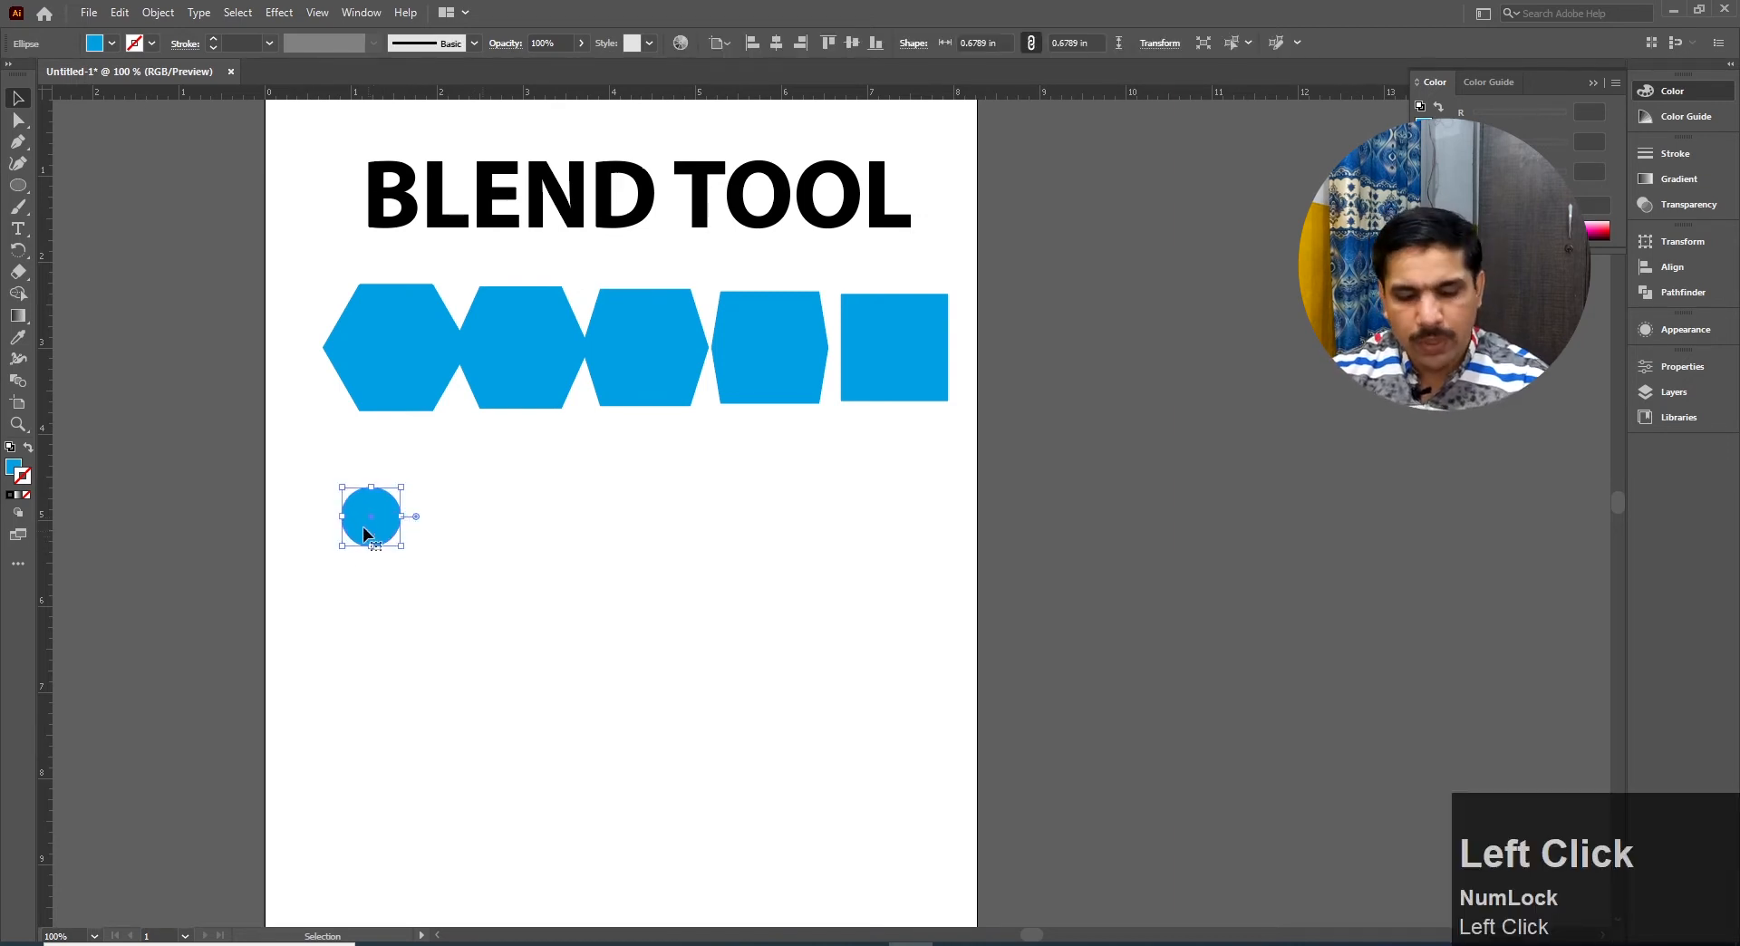
left_click_drag(367, 531, 877, 526)
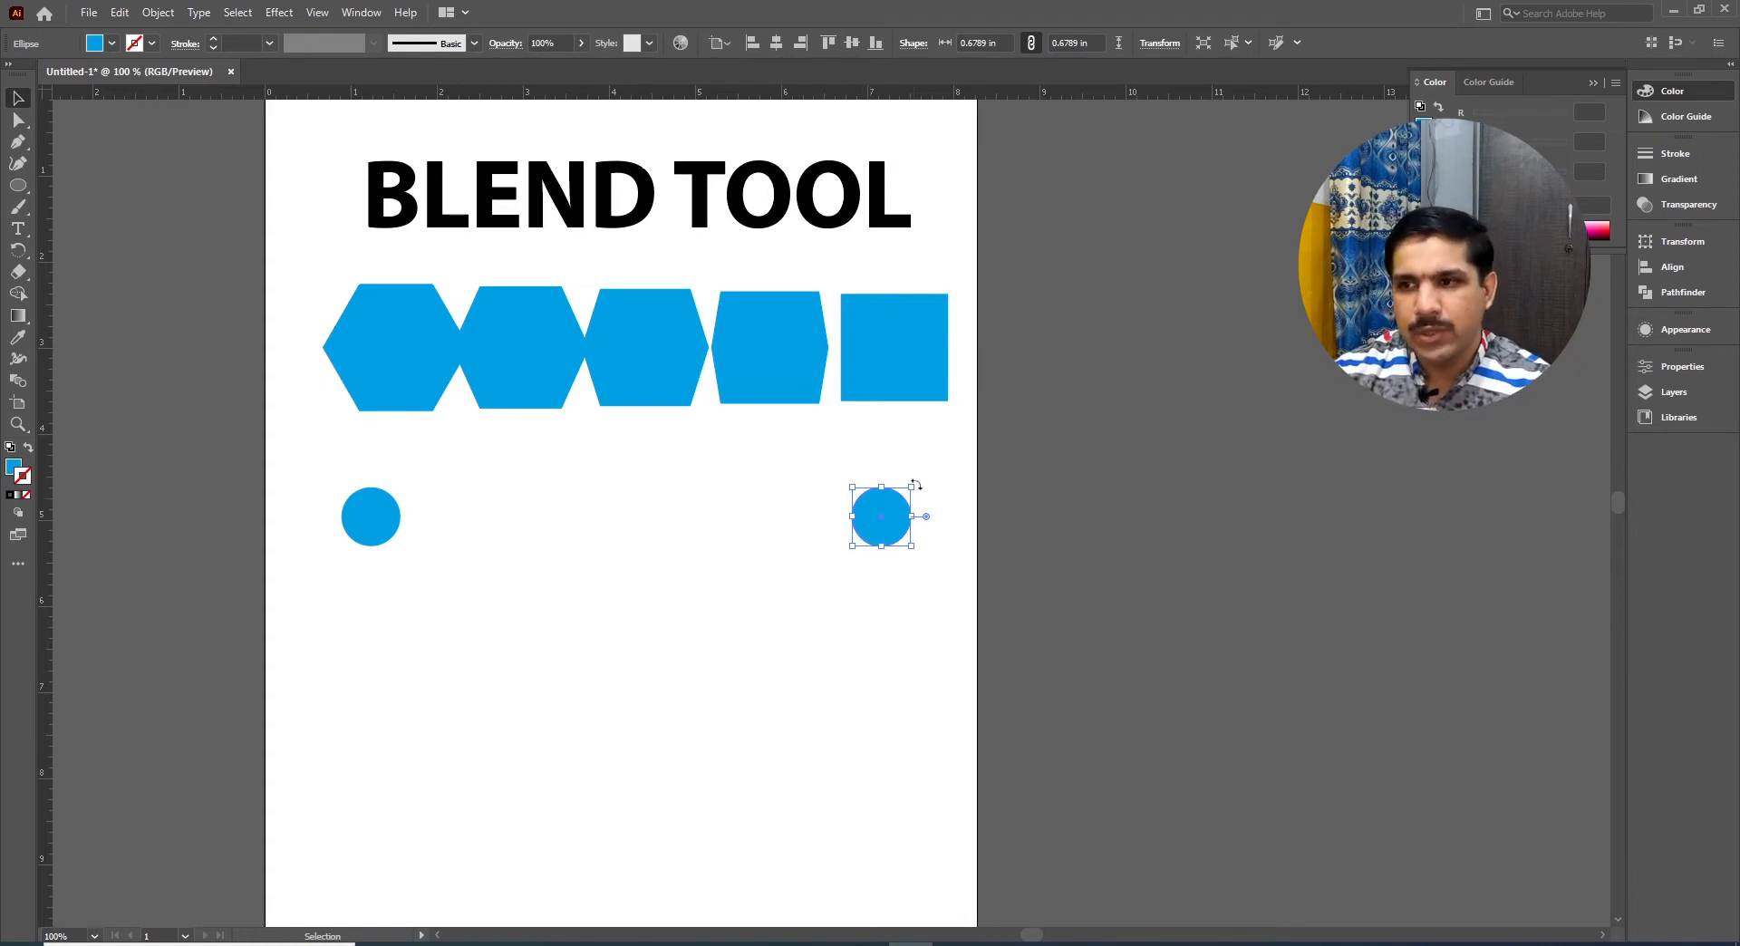
key("alt")
left_click_drag(916, 487, 895, 489)
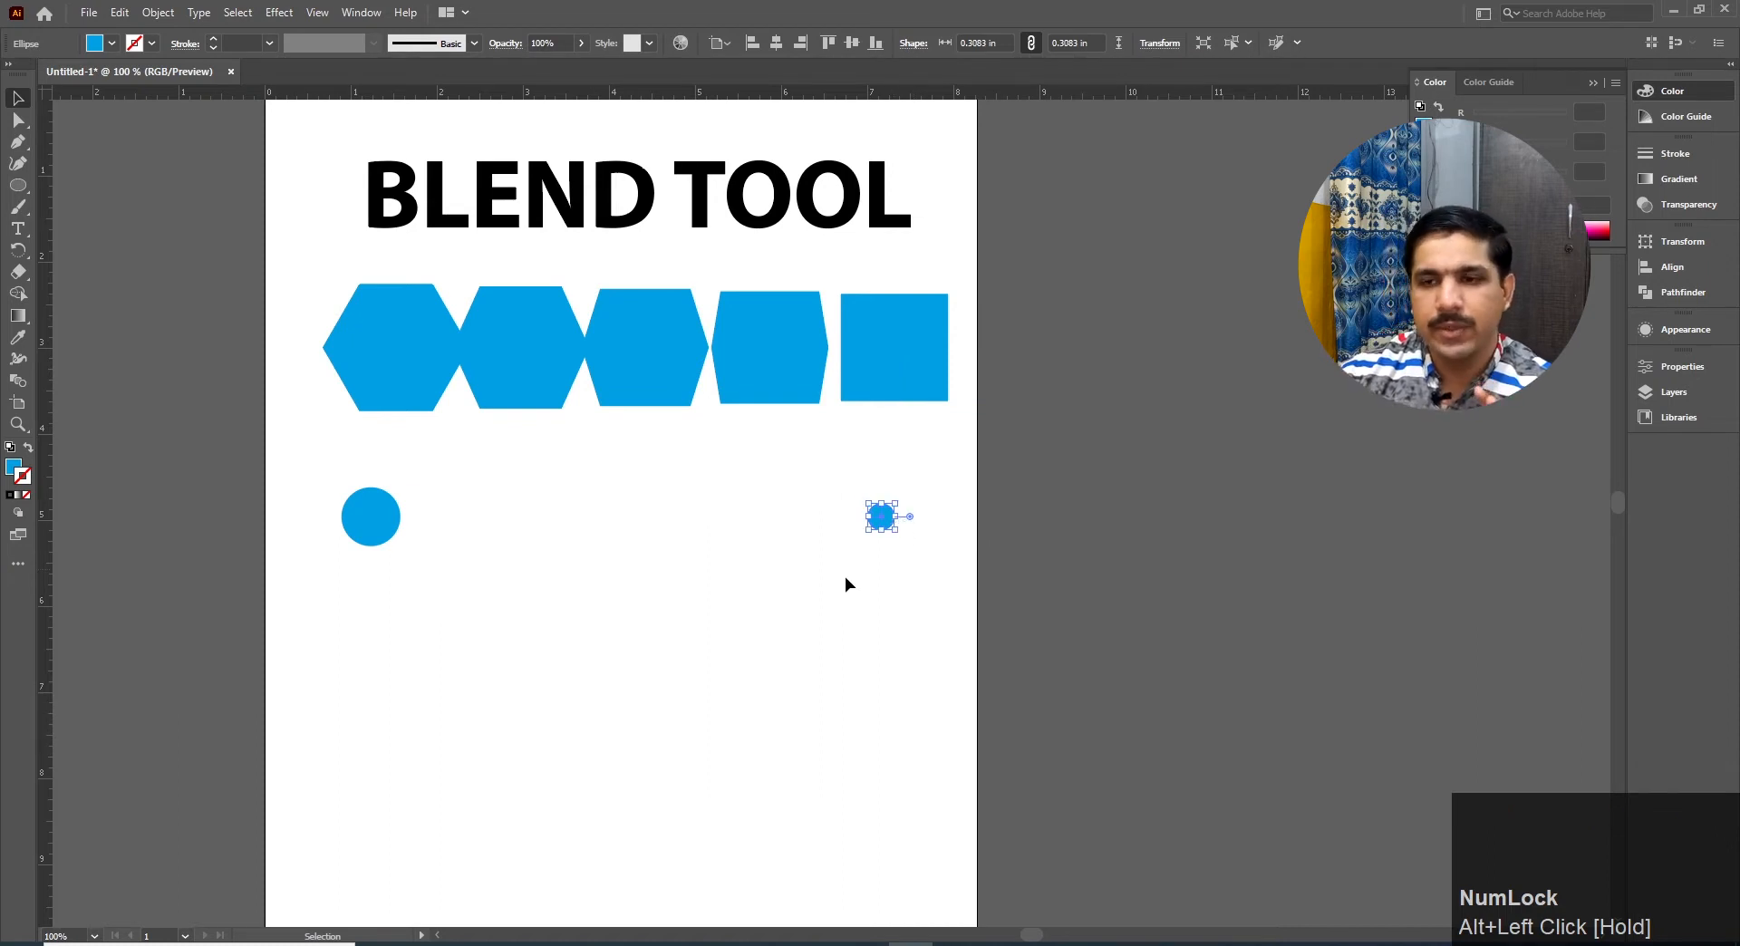
Select the large and small circles and make a blend between them
left_click(367, 518)
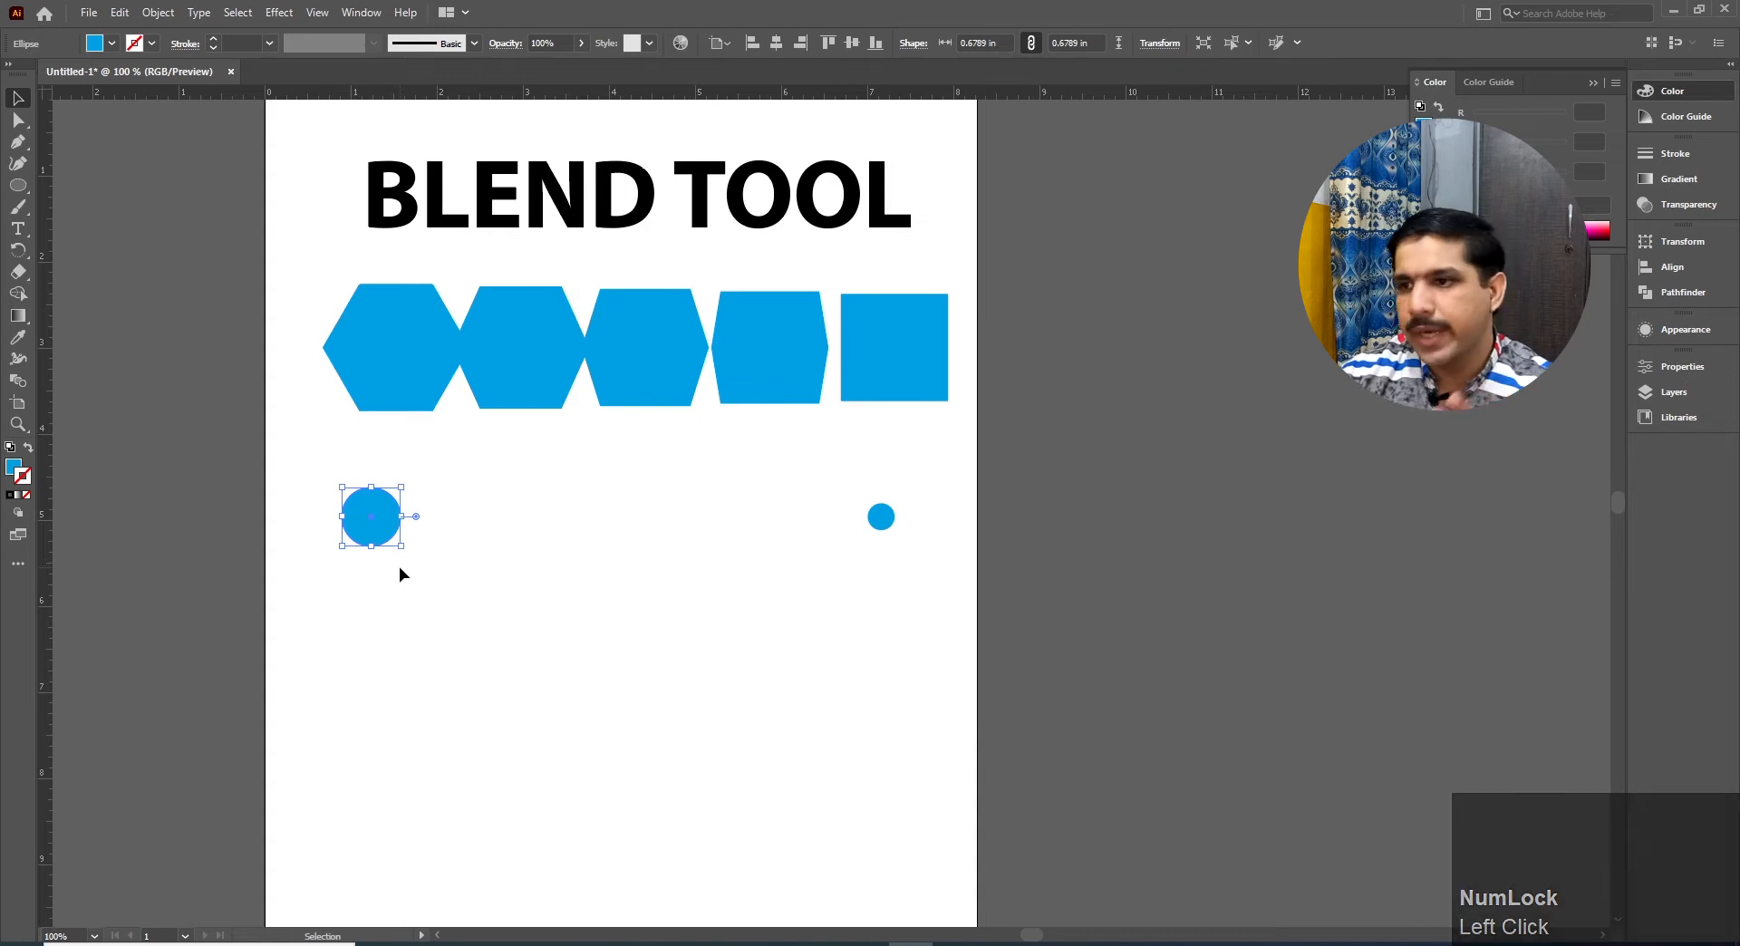
left_click(887, 525)
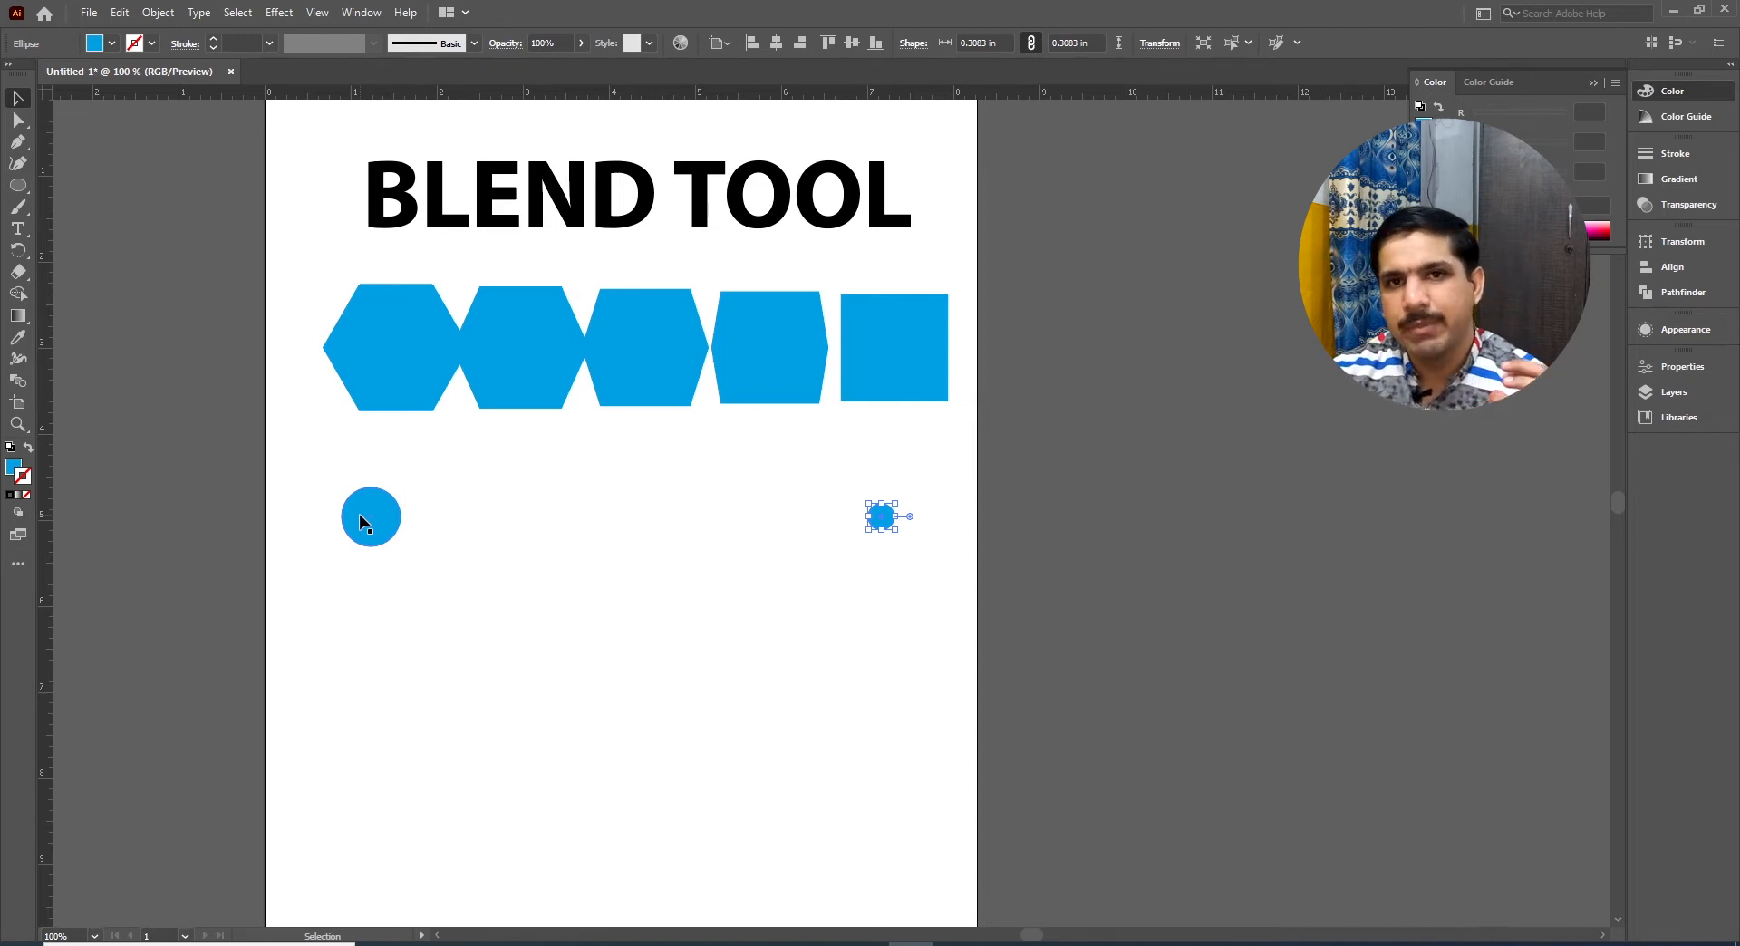
left_click_drag(299, 458, 967, 575)
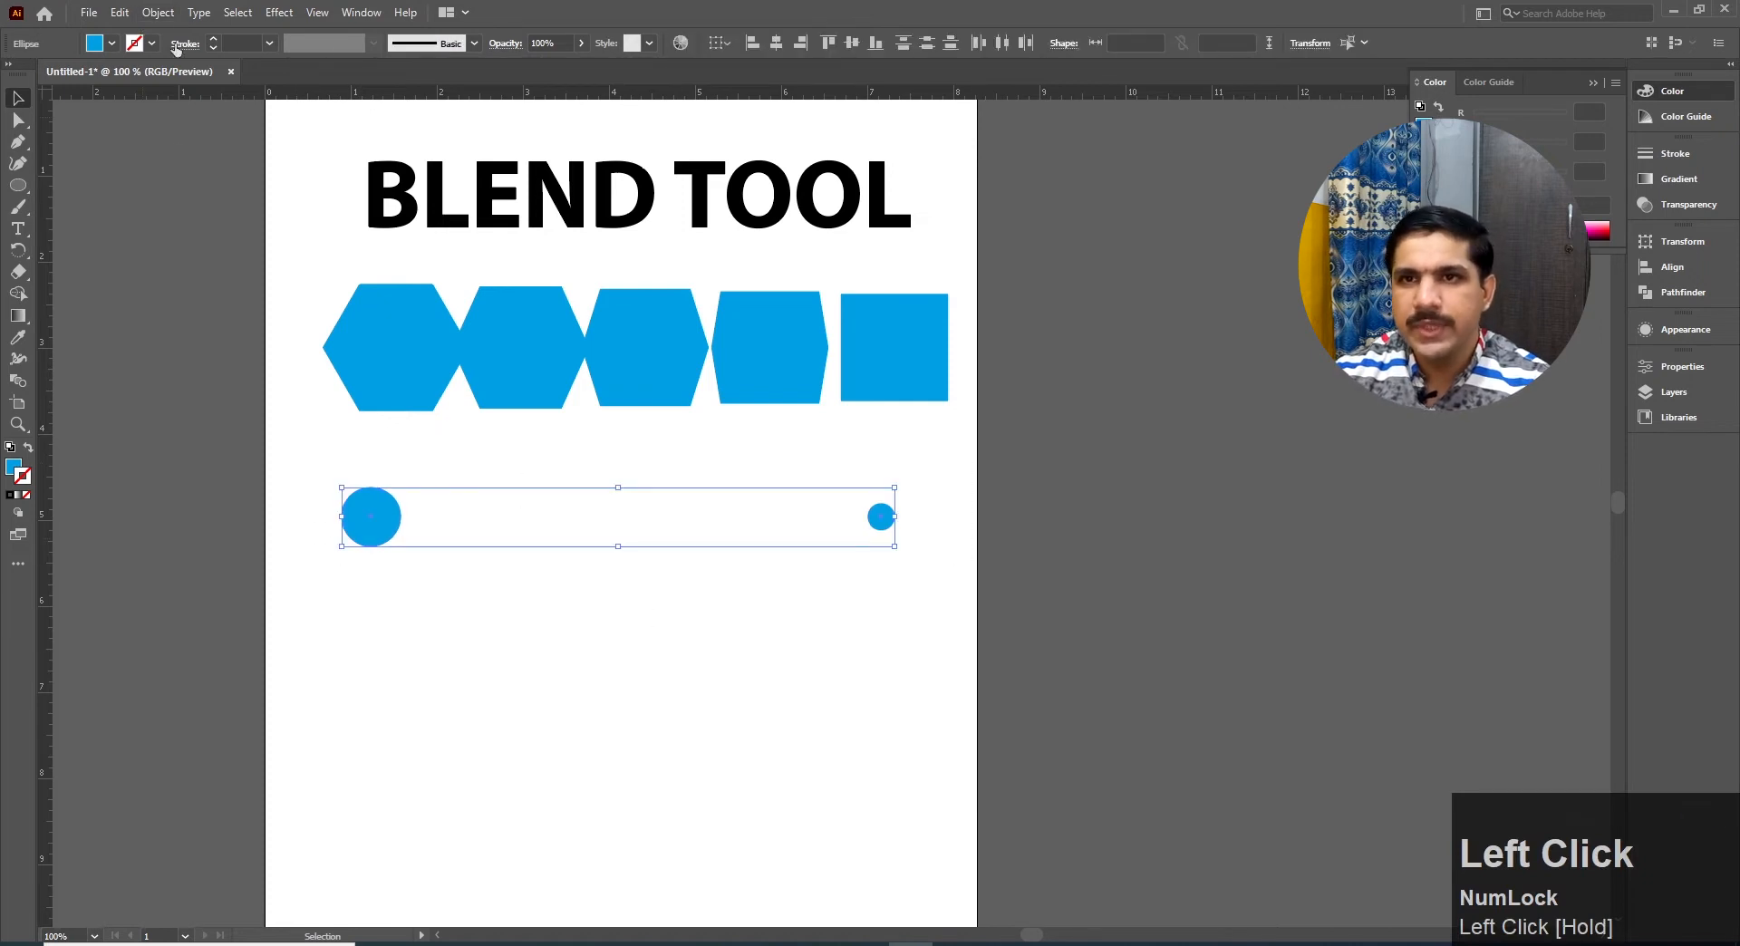
left_click(158, 13)
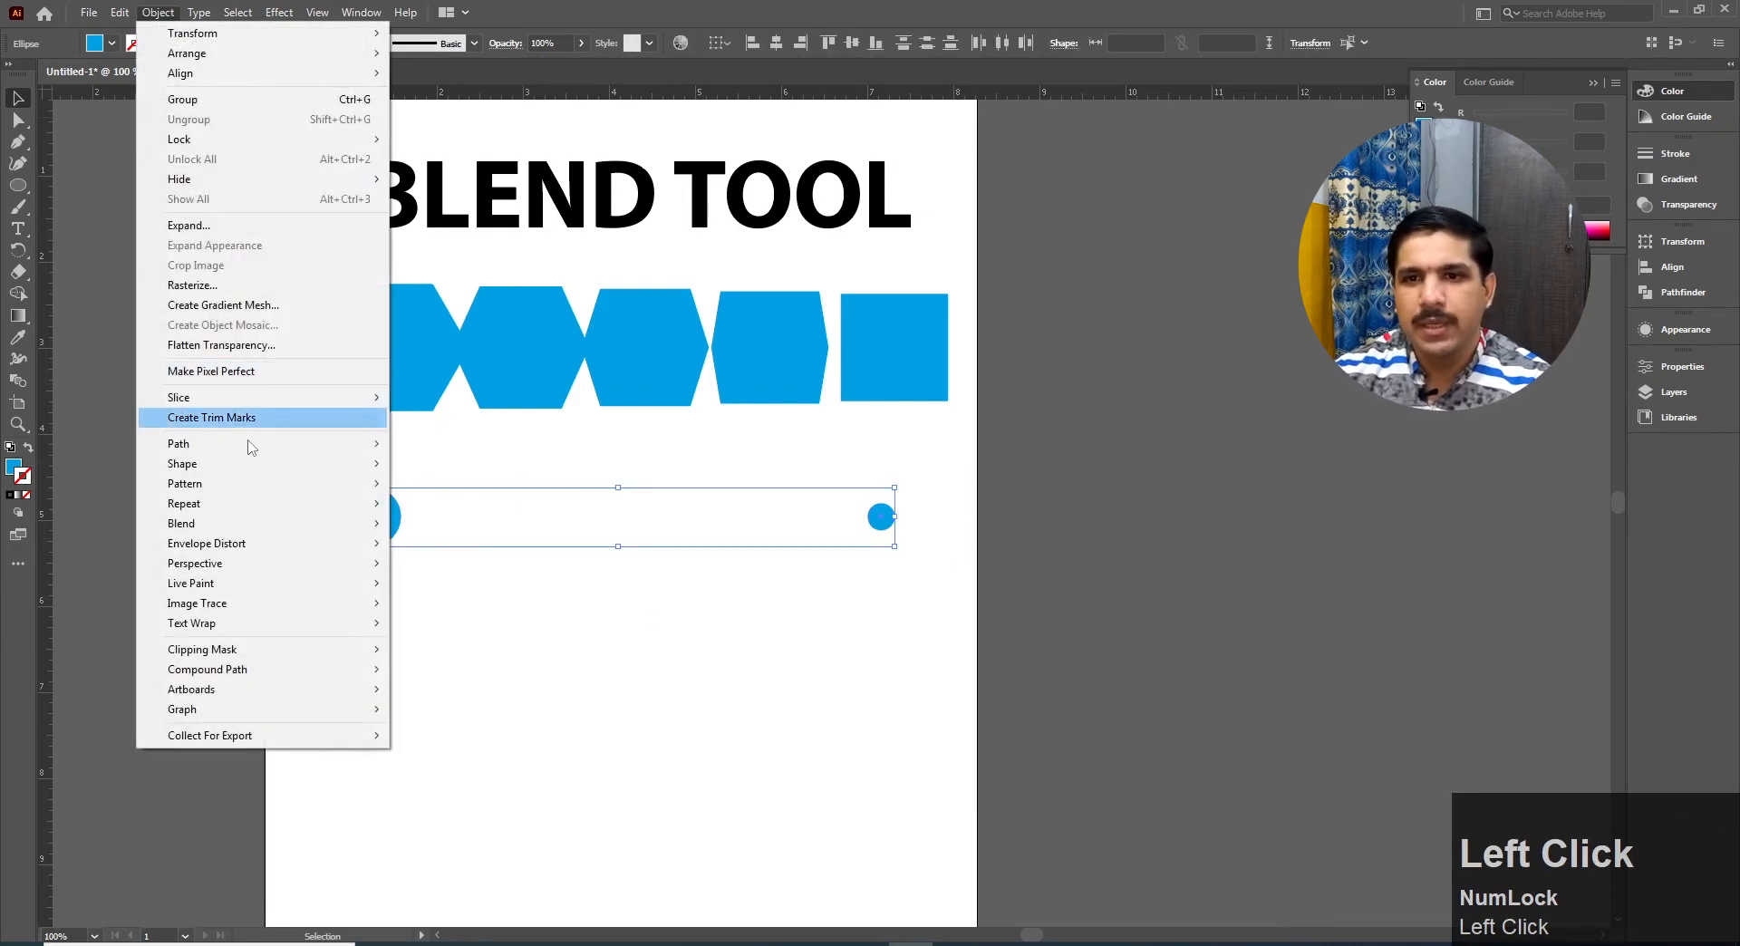
left_click(294, 526)
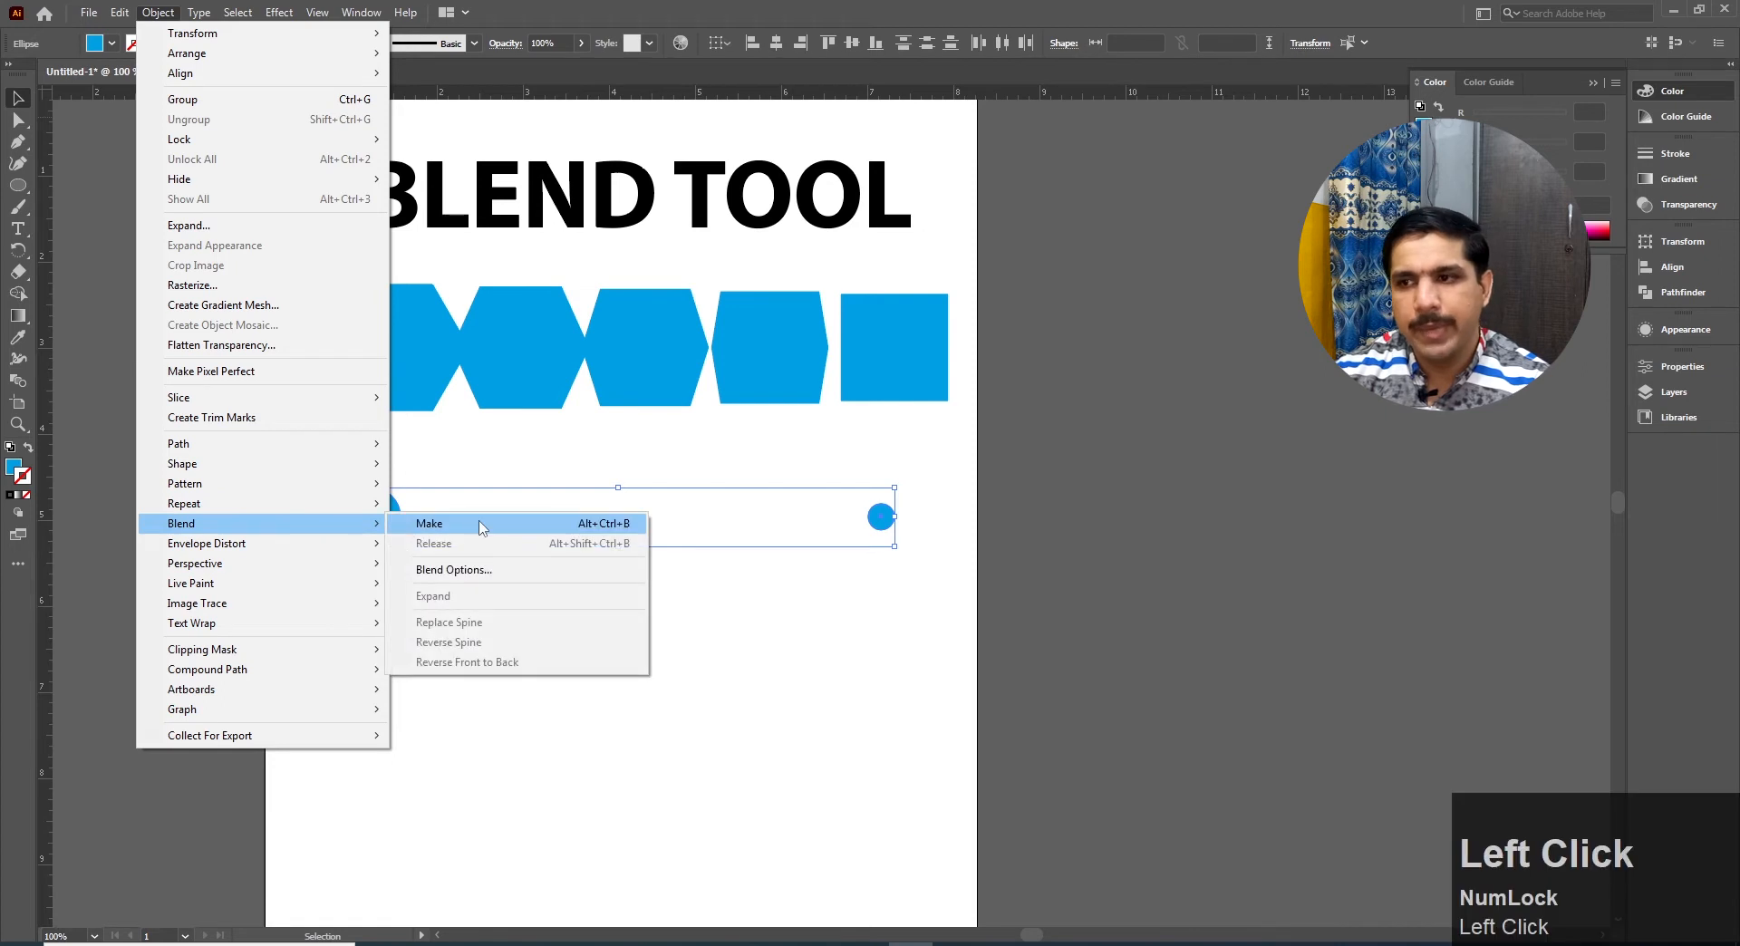
left_click(533, 526)
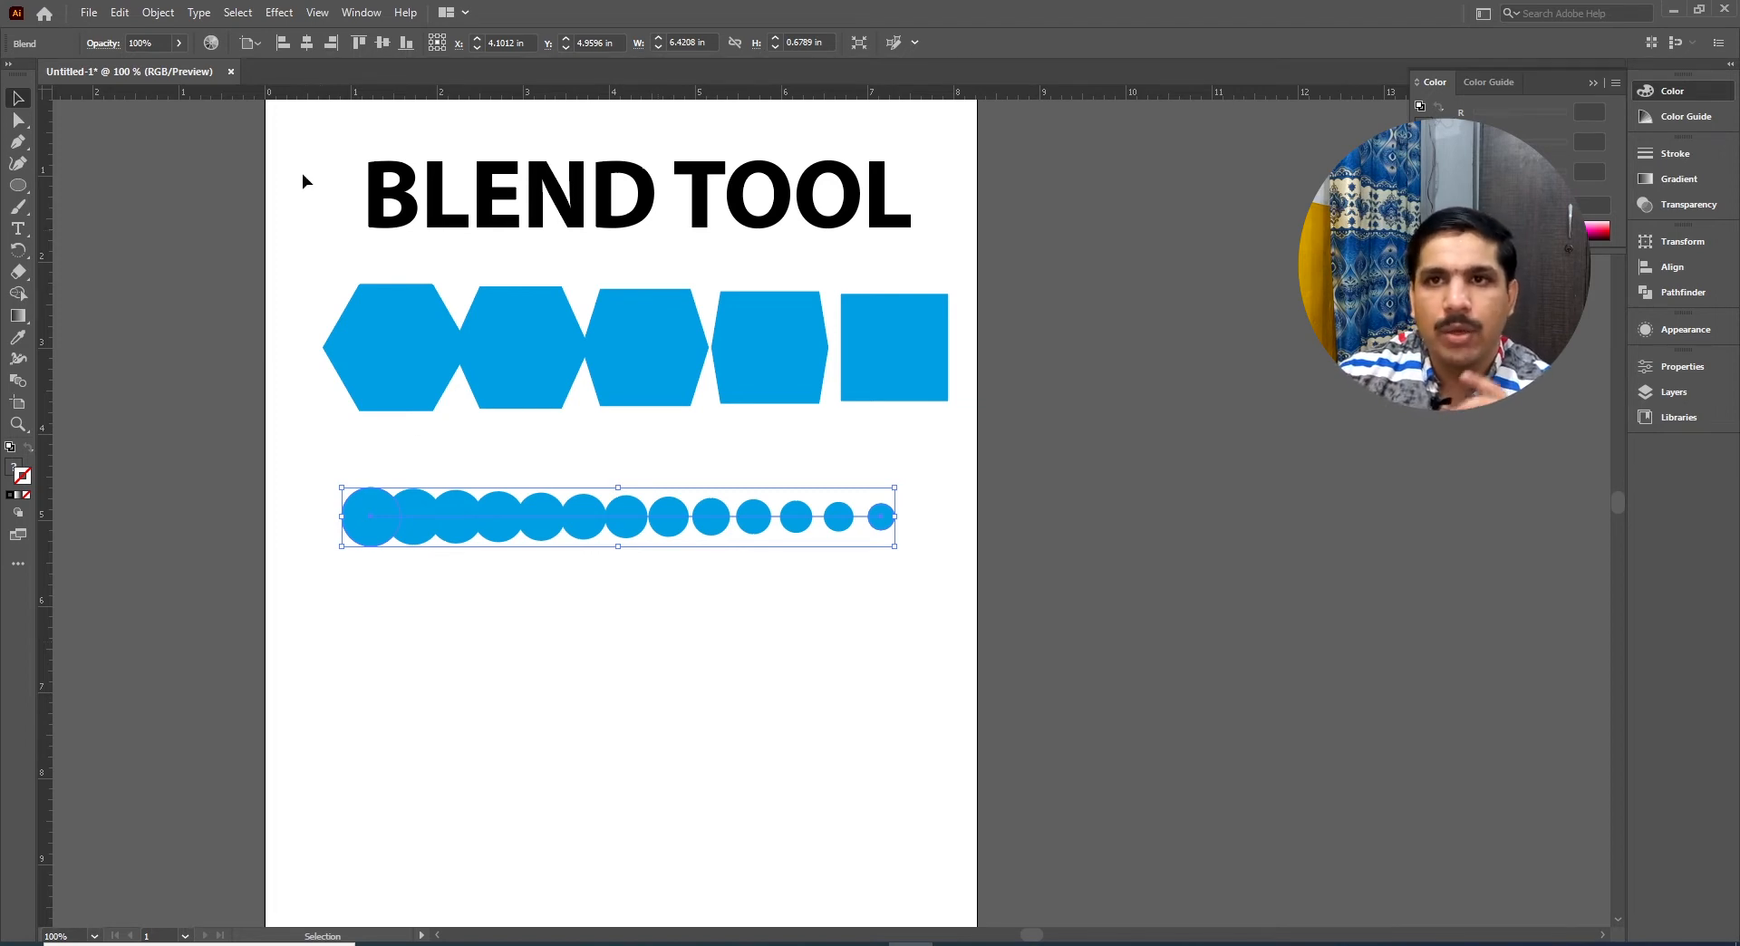
Release the blend between the two circles
left_click(156, 12)
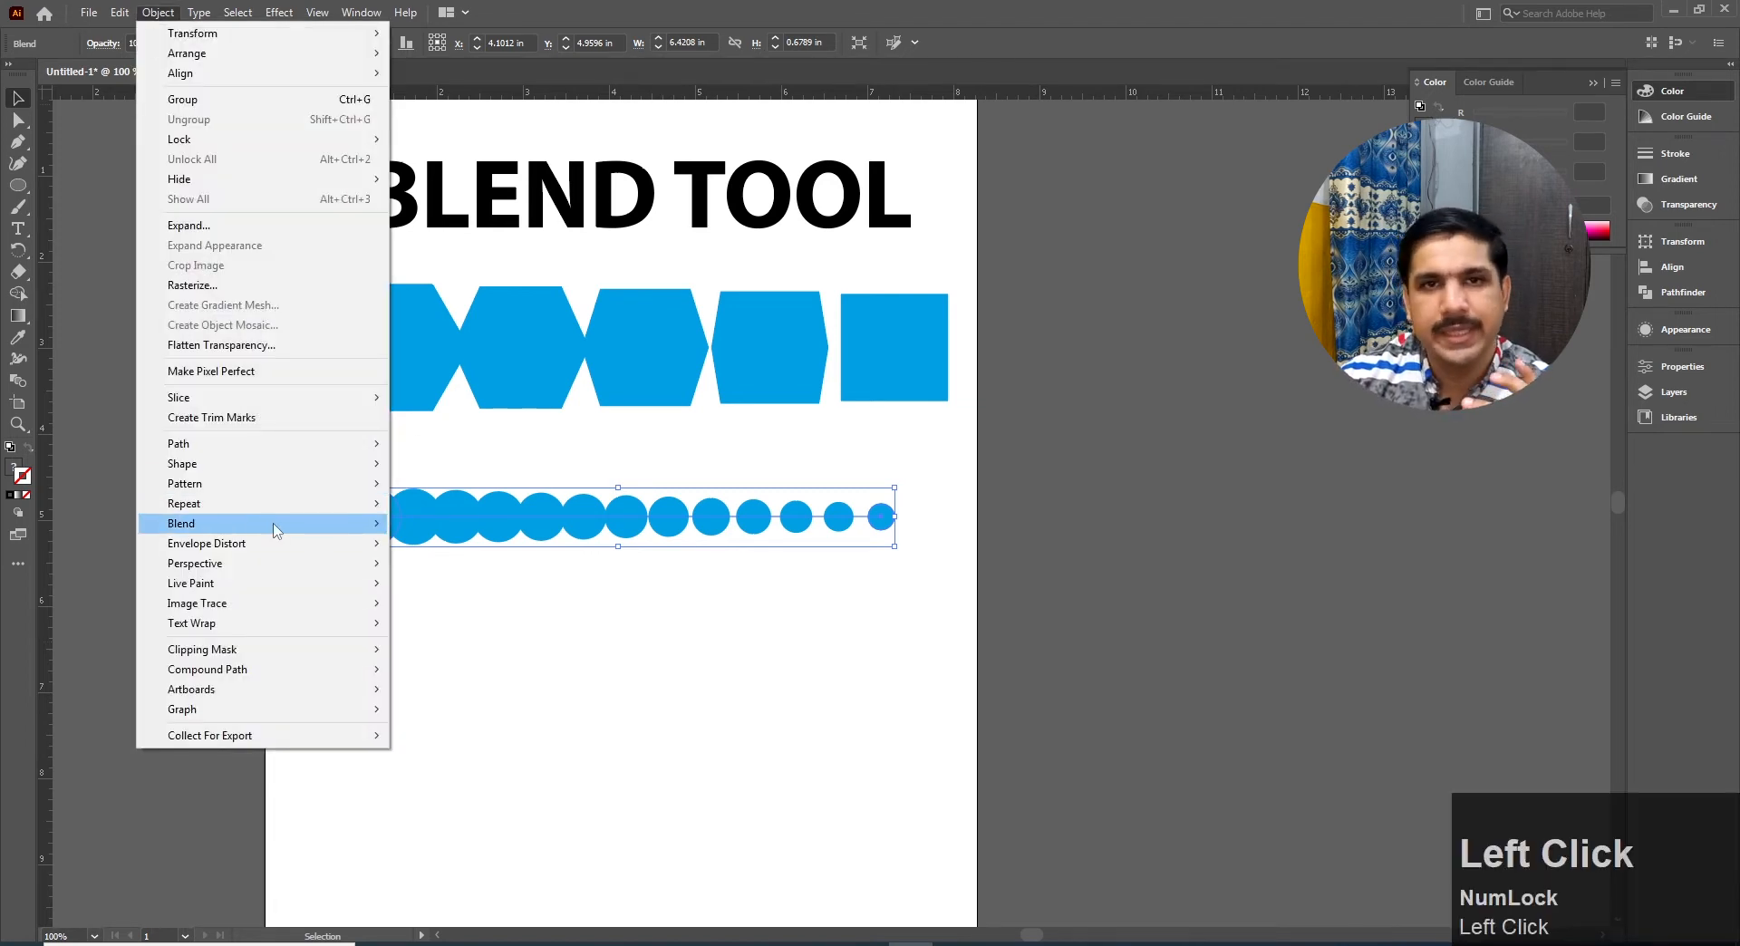
mouse_move(276, 524)
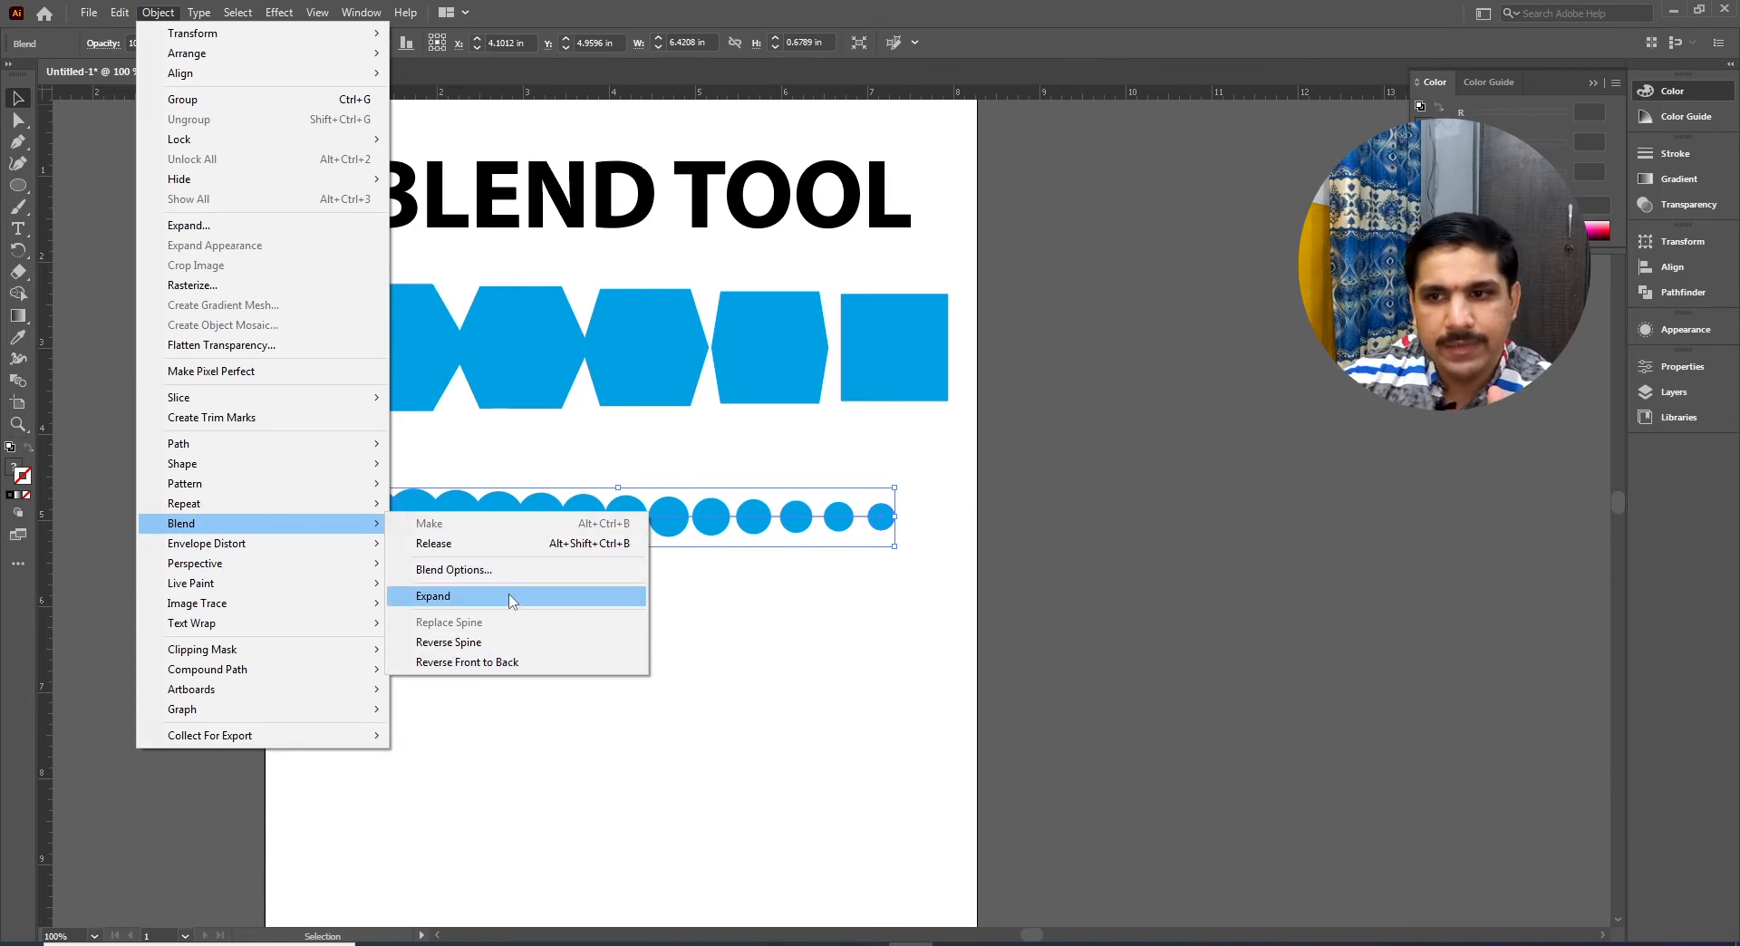
left_click(491, 548)
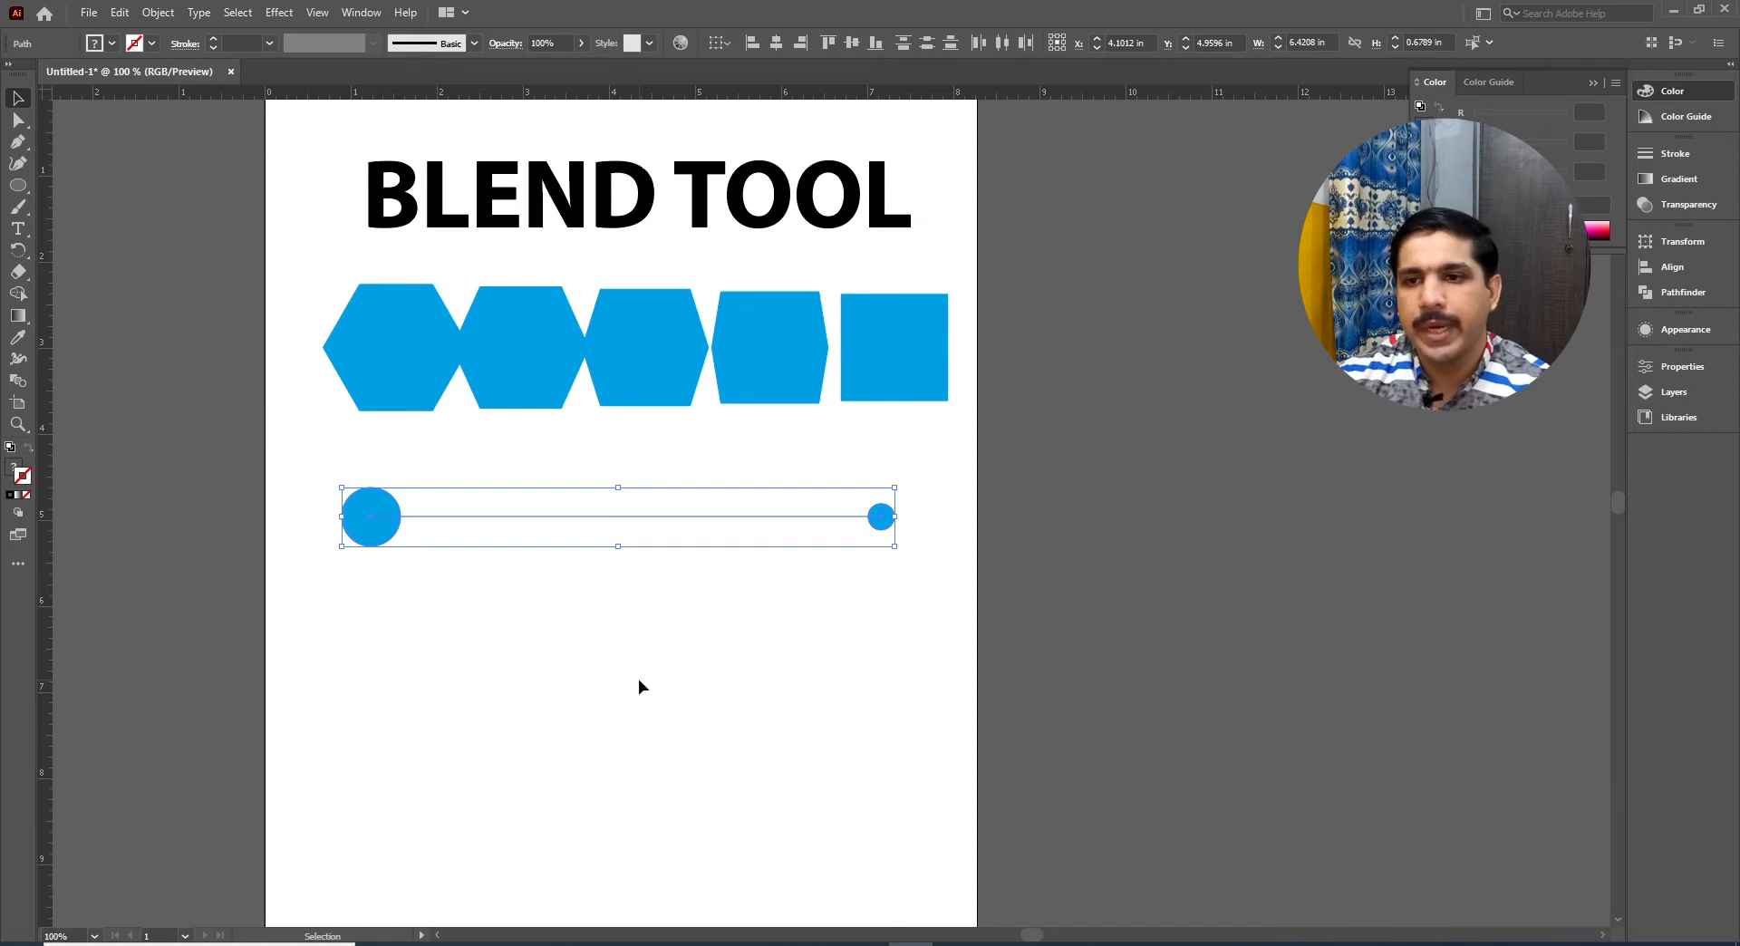
Move the large circle left and the small circle right, and undo both moves
left_click(638, 678)
left_click_drag(374, 535, 326, 535)
left_click_drag(881, 516, 949, 517)
key("ctrl+z")
key("ctrl+z")
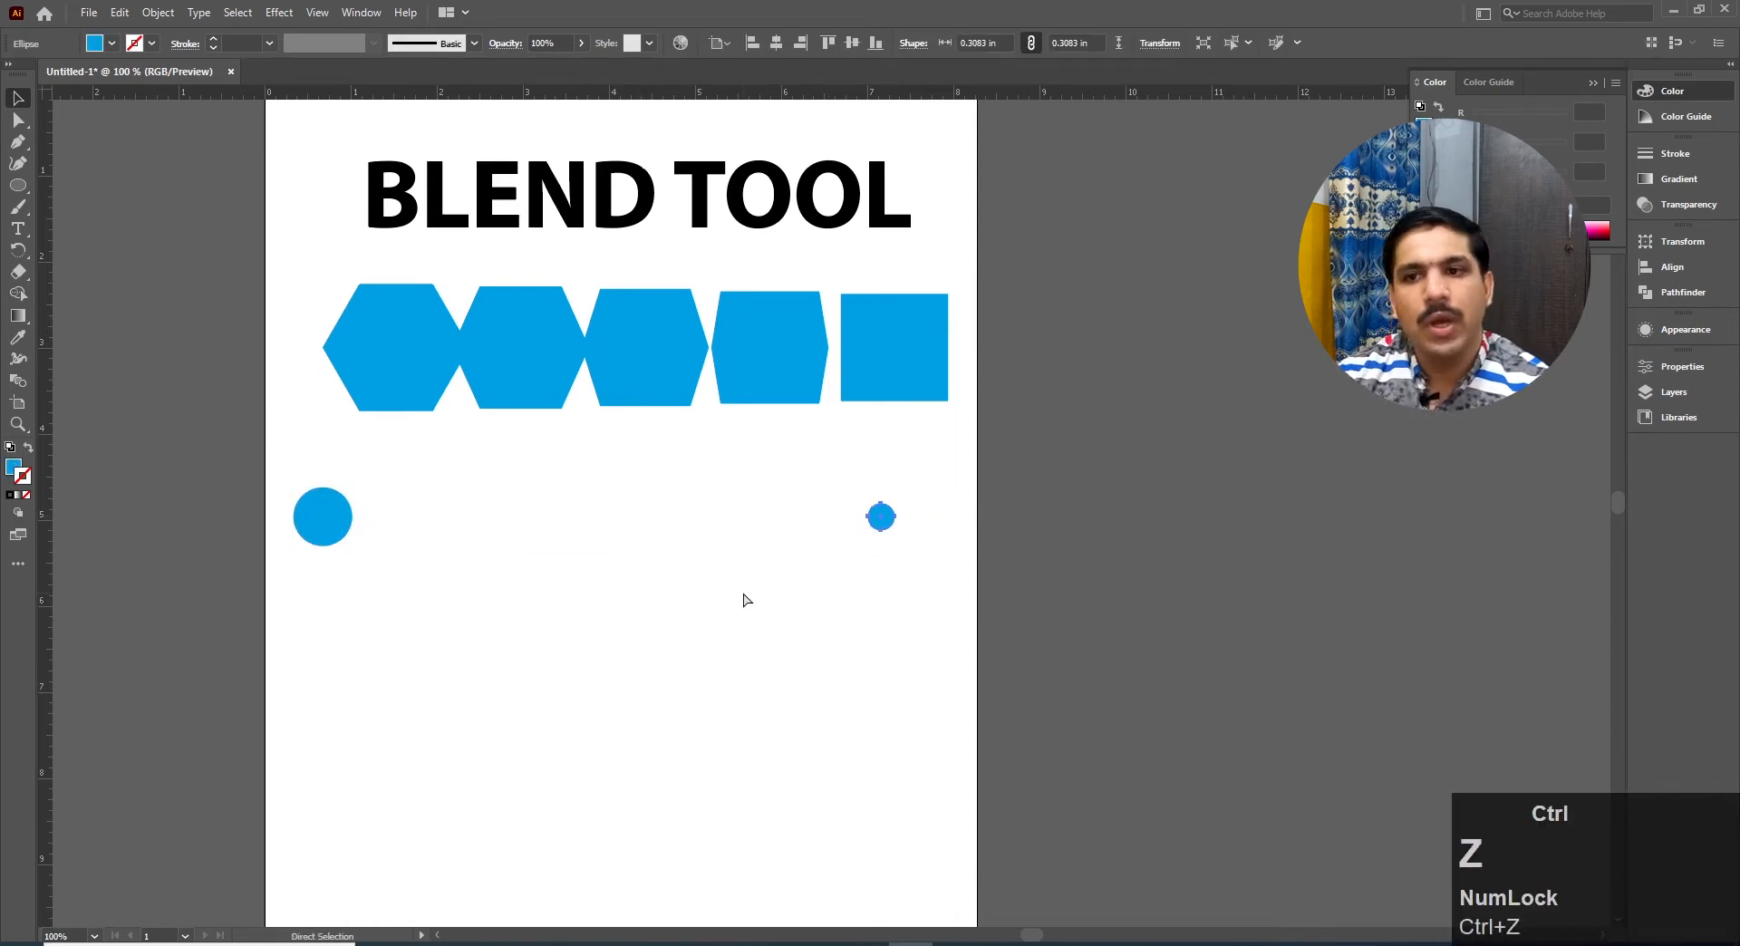
Select both released circles with their spine line and make the blend again
left_click_drag(268, 451, 935, 567)
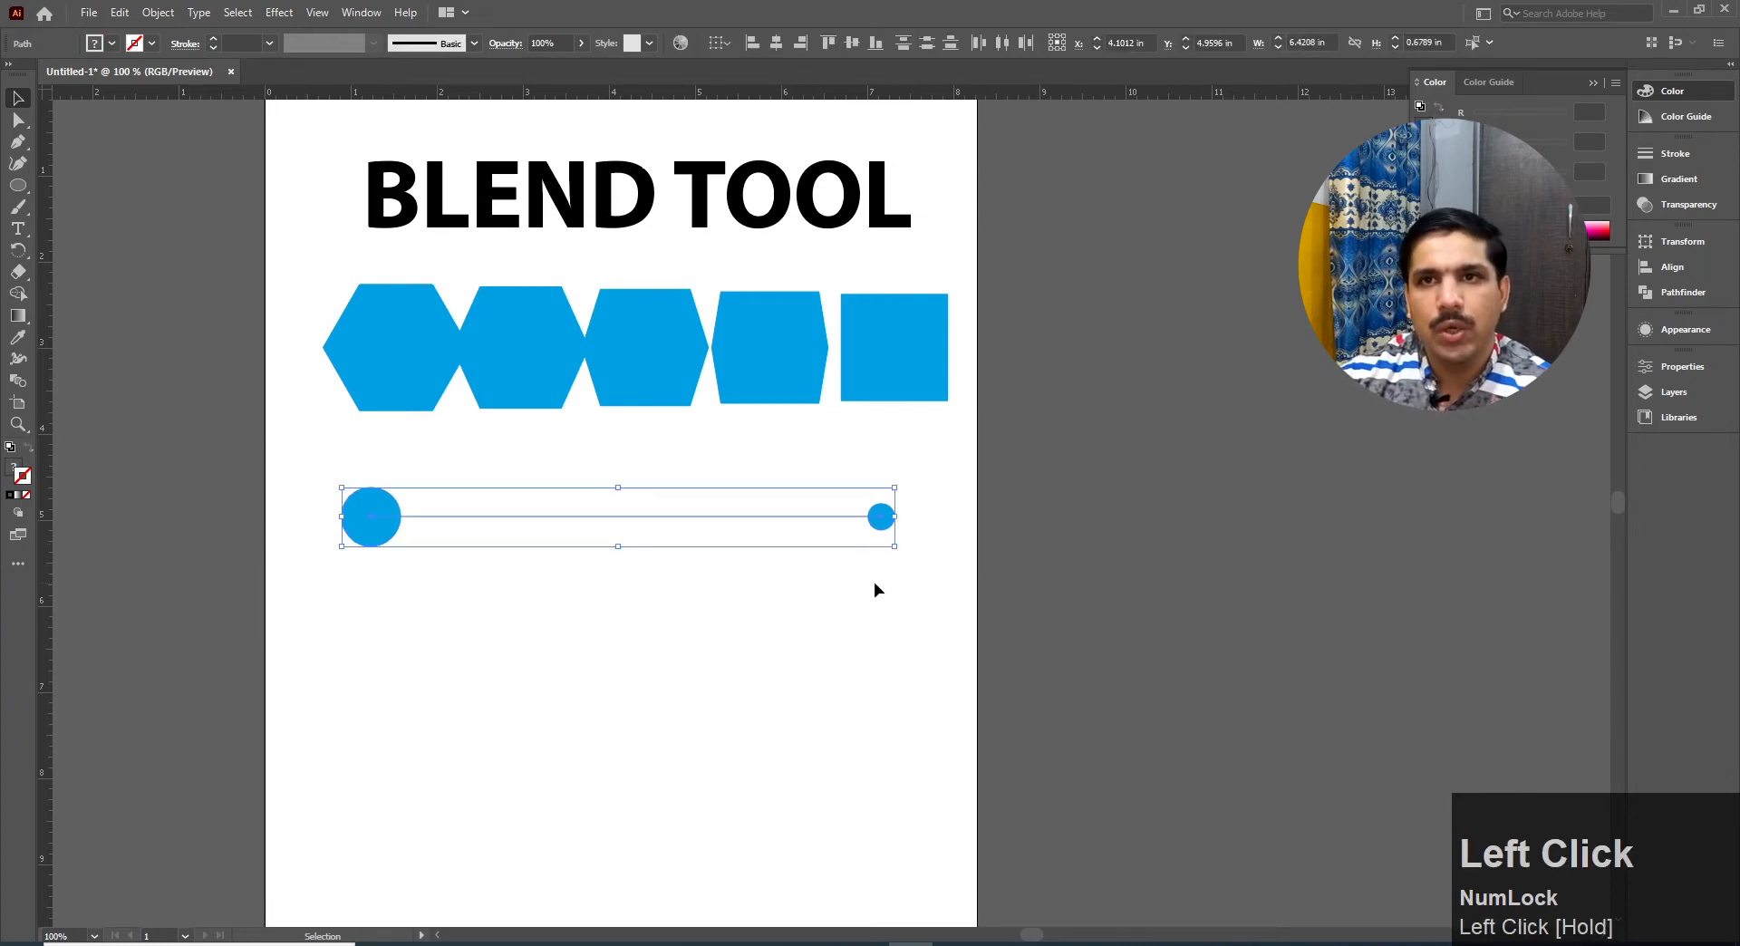
left_click(158, 12)
mouse_move(345, 526)
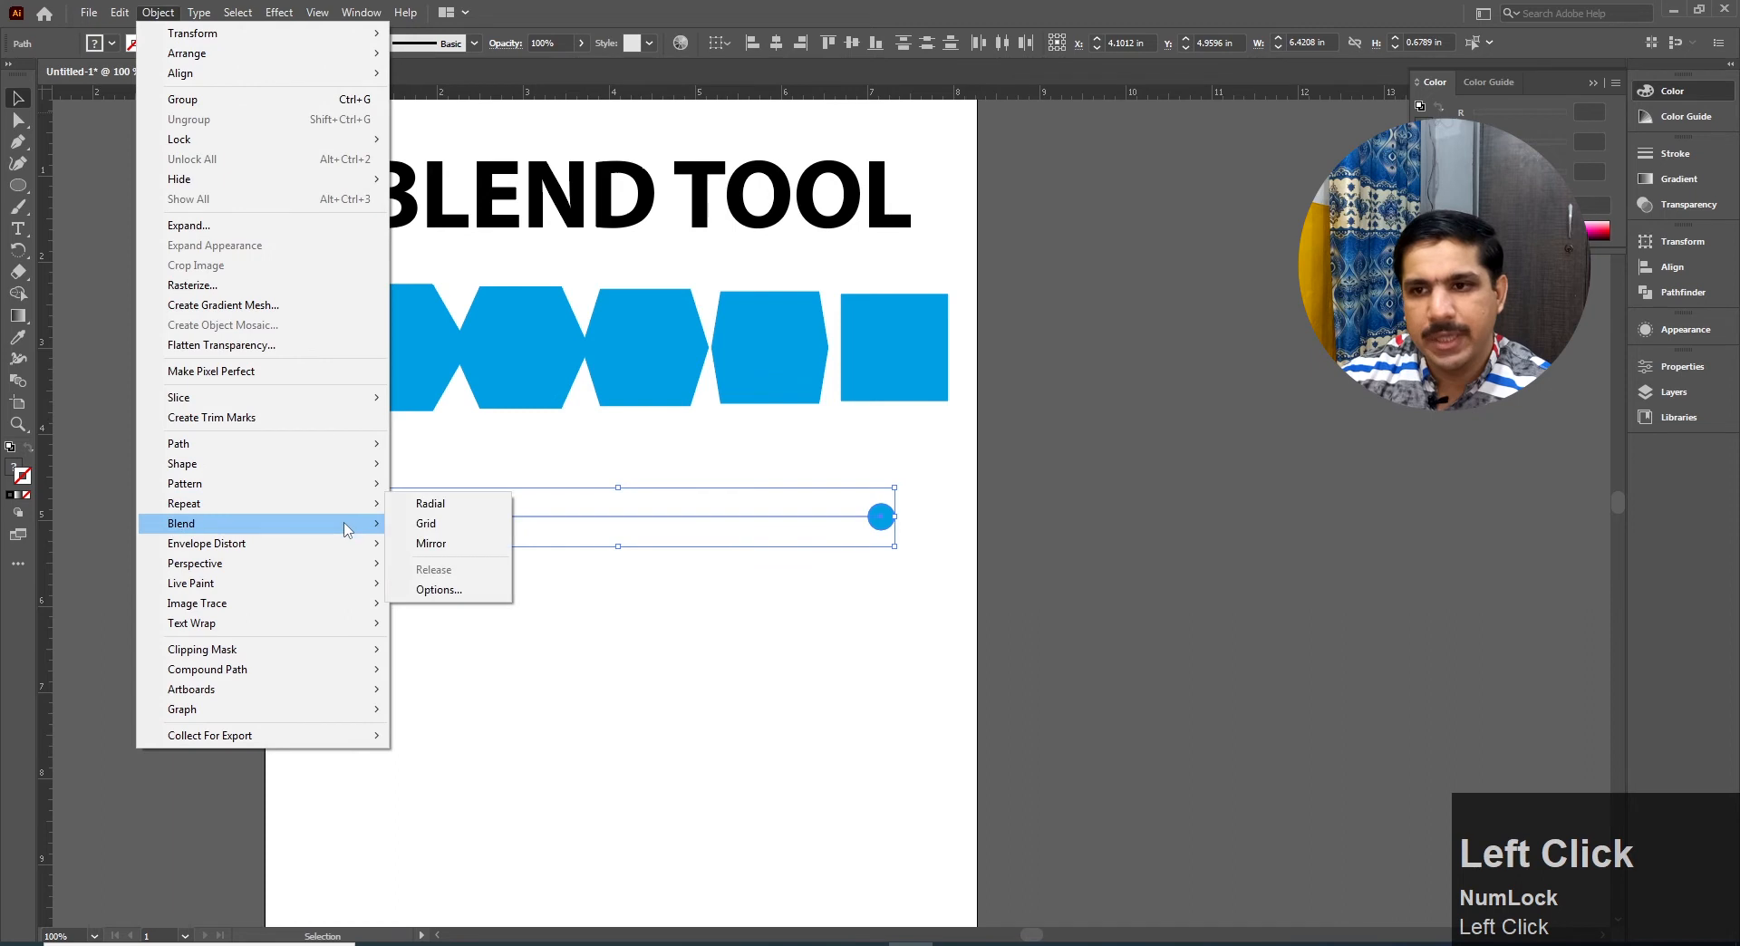
left_click(409, 524)
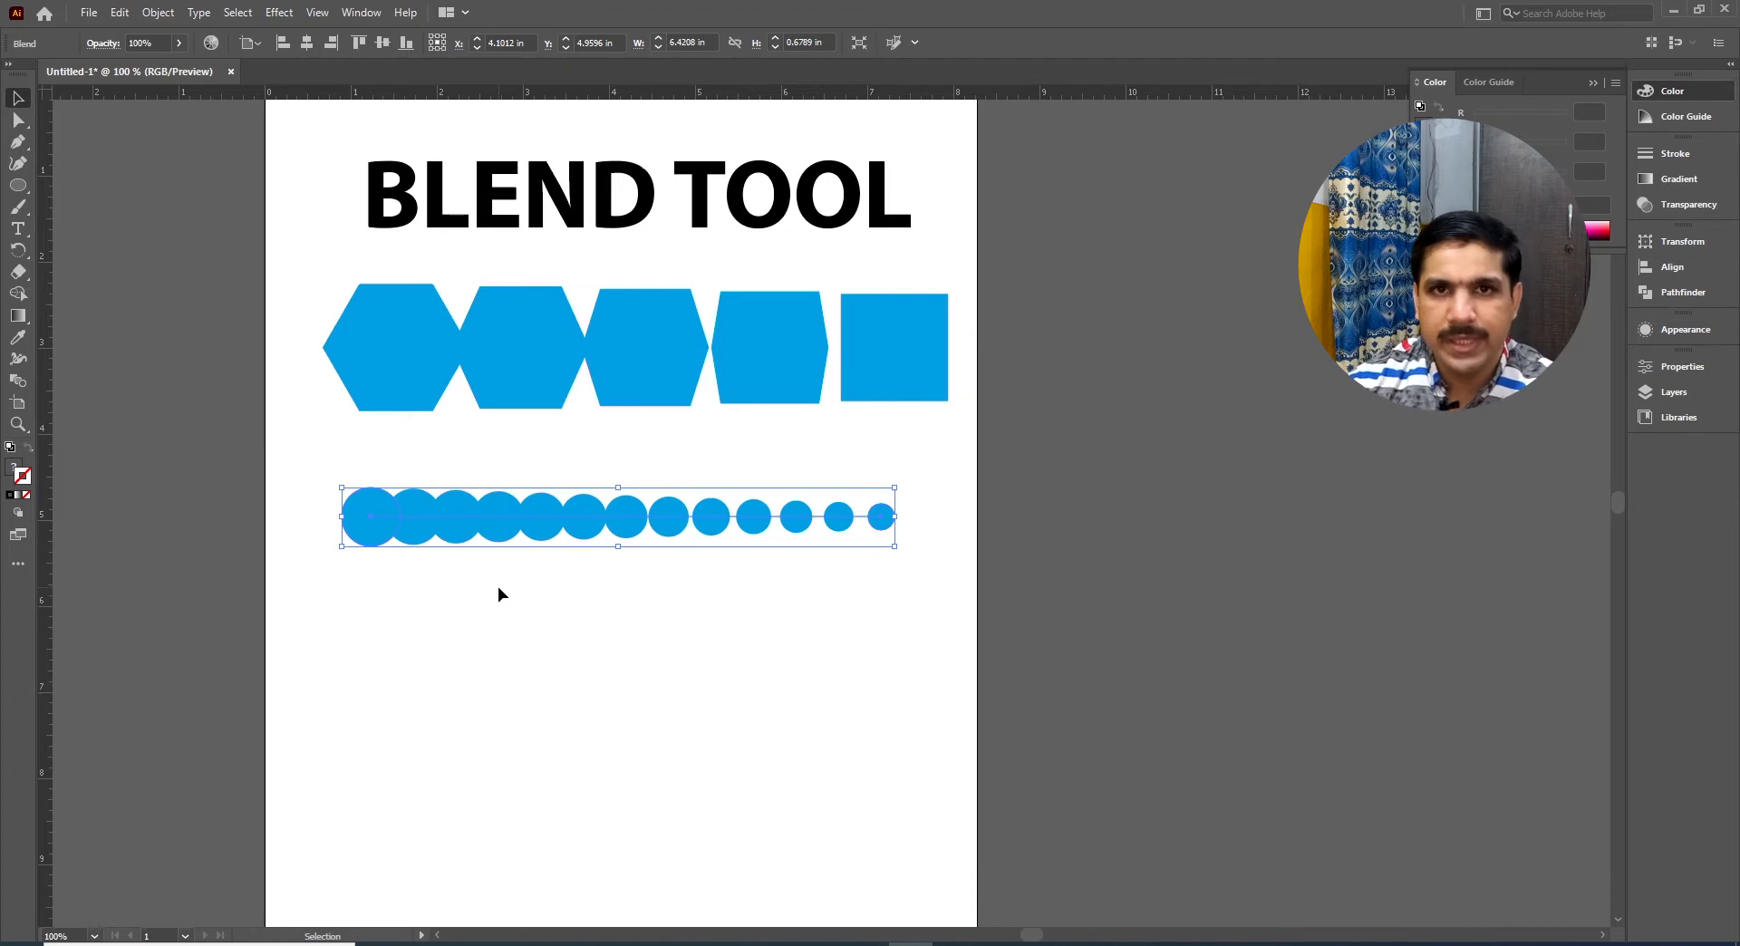
Open the Blend Options for the circle blend, switch its spacing to Specified Steps and move the dialog clear of the artwork
left_click(158, 12)
mouse_move(280, 530)
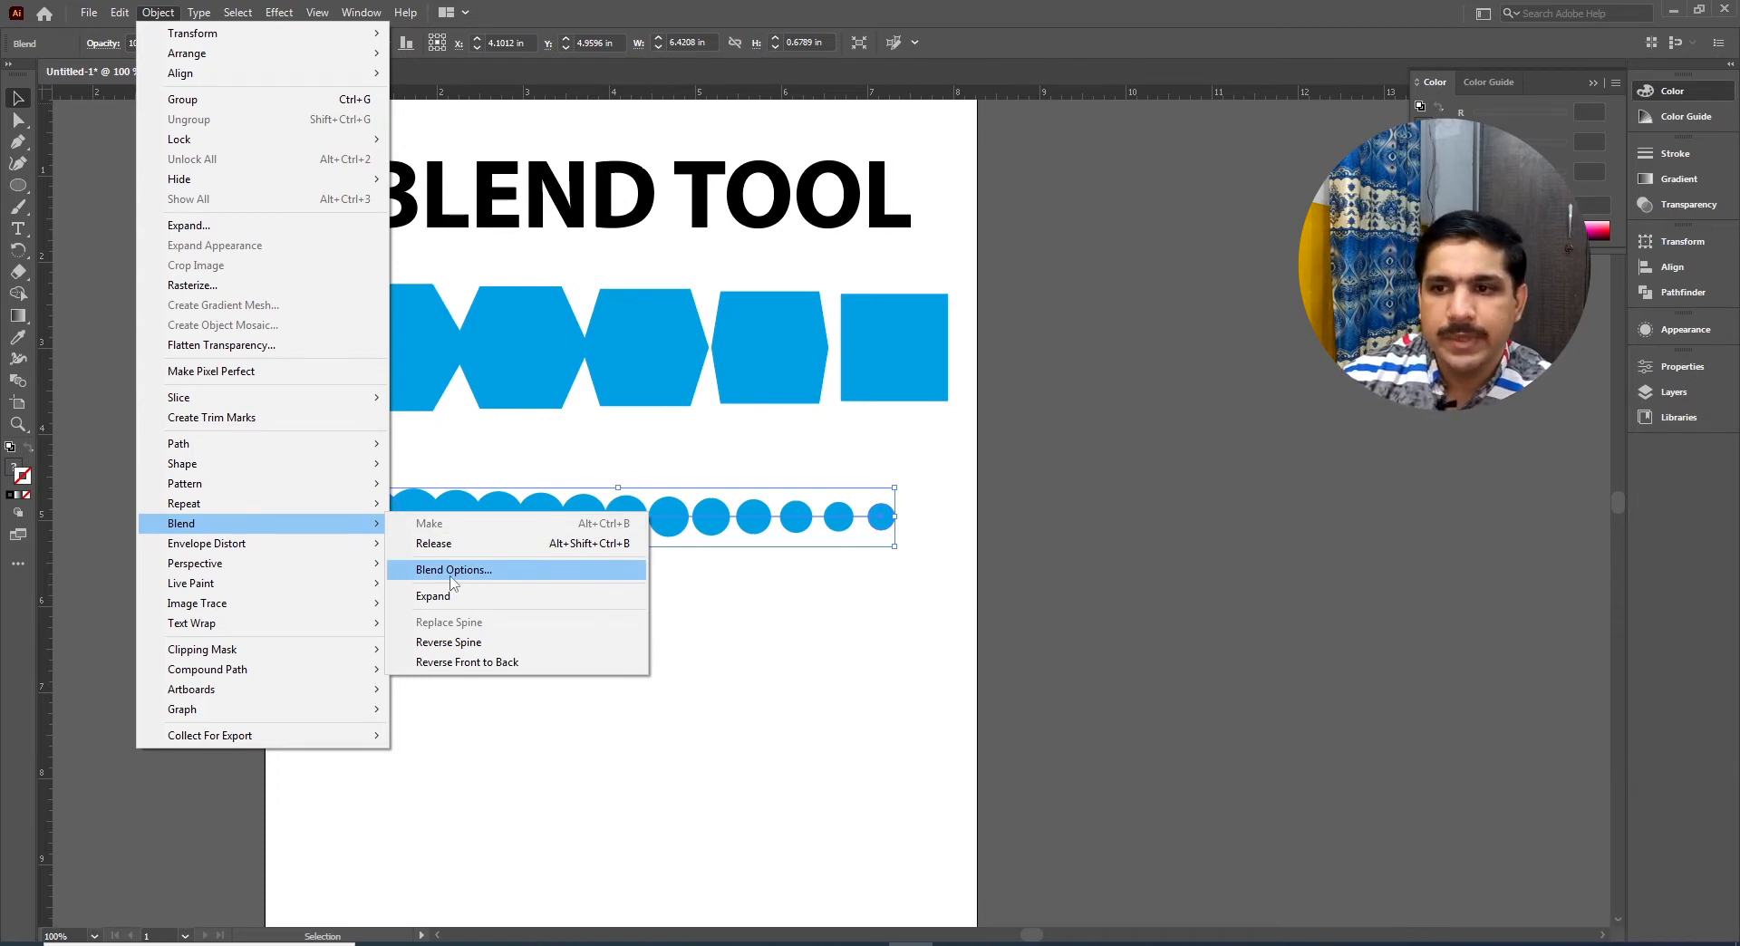
left_click(522, 575)
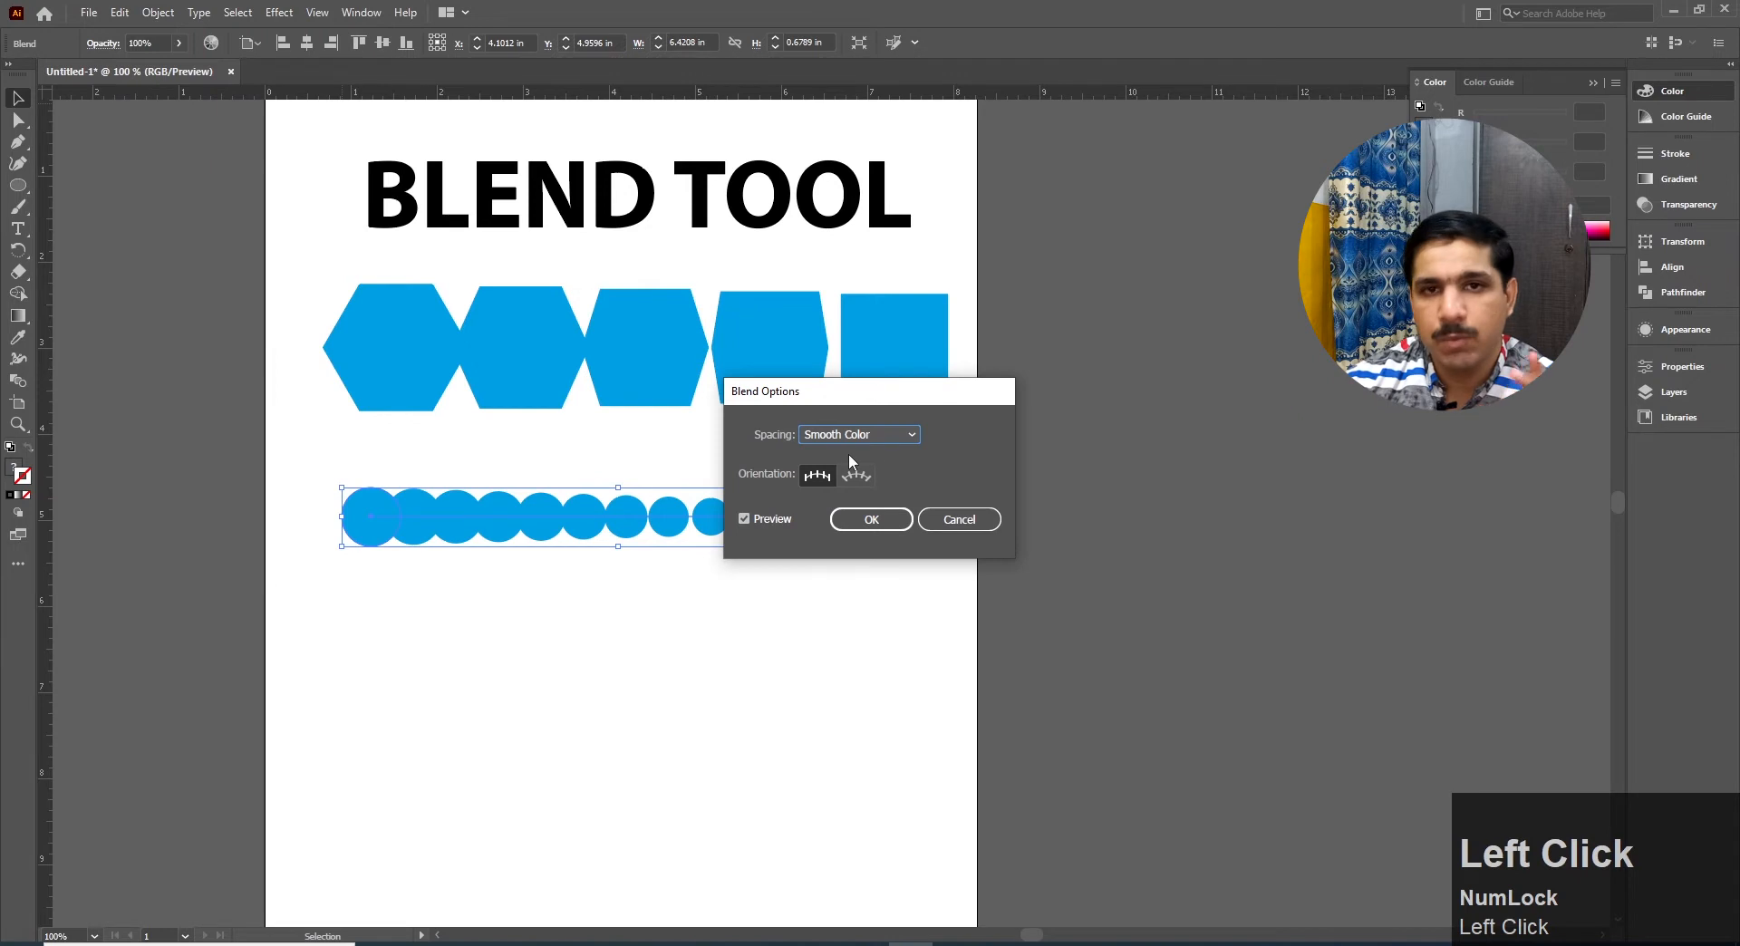
left_click(912, 437)
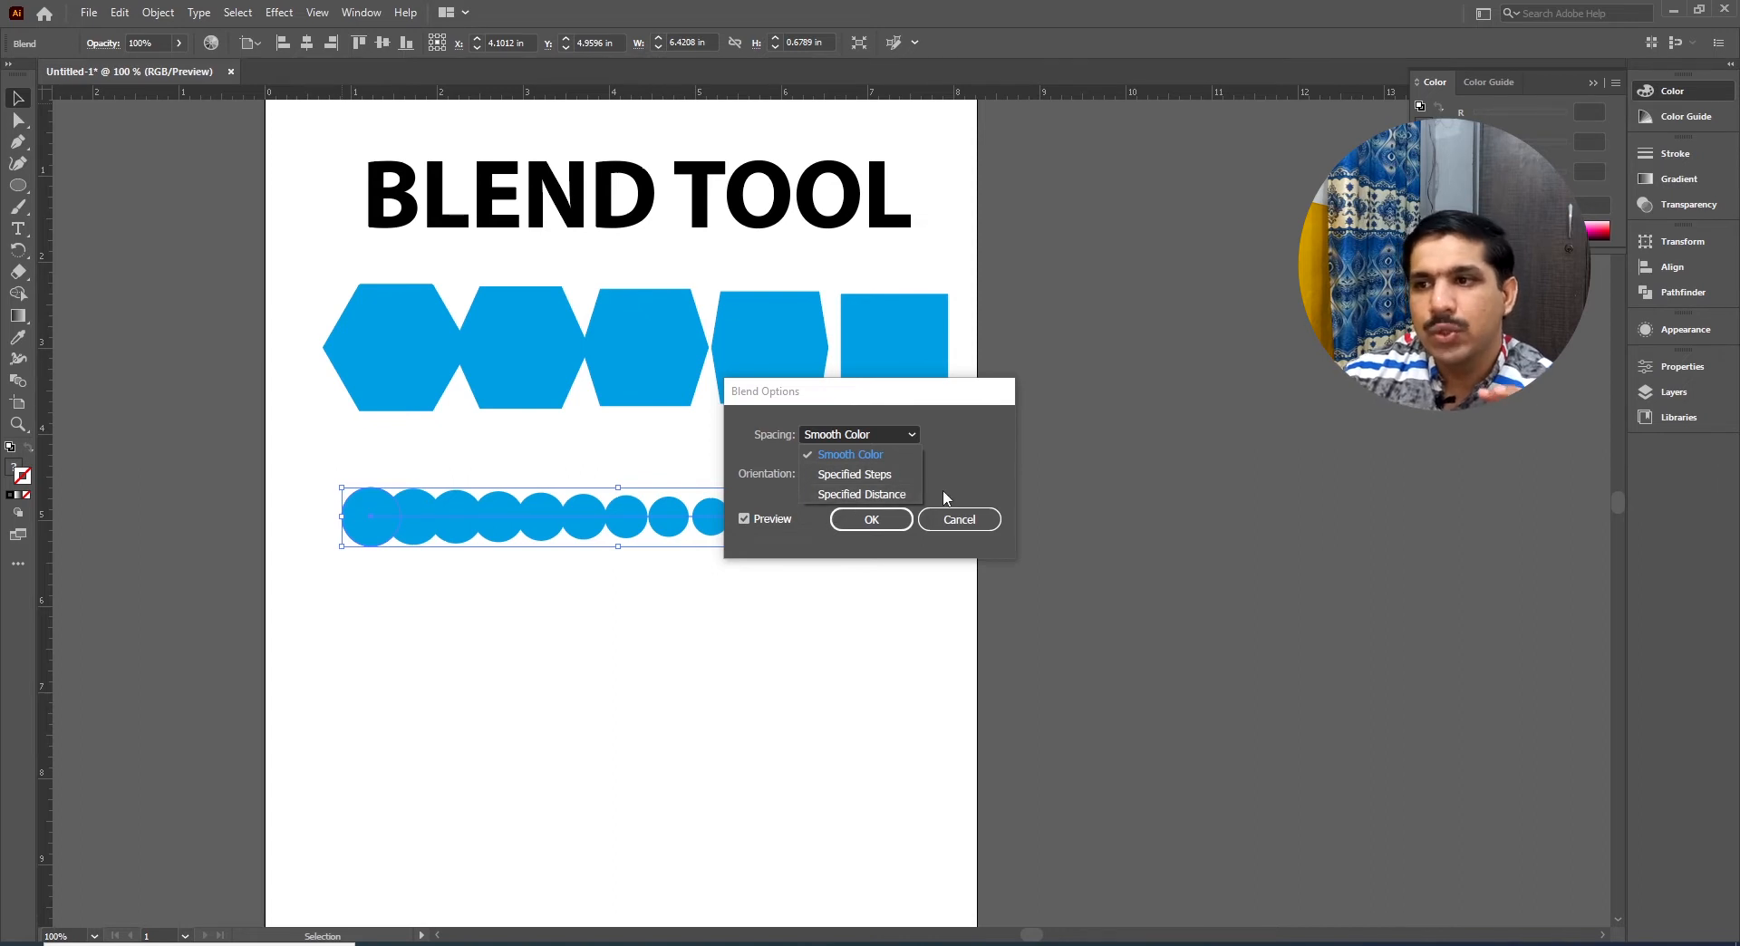
left_click(868, 475)
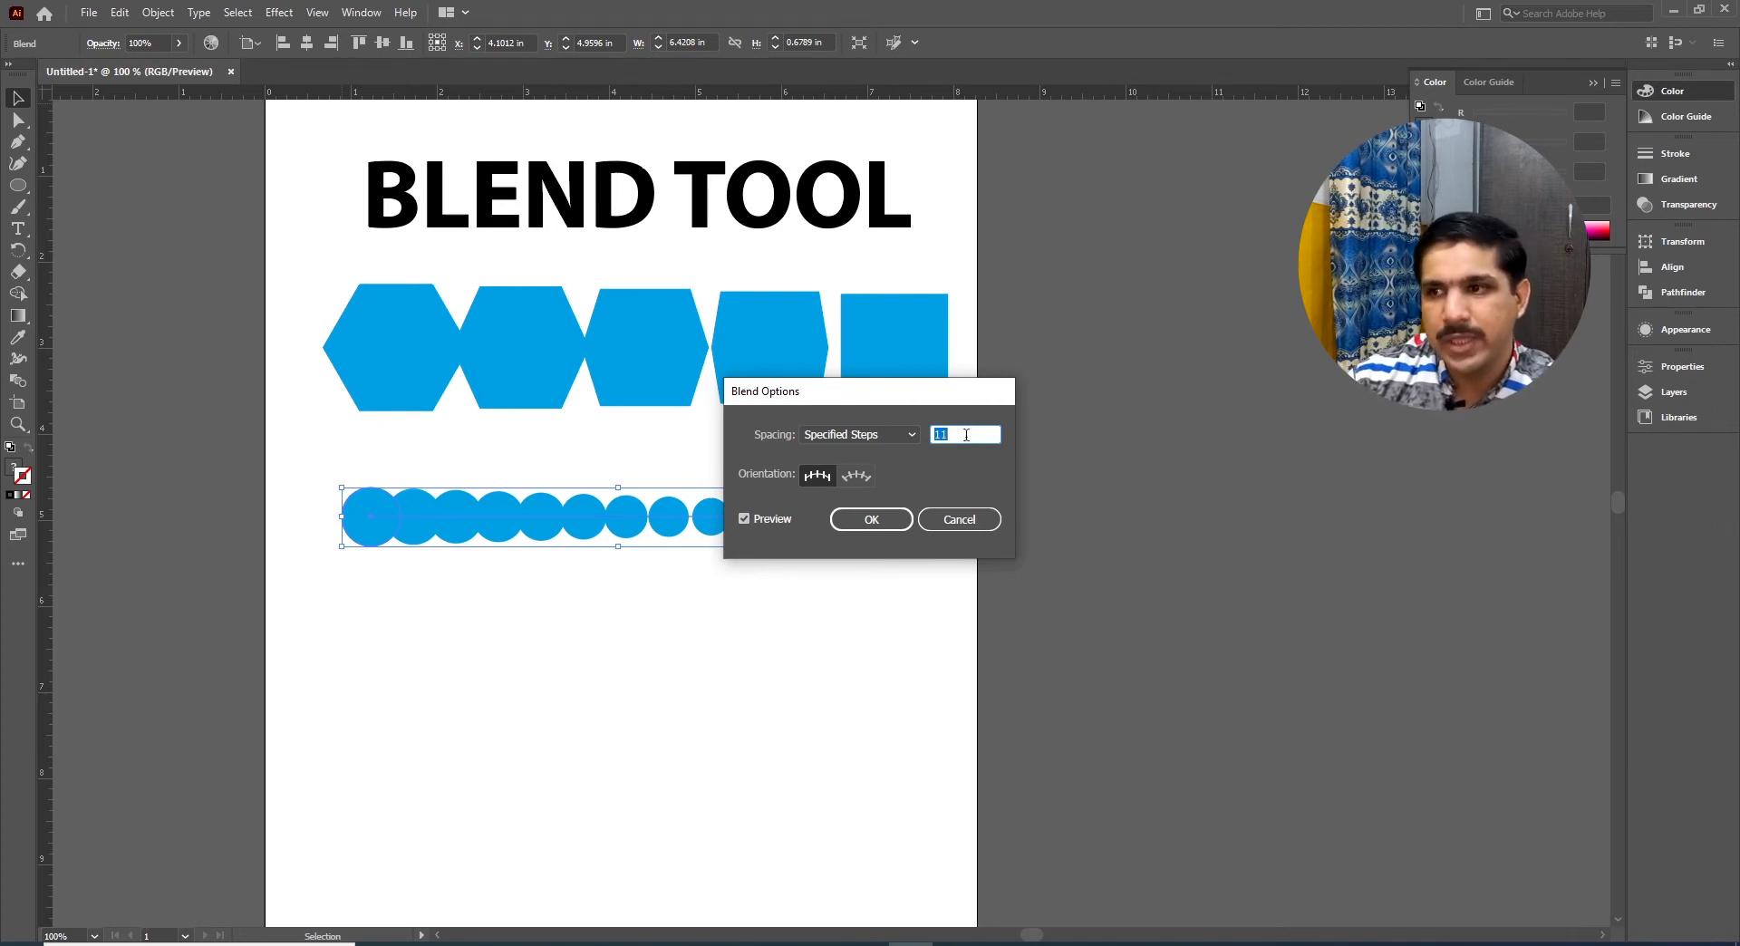
left_click_drag(922, 404, 1215, 405)
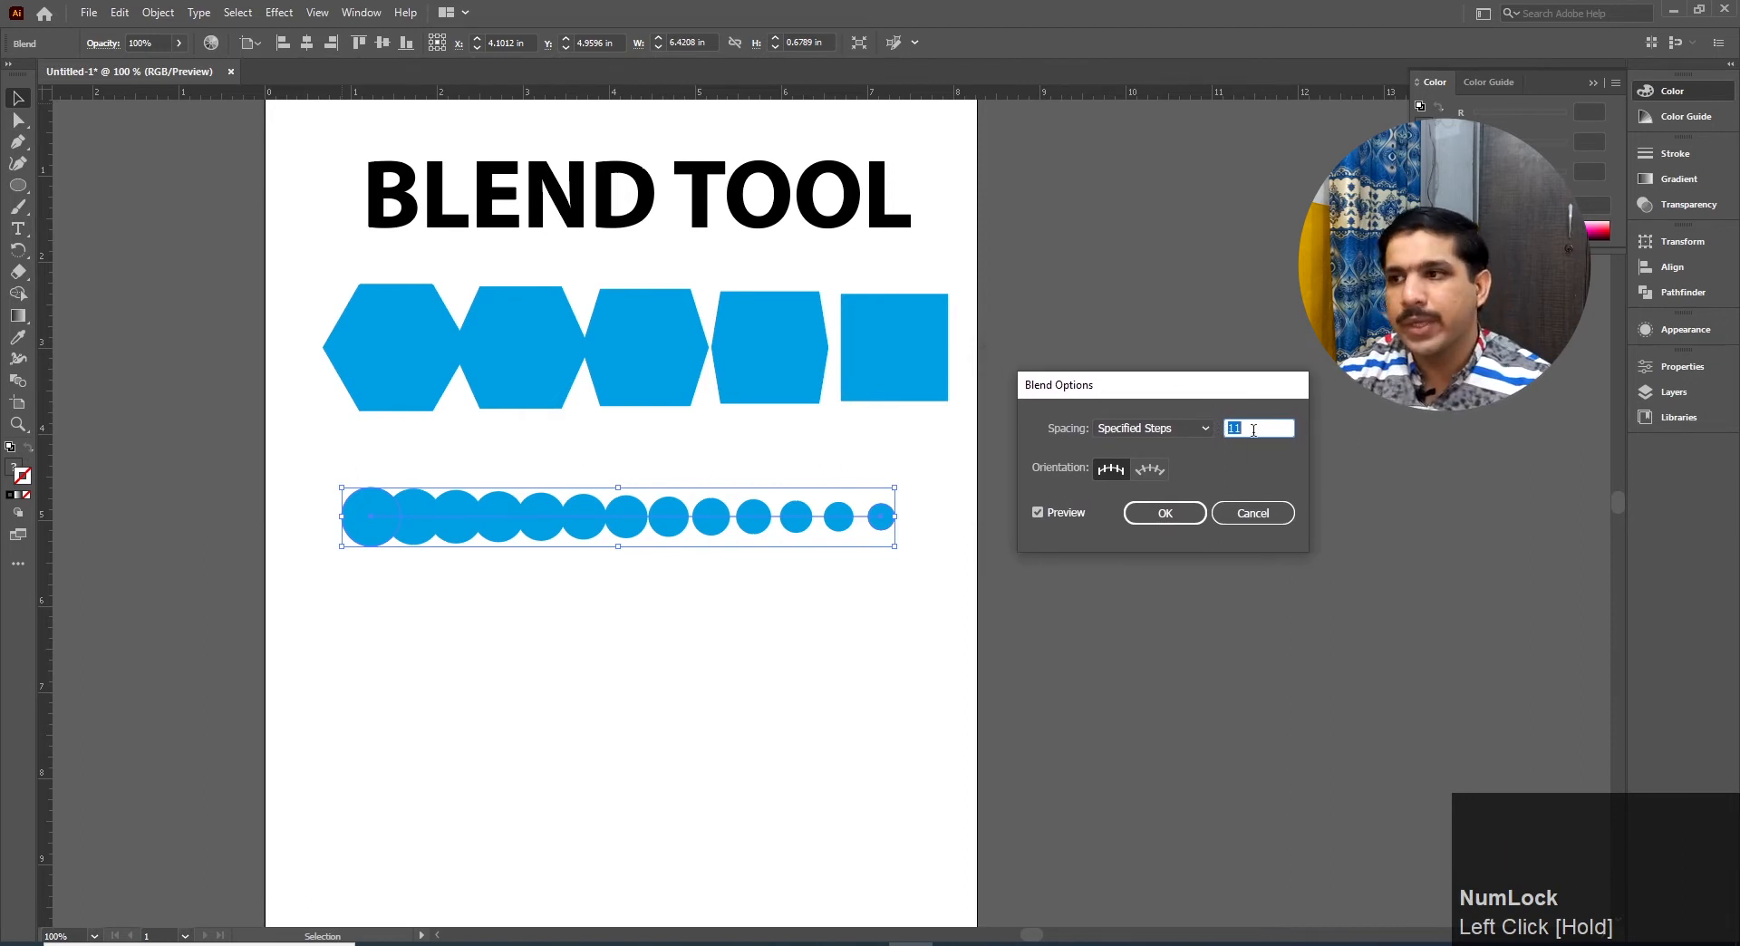
Raise the circle blend's step count to 20, apply the options and deselect the blend
key("Up")
key("Up")
key("Up")
key("Up")
key("Up")
key("Up")
key("Up")
key("Up")
key("Up")
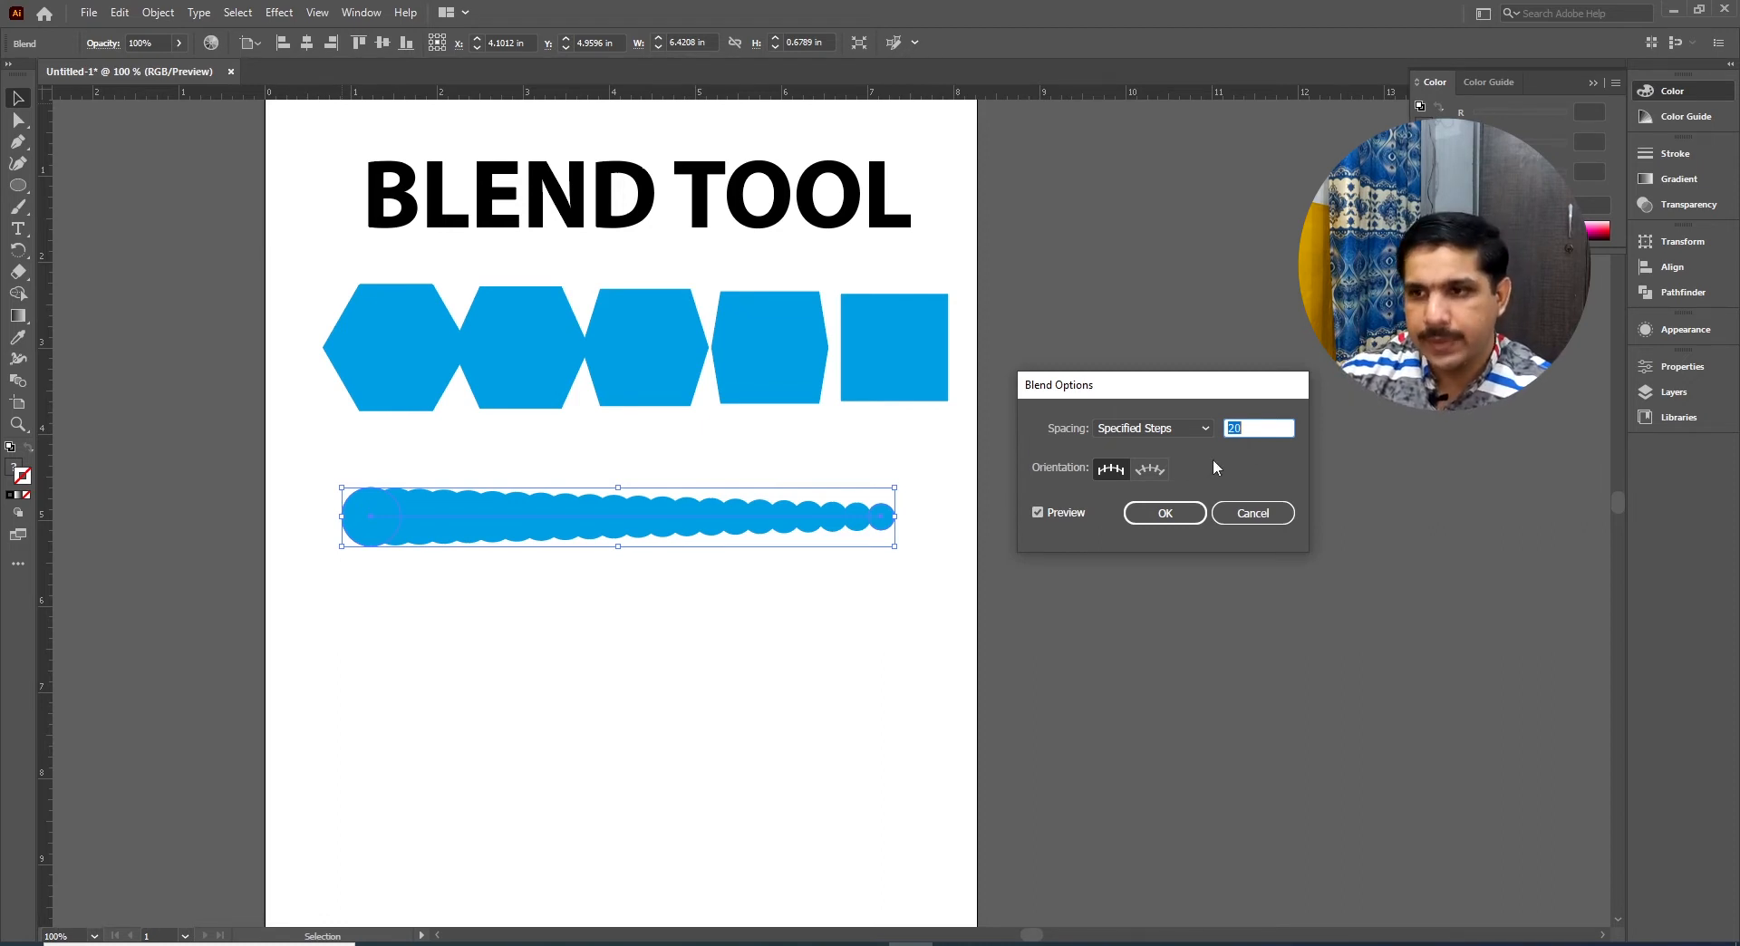
left_click(1161, 513)
left_click(796, 635)
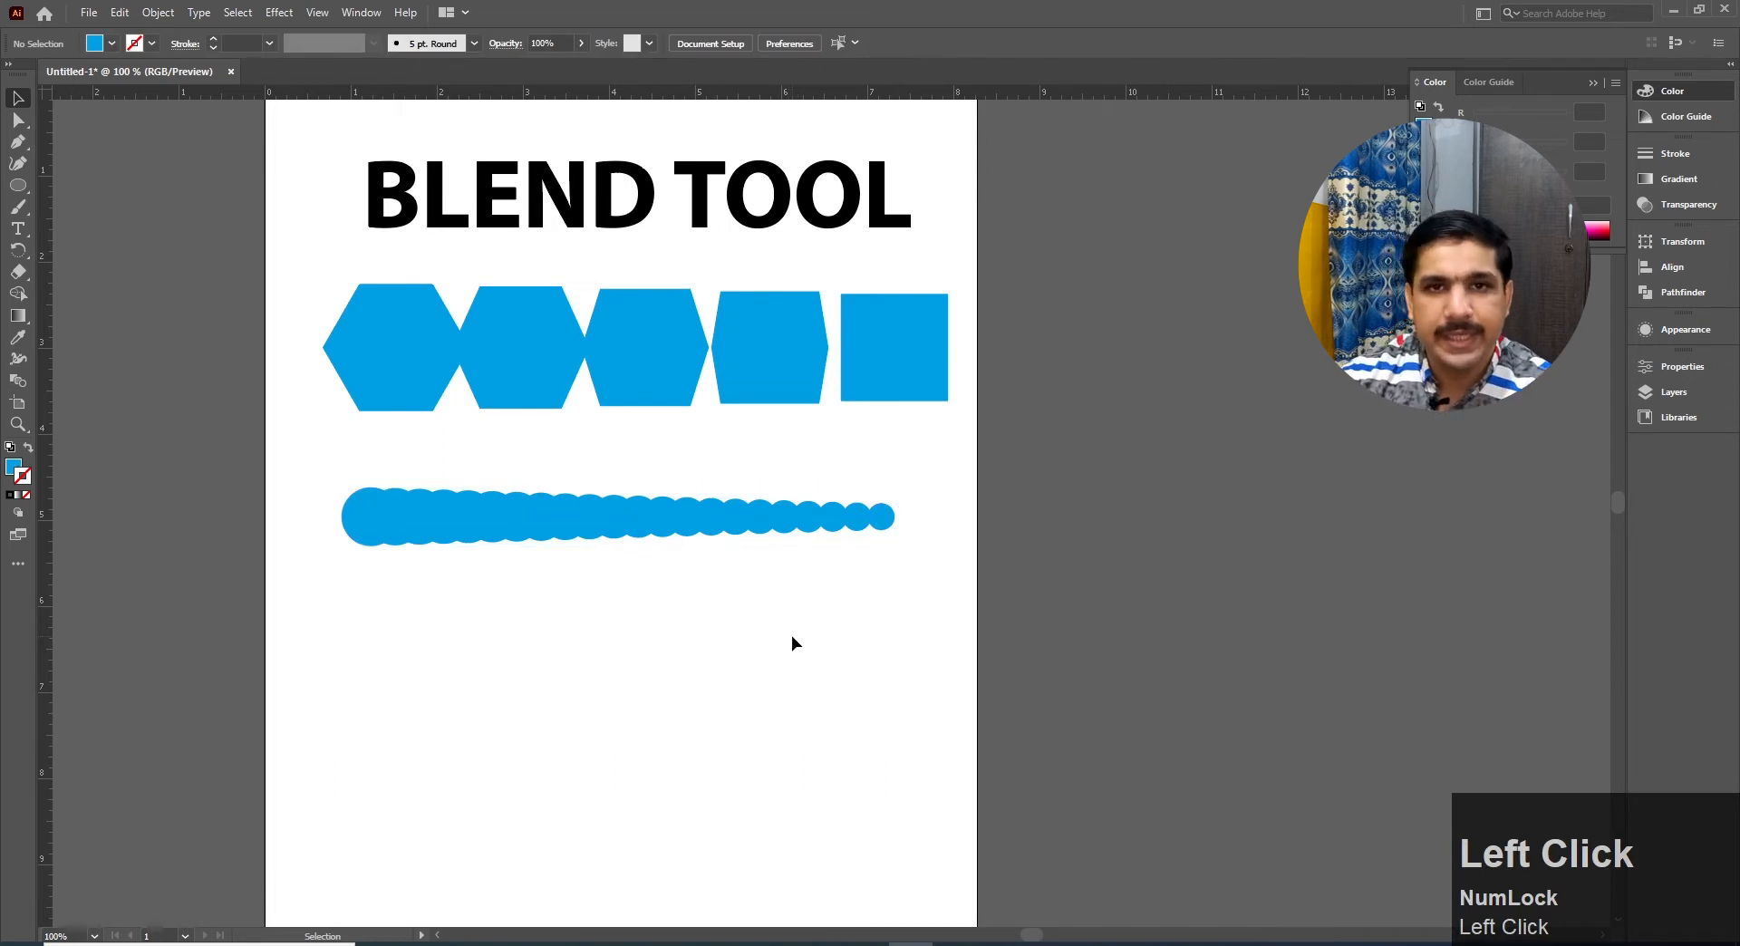
Draw a square about 0.74 in wide below the large circle and place a copy reduced to about 0.31 in below the small circle
left_click(555, 515)
left_click(555, 596)
key("l")
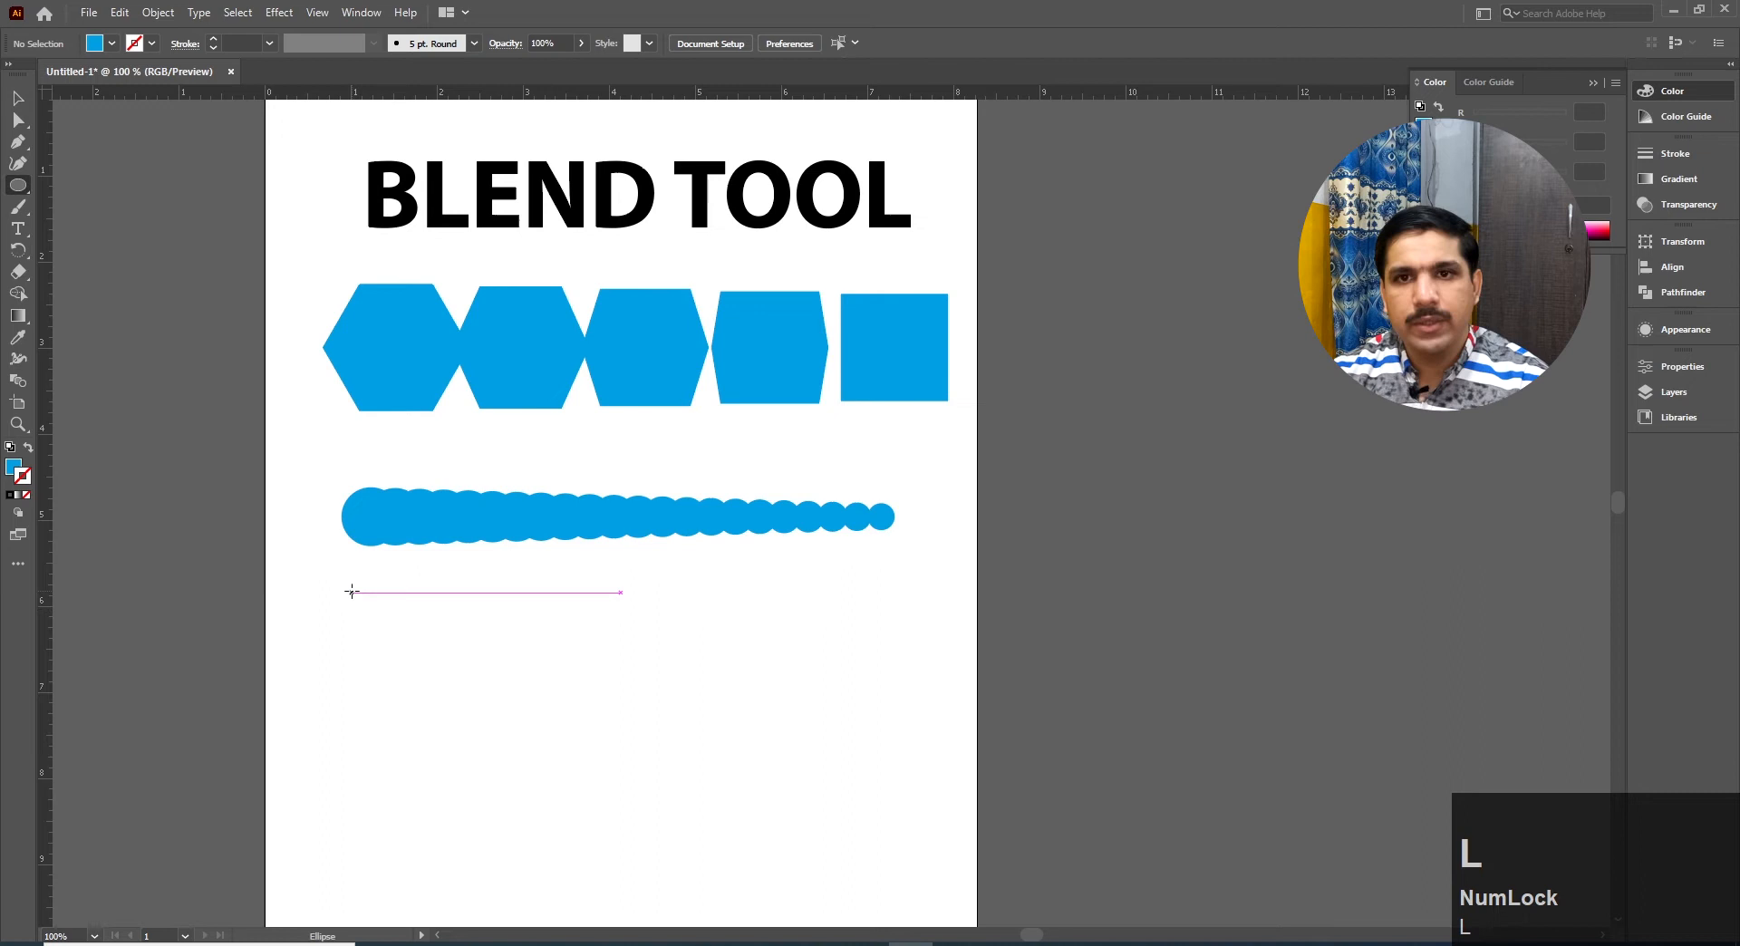
left_click(20, 188)
left_click_drag(20, 187, 63, 185)
left_click_drag(341, 487, 874, 606)
key("v")
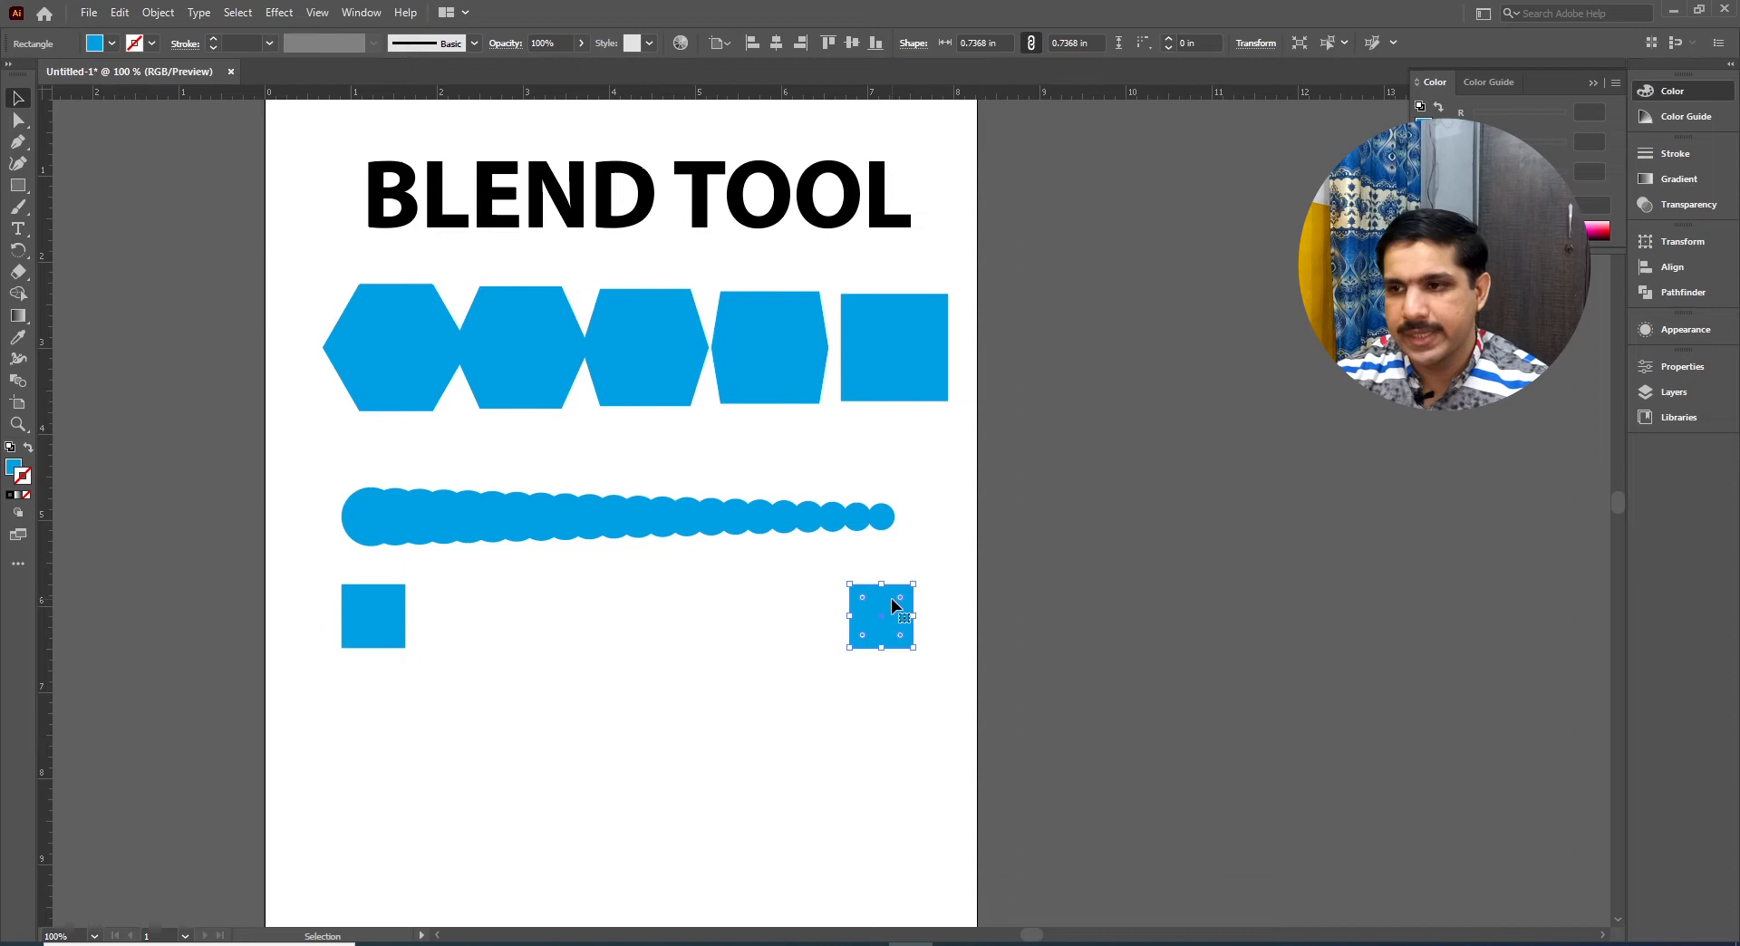
left_click_drag(912, 585, 896, 593)
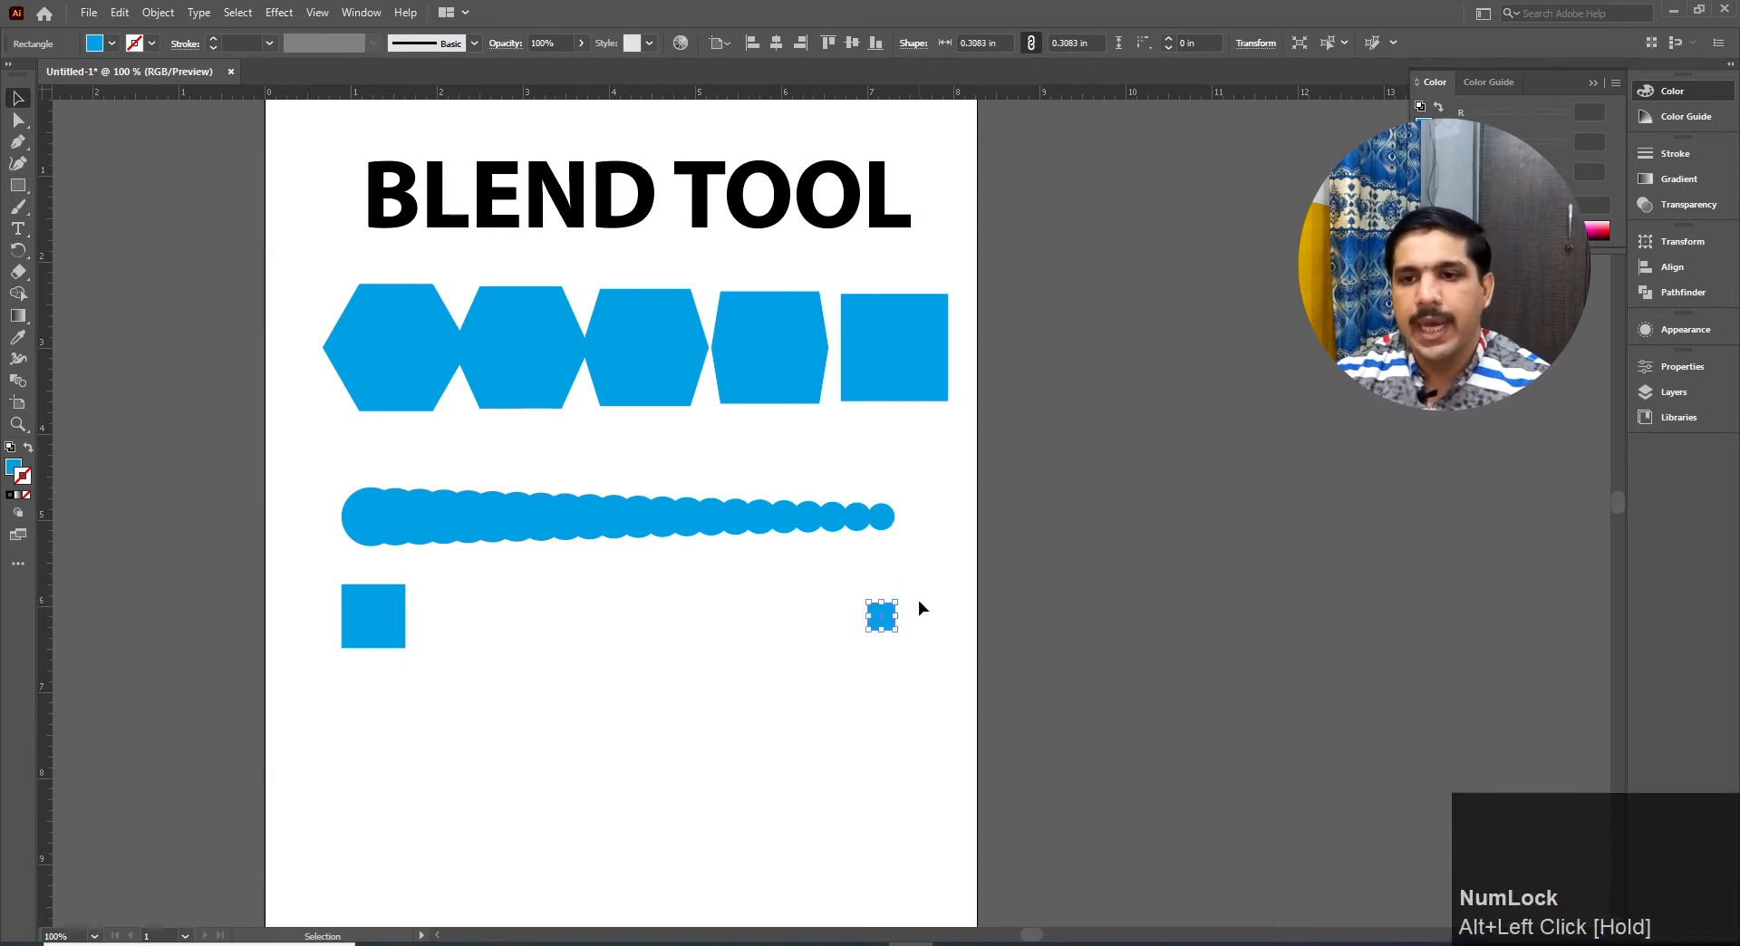
Select the large and small squares together and make a blend between them
left_click(390, 616, "shift")
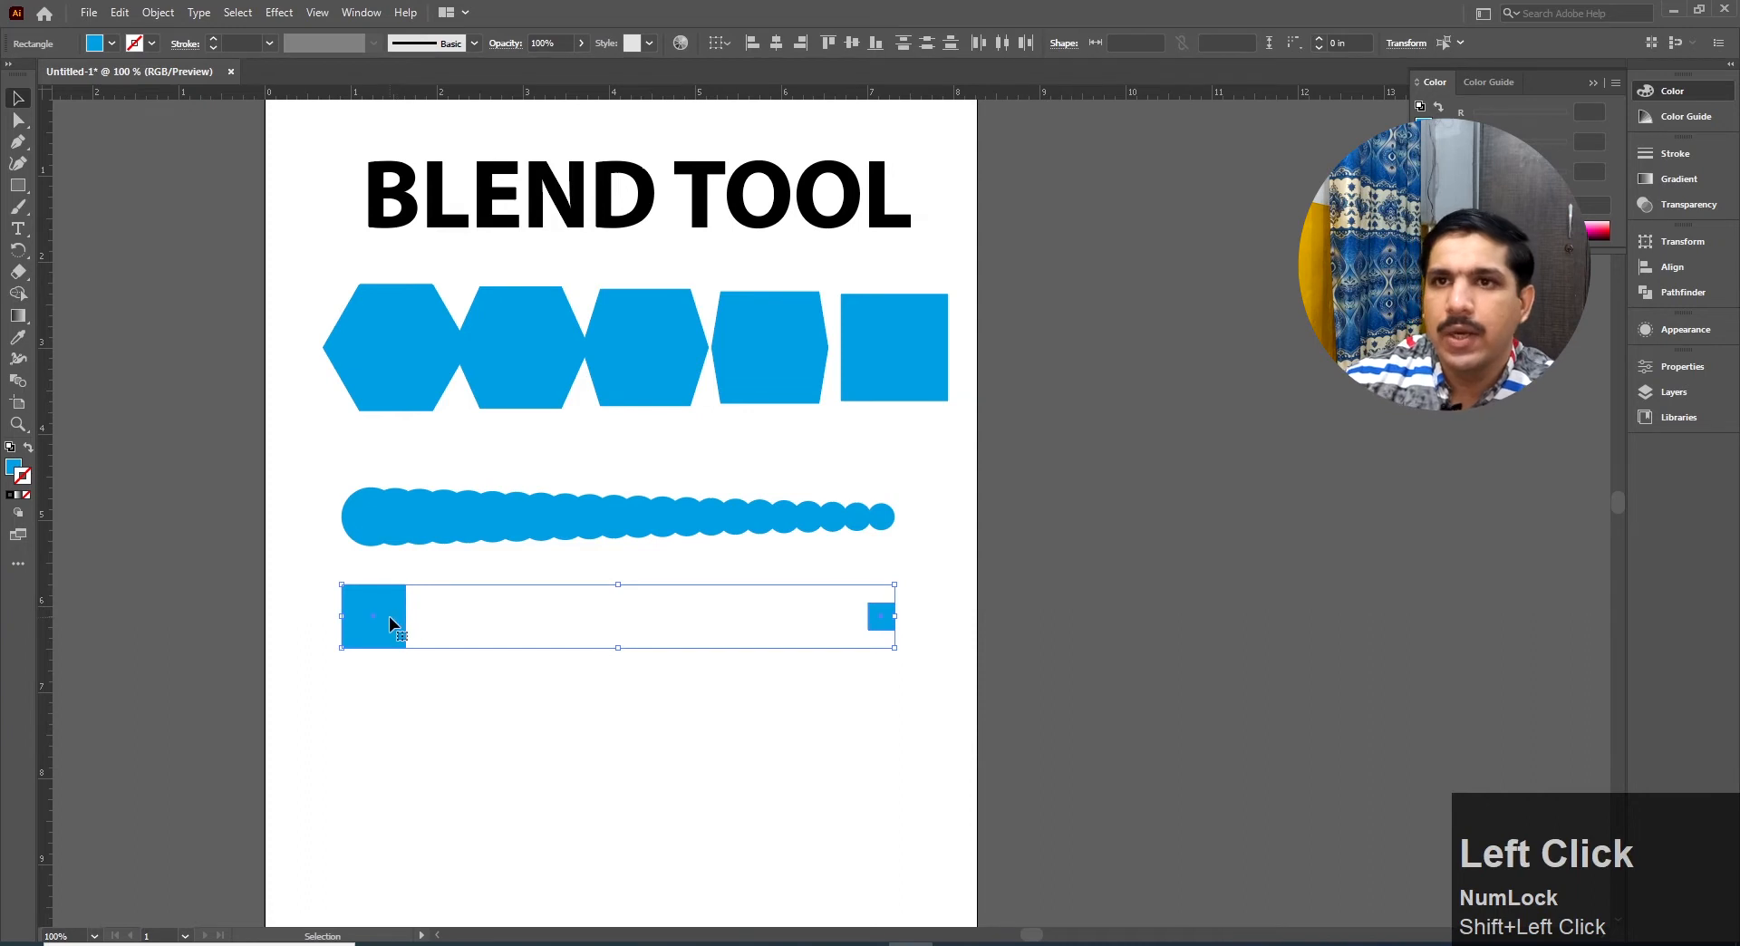
left_click(158, 12)
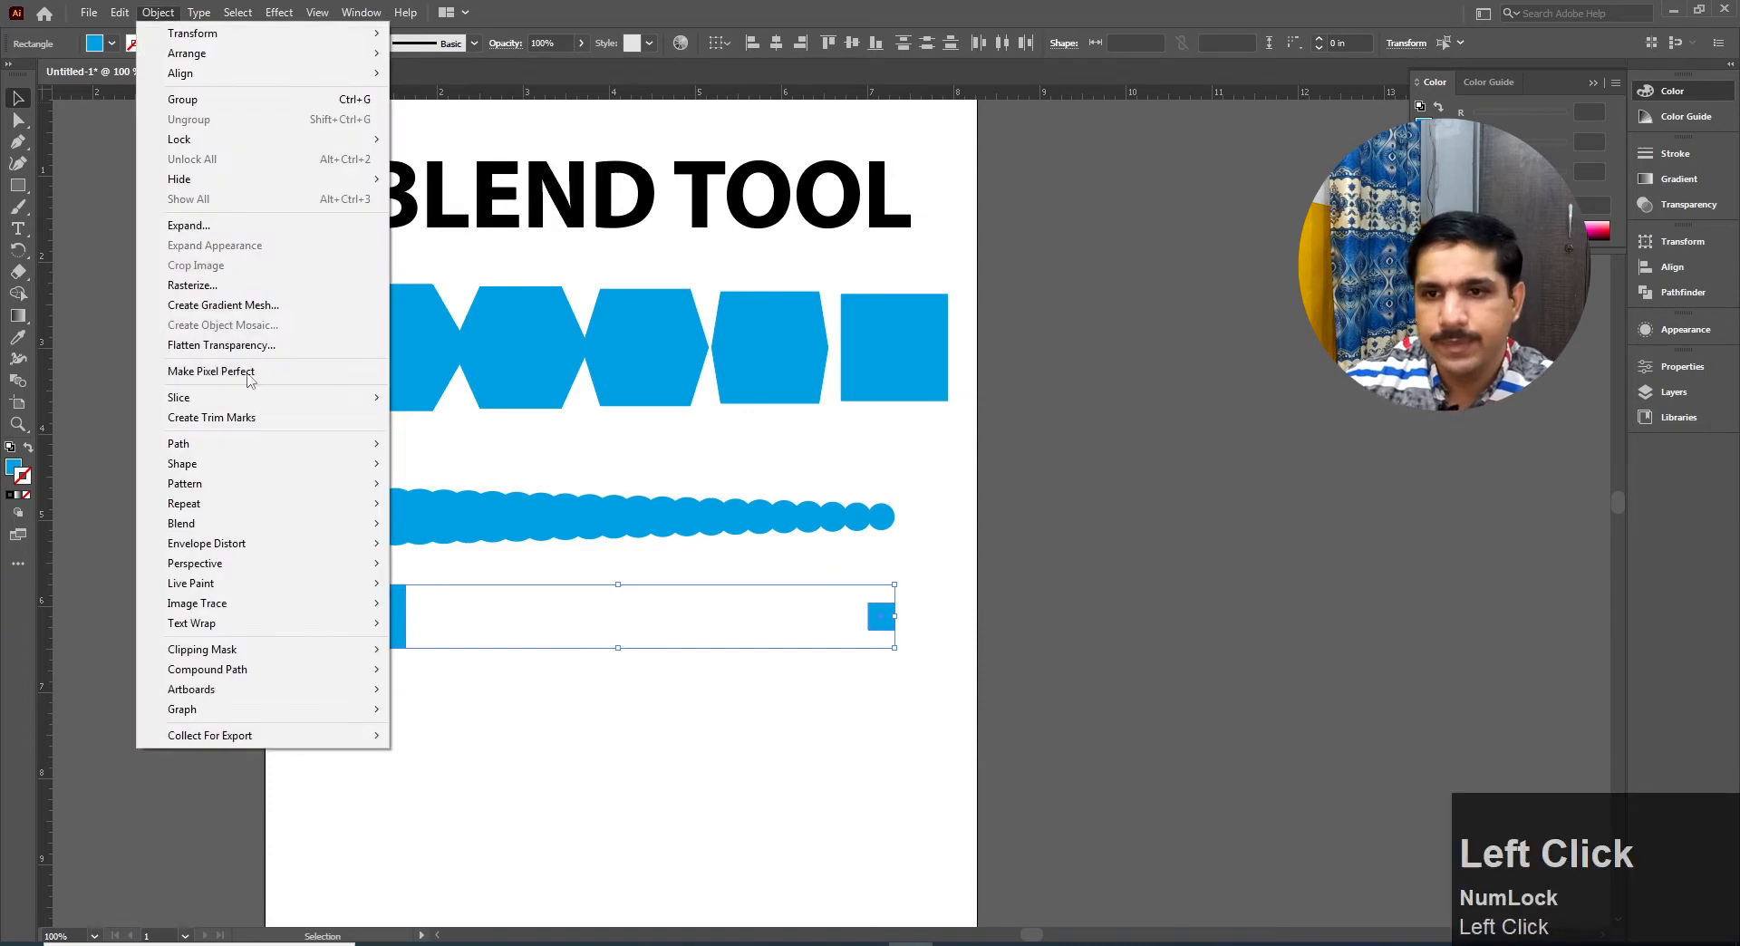
mouse_move(312, 523)
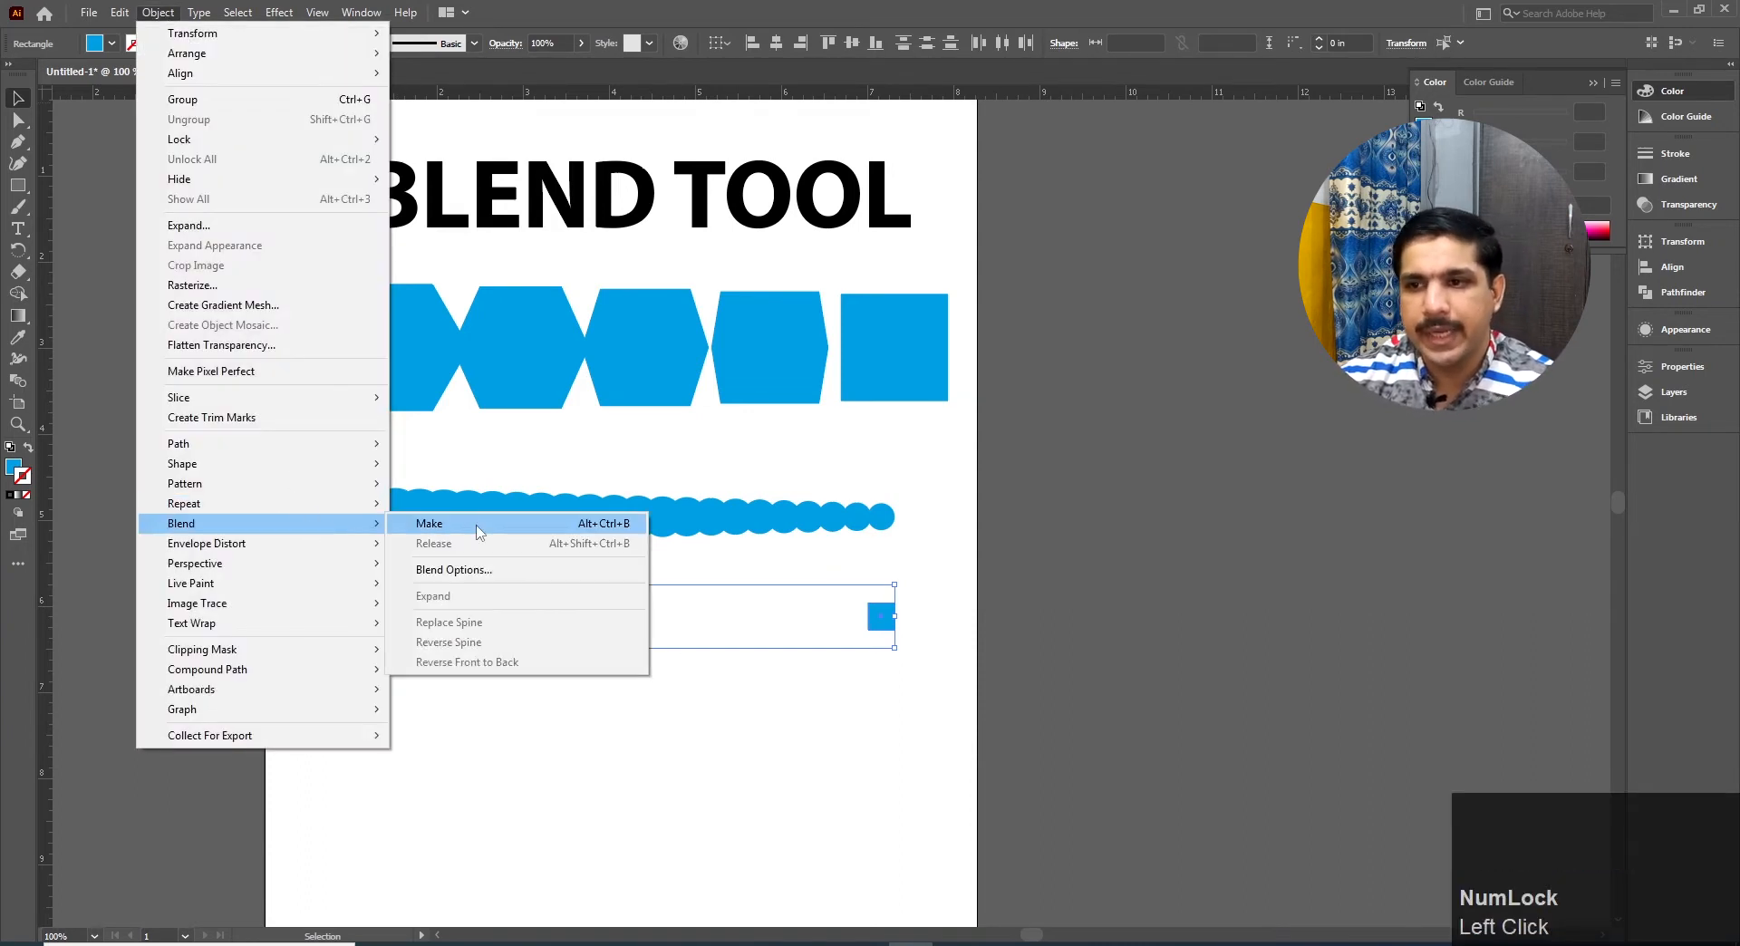
left_click(431, 520)
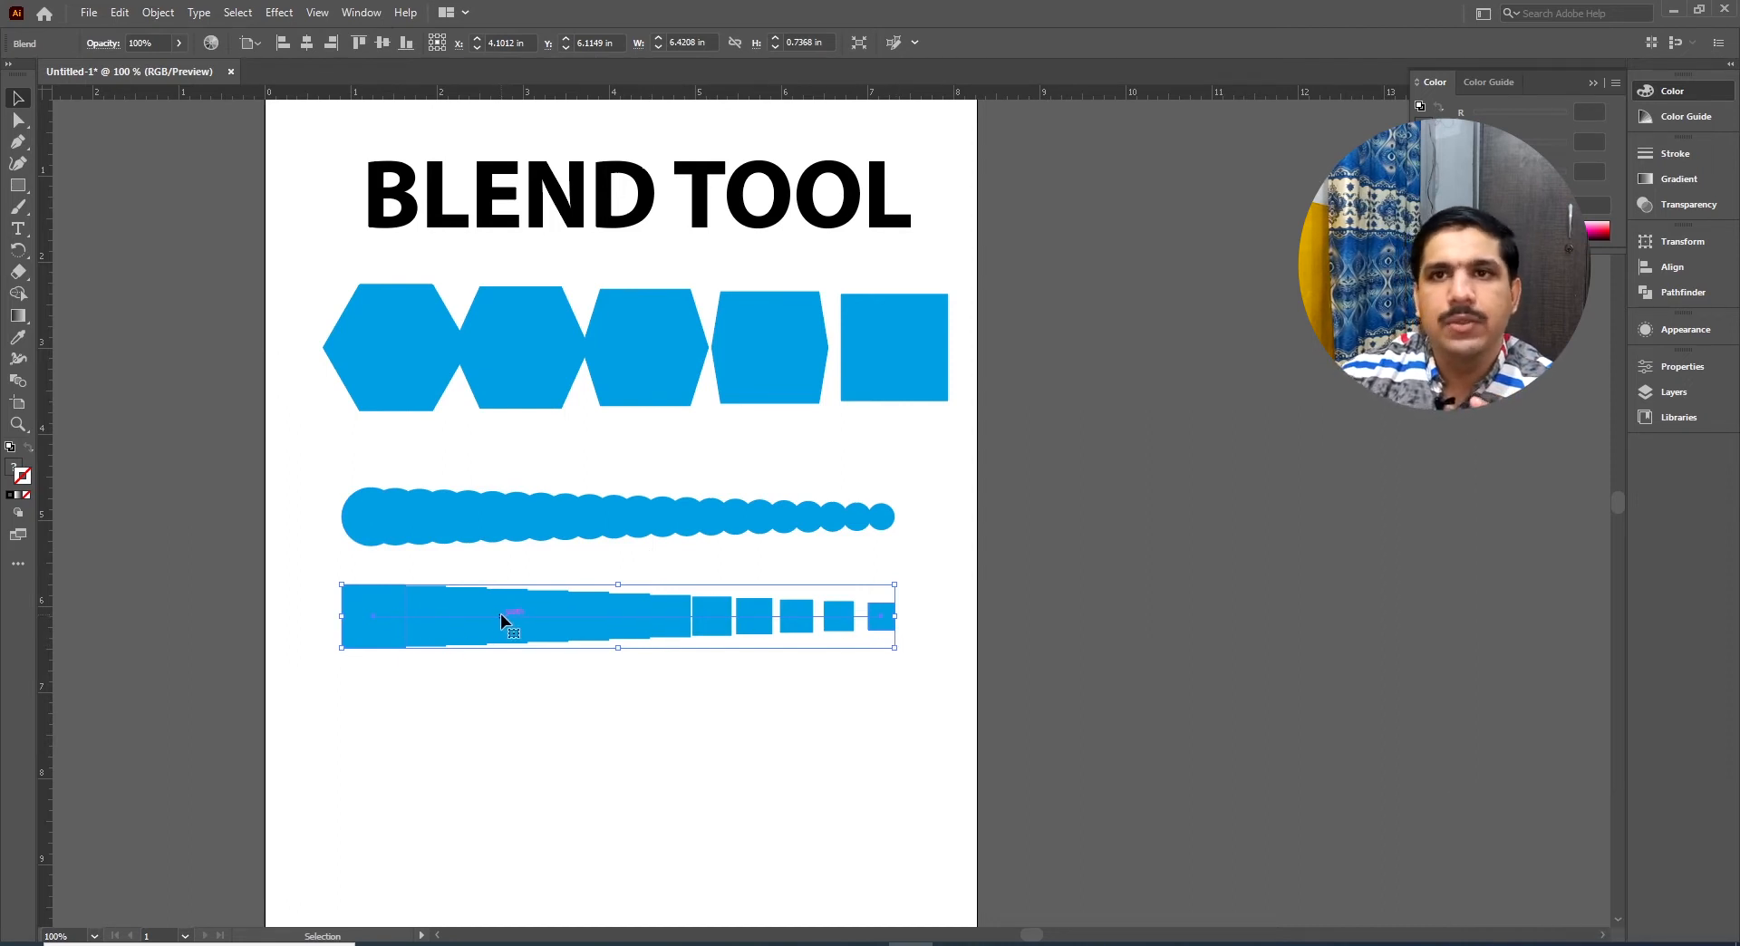
Try the square blend with Specified Steps spacing and a step count of 5, previewing it on the artwork
left_click(158, 12)
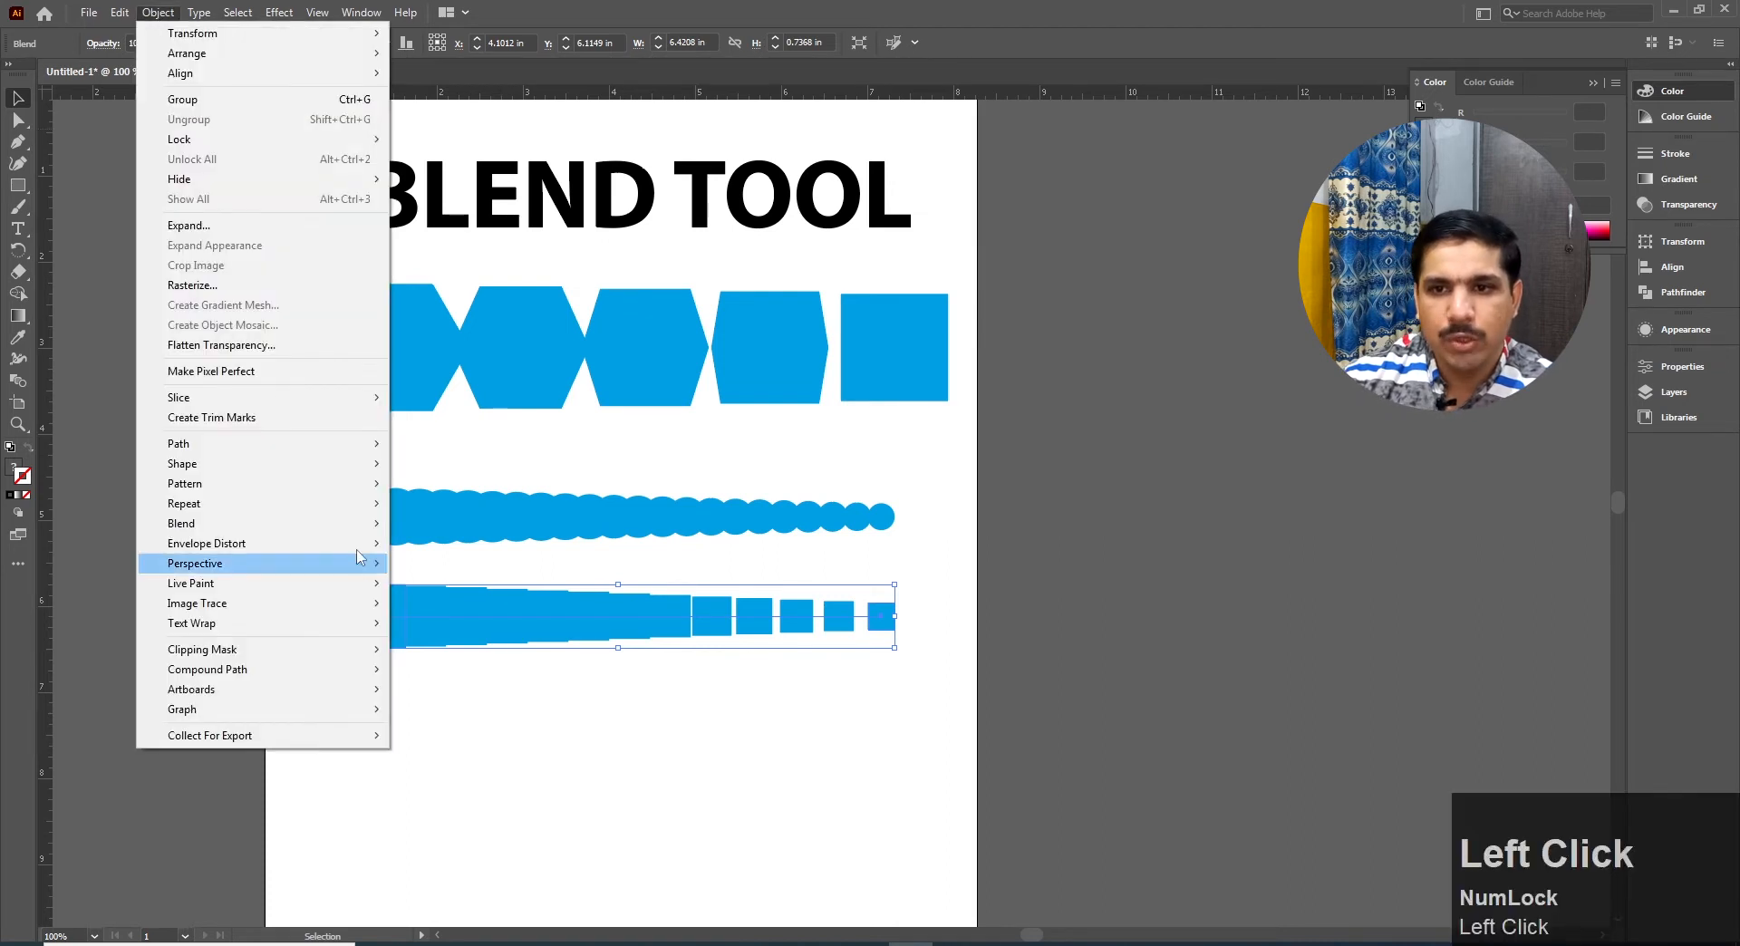
mouse_move(341, 523)
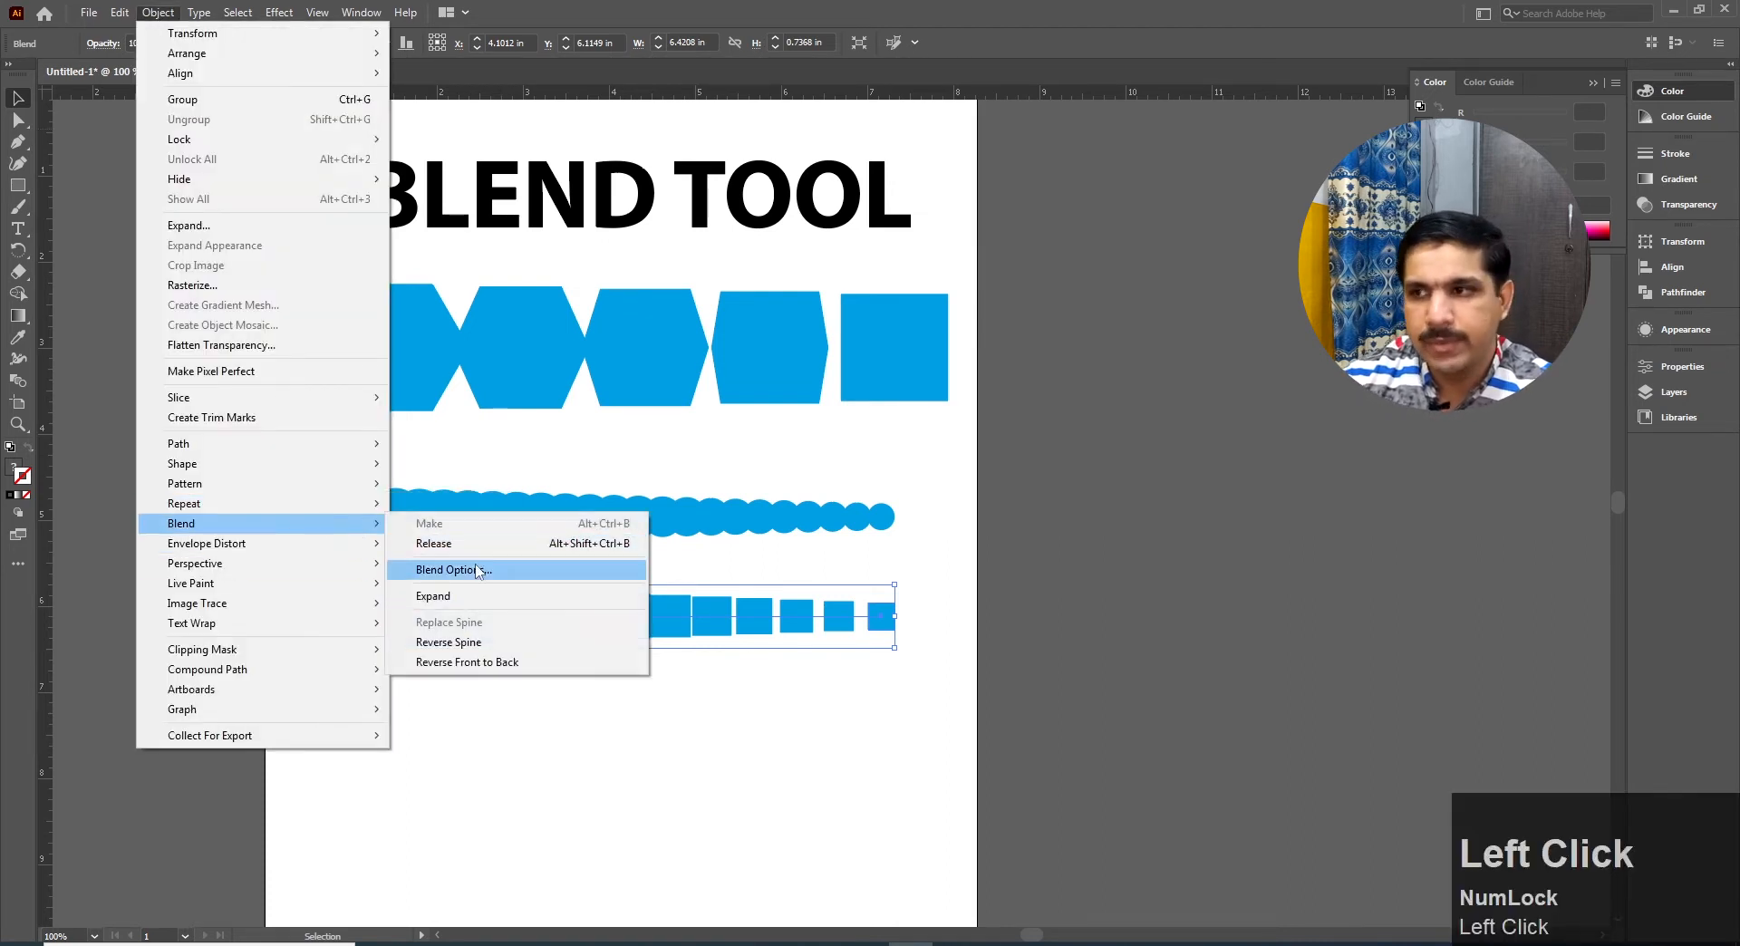
left_click(478, 570)
left_click(1151, 432)
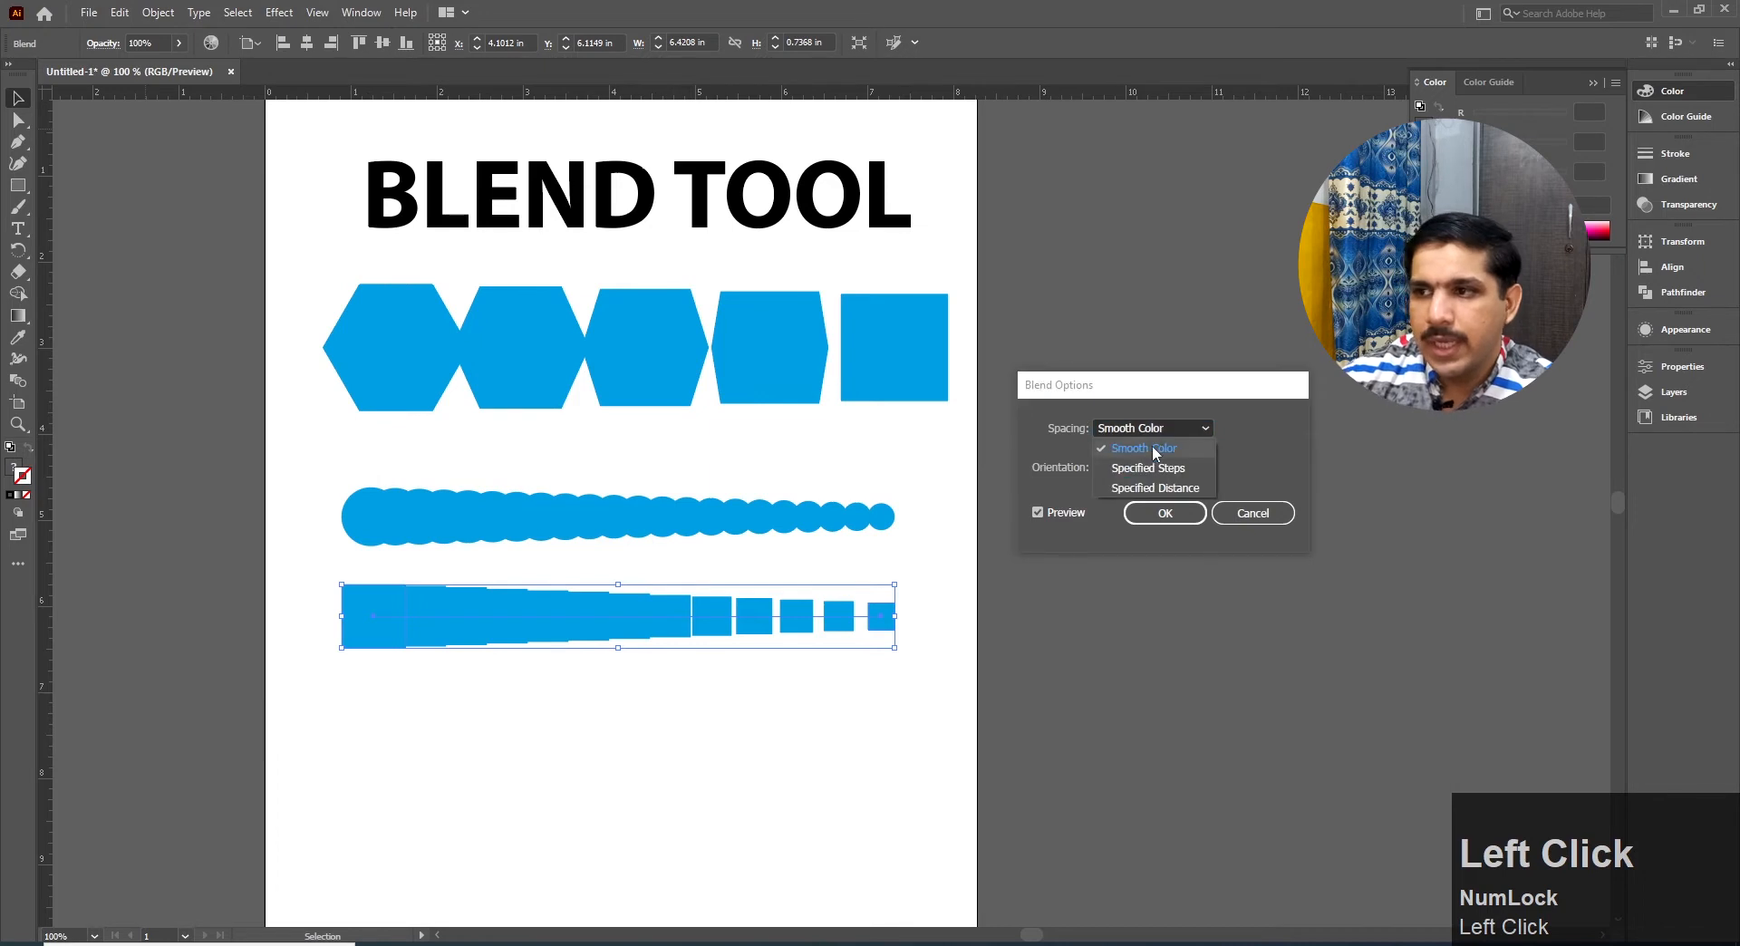
left_click(1135, 468)
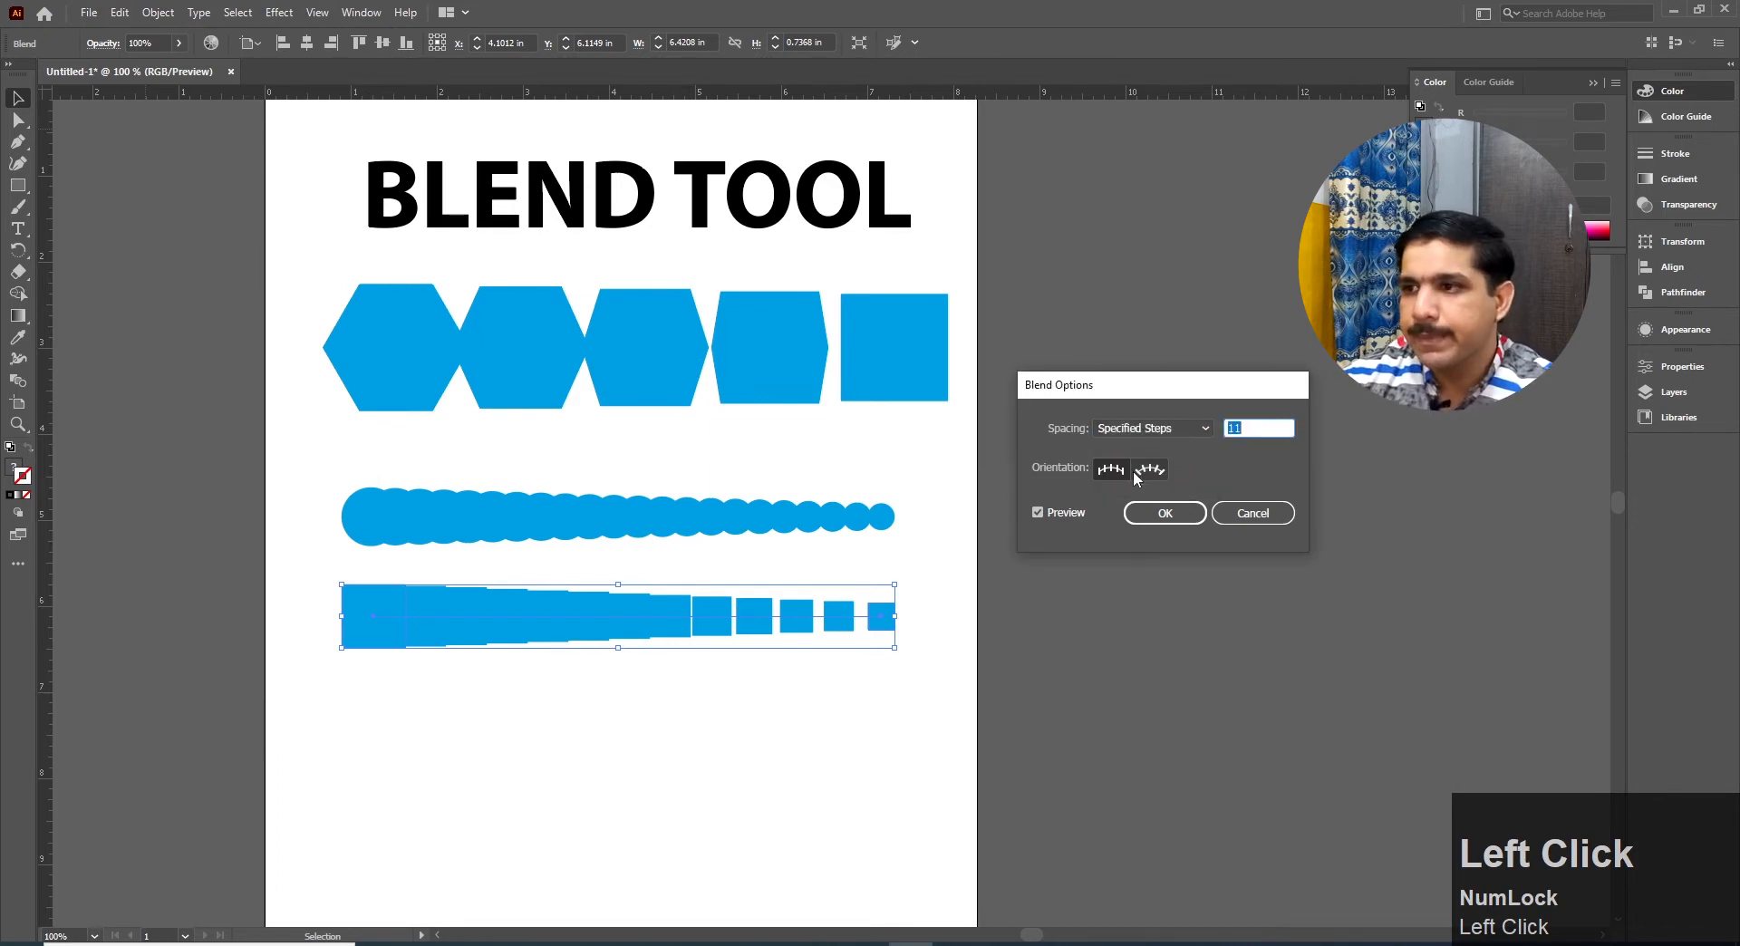
key("Up")
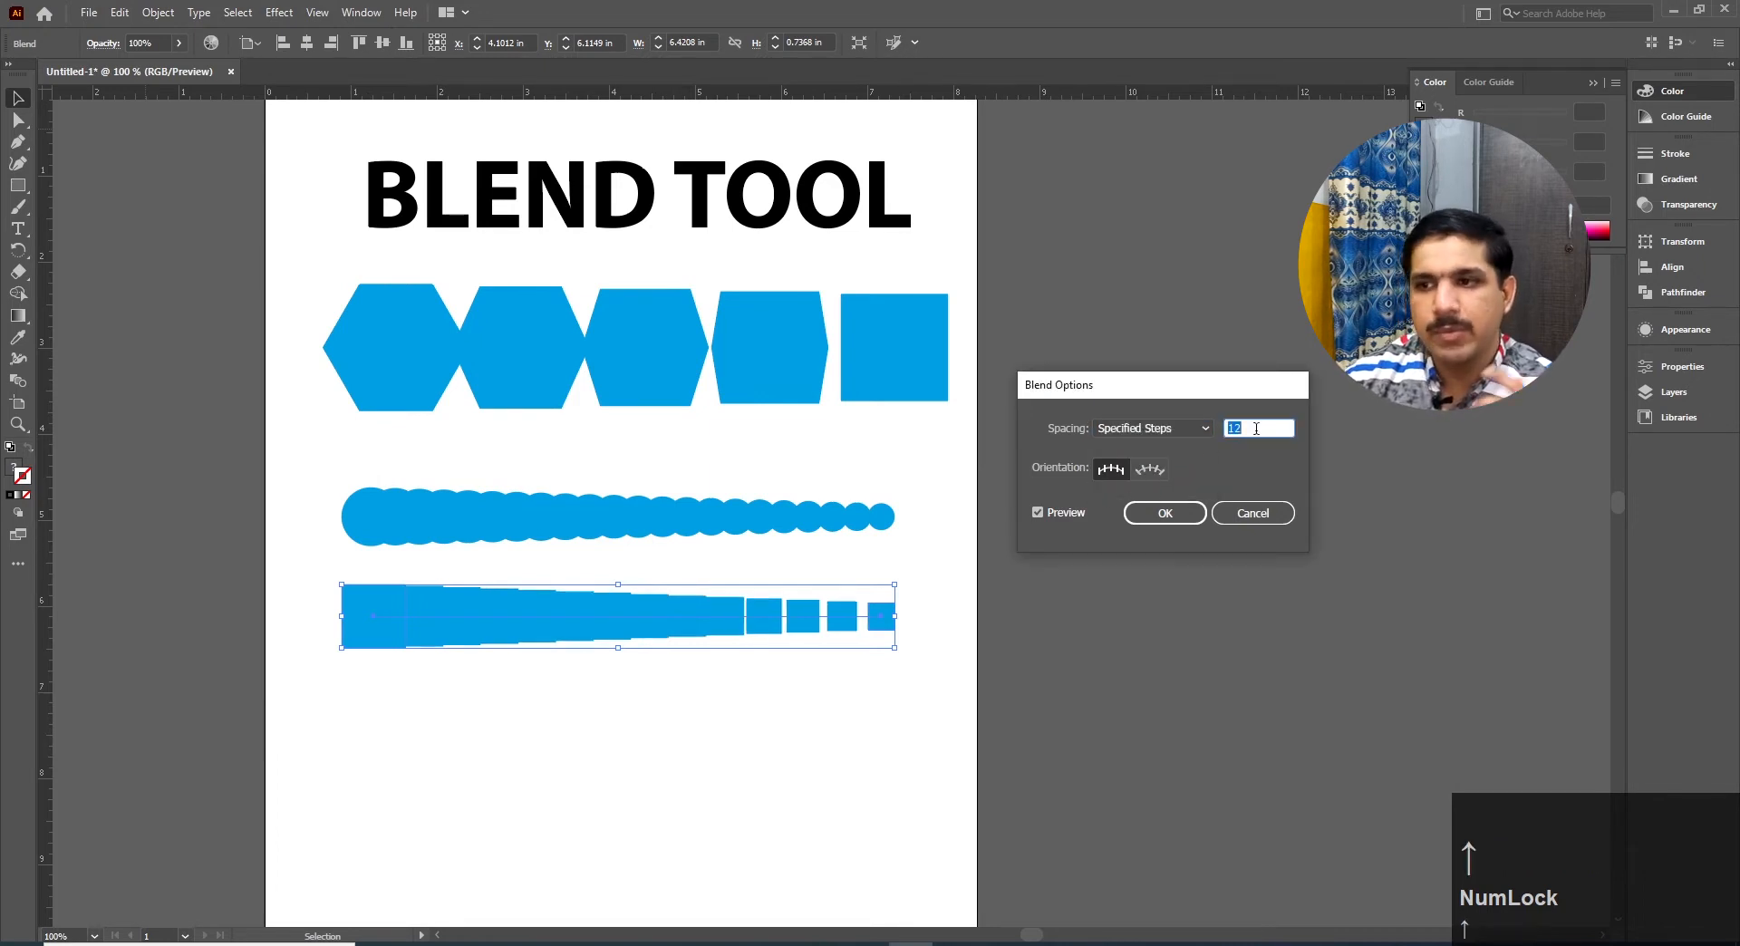
key("Down")
key("Down")
key("Down")
key("Down")
key("Down")
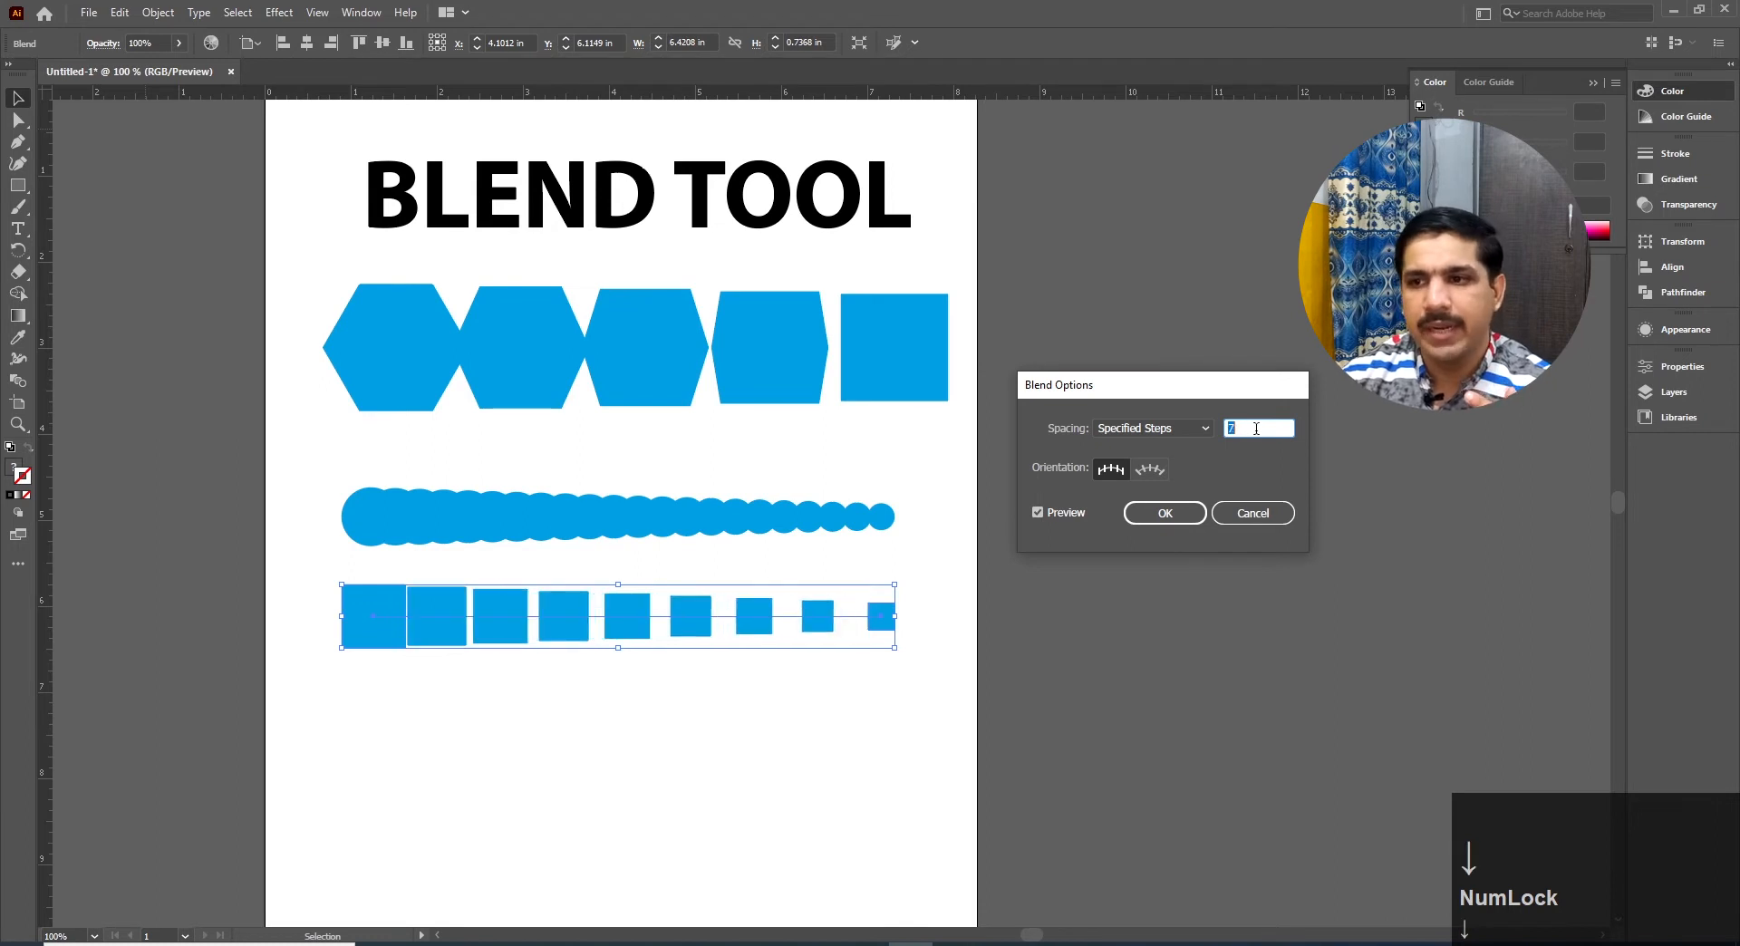
key("Down")
key("Down")
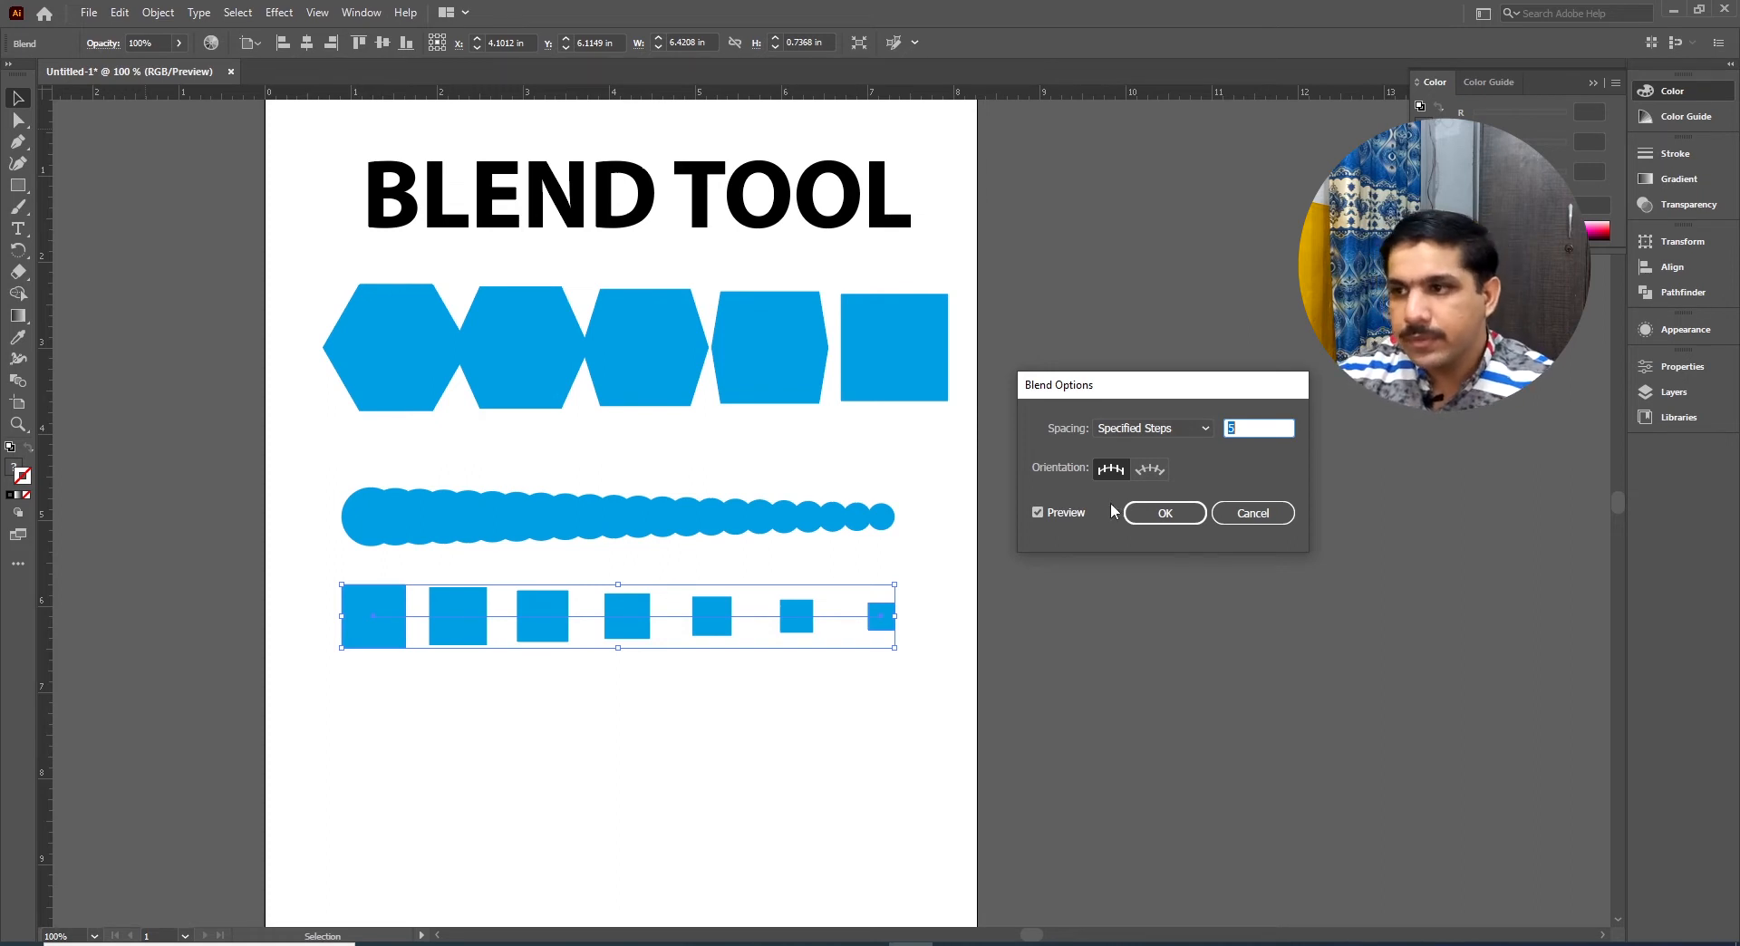
Try Specified Distance spacing for the square blend and raise the distance to 0.625 in
left_click(1144, 427)
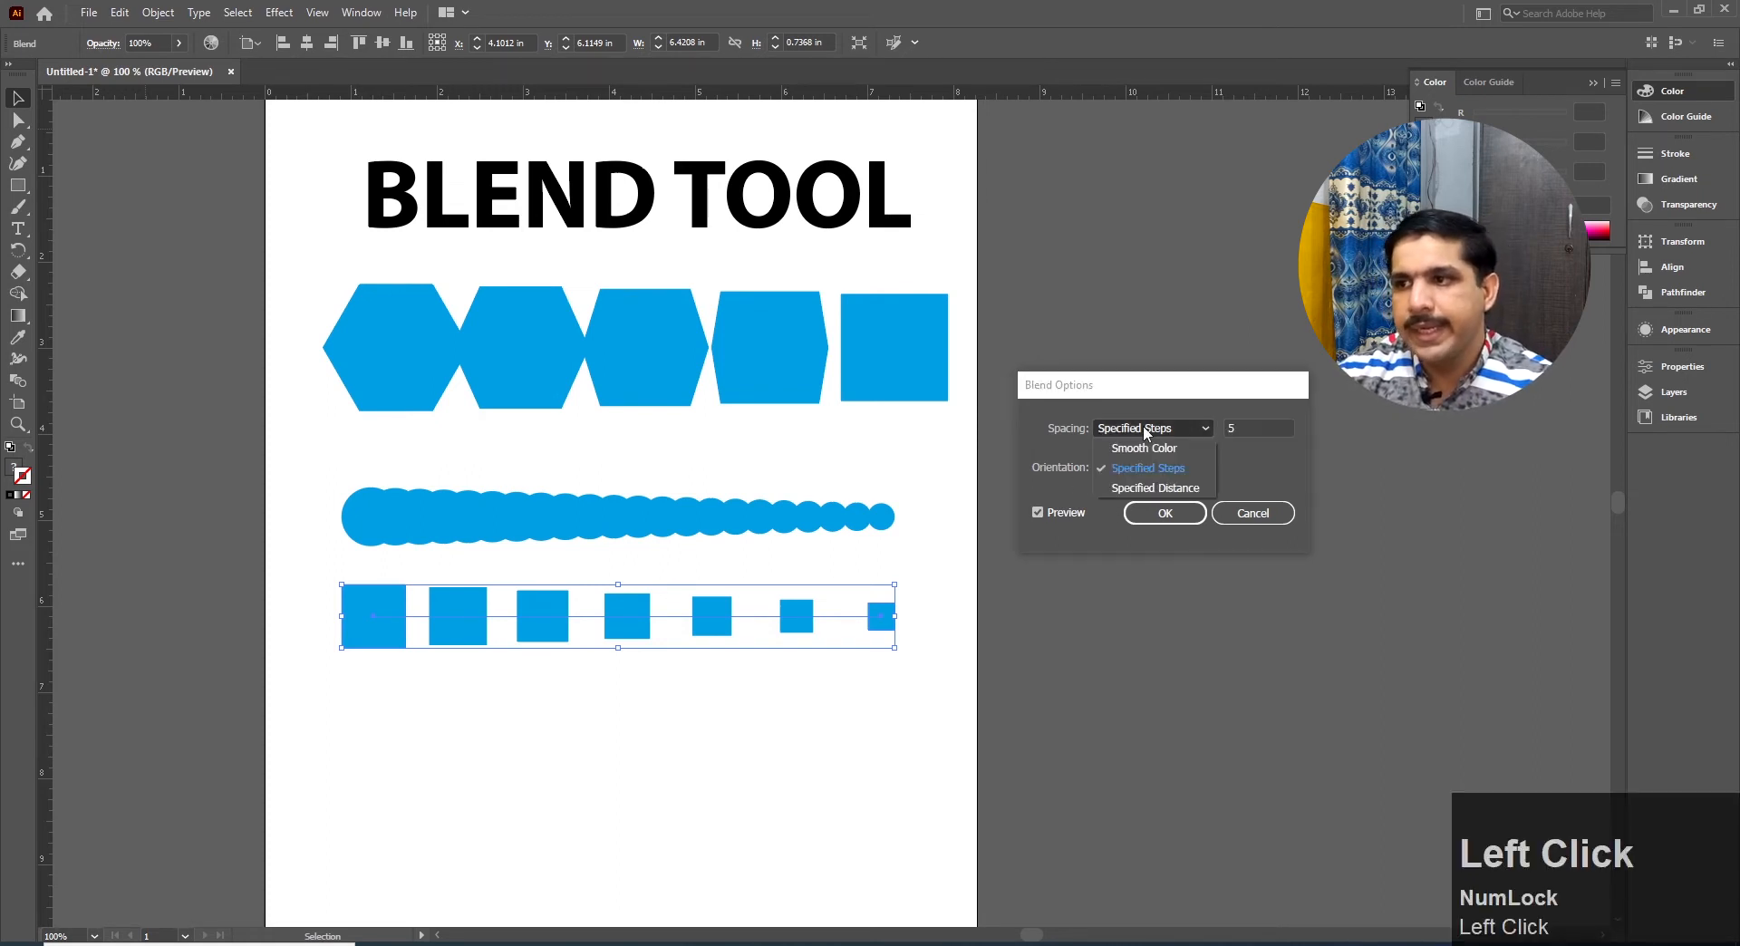
left_click(1170, 490)
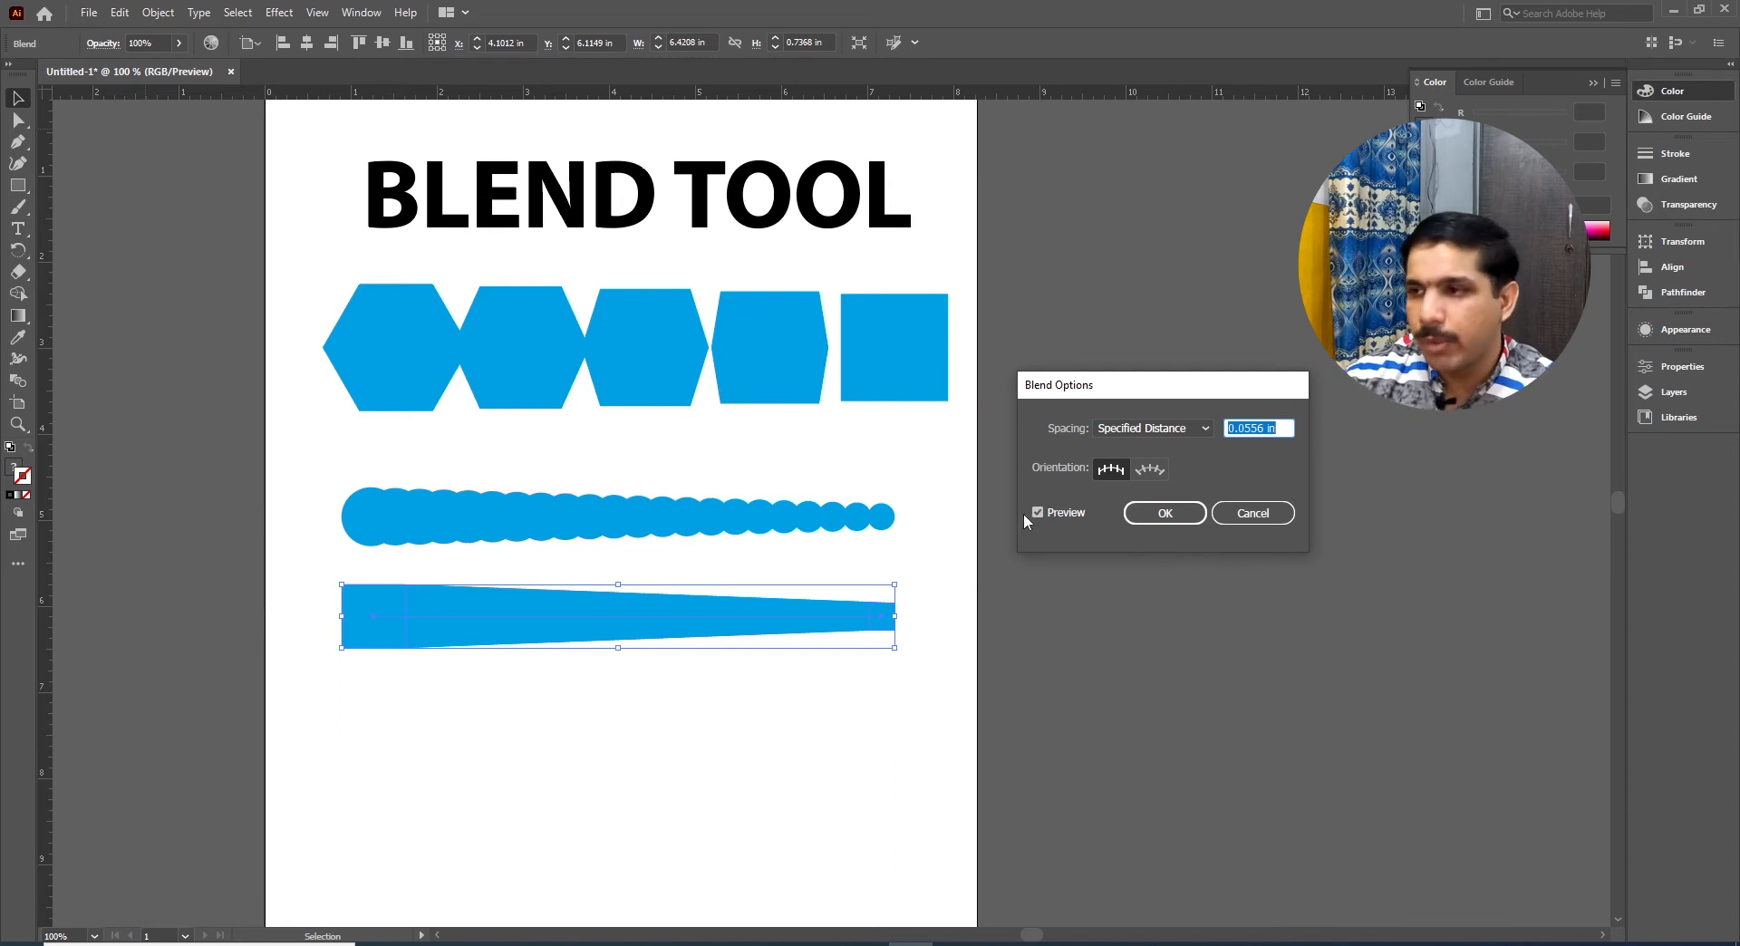
left_click(1266, 428)
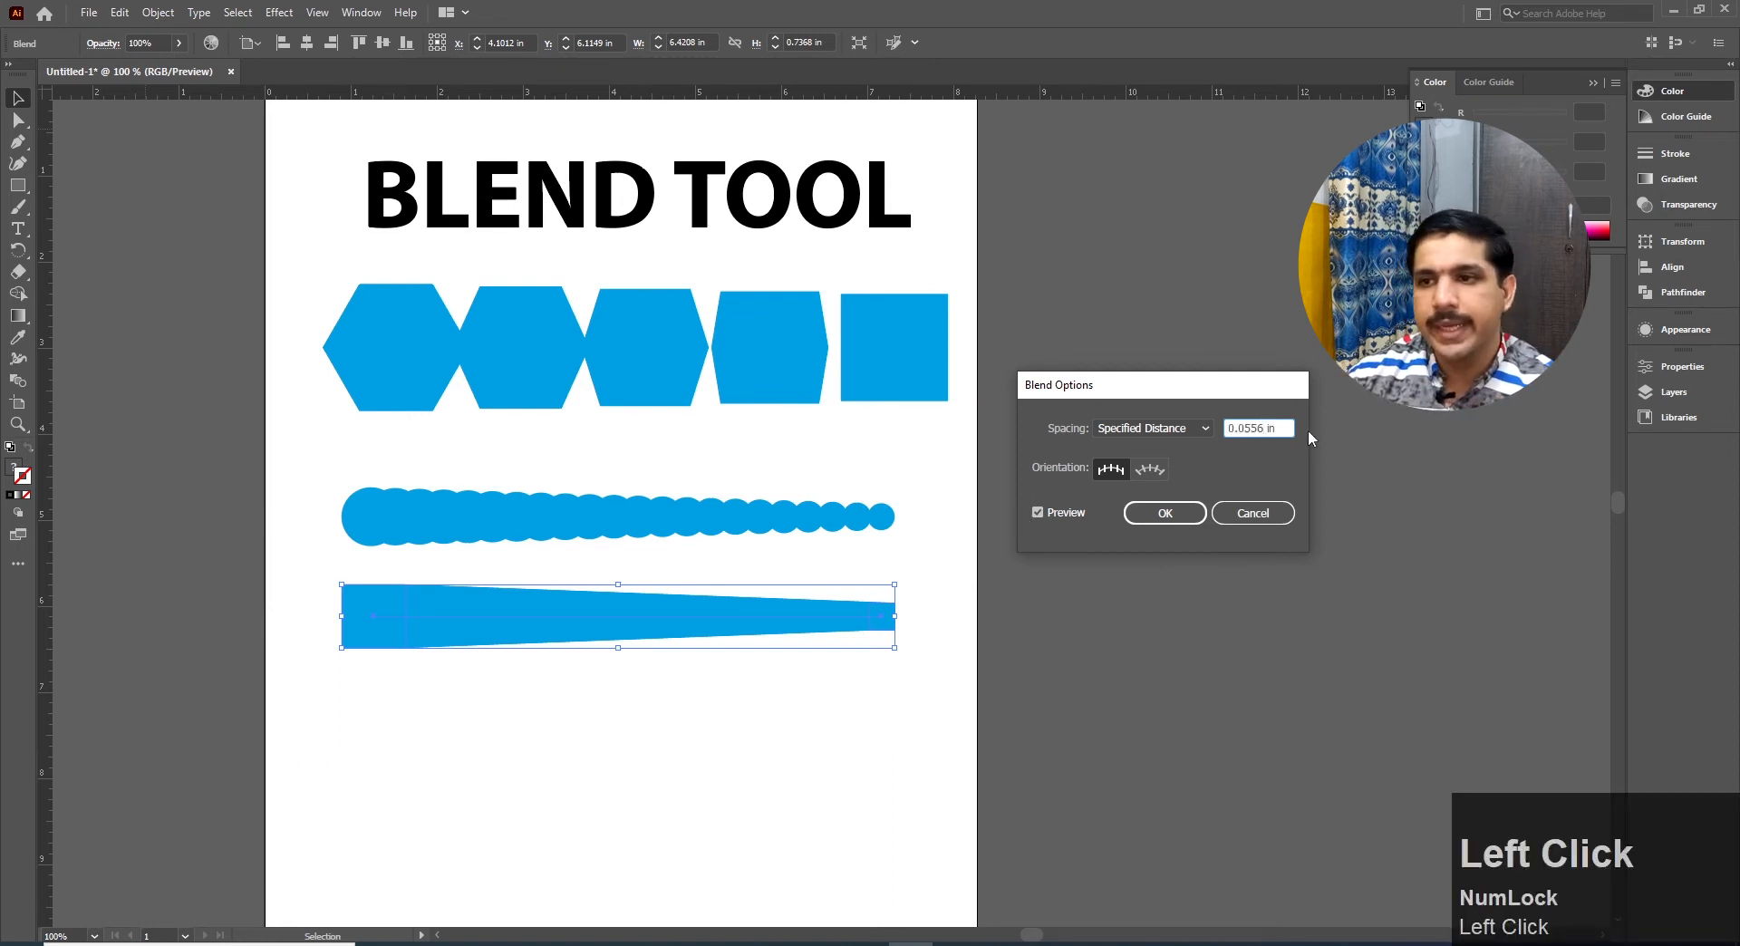
key("Down")
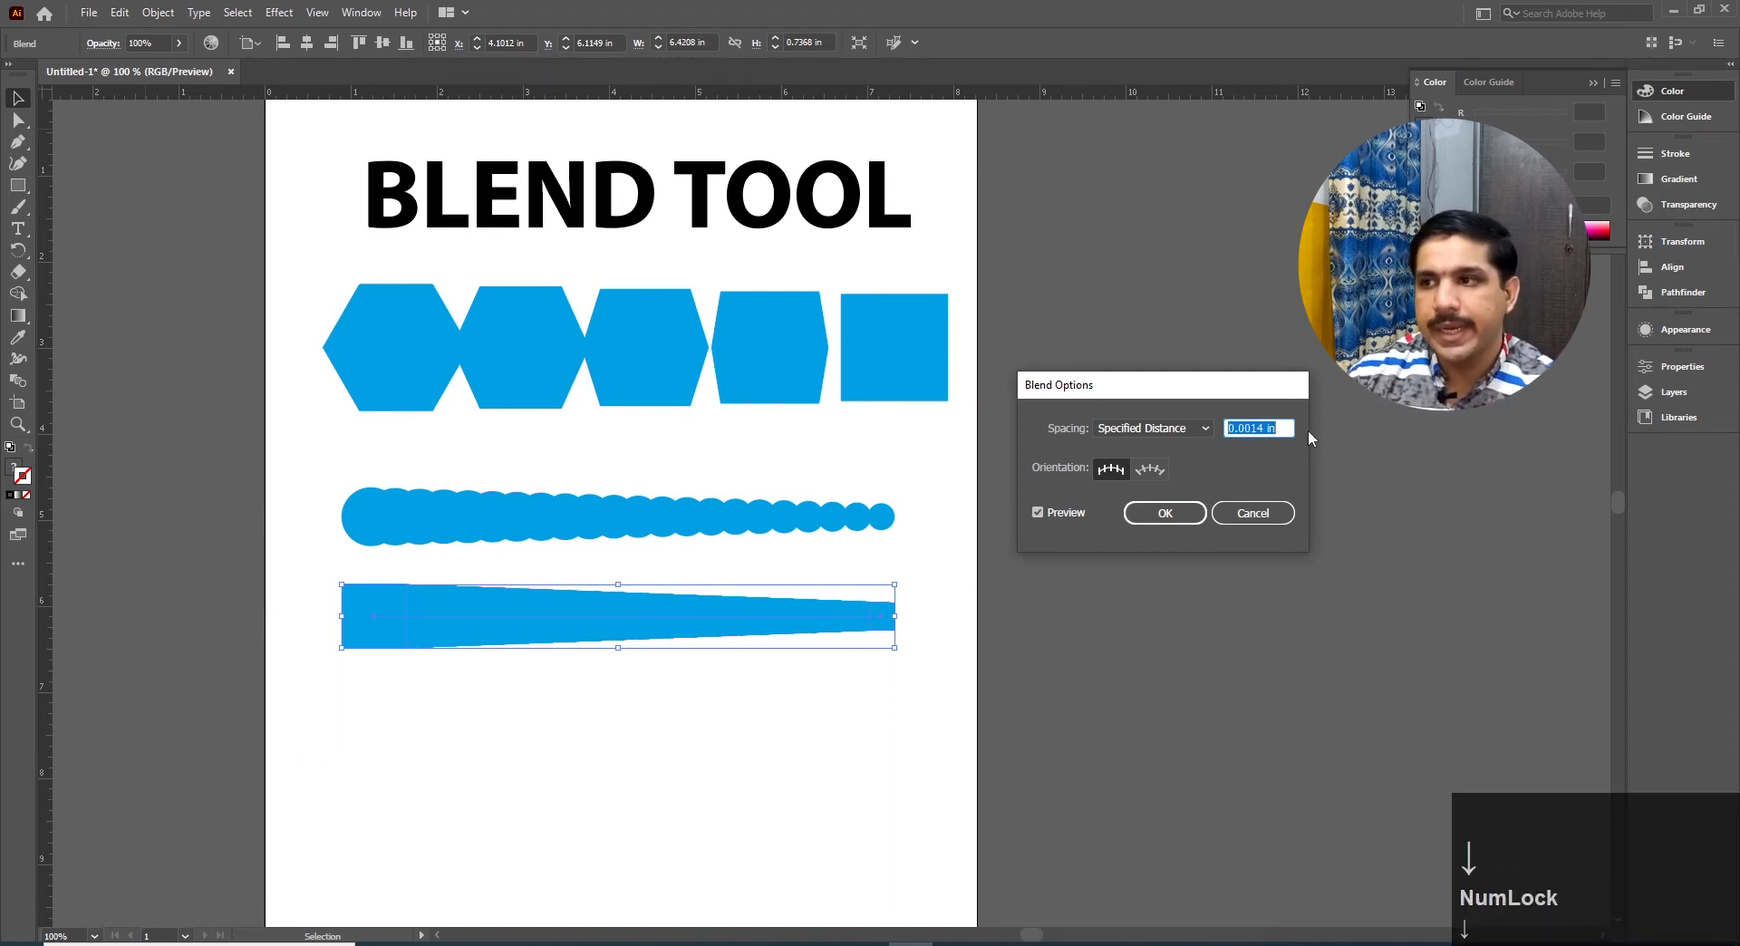
key("Up")
key("Down")
key("Up")
key("Up")
key("Up")
key("Up")
key("Up")
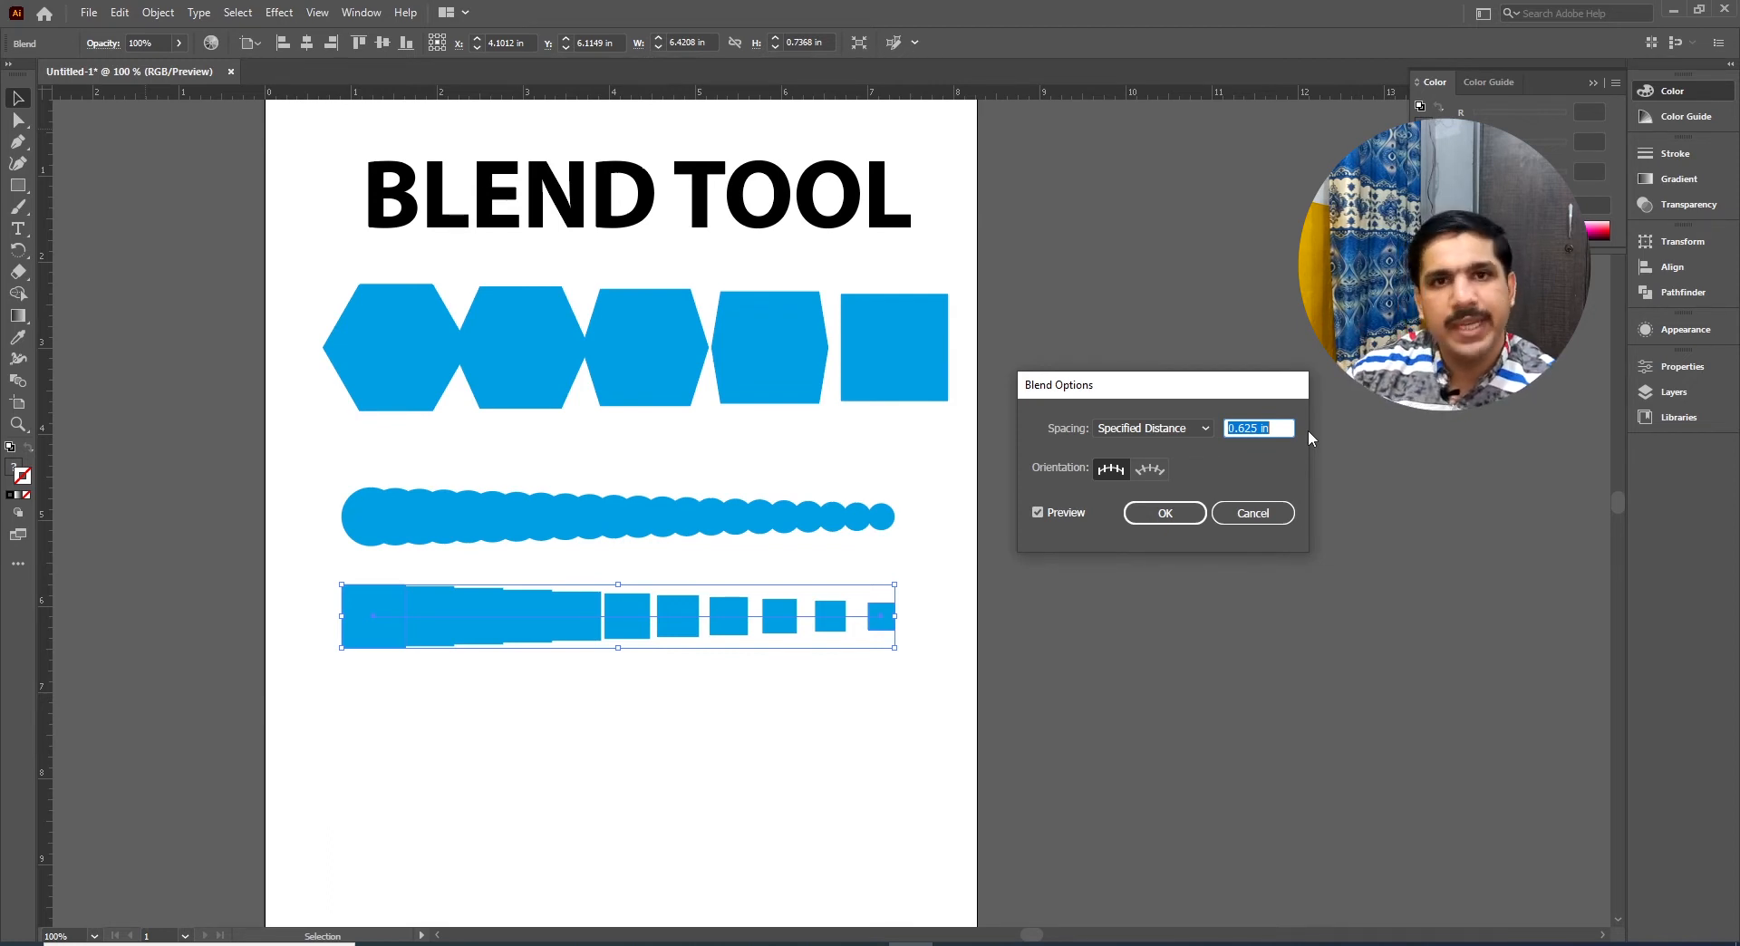
Preview the square blend with larger distances of 1.25 in and 1.625 in, and cancel the blend options
key("Up")
key("Up")
key("Up")
key("Up")
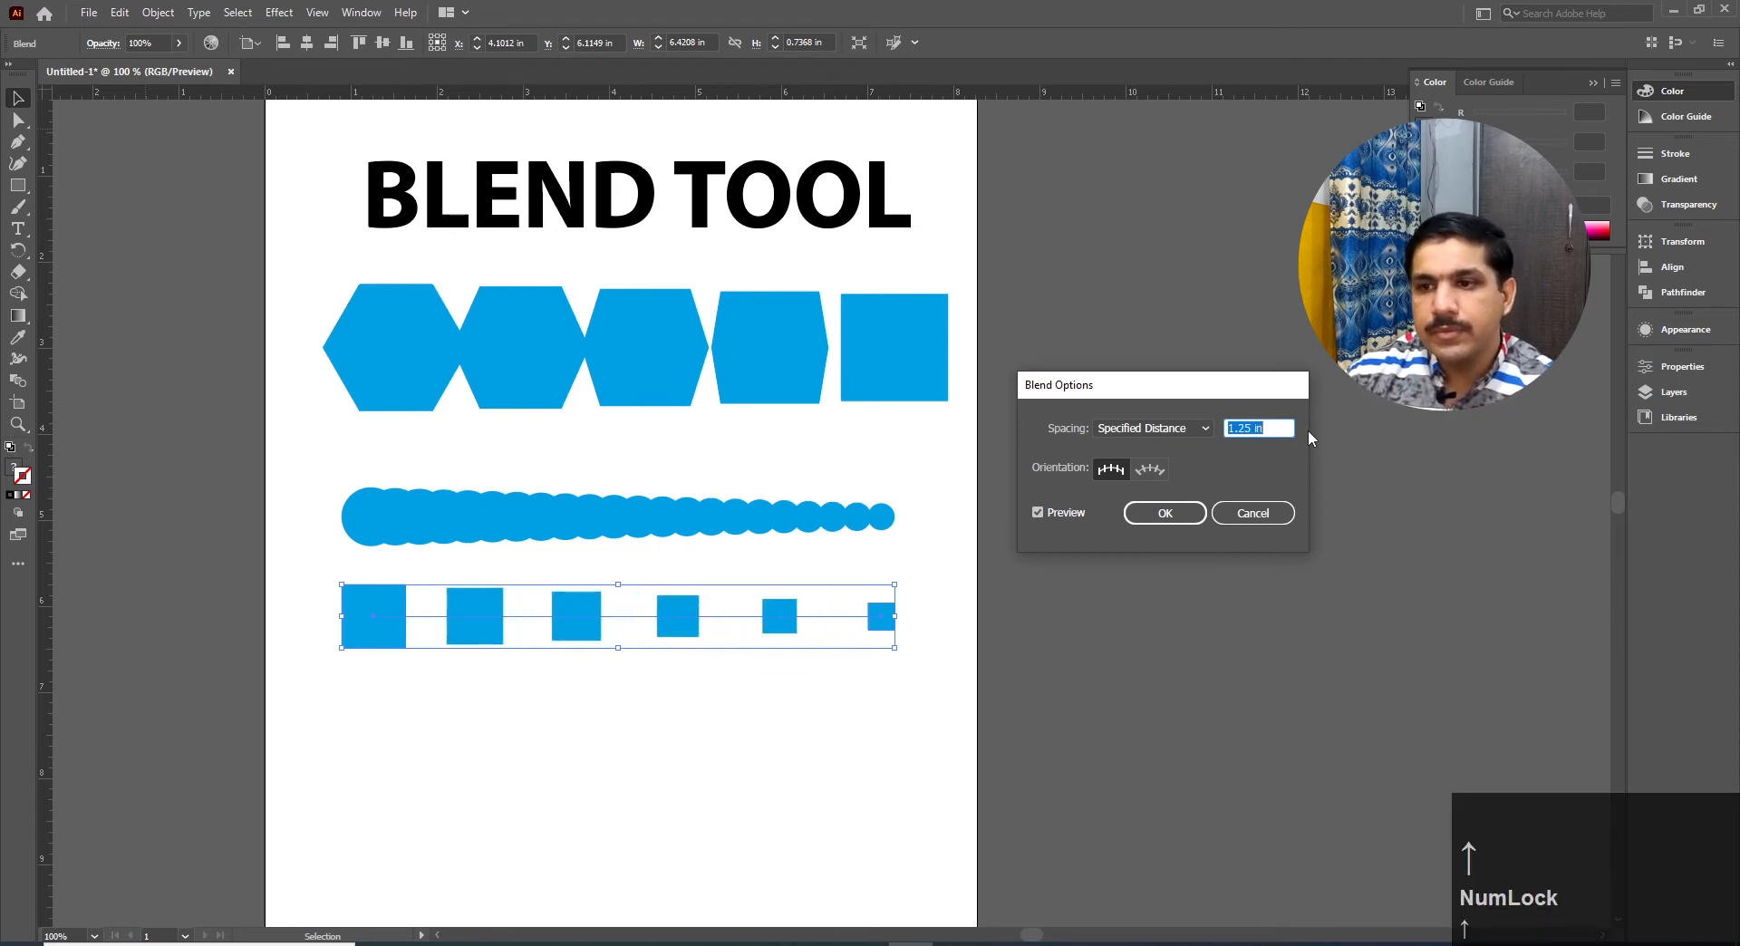
key("Up")
key("Up")
key("Up")
key("Up")
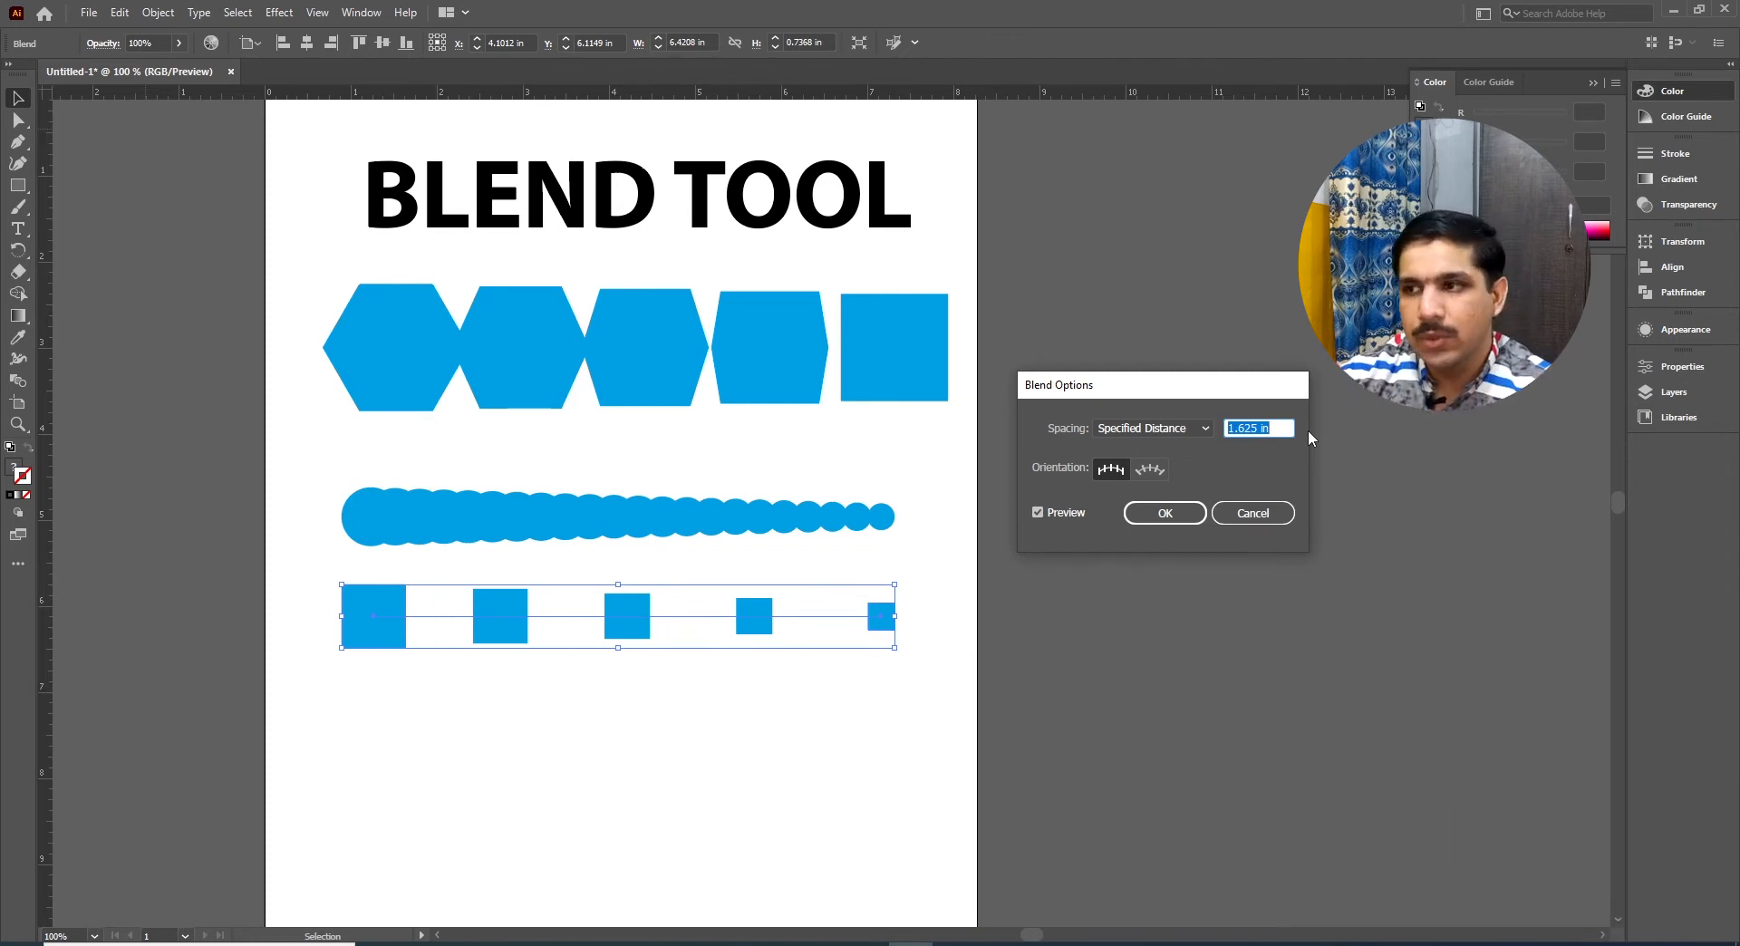
left_click(1278, 512)
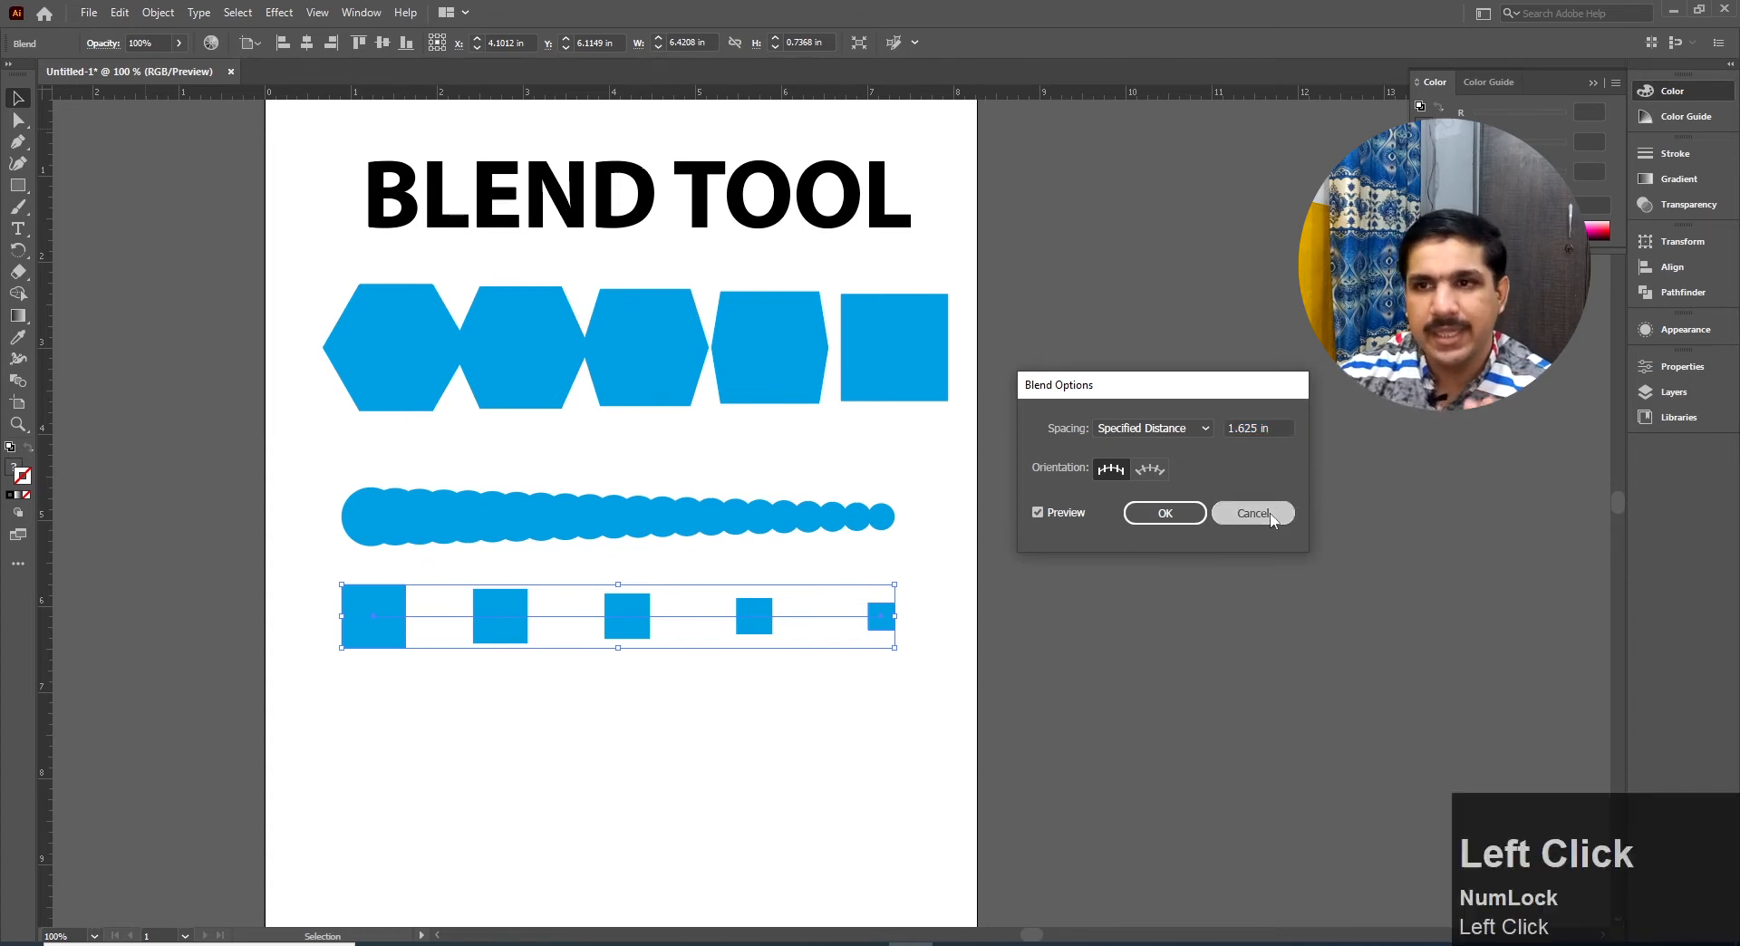
Hide and show the rulers again, and change the ruler units to points
right_click(449, 93)
left_click(450, 97)
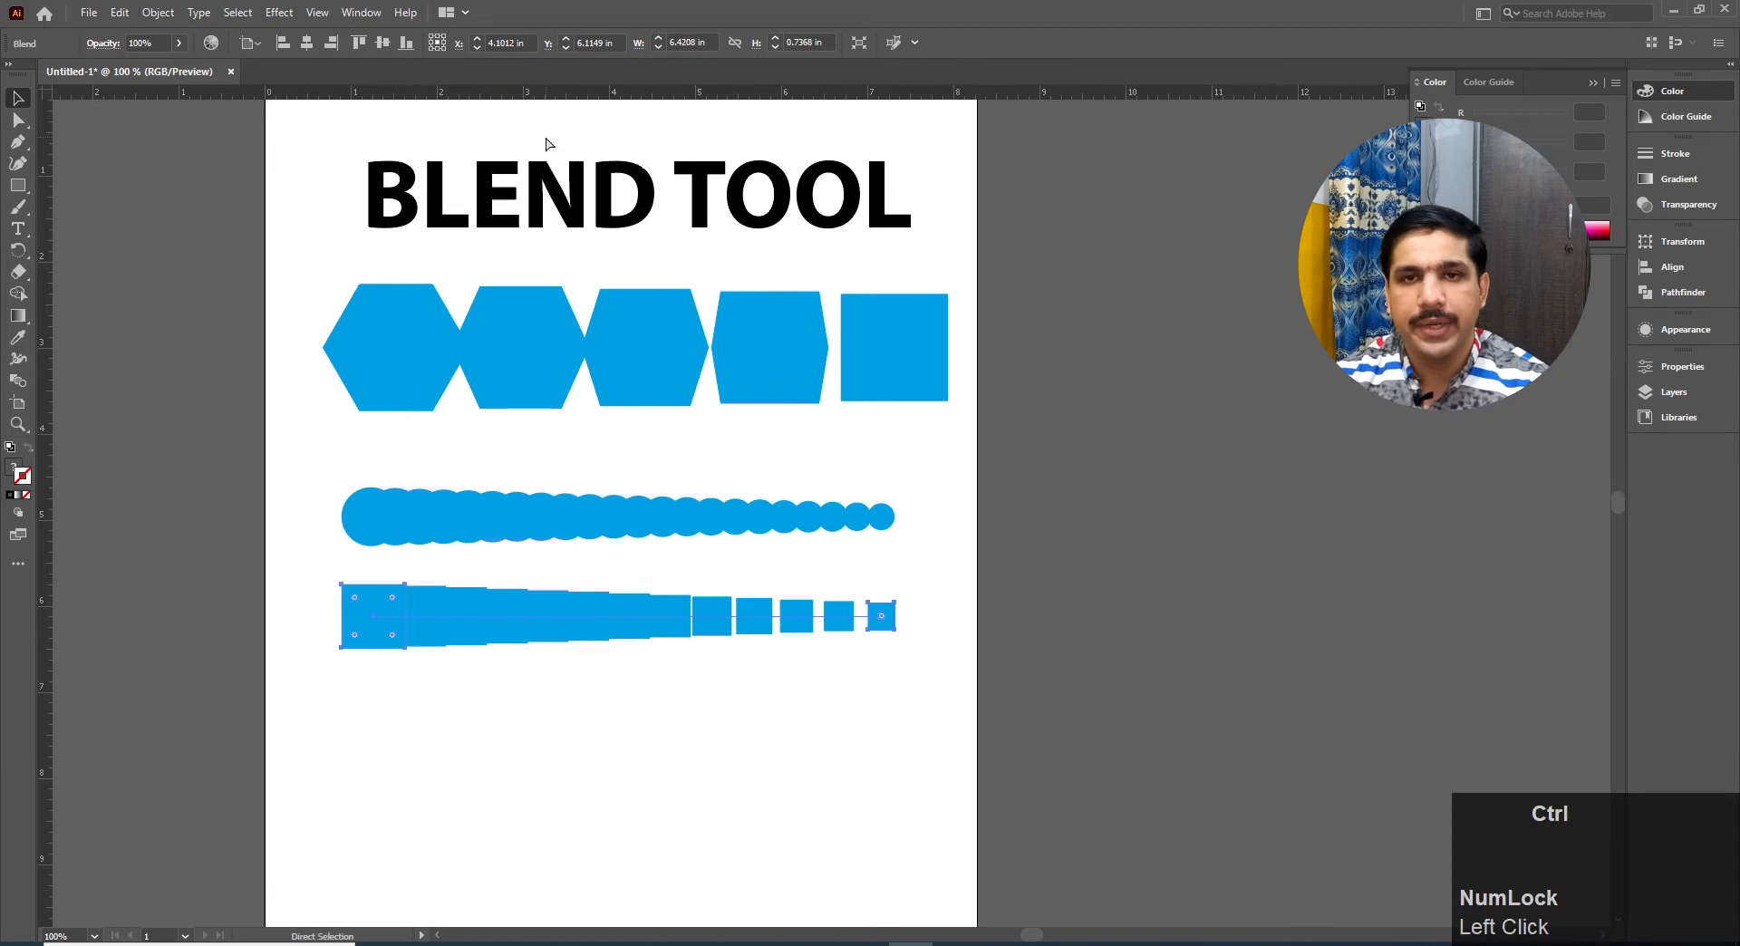
key("ctrl+r")
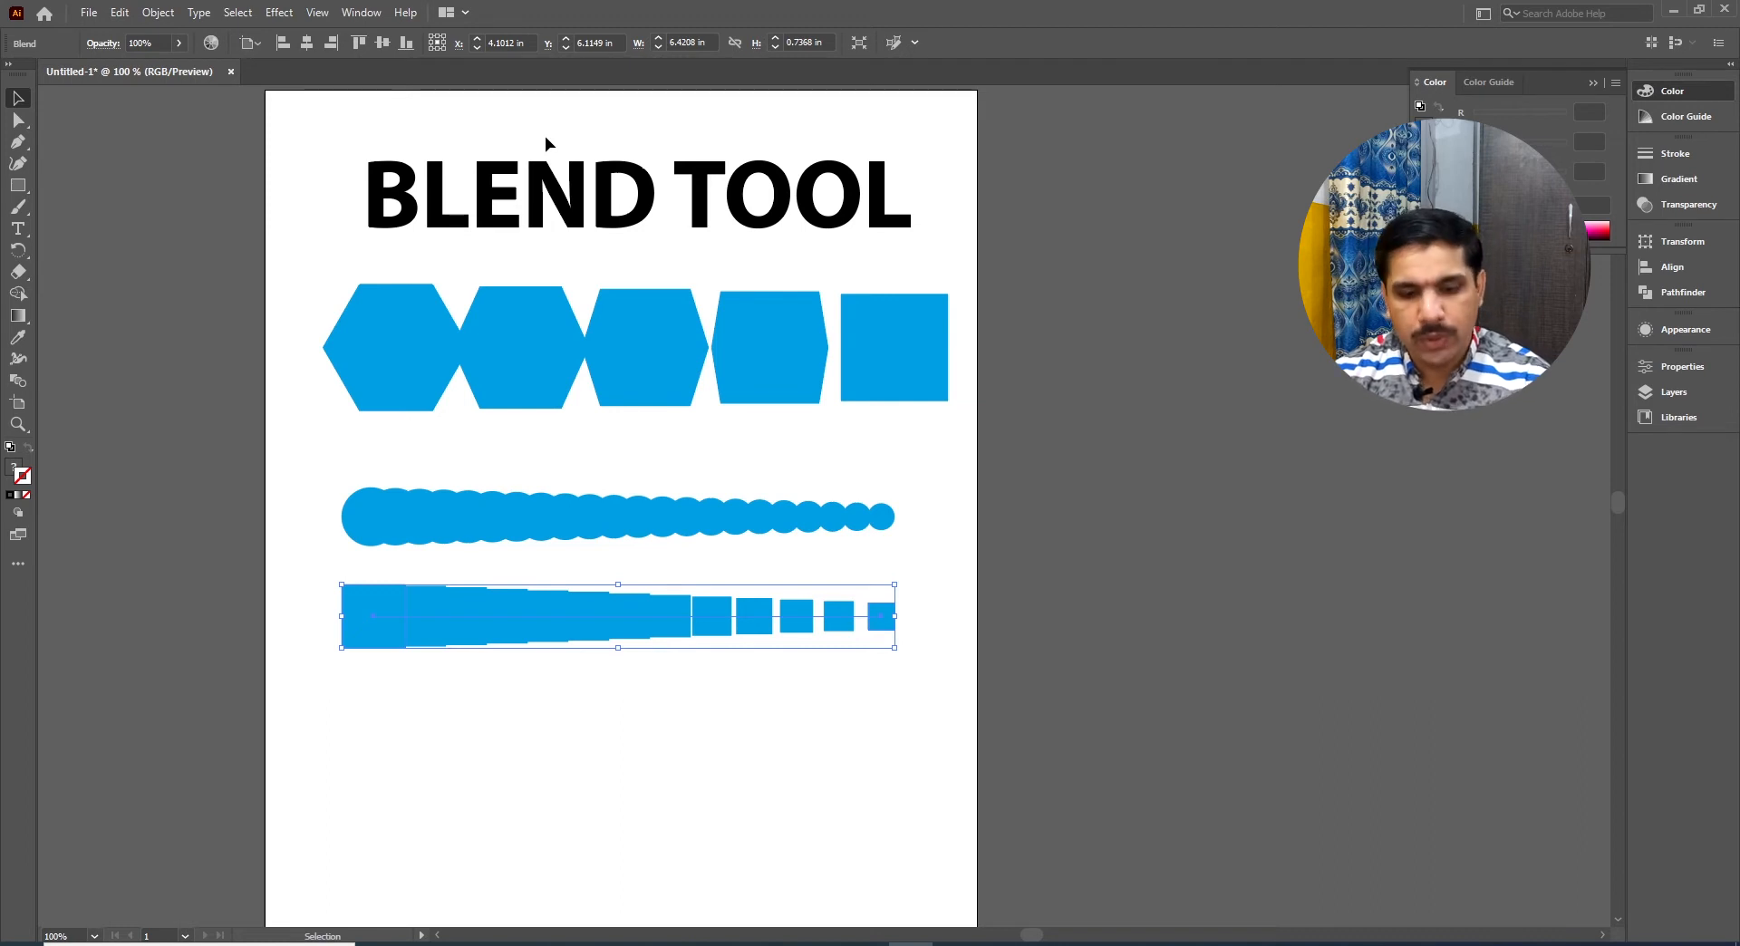
key("ctrl+r")
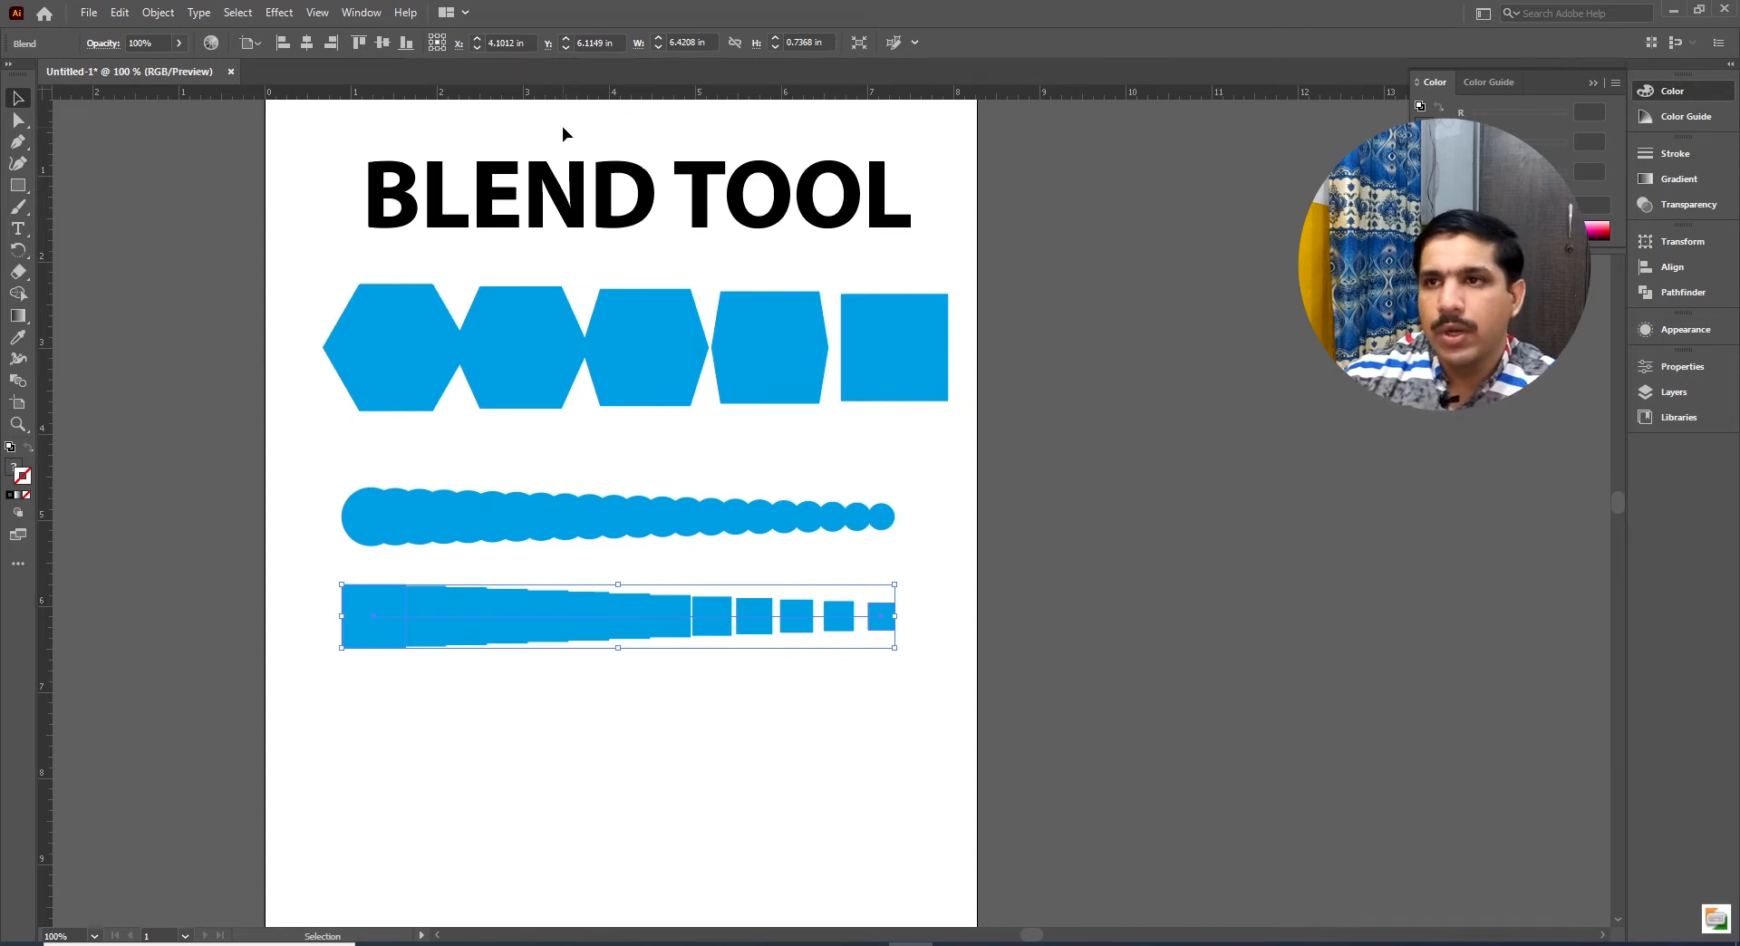
right_click(589, 93)
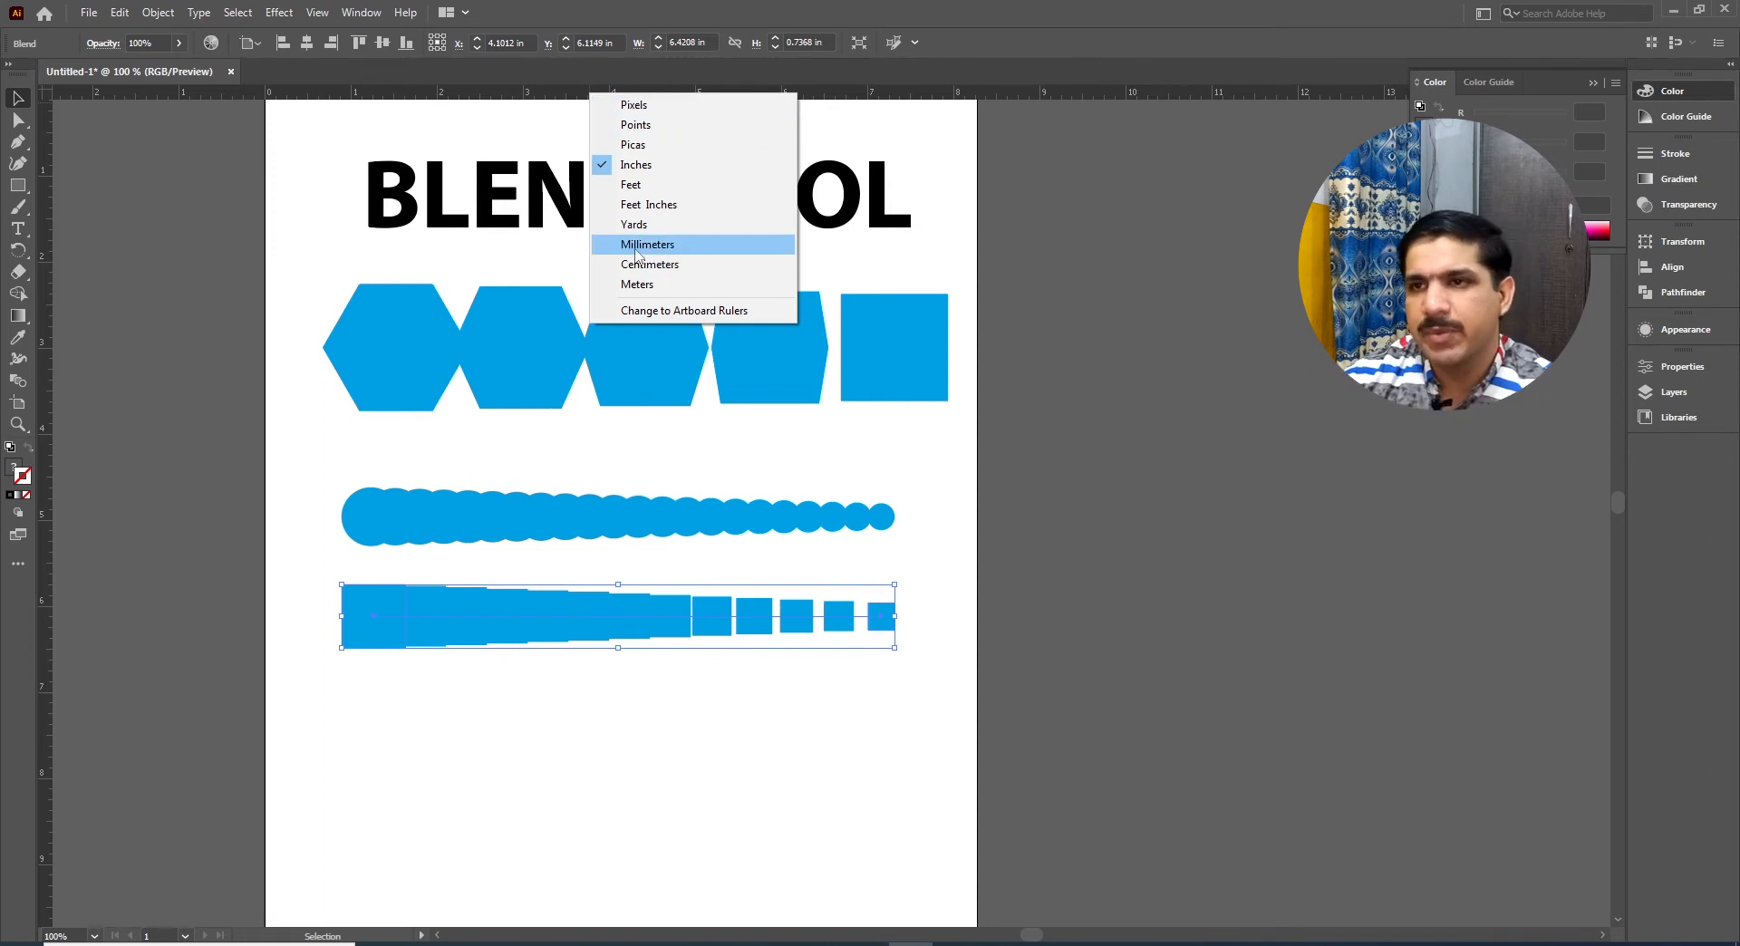
left_click(663, 124)
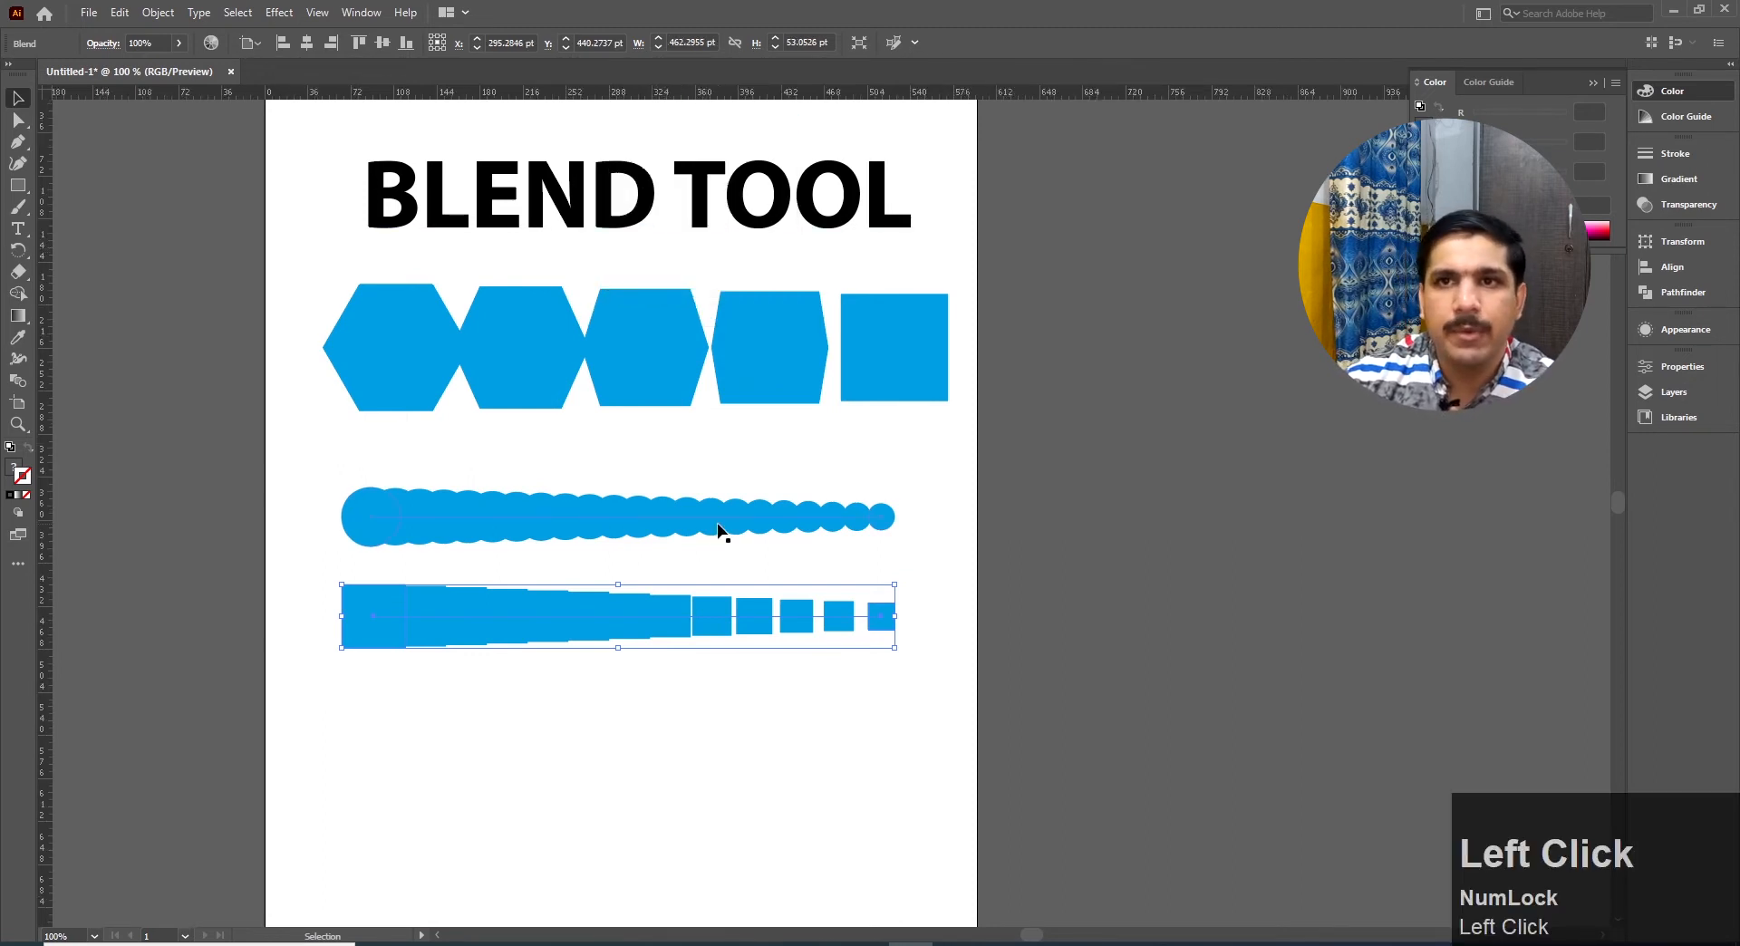
Reopen the square blend's Blend Options and switch its spacing to Specified Distance
left_click(158, 12)
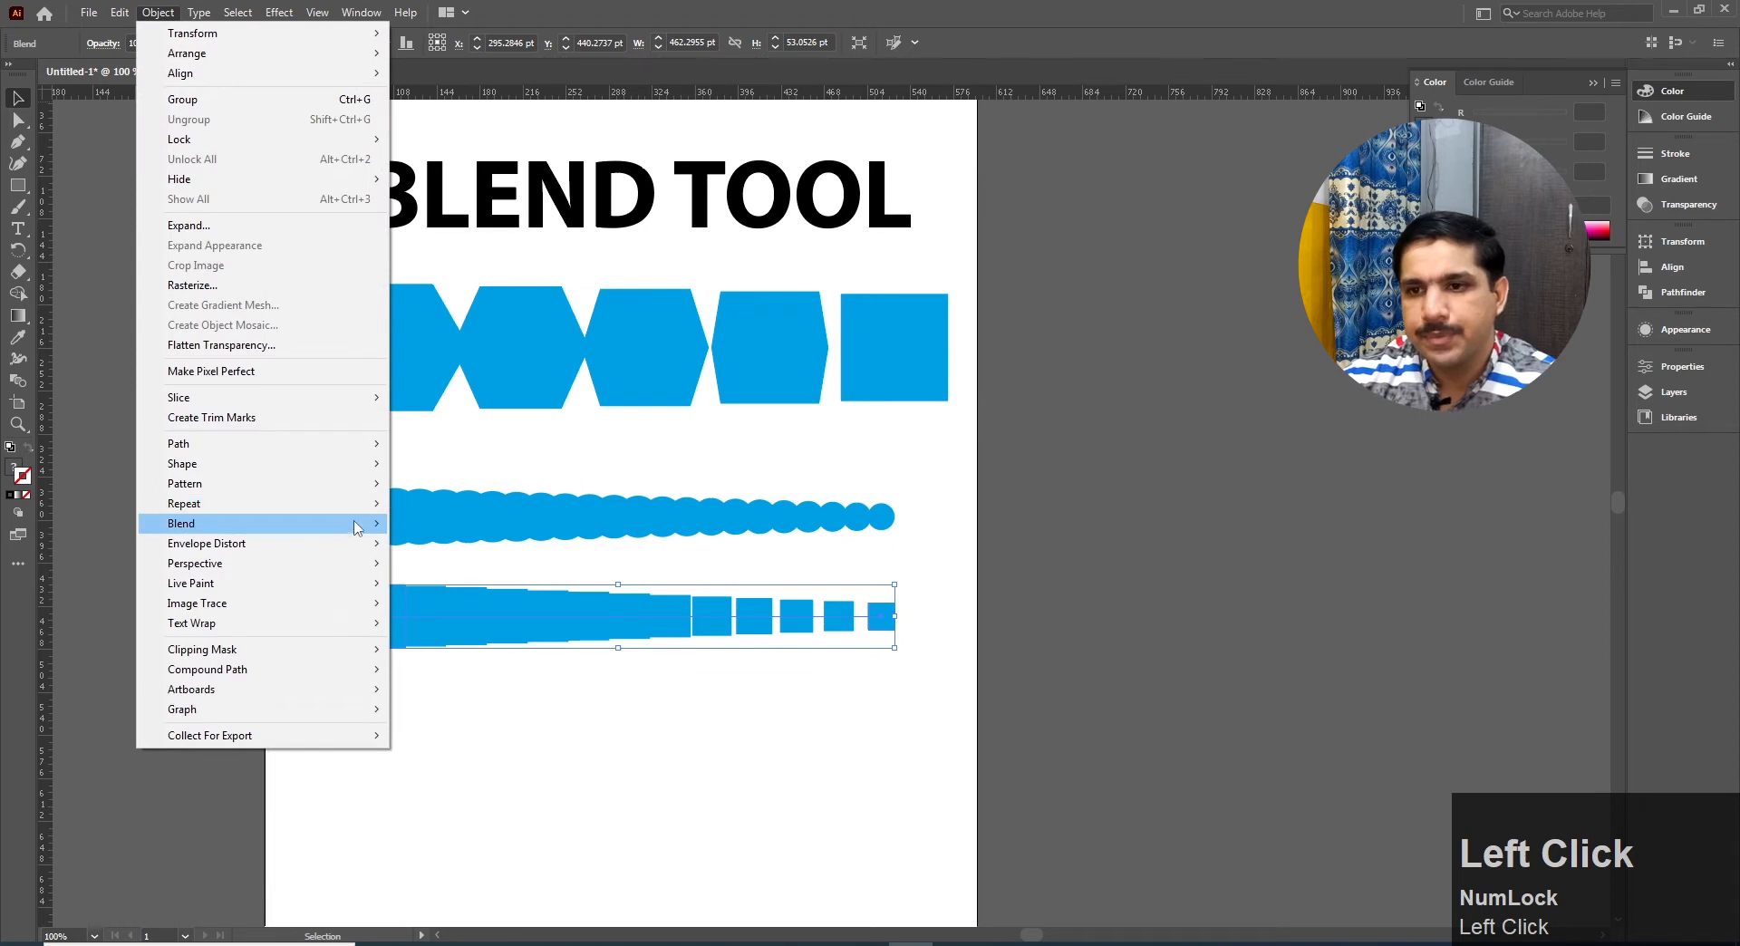
mouse_move(353, 532)
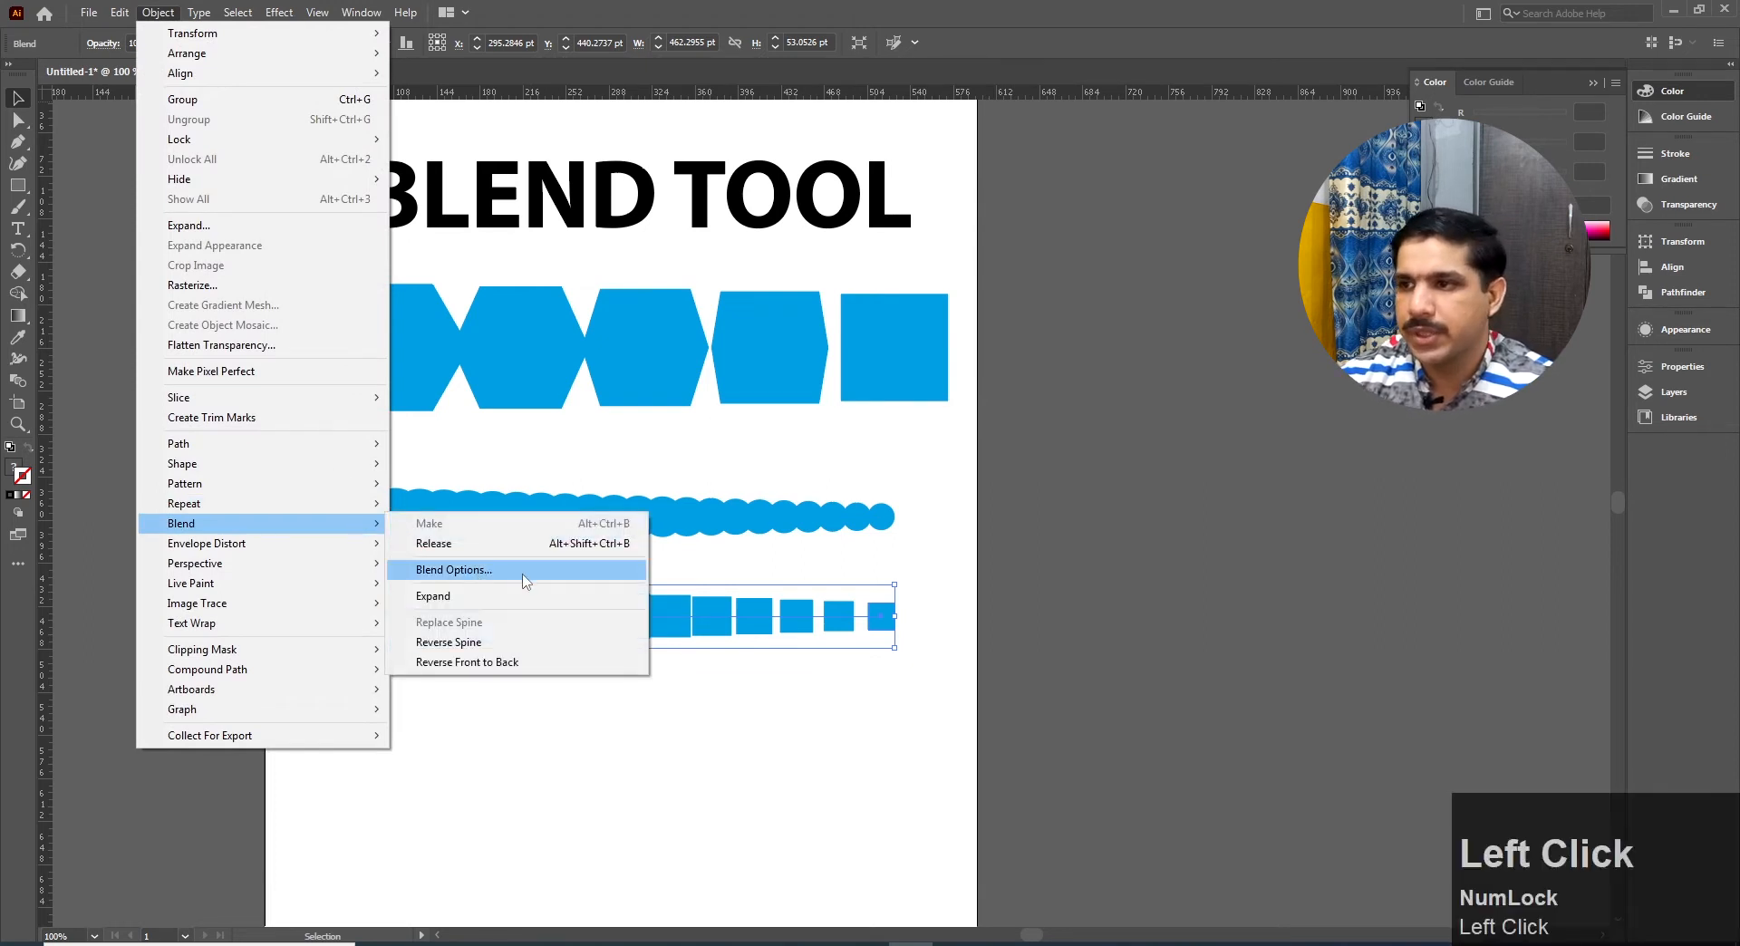
left_click(453, 570)
left_click(1173, 430)
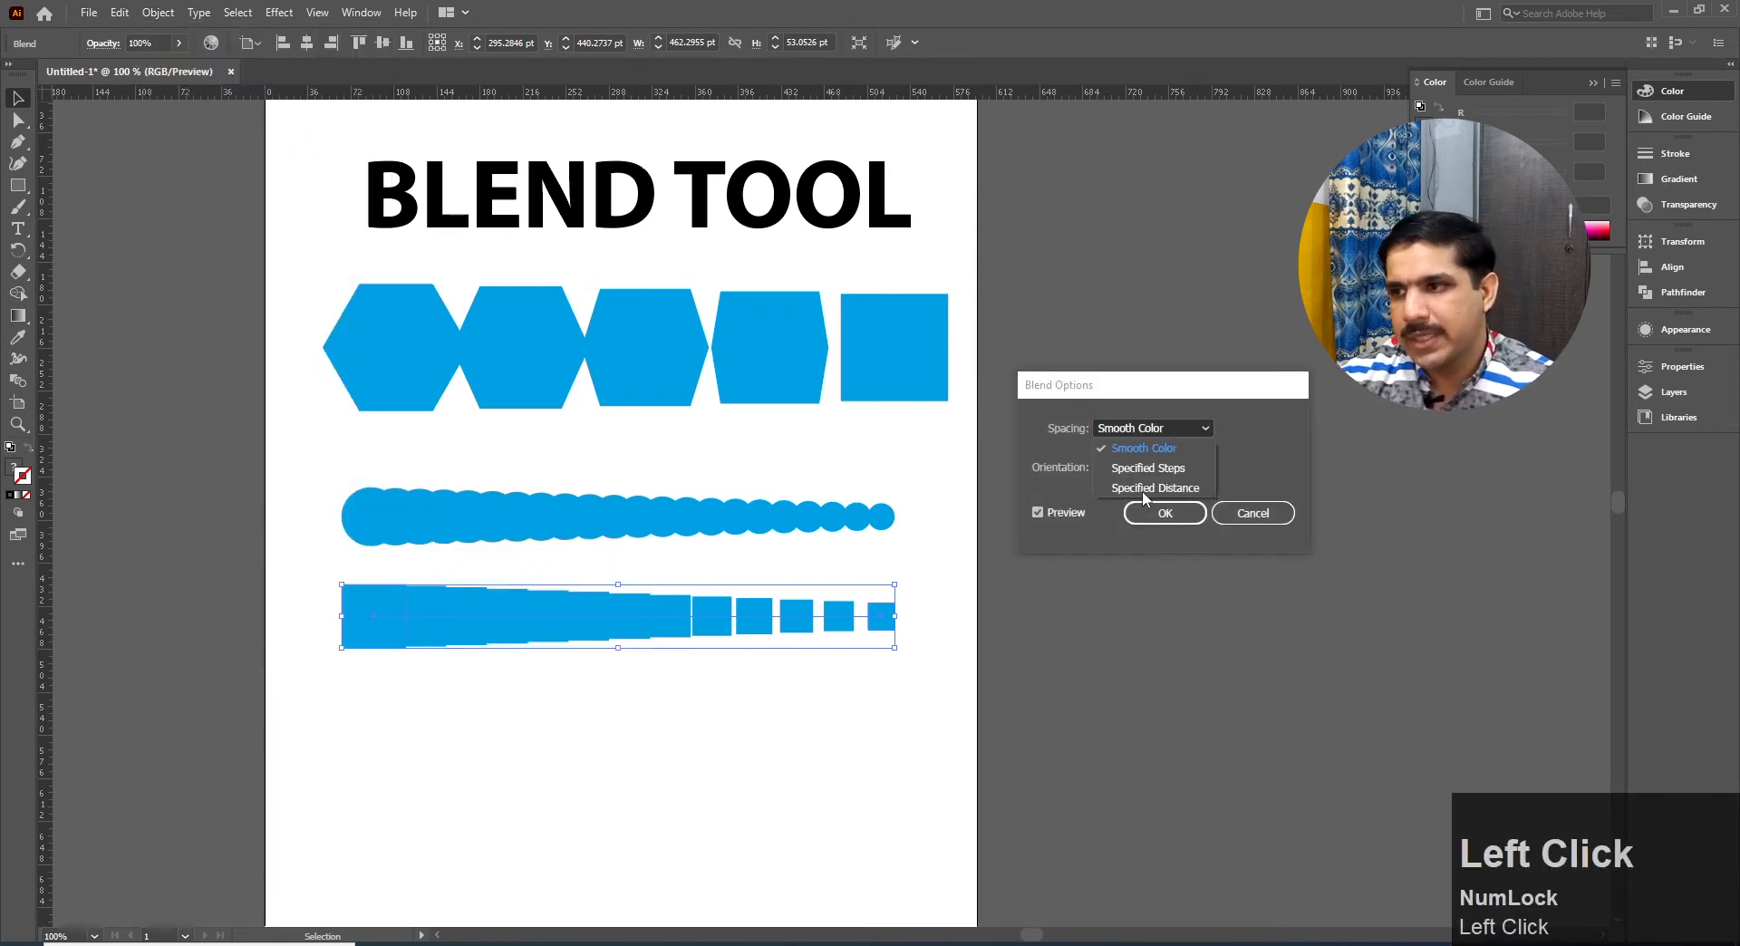
left_click(1129, 481)
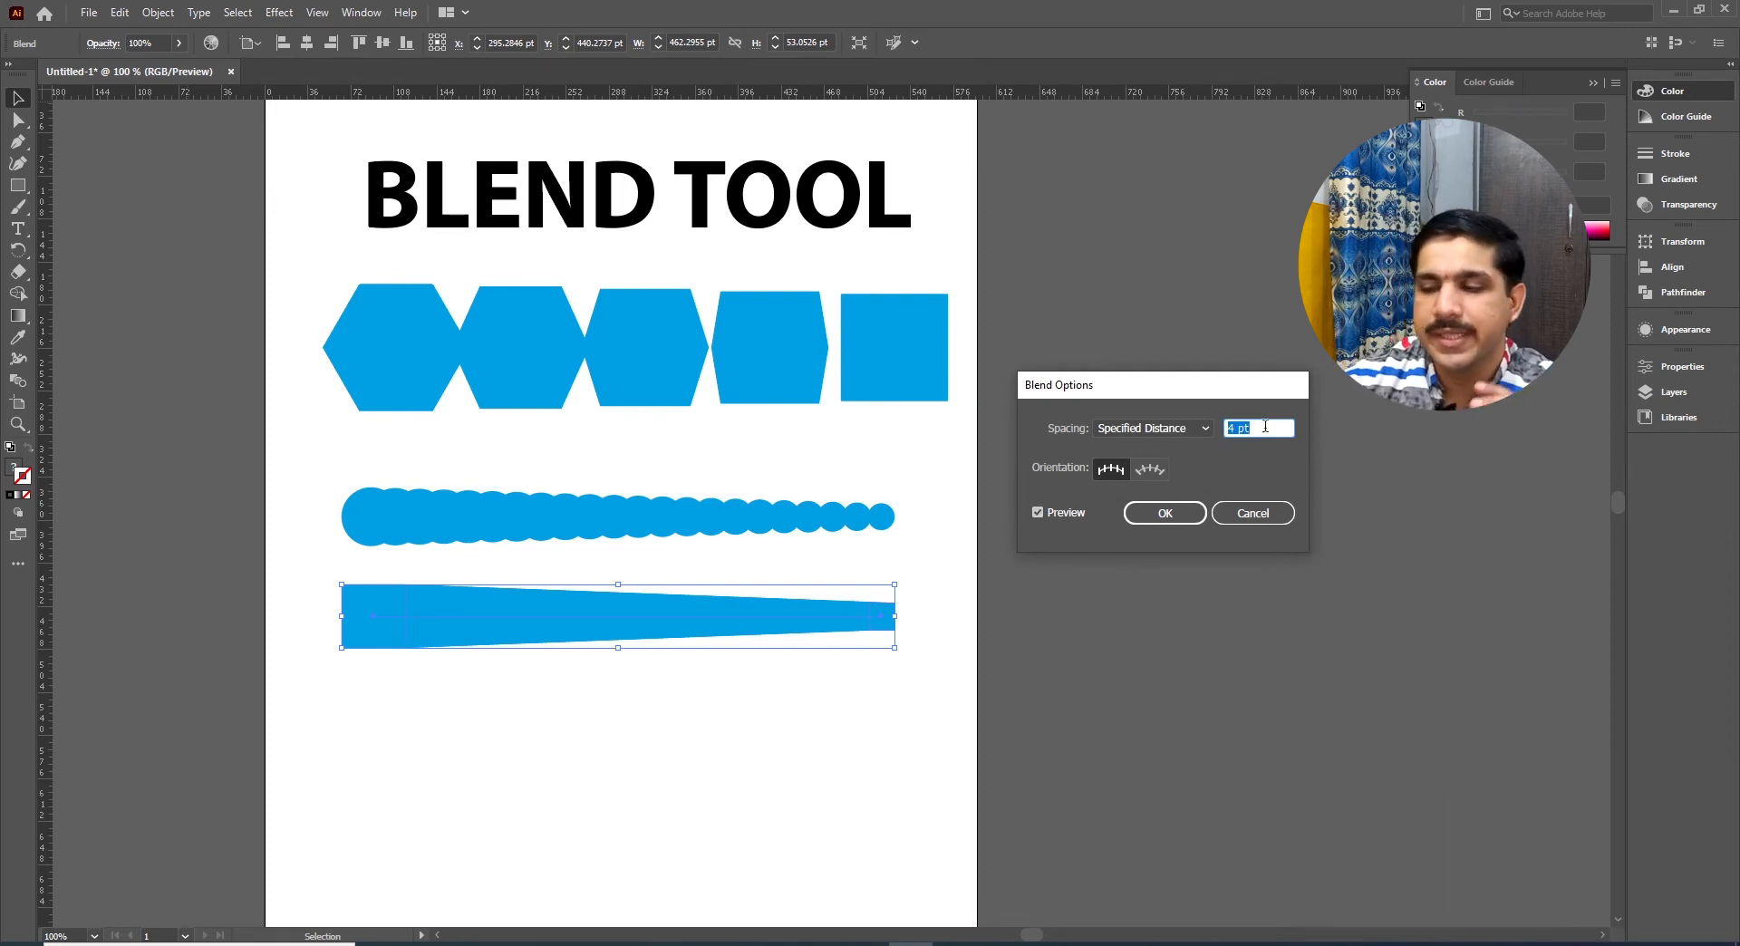
Raise the square blend's distance to 80 pt, apply the blend options and deselect the blend
key("Up")
key("Up")
key("Up")
key("Up")
key("Up")
key("Up")
key("Up")
key("Up")
key("Up")
key("Up")
key("Up")
key("Up")
key("Up")
key("Up")
key("Up")
key("Up")
key("Up")
key("Up")
key("Up")
key("Up")
key("Up")
key("Up")
key("Up")
key("Up")
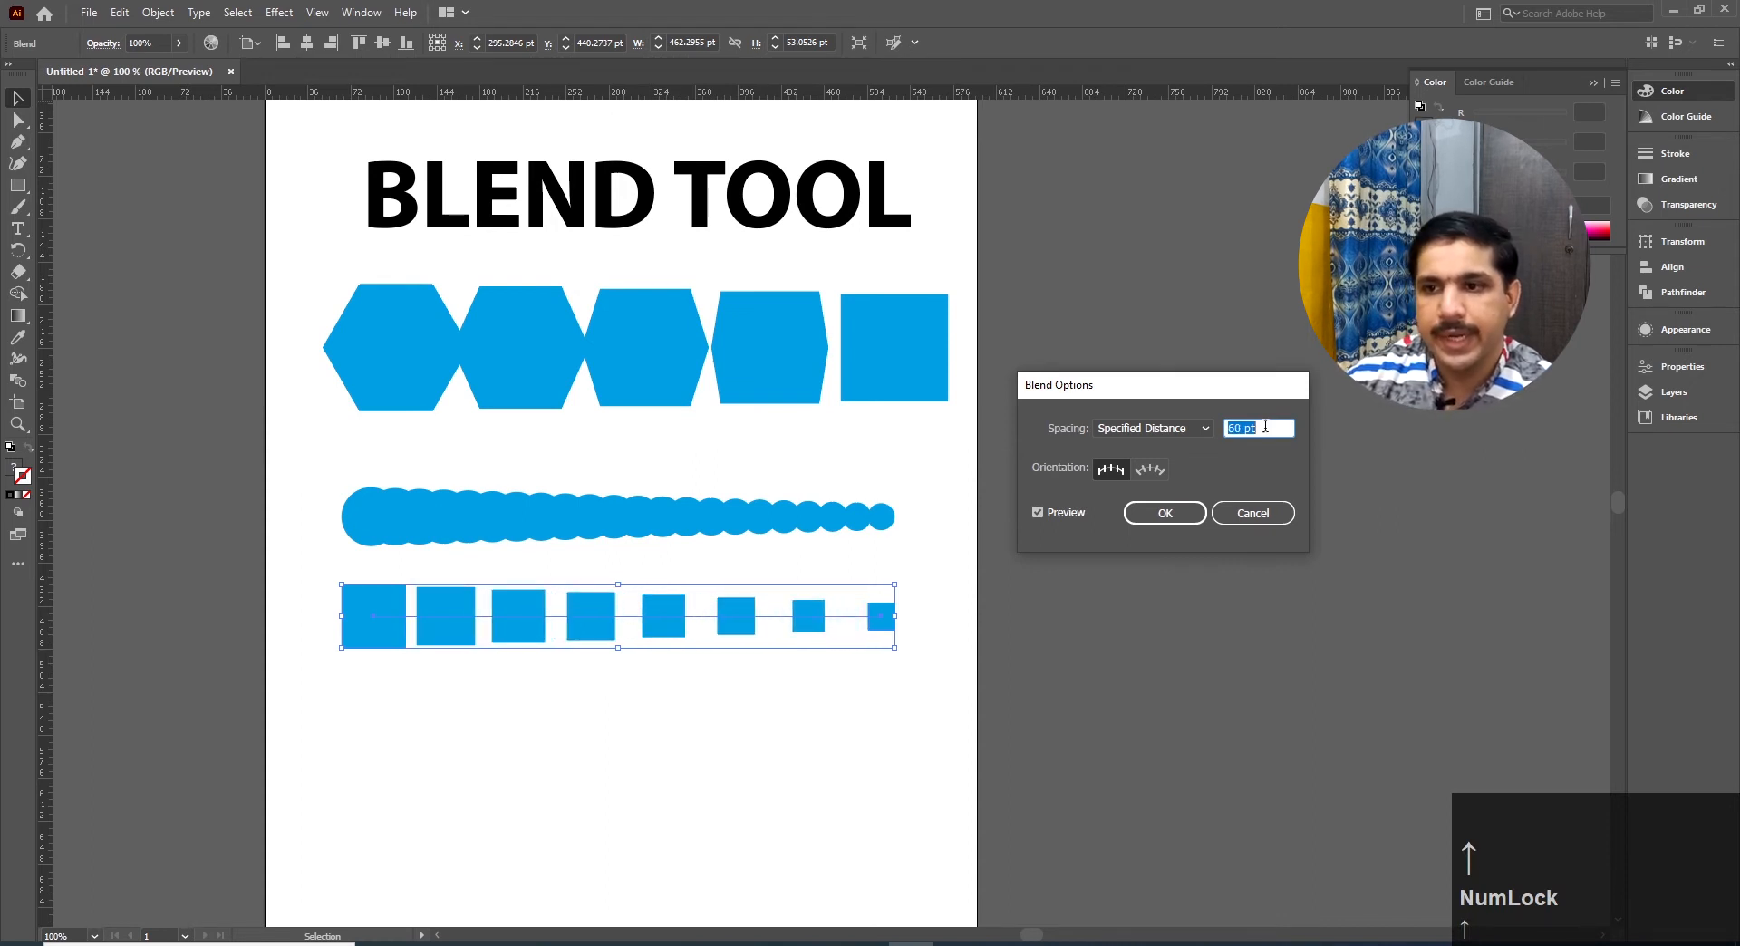
key("Up")
key("Up")
key("Up")
key("Up")
key("Up")
key("Up")
key("Up")
key("Up")
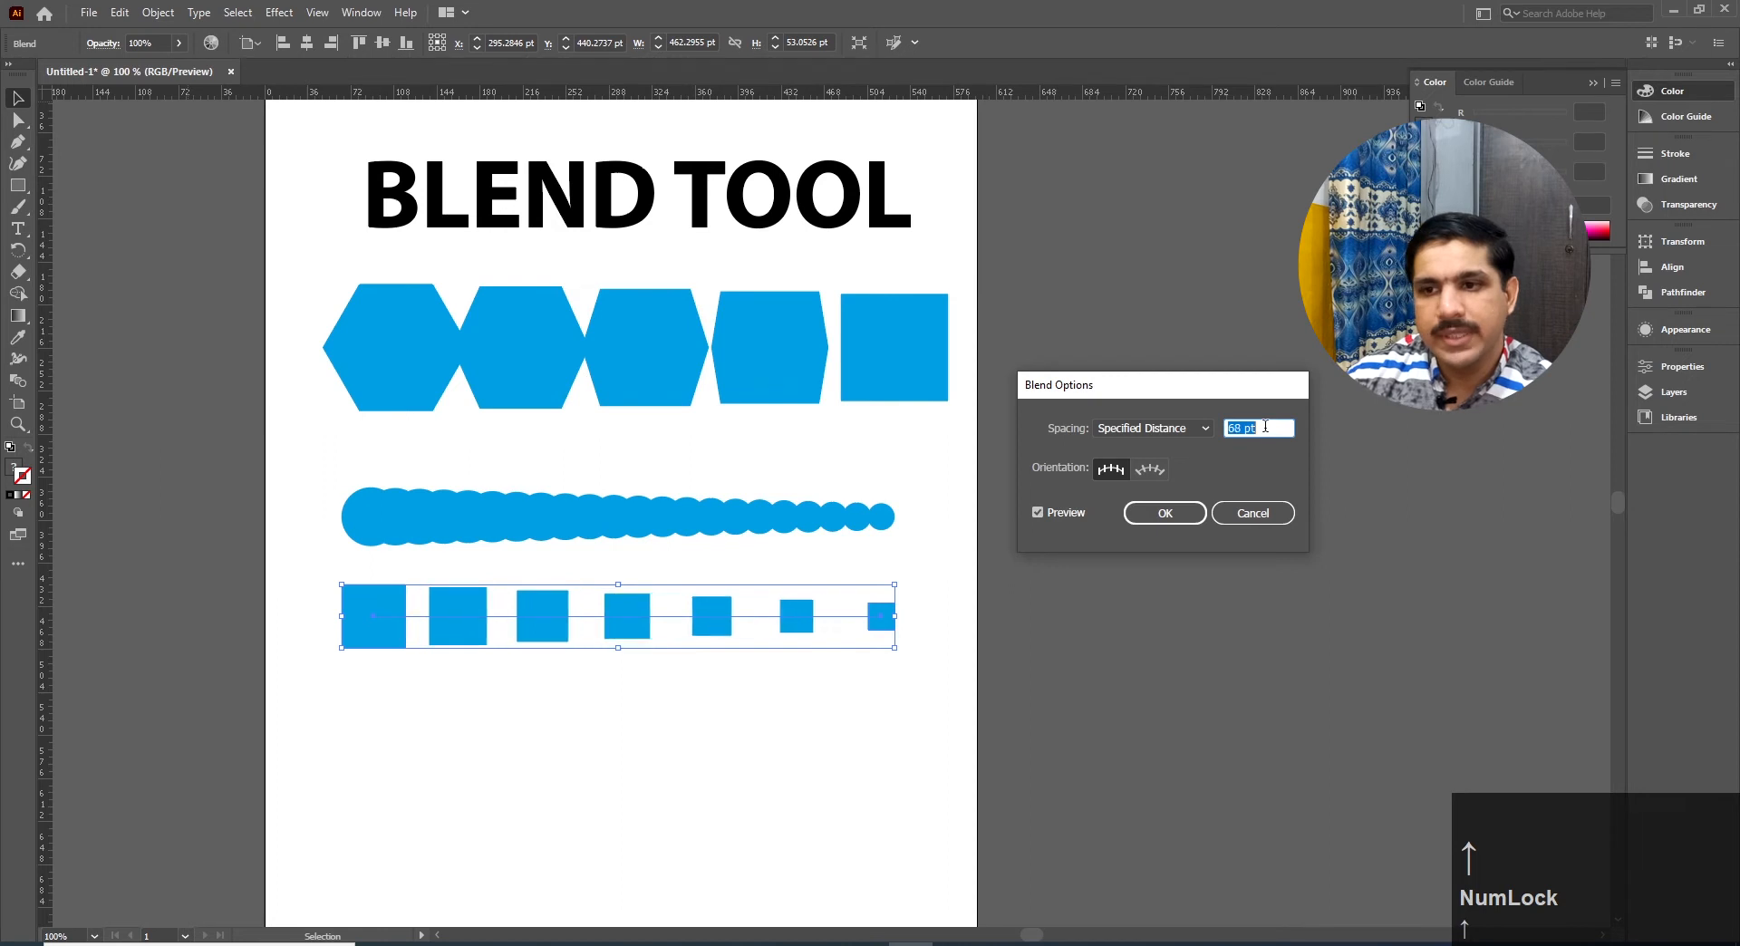
key("Up")
key("Up")
key("Up")
key("Up")
key("Up")
key("Up")
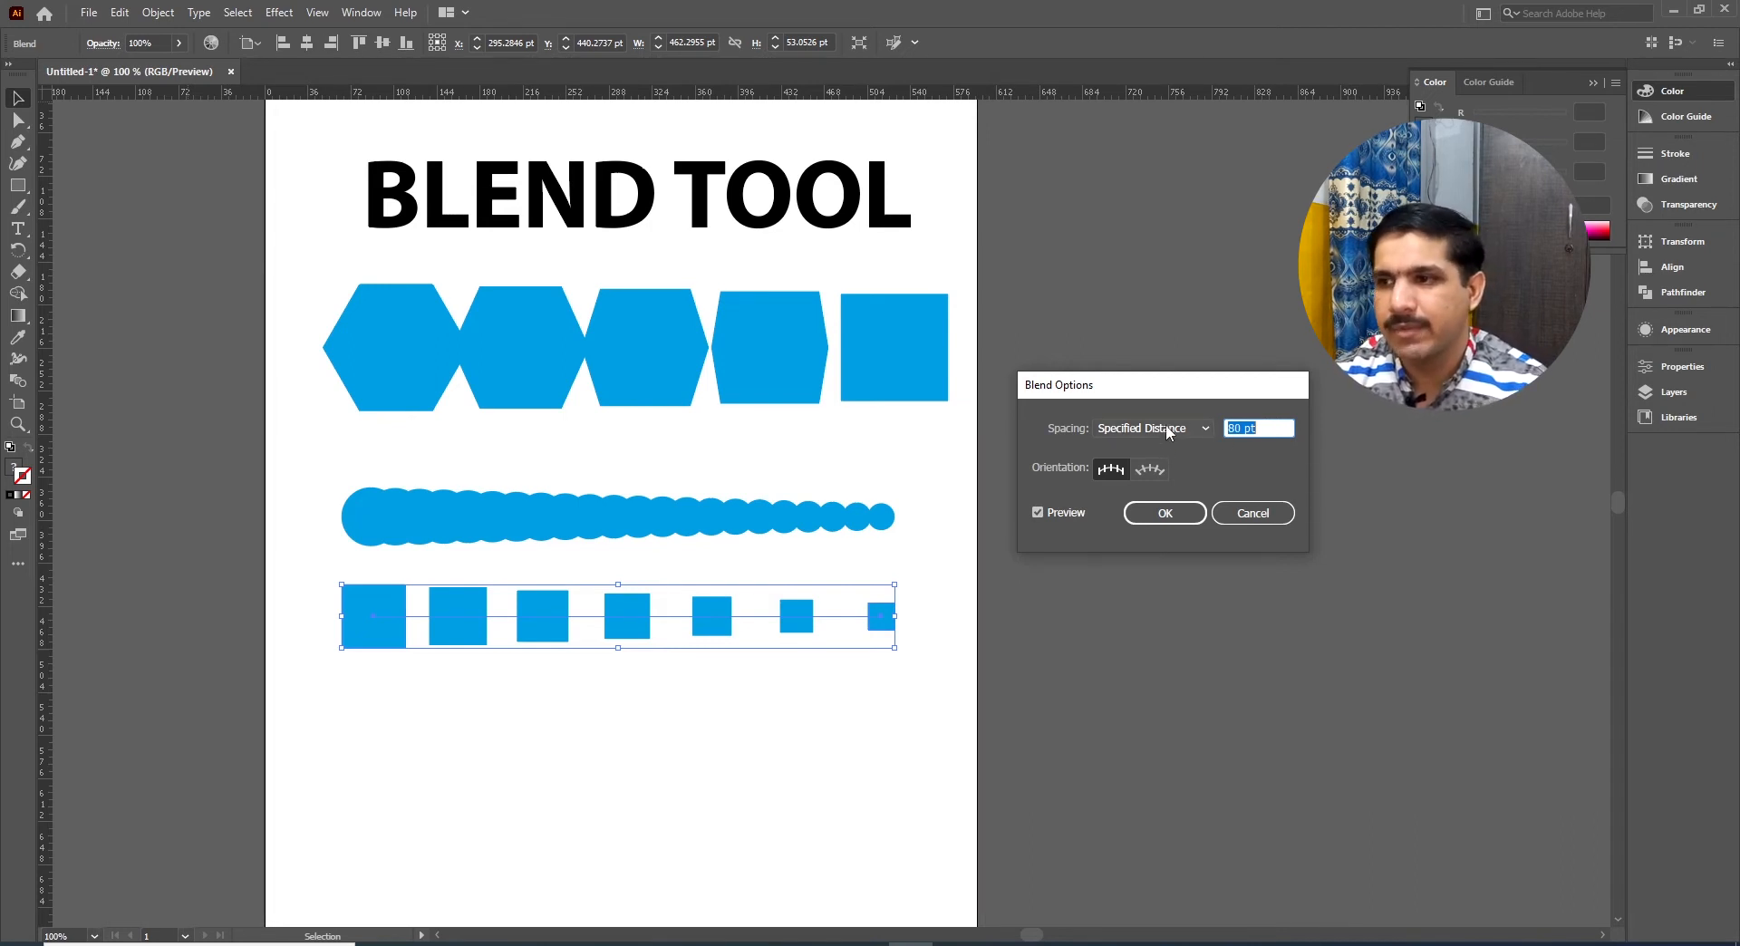
left_click(1165, 514)
left_click(758, 705)
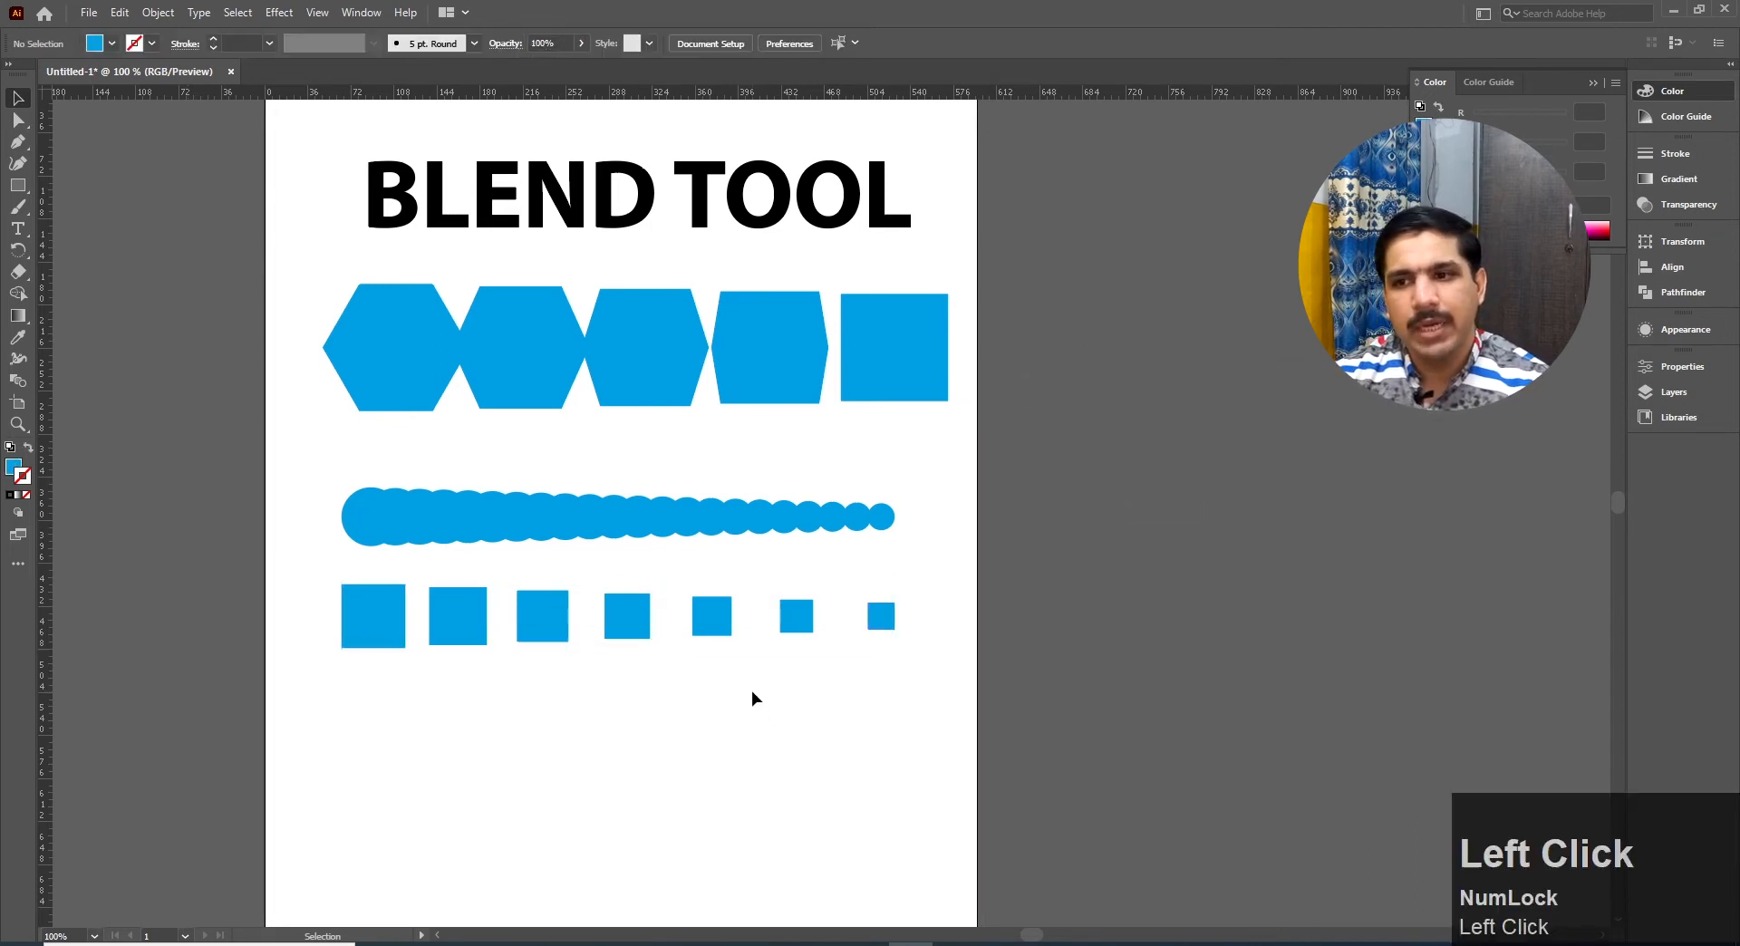
Move the square blend off the artboard onto the empty canvas to its right
left_click(622, 616)
left_click_drag(488, 623, 1171, 617)
left_click(413, 538)
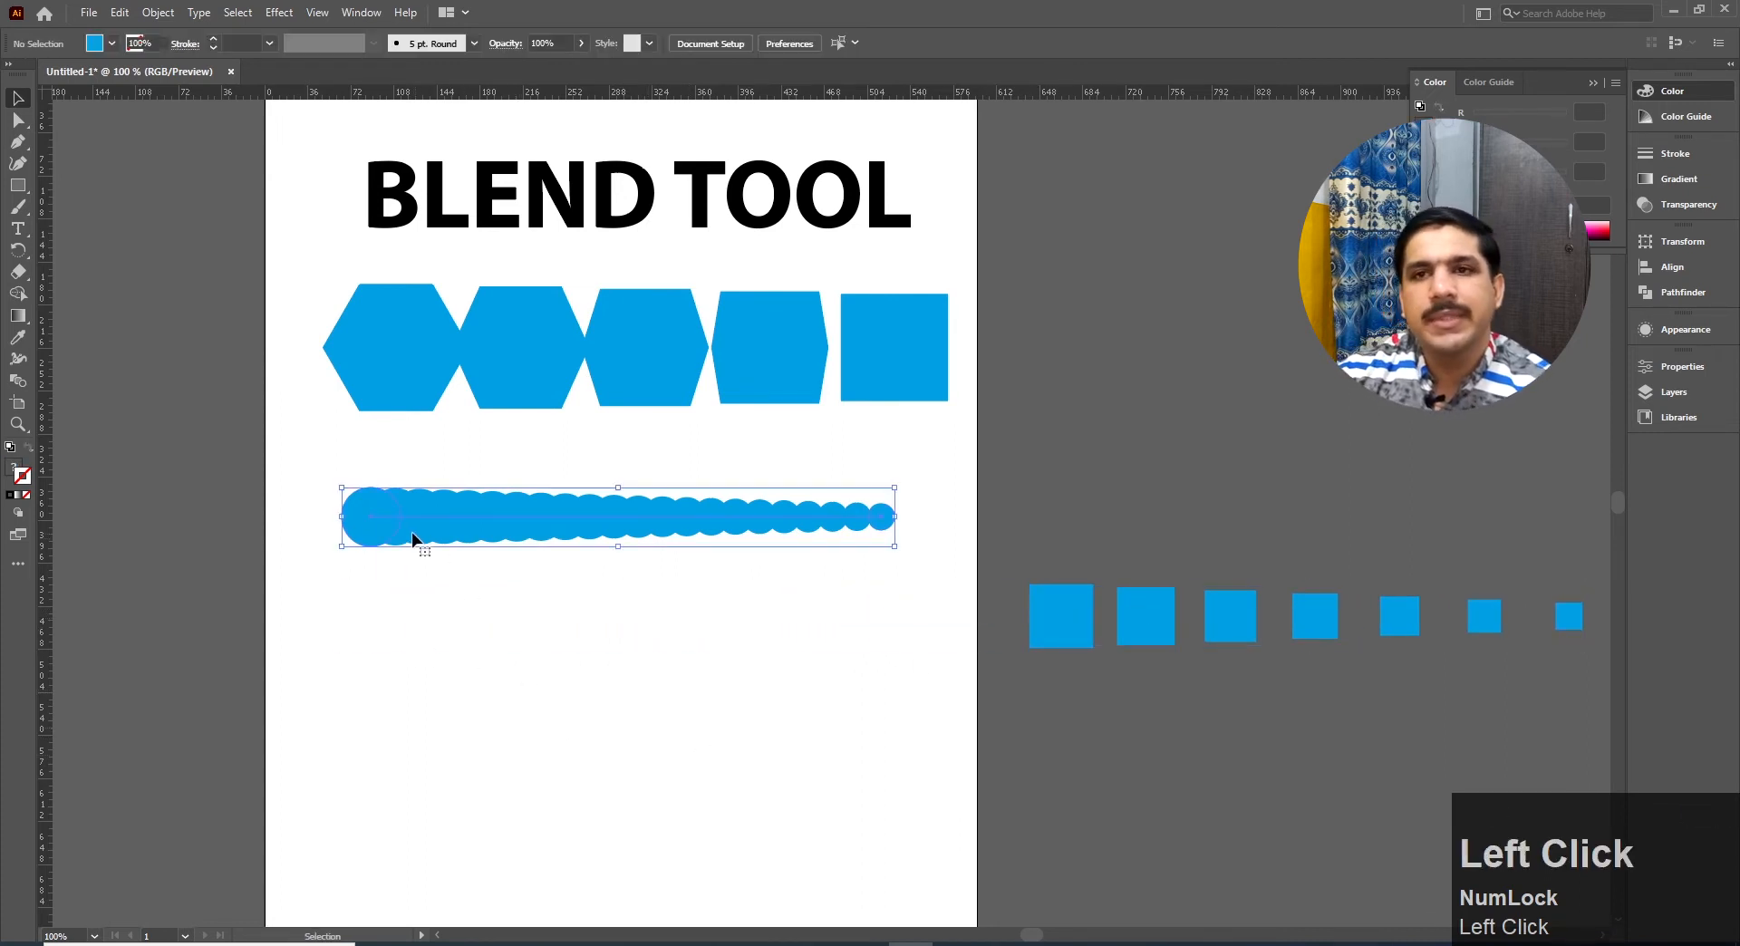
left_click(439, 597)
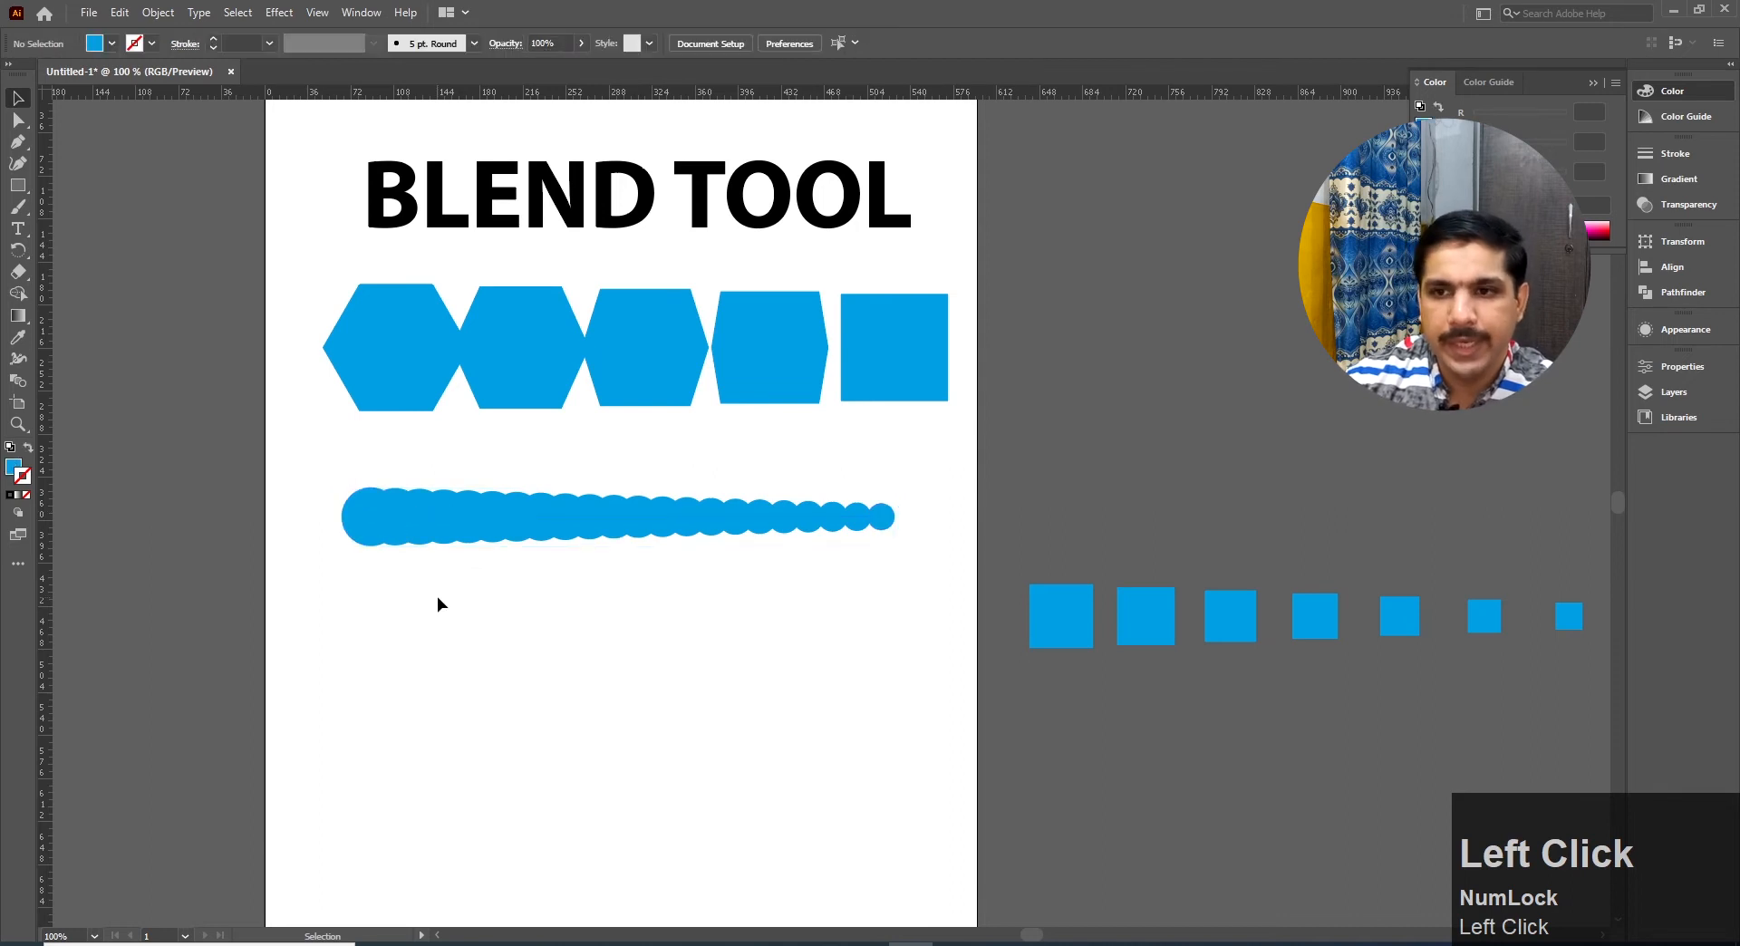
Try a red fill on only the large end circle of the circle blend, using Direct Selection
left_click(377, 520)
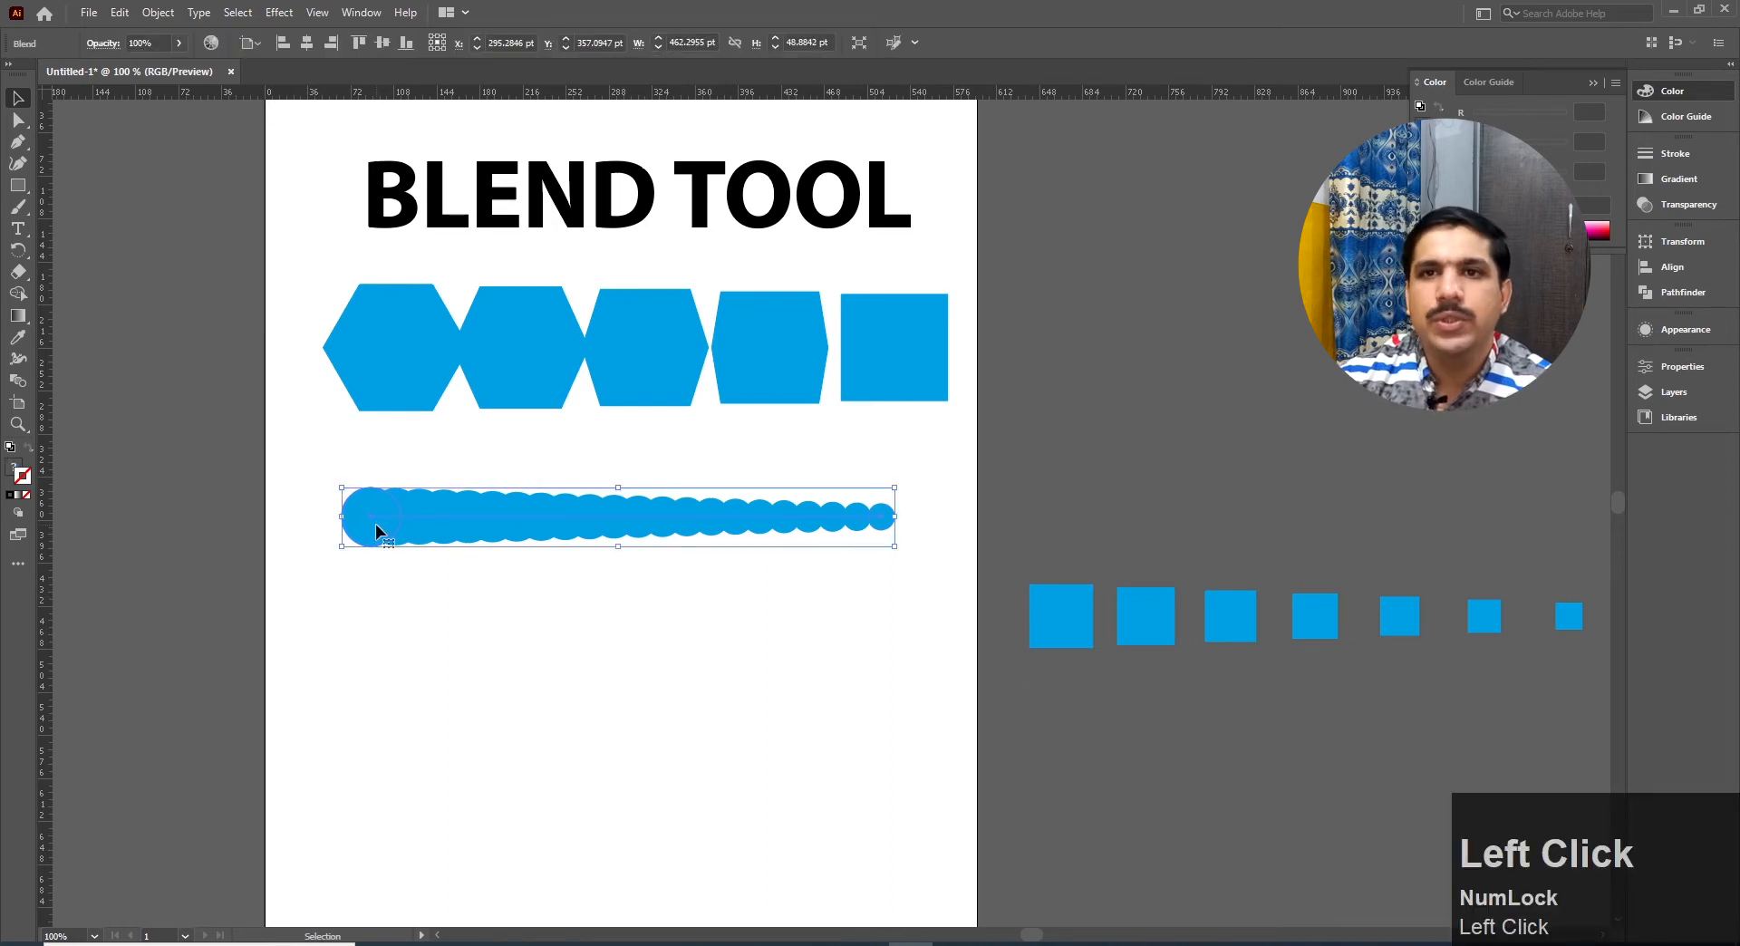
left_click(387, 591)
left_click(19, 121)
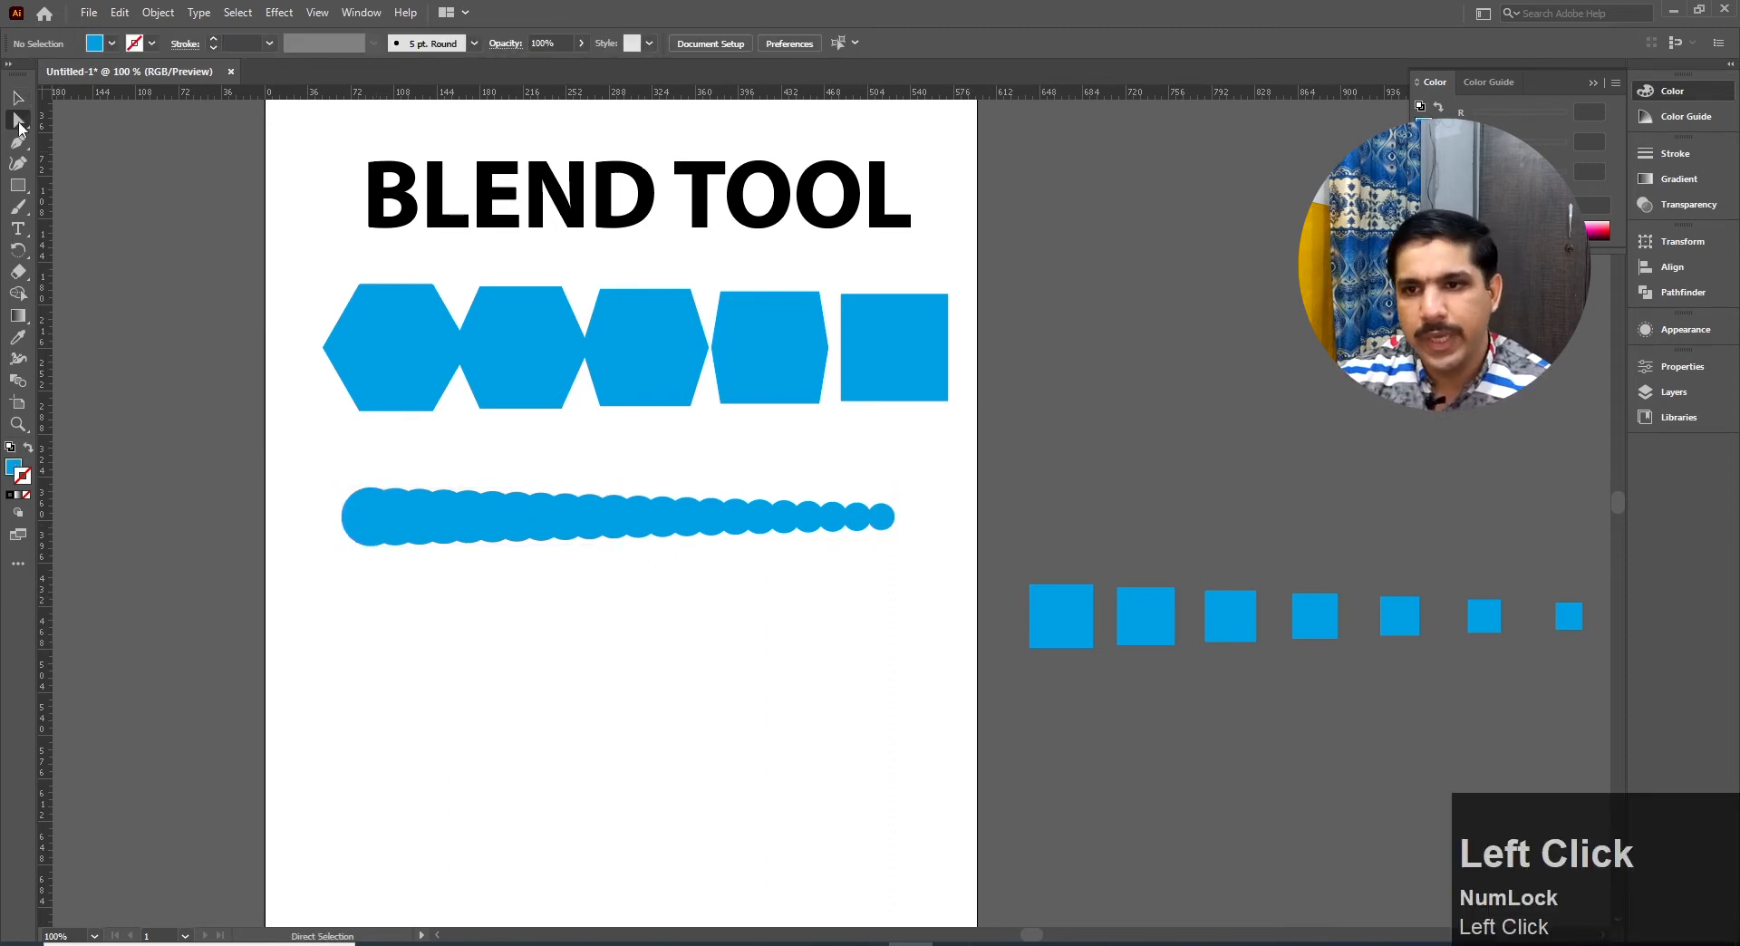
left_click(364, 533)
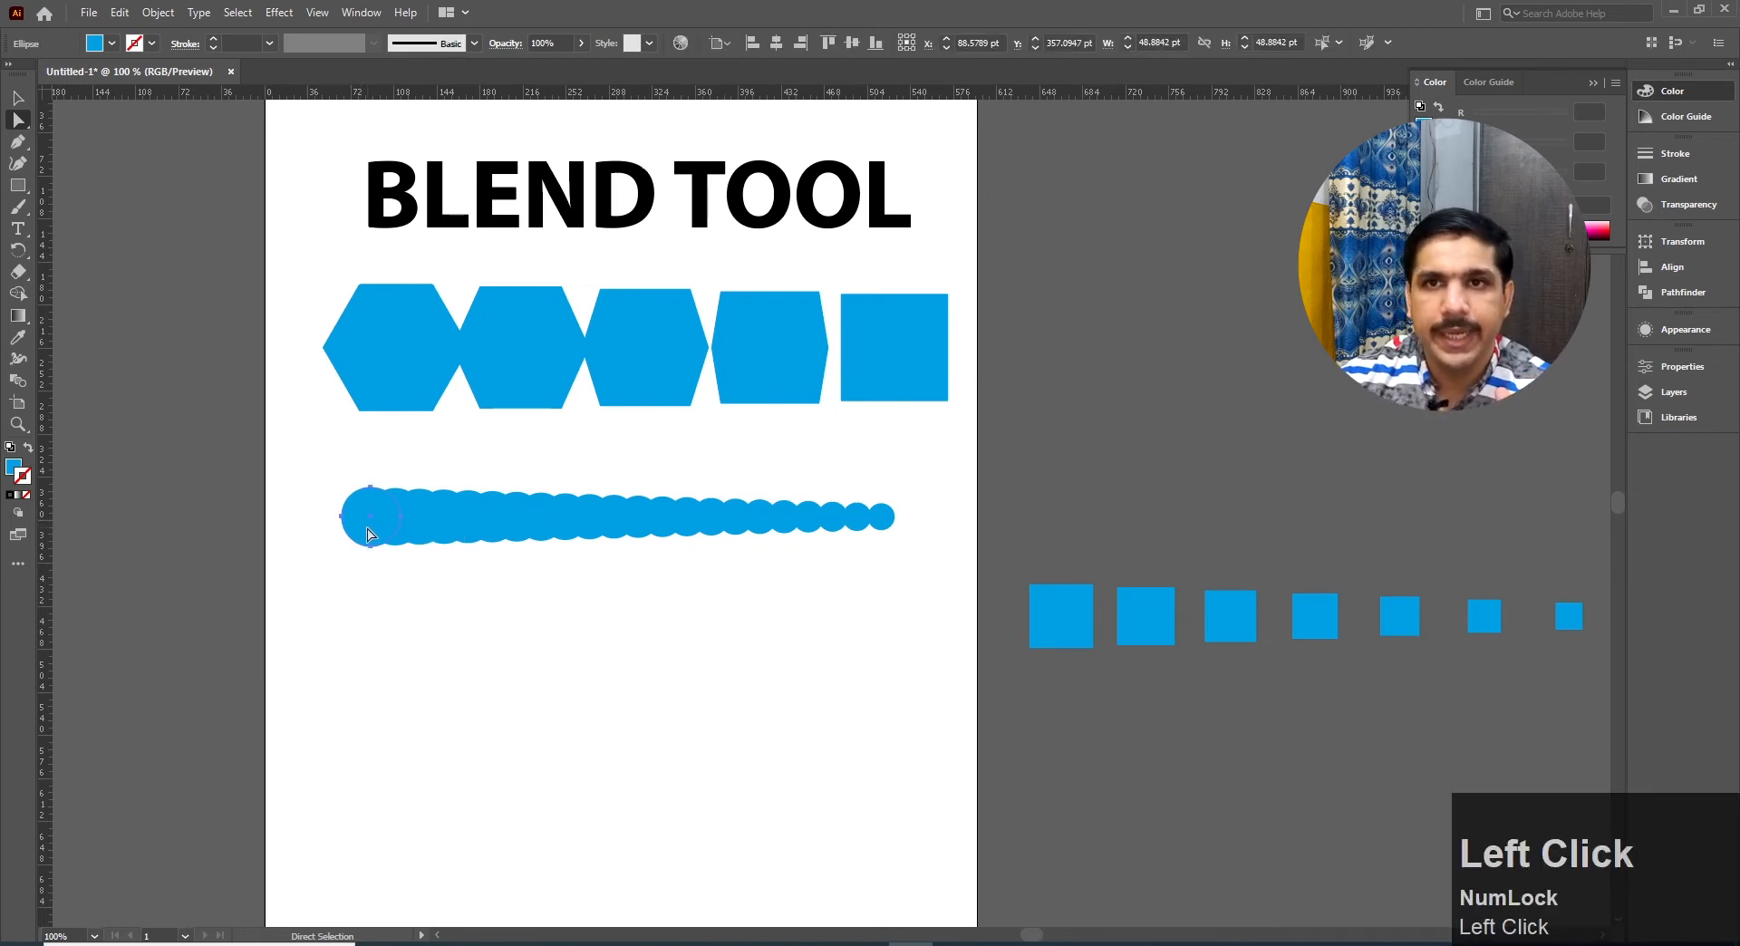
left_click(111, 42)
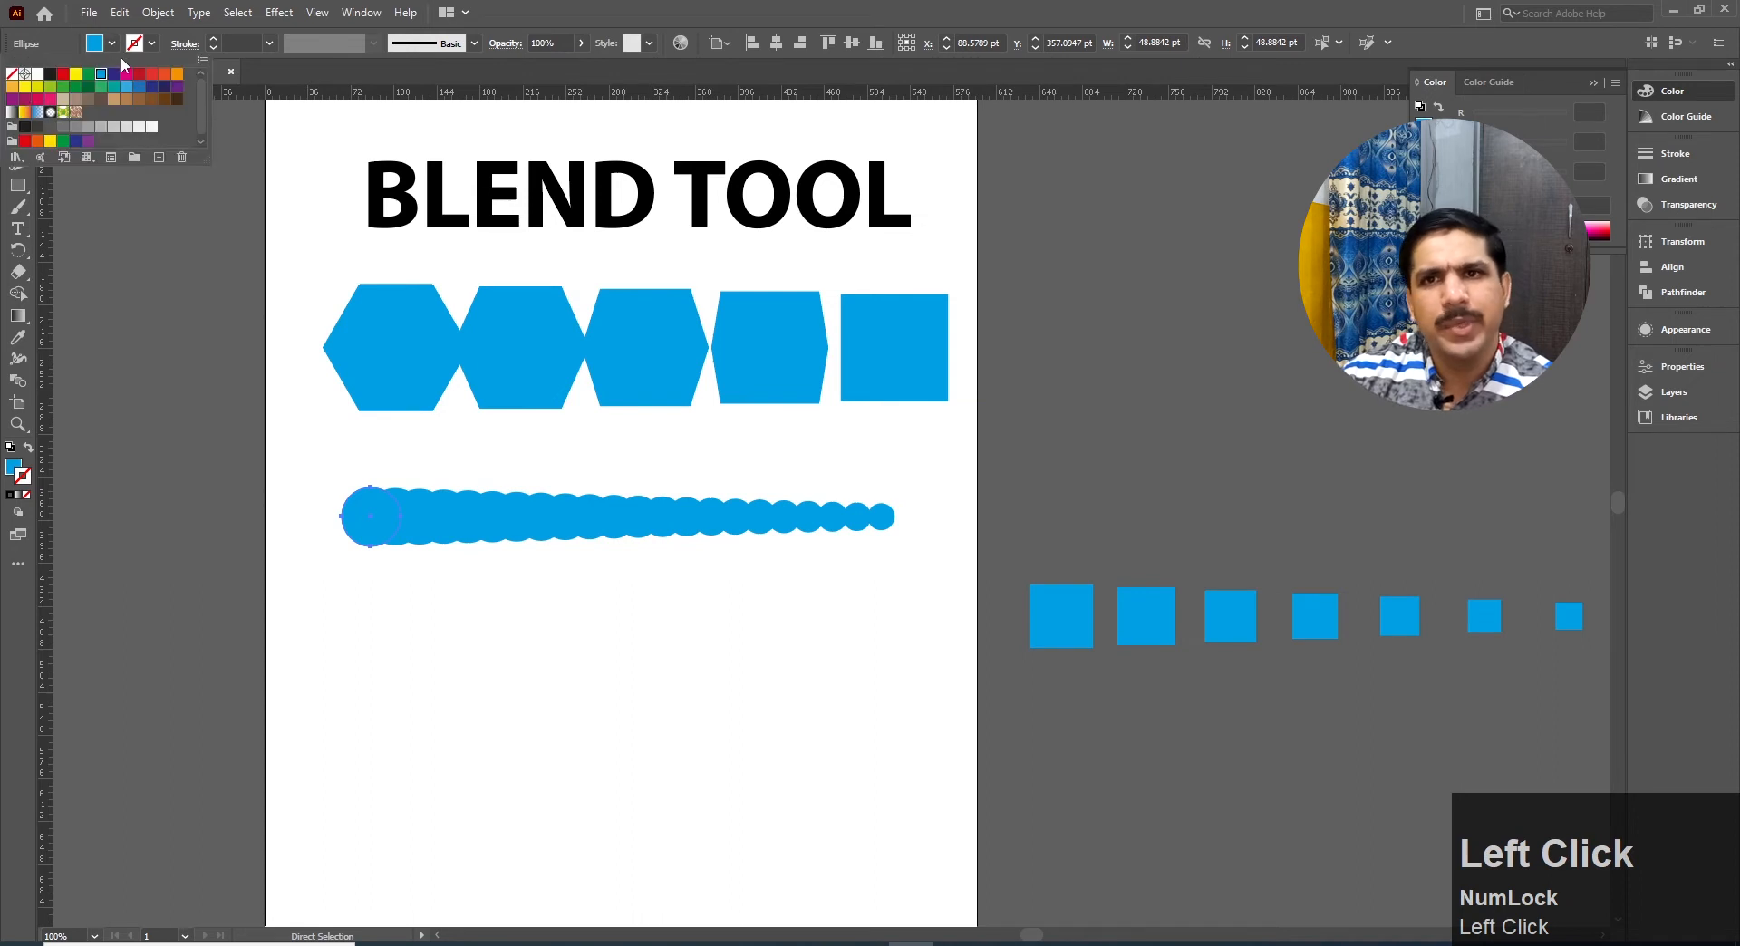
left_click(142, 80)
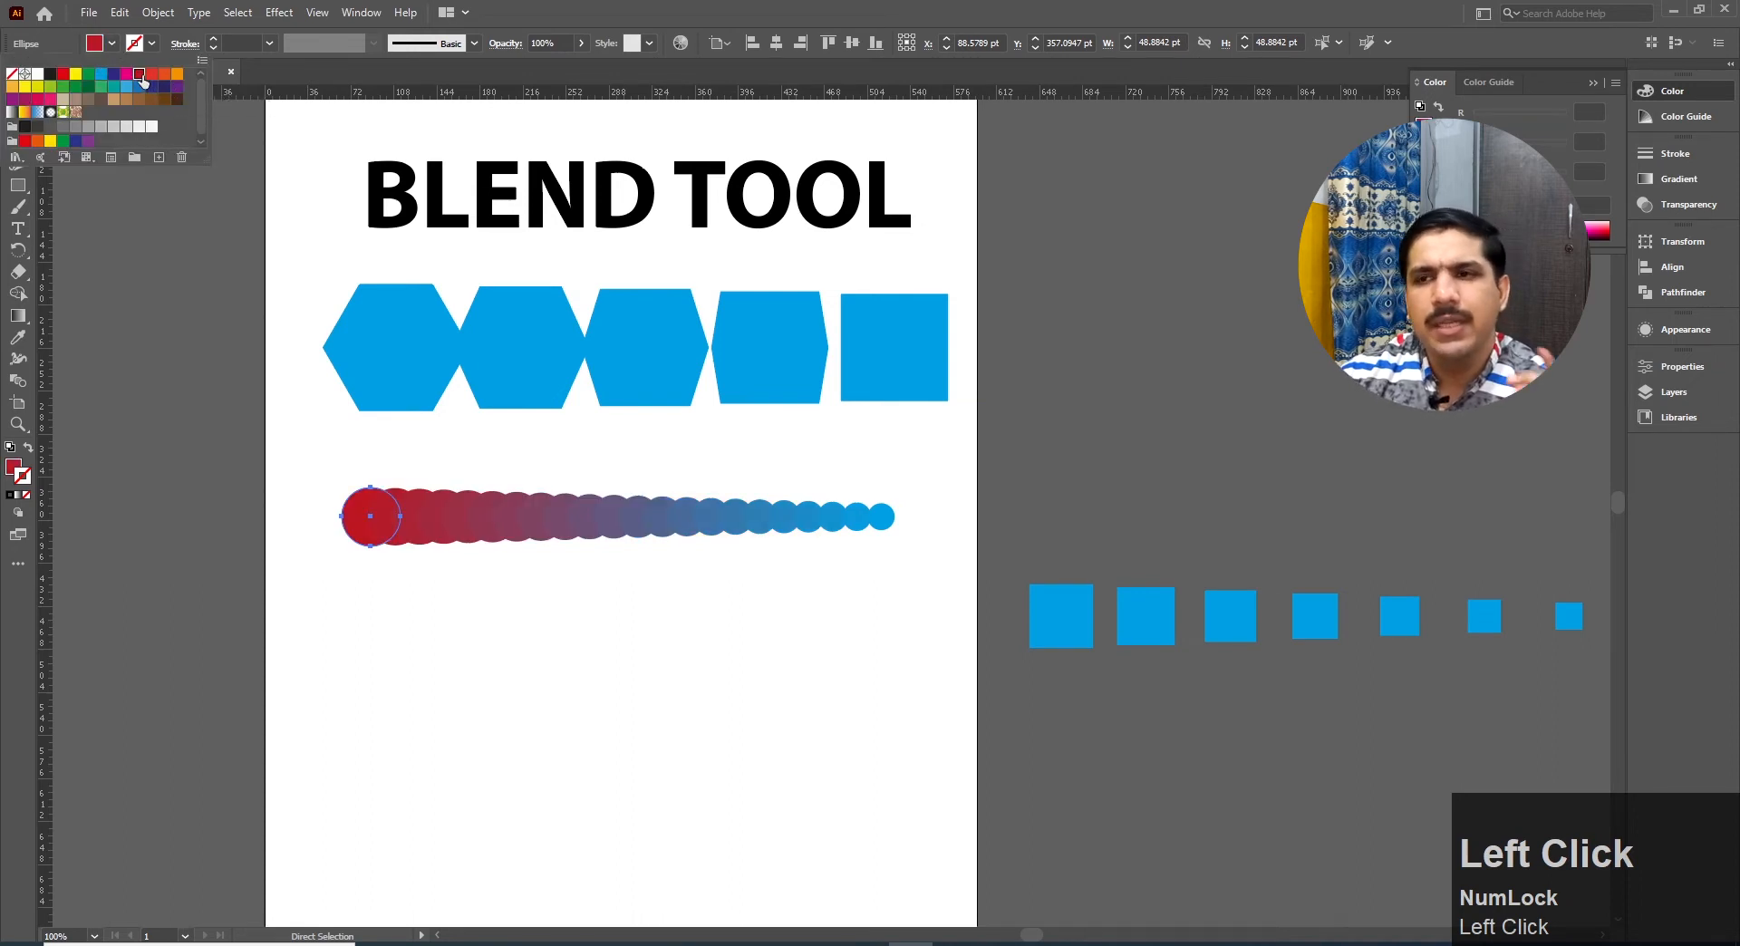
left_click(597, 8)
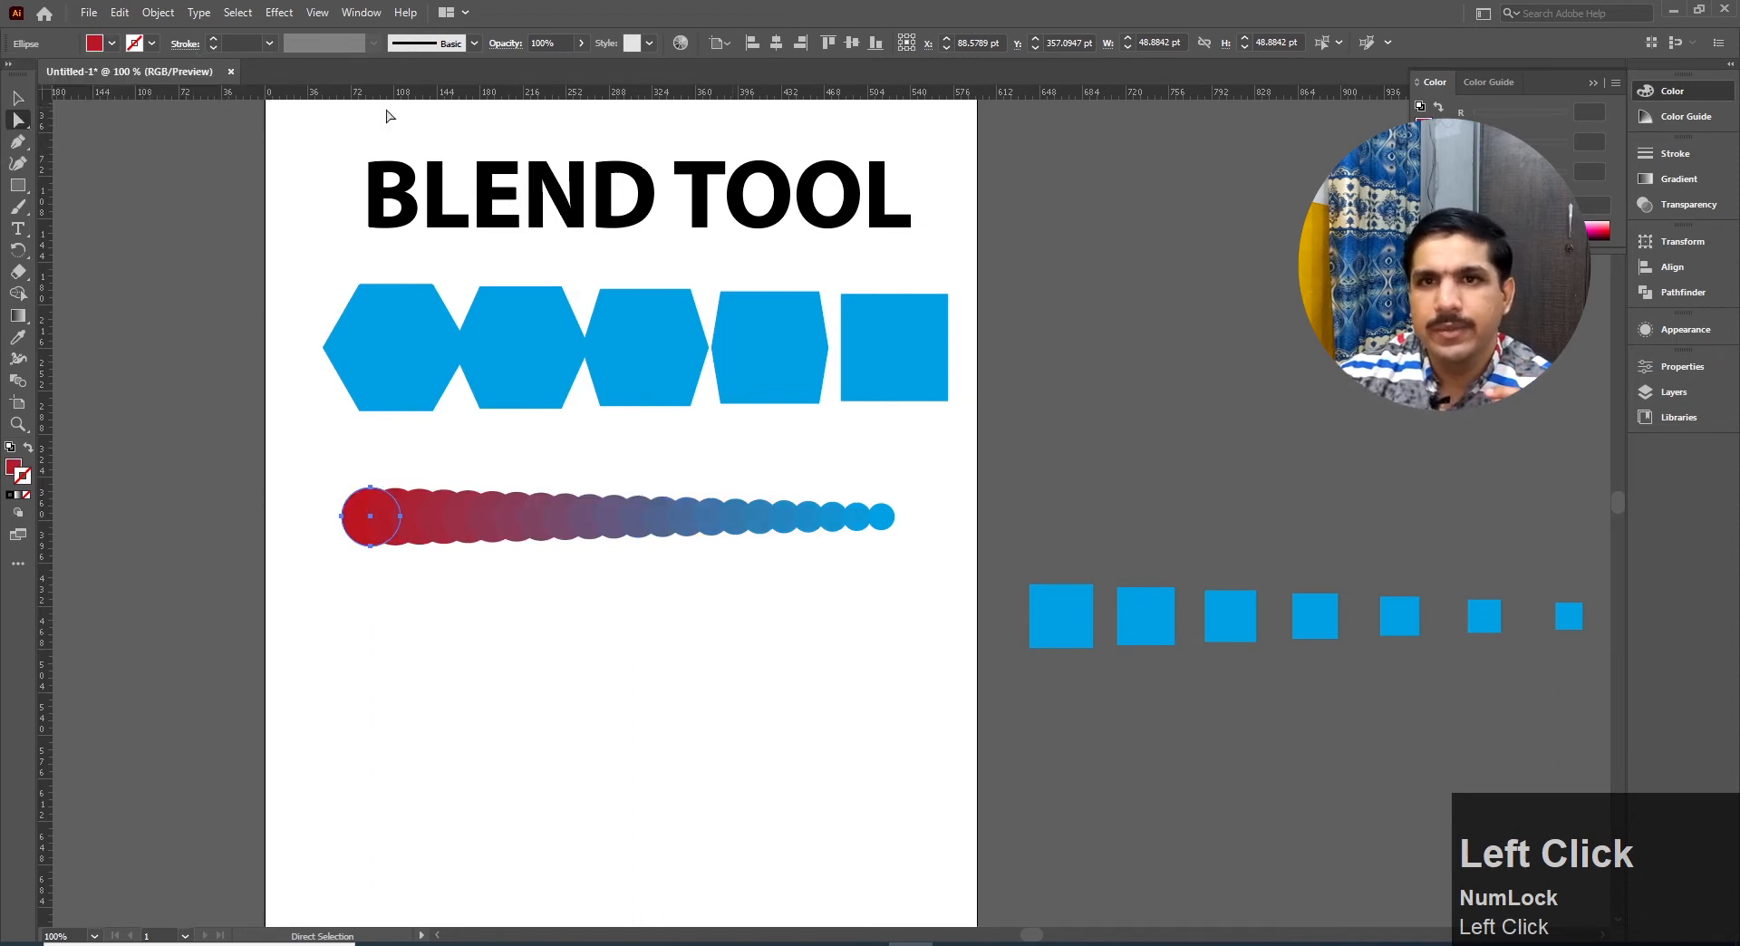
left_click(23, 96)
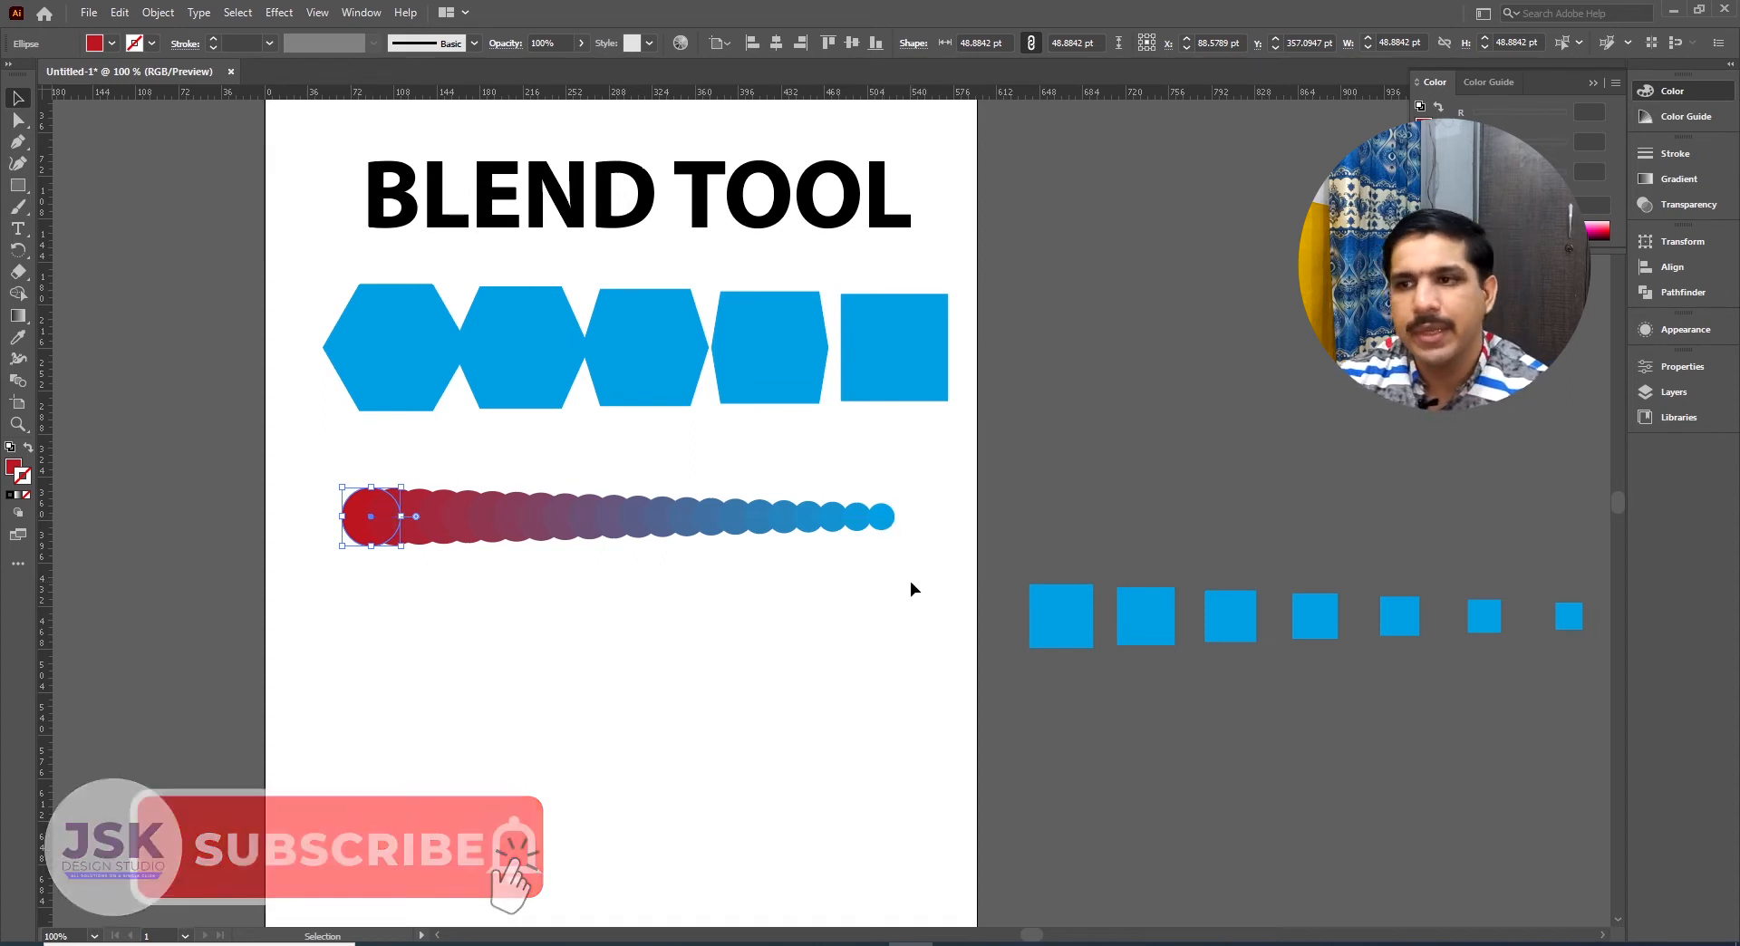
Try a purple and then an orange fill on only the small end circle of the circle blend
left_click(19, 121)
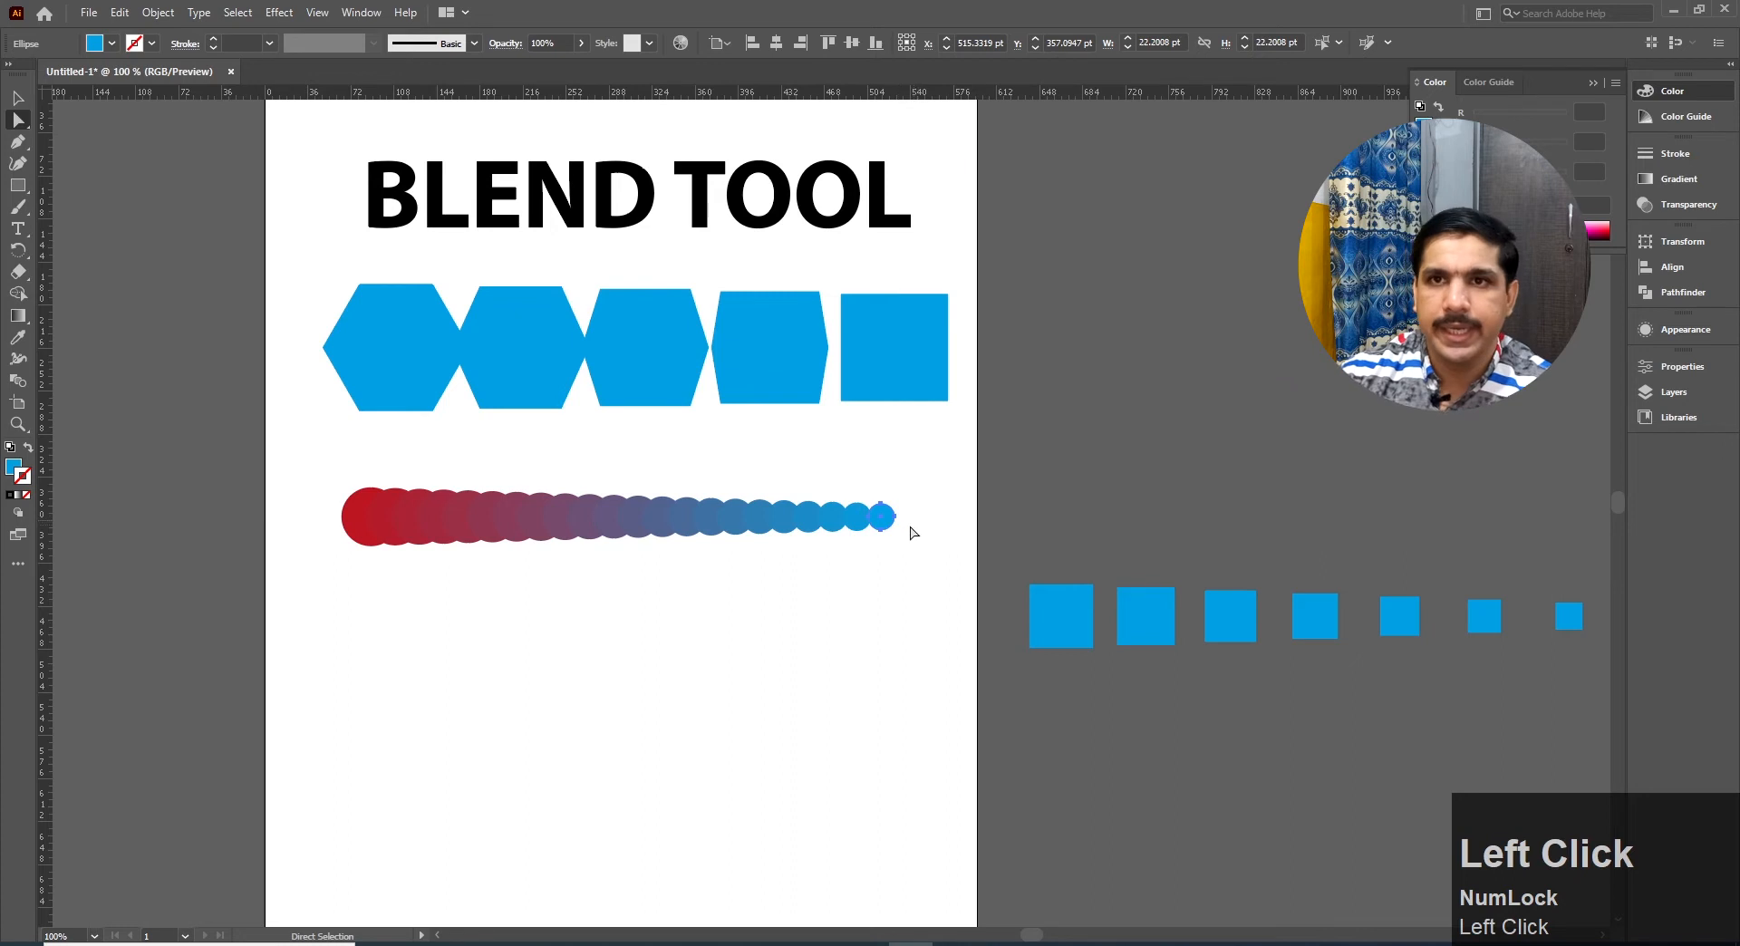
left_click(112, 43)
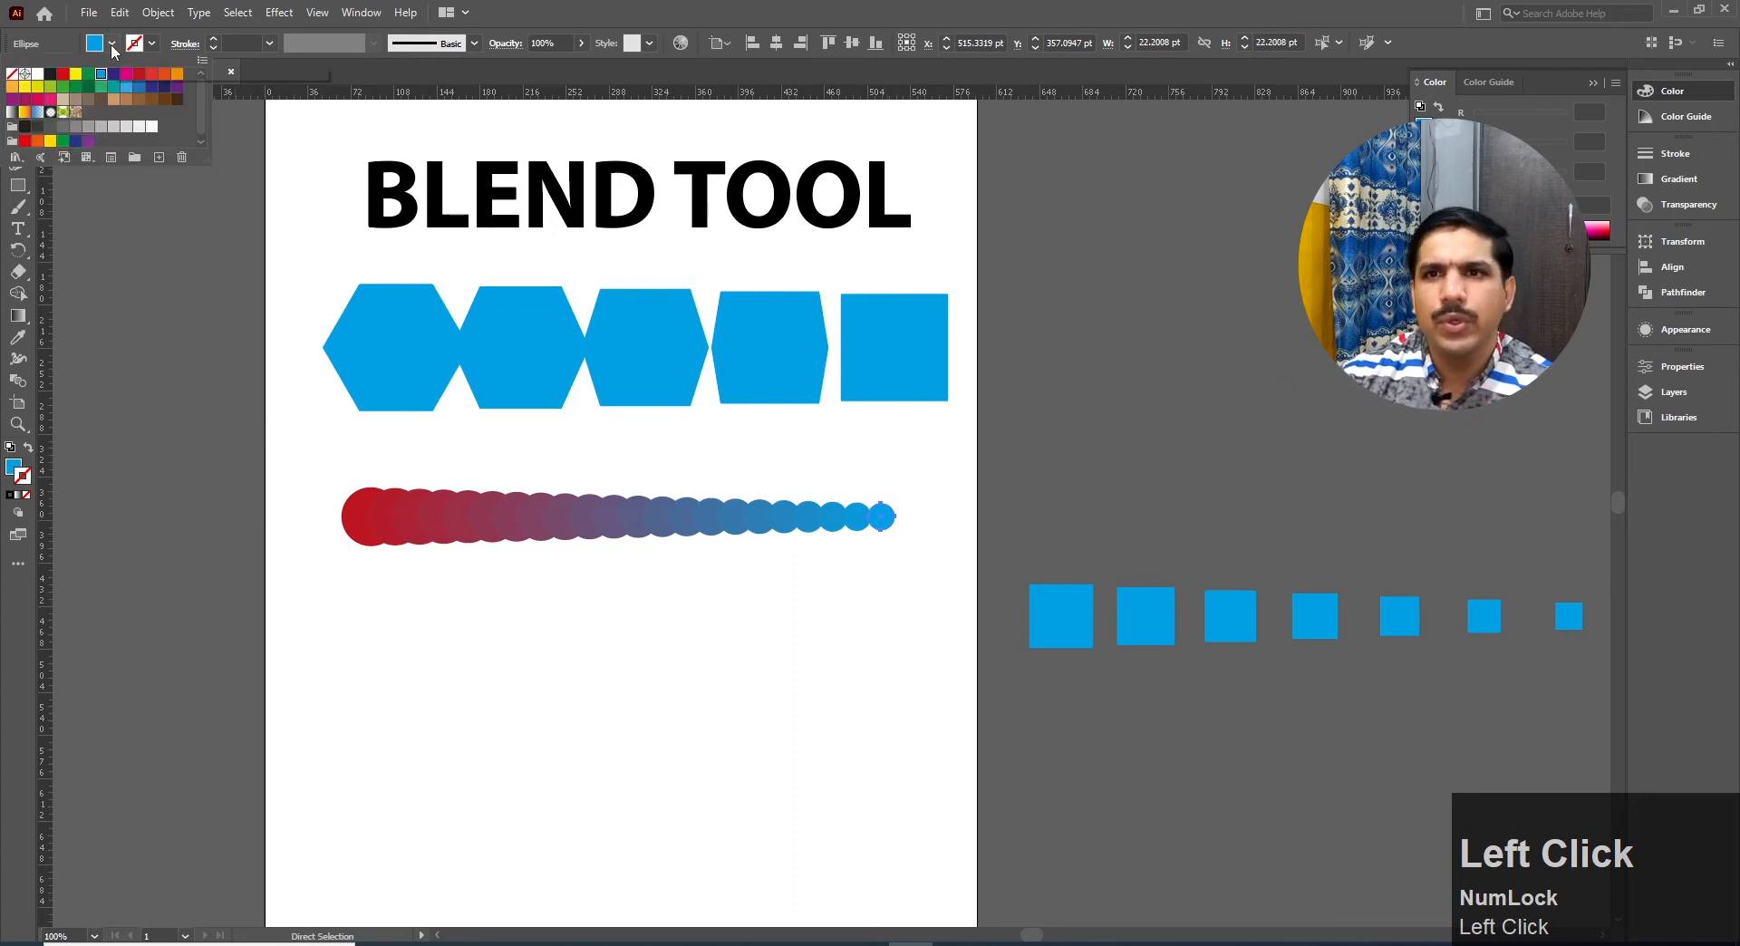
left_click(178, 87)
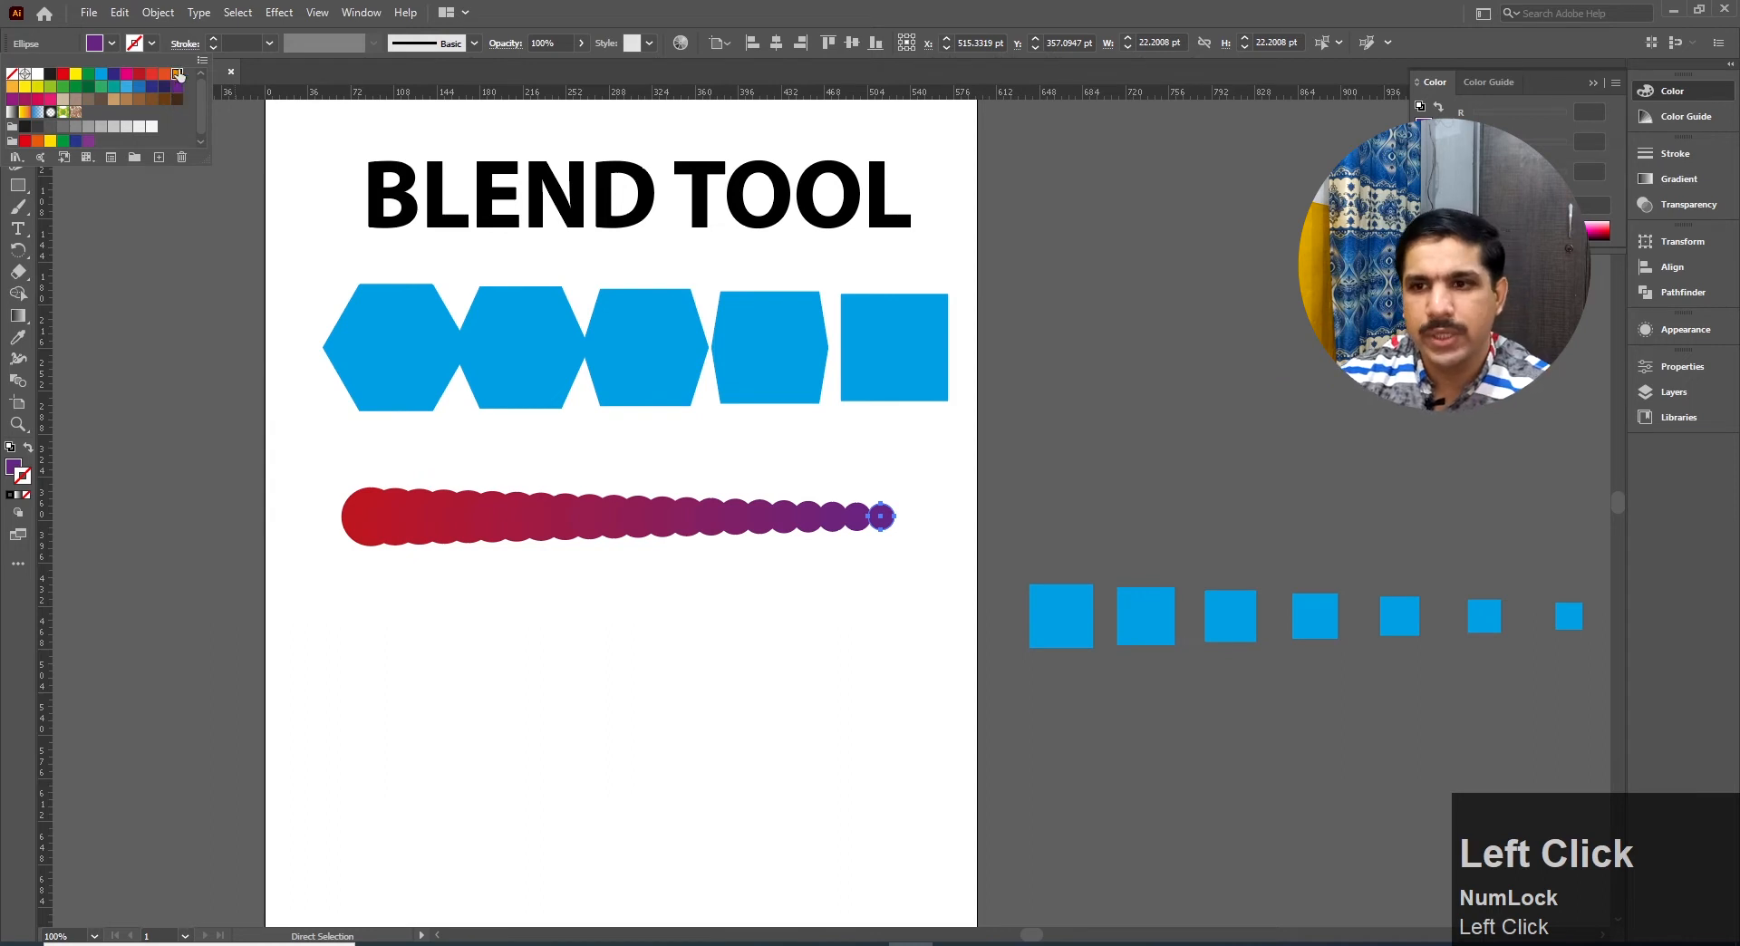
left_click(178, 74)
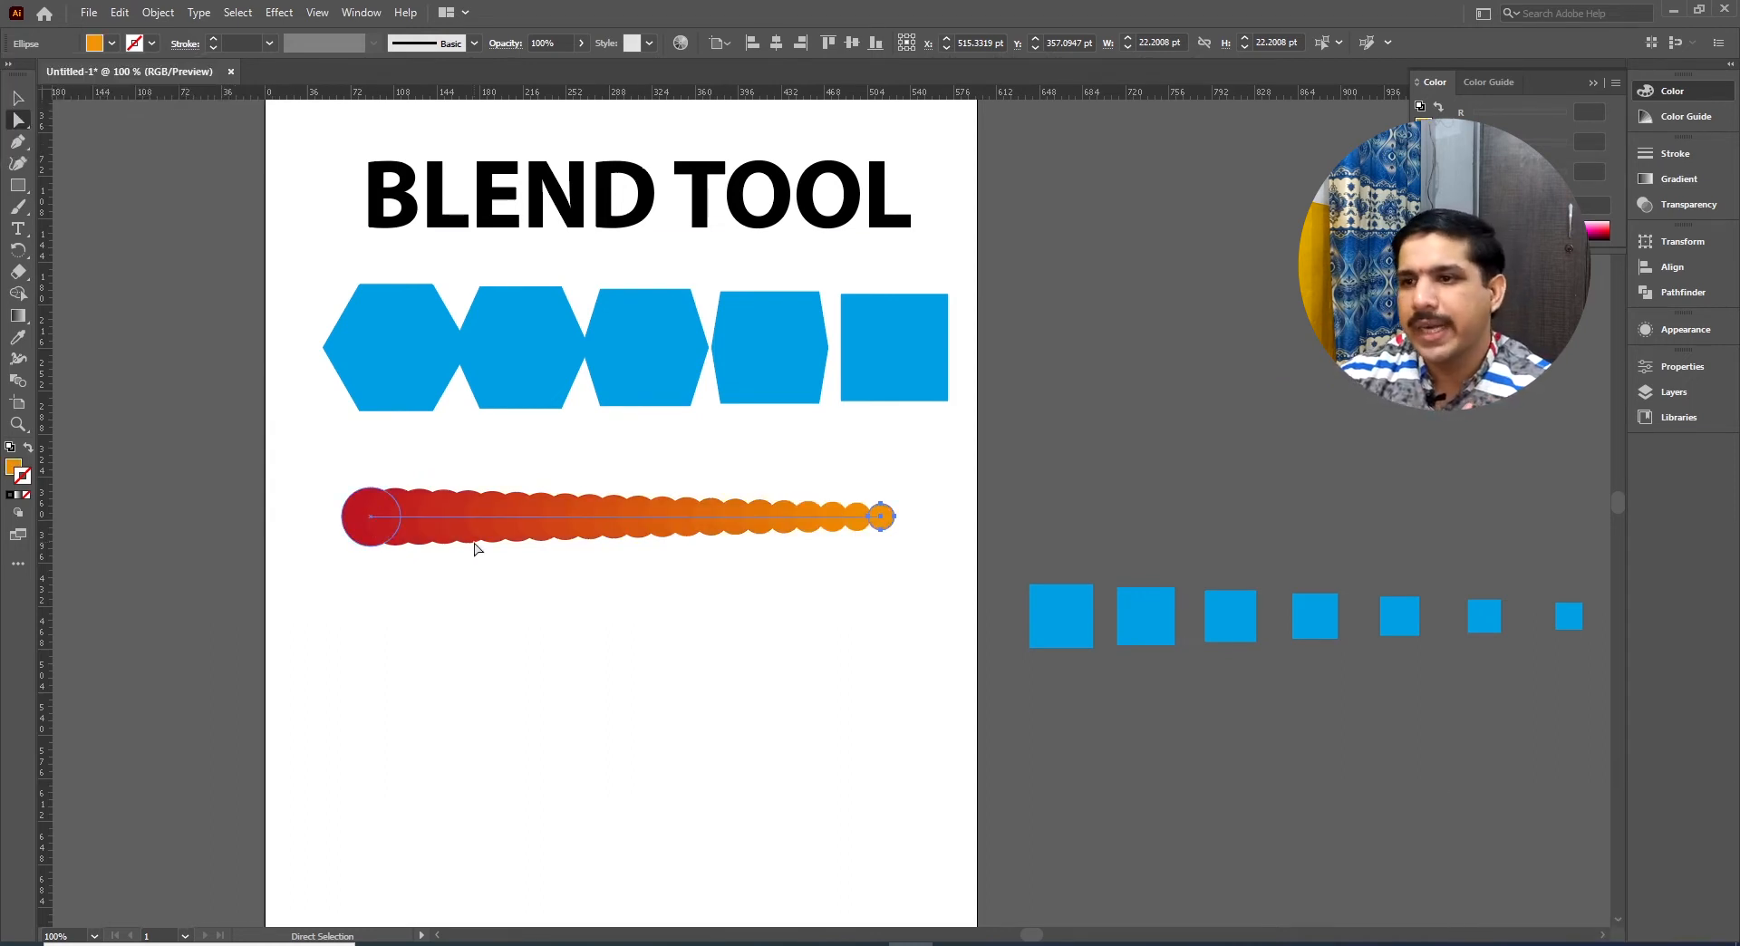
left_click(604, 647)
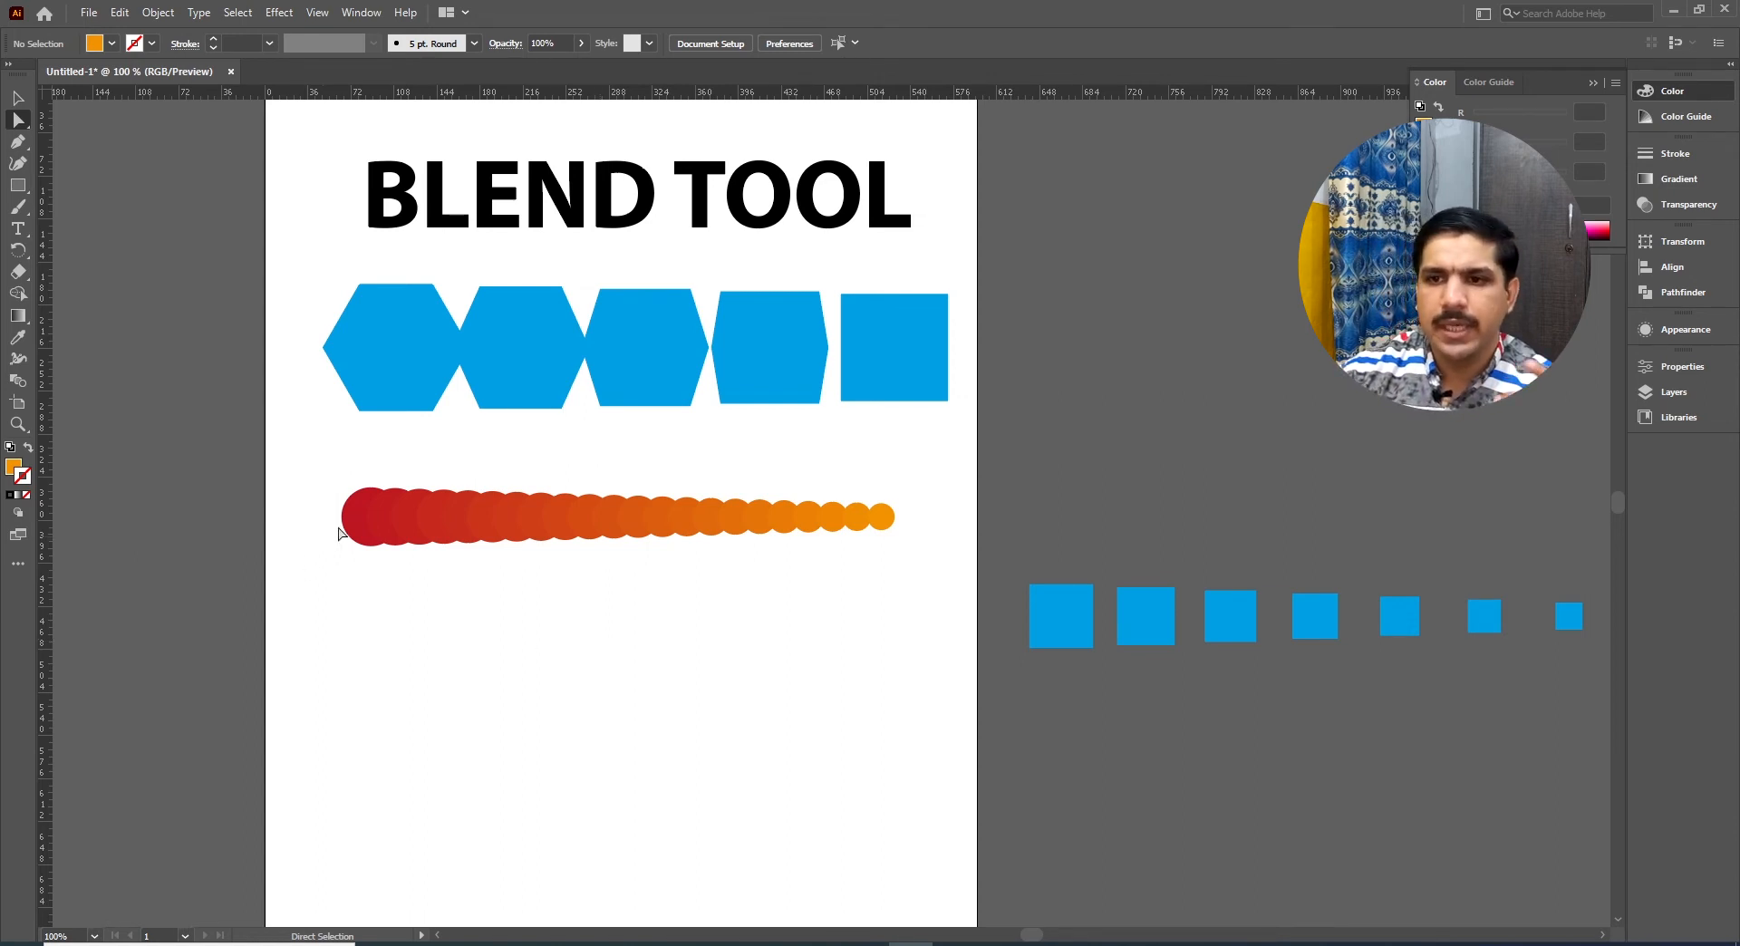
Fill only the large end circle of the circle blend with black
left_click(365, 519)
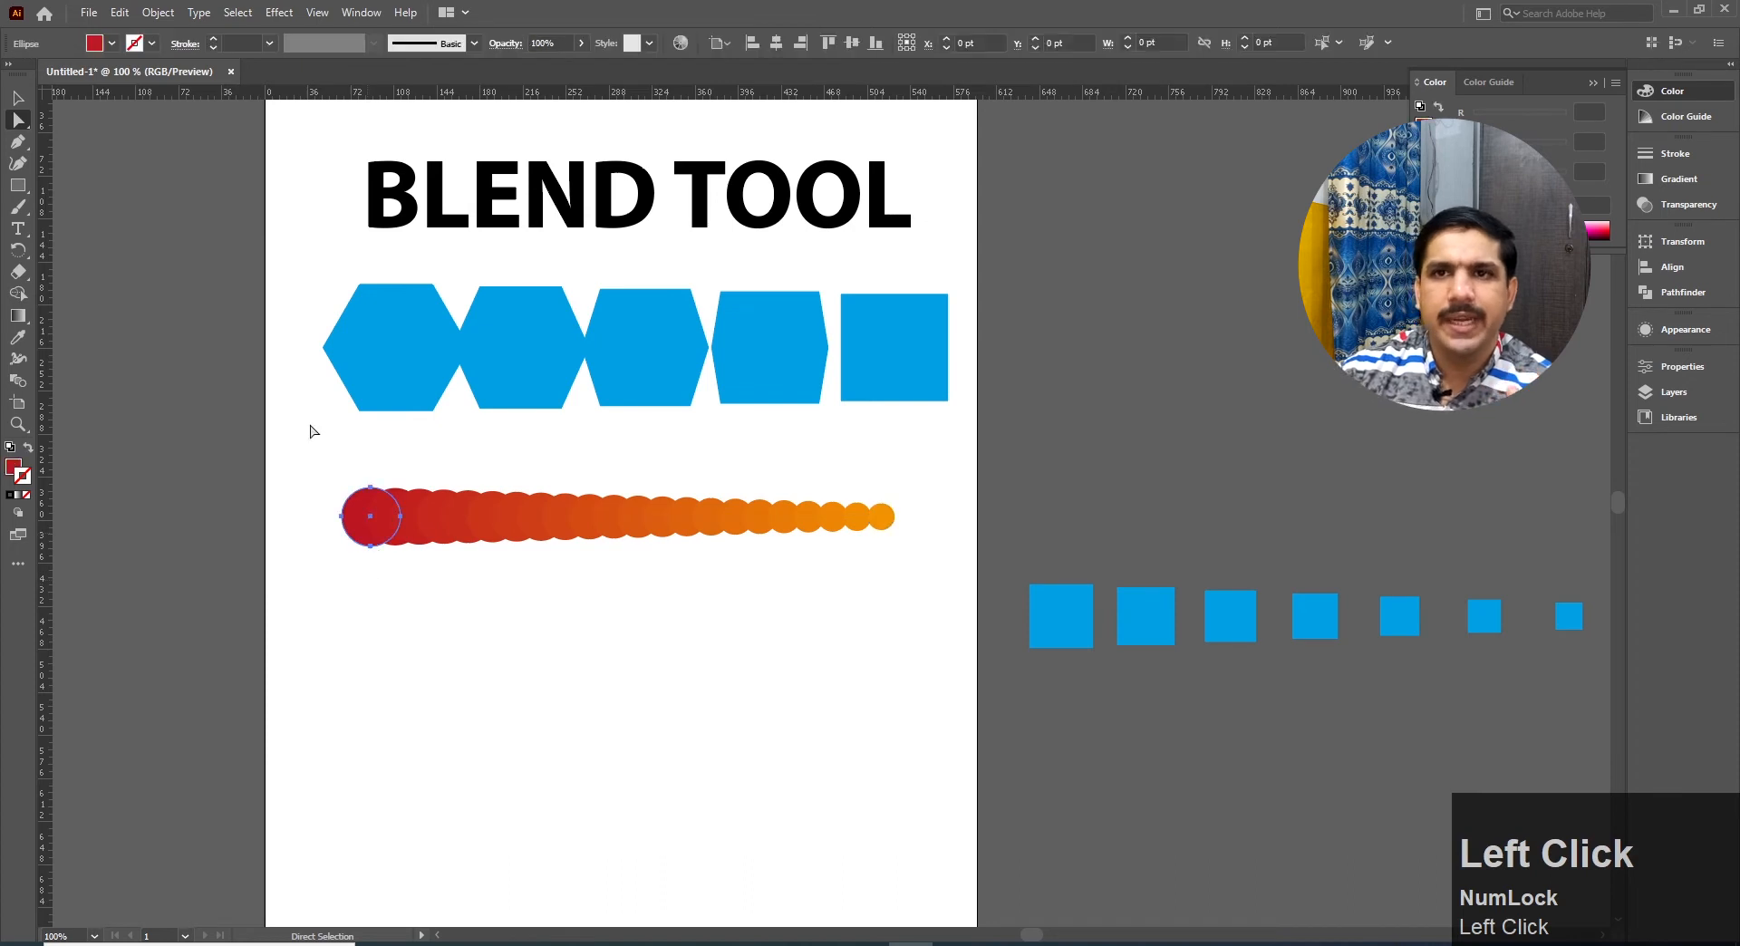
left_click(110, 43)
left_click(50, 74)
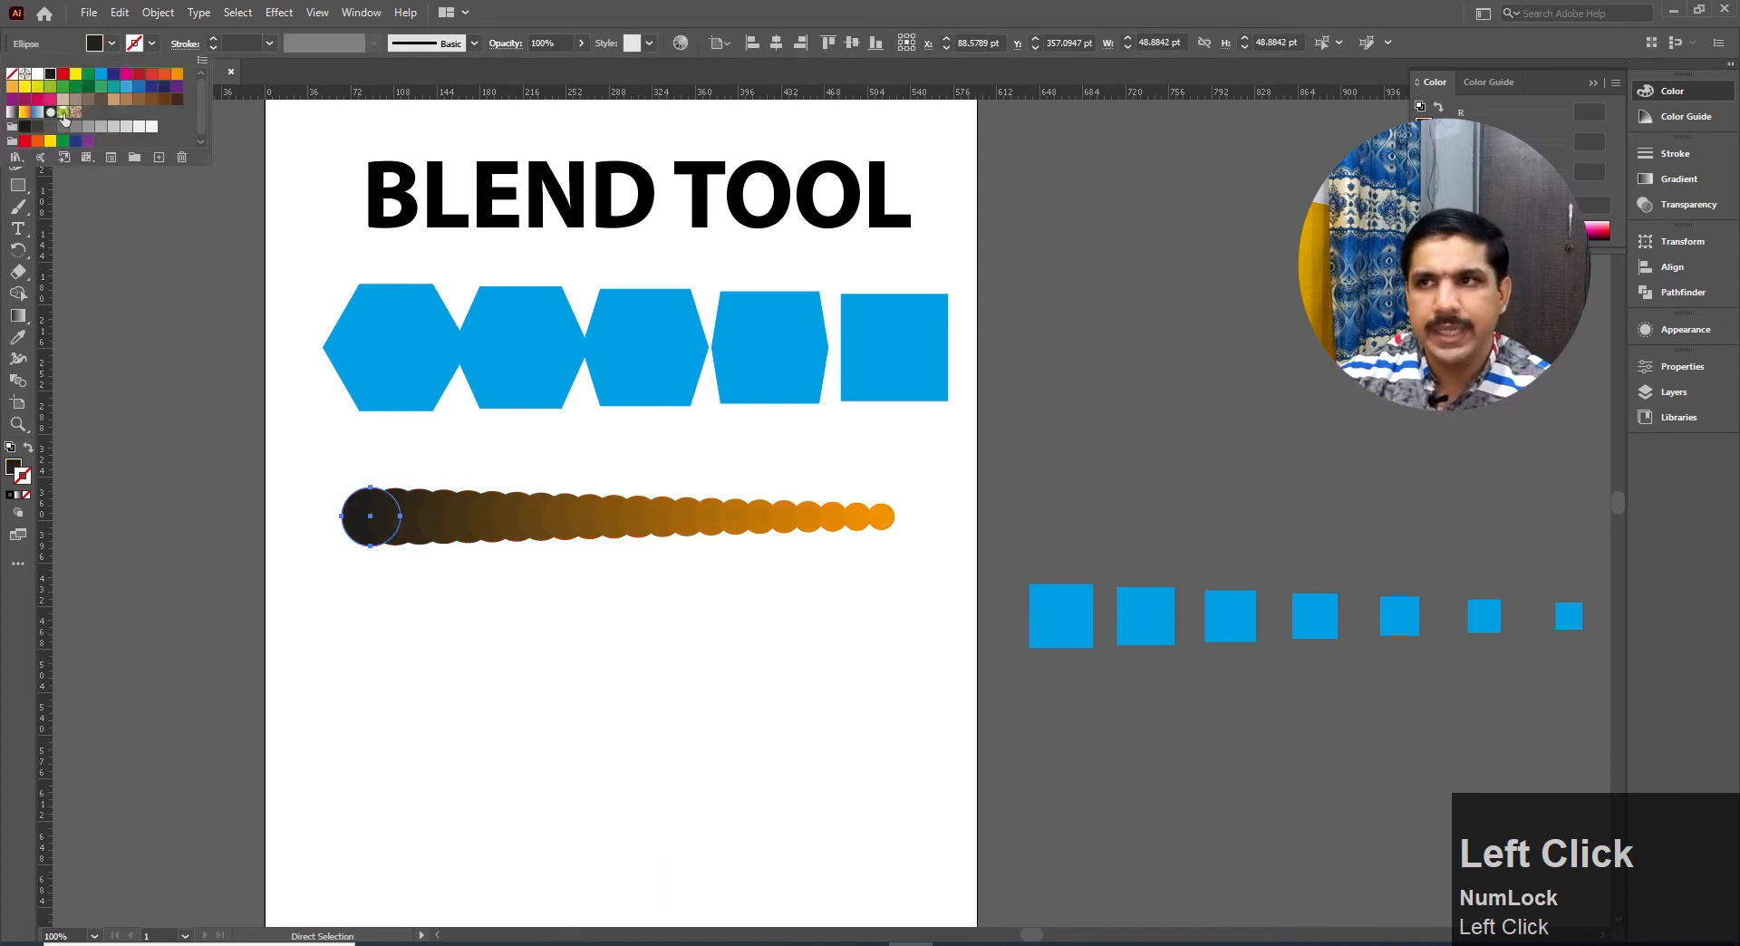
Fill only the small end circle of the circle blend with light grey, then deselect the artwork
left_click(881, 517)
left_click(855, 550)
left_click(892, 518)
left_click(897, 551)
left_click(883, 517)
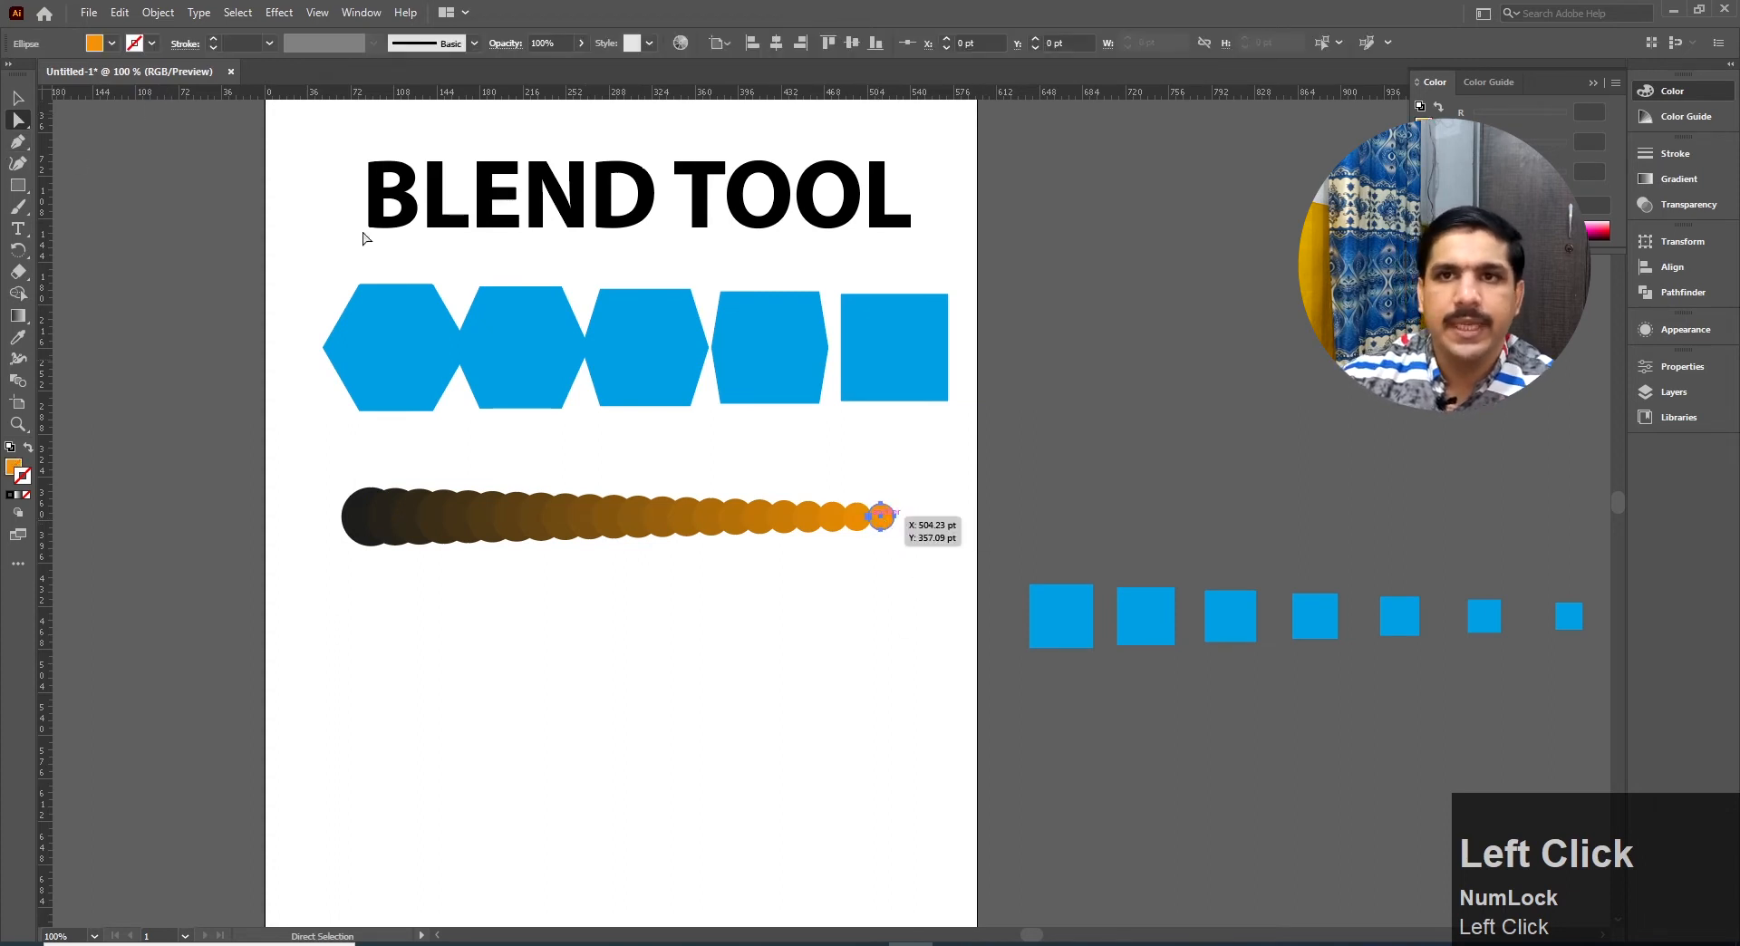
left_click(110, 43)
left_click(127, 127)
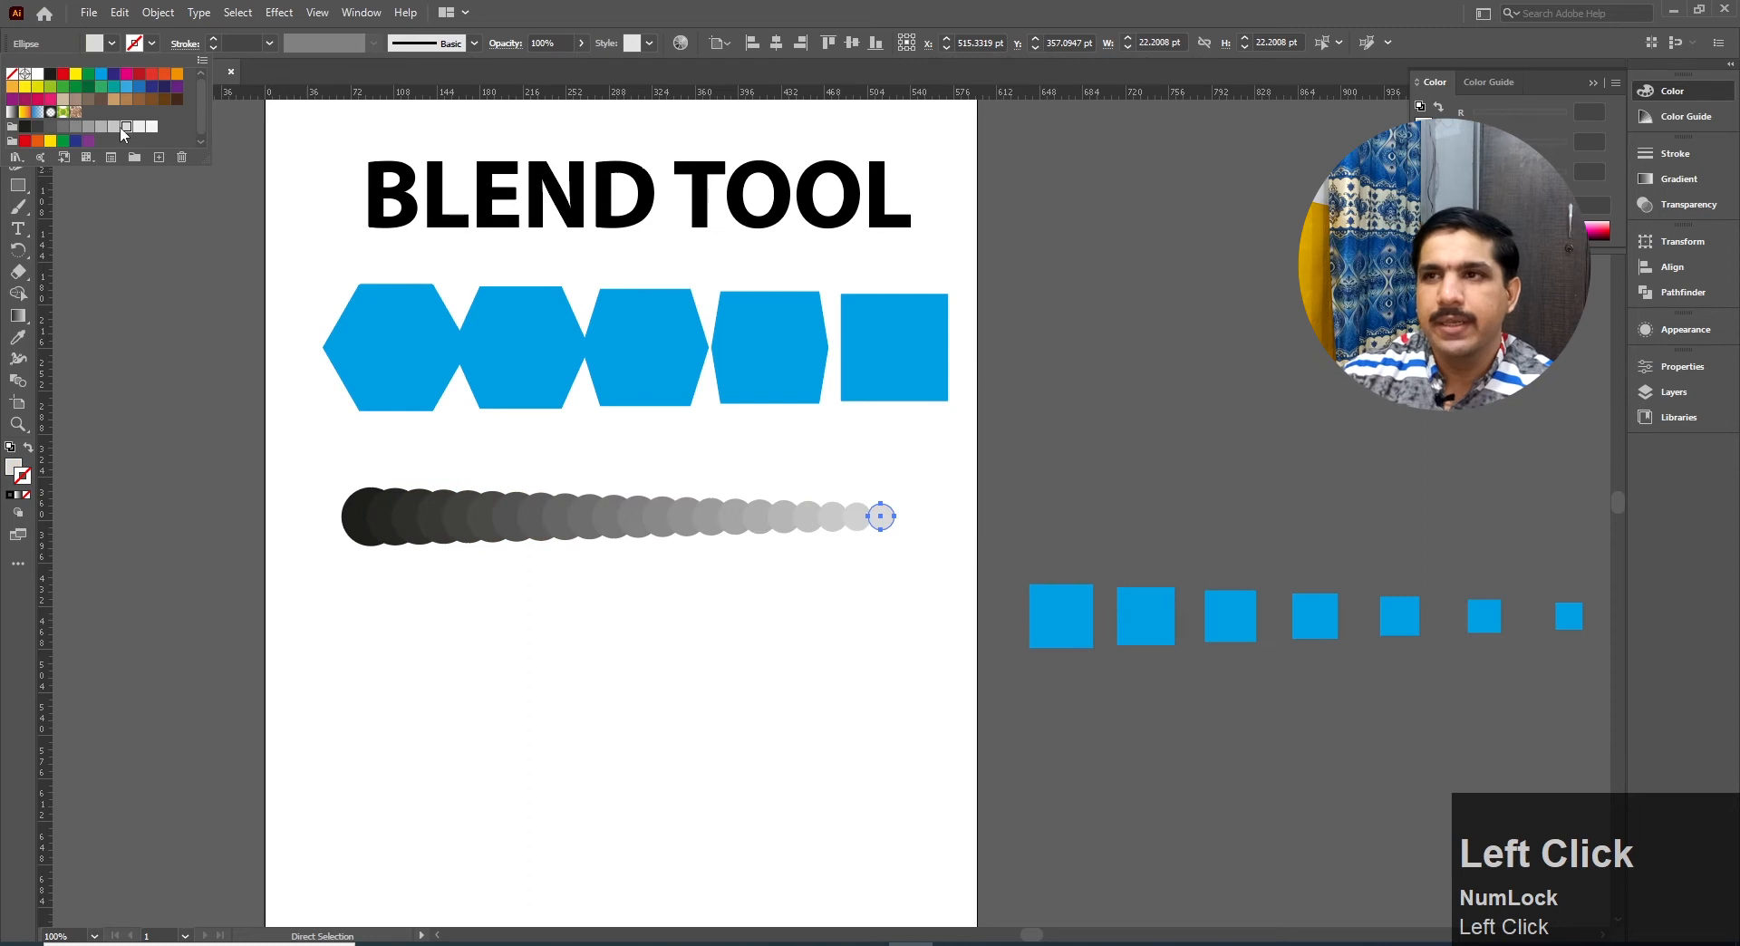
left_click(17, 97)
left_click(620, 645)
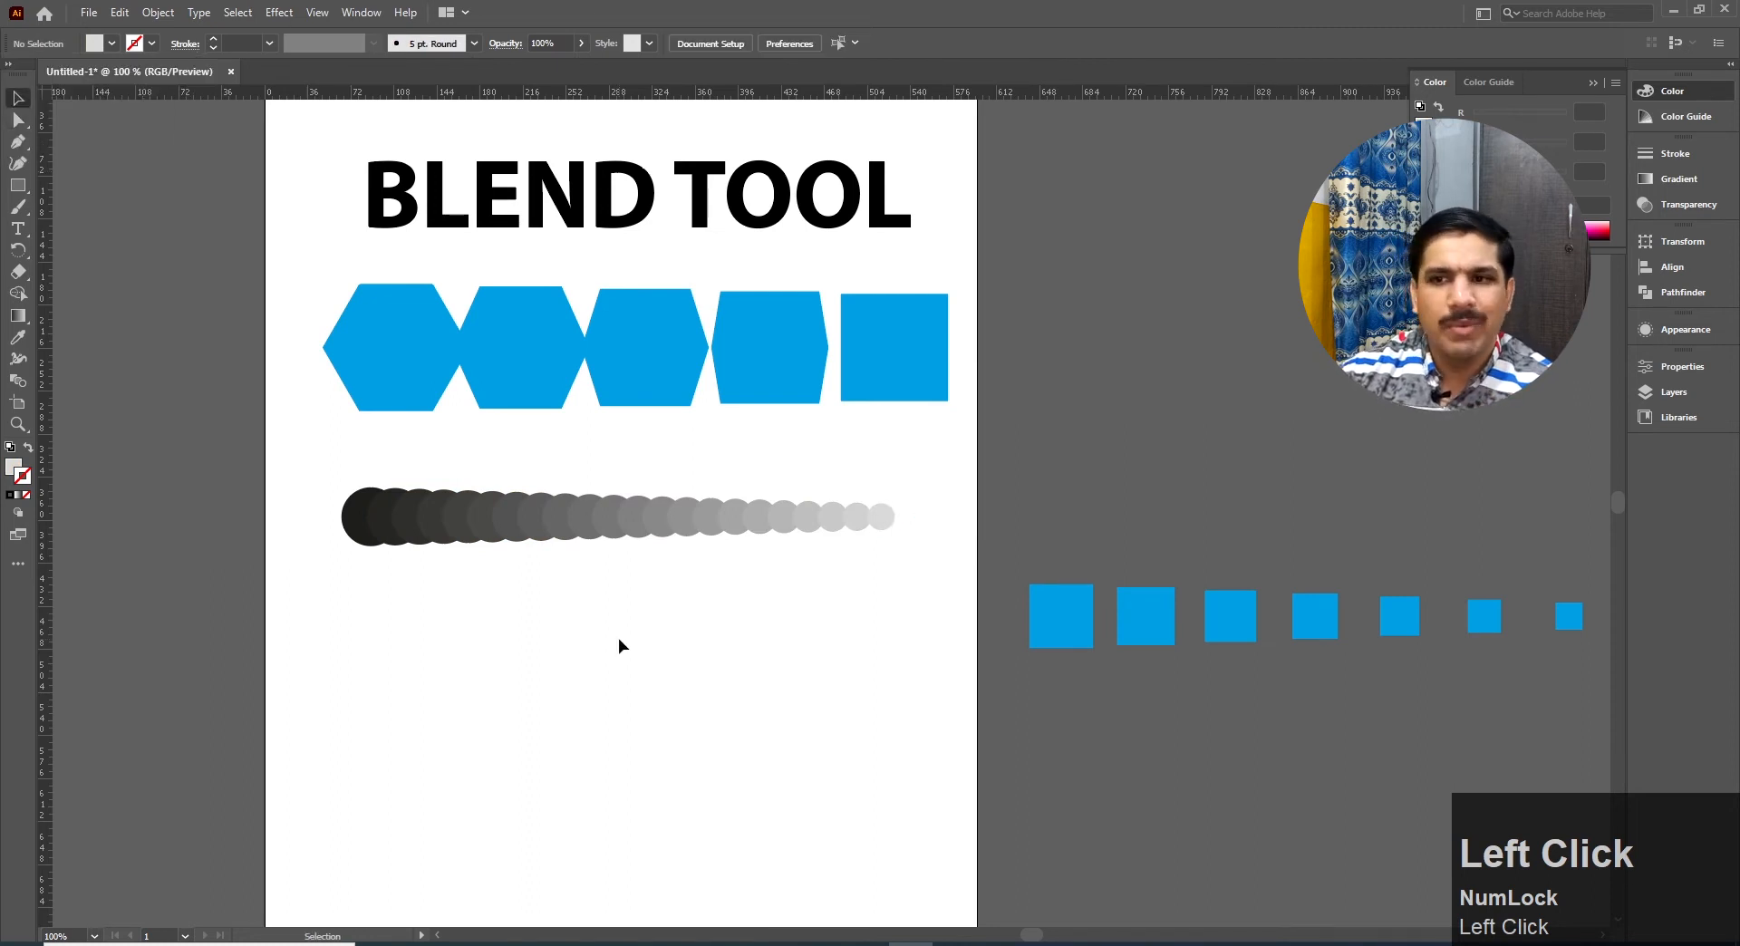
Draw a square about 126 pt wide below the left end of the circle blend
left_click(600, 540)
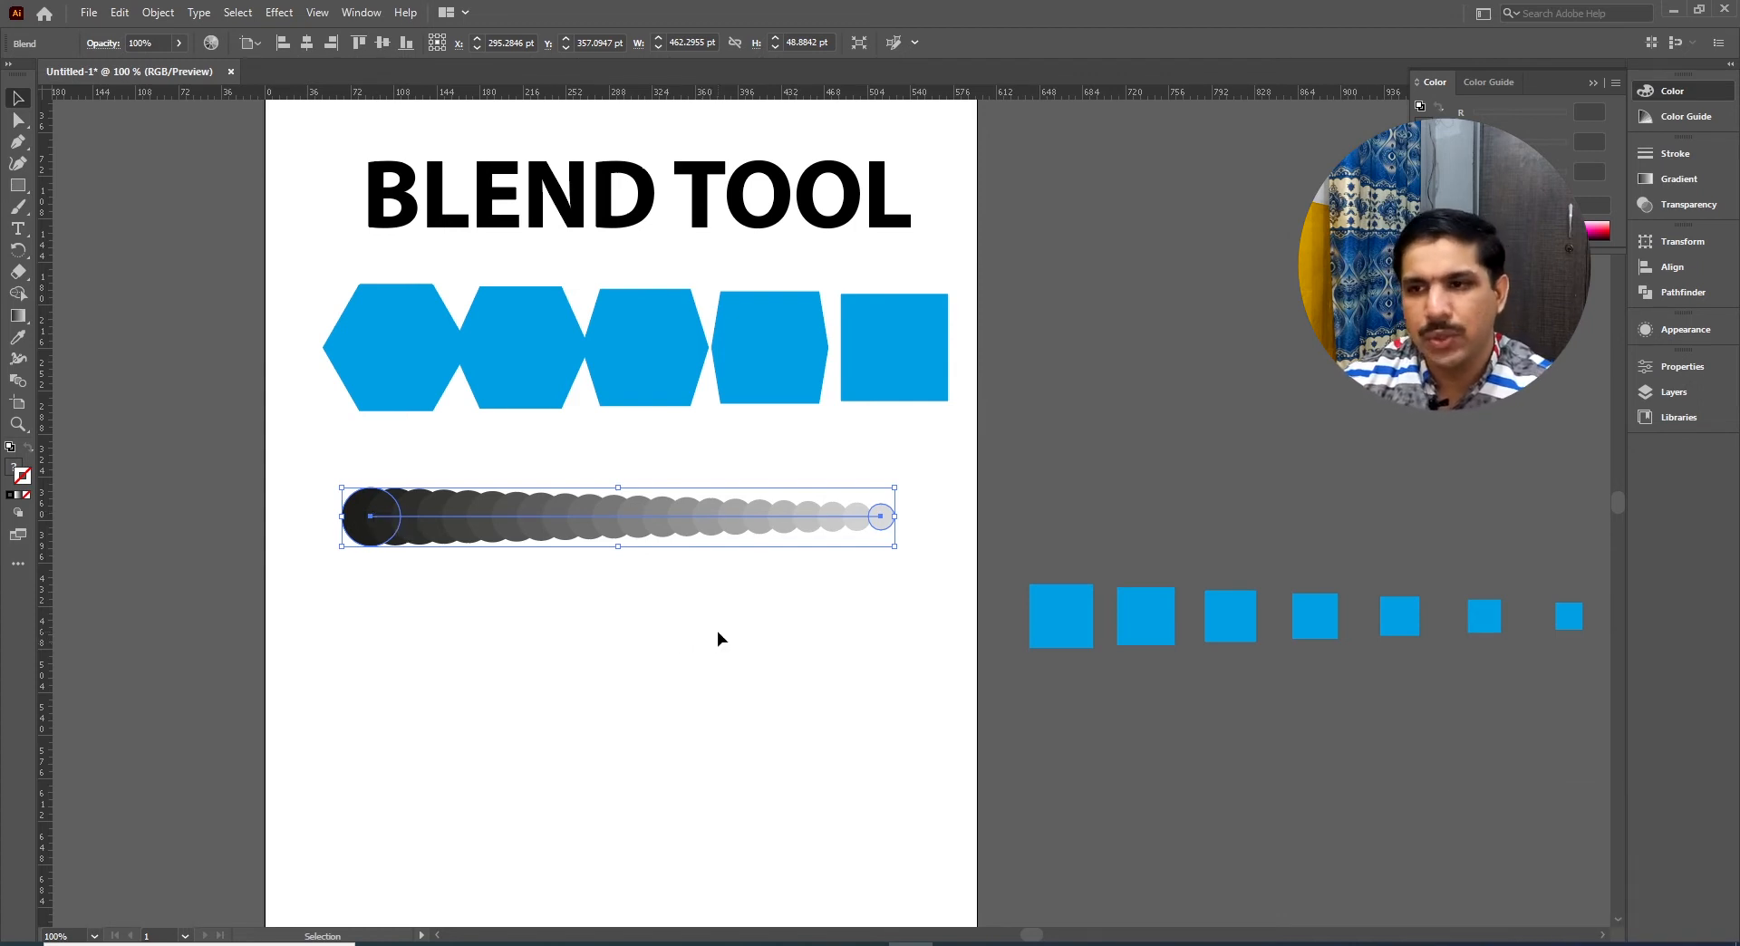
left_click(713, 655)
key("m")
mouse_move(377, 585)
left_mouse_down()
mouse_move(622, 590)
mouse_move(528, 735)
left_mouse_up()
left_click(18, 97)
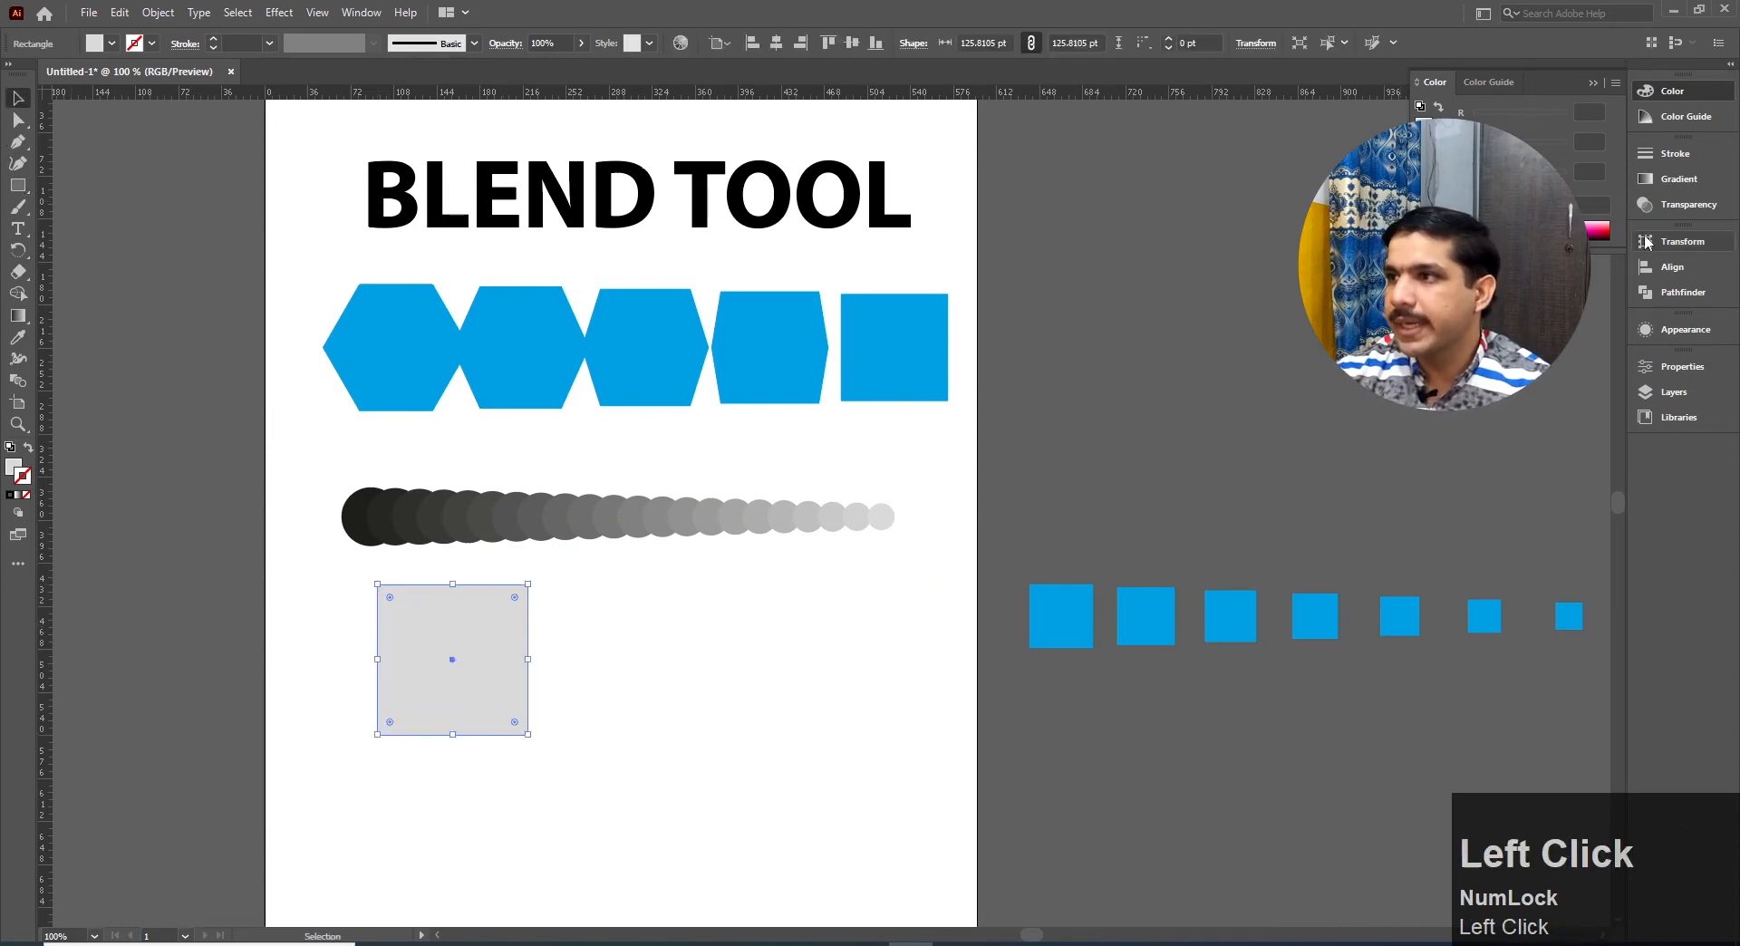
Give the new square a linear gradient fill, with no gradient on its stroke, and reverse it to run from black to white
left_click(1679, 179)
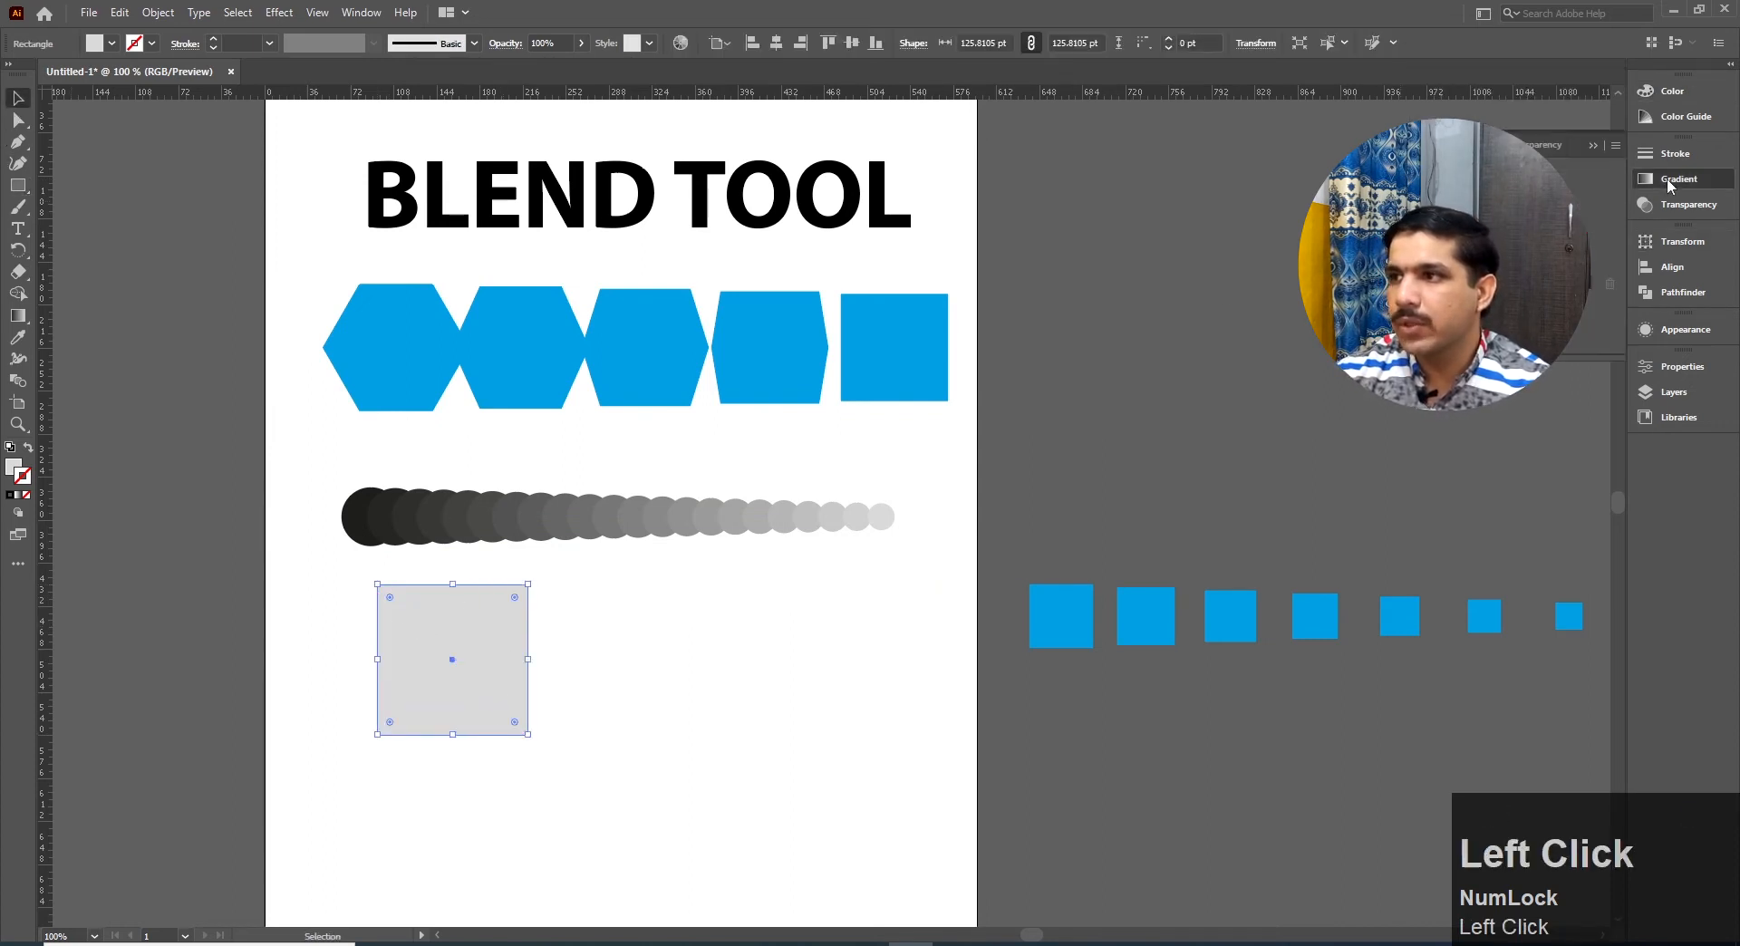
left_click(1589, 302)
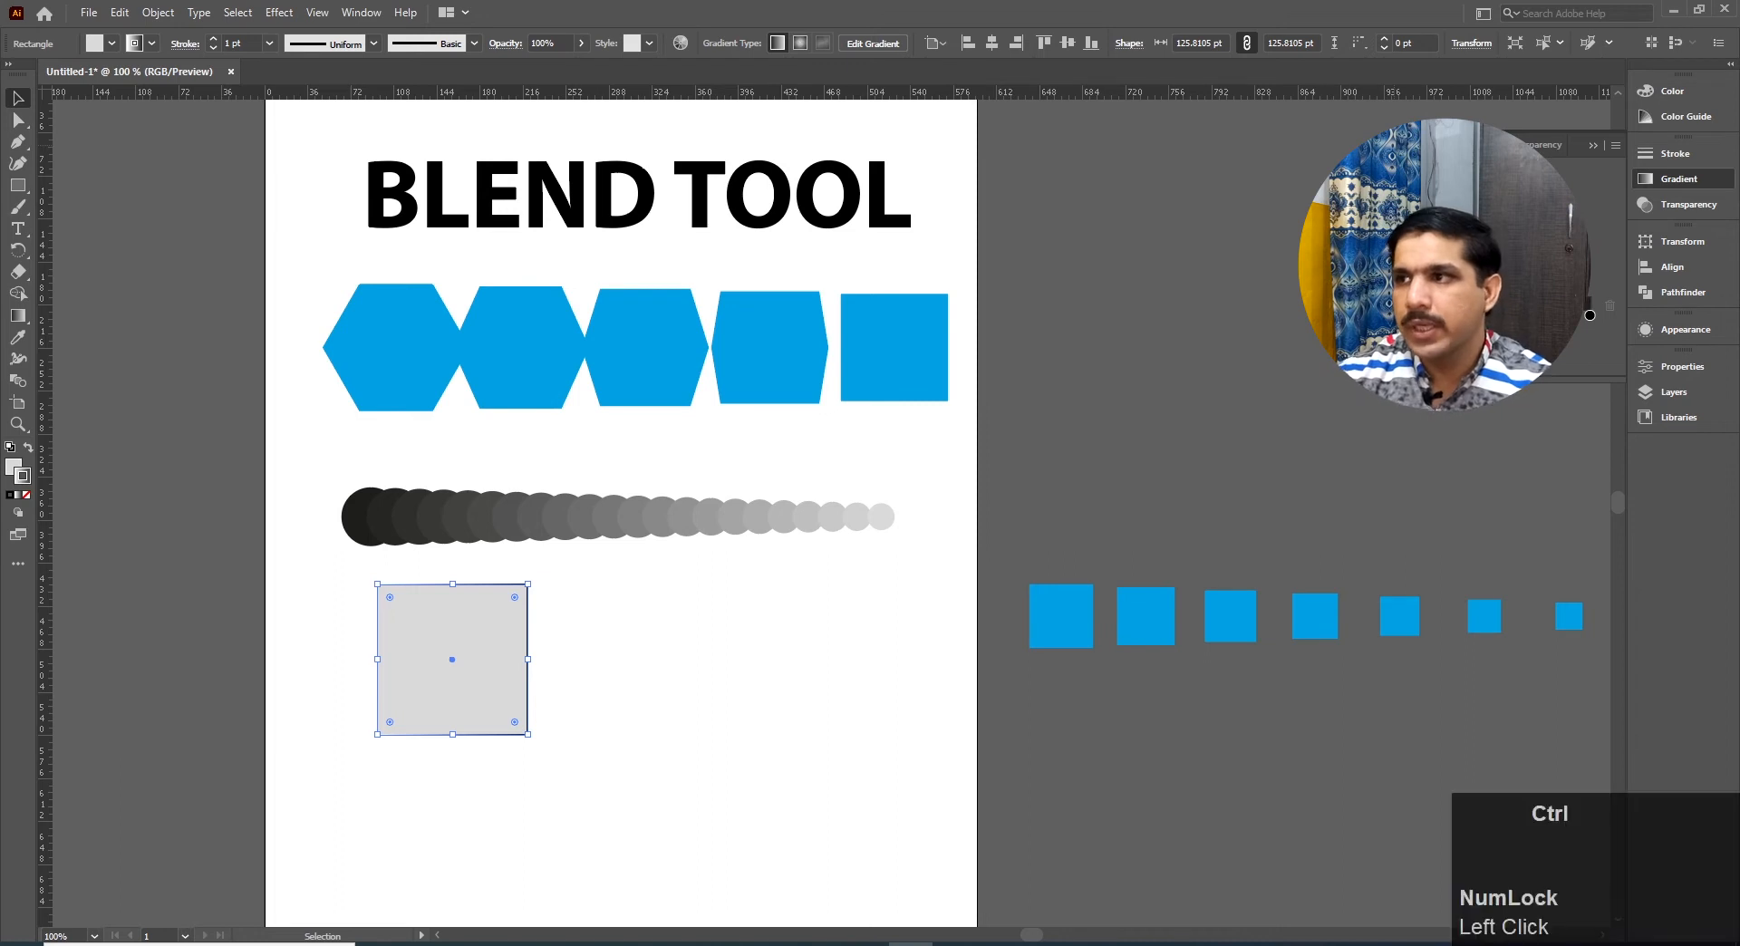
key("ctrl+z")
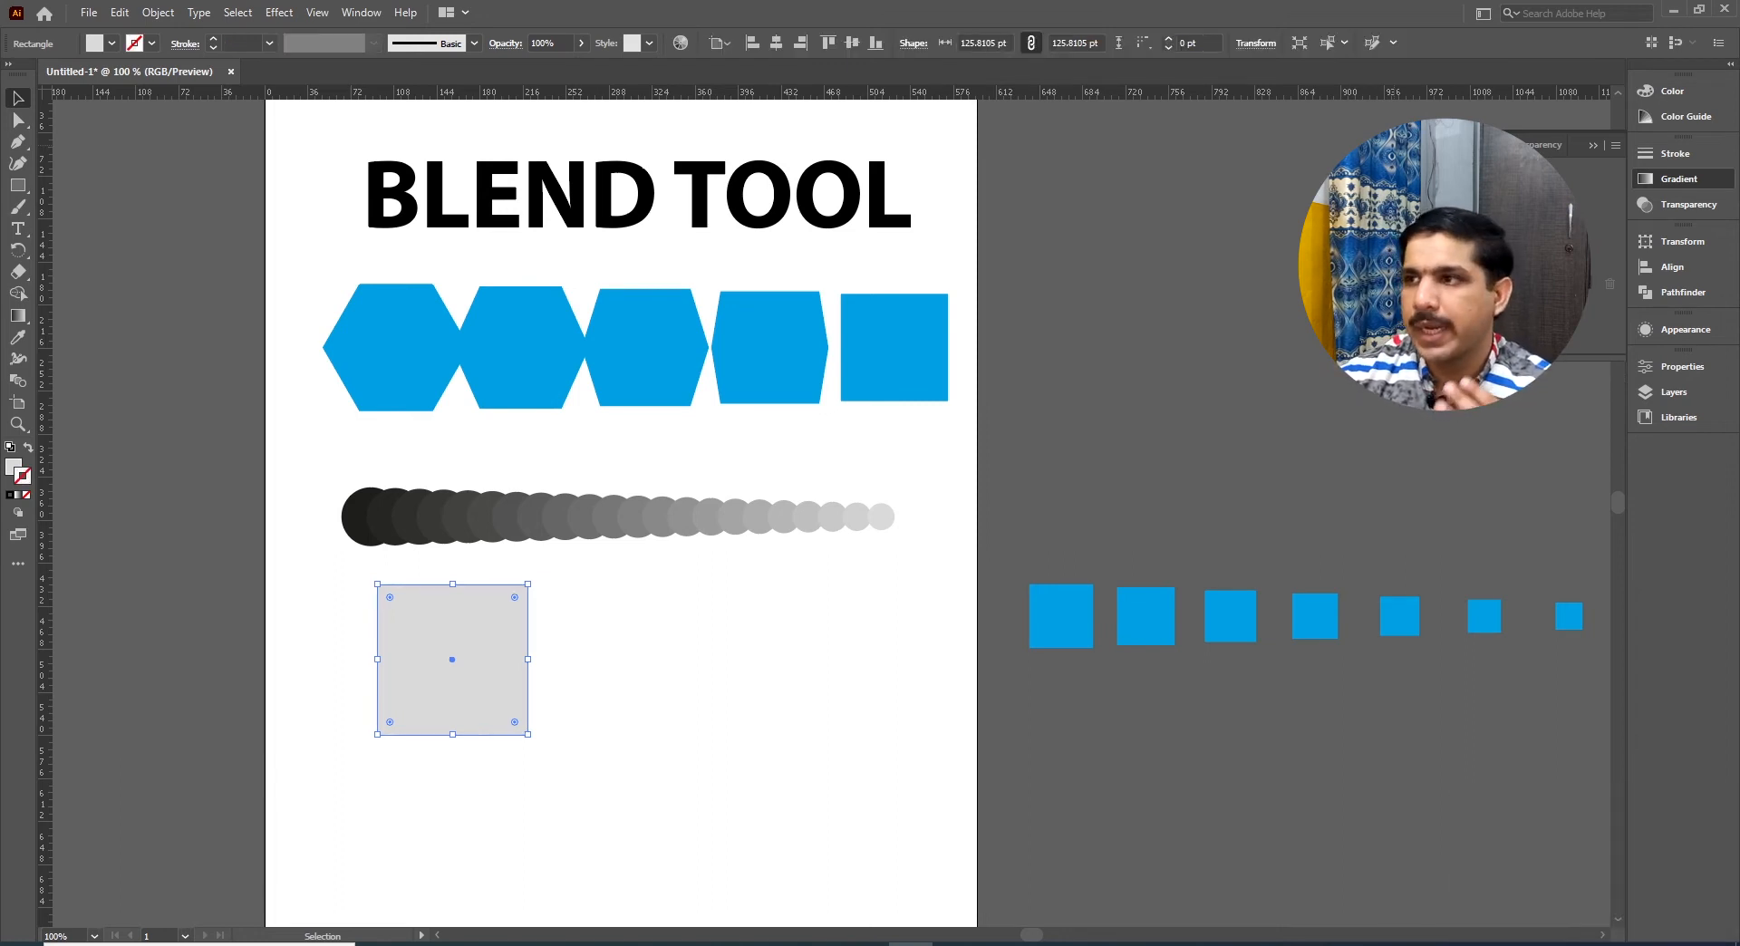
left_click(13, 466)
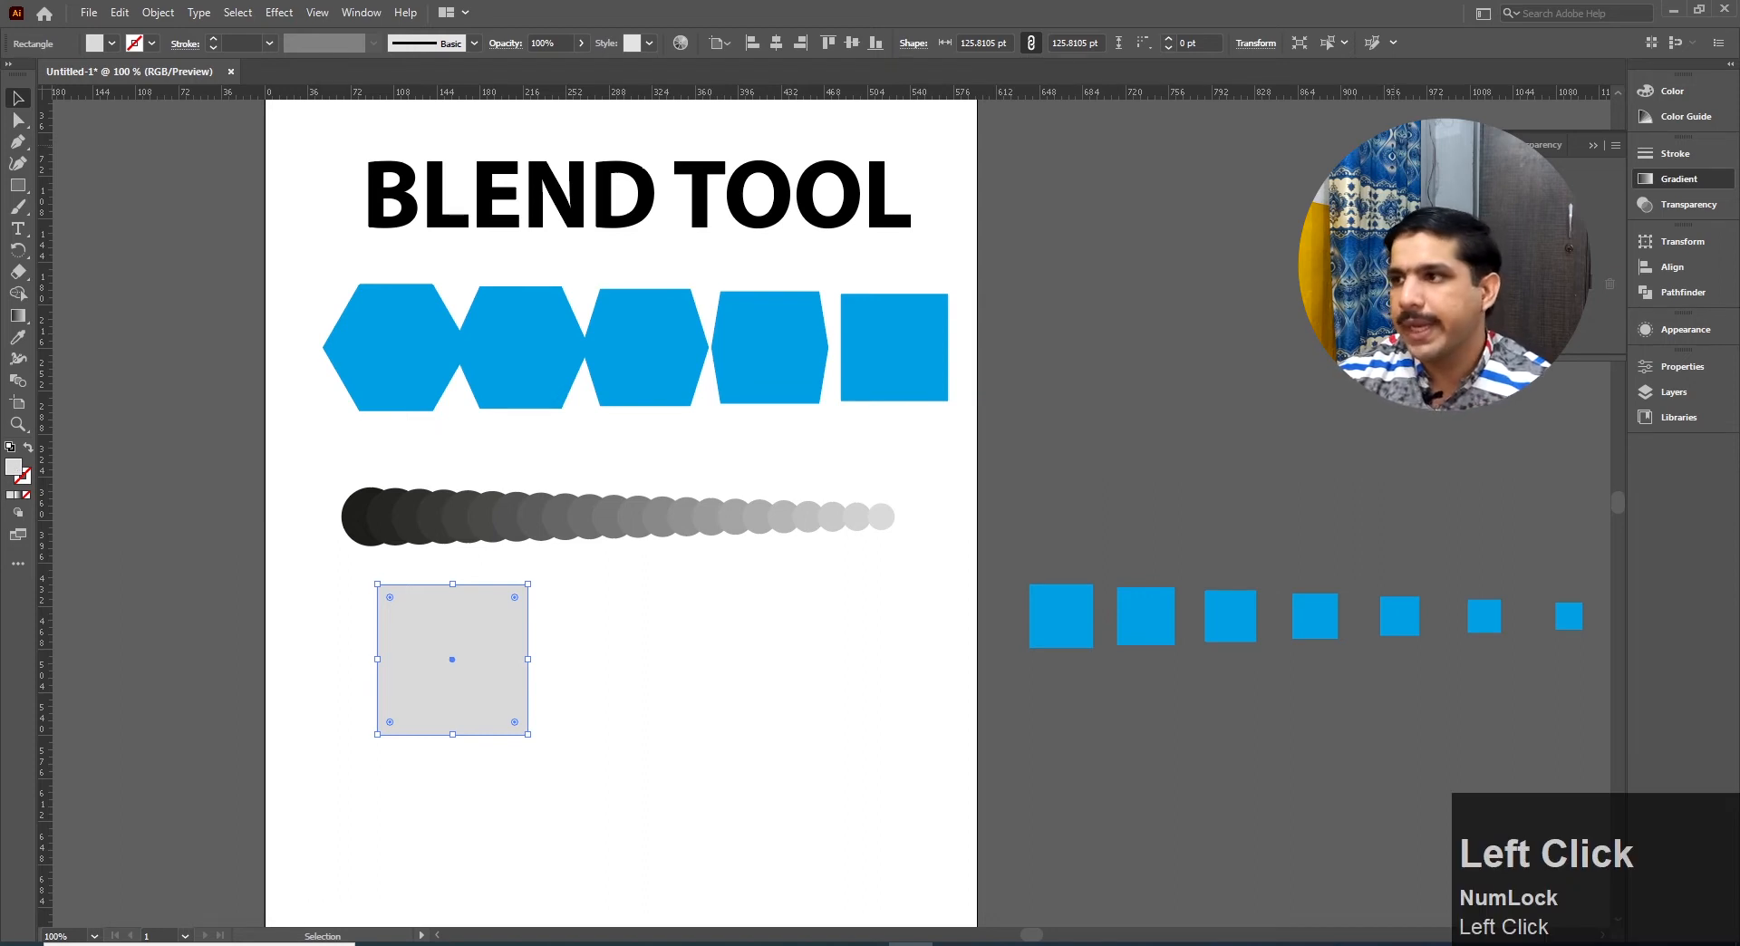
left_click(1592, 295)
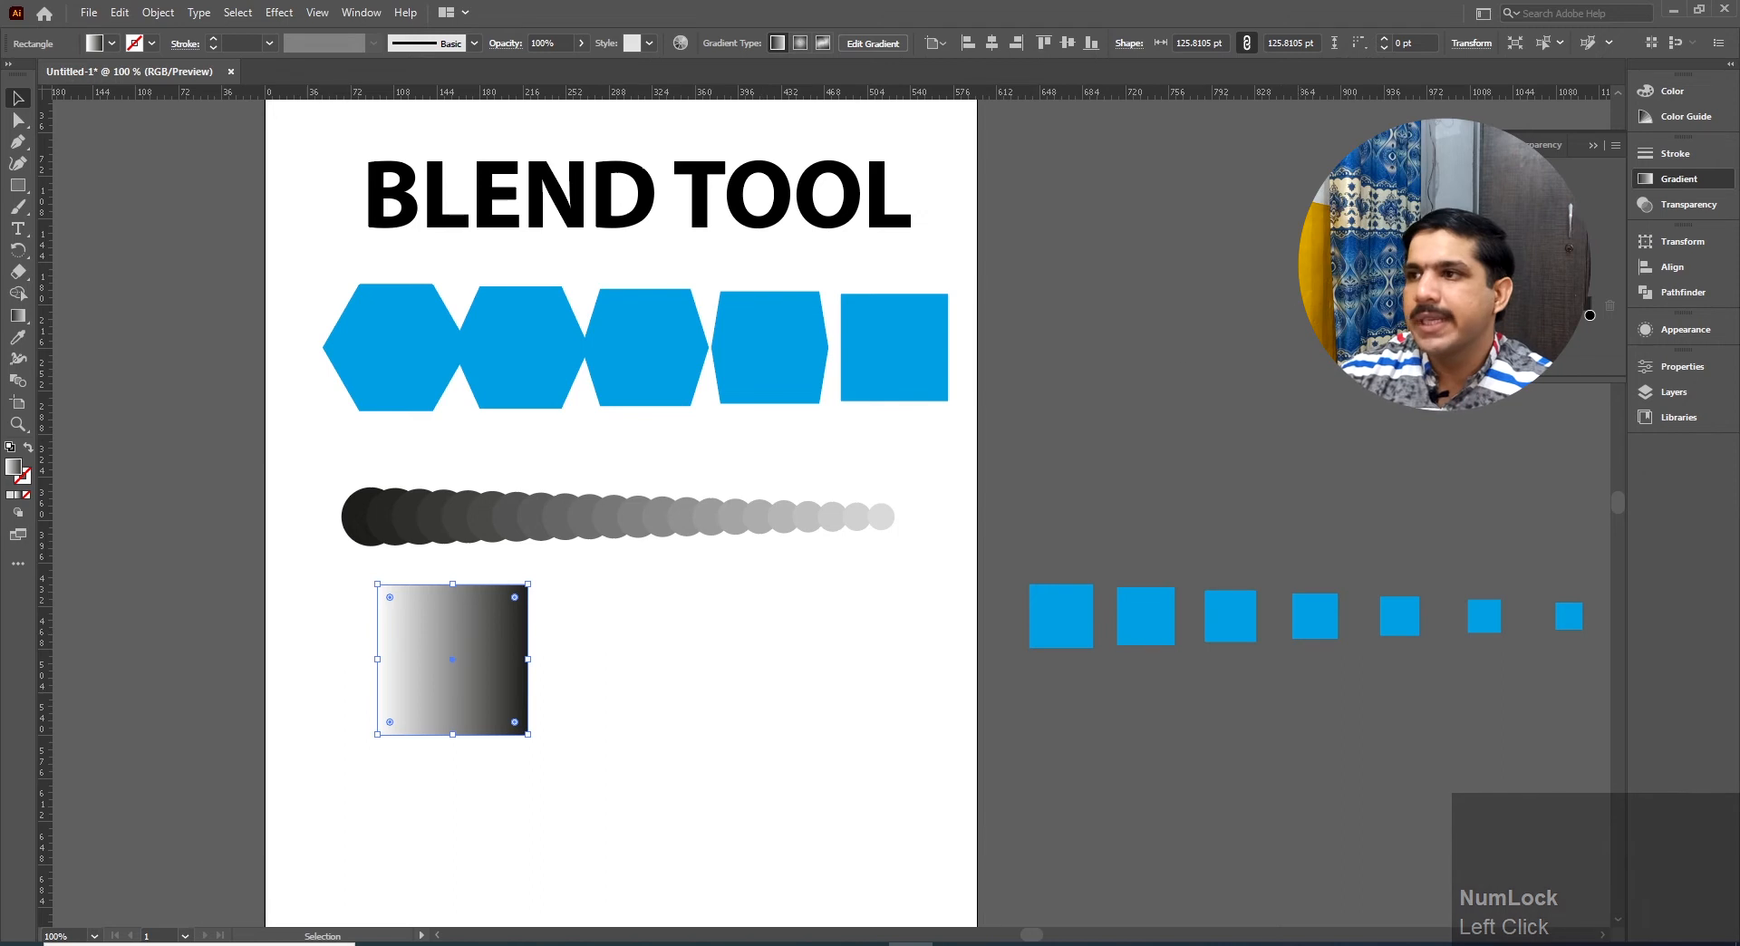
left_click(1450, 308)
left_click(1589, 313)
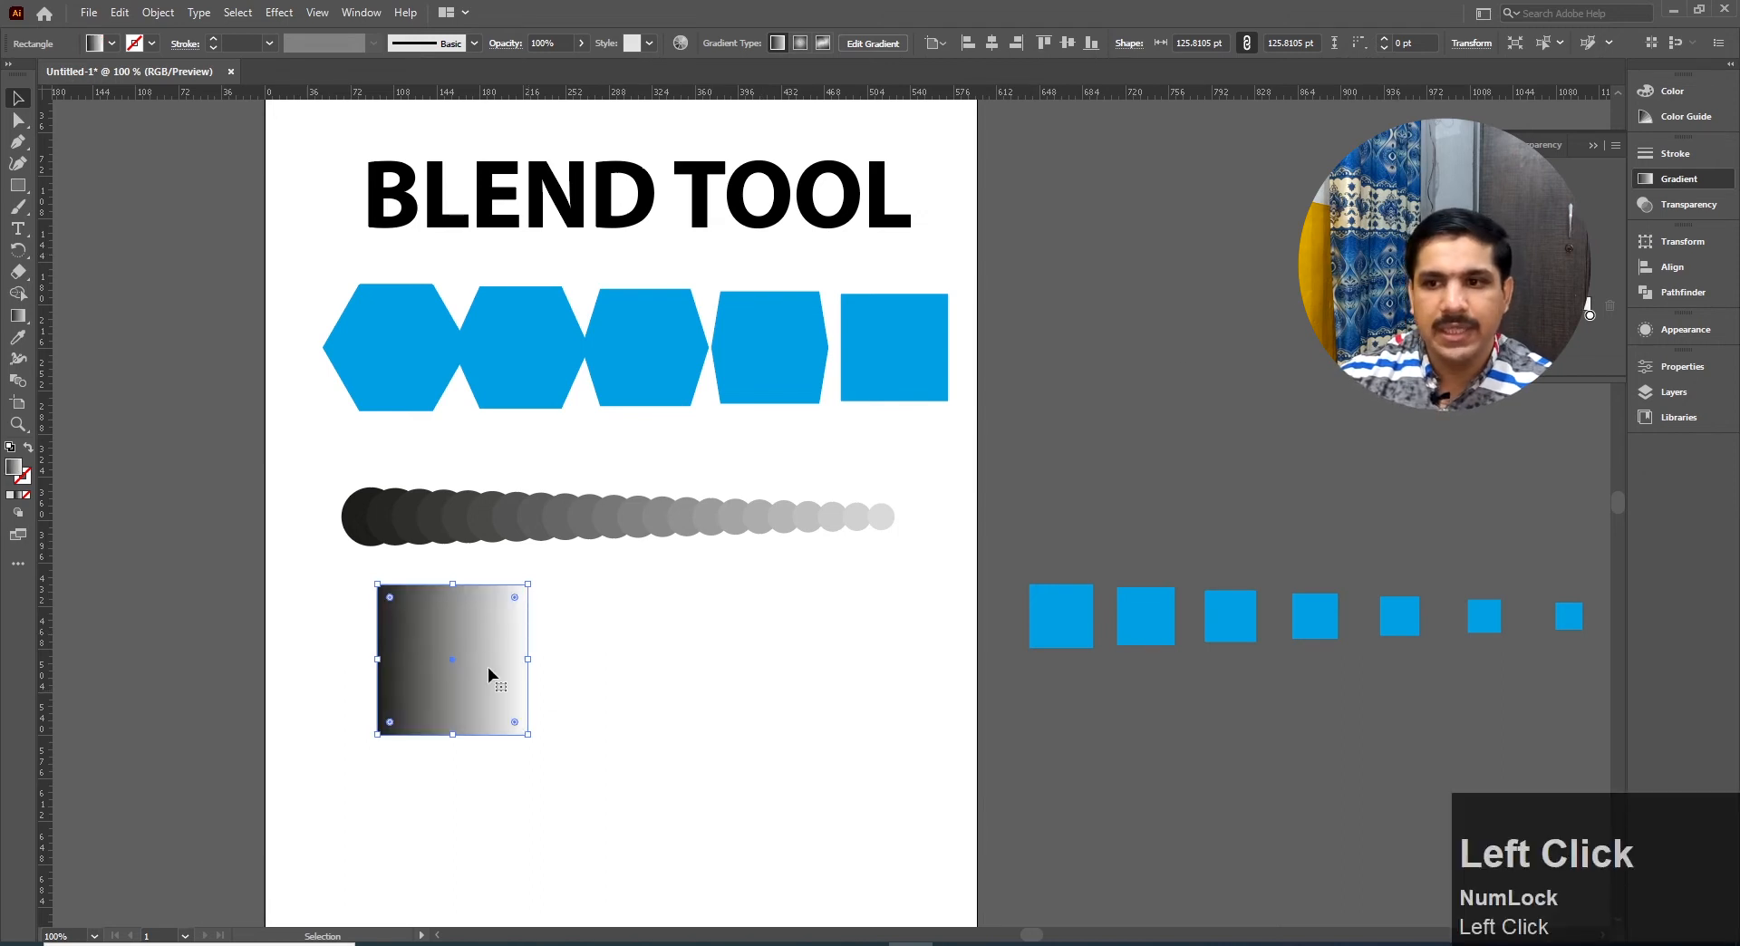
Reverse the square's linear gradient to run from white to black, then deselect the artwork
left_click(17, 100)
left_click(615, 656)
left_click(532, 538)
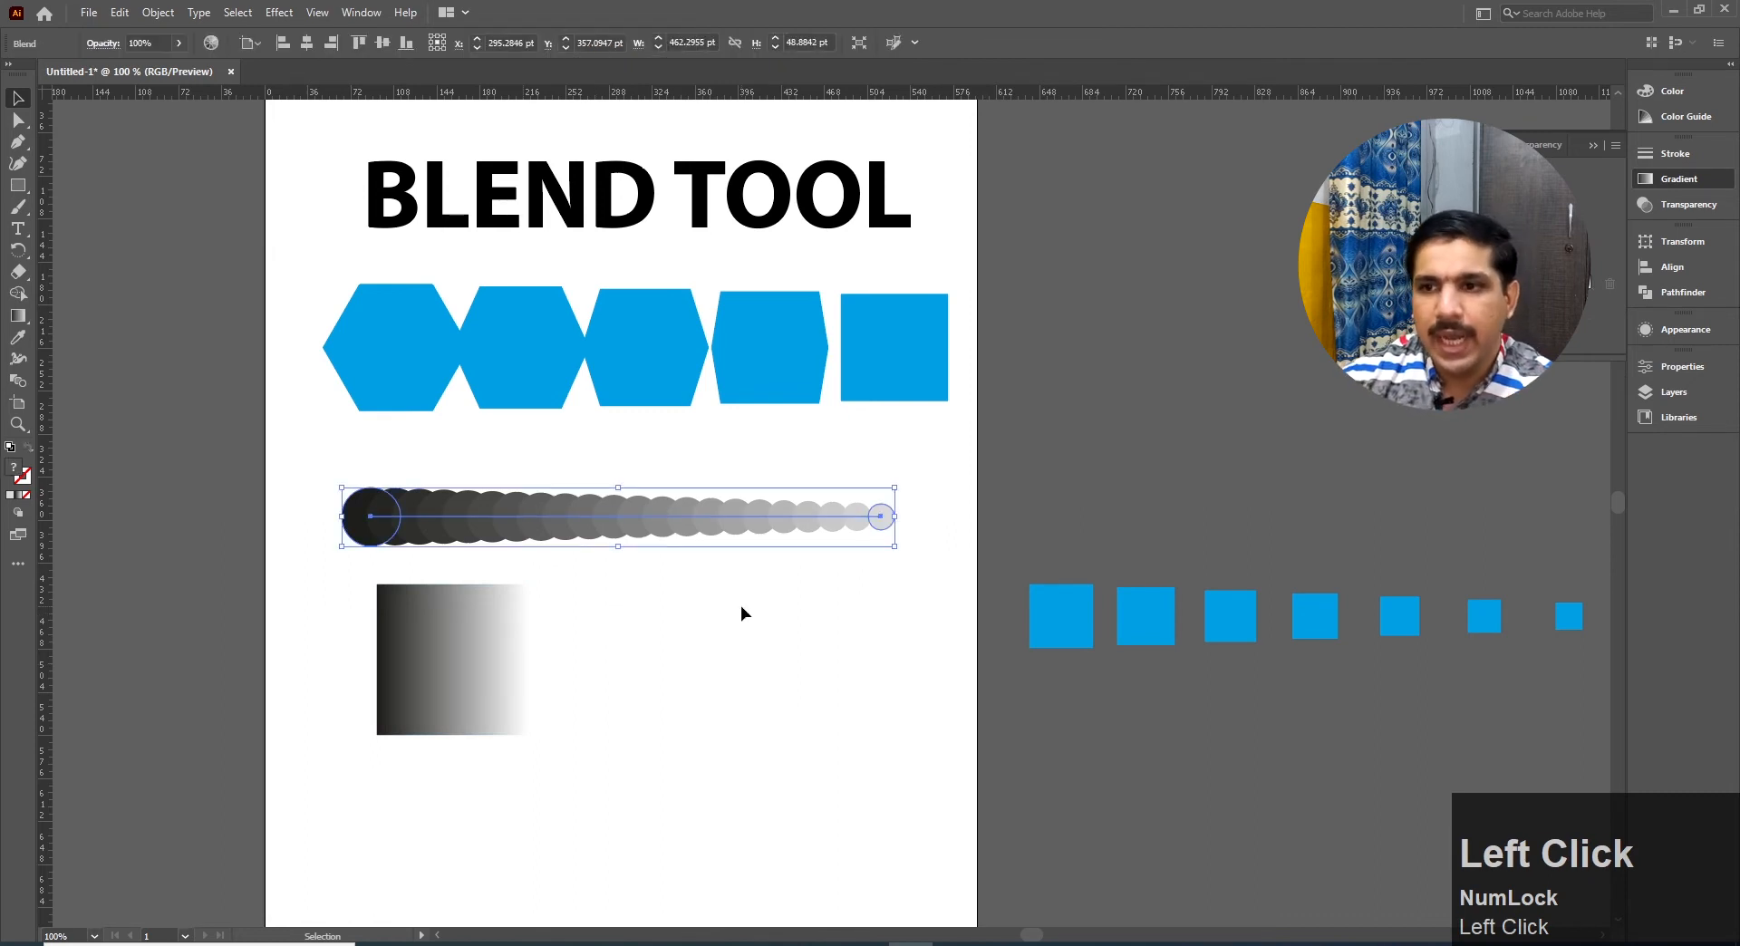
left_click(488, 656)
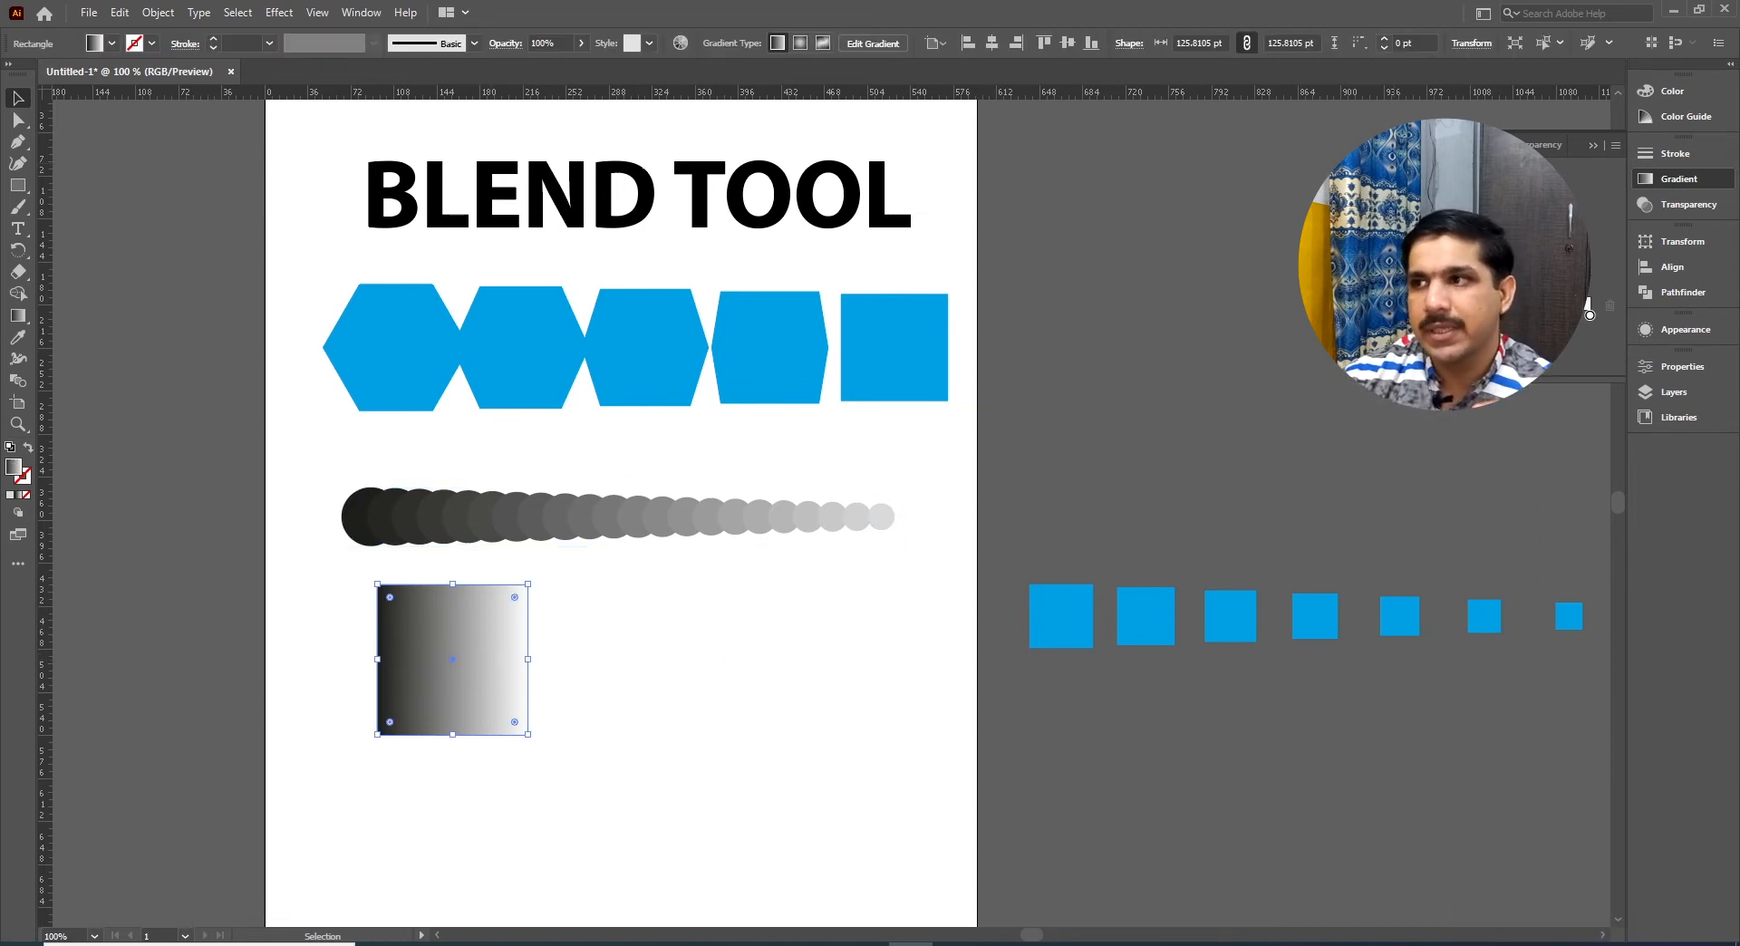
left_click(1588, 308)
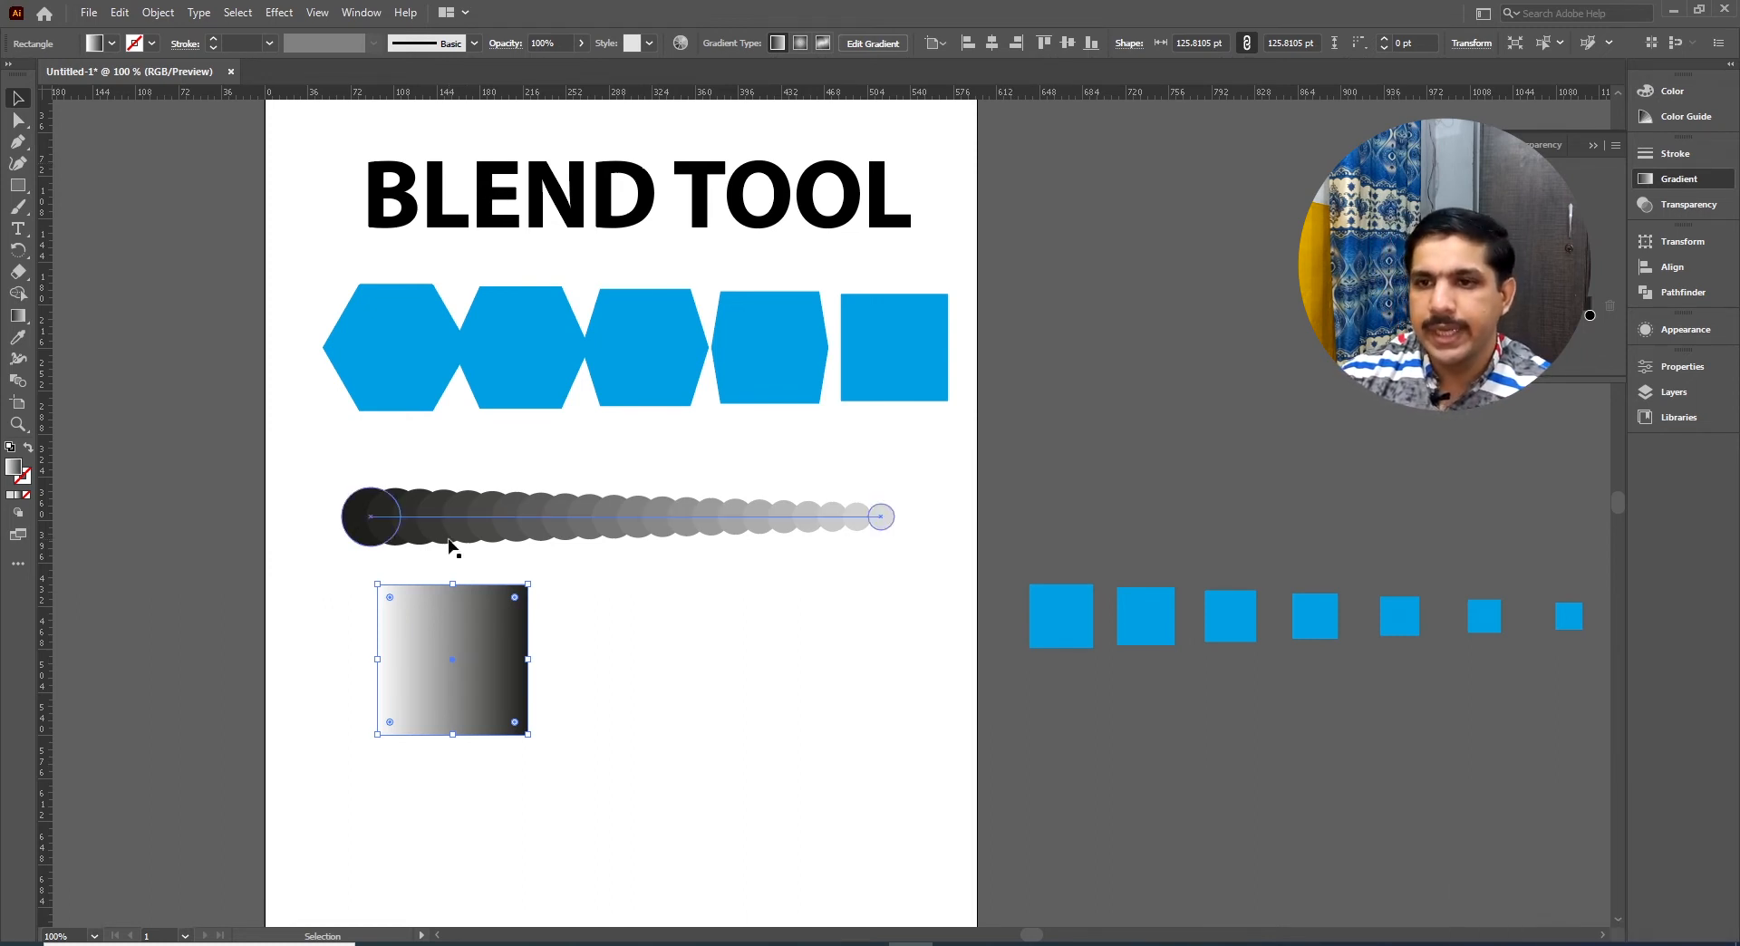
left_click(378, 568)
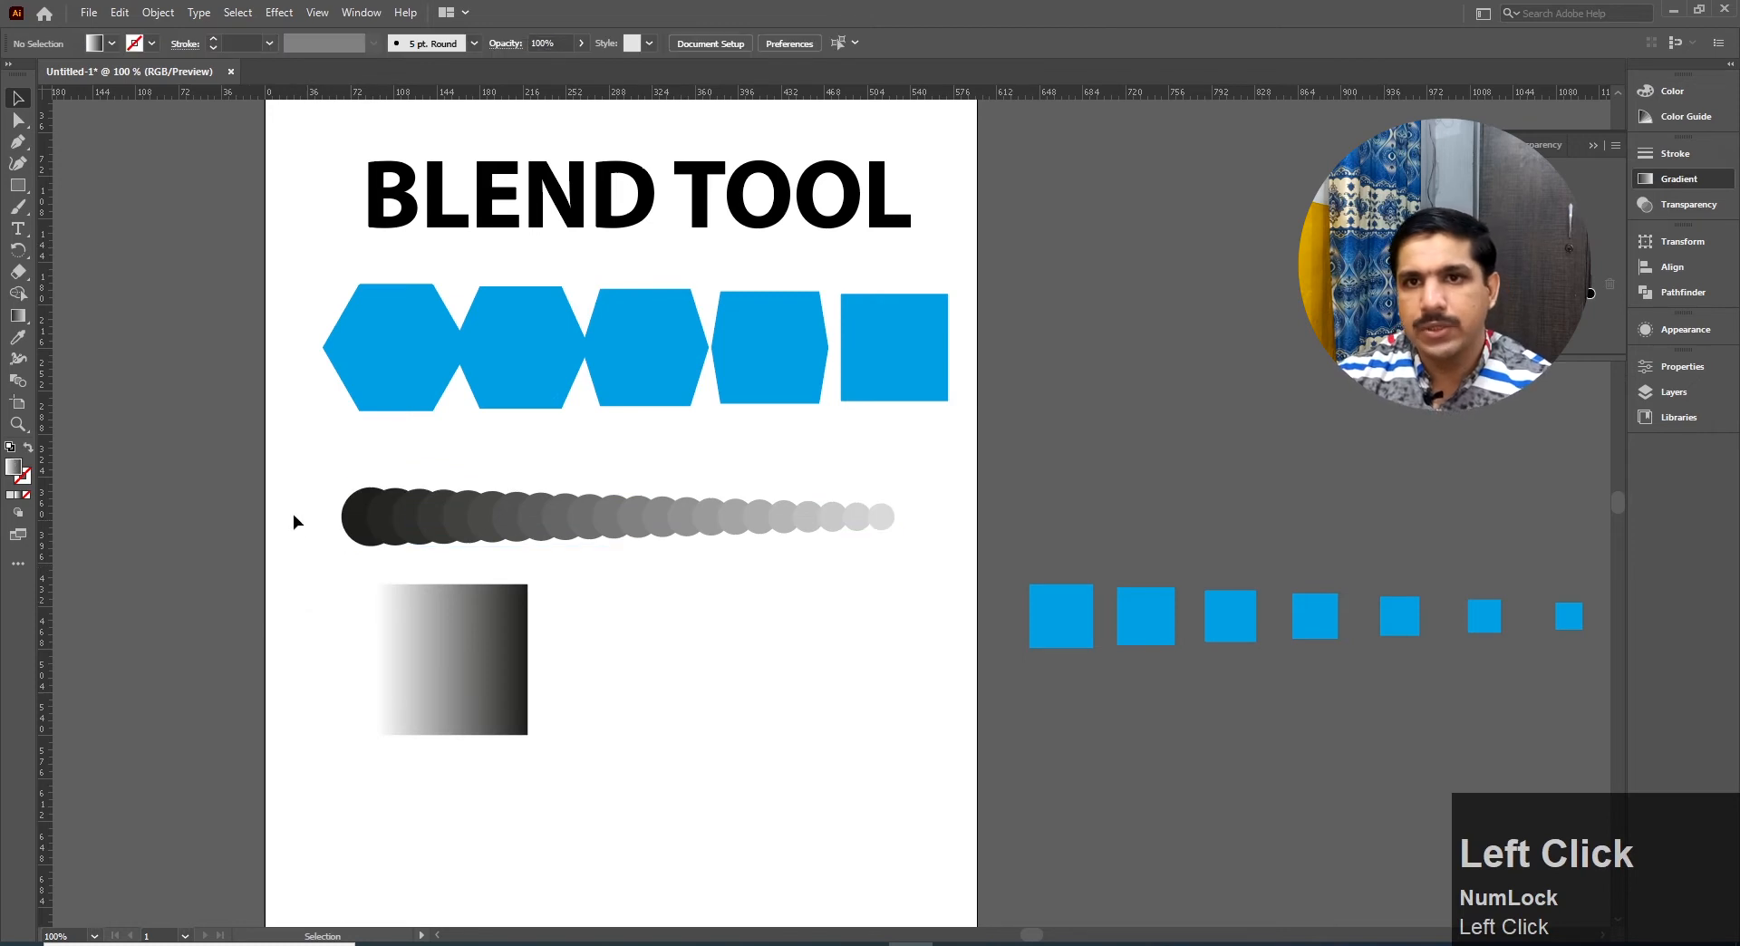
Fill only the large end circle of the circle blend with dark red
left_click(18, 185)
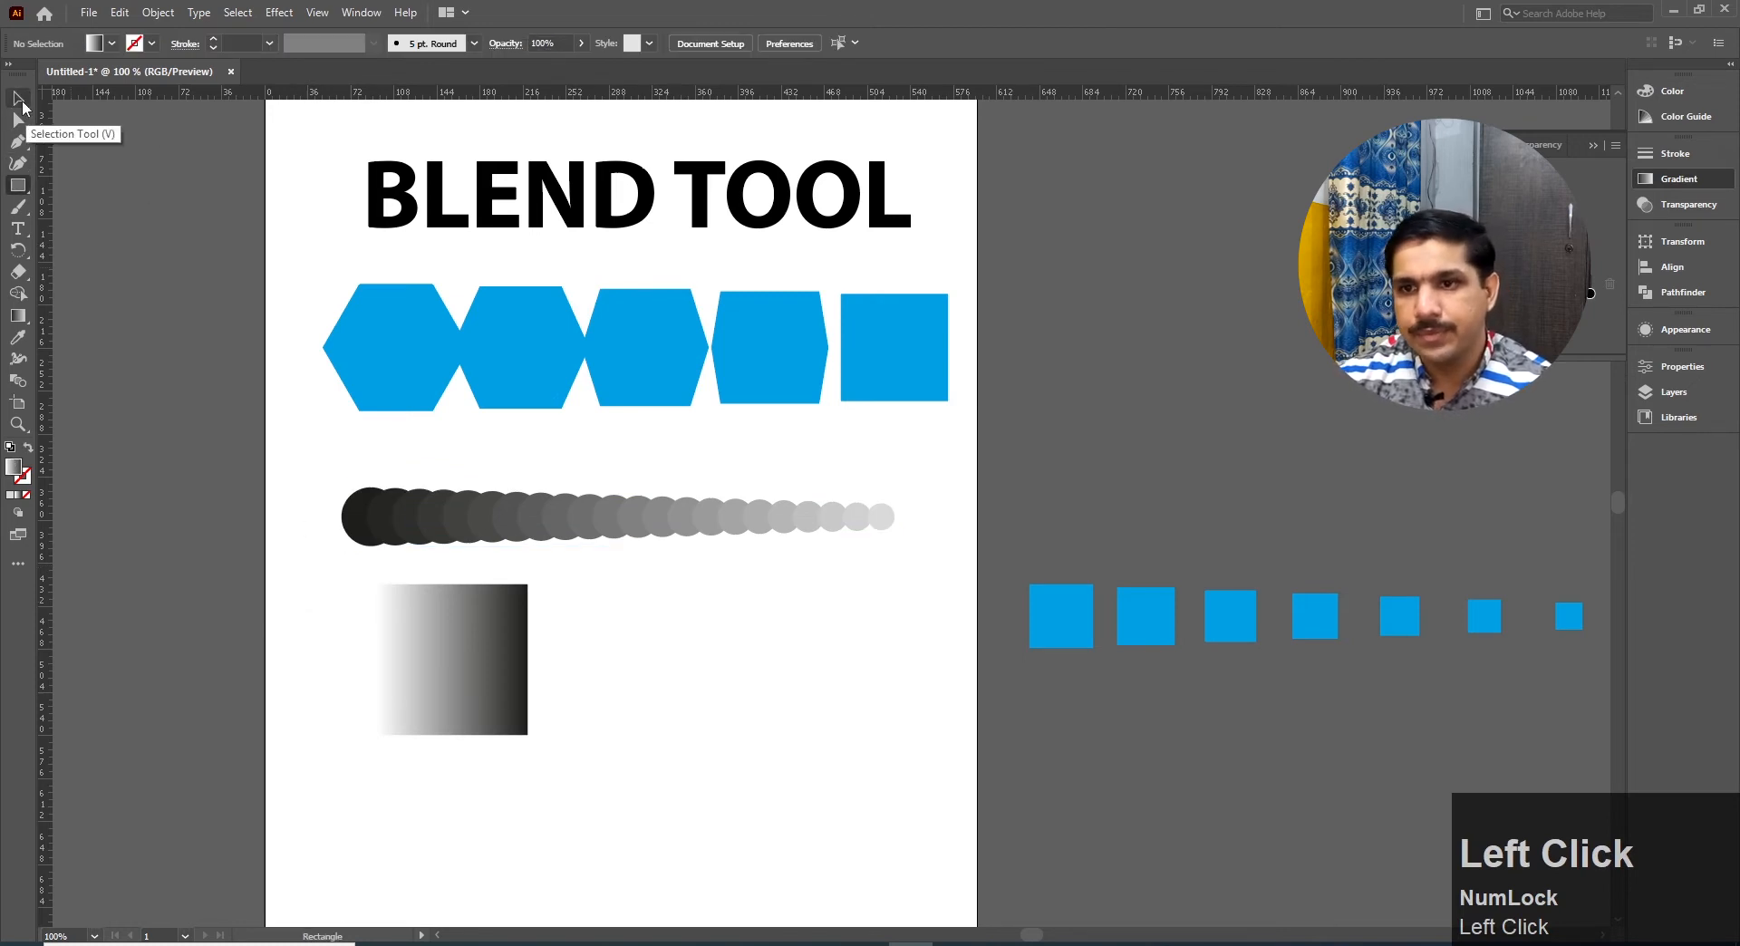
key("a")
left_click(369, 515)
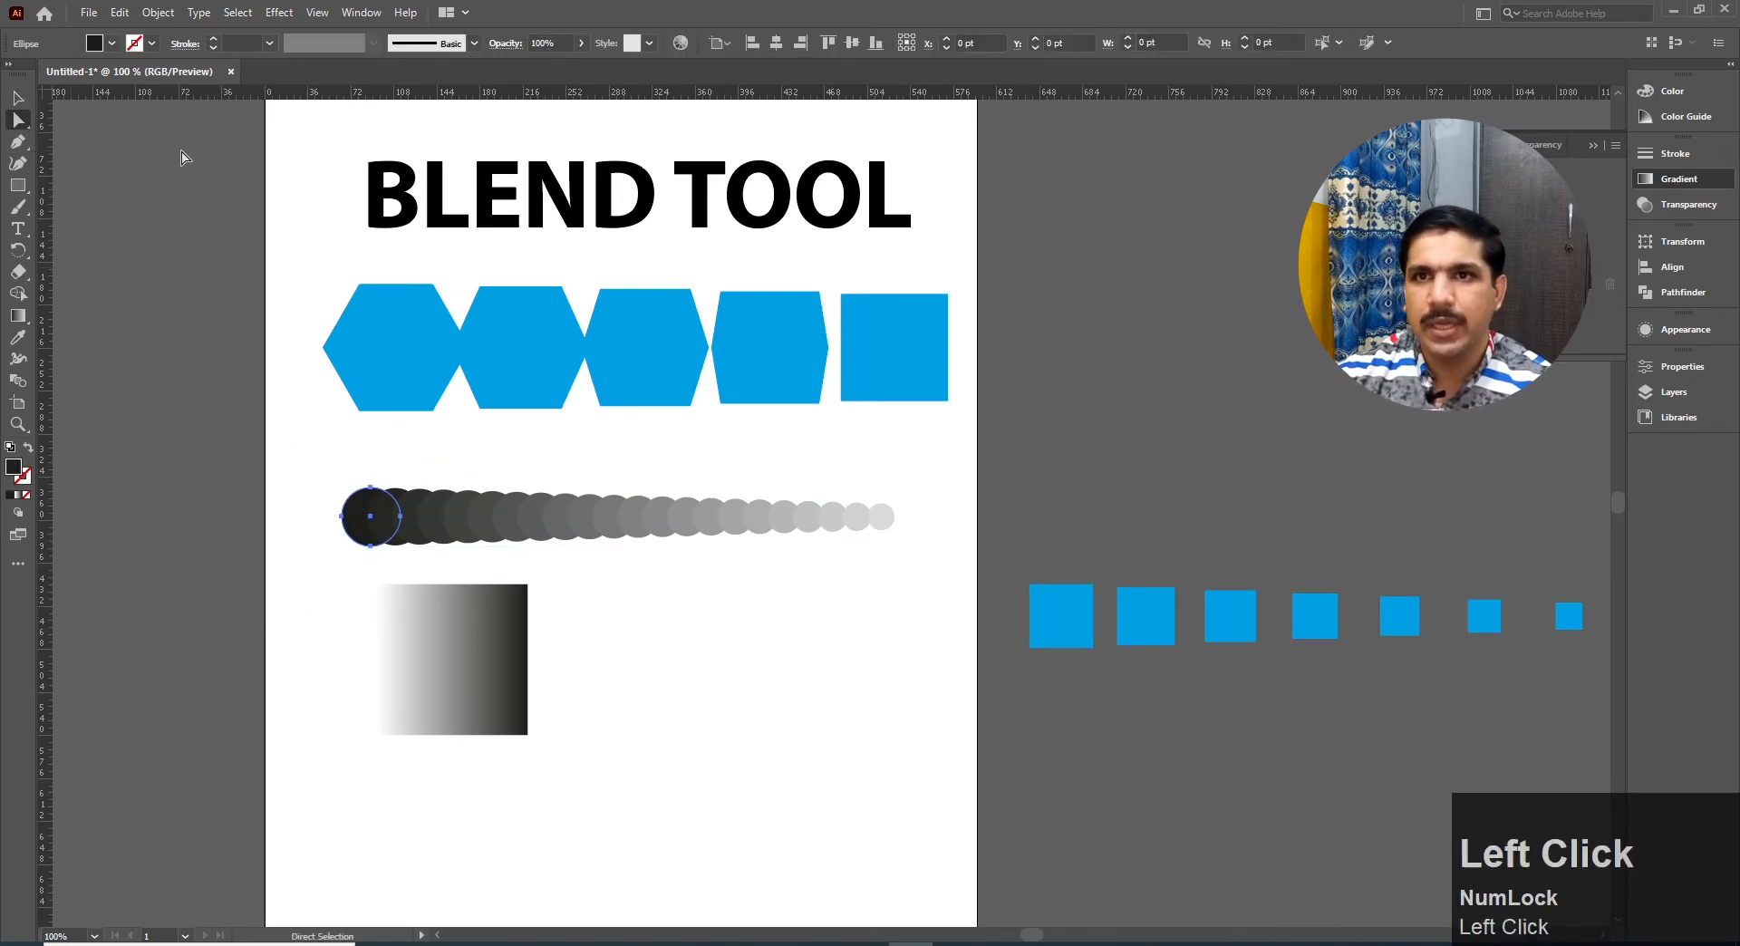
left_click(113, 42)
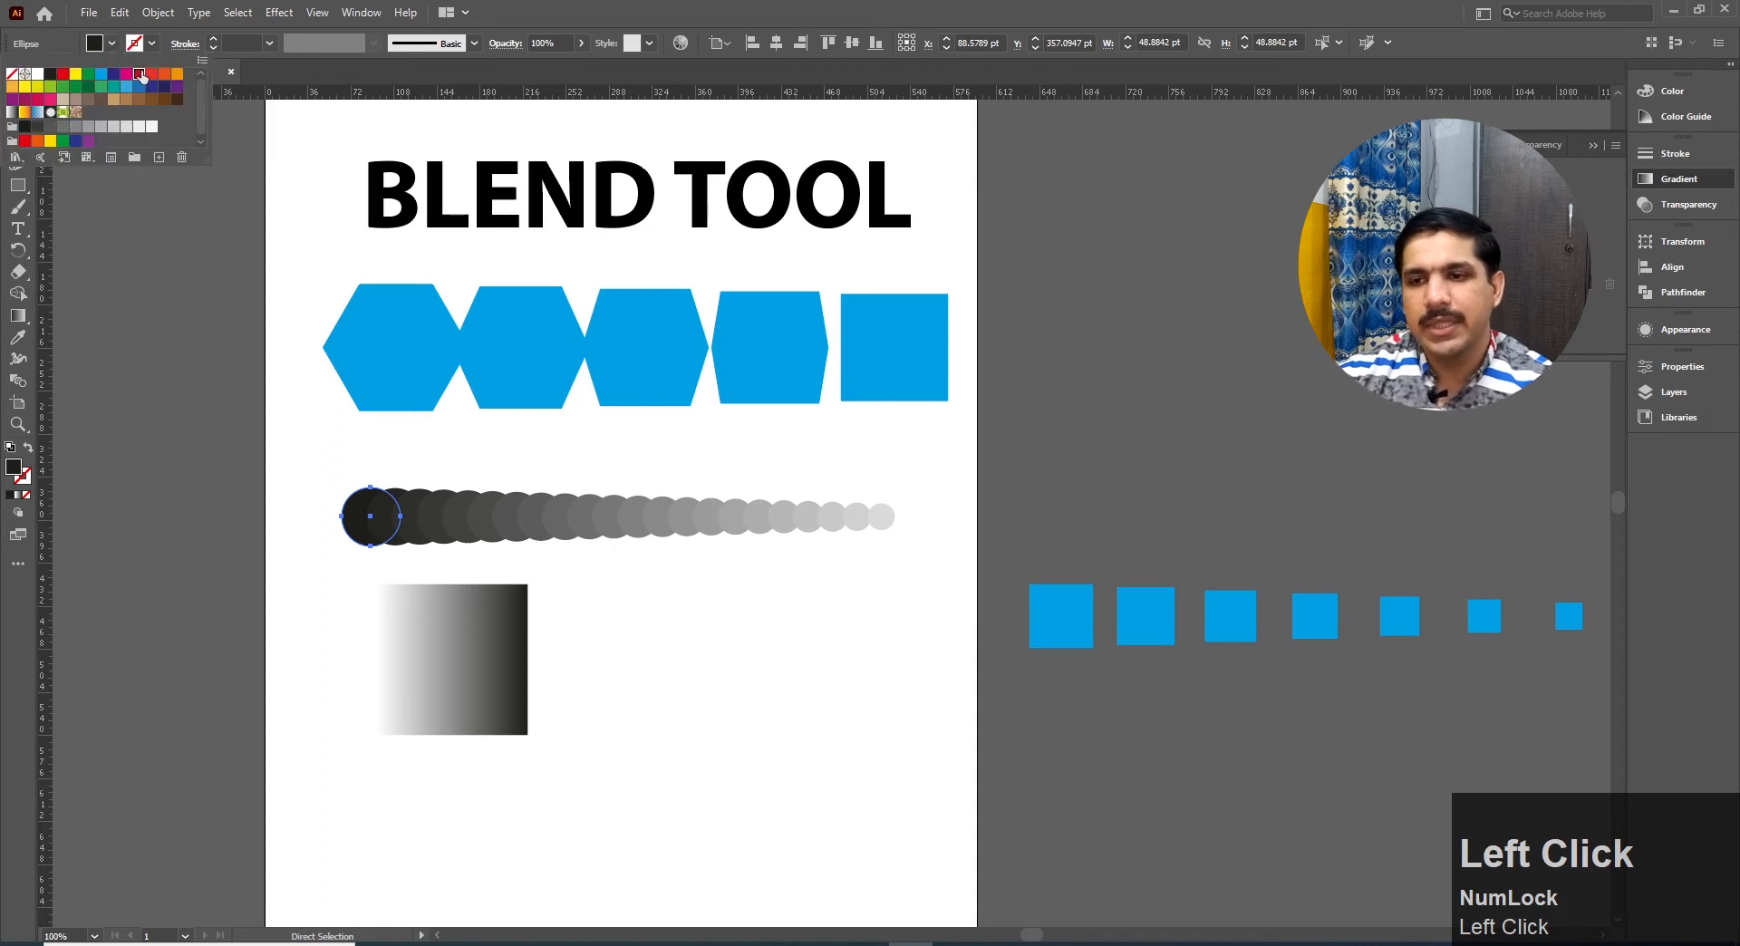
left_click(139, 74)
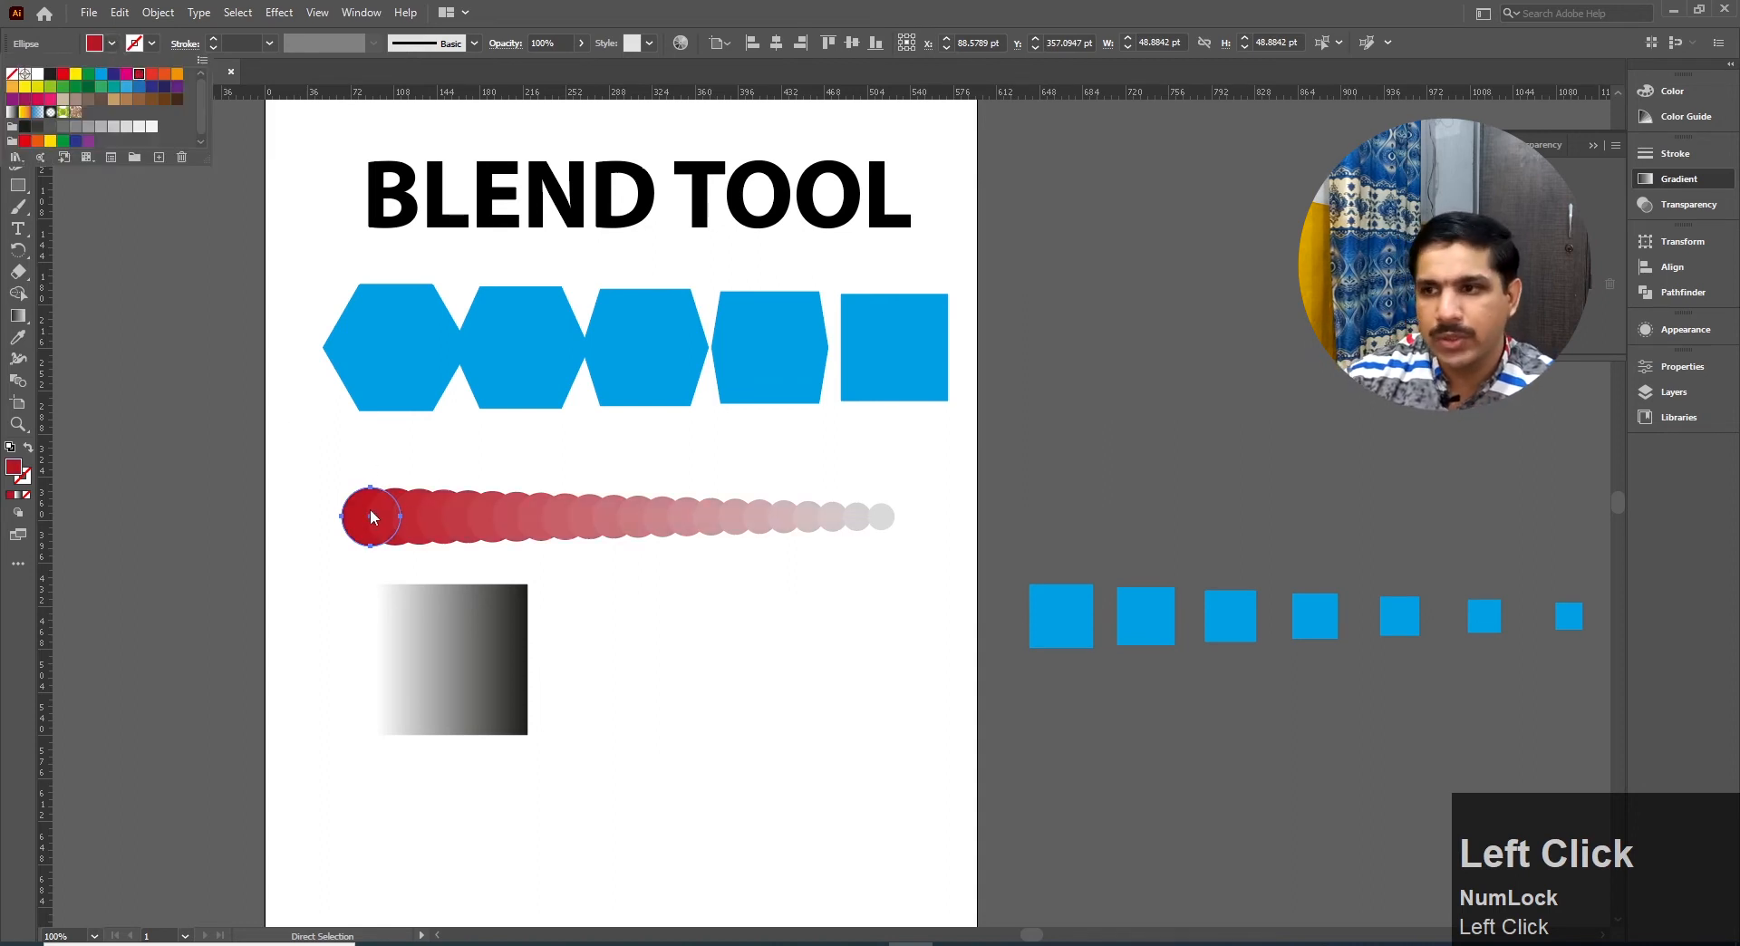
Fill only the small end circle of the circle blend with purple, then deselect the artwork
left_click(887, 518)
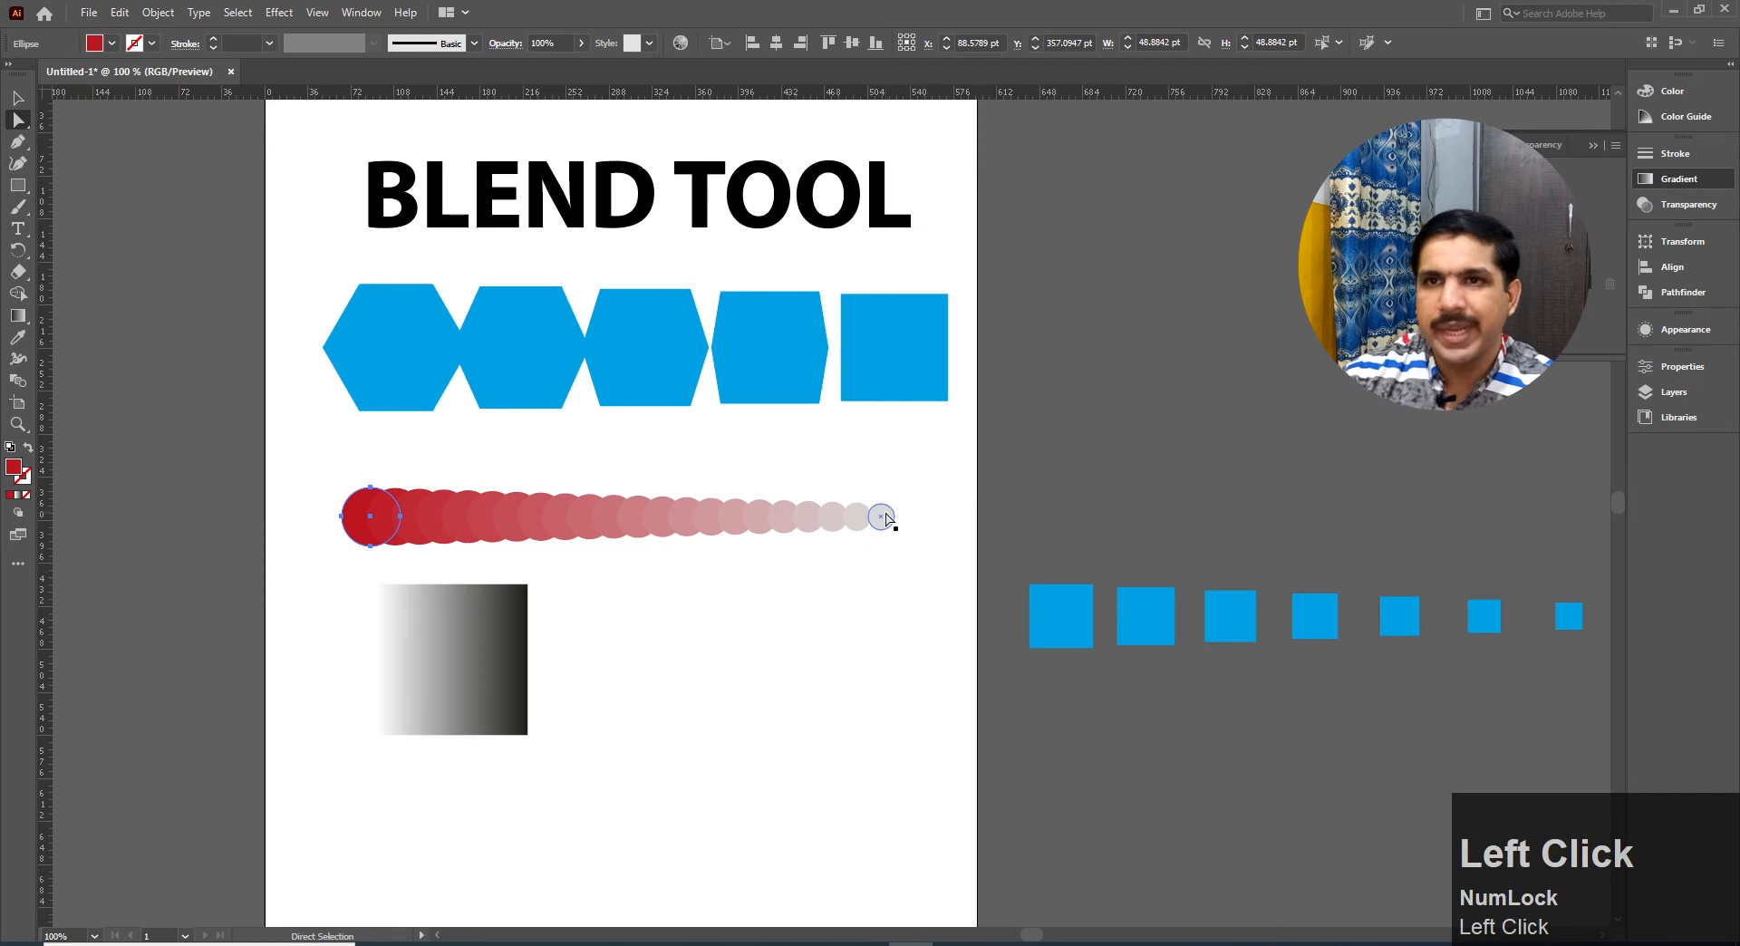
left_click(117, 45)
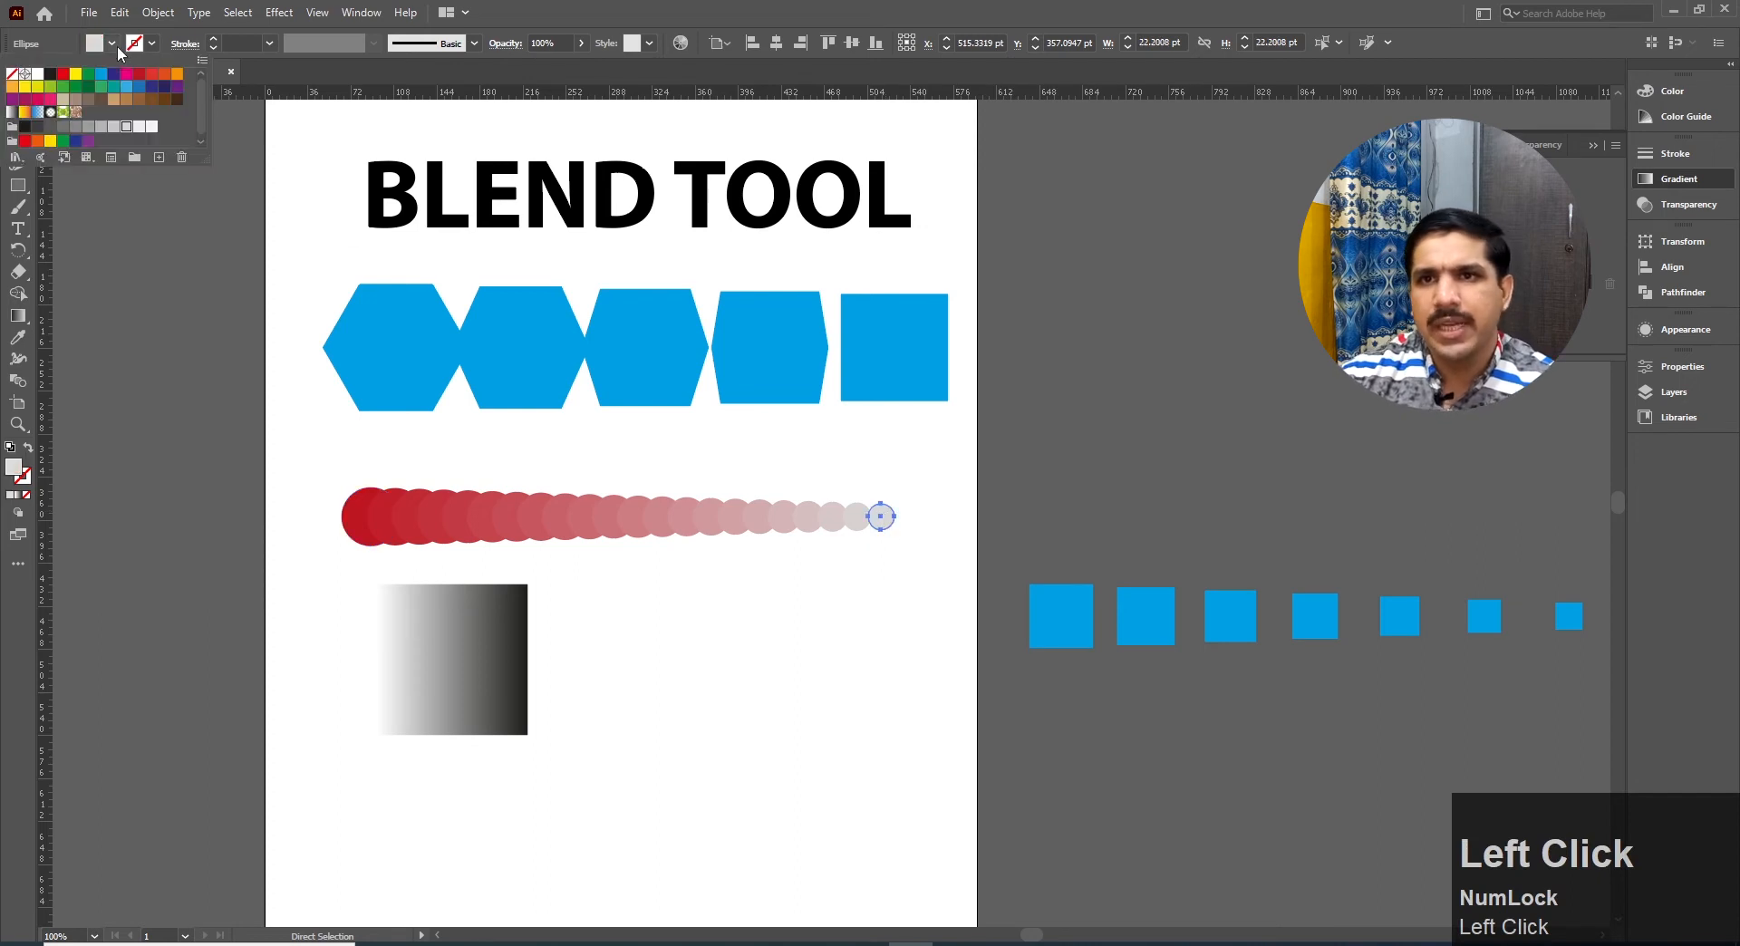
left_click(177, 86)
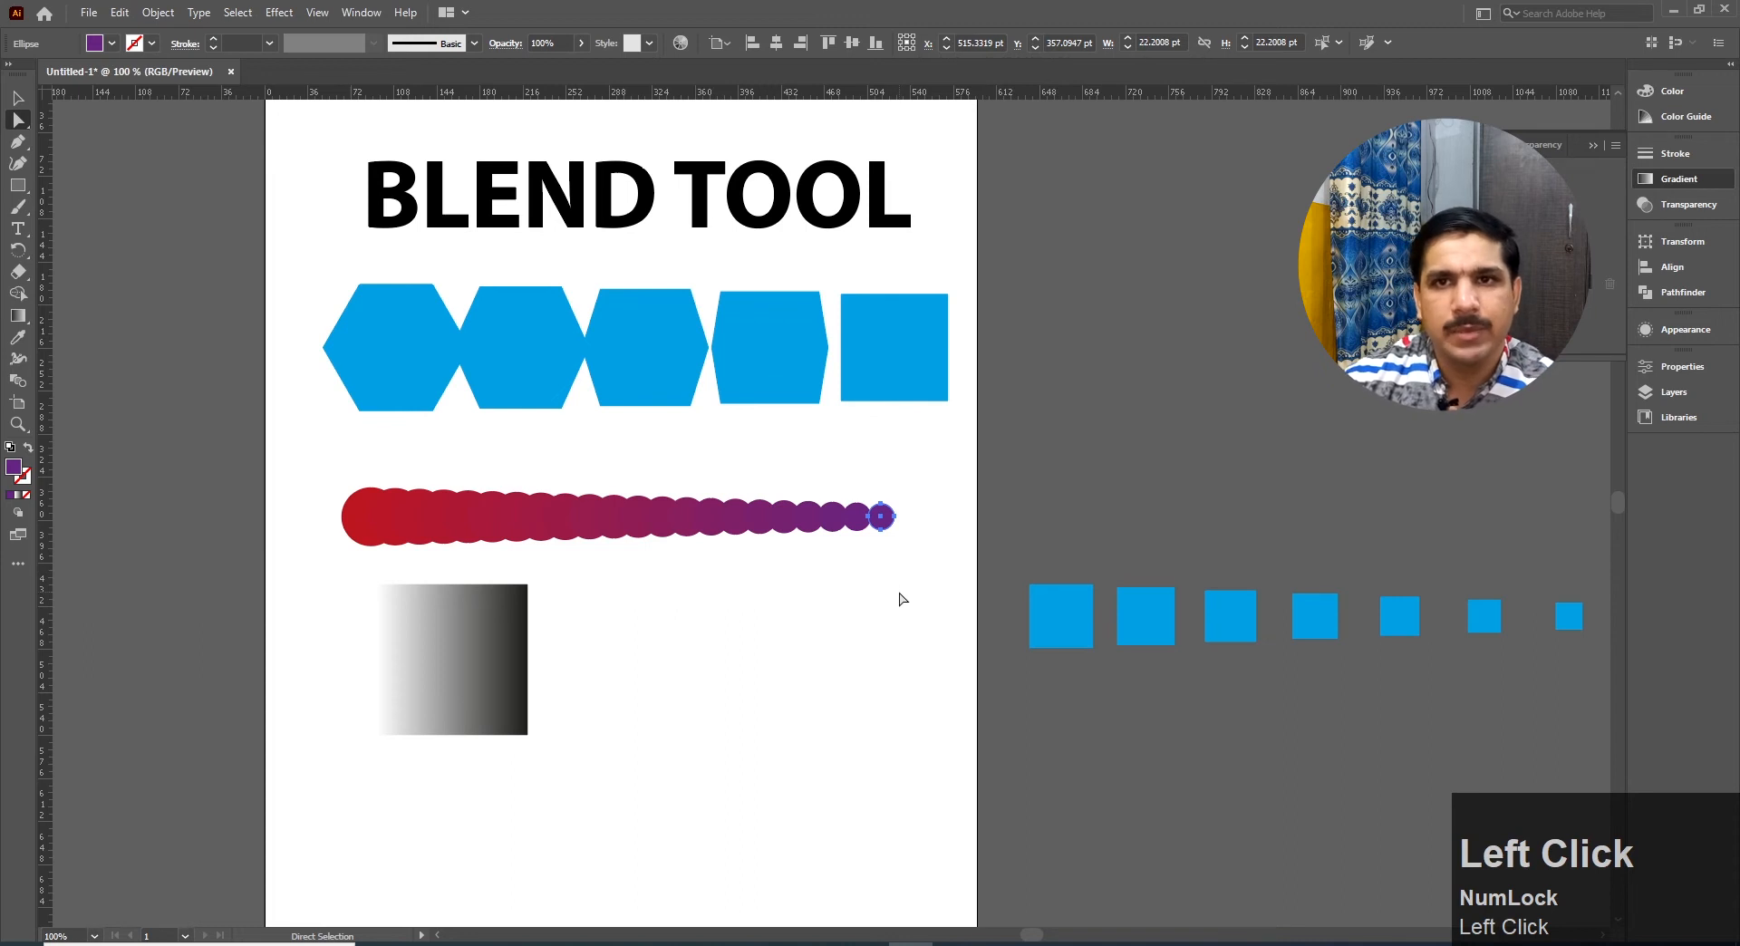
left_click(17, 97)
left_click(412, 492)
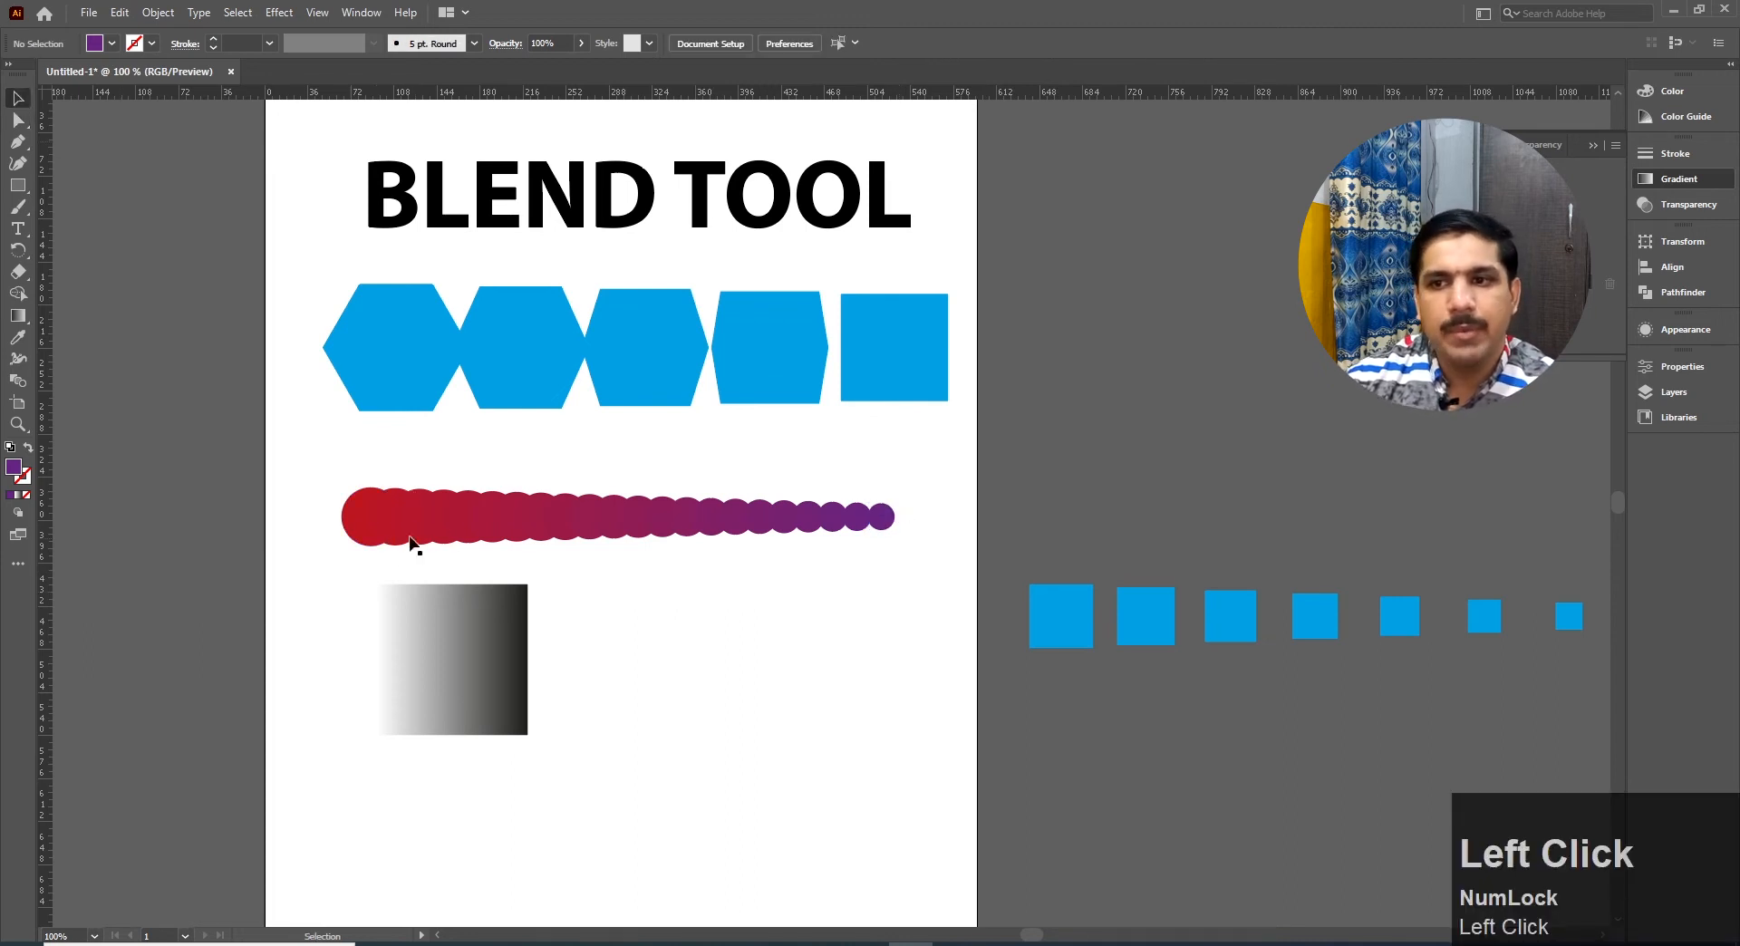
Reverse the spine of the circle blend so that its two end circles swap places
left_click(460, 528)
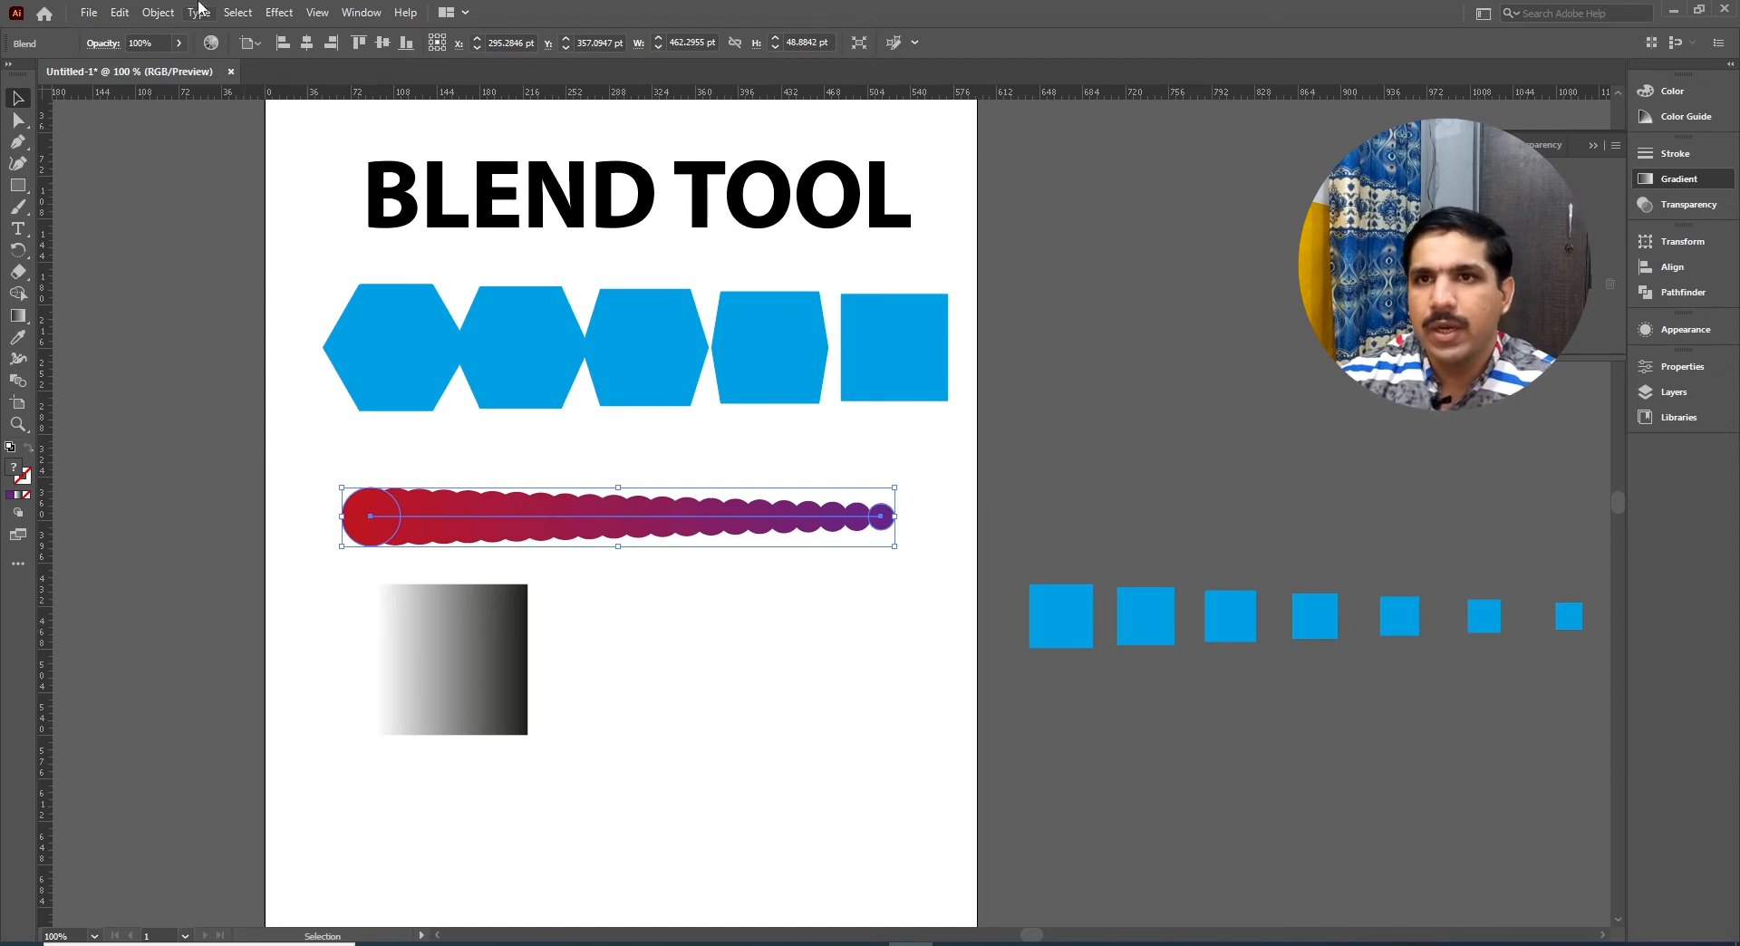
left_click(159, 12)
mouse_move(265, 477)
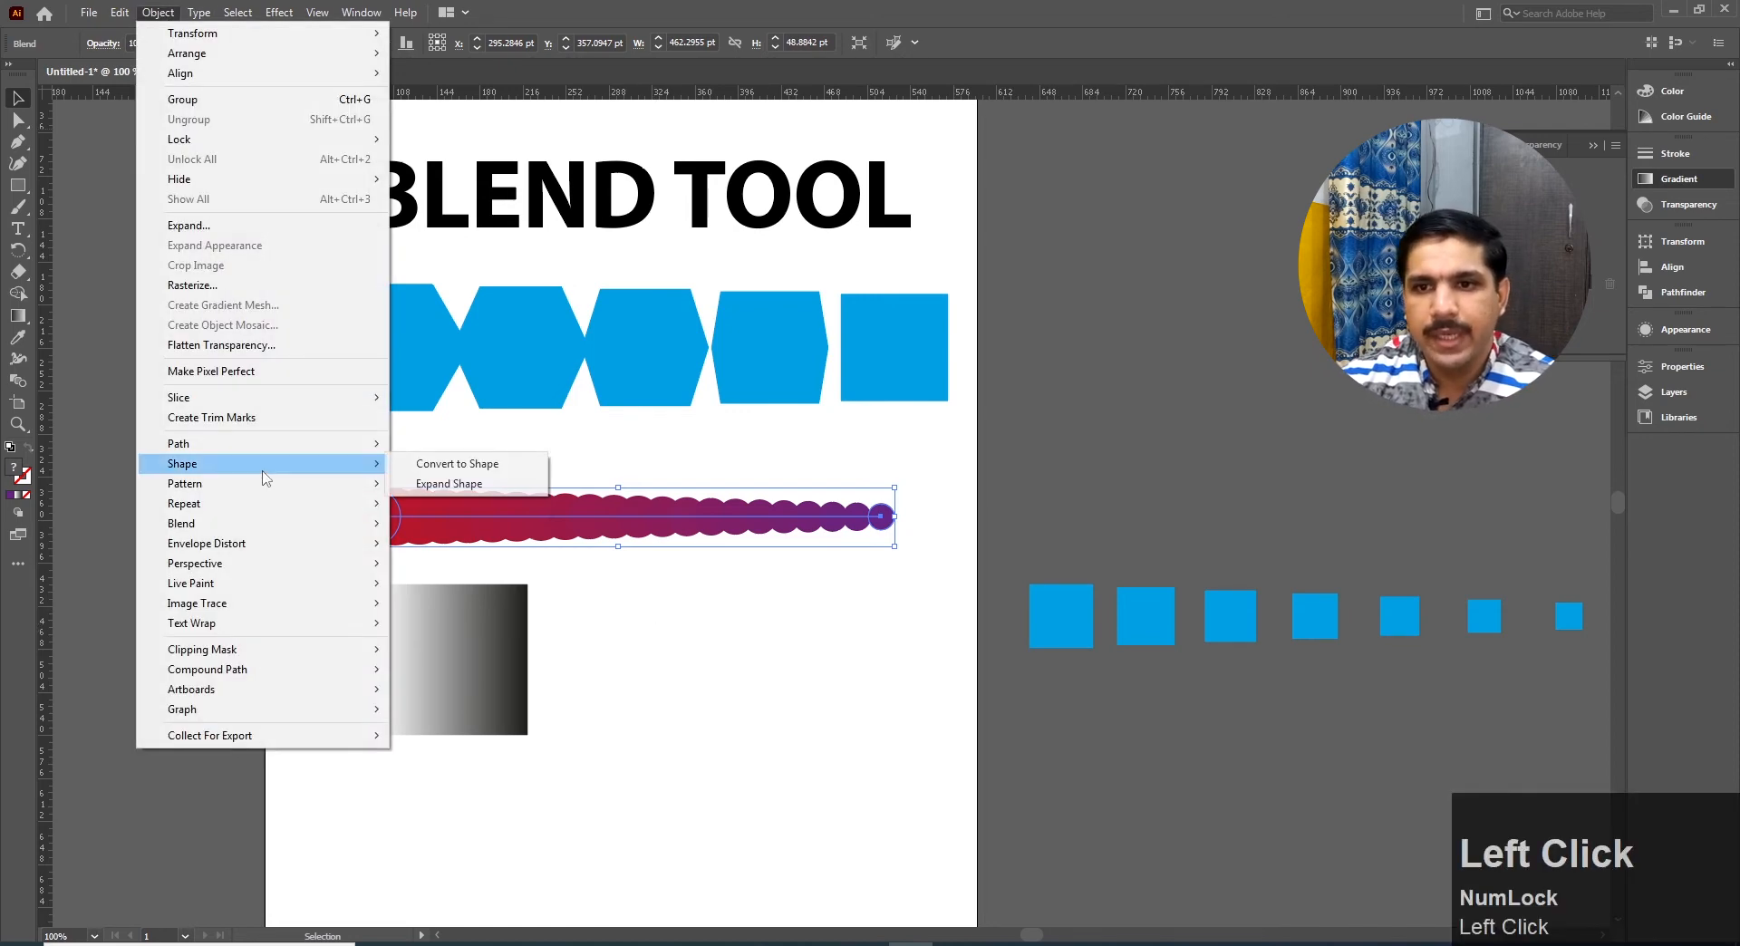
mouse_move(272, 526)
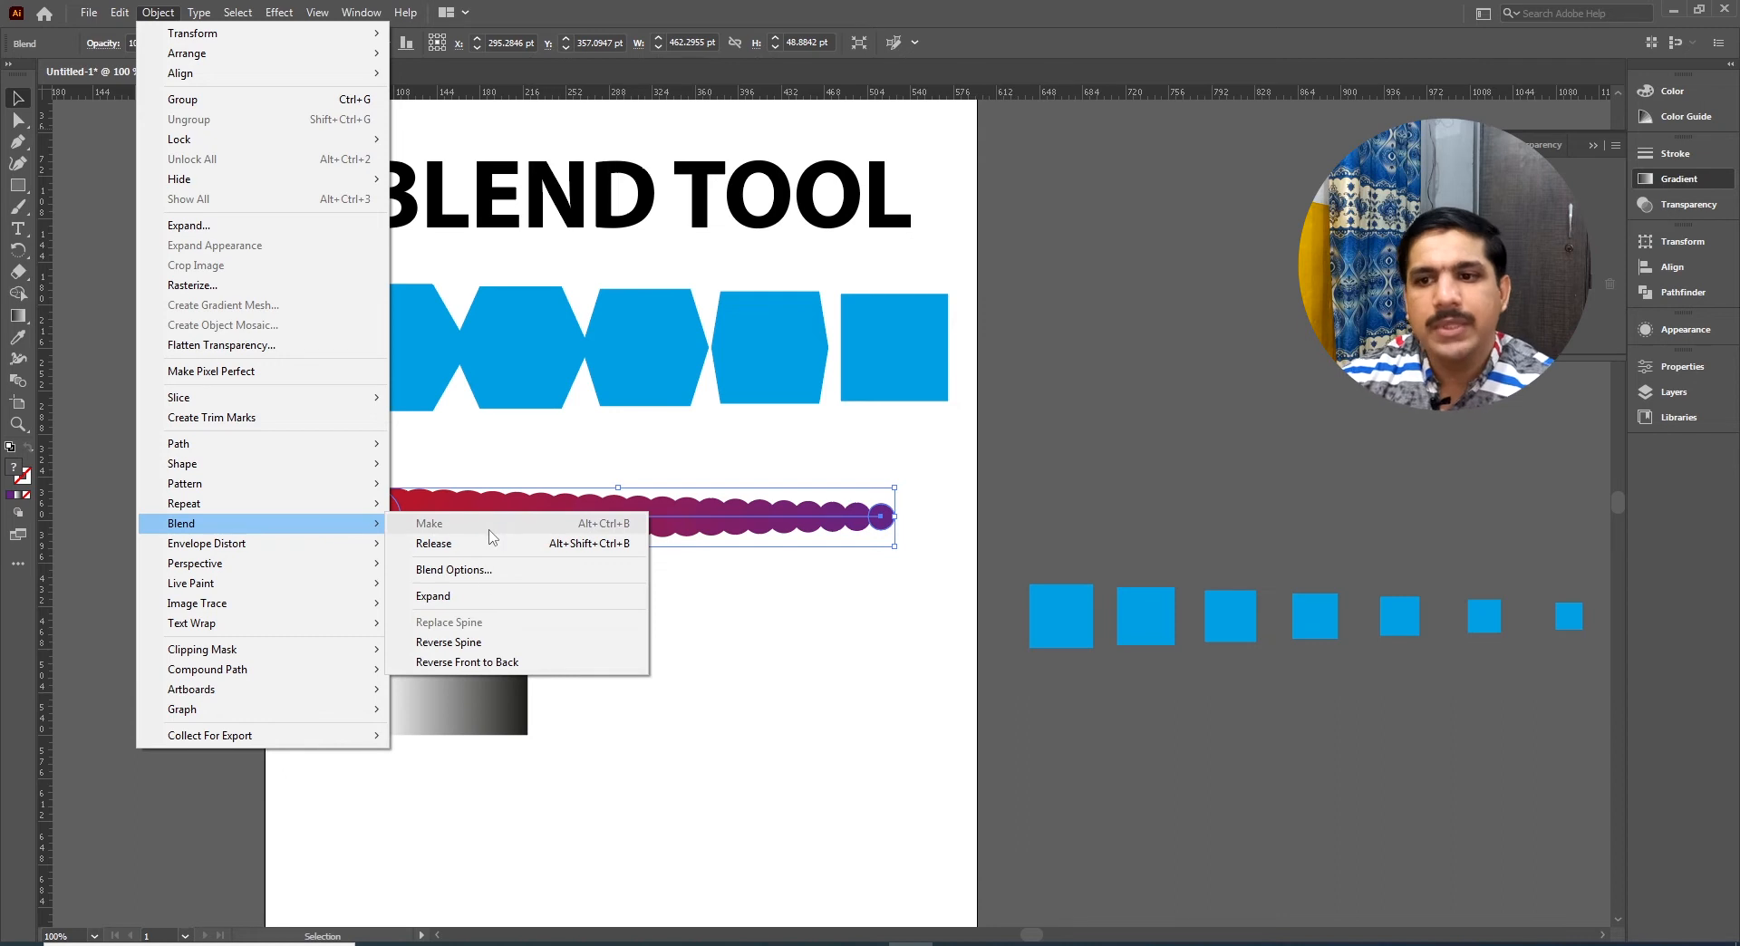
left_click(544, 648)
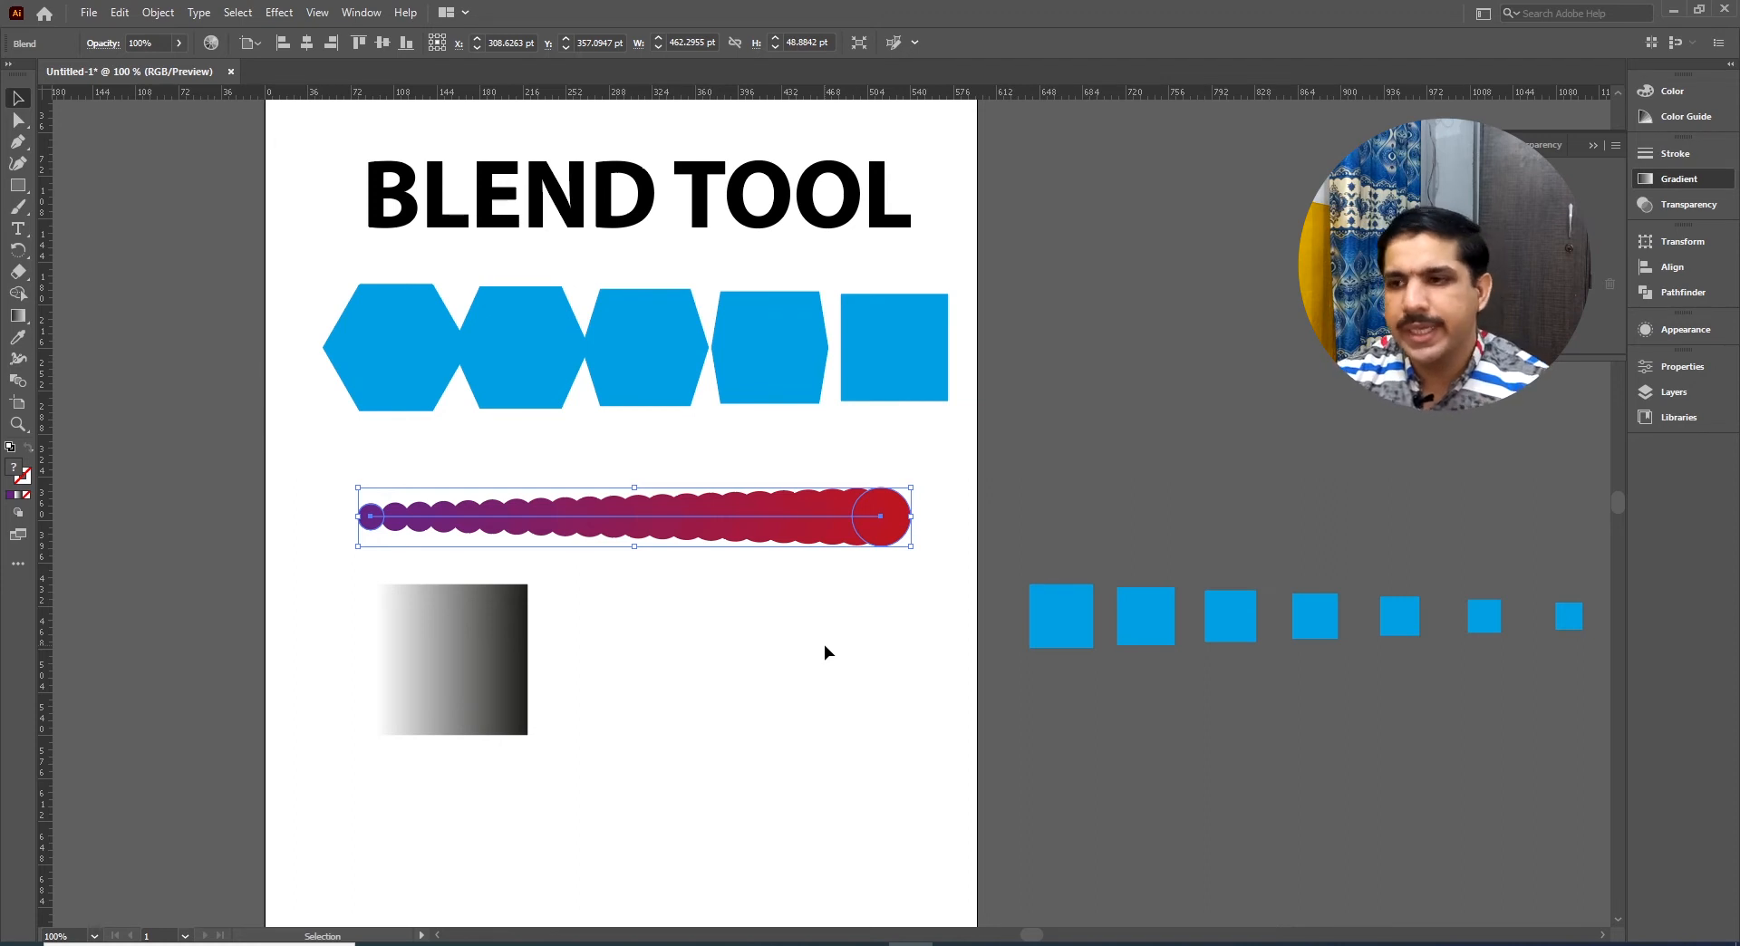
Move the gradient square off the artboard onto the pasteboard to its left, then deselect it
left_click(821, 612)
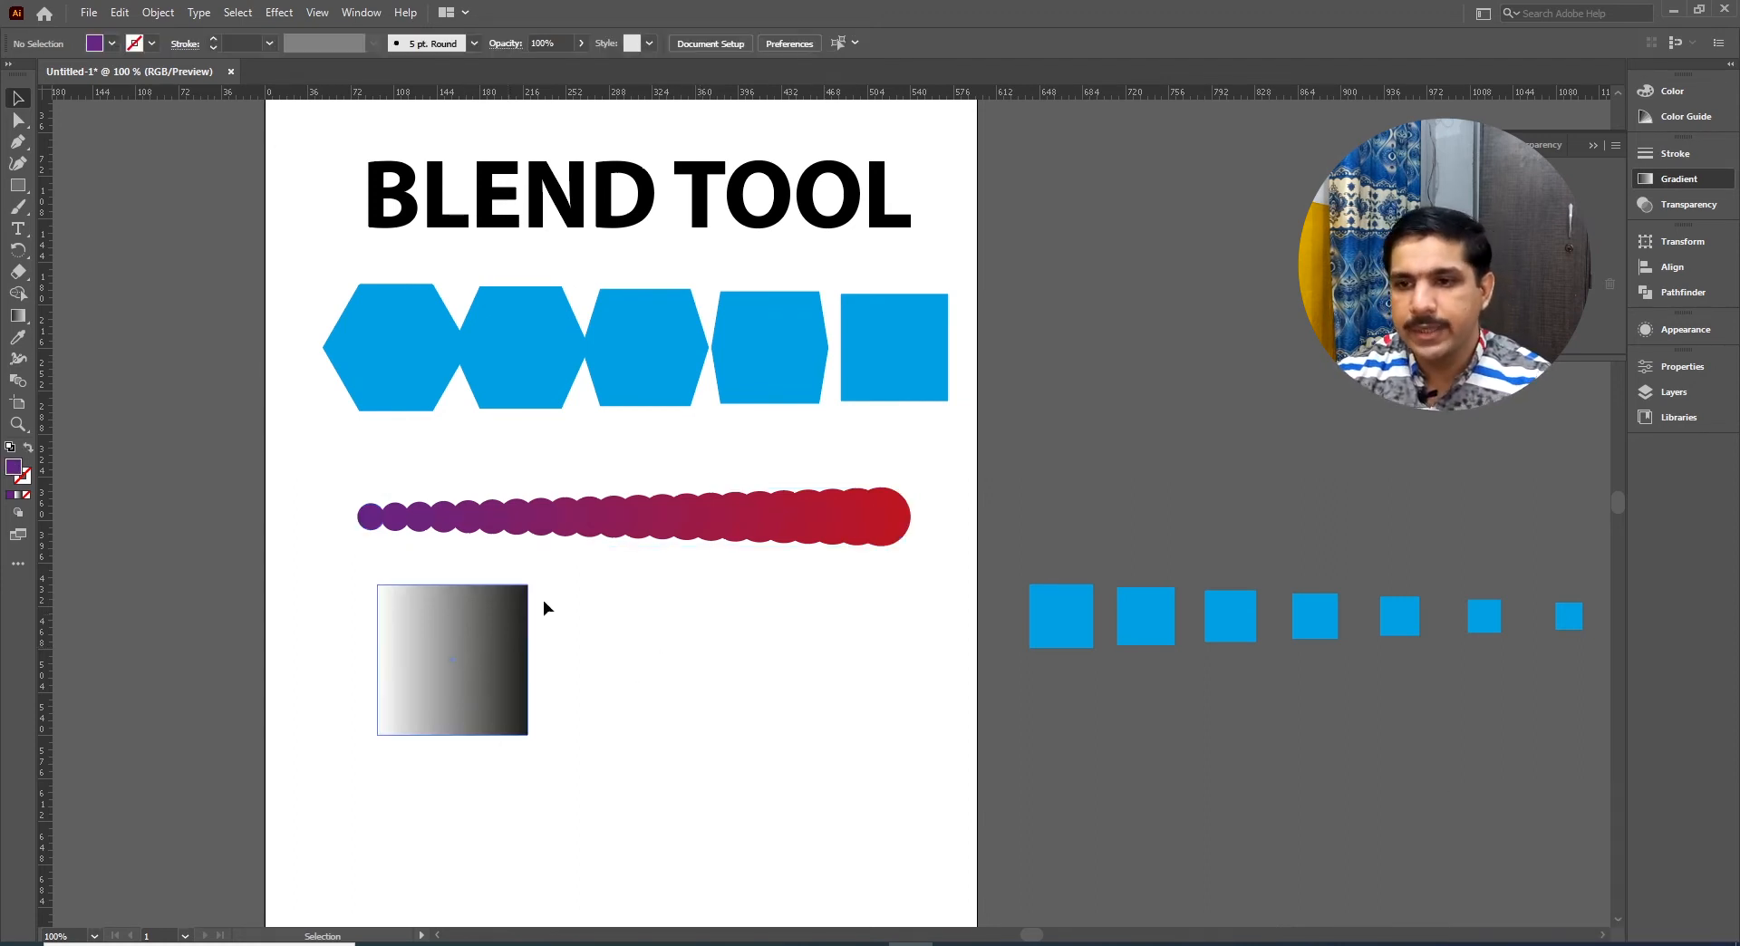
left_click_drag(420, 645, 155, 646)
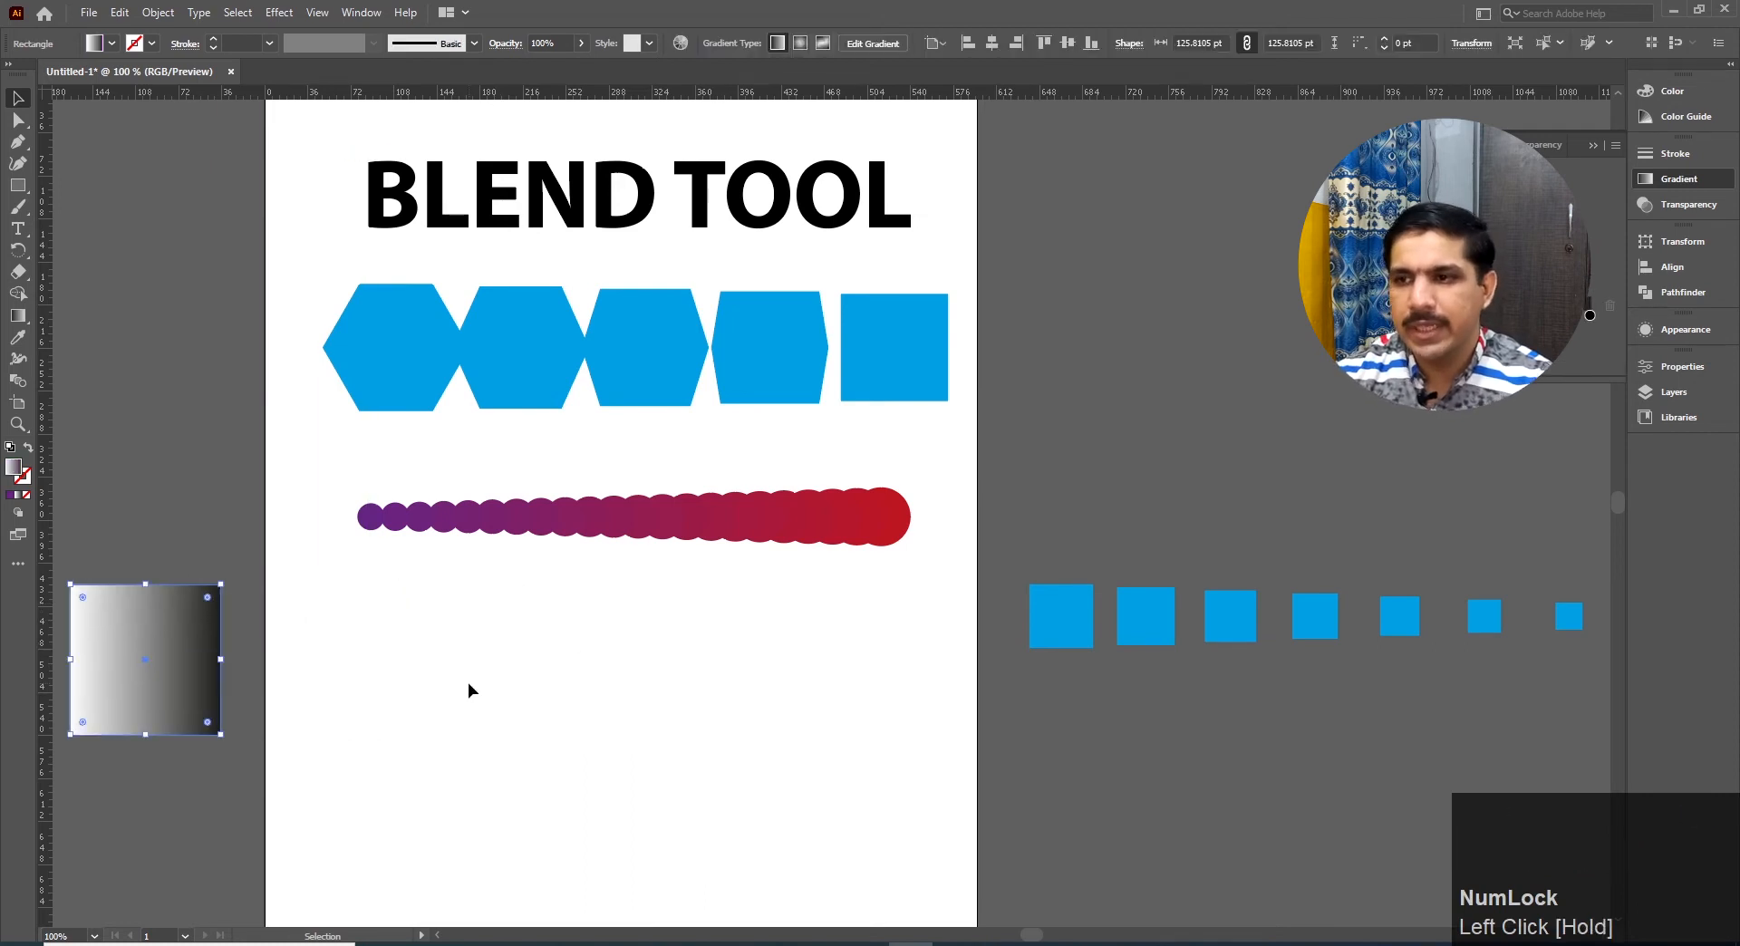
left_click(524, 649)
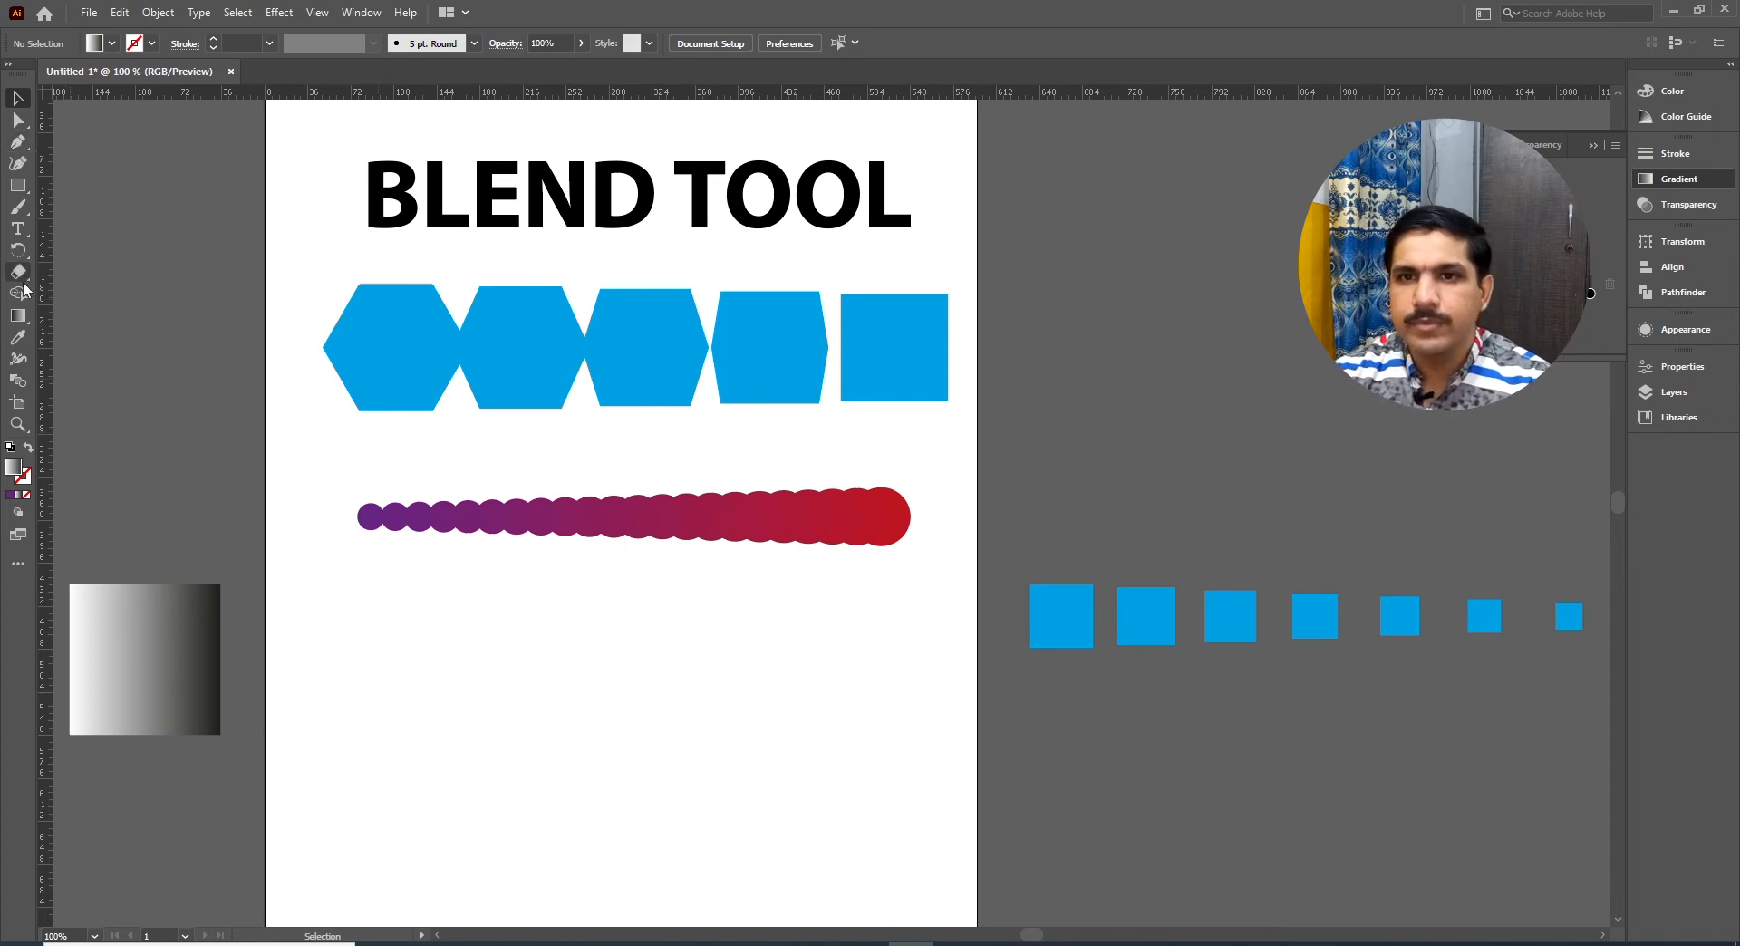
Draw an open S-shaped curve about 486 pt wide and 59 pt high below the circle blend with the Pen tool
key("l")
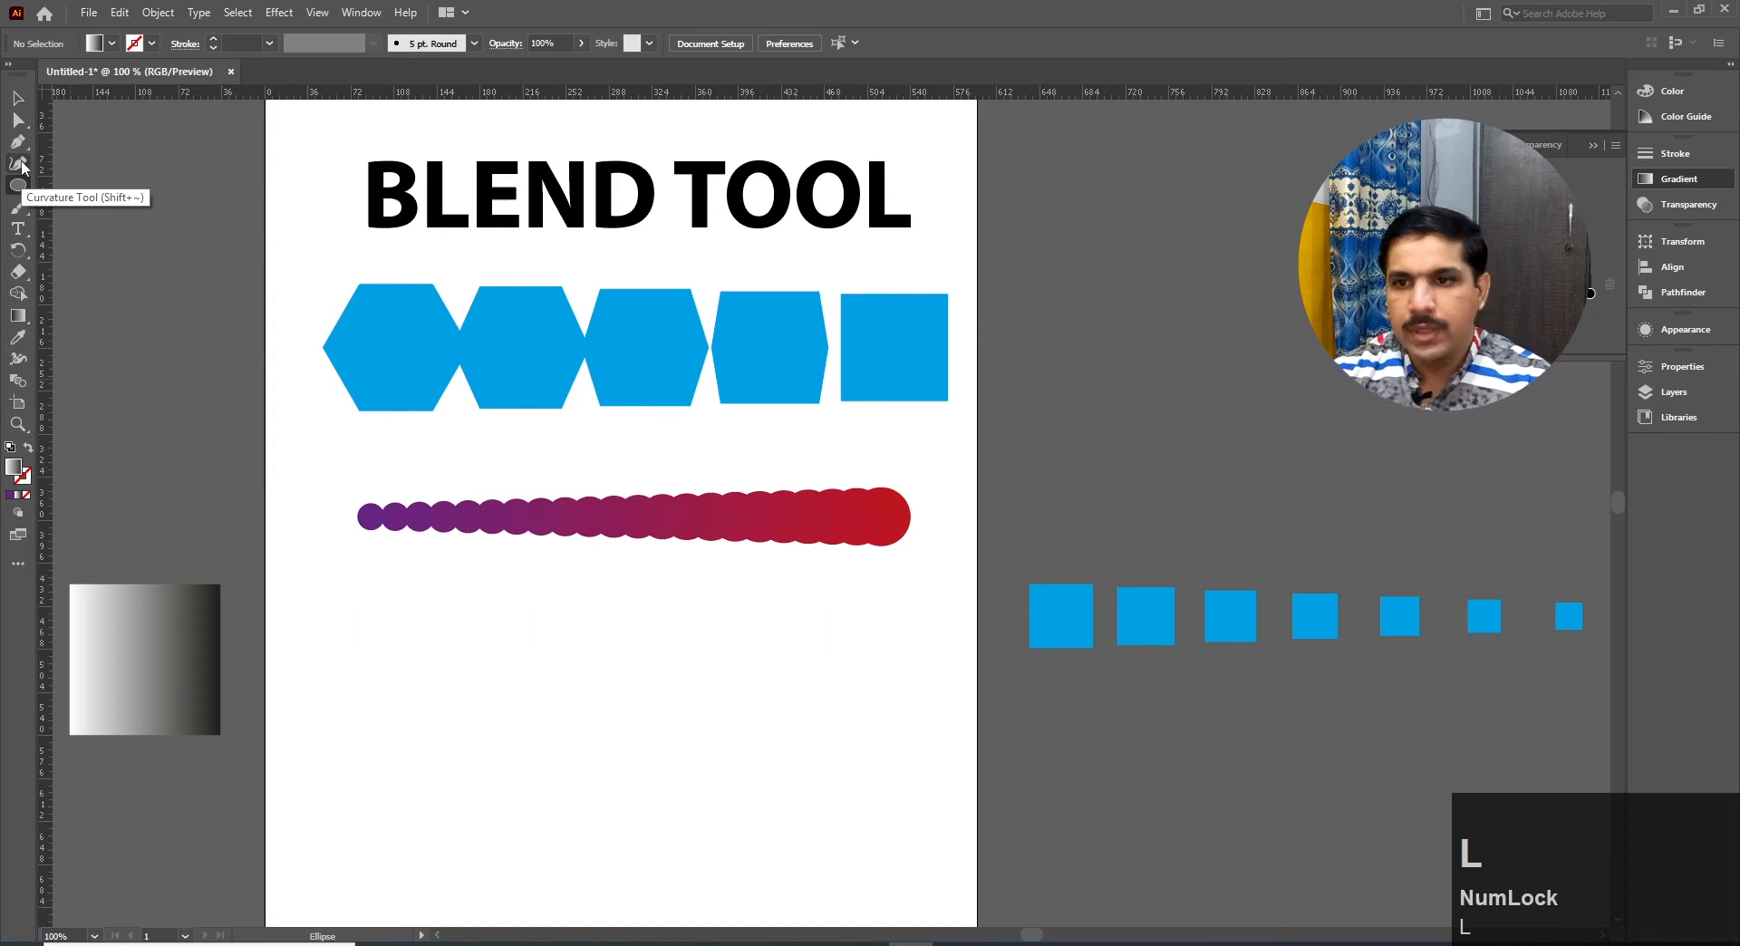
key("p")
left_click(359, 714)
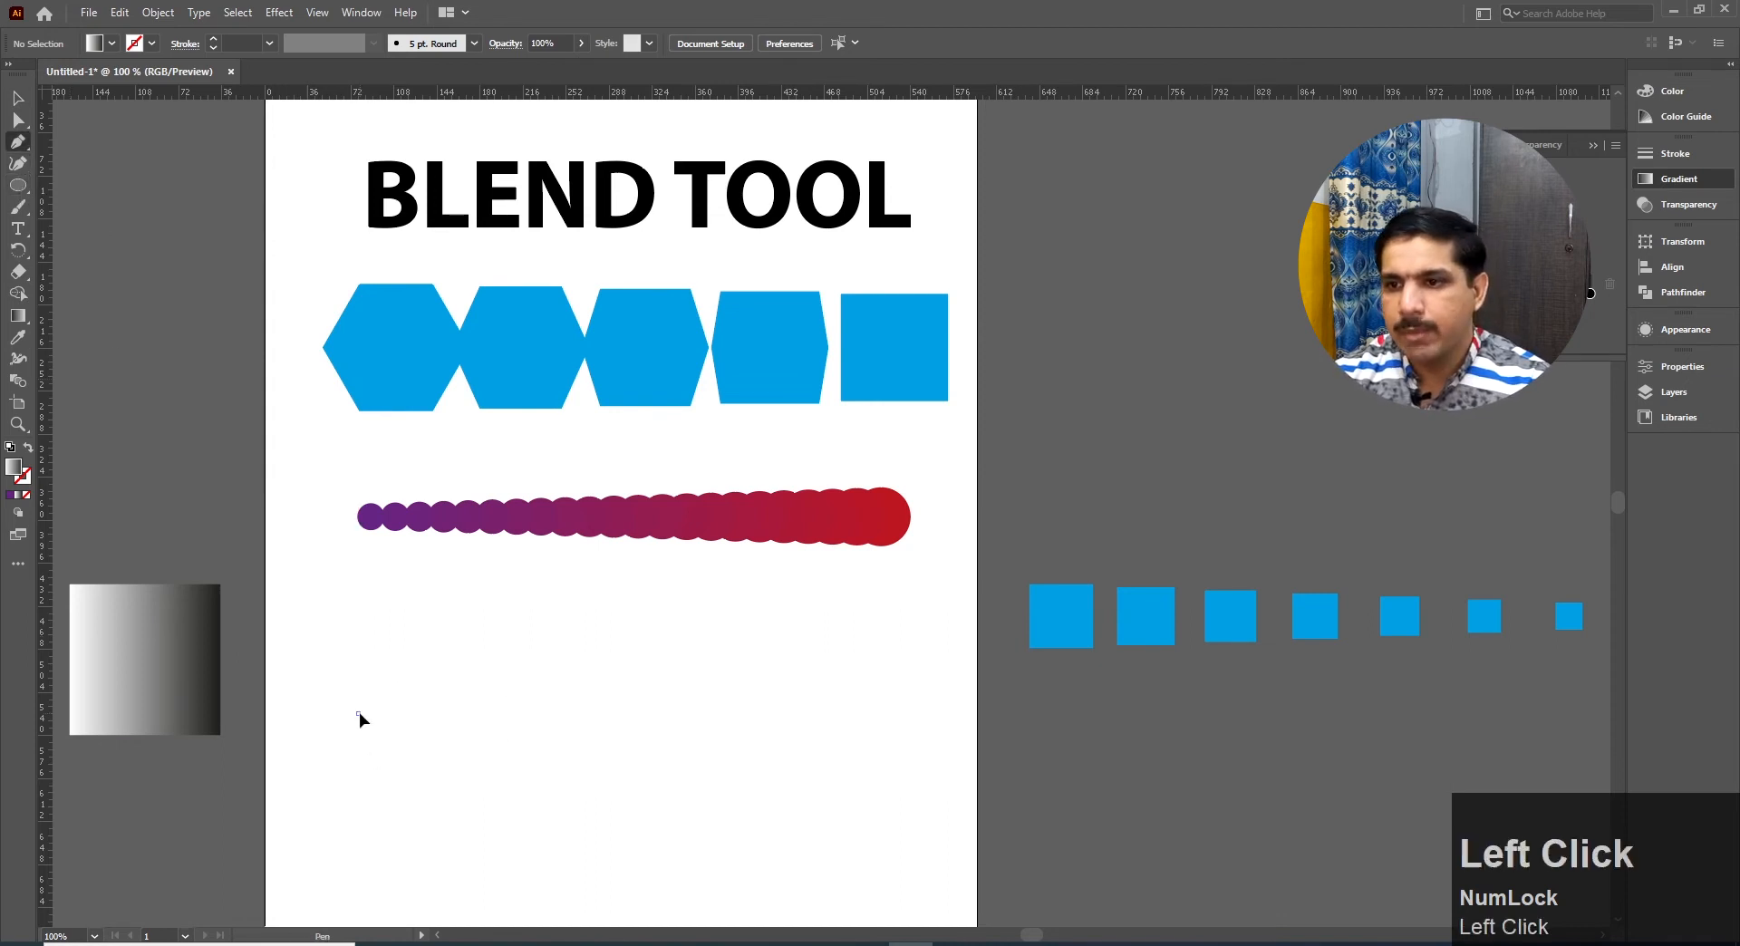
left_click_drag(683, 713, 789, 787)
left_click_drag(933, 725, 947, 736)
left_click(18, 97)
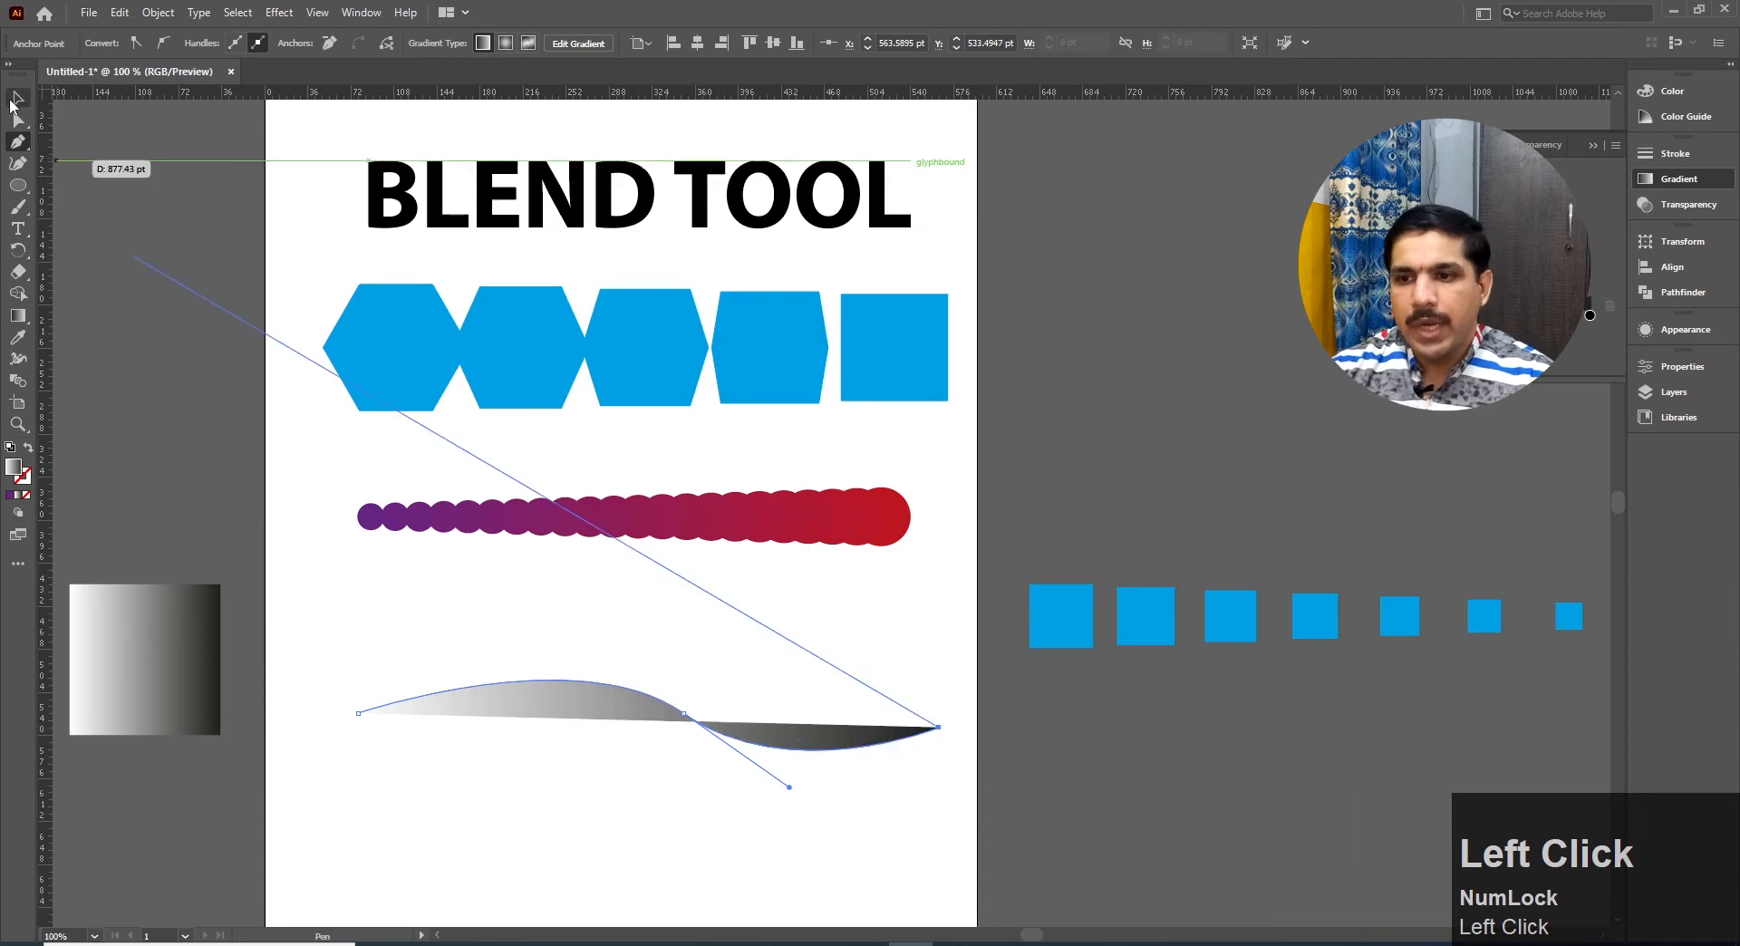
left_click(698, 676)
Remove the curve's fill and give it a 2 pt orange stroke, then deselect it
left_click(557, 700)
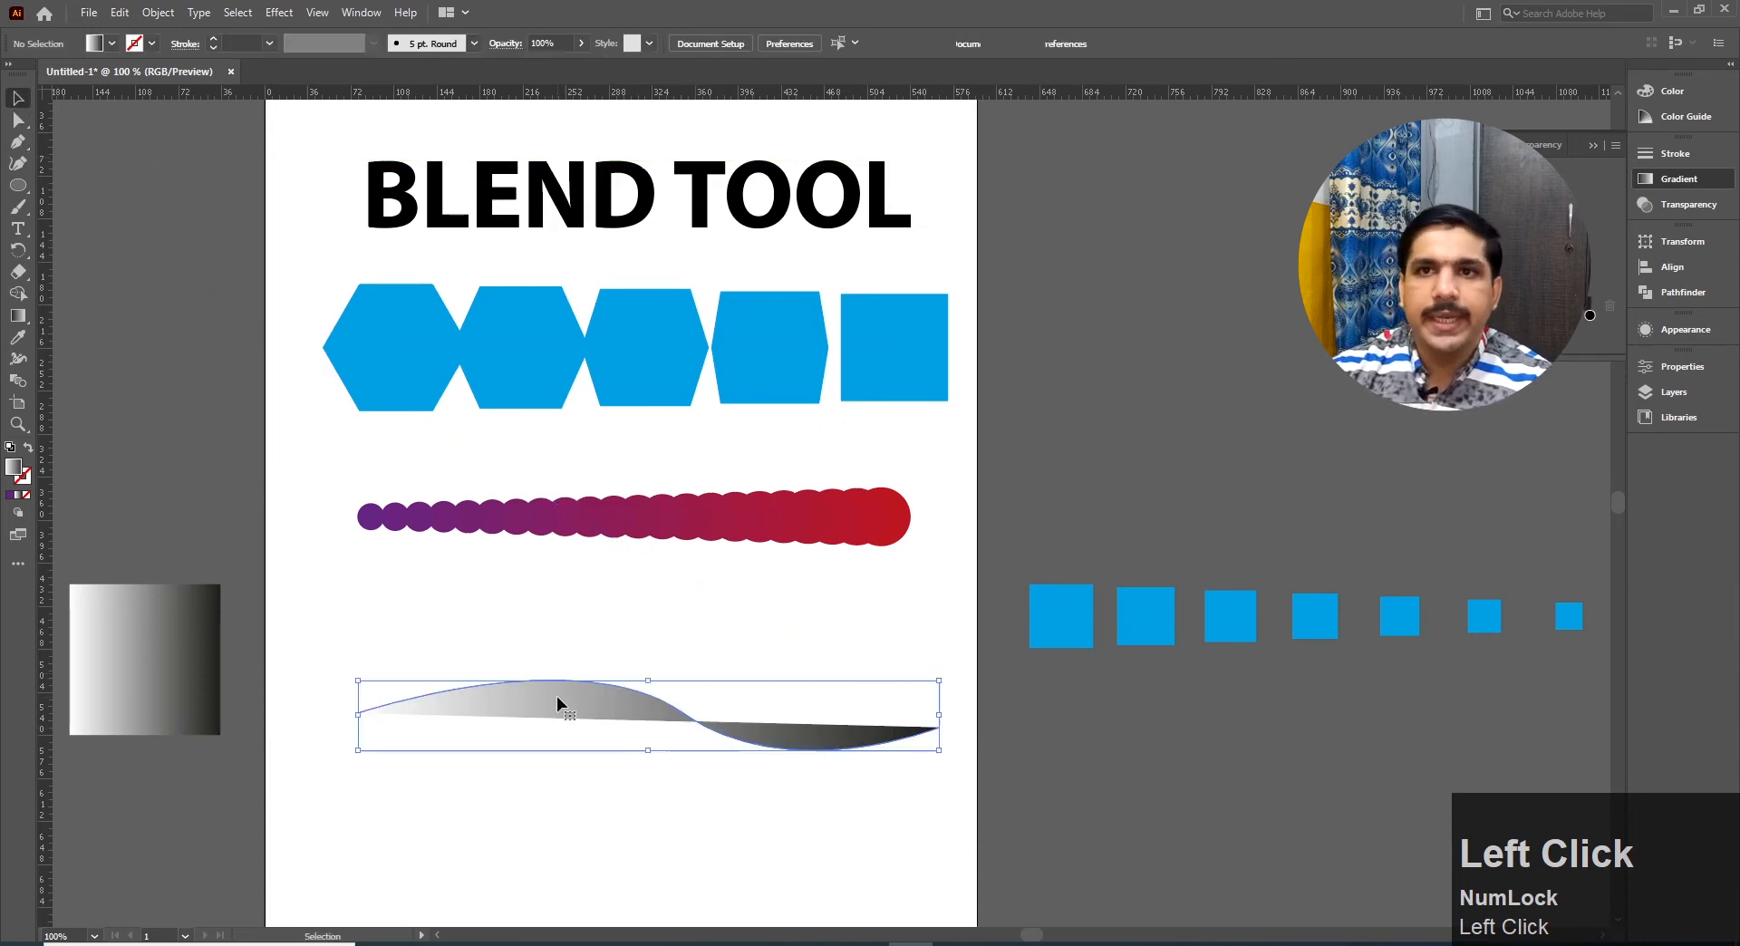
left_click(111, 43)
left_click(11, 75)
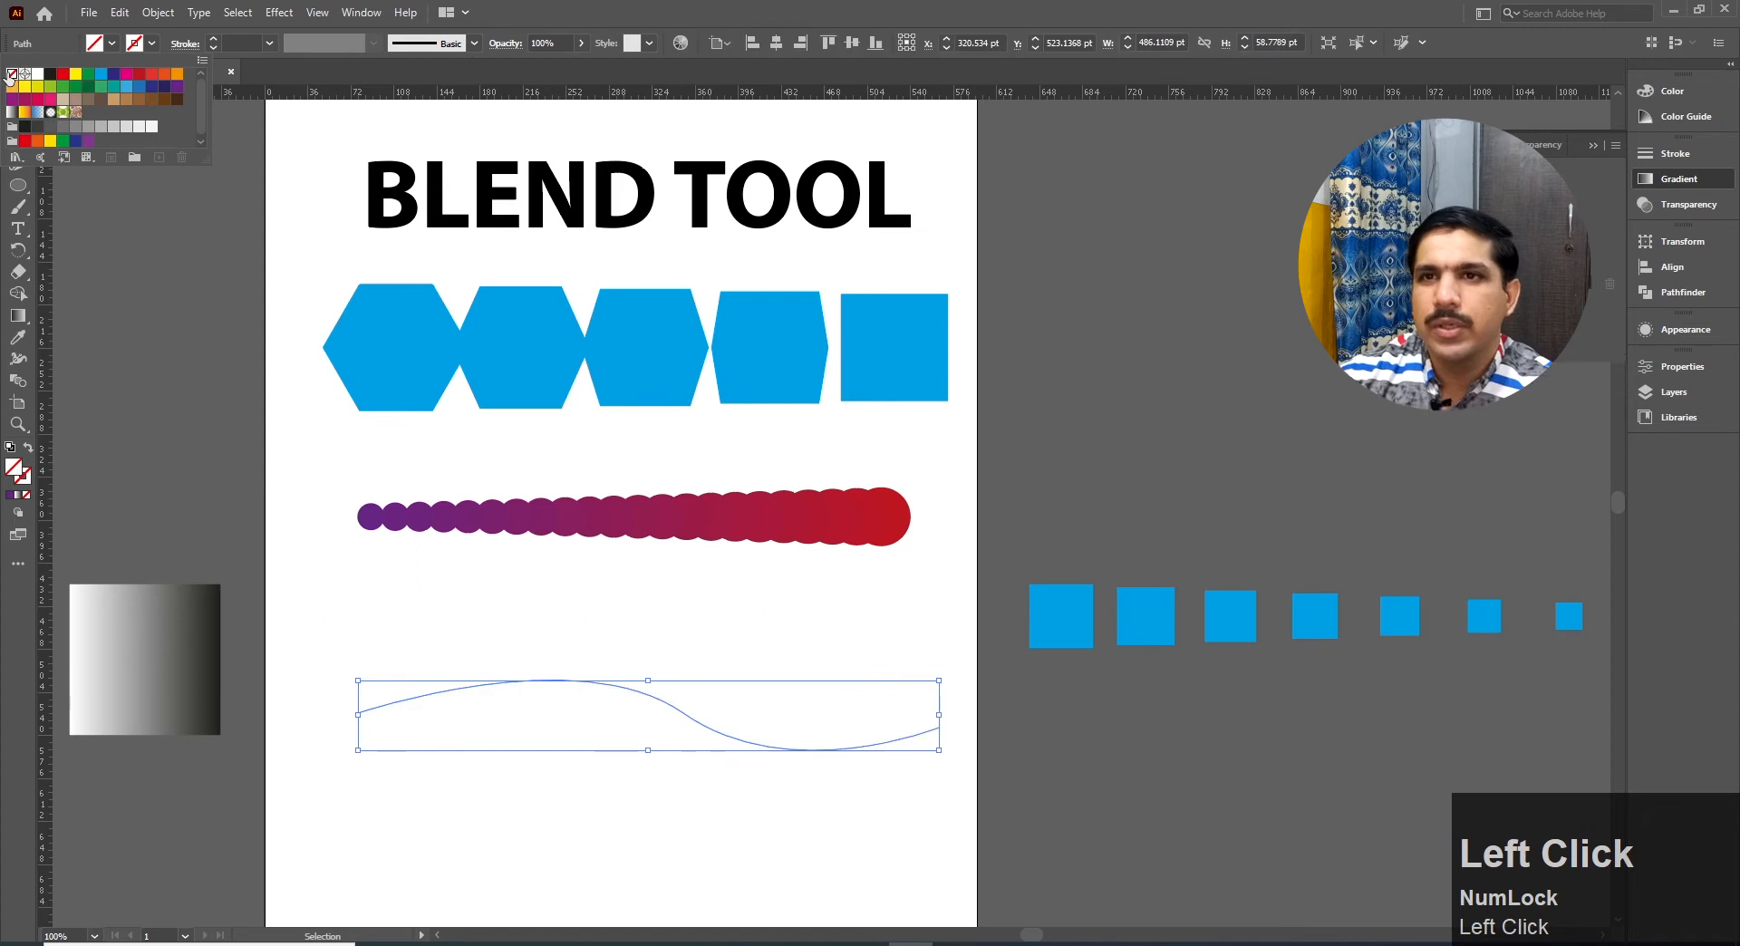
left_click(214, 43)
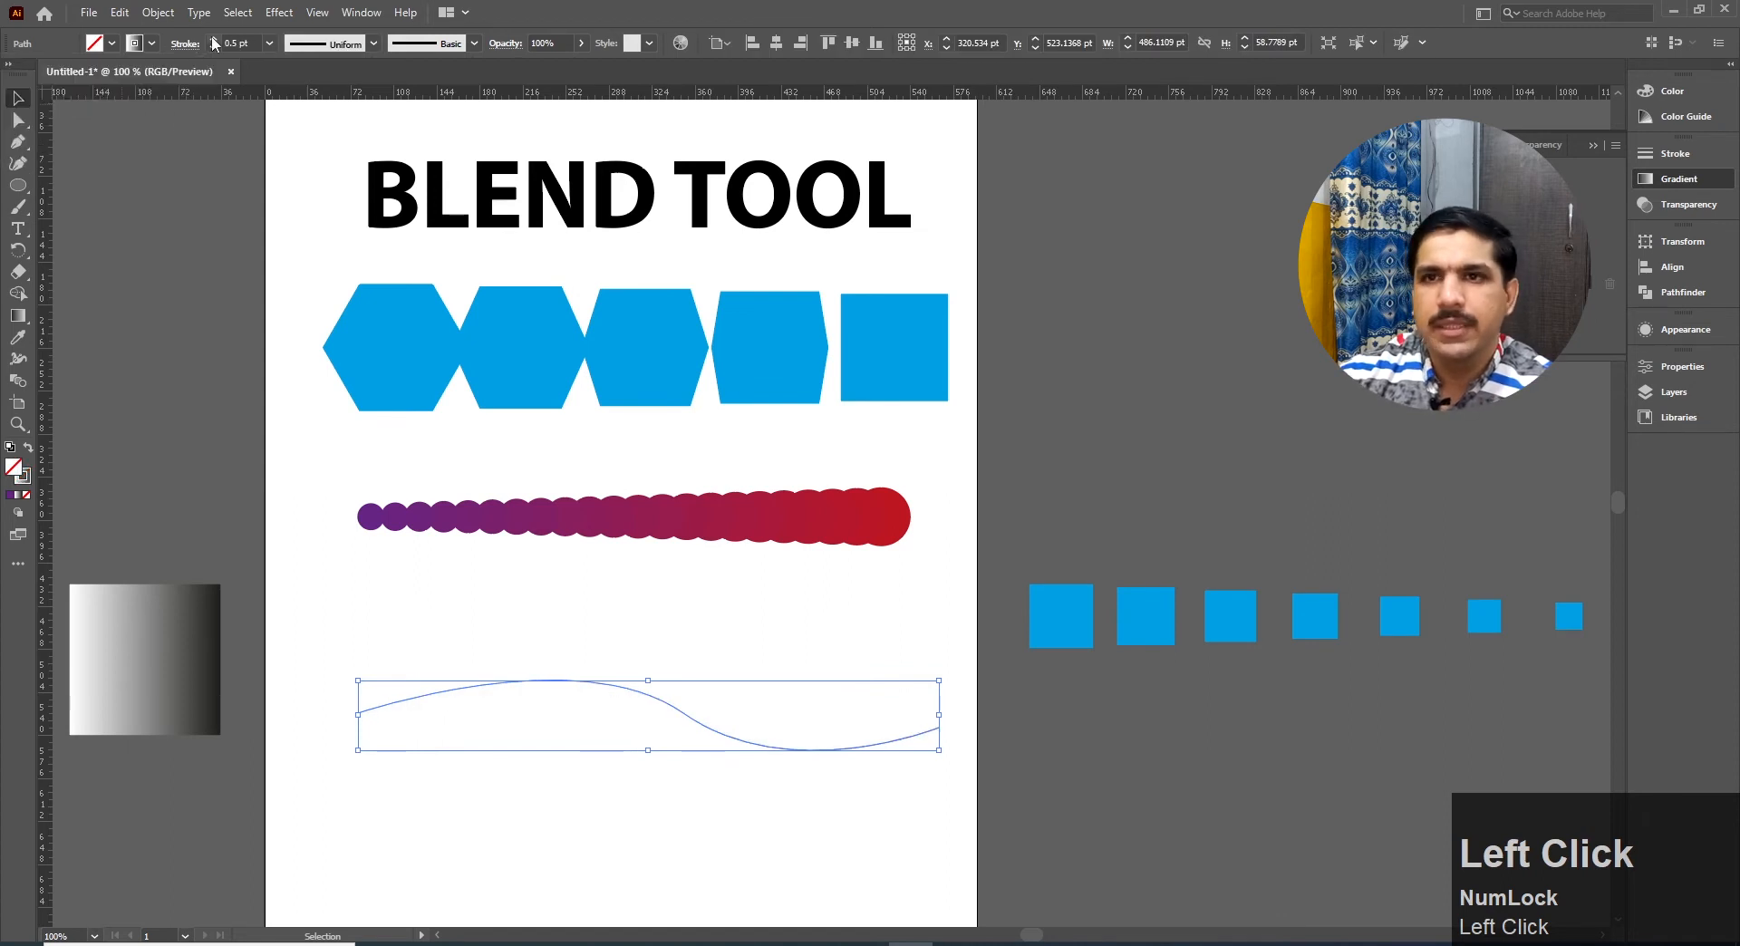
left_click(214, 42)
left_click(149, 46)
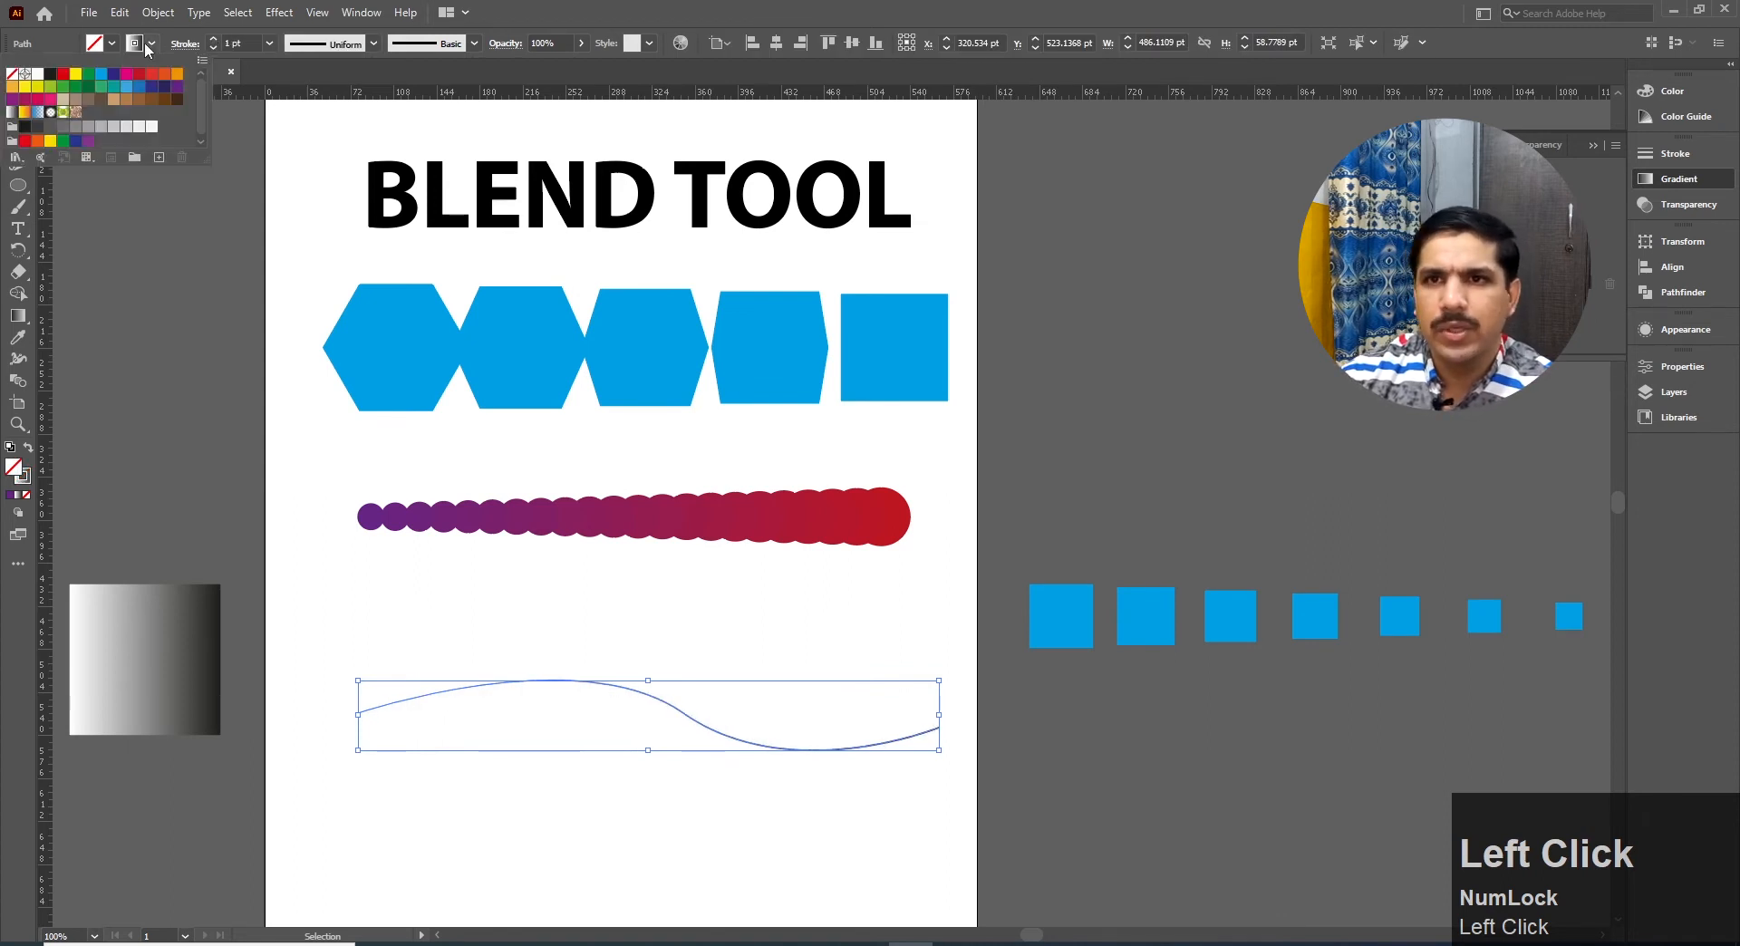
left_click(113, 74)
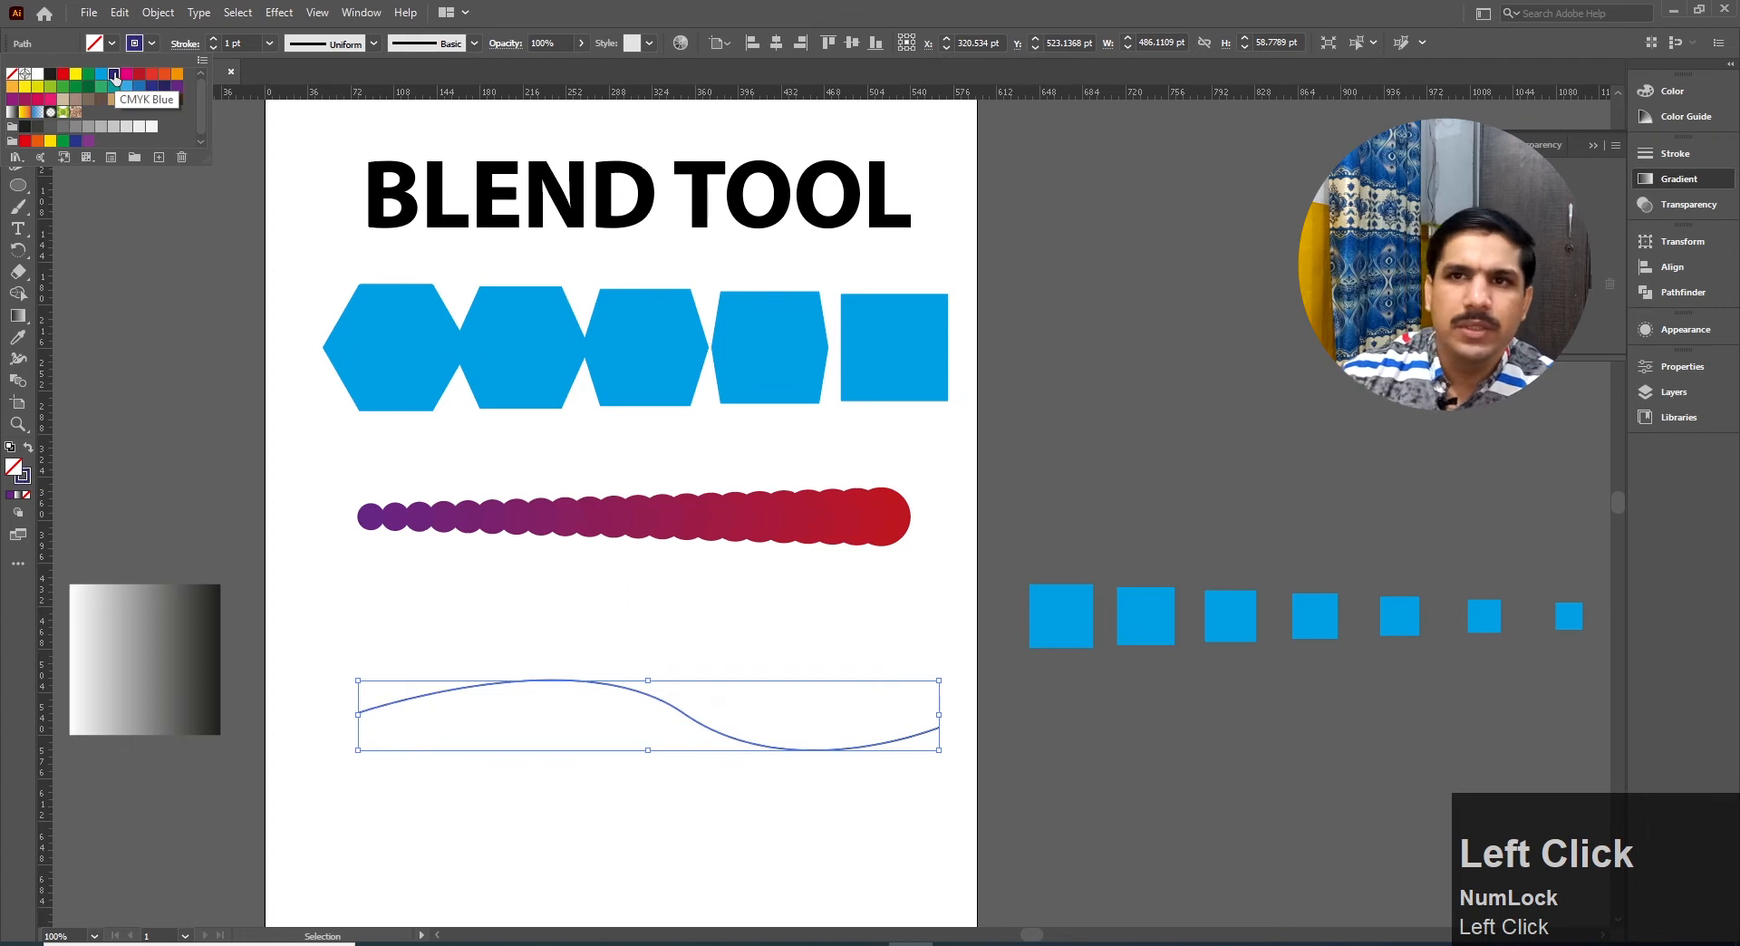
left_click(177, 74)
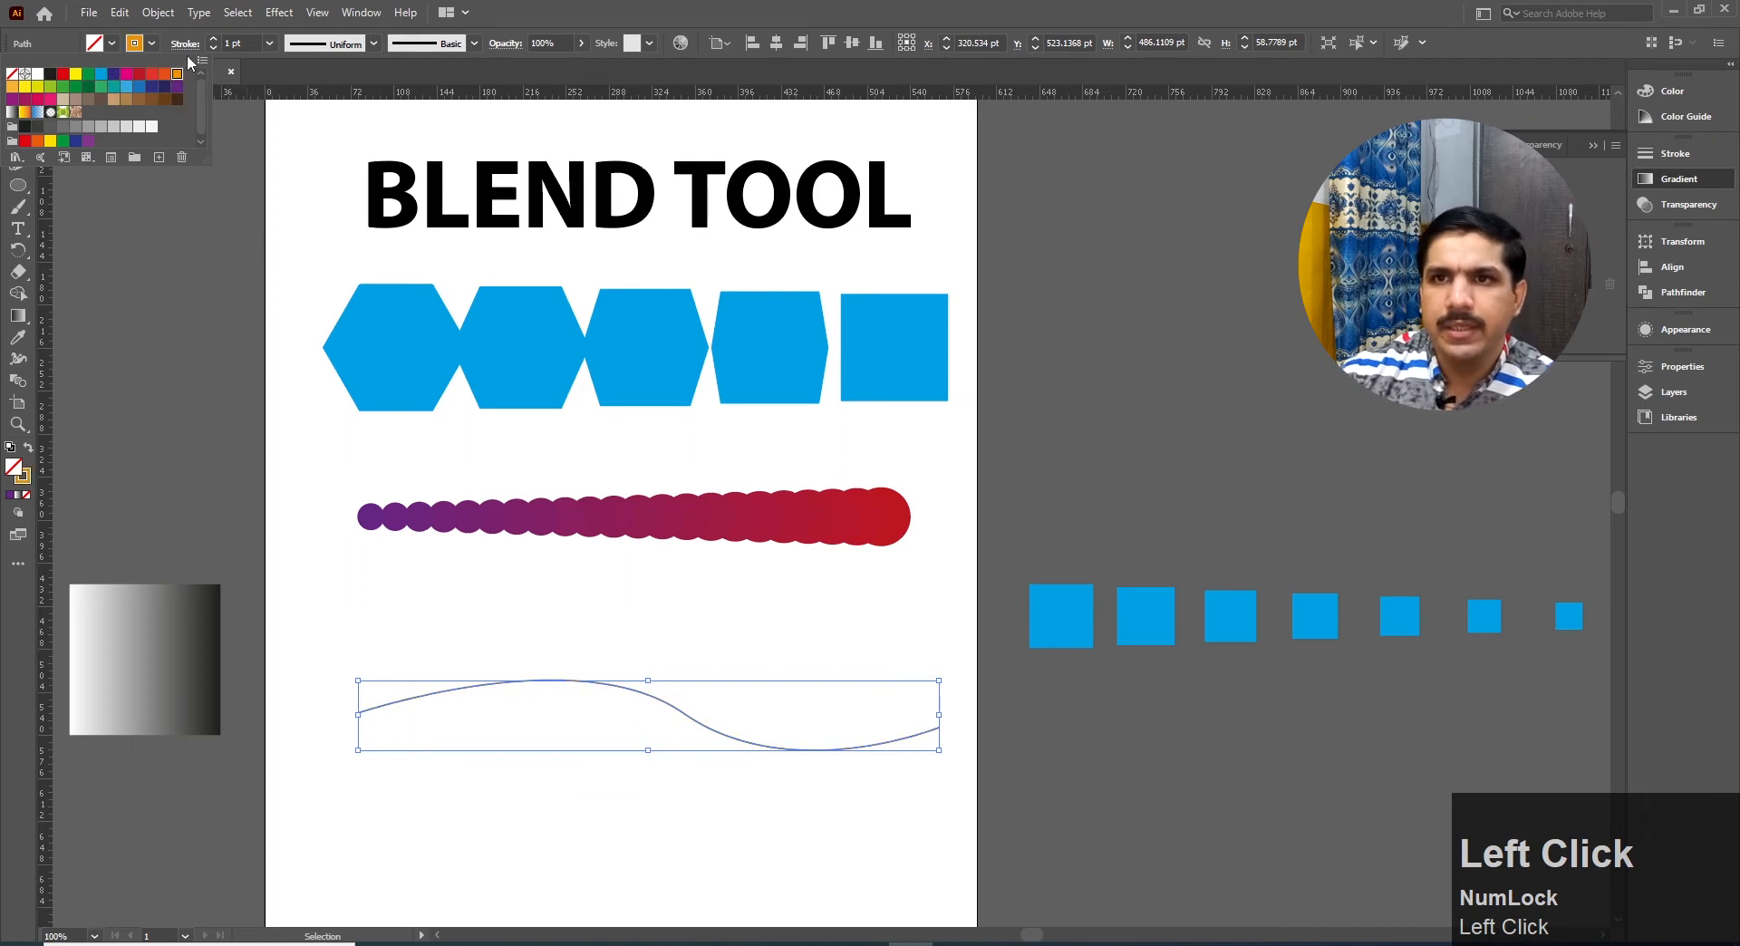
left_click(214, 42)
left_click(561, 631)
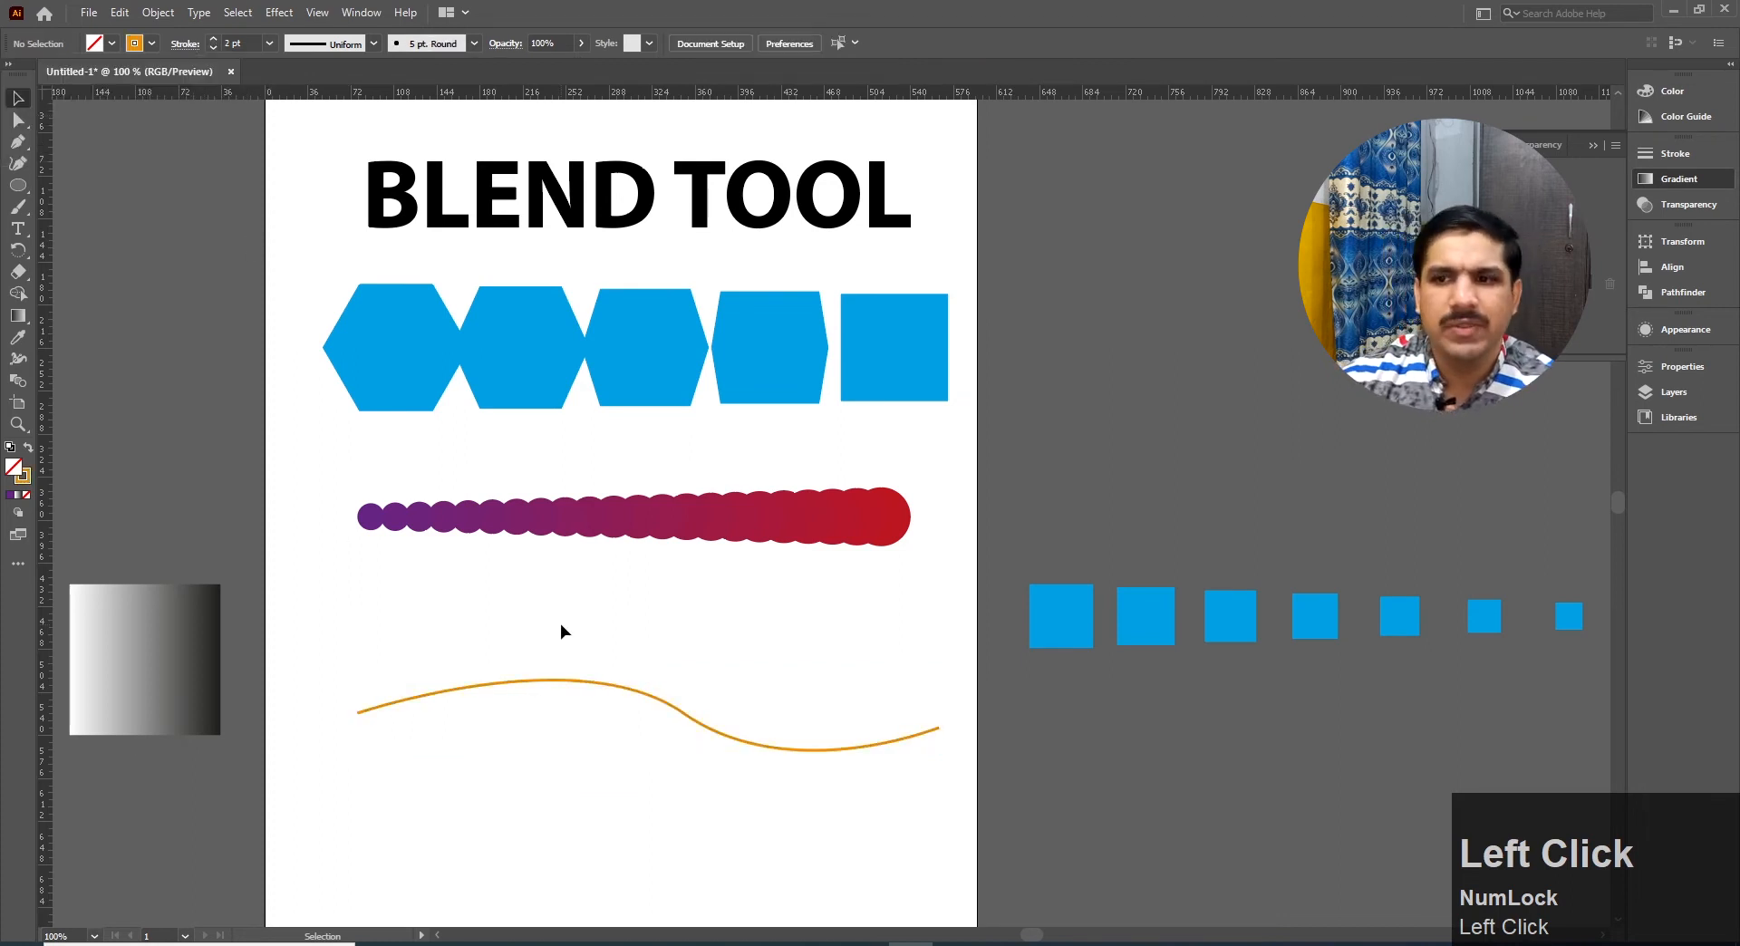
Draw a five-pointed star about 52 pt wide between the circle blend and the left end of the curve
left_click_drag(560, 637, 609, 767)
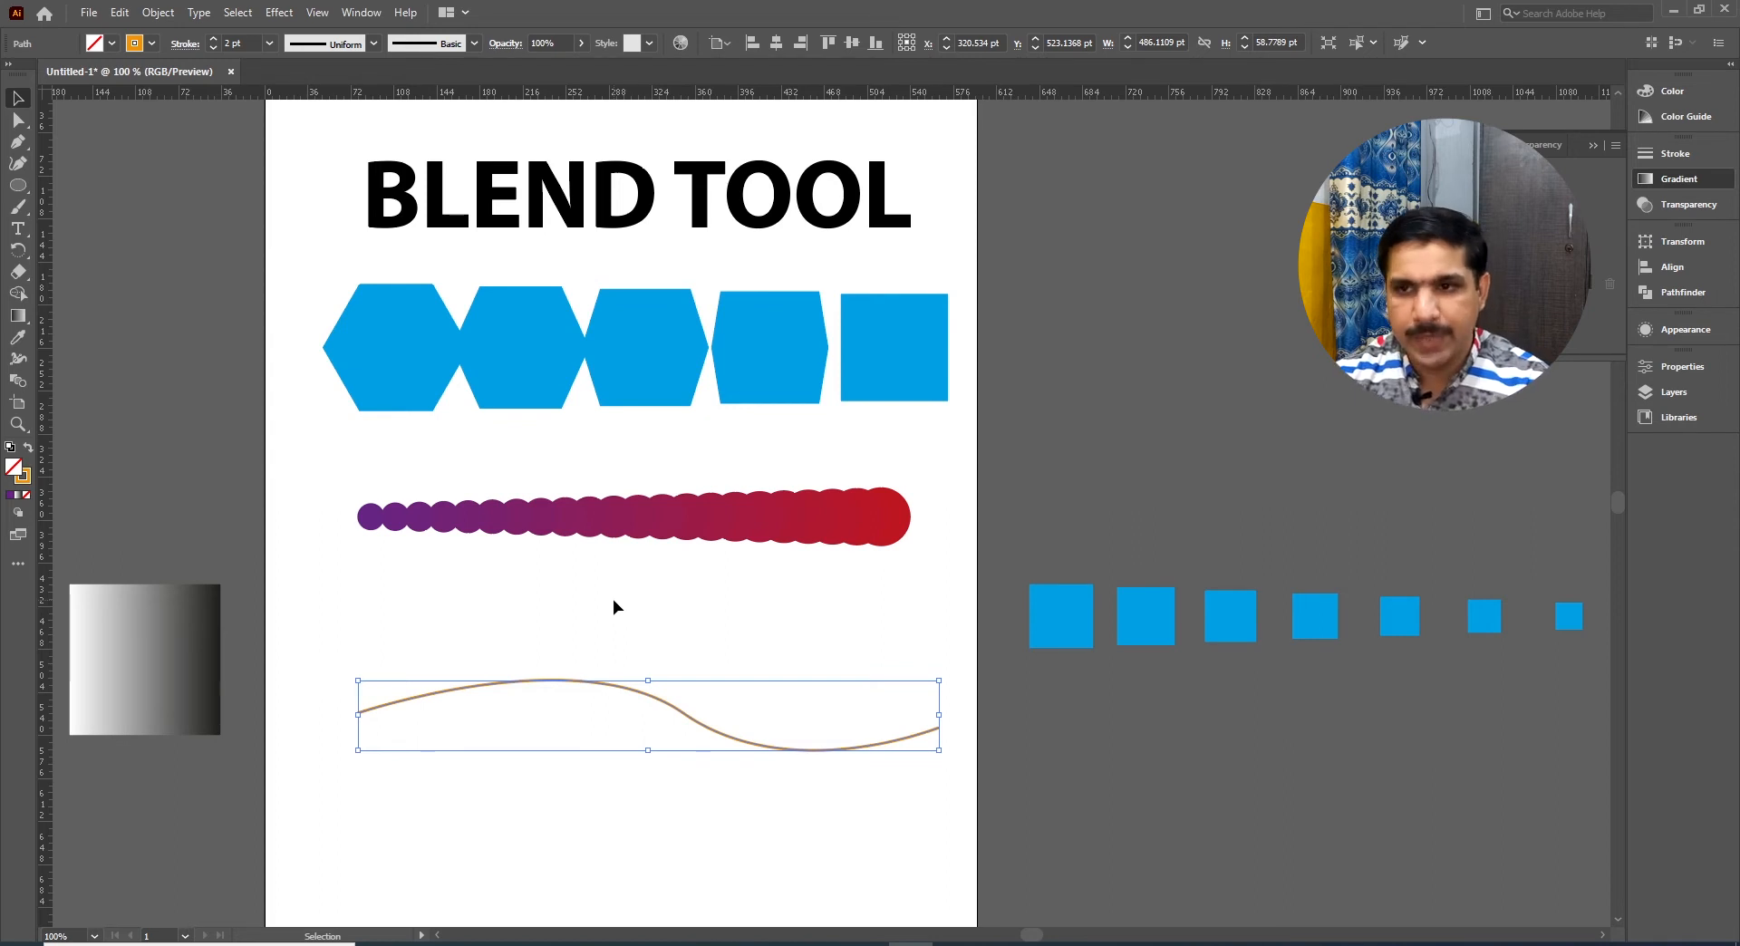
key("l")
left_click_drag(19, 188, 75, 252)
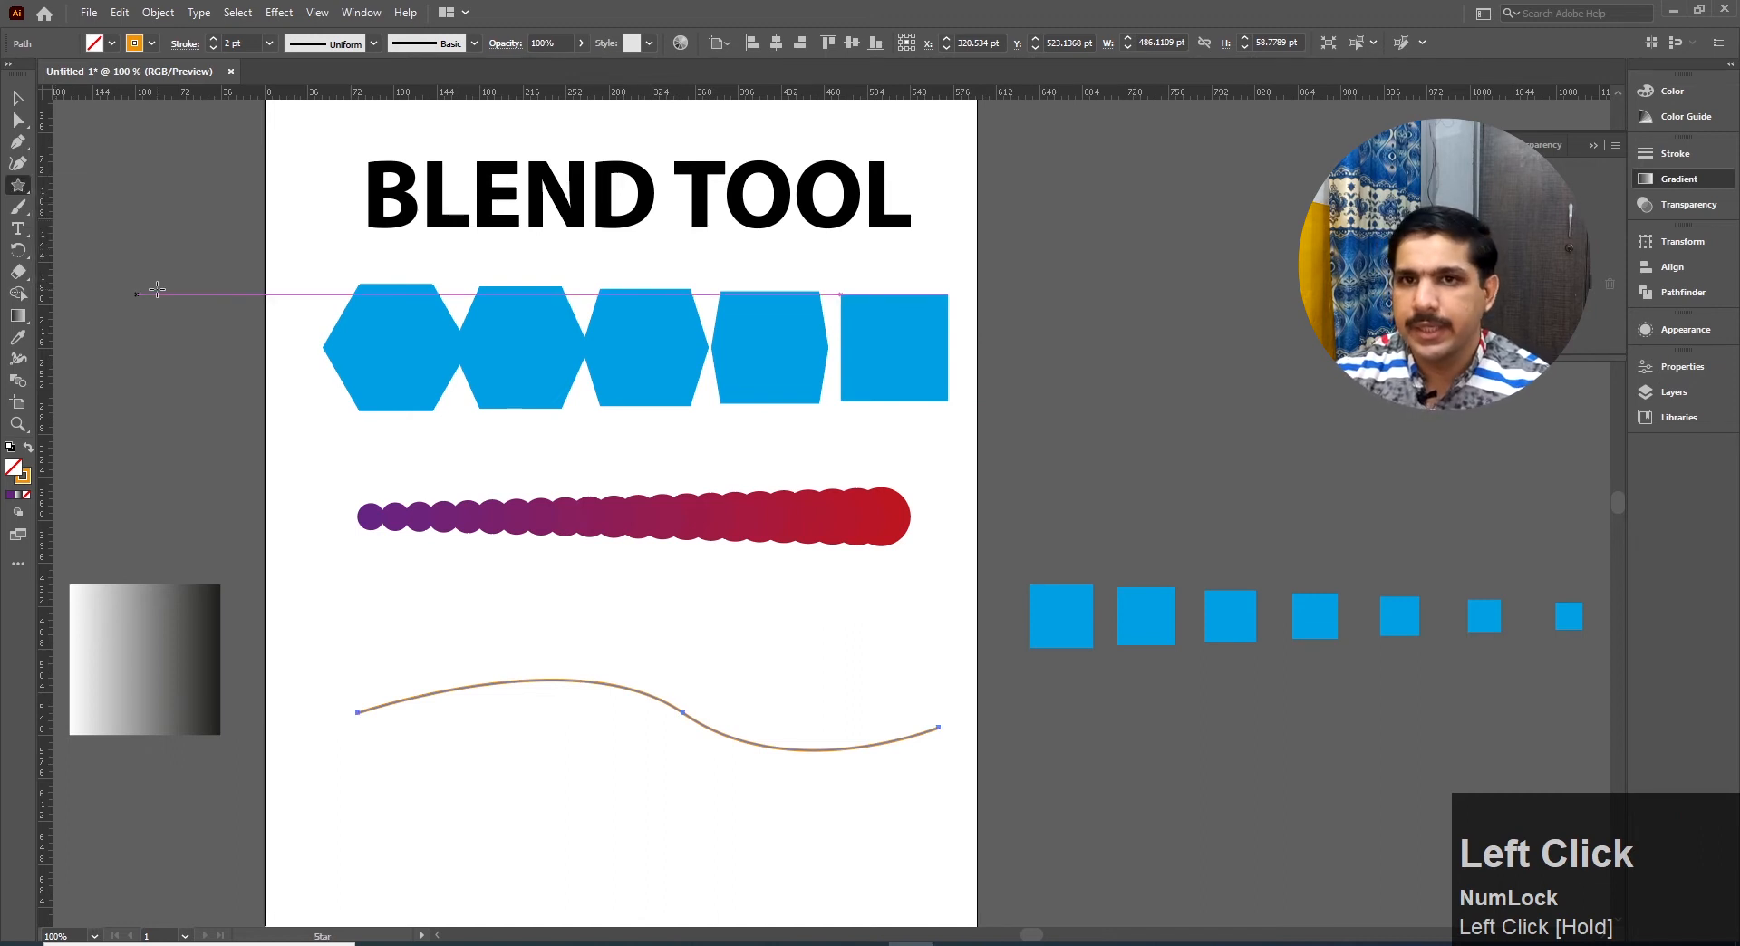
left_click_drag(19, 189, 89, 247)
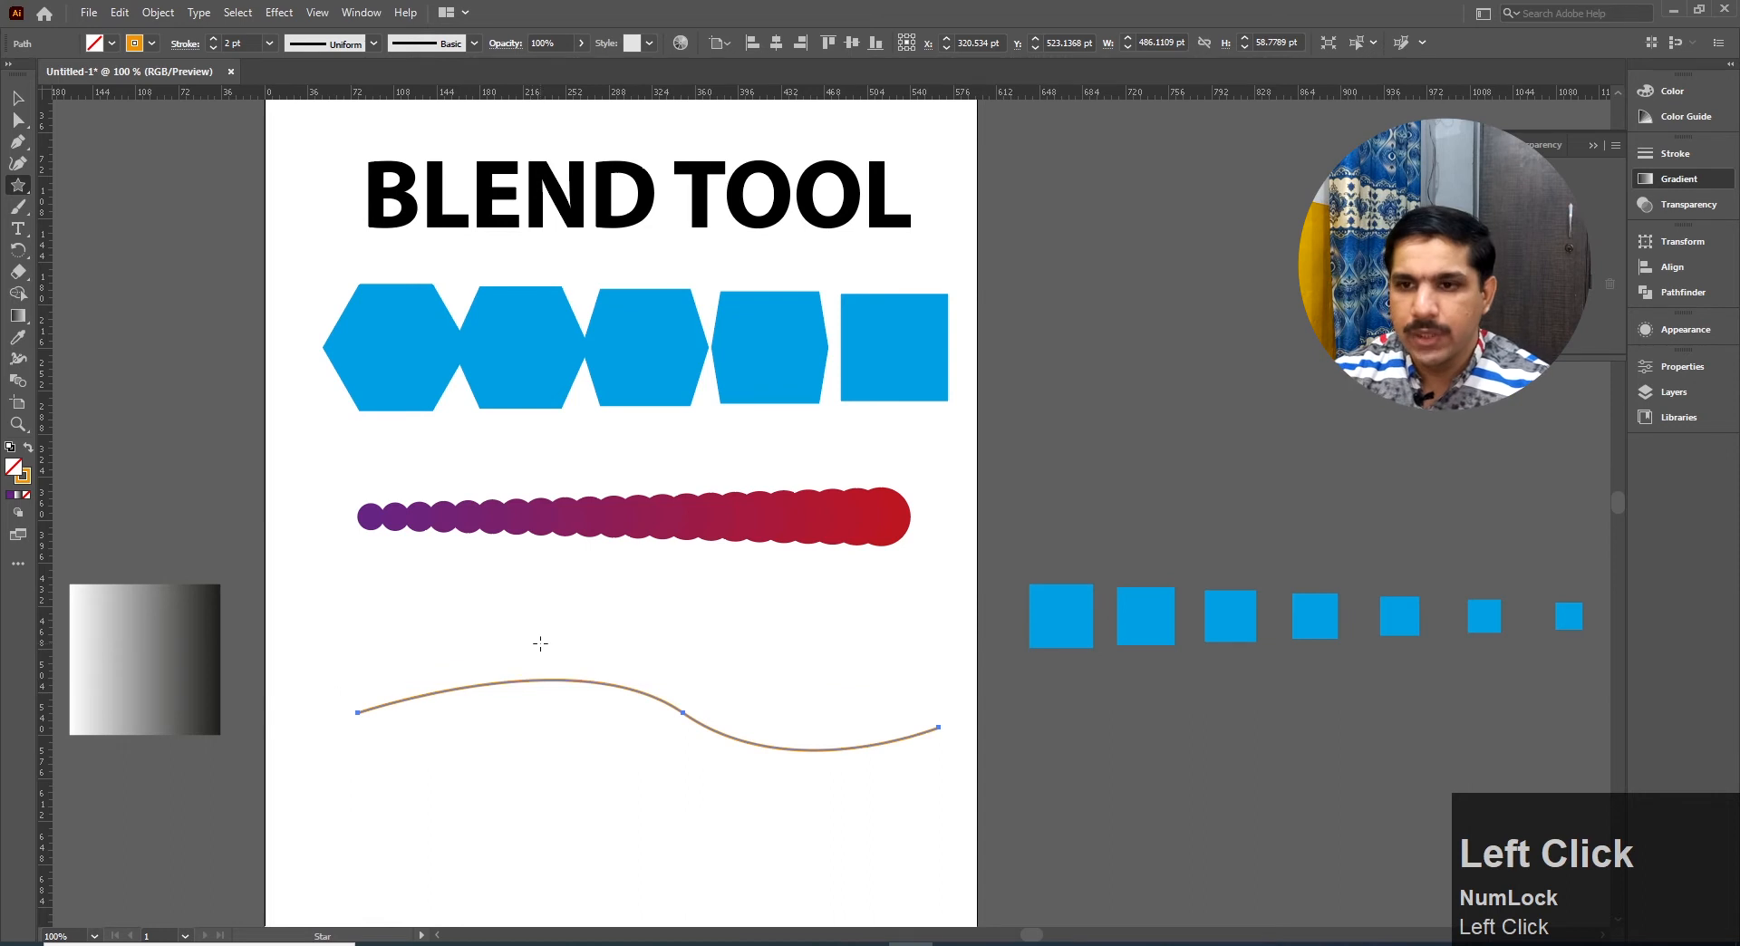
left_click_drag(369, 565, 422, 599)
left_click(18, 97)
Fill the star with the light blue swatch, remove its stroke, and deselect it
left_click(103, 46)
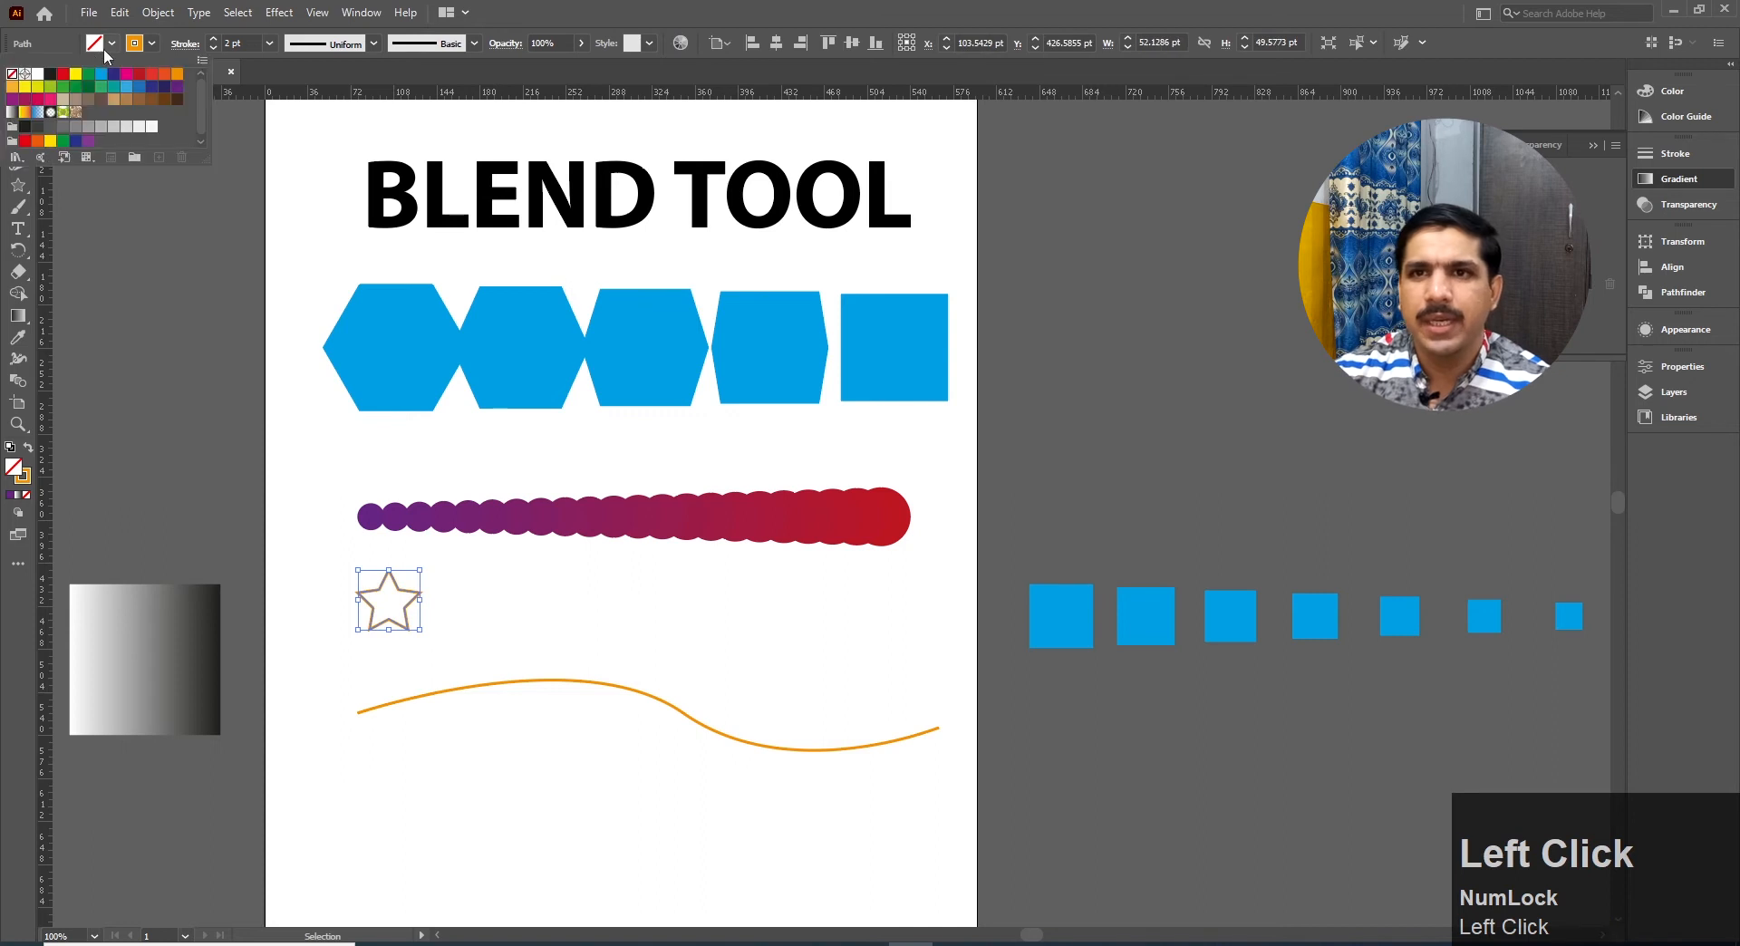
left_click(101, 75)
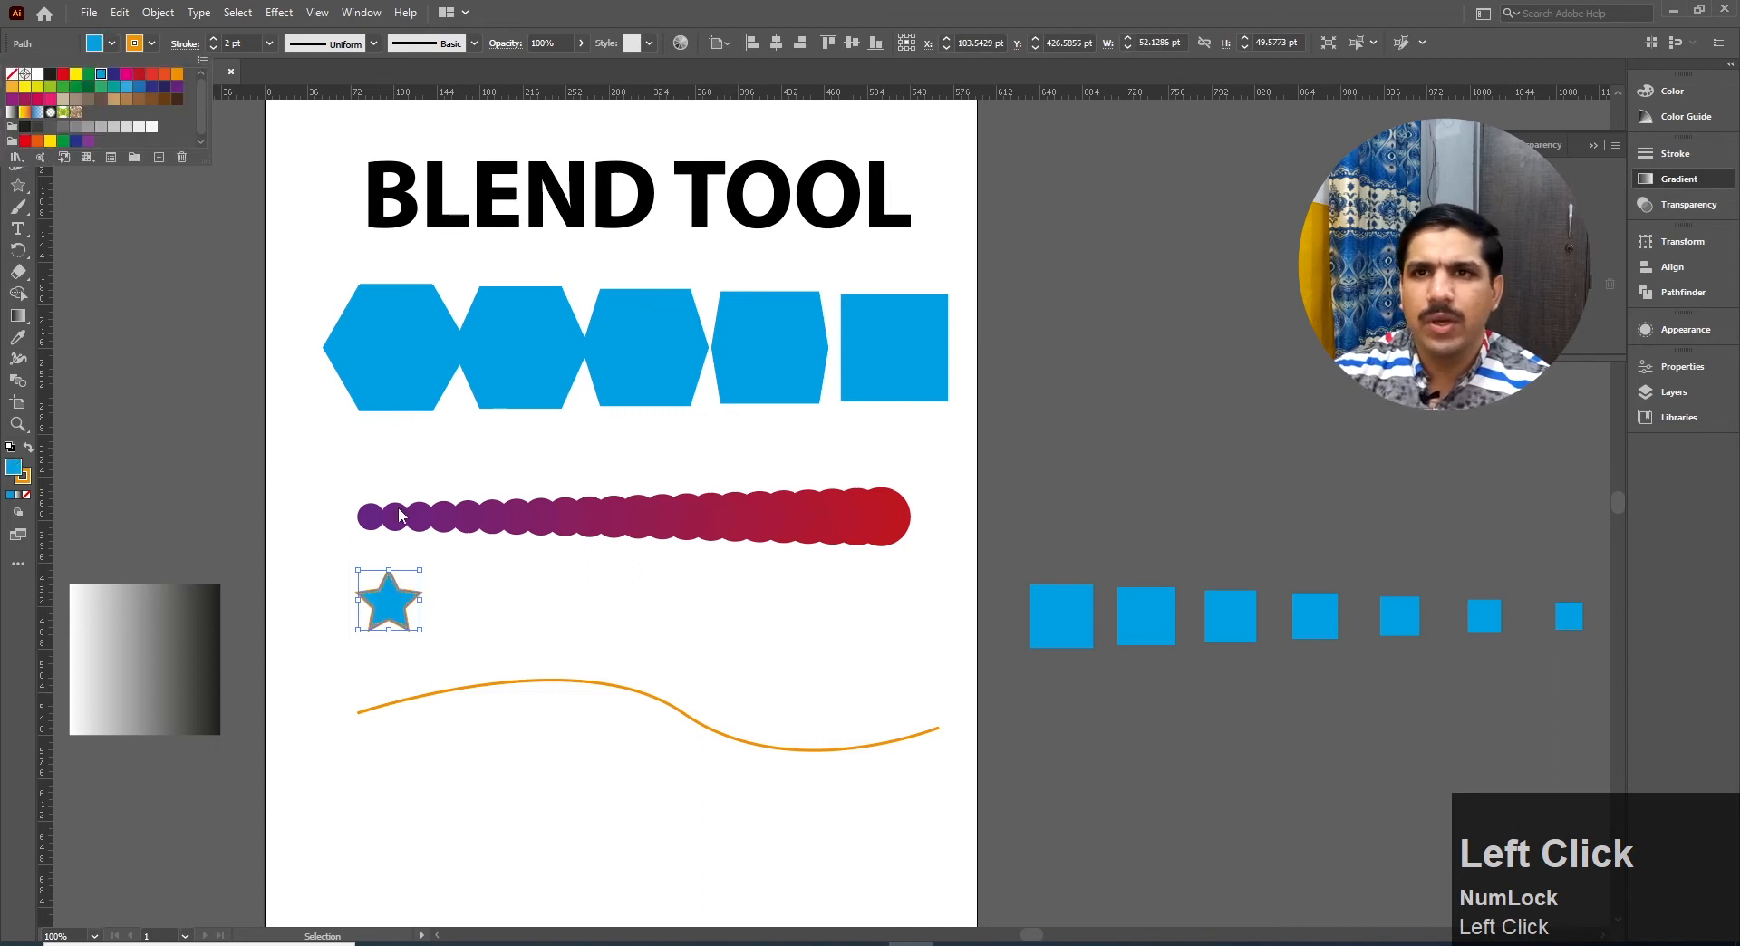
left_click(152, 42)
left_click(152, 43)
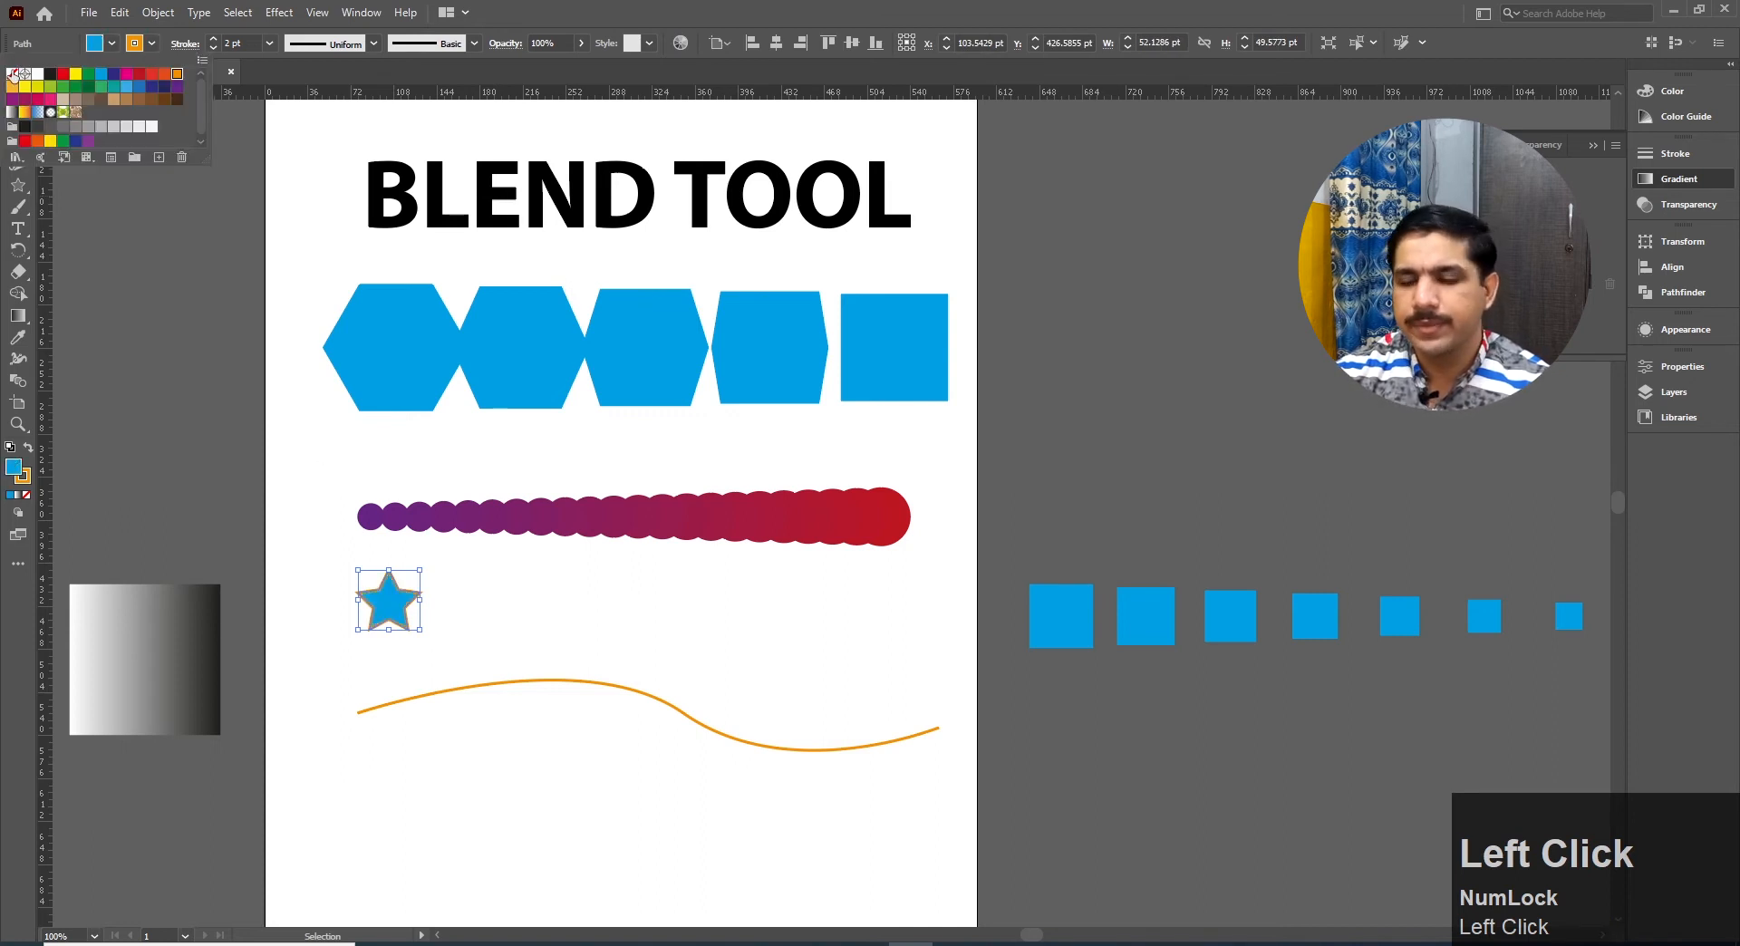
left_click(12, 74)
left_click(514, 635)
left_click(514, 634)
Place a copy of the star, about 28 pt wide, level with it near the artboard's right edge and fill it dark brown
mouse_move(390, 609)
left_mouse_down()
mouse_move(925, 615)
mouse_move(911, 609)
mouse_move(936, 571)
mouse_move(928, 583)
left_mouse_up()
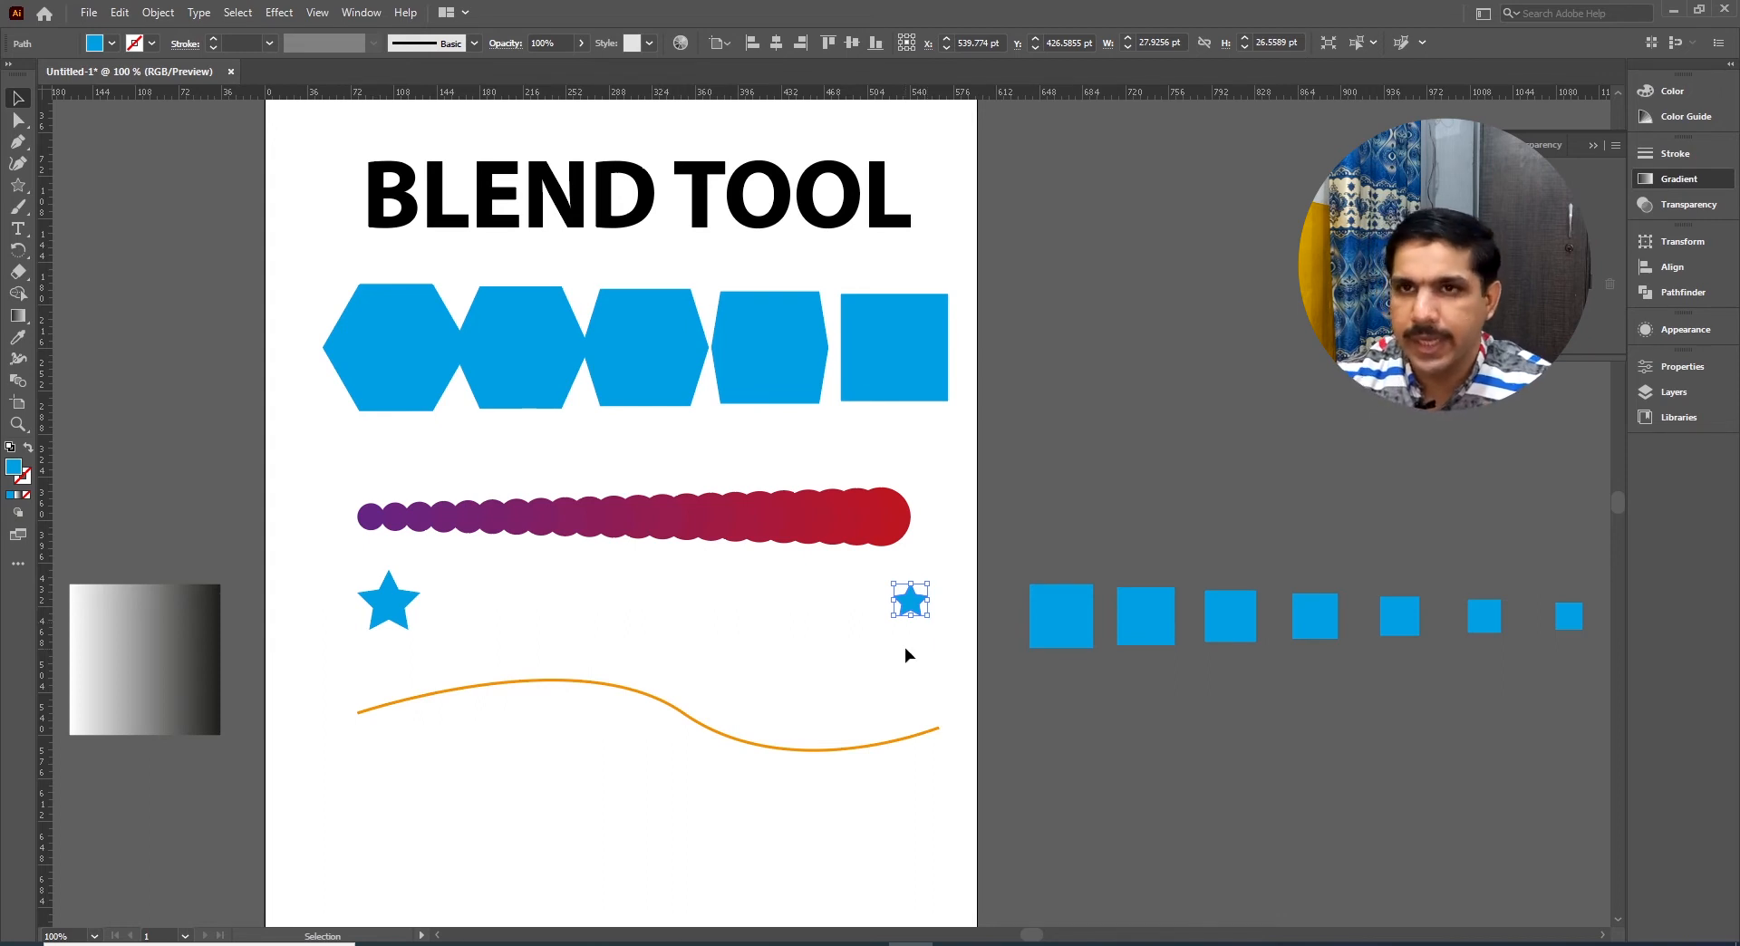
left_click(112, 43)
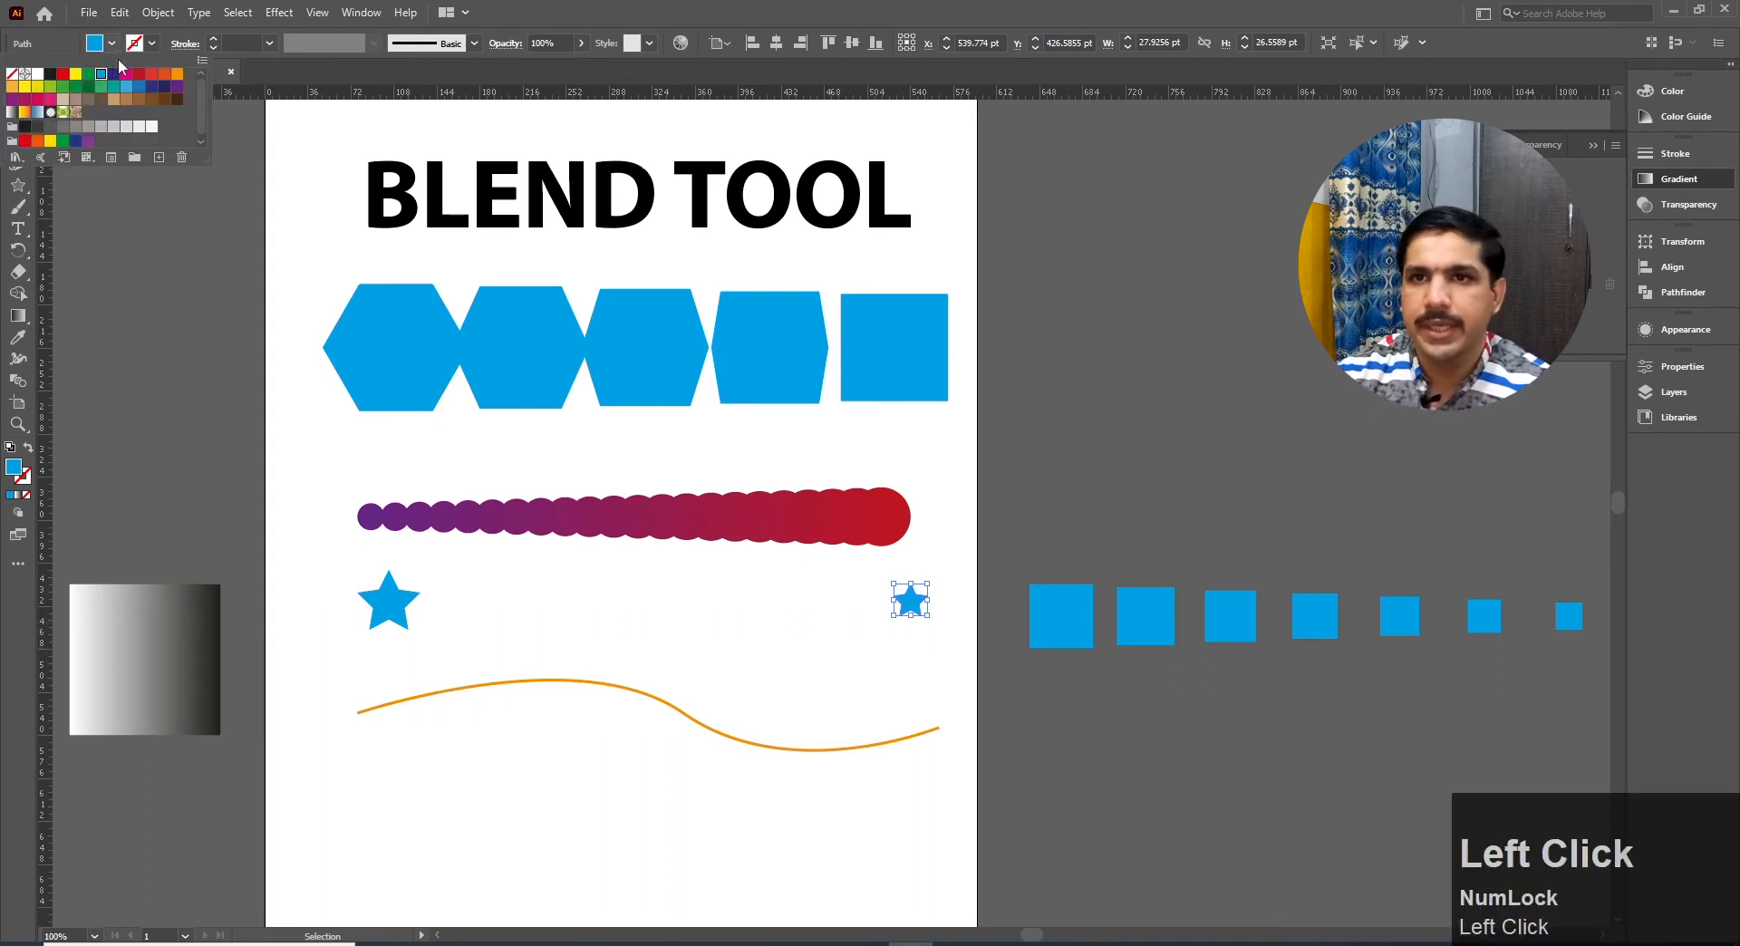
left_click(165, 99)
left_click(177, 99)
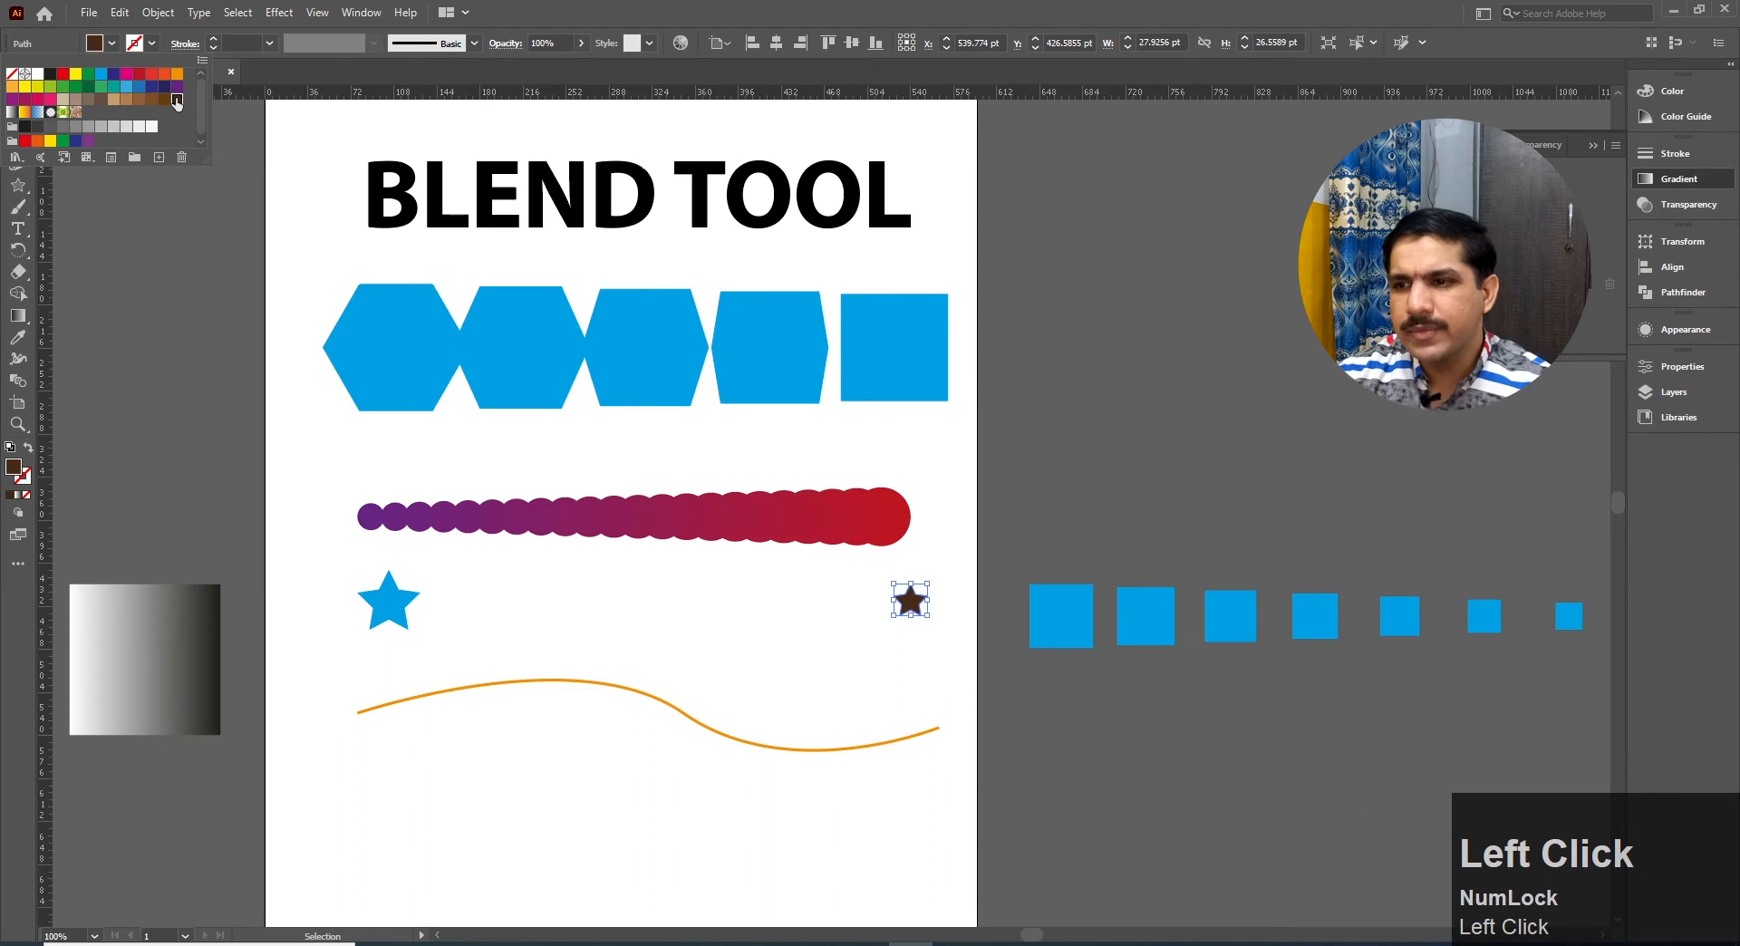
left_click(783, 651)
left_click(719, 656)
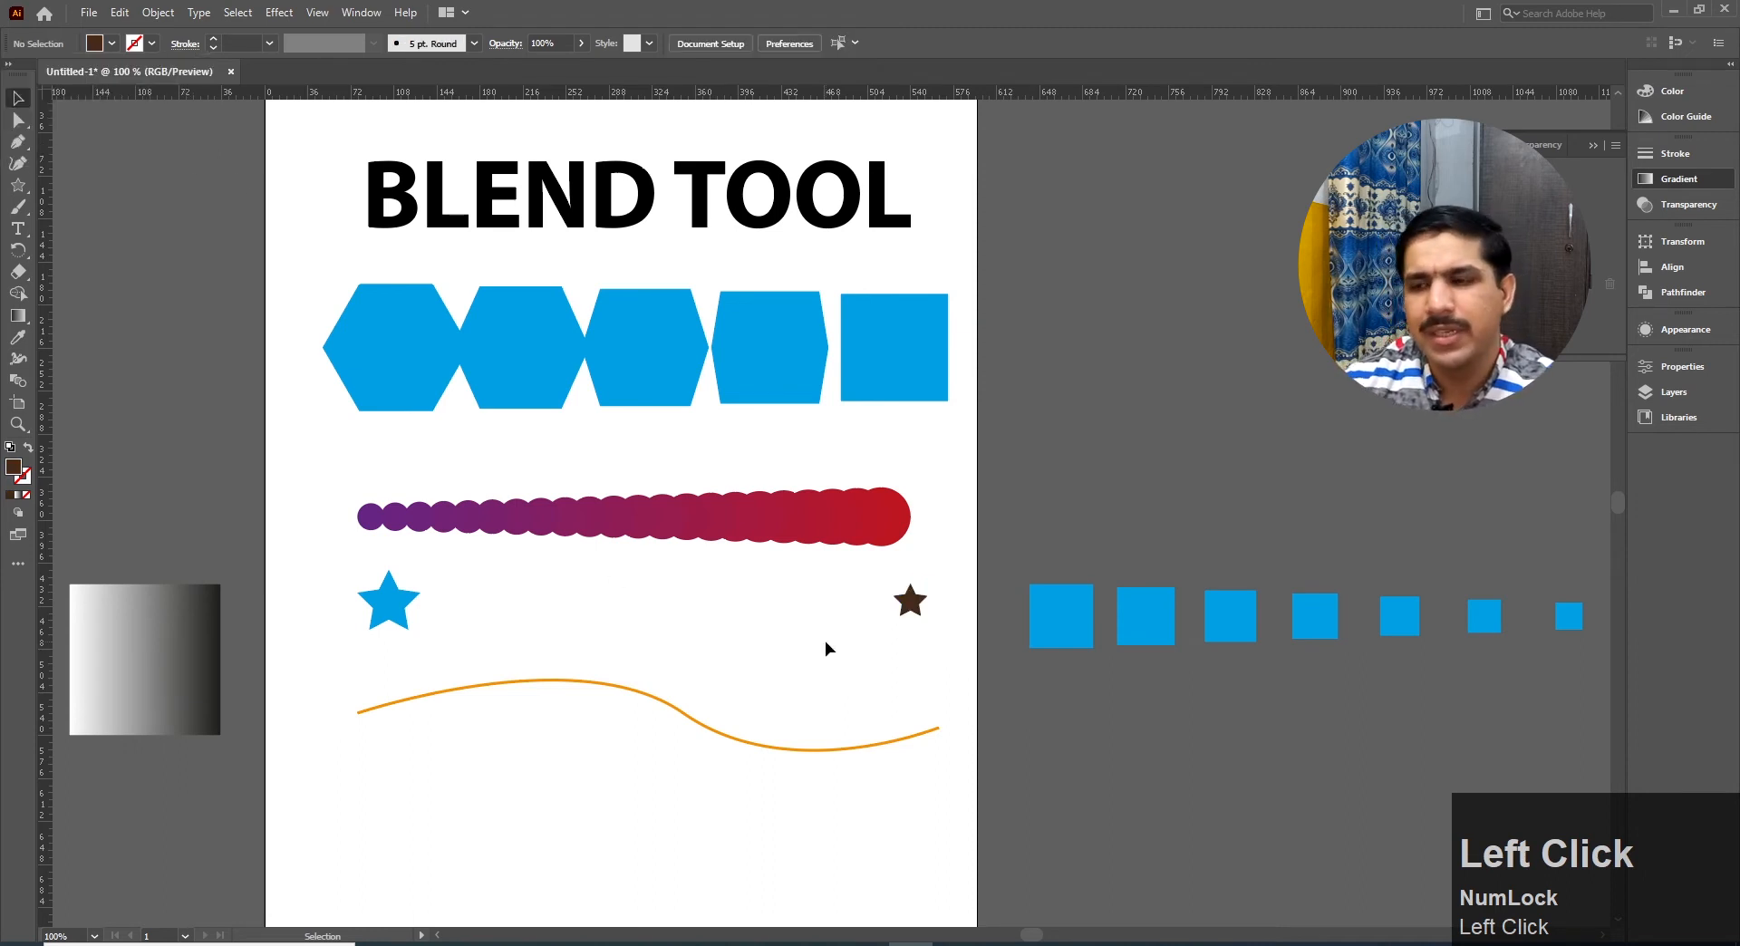
Make a blend between the blue star and the dark brown star, then deselect it
left_click_drag(301, 566, 957, 644)
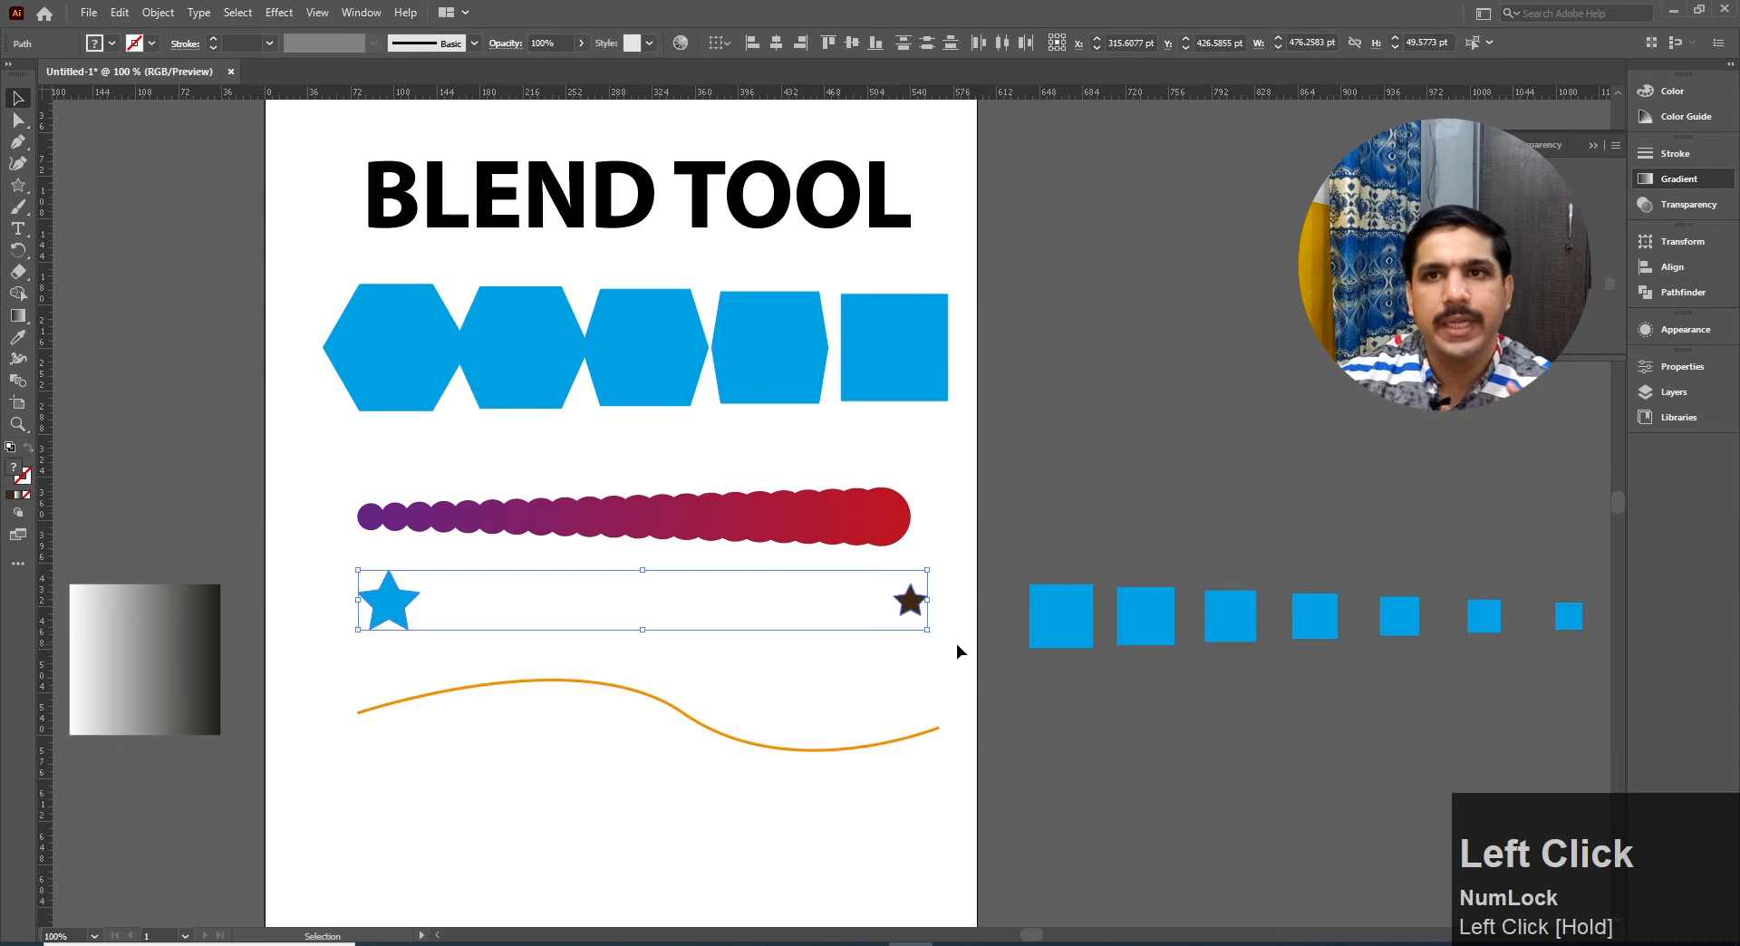
left_click(158, 11)
mouse_move(272, 523)
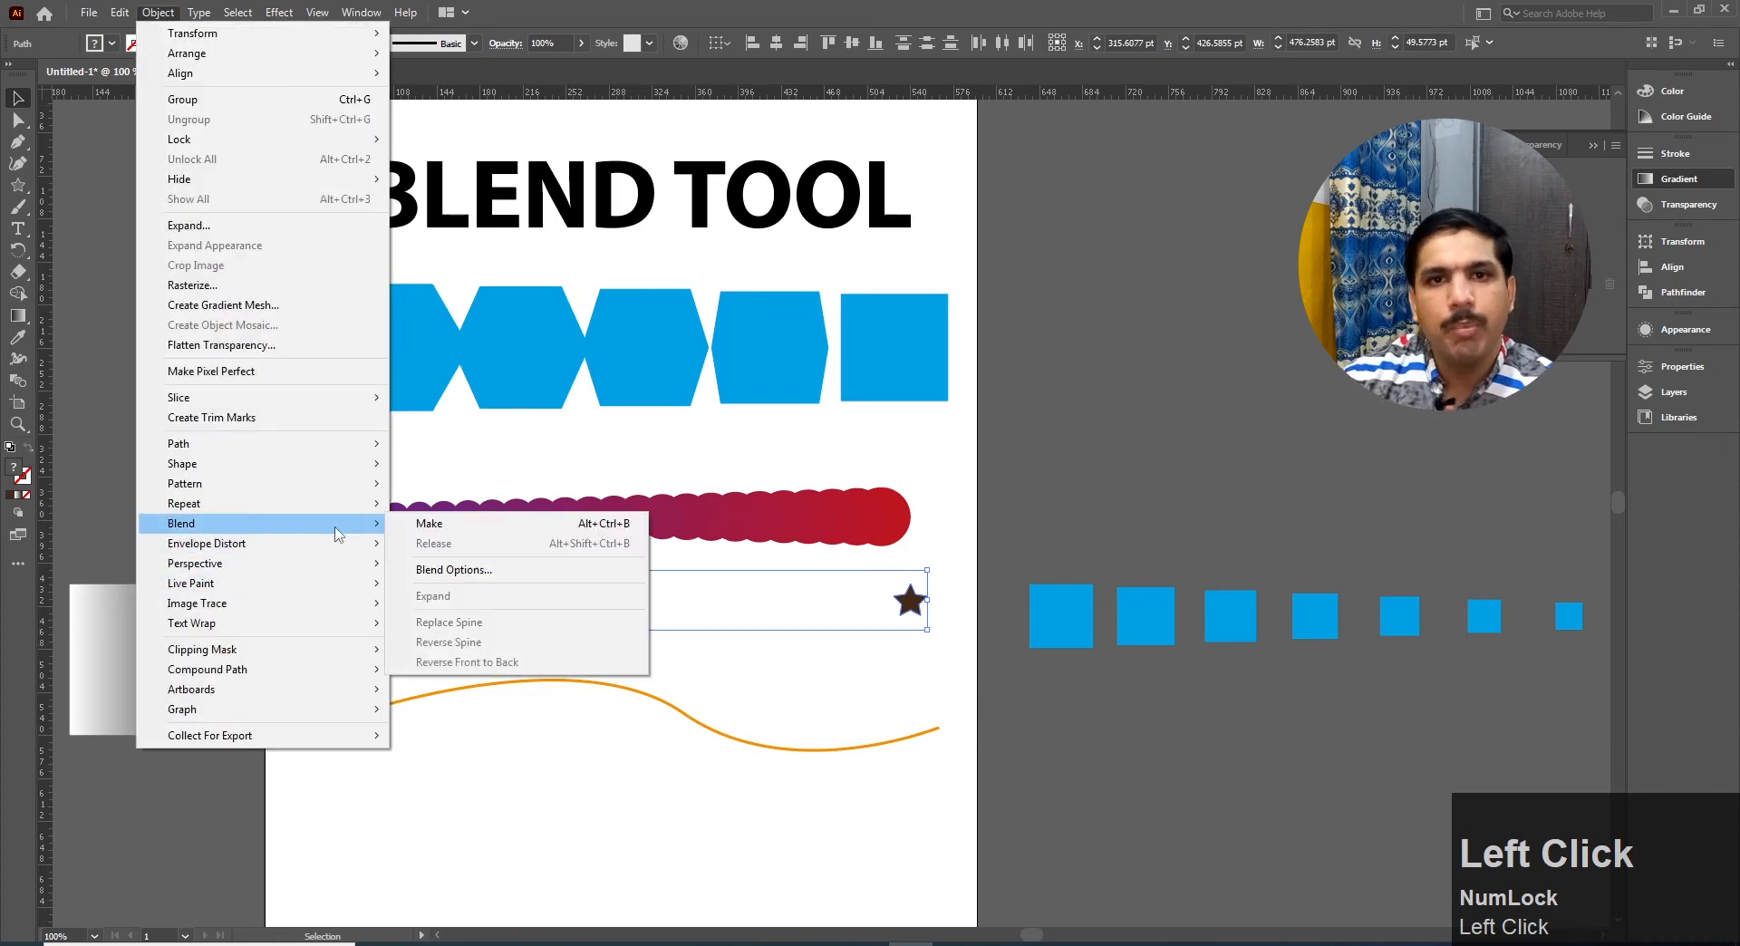
left_click(431, 524)
left_click(333, 678)
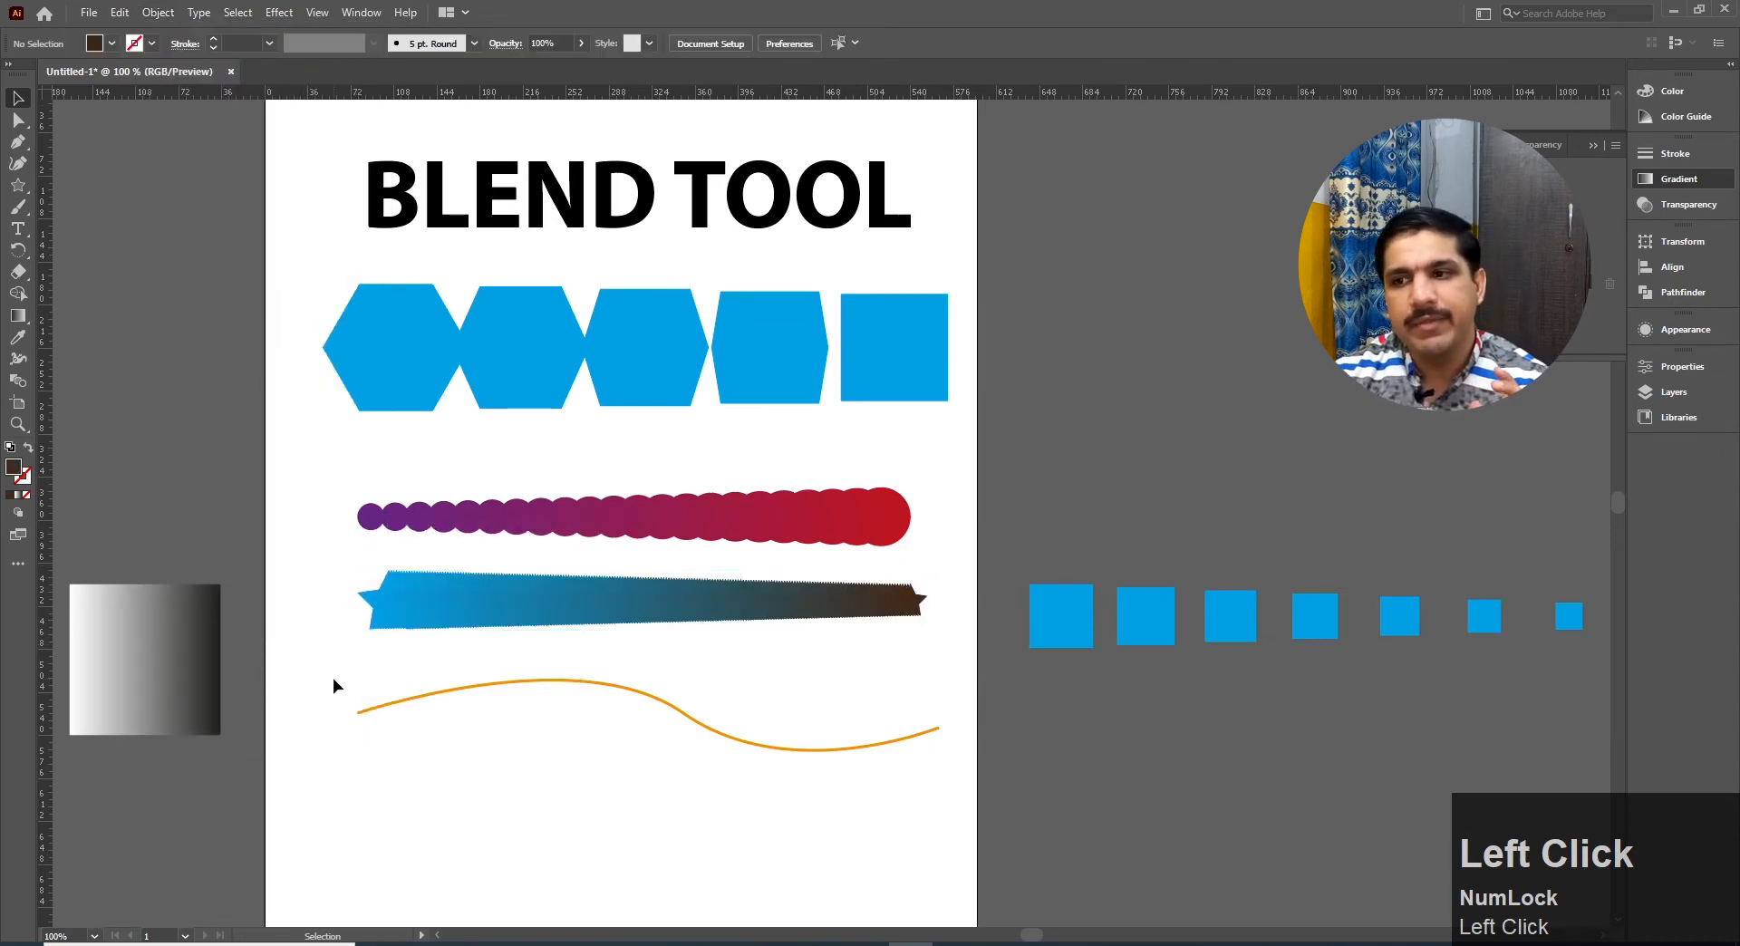
Replace the star blend's spine with the orange S-shaped curve
left_click(421, 606)
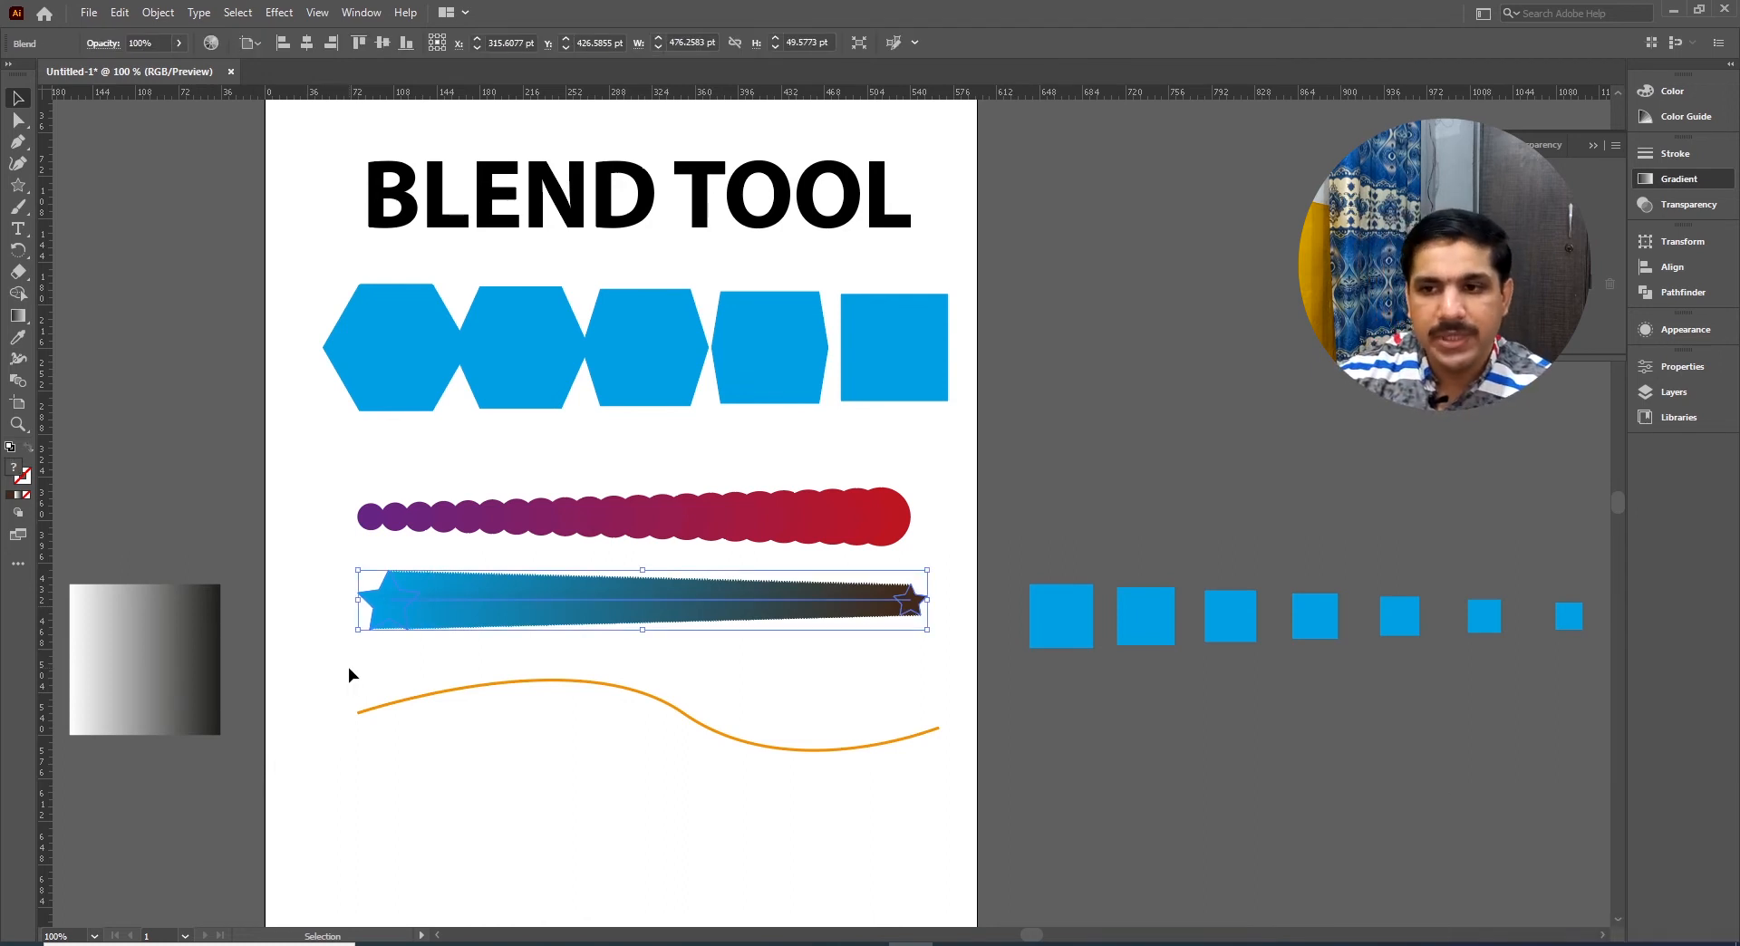
left_click(505, 685)
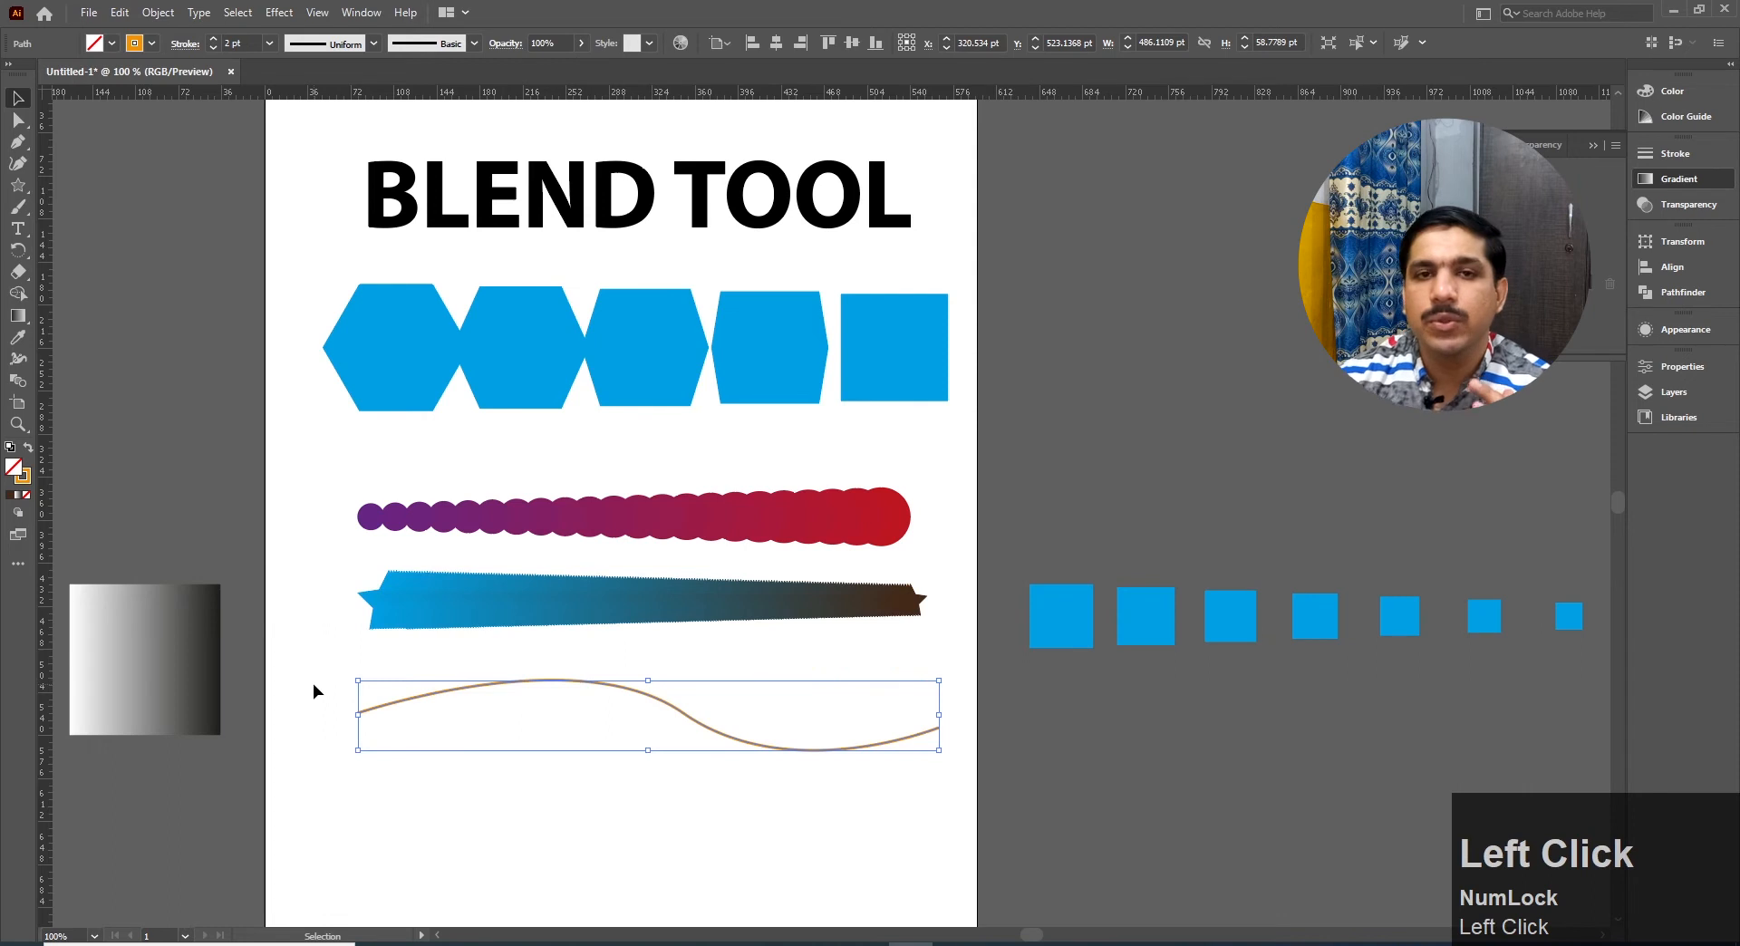
left_click(449, 599)
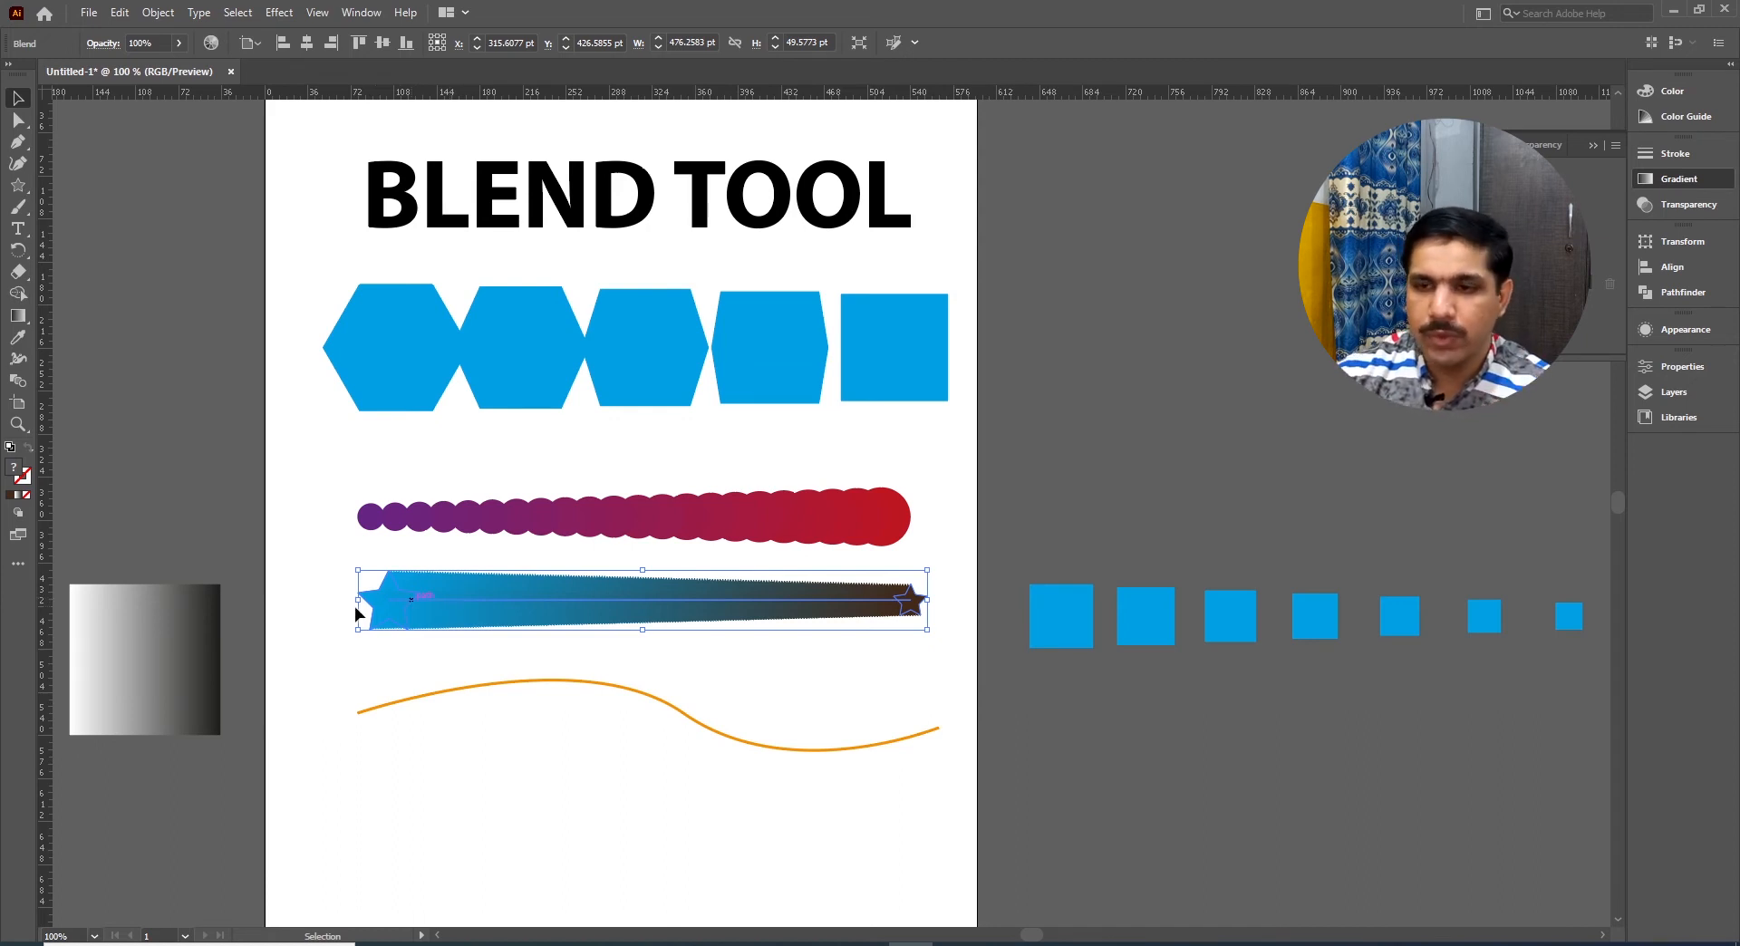
left_click(277, 602)
left_click_drag(287, 562, 911, 753)
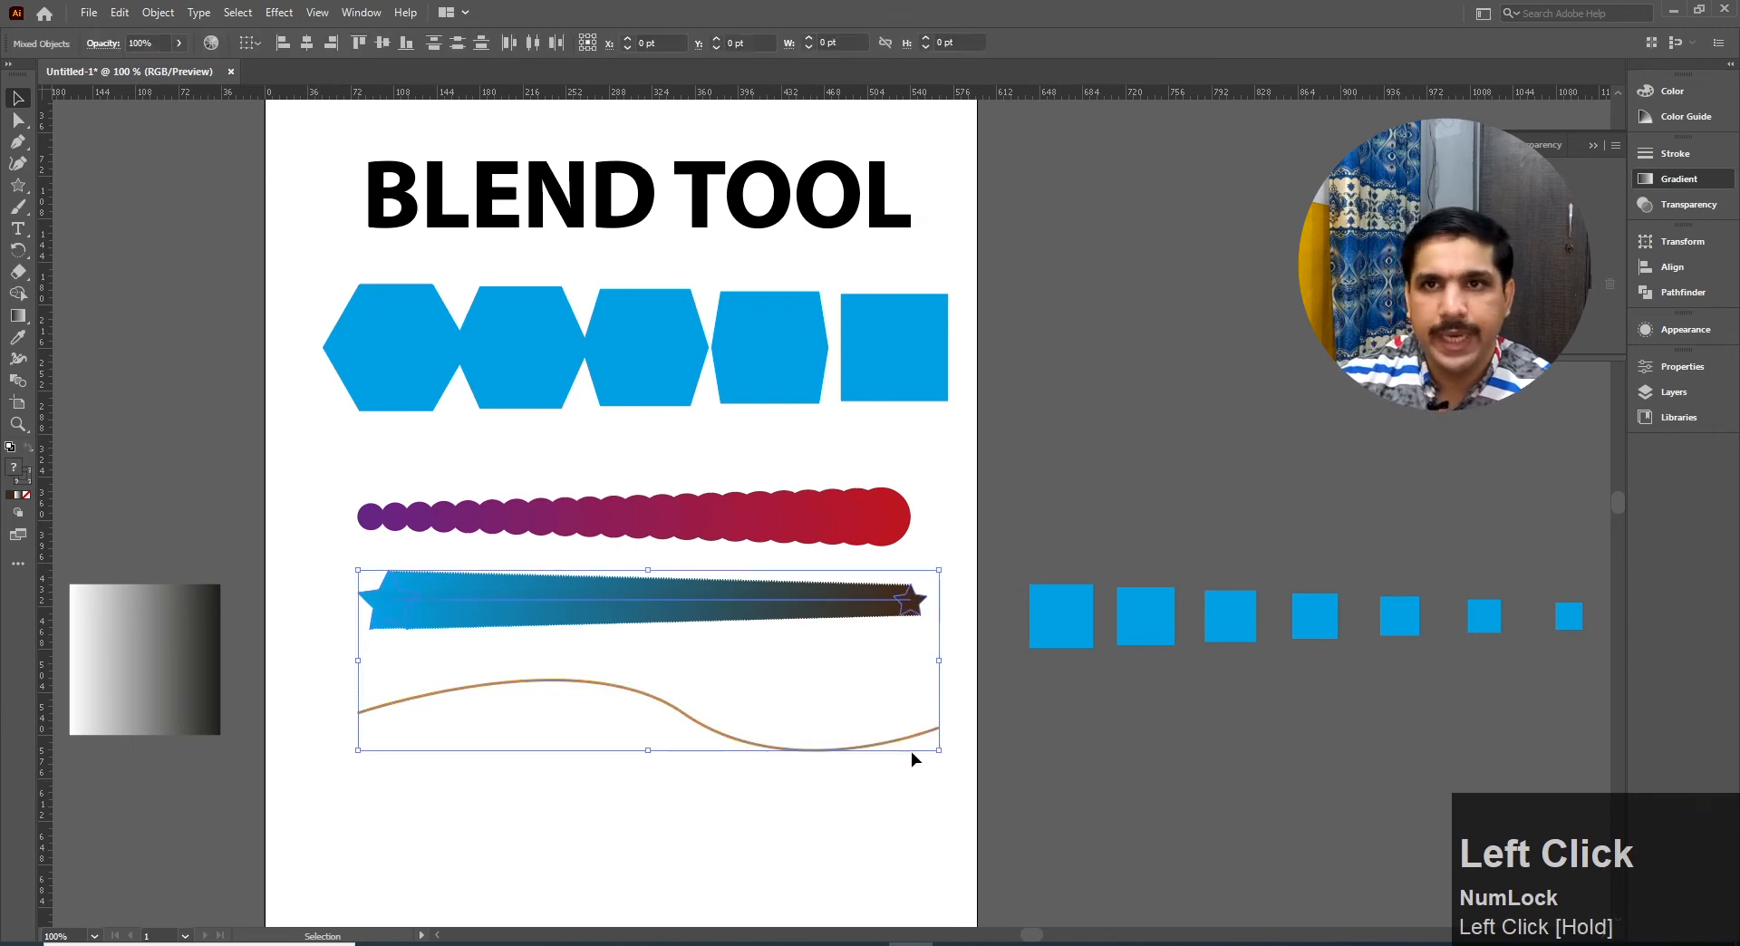
left_click(160, 12)
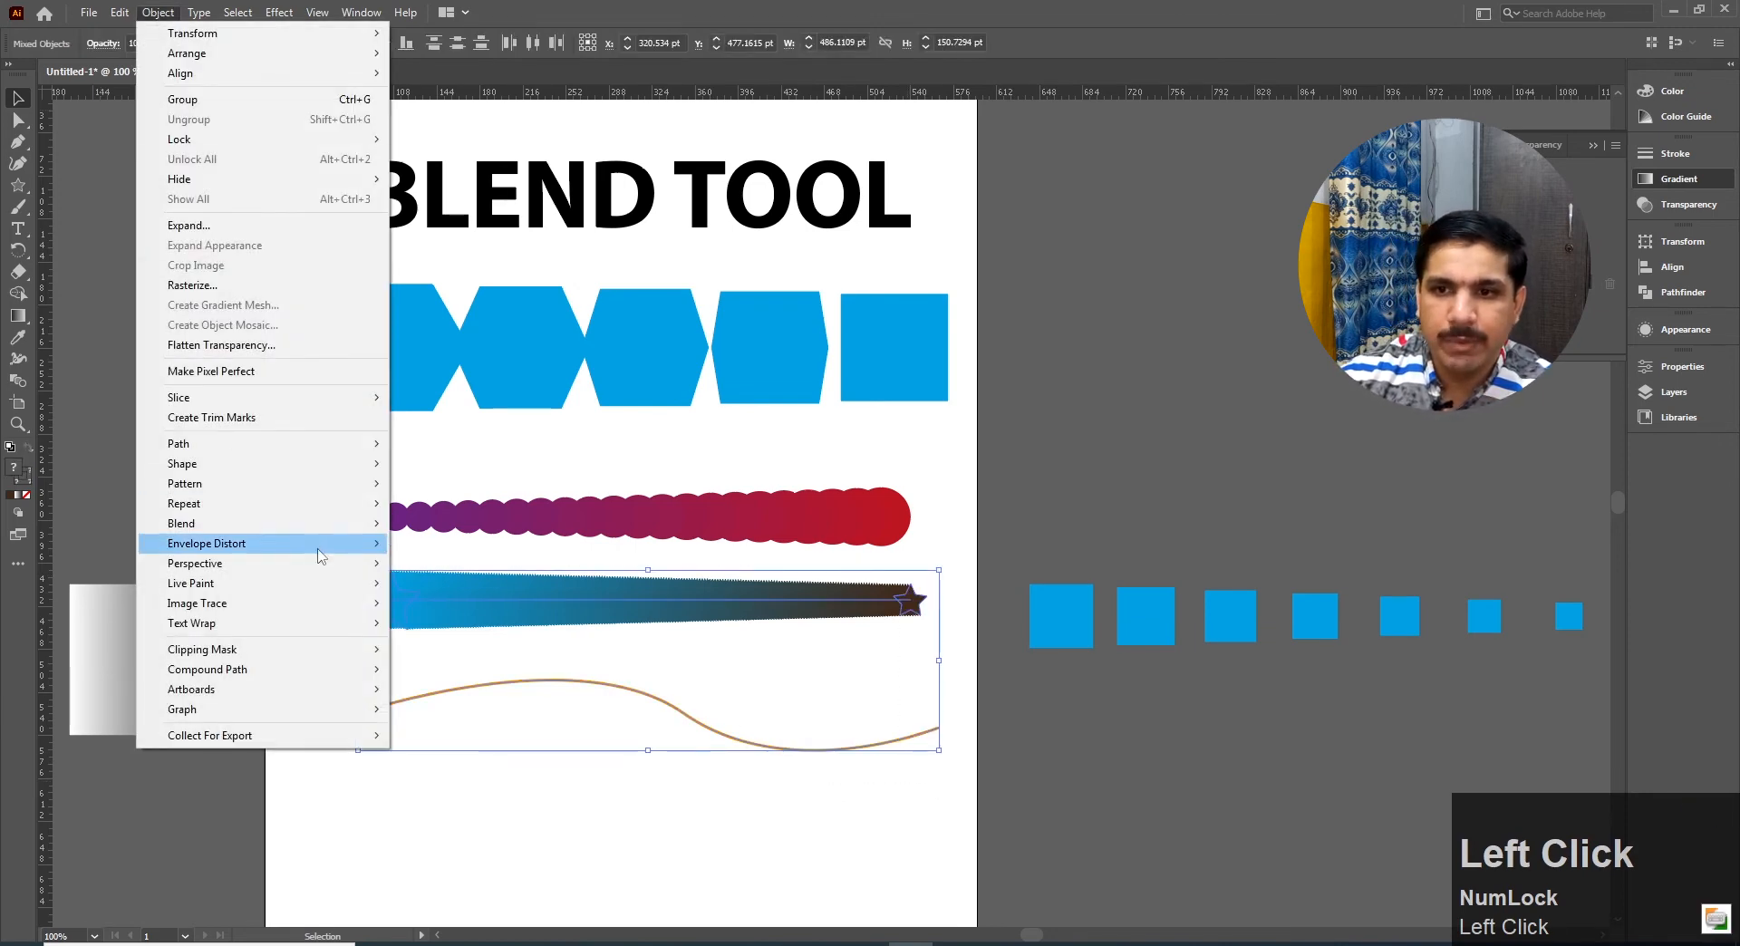
mouse_move(306, 526)
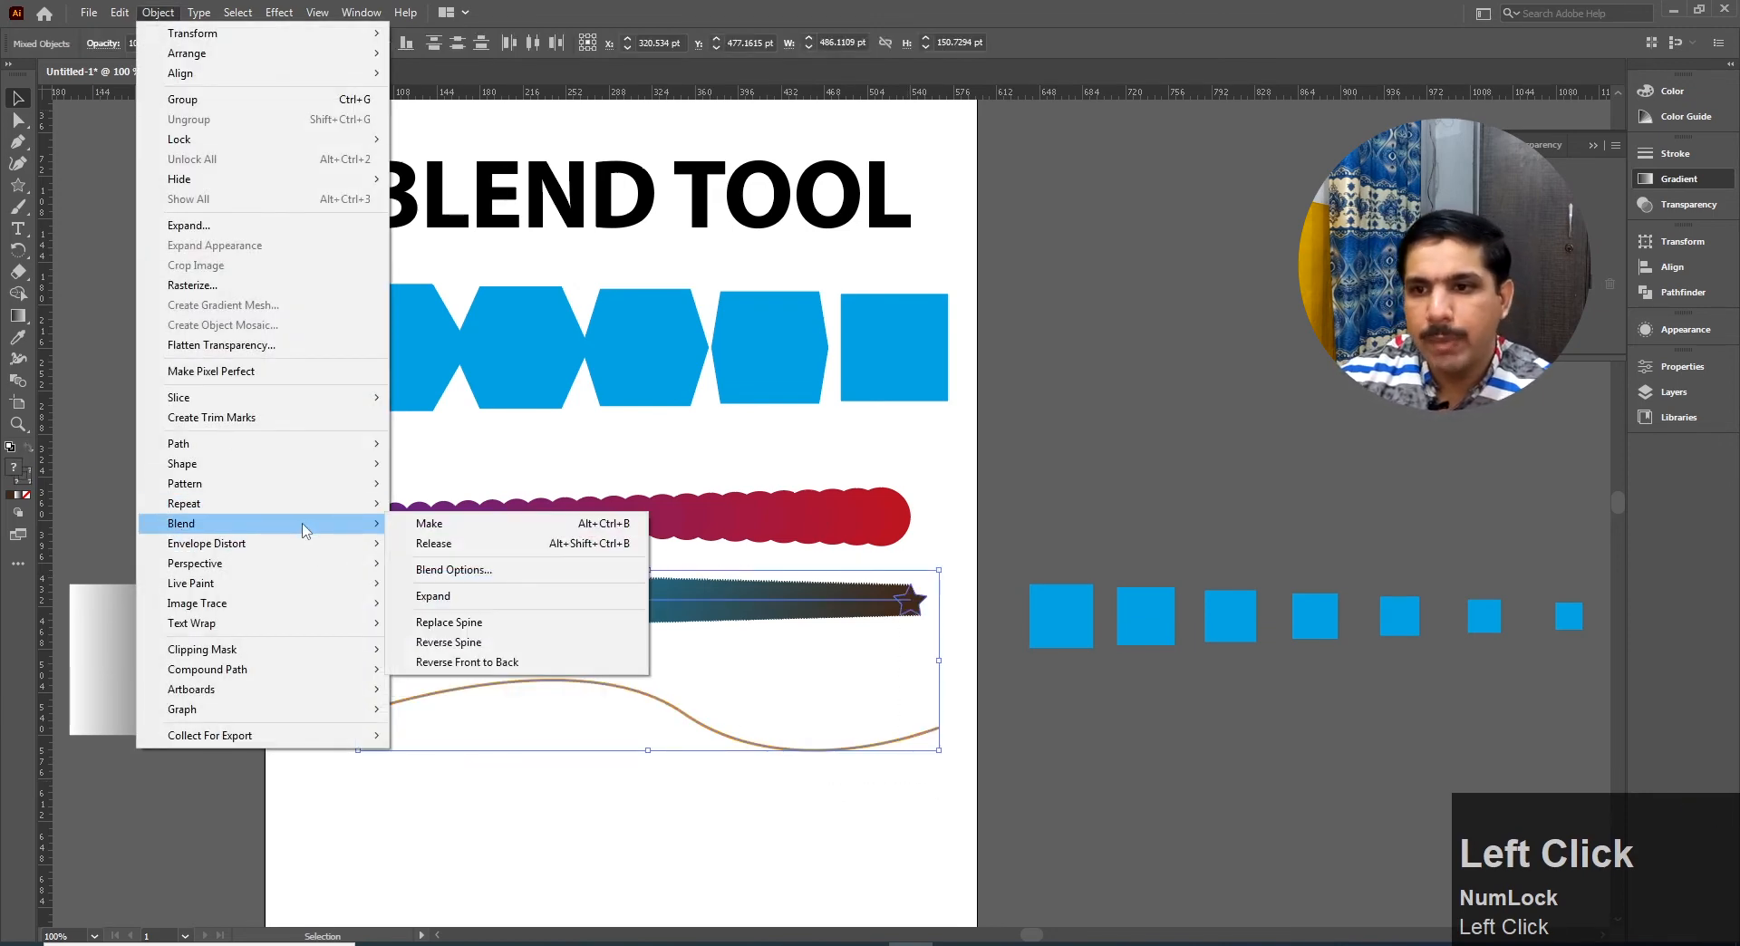
left_click(538, 634)
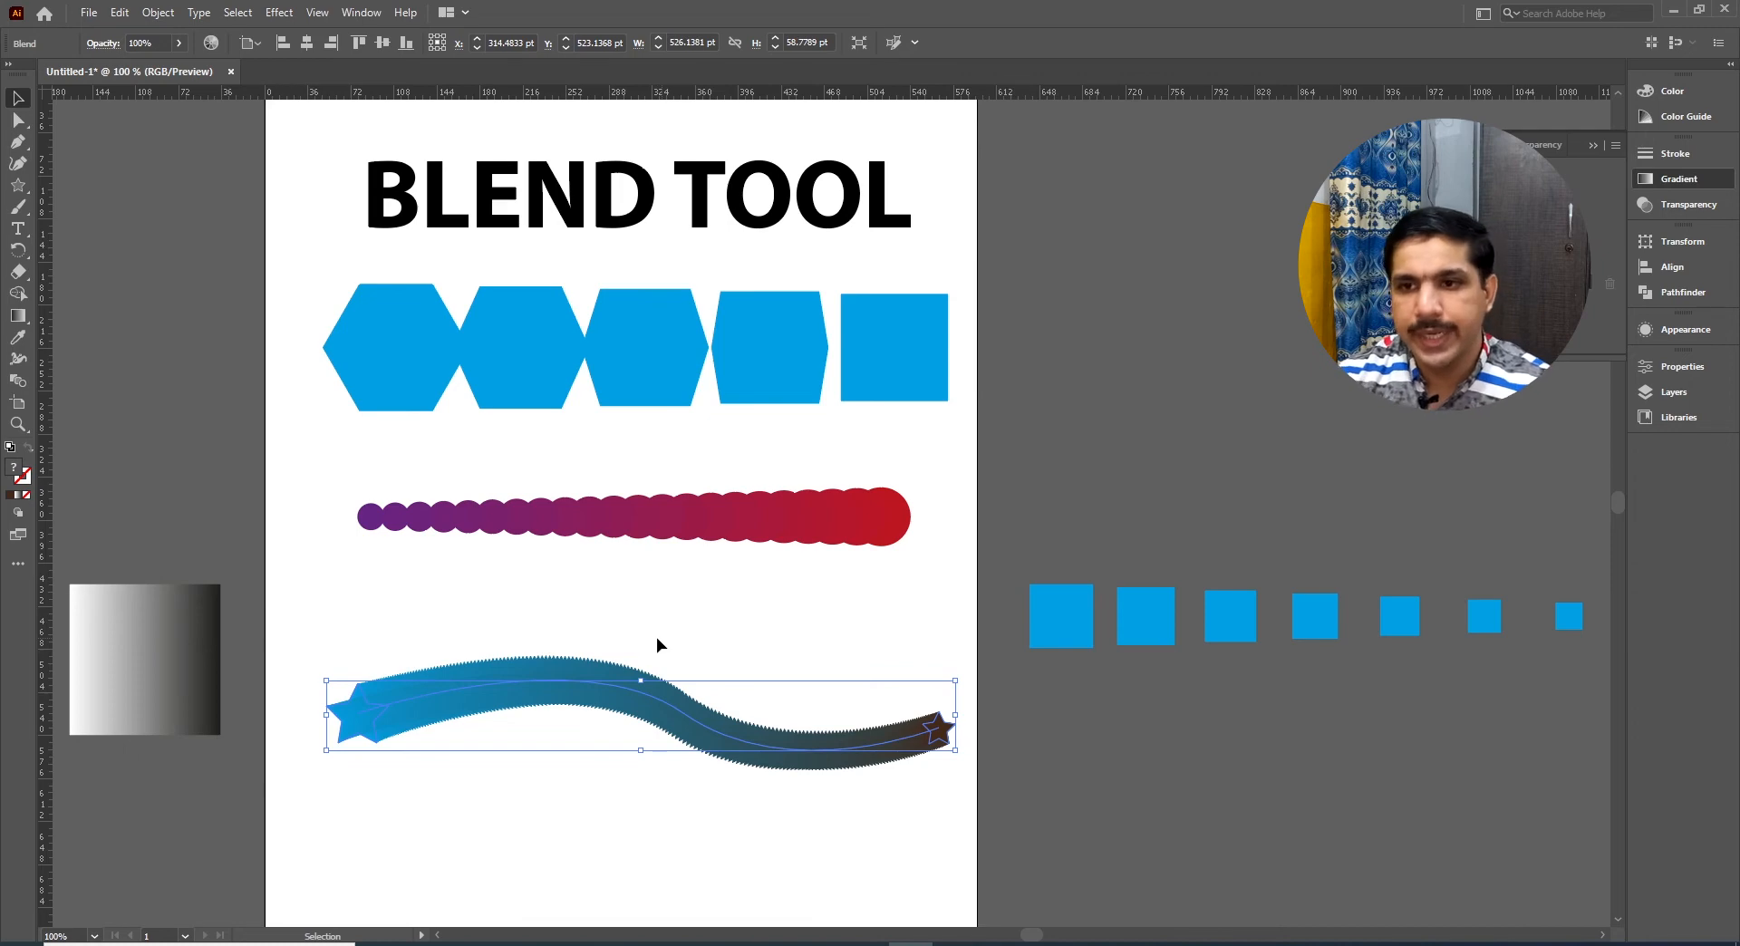
Open the star blend's options and set its spacing to 20 specified steps with the preview on
left_click(159, 12)
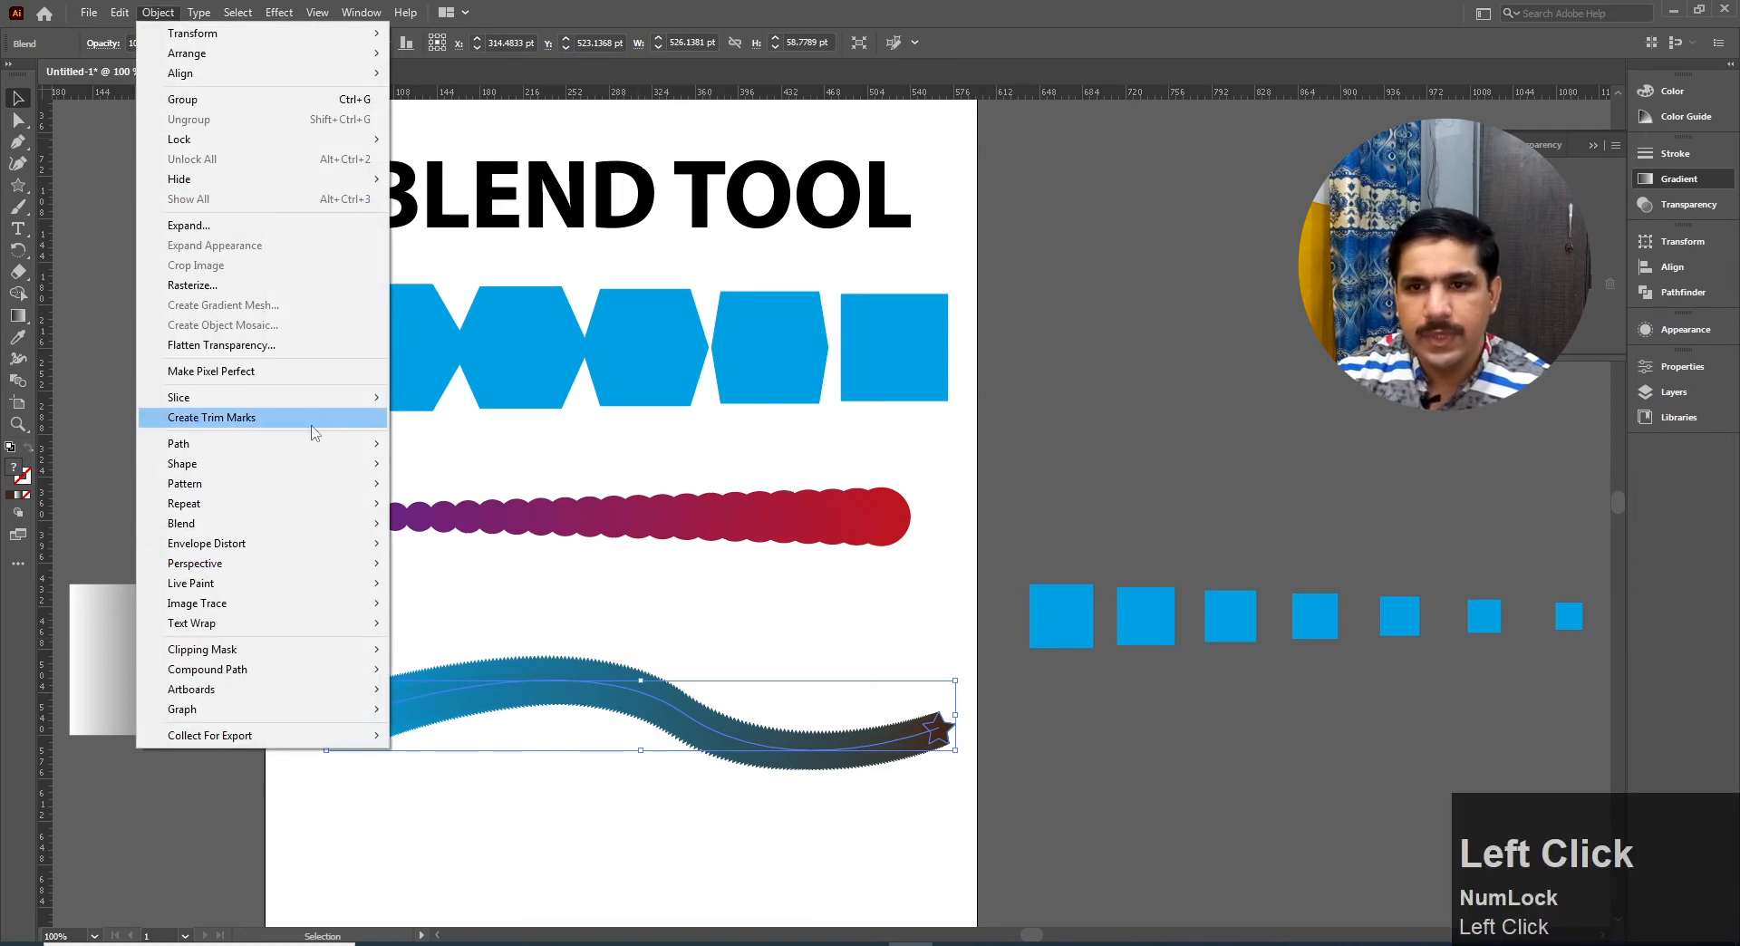
left_click(287, 524)
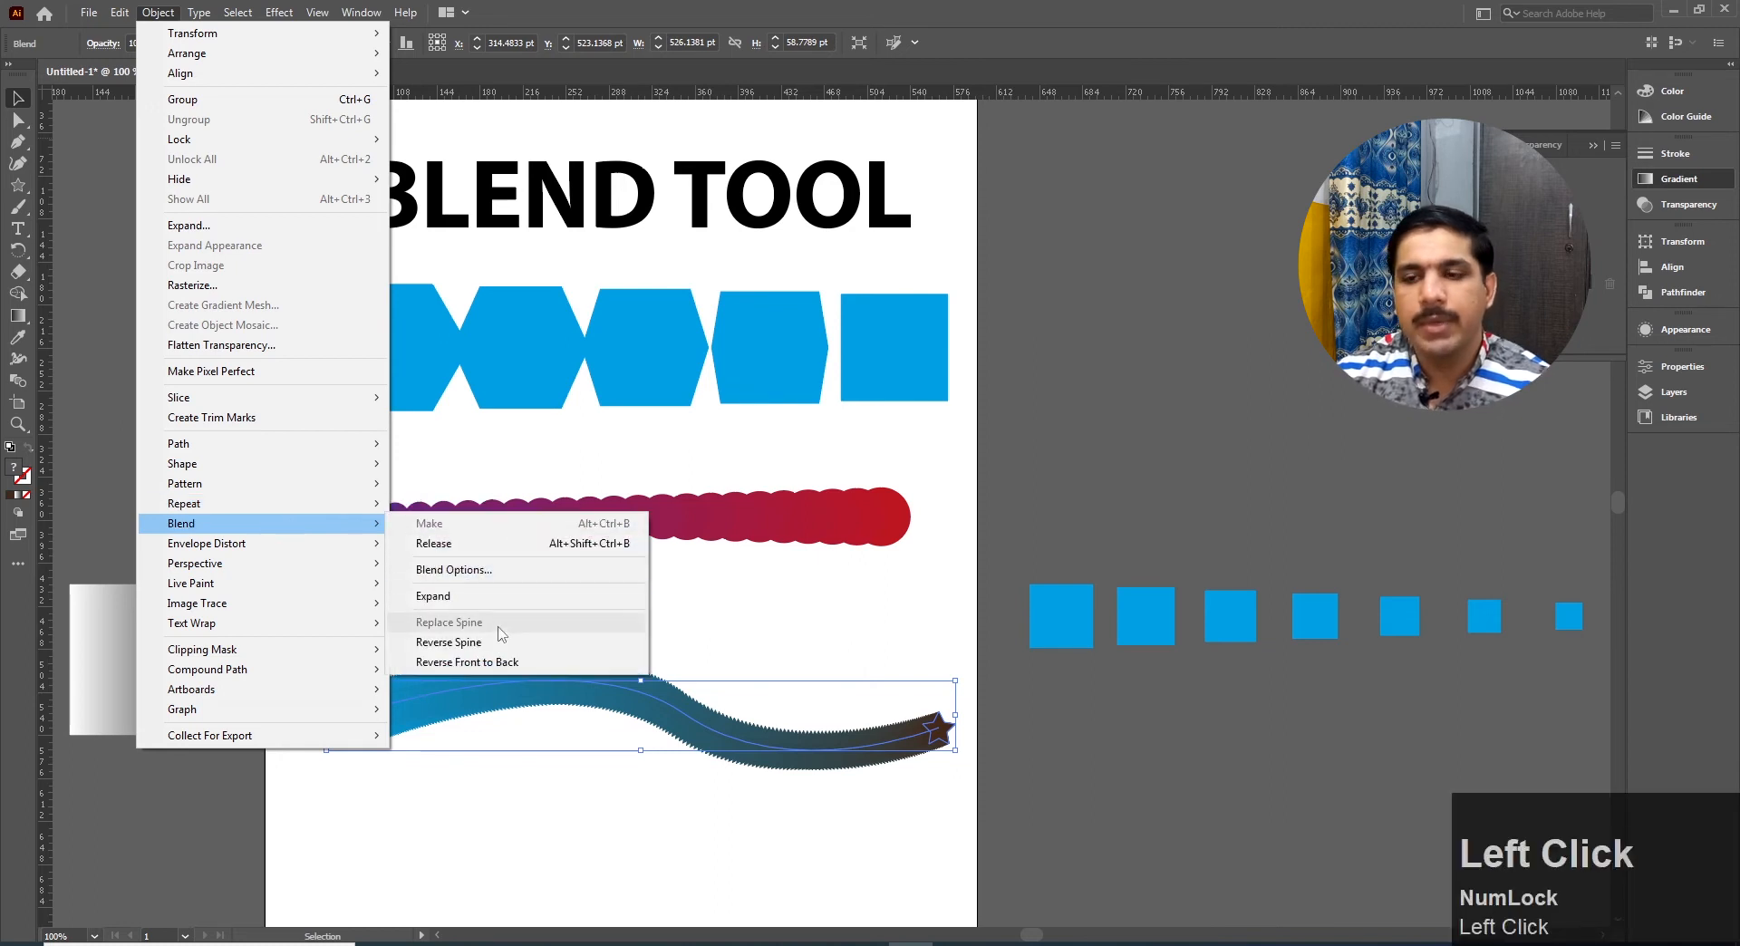
left_click(471, 569)
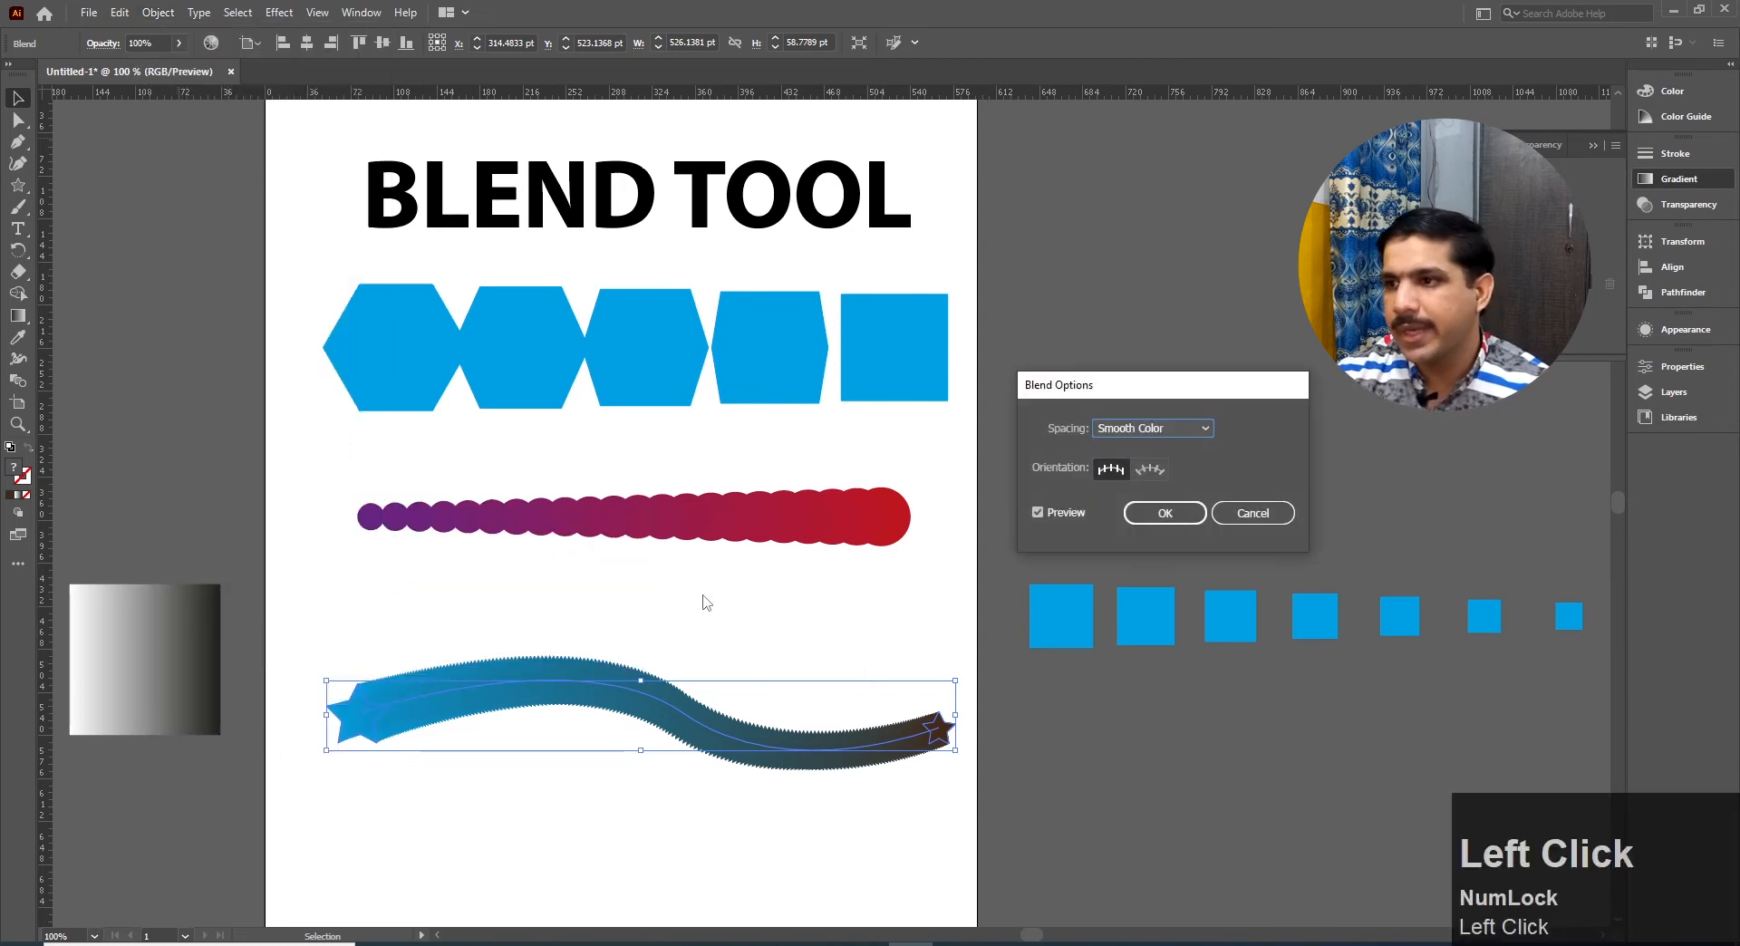
left_click(1153, 429)
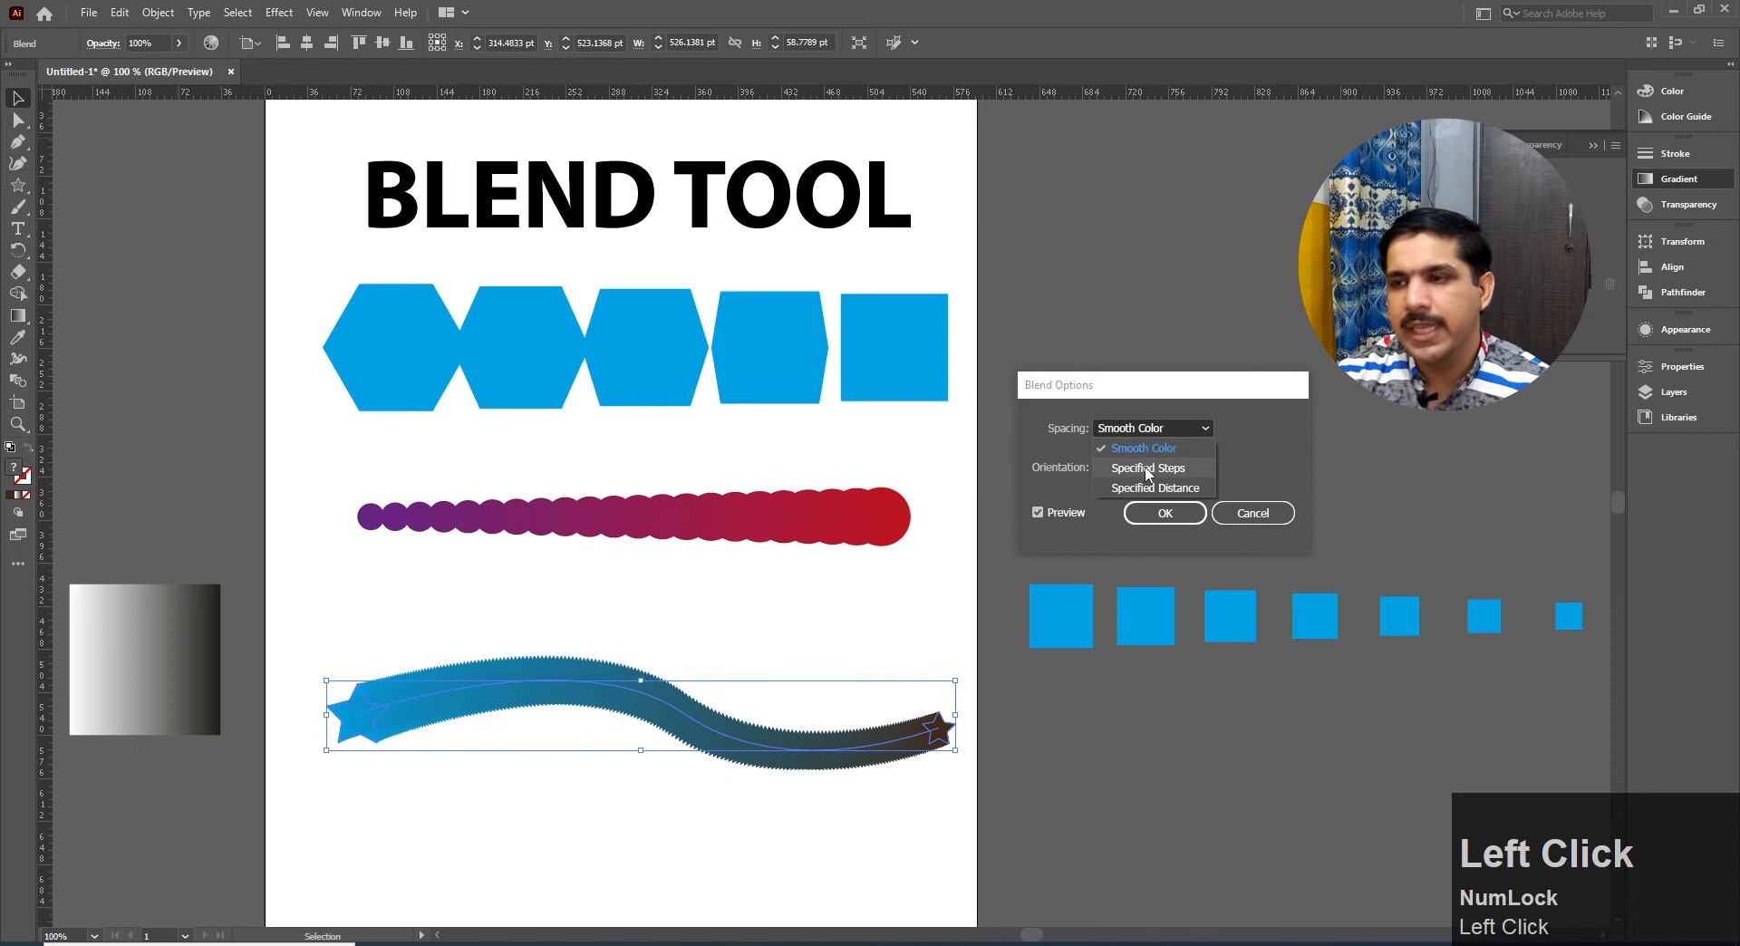
left_click(1173, 471)
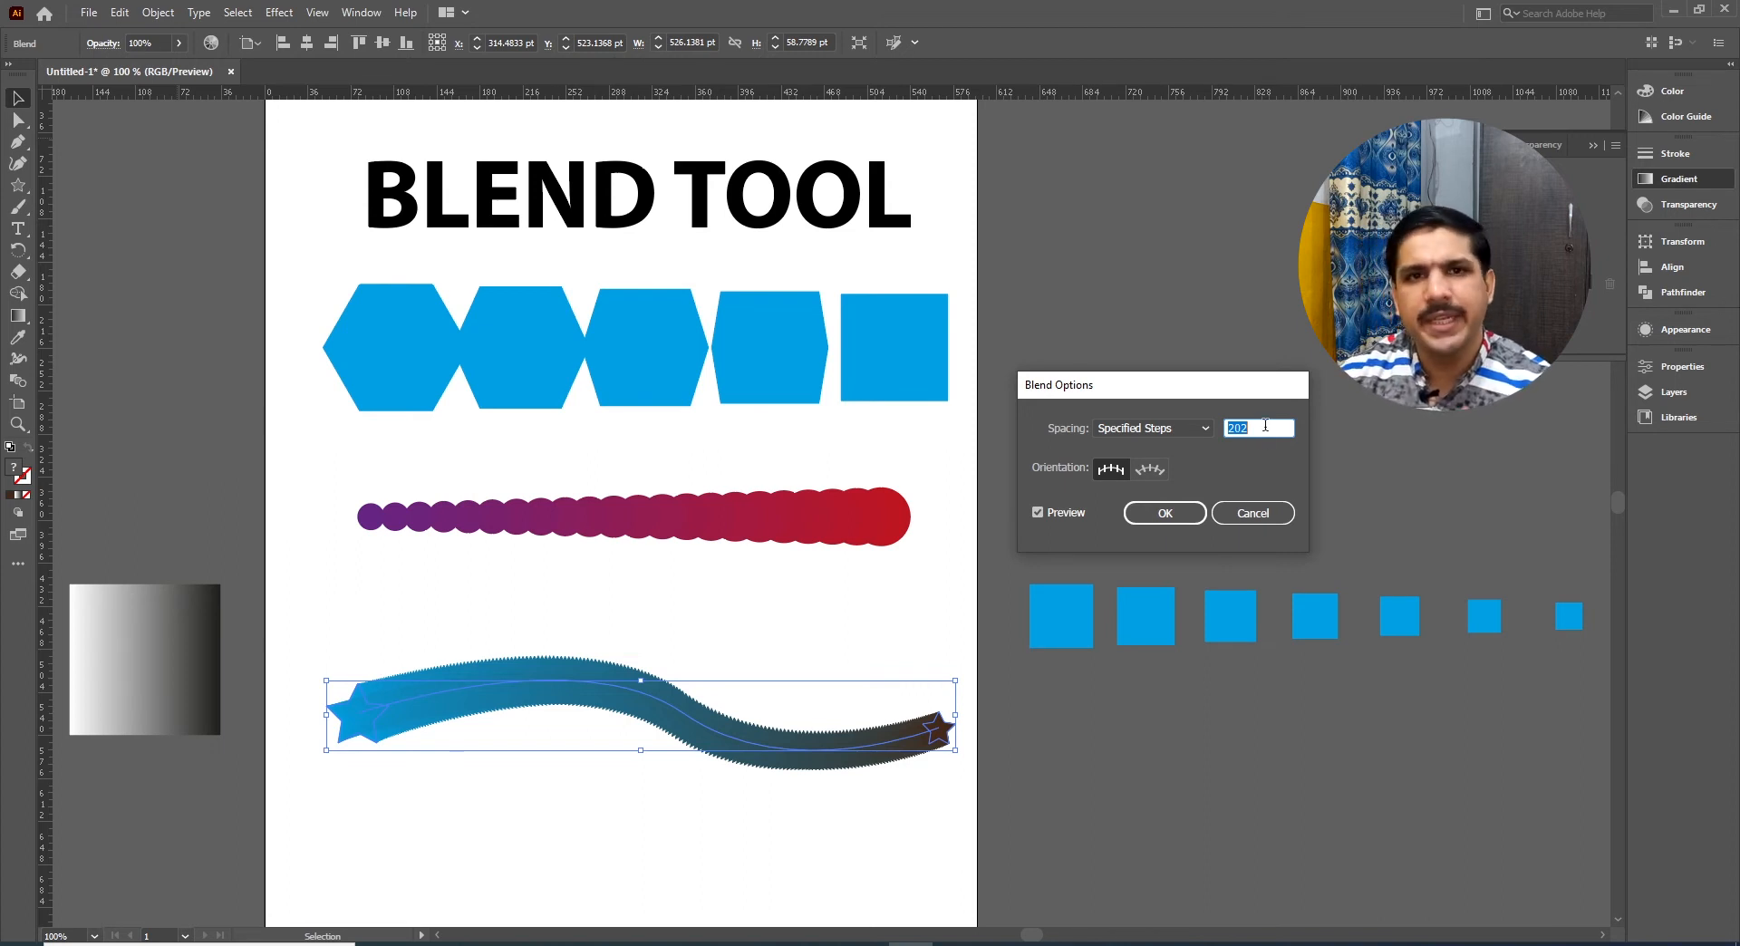
type("20")
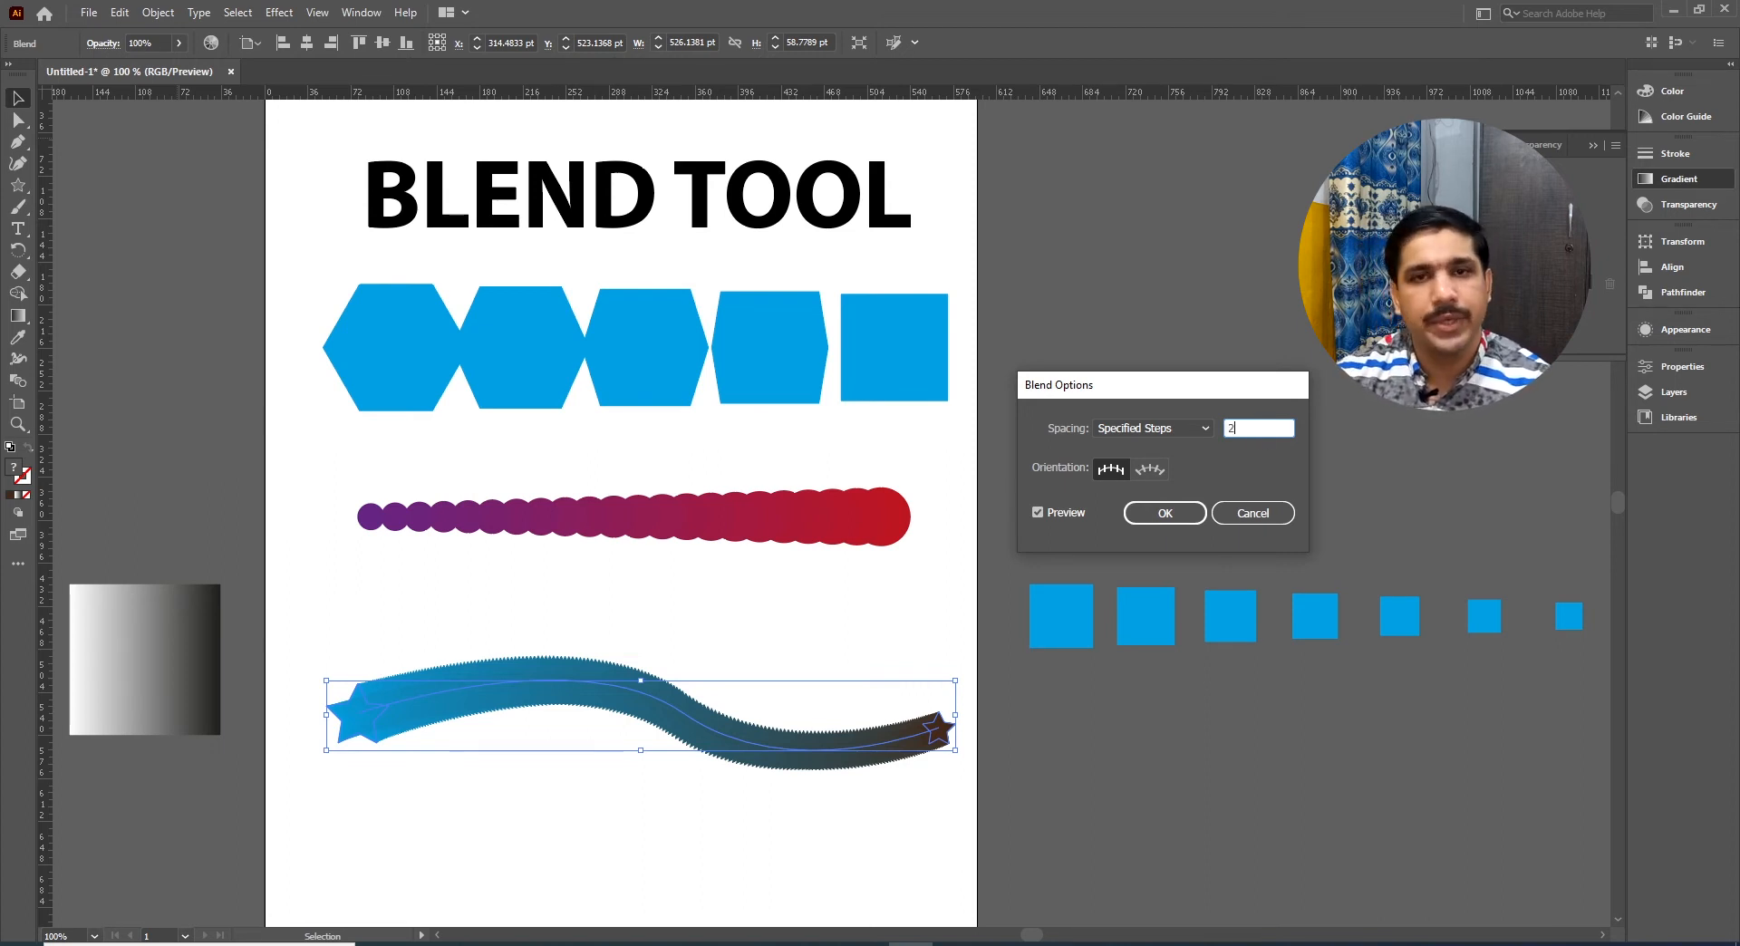
left_click(1042, 519)
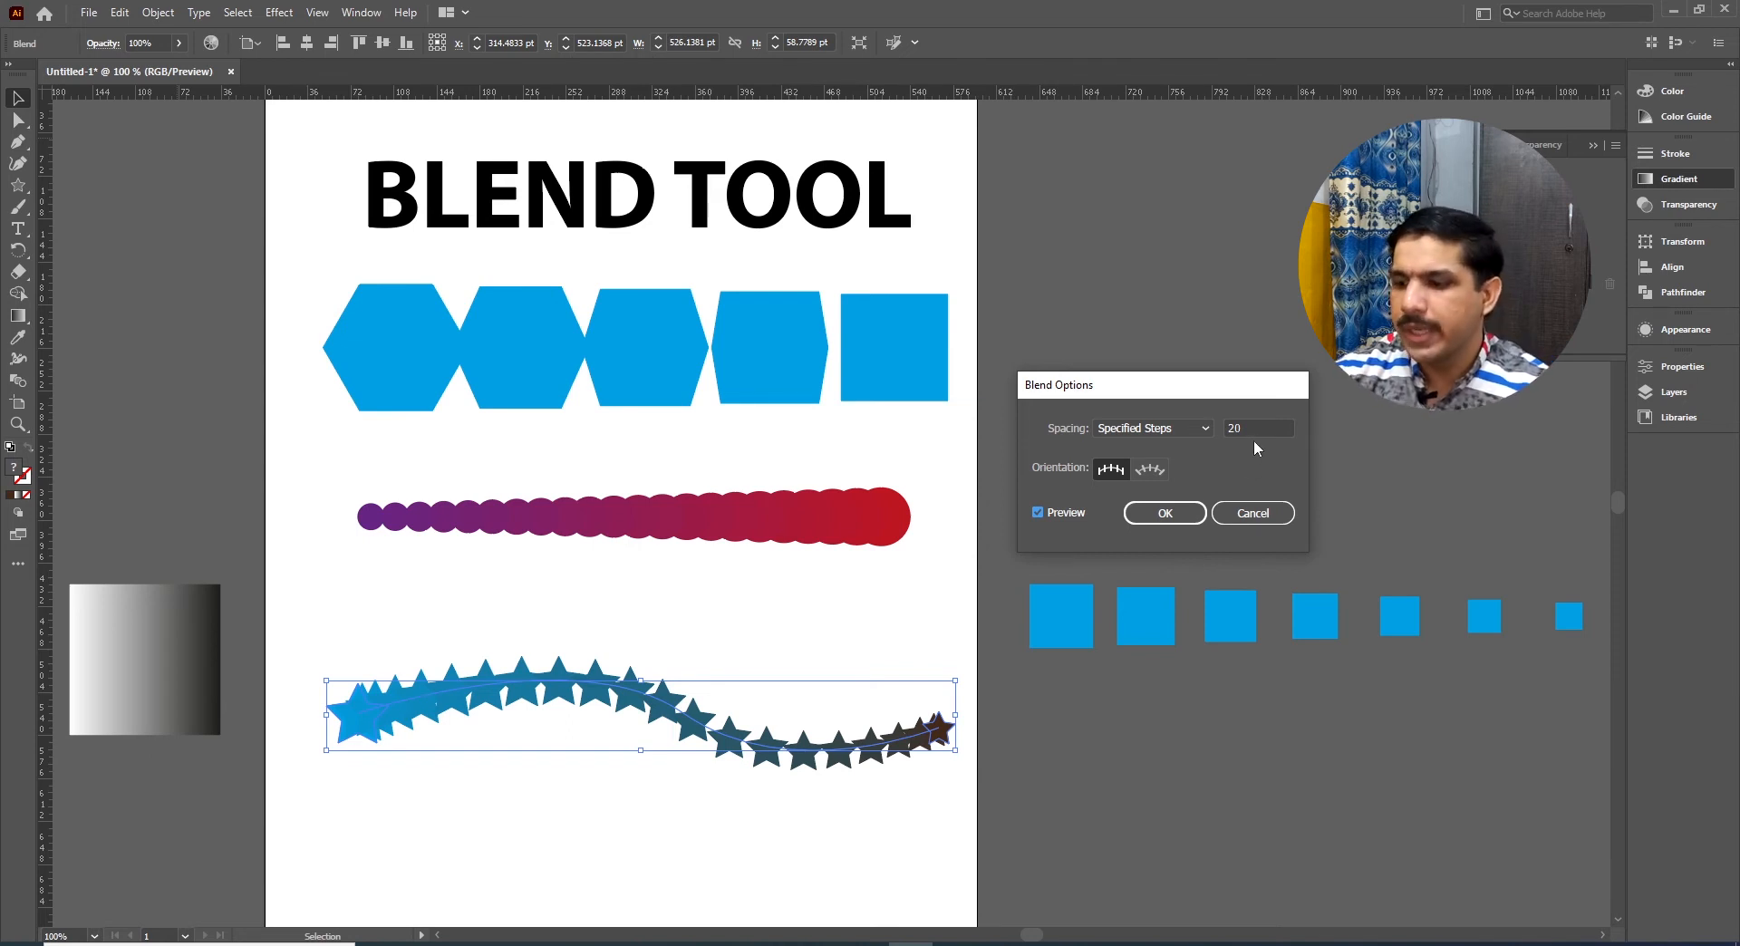
Set the star blend's specified steps to 10
left_click(1226, 428)
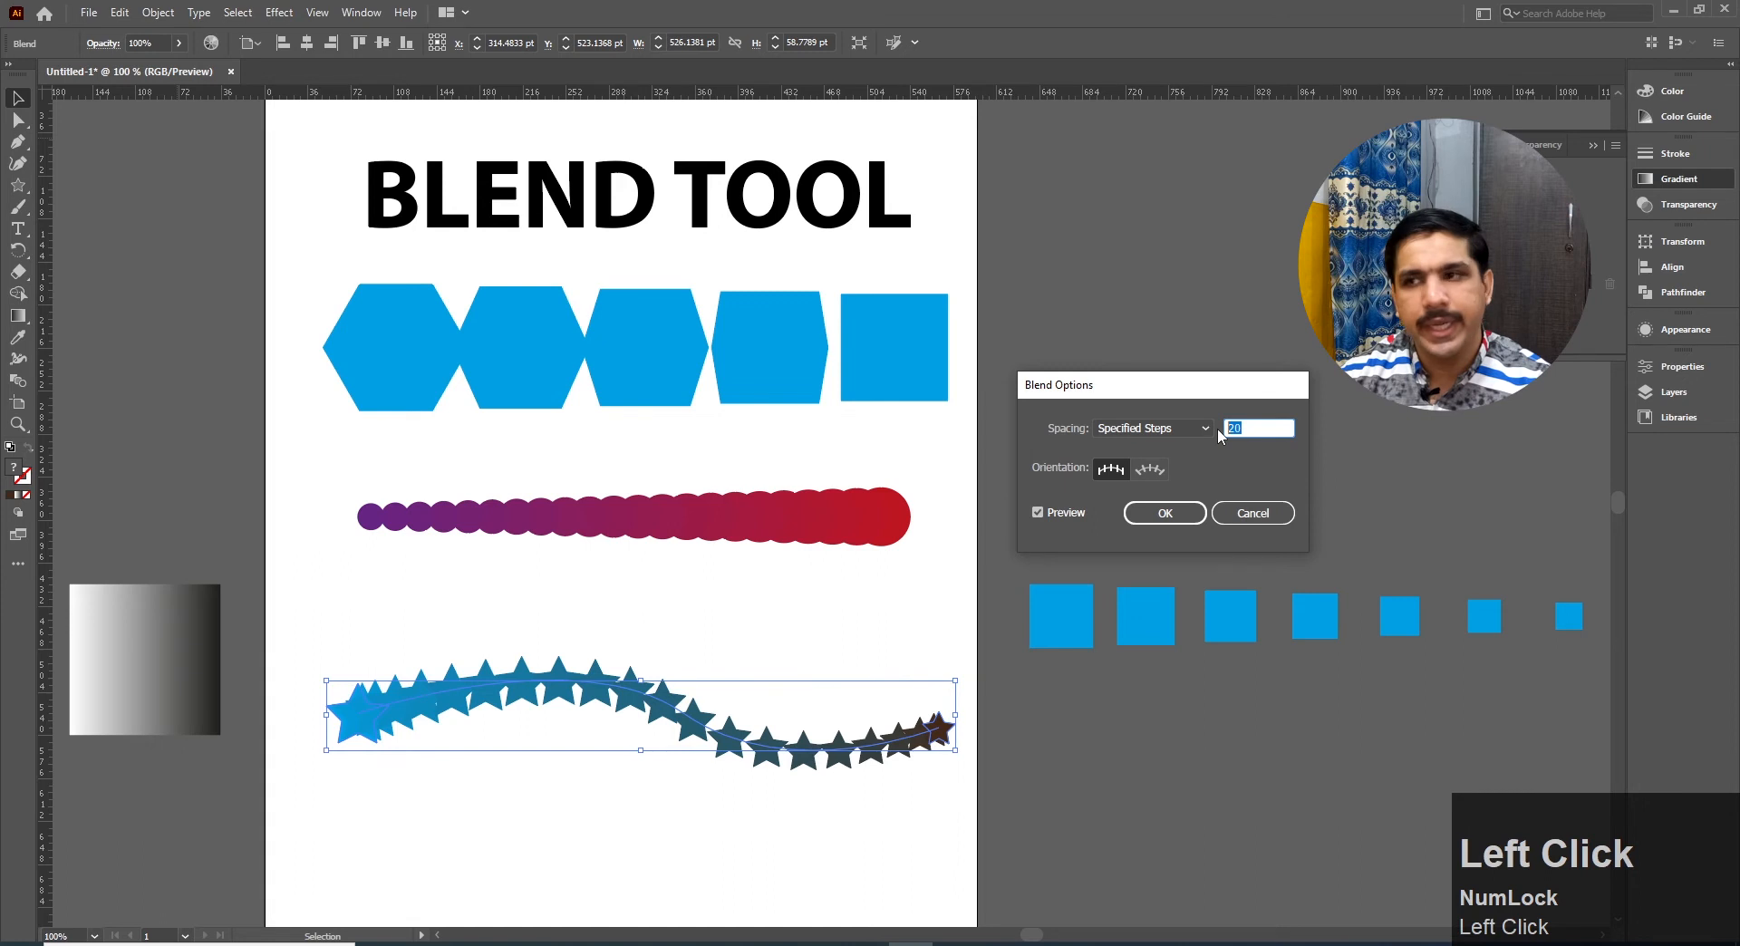
type("10")
key("Tab")
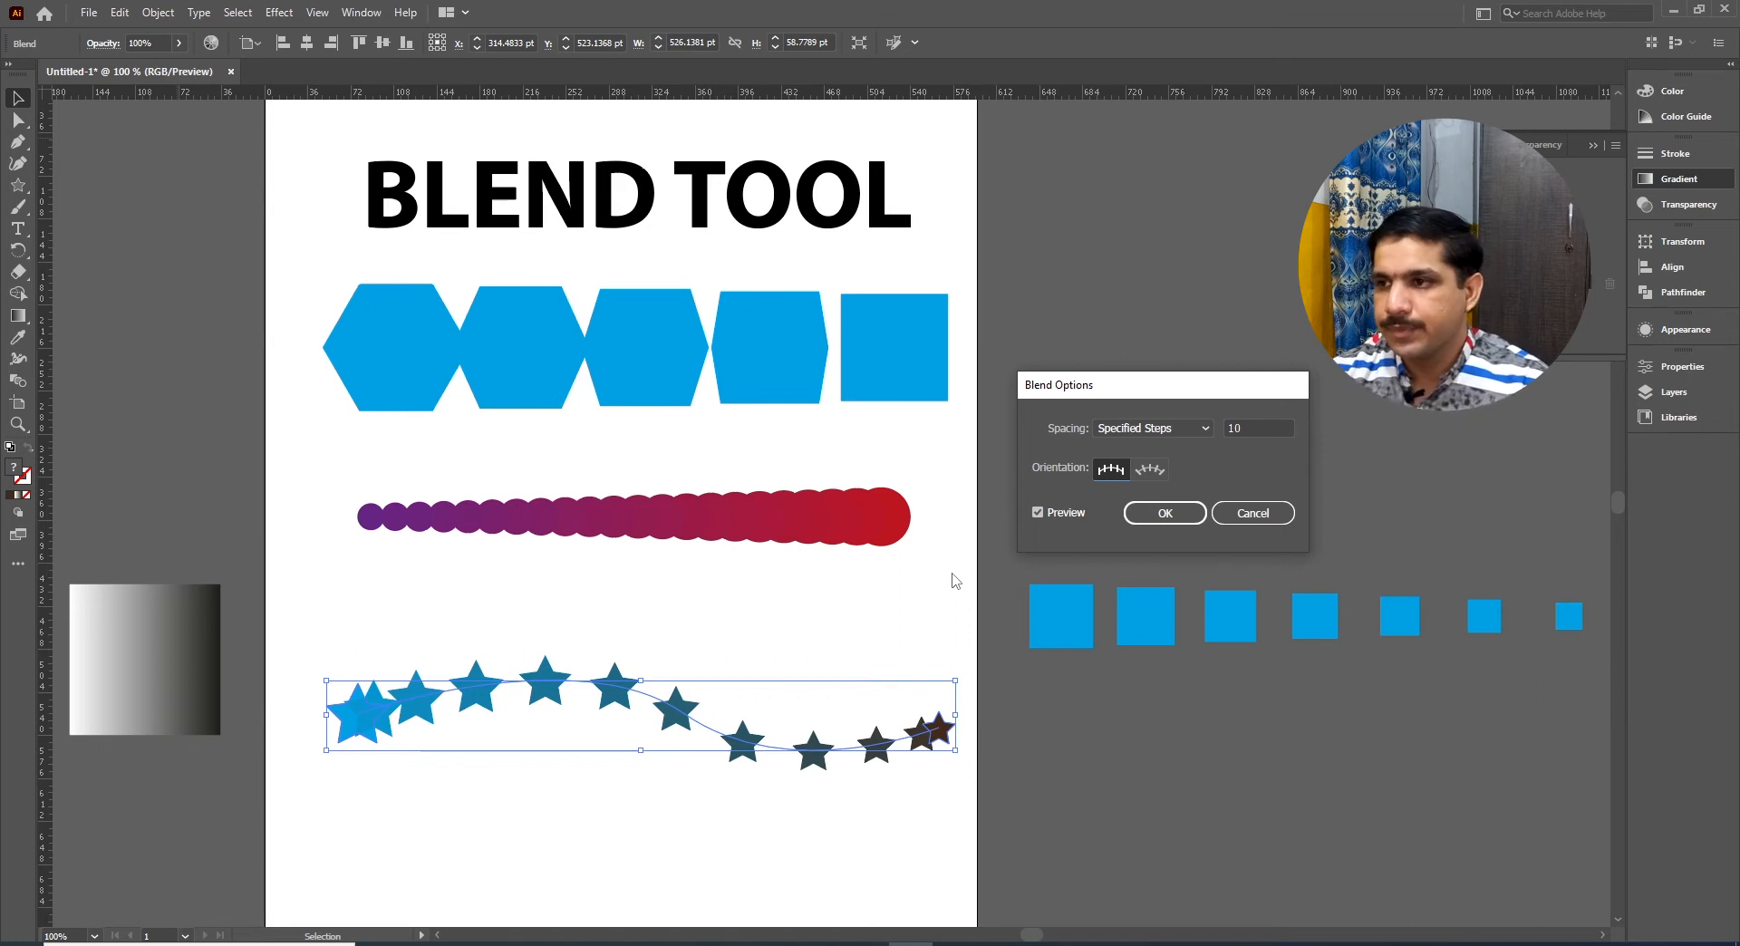
Compare the blend's two orientations and set it to Align to Path
left_click(1150, 469)
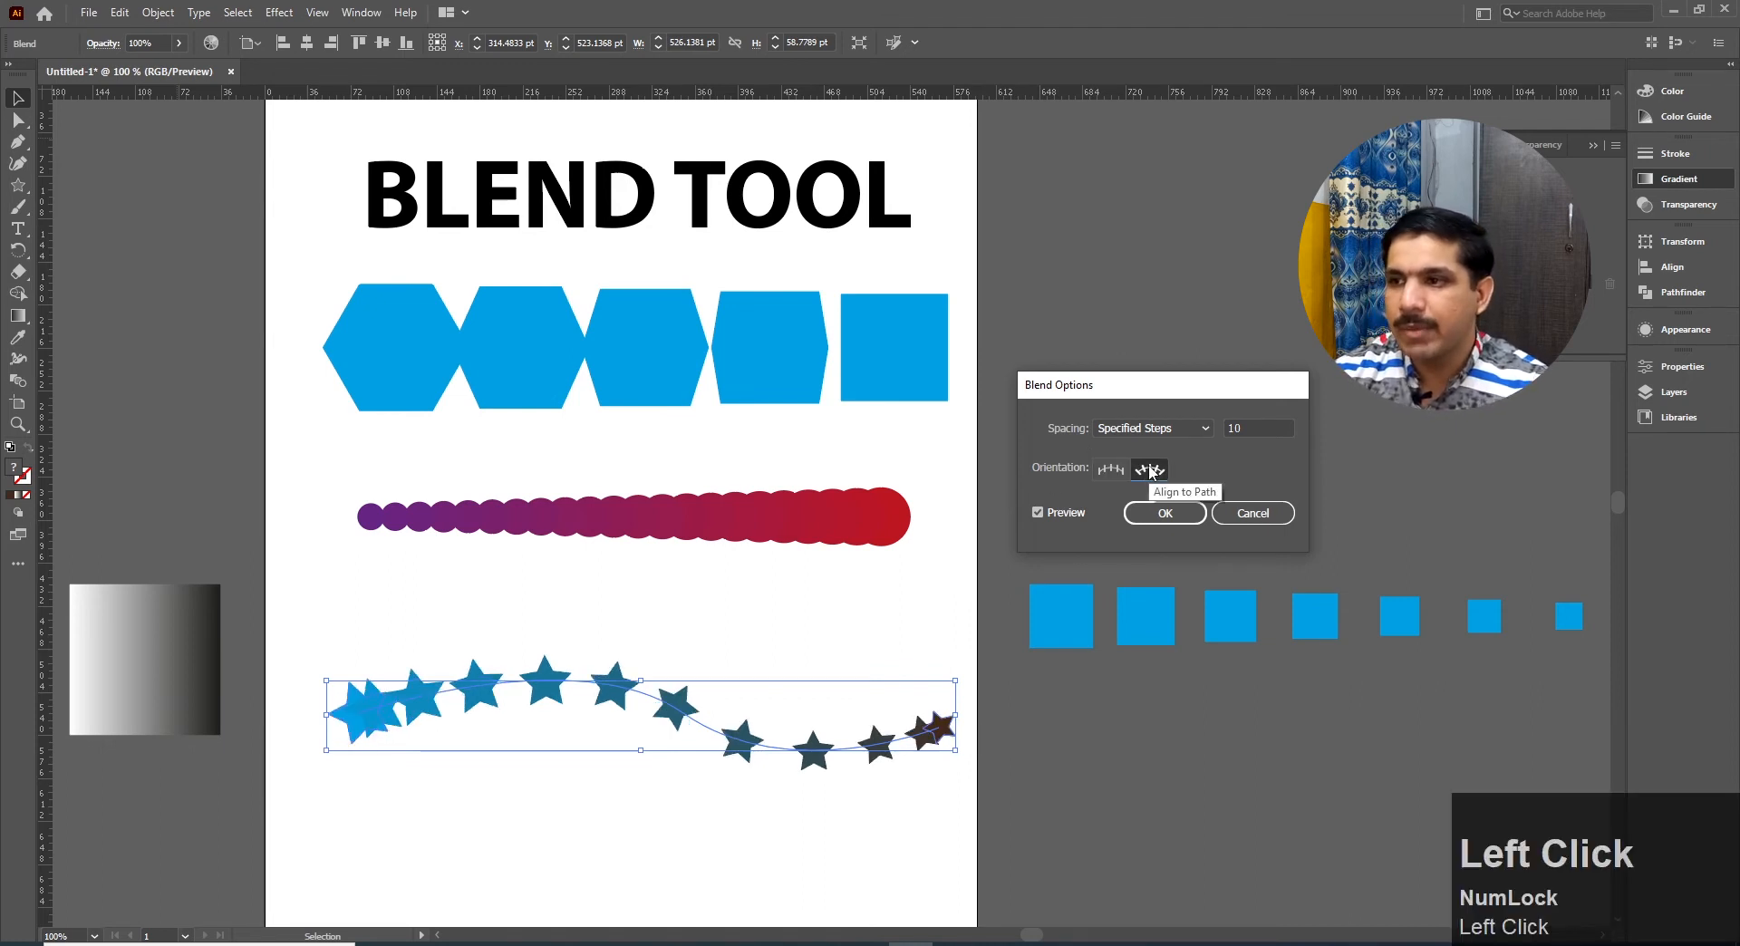
left_click(1115, 470)
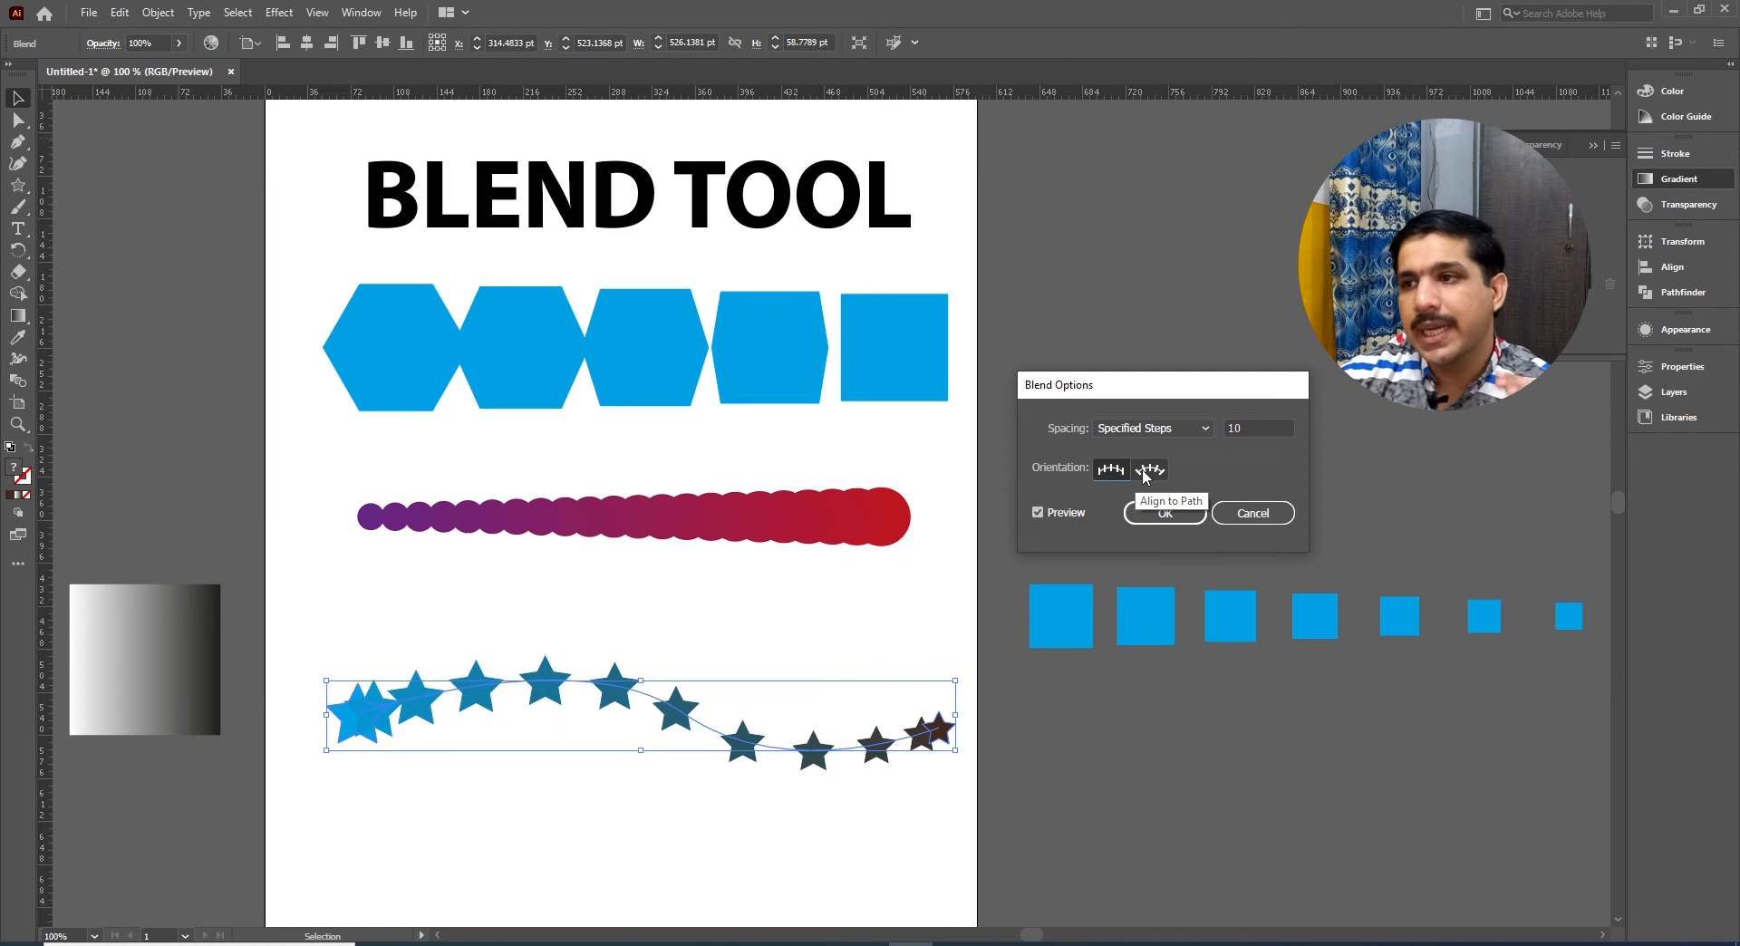
left_click(1145, 471)
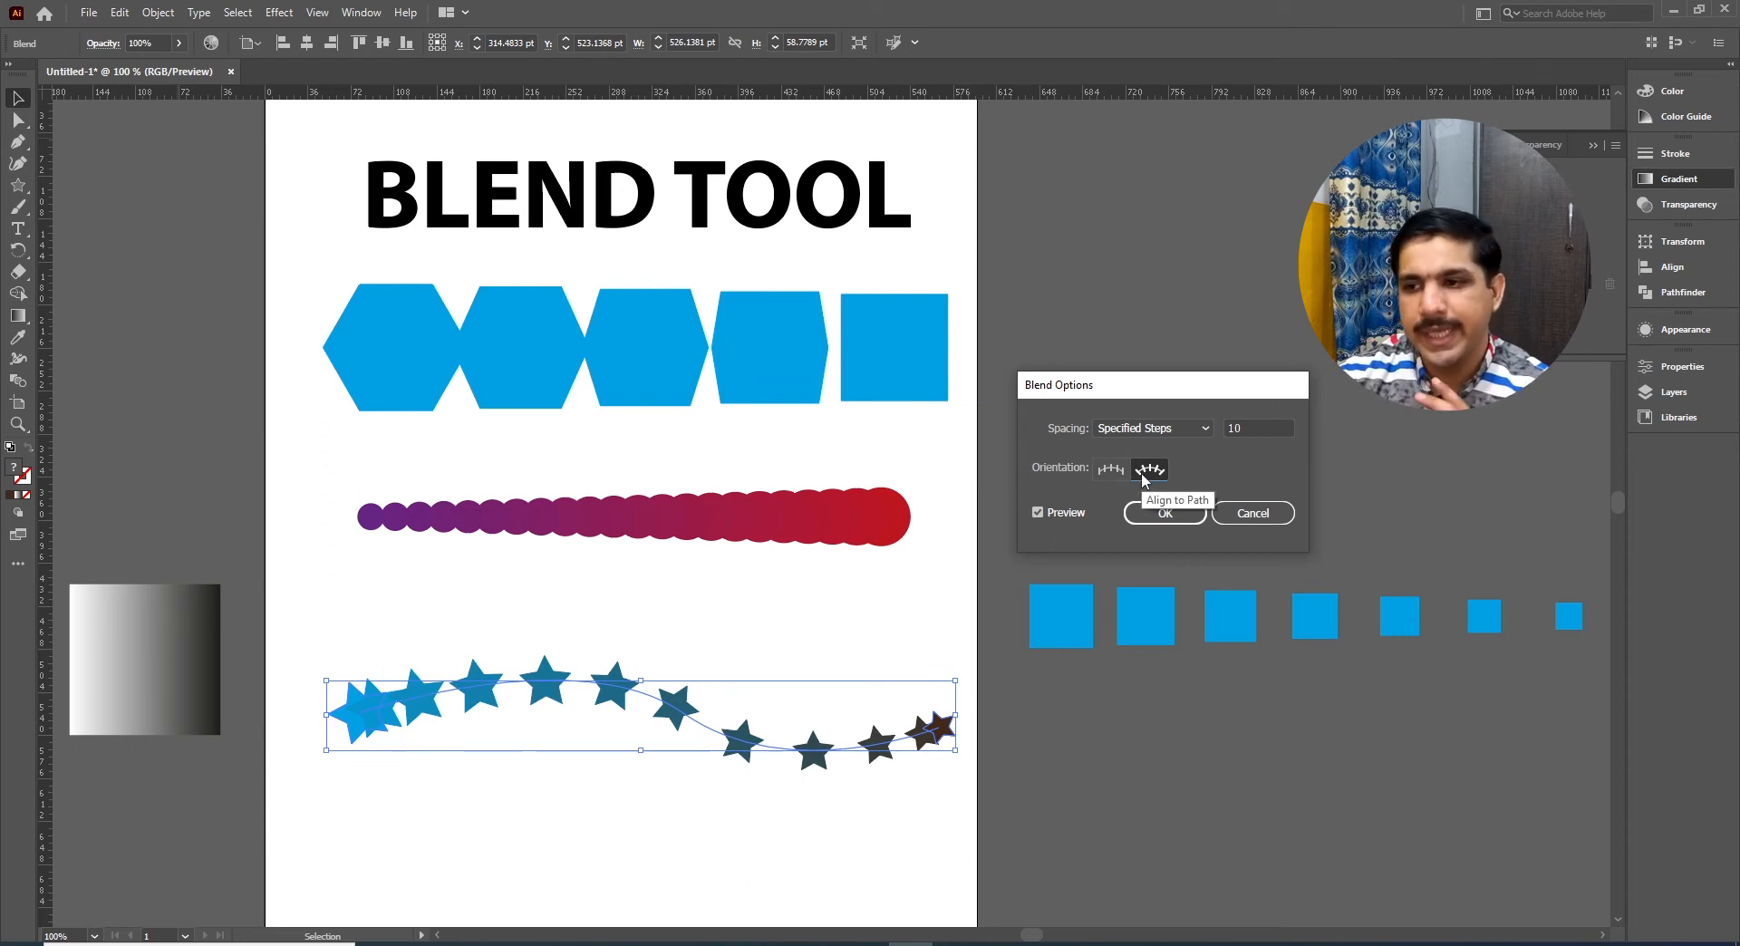
Raise the star blend's specified steps to 17
left_click(1247, 433)
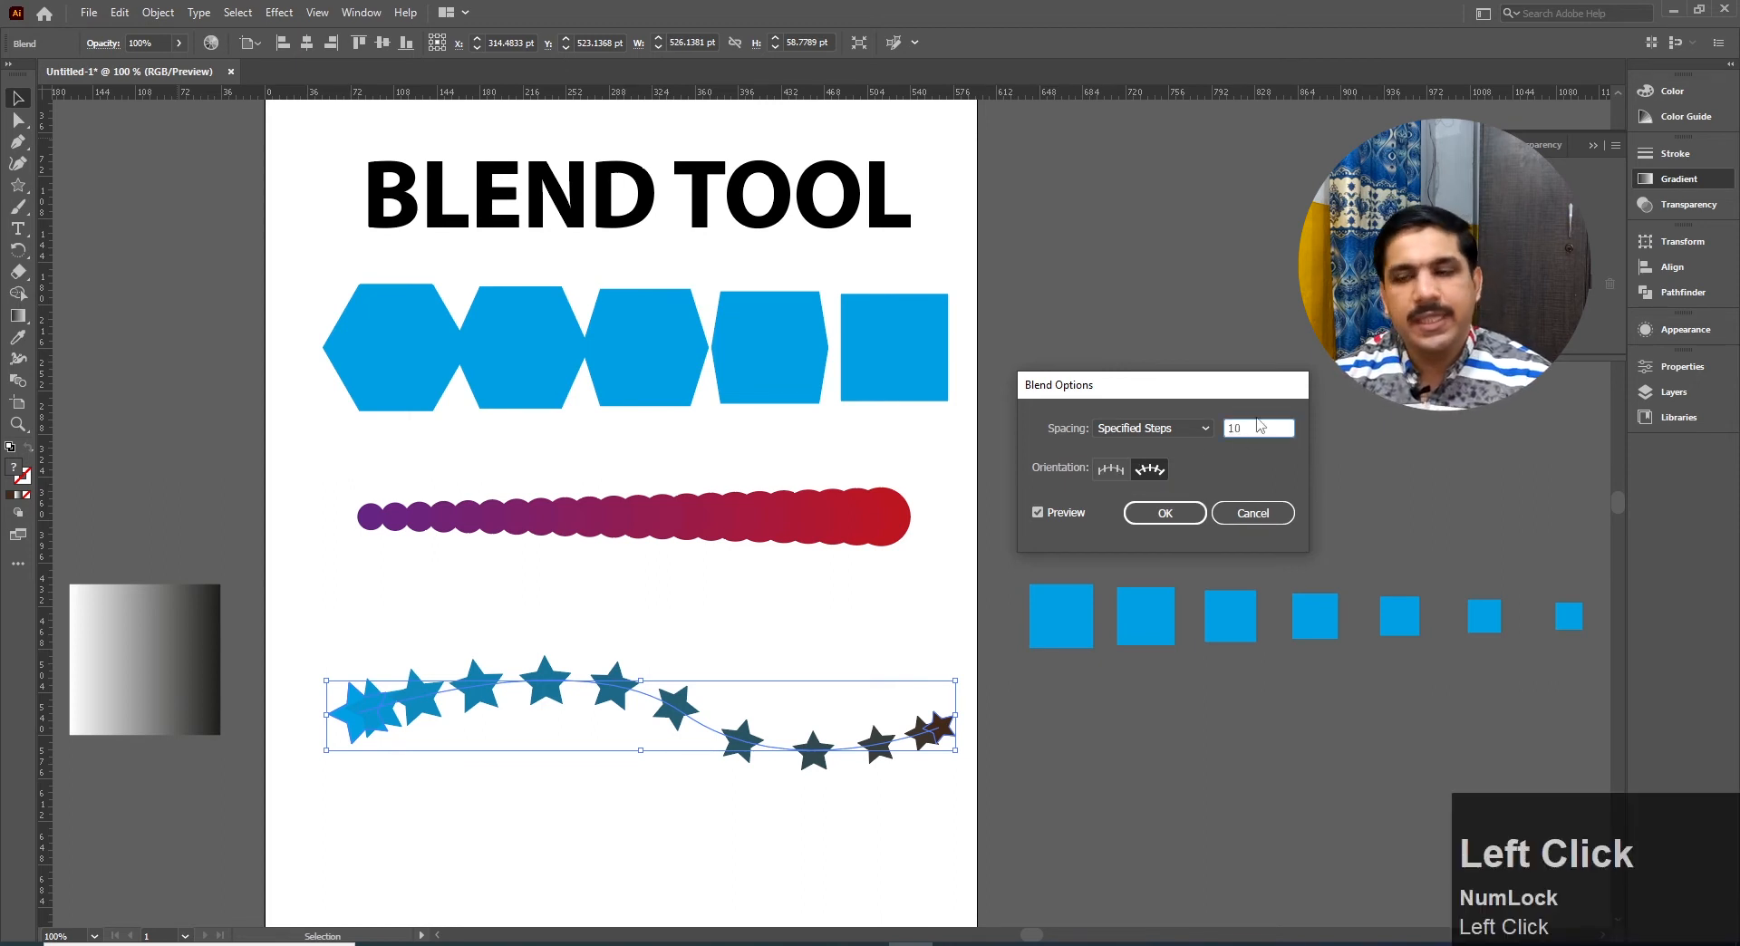
key("Up")
key("Up")
key("Up")
key("Up")
key("Up")
key("Up")
key("Up")
key("Up")
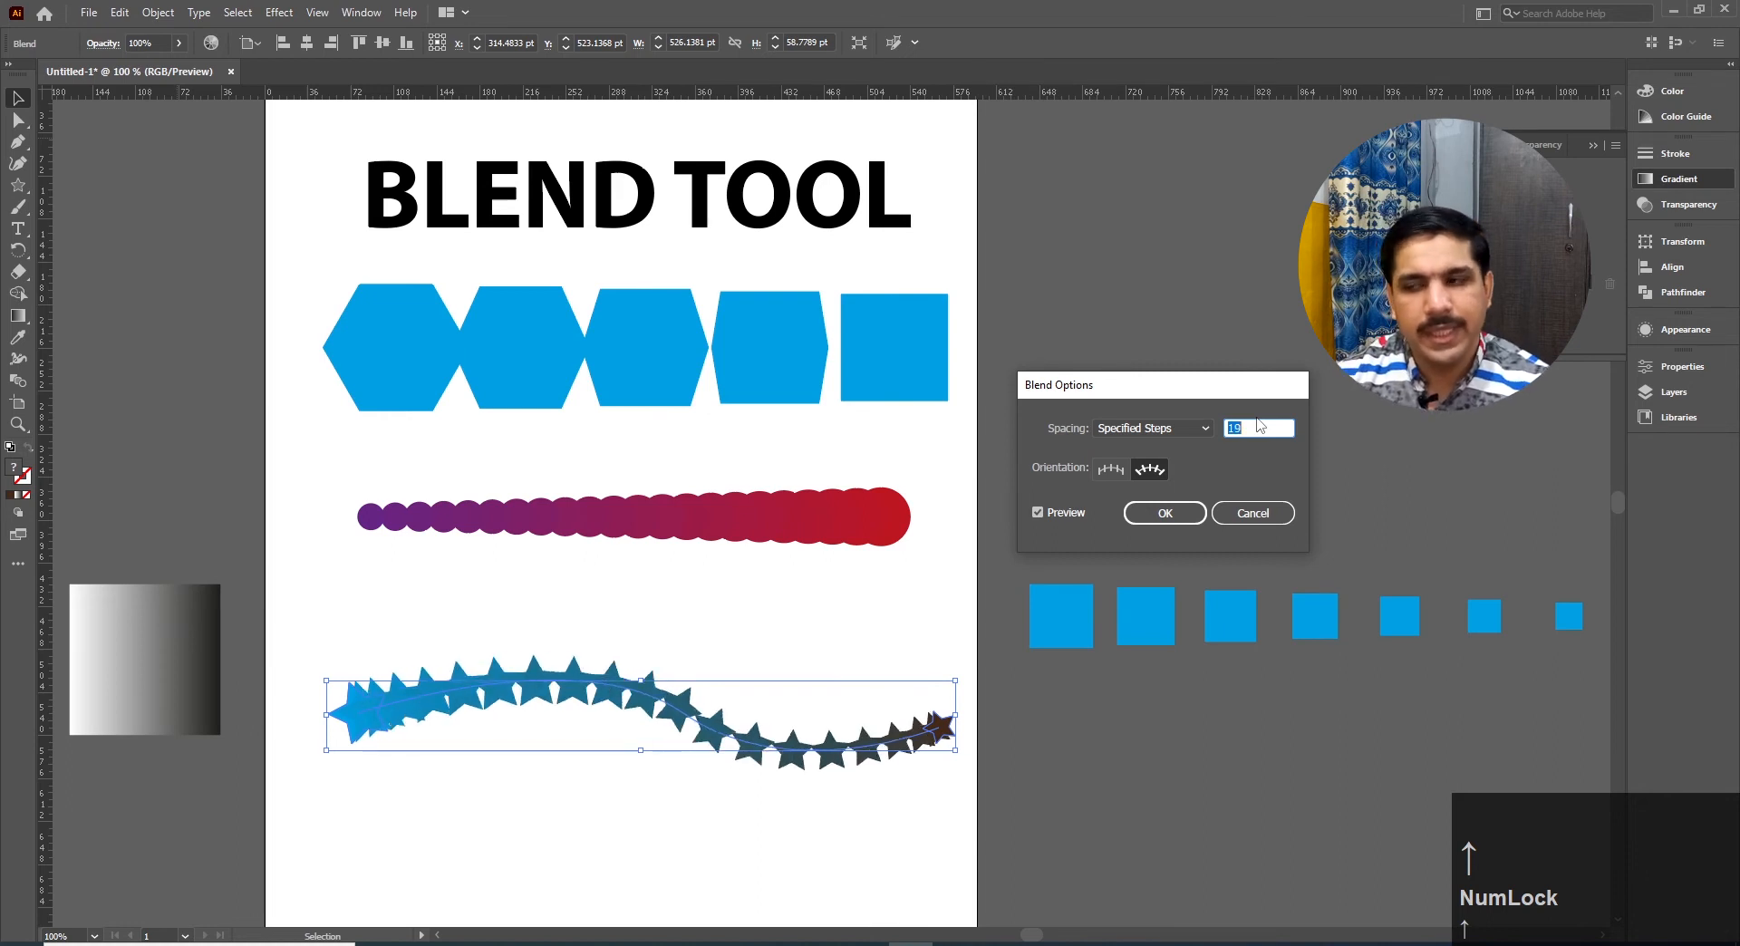
key("Down")
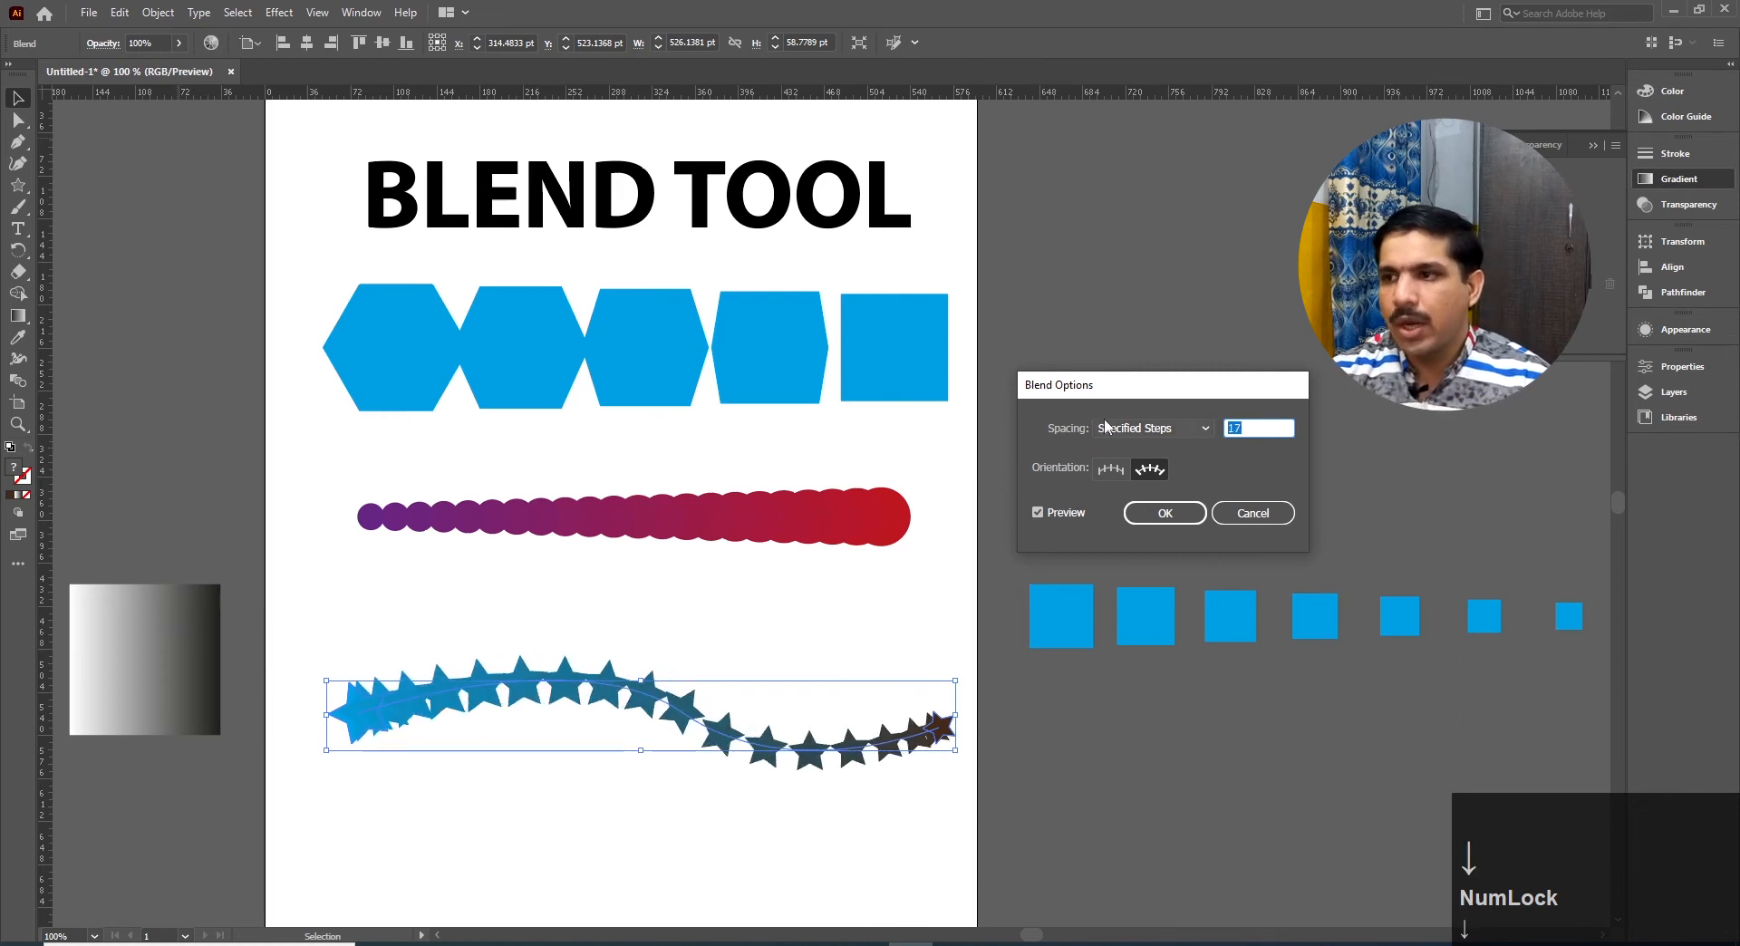
Change the star blend's spacing to Specified Distance at 49 pt and apply the blend options
left_click(1156, 428)
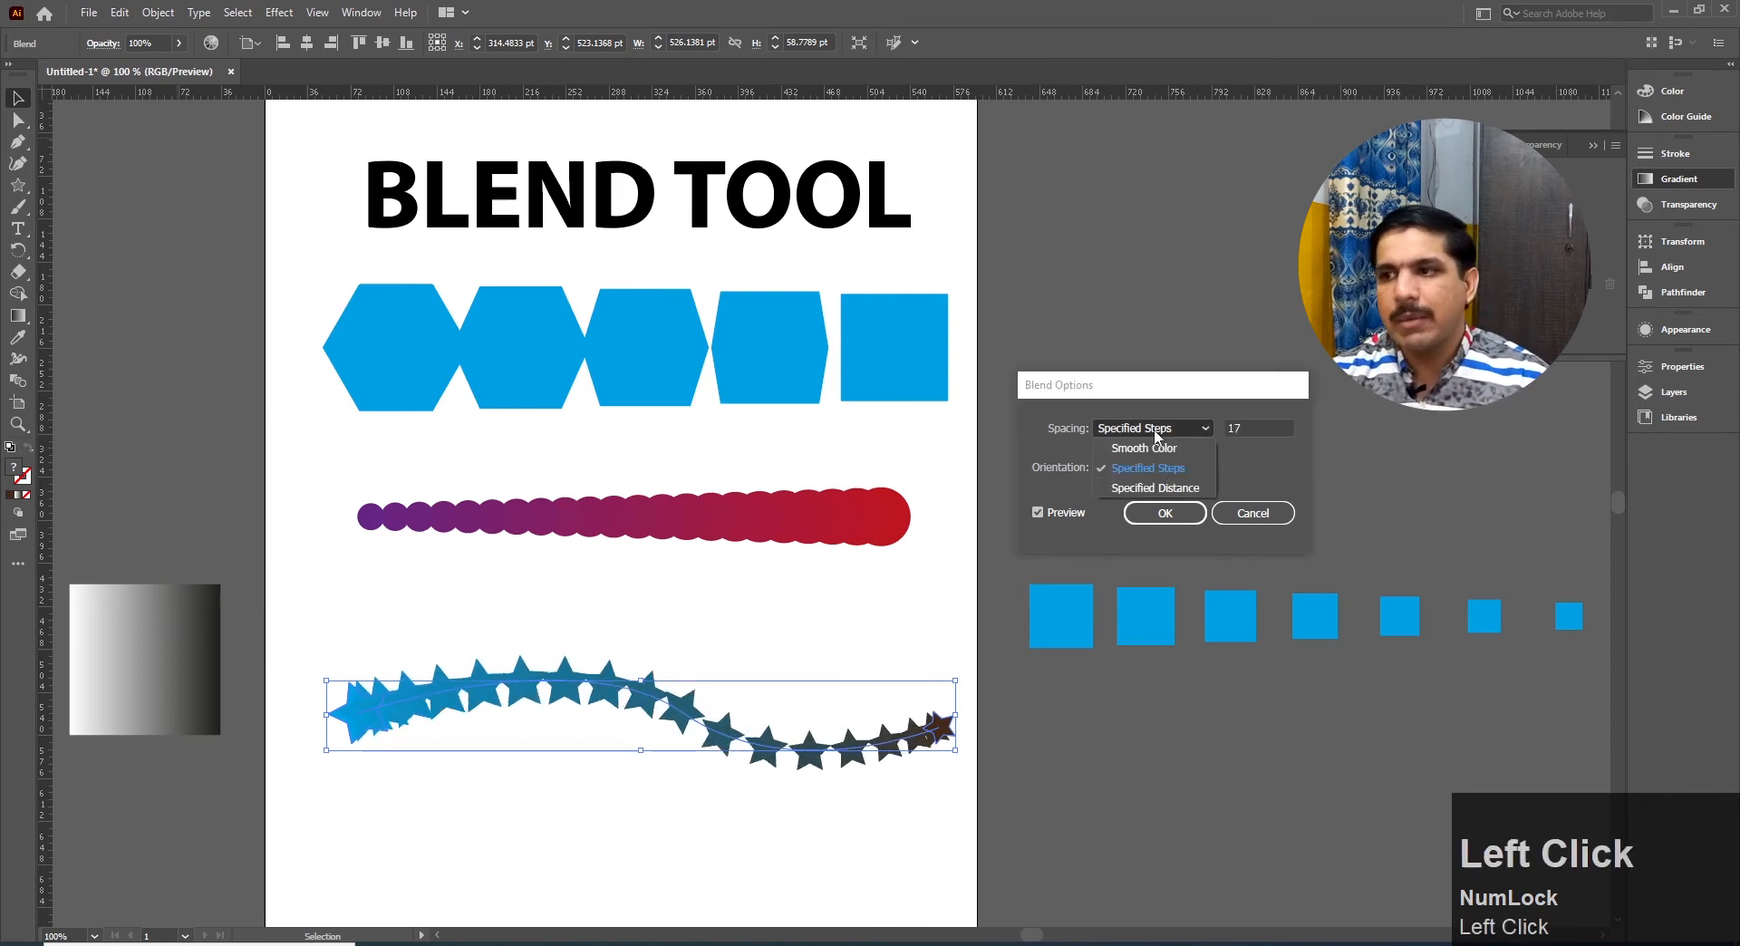
left_click(1144, 492)
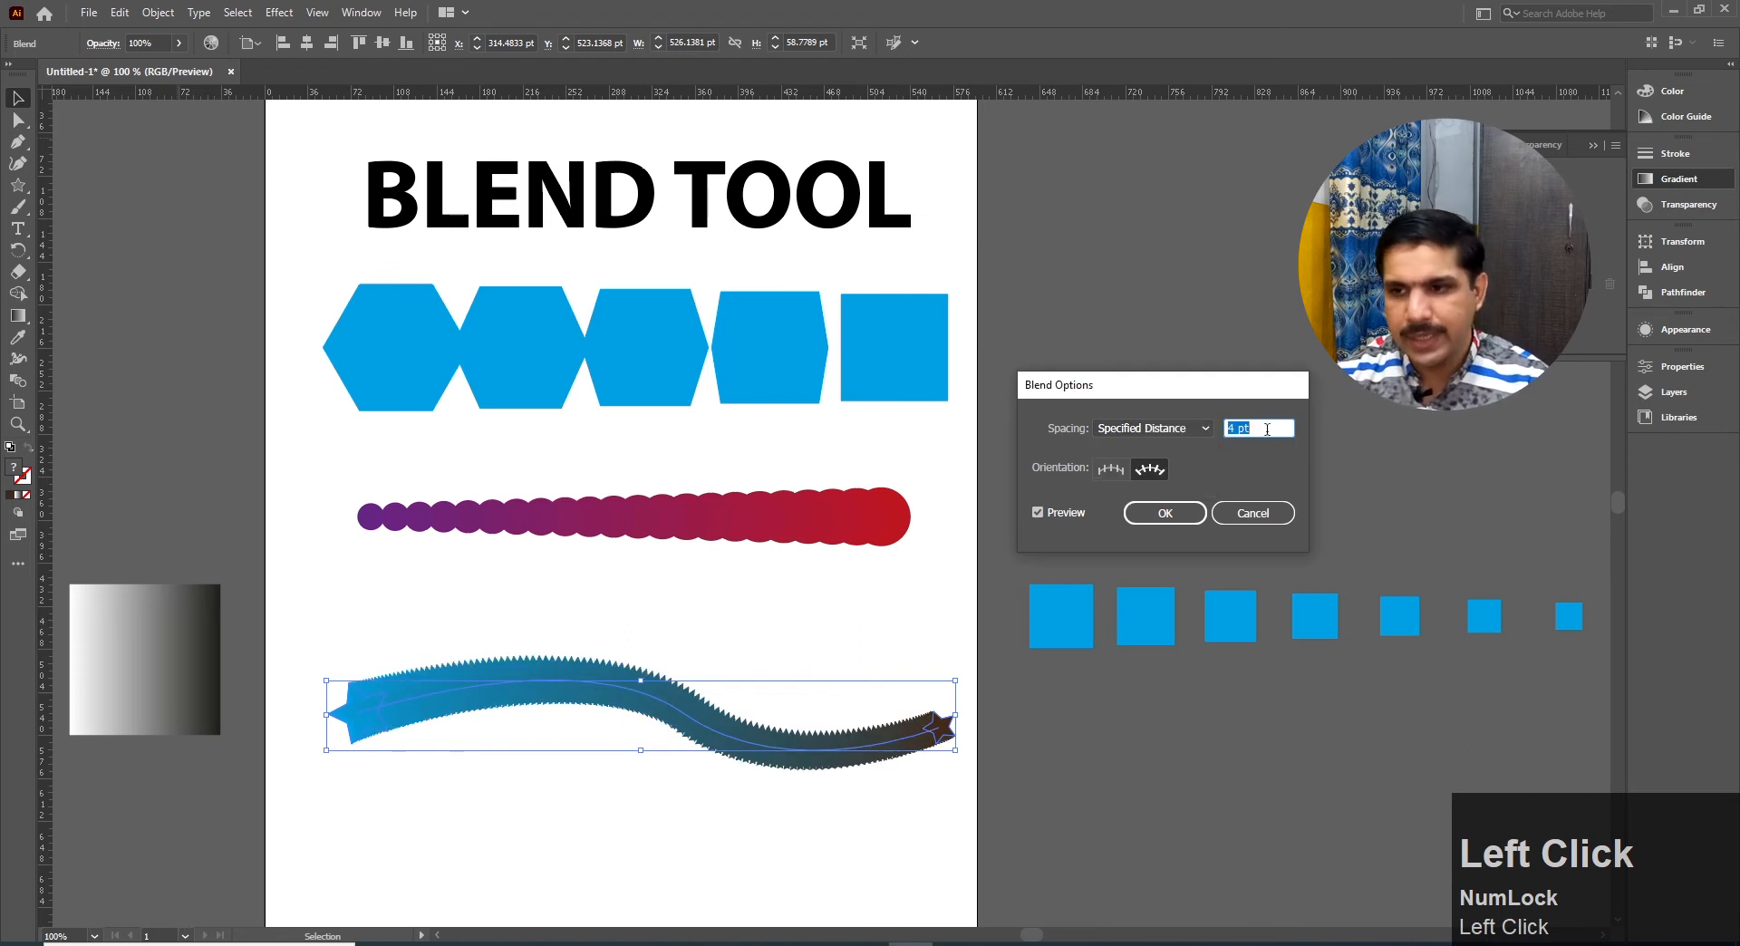
key("Up")
key("Up")
key("Up")
key("Up")
key("Up")
key("Up")
key("Up")
key("Up")
key("Up")
key("Up")
key("Up")
key("Up")
key("Up")
key("Up")
key("Up")
key("Up")
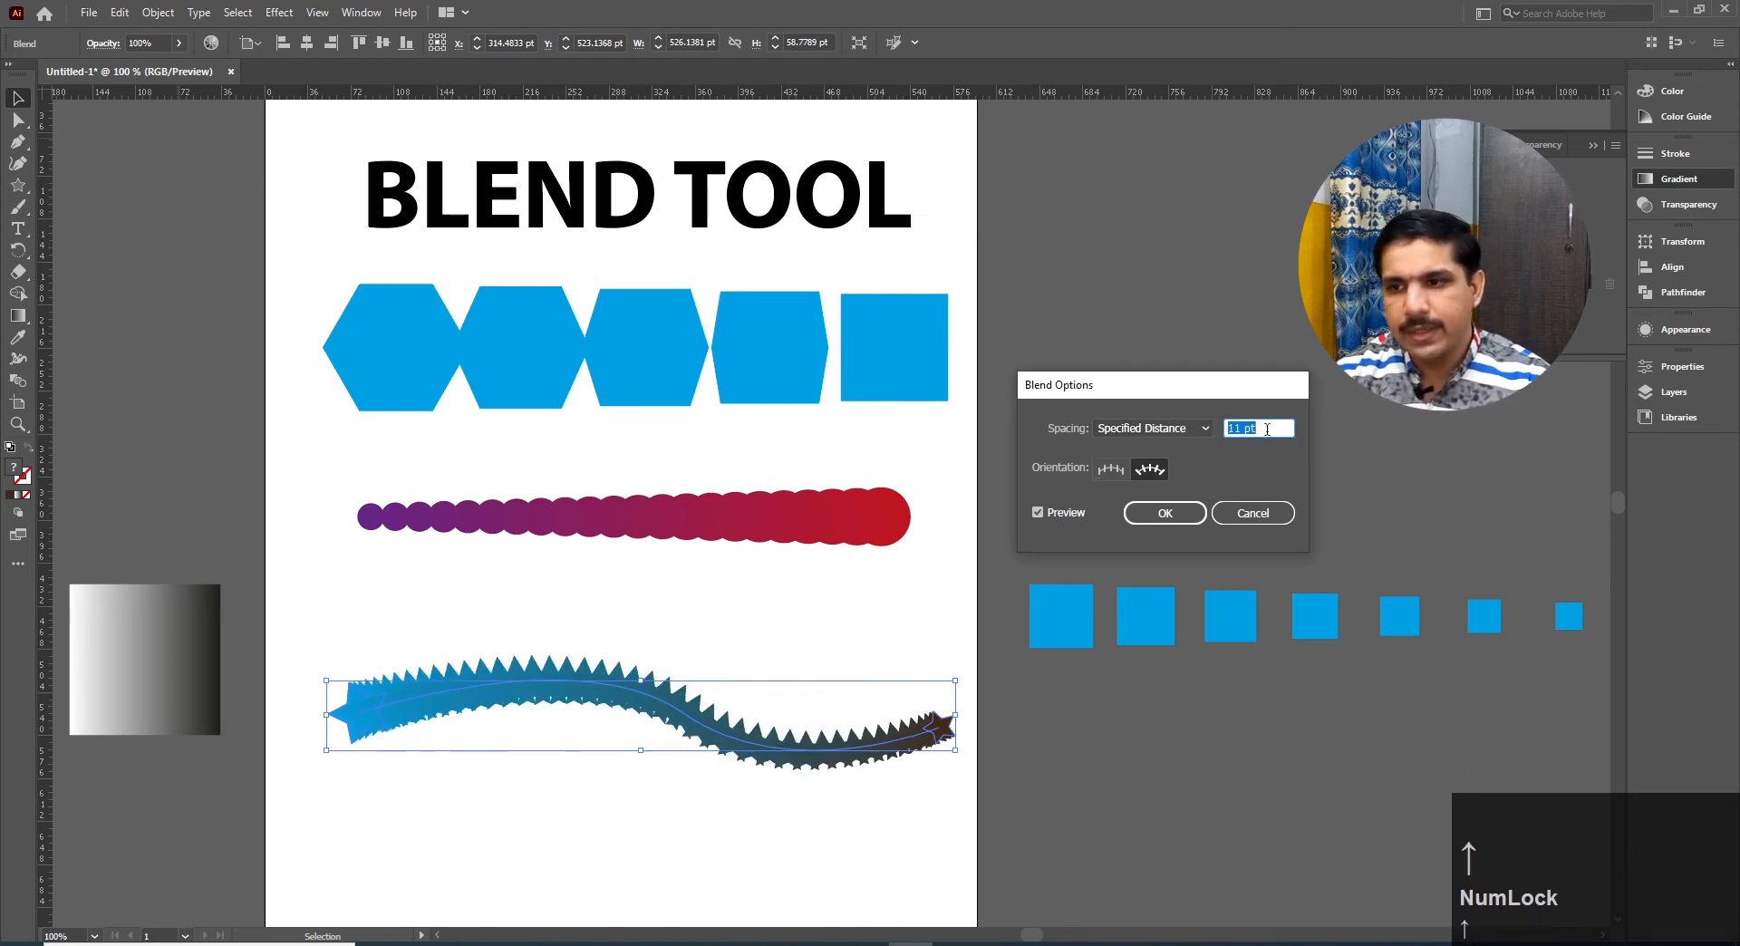
key("Up")
key("Up")
key("Up")
key("Up")
key("Up")
key("Up")
key("Up")
key("Up")
key("Up")
key("Up")
key("Up")
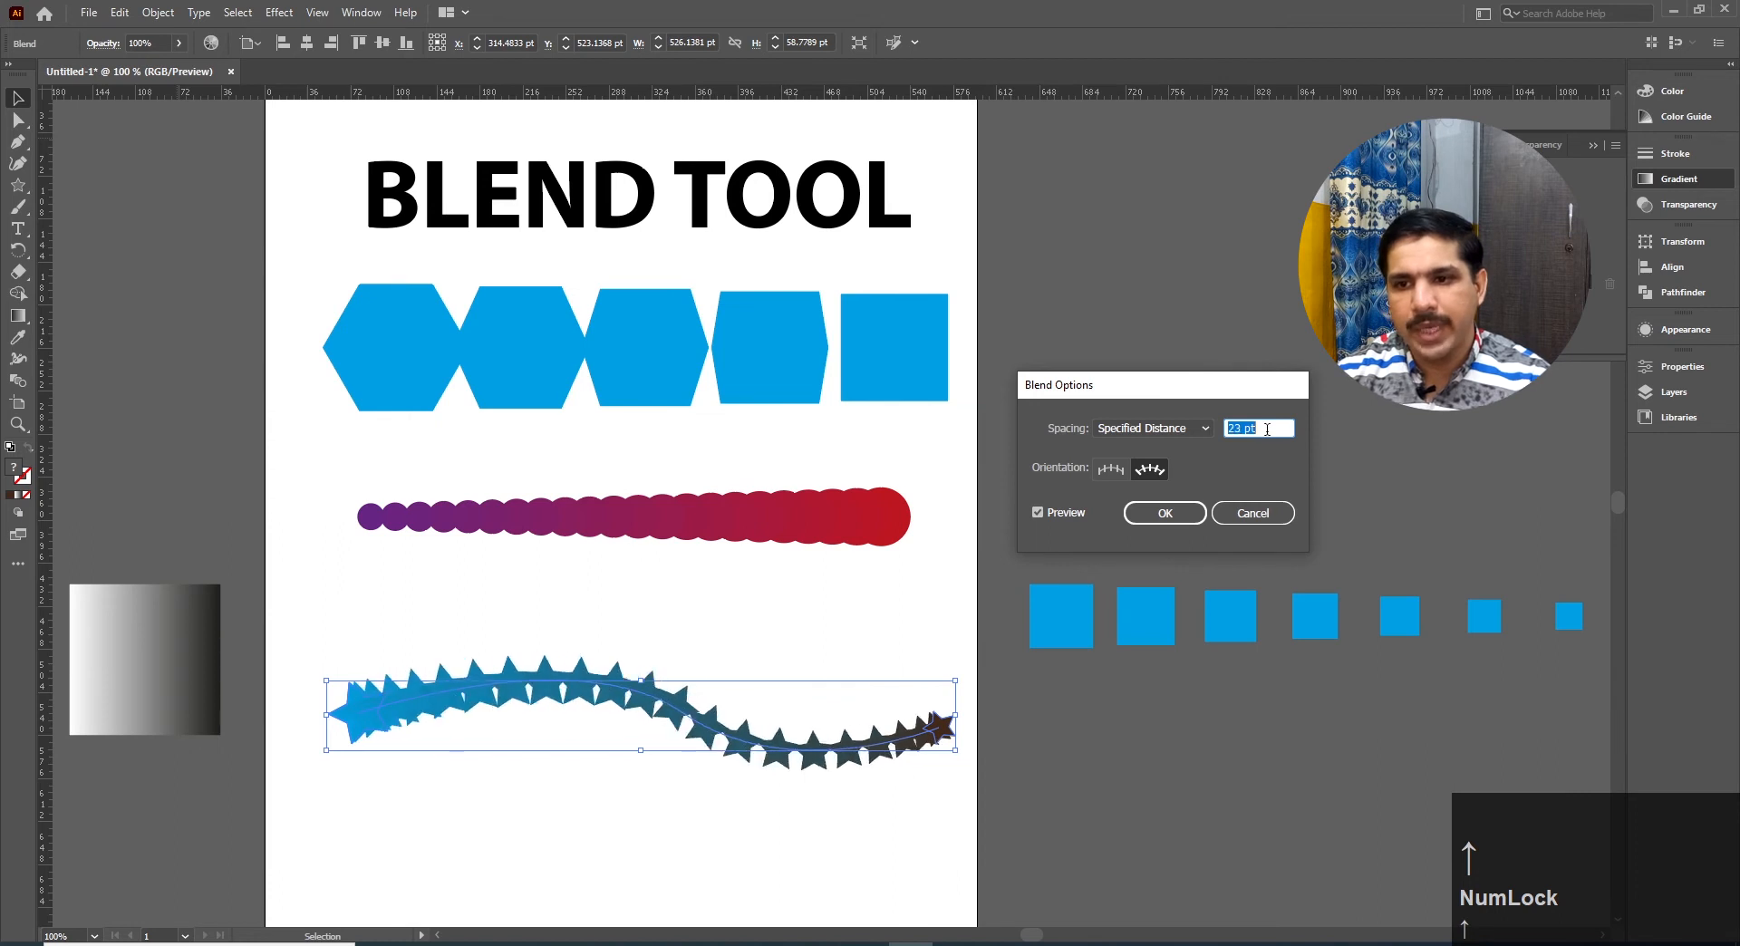
key("Up")
key("Up")
key("Up")
key("Up")
key("Up")
key("Up")
key("Up")
key("Up")
key("Up")
key("Up")
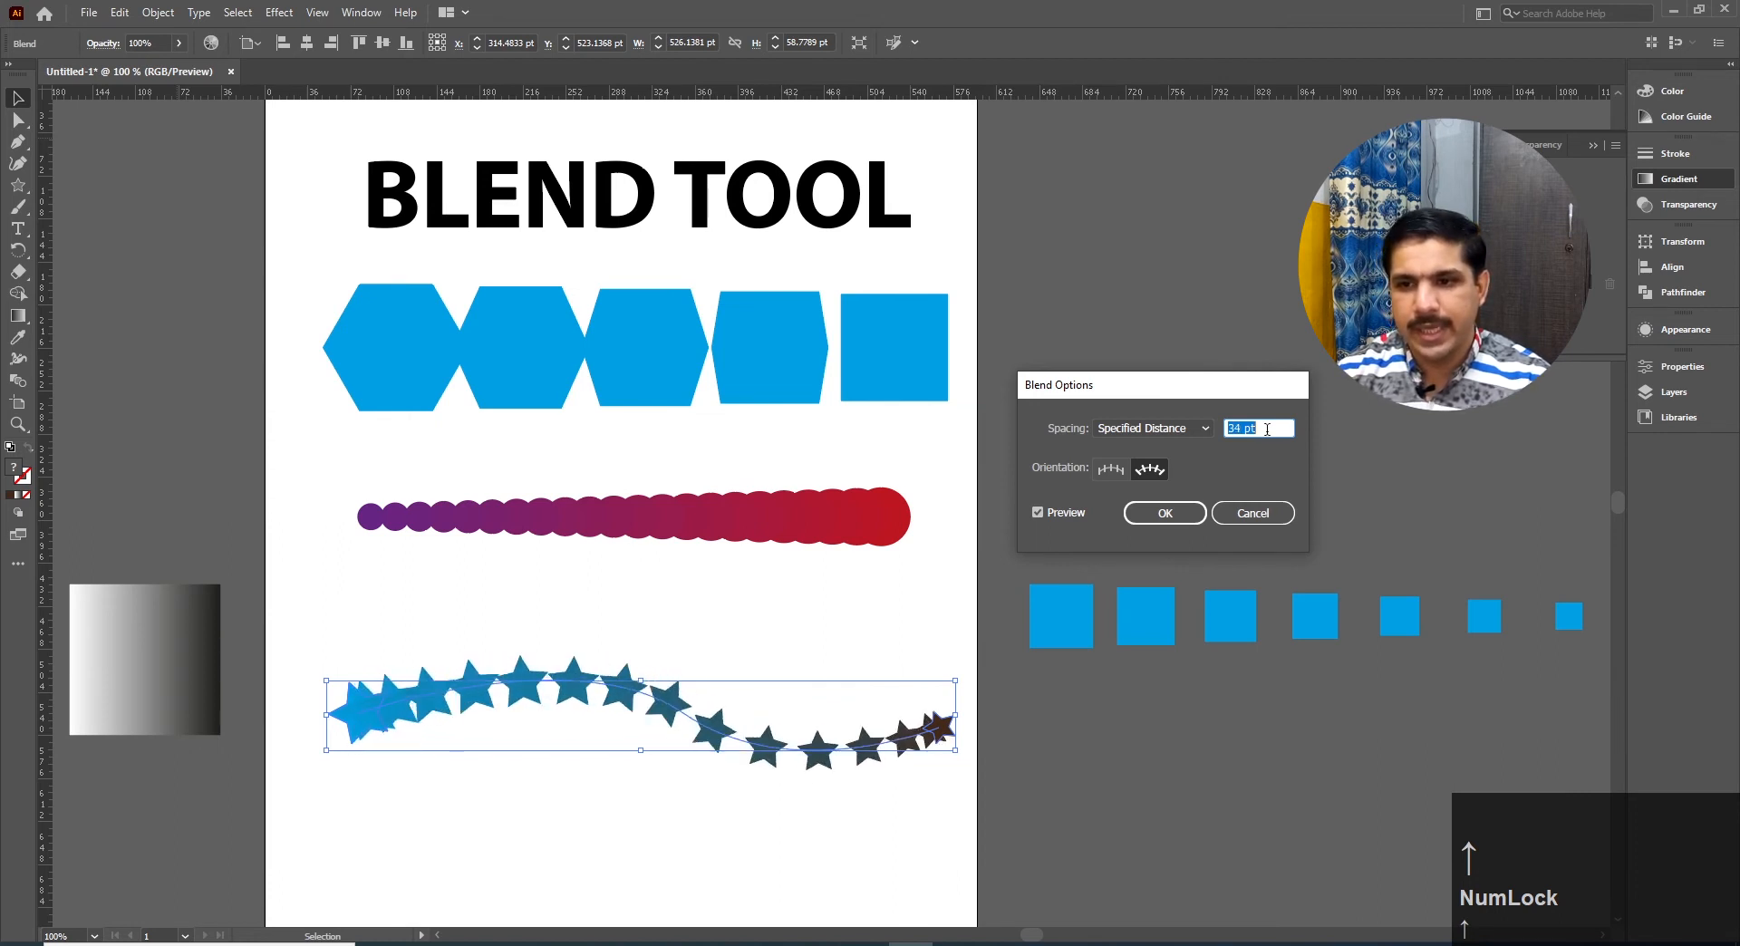
key("Up")
key("Up")
key("Up")
key("Up")
key("Up")
key("Up")
key("Up")
key("Up")
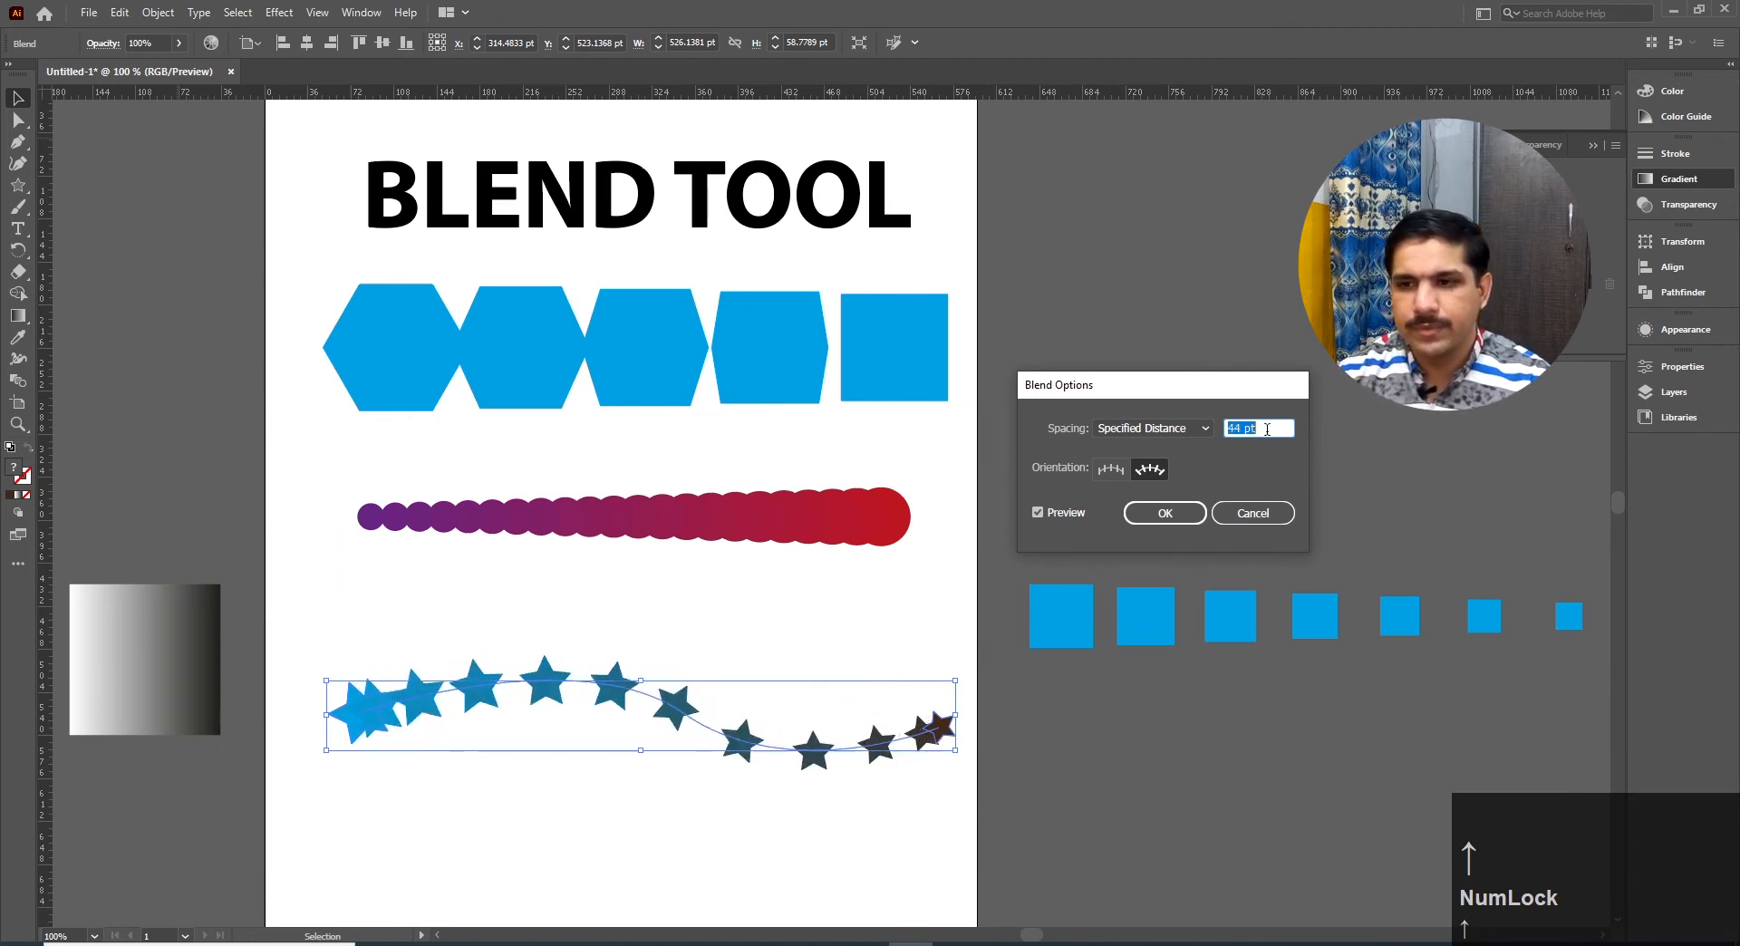
key("Up")
key("Up")
key("Up")
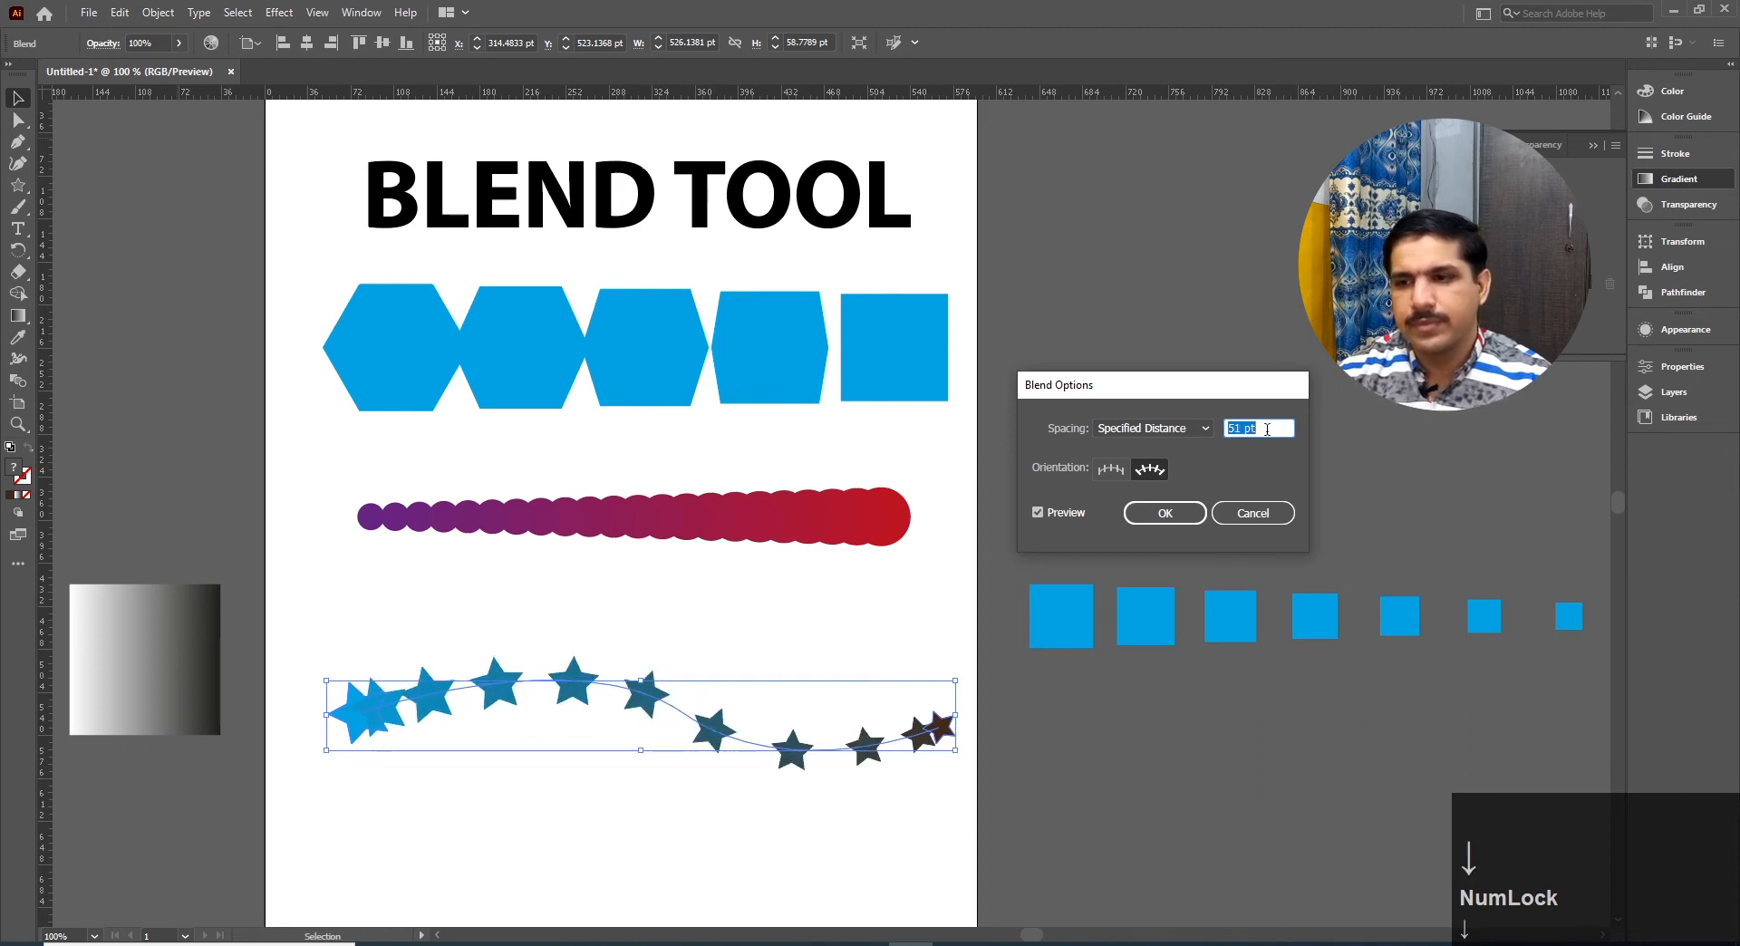
key("Down")
key("Down")
key("Down")
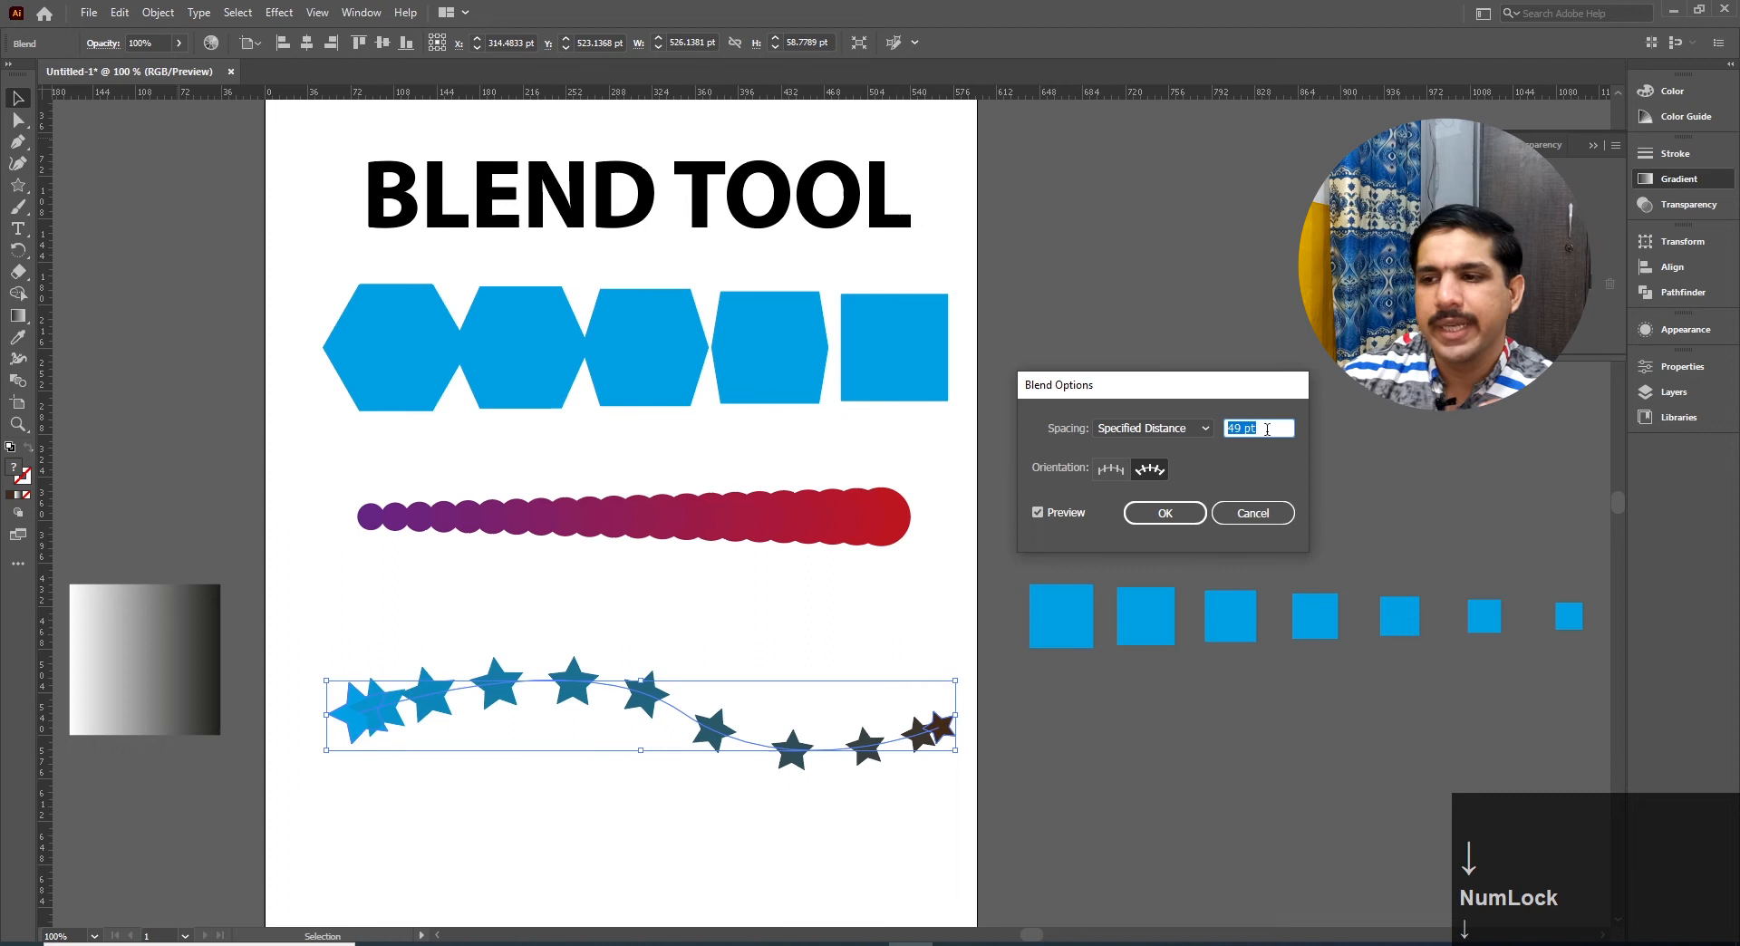
left_click(1165, 513)
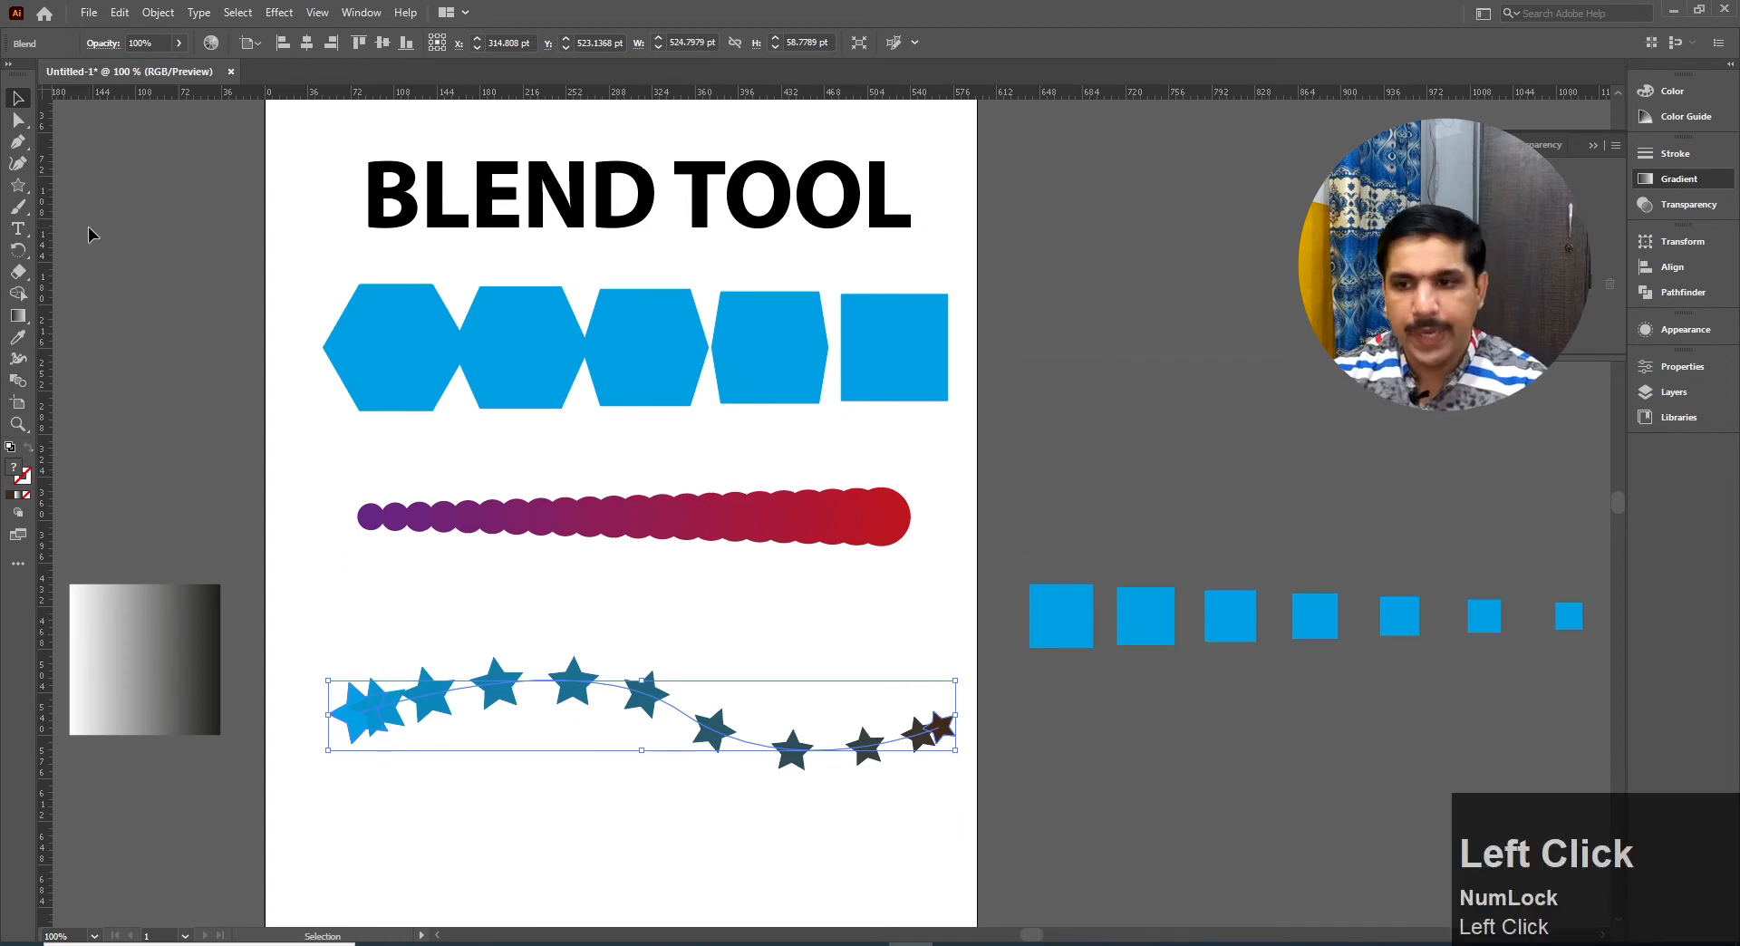
Add anchor points to the star blend's spine near the first star and near the last star with the Pen tool
key("p")
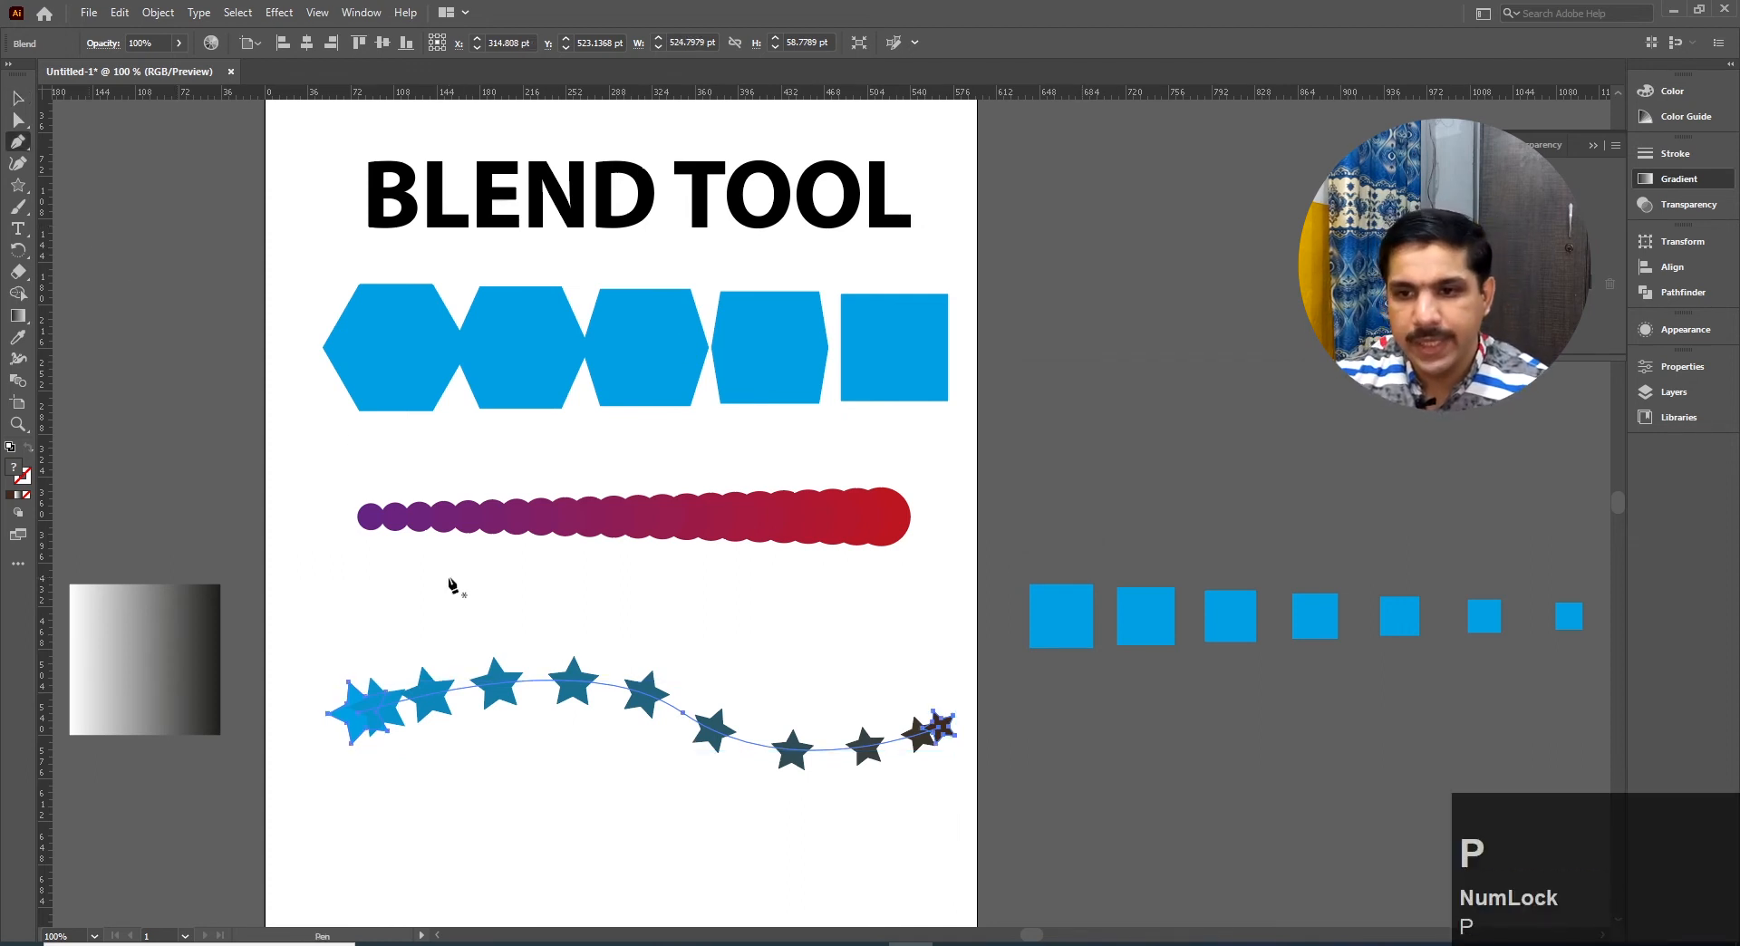
left_click(385, 705)
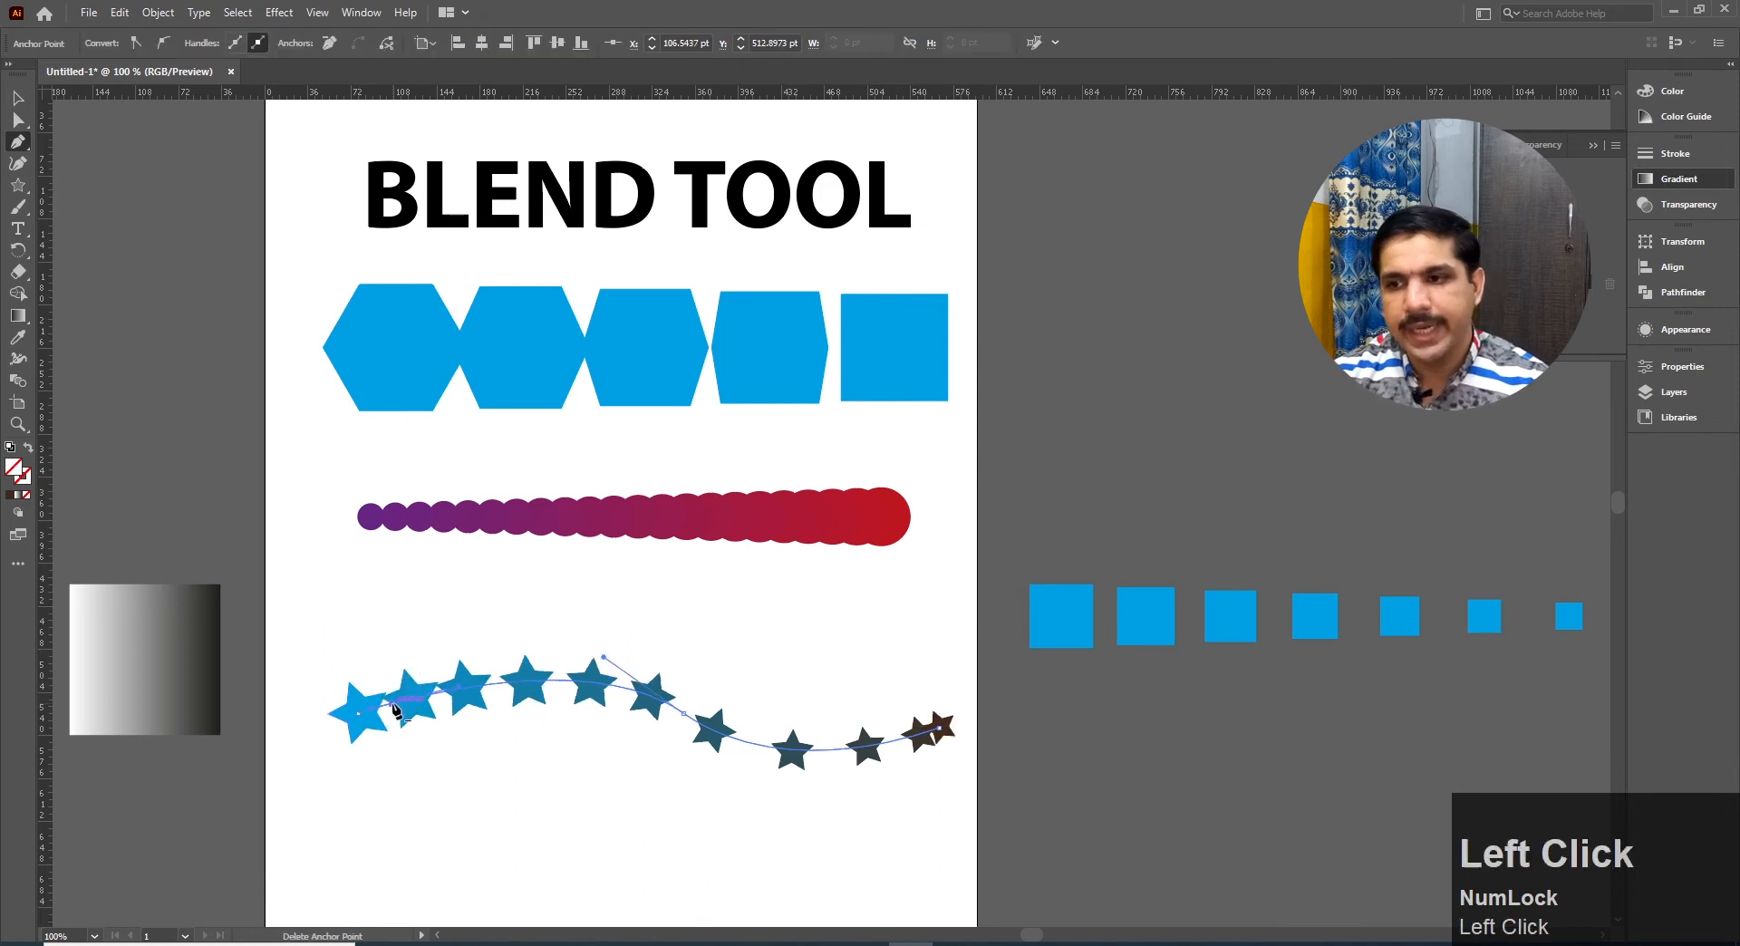
left_click(914, 740)
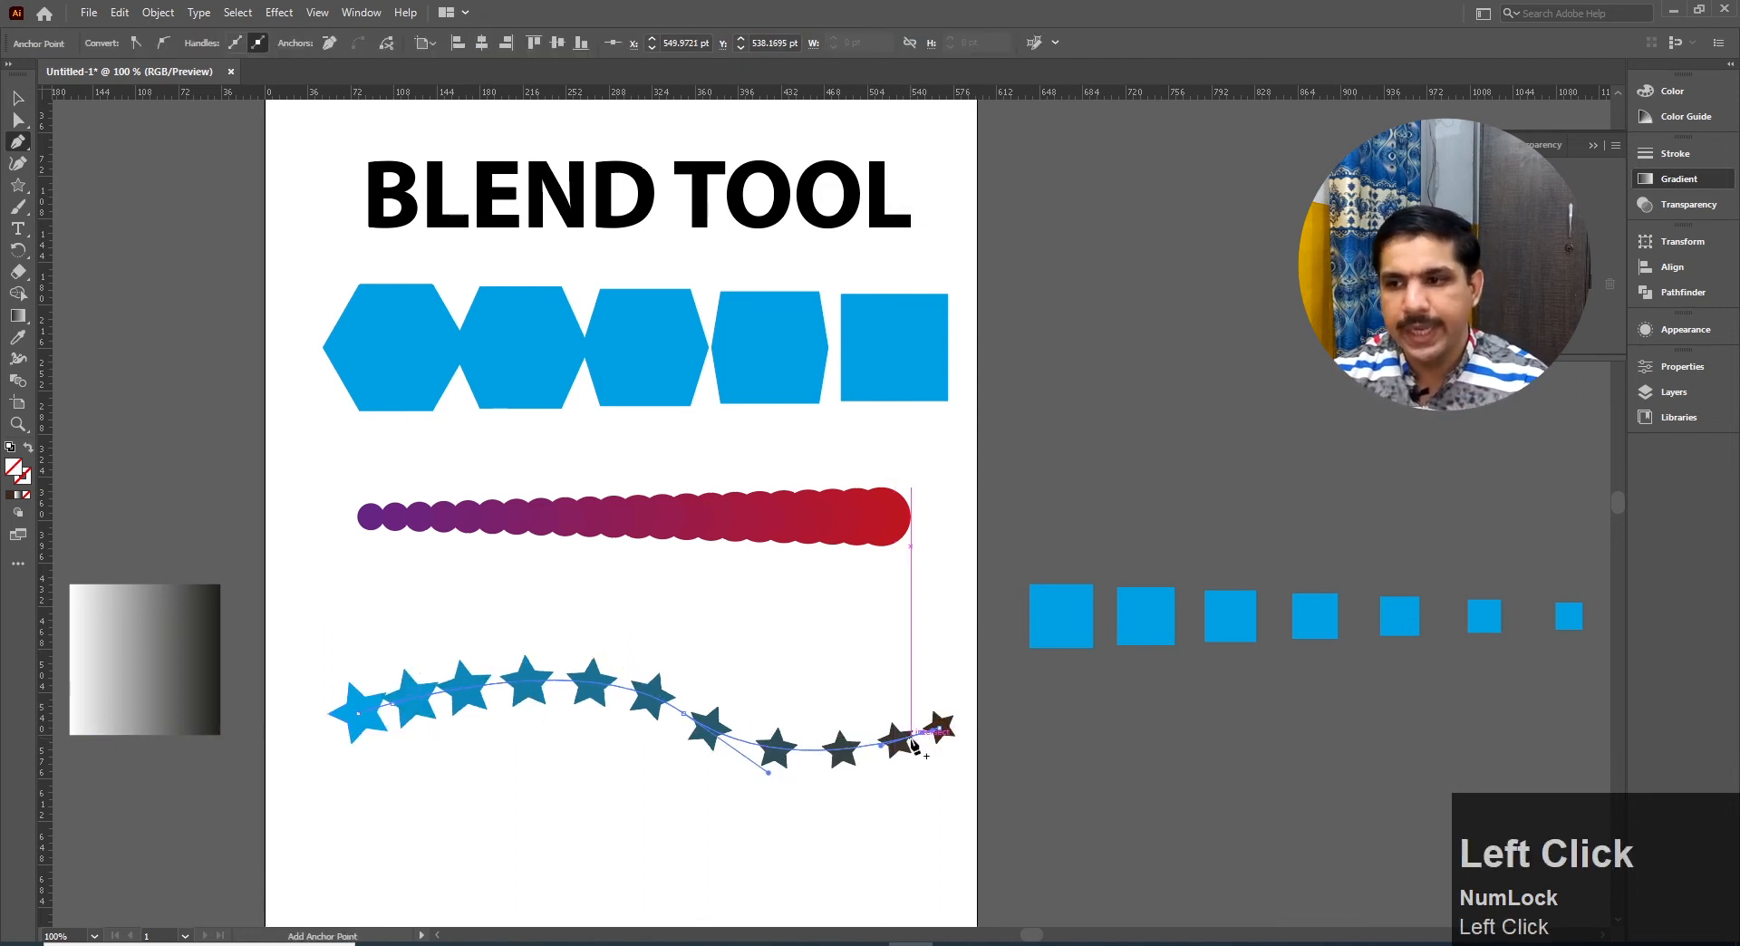
left_click(911, 736)
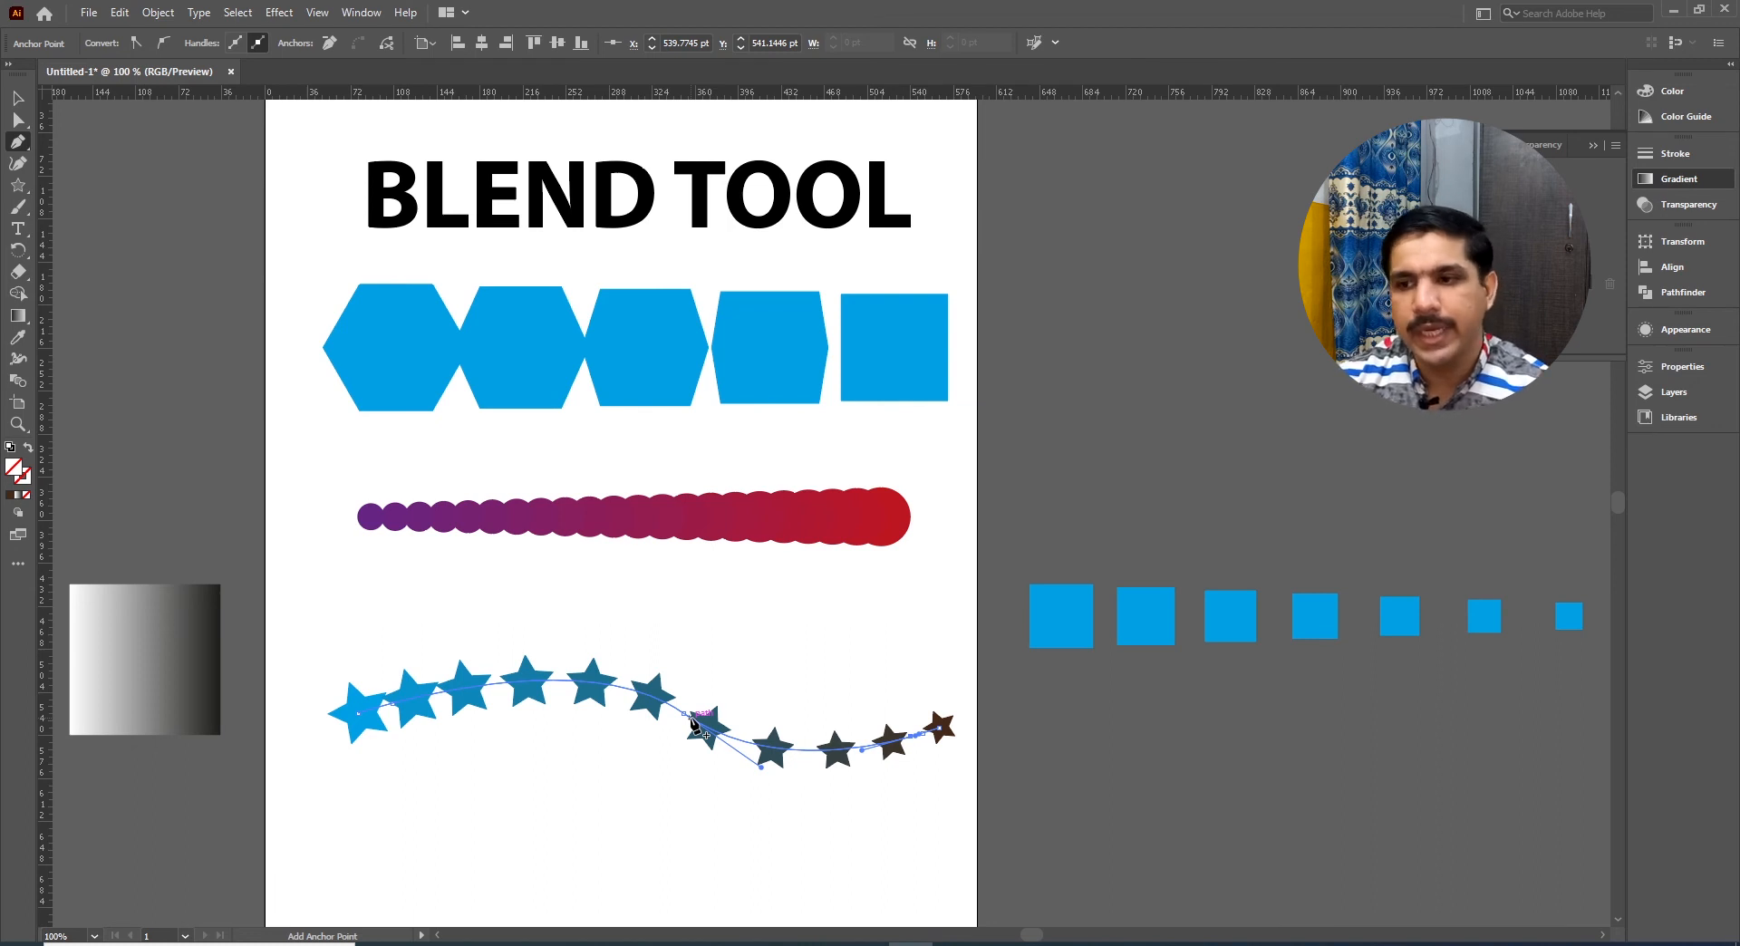
Move the whole star blend off the artboard to the empty area above the row of blue squares
left_click(18, 97)
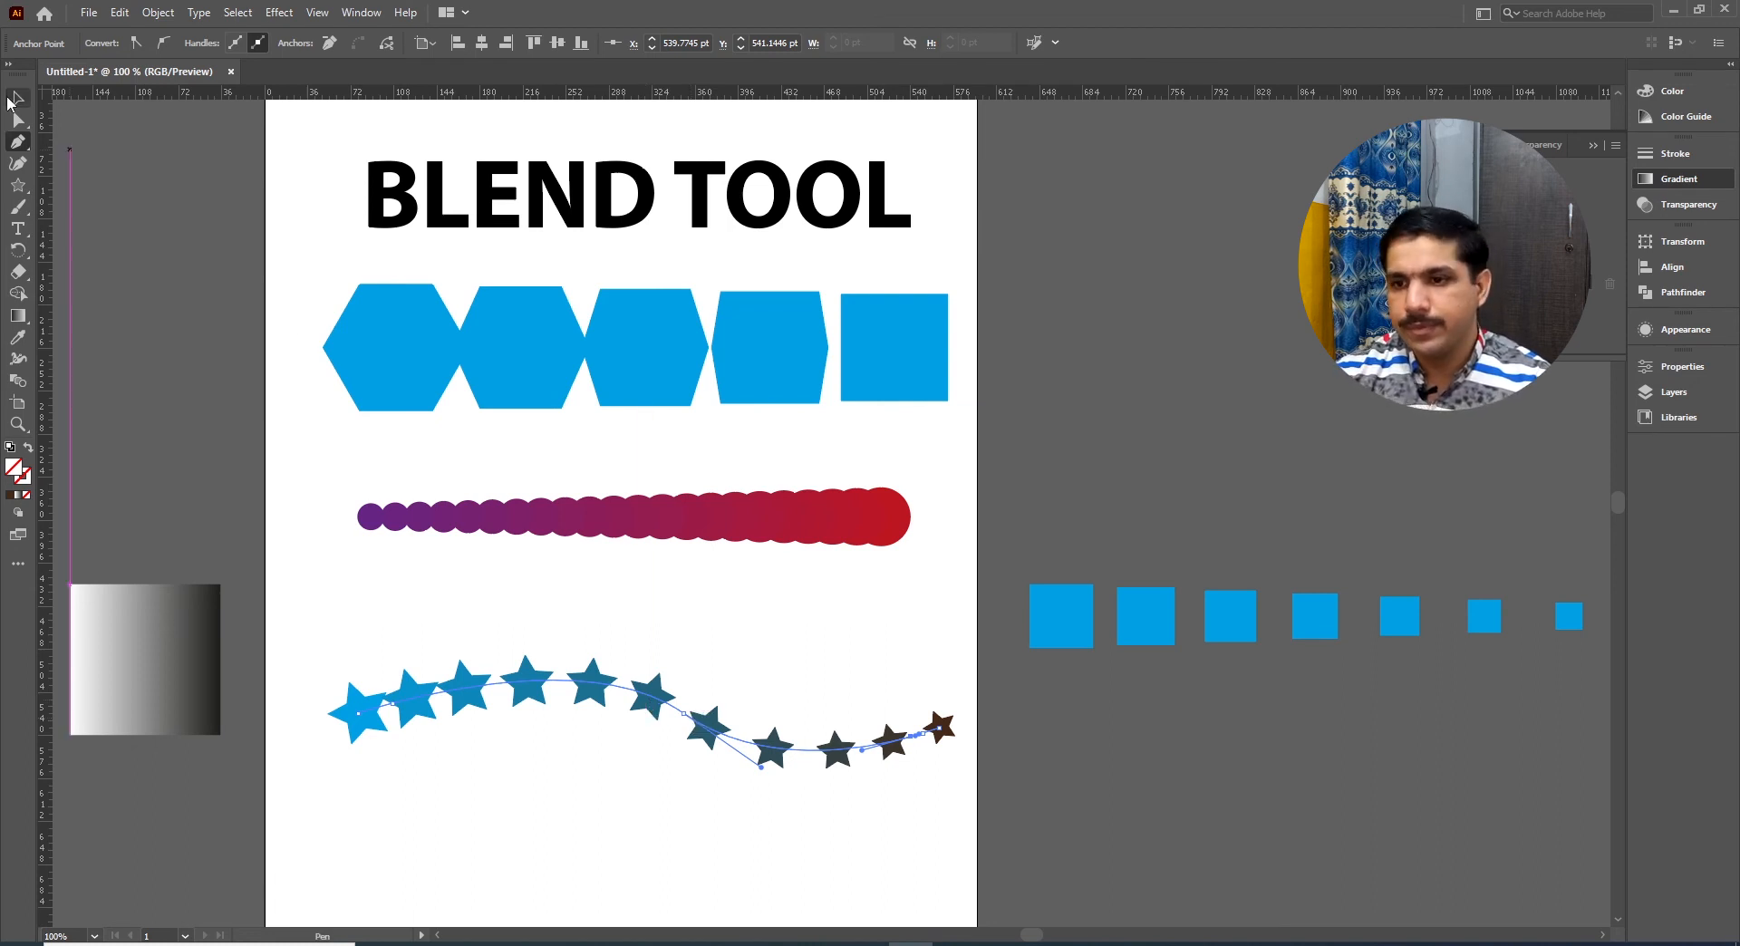
left_click(502, 585)
left_click_drag(616, 685, 1297, 381)
left_click(624, 719)
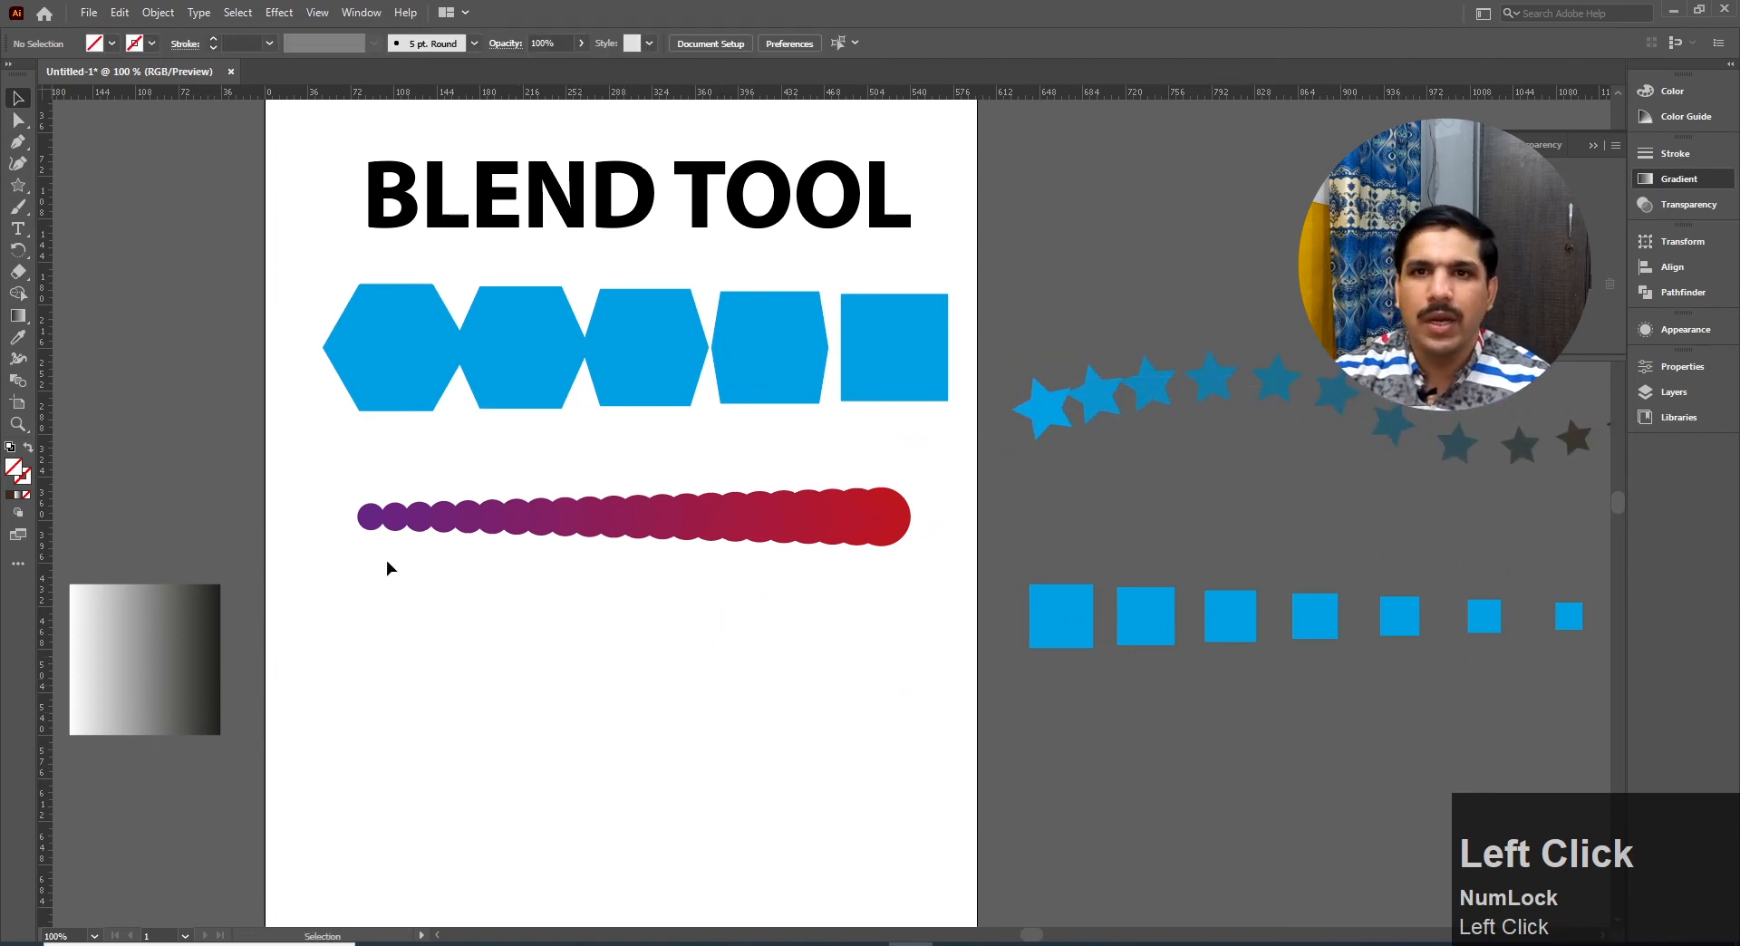
left_click(18, 189)
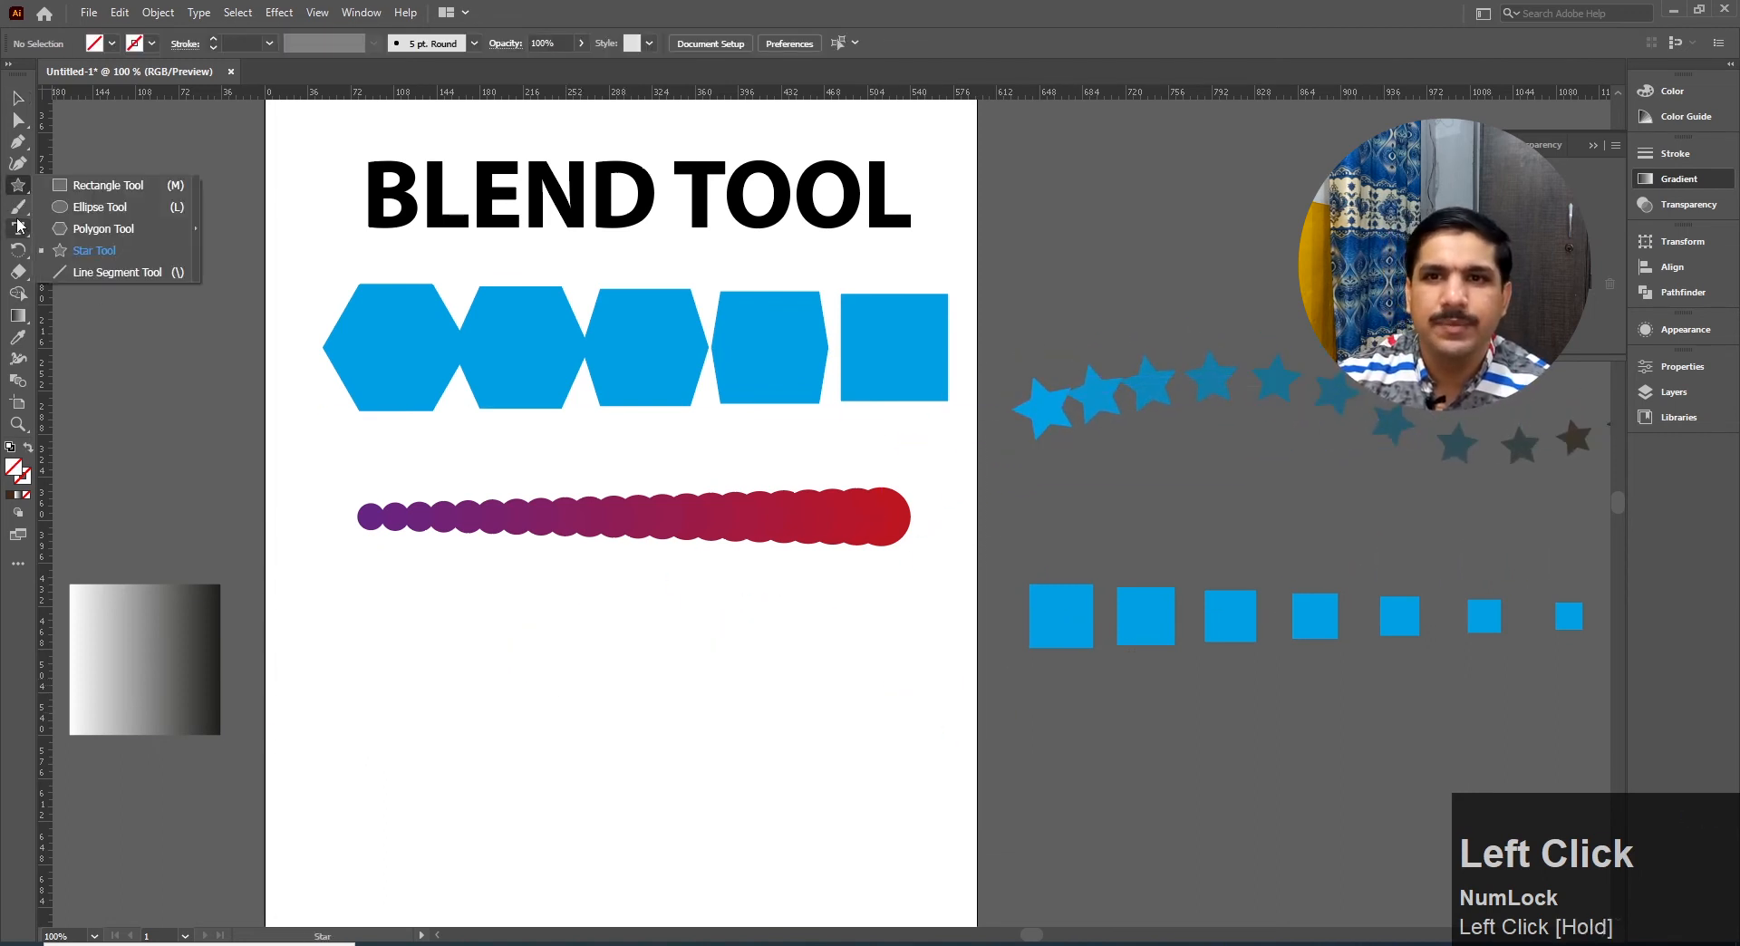
left_click(18, 207)
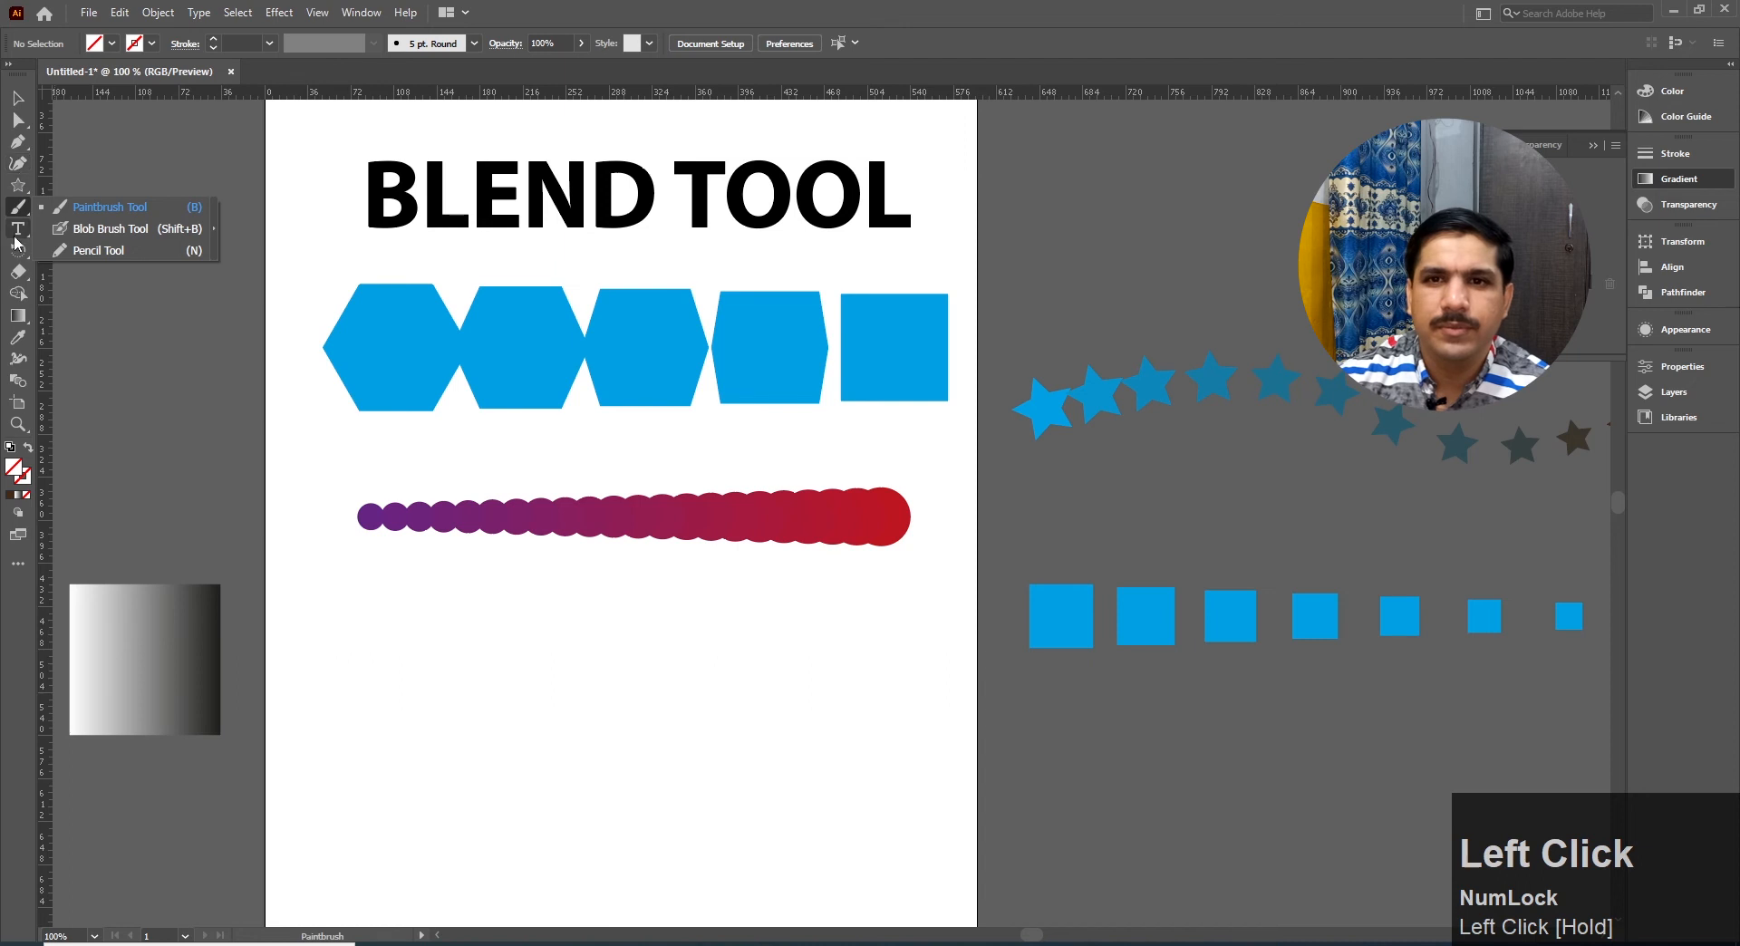
left_click(19, 257)
left_click(19, 263)
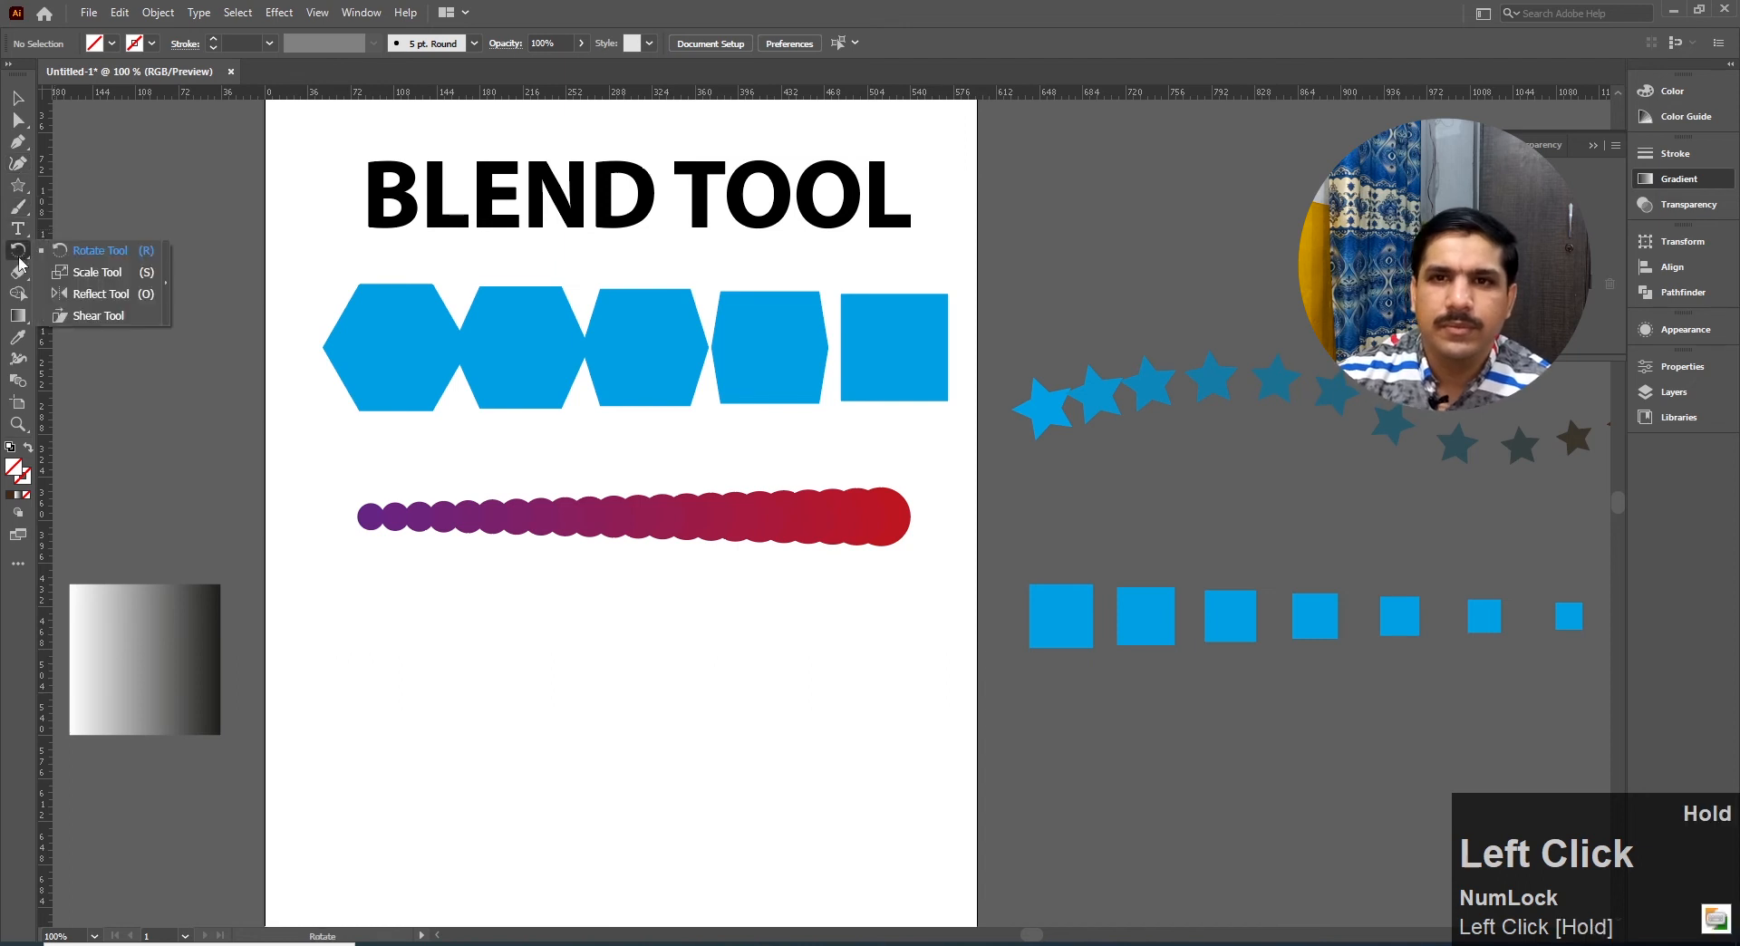
left_click(24, 160)
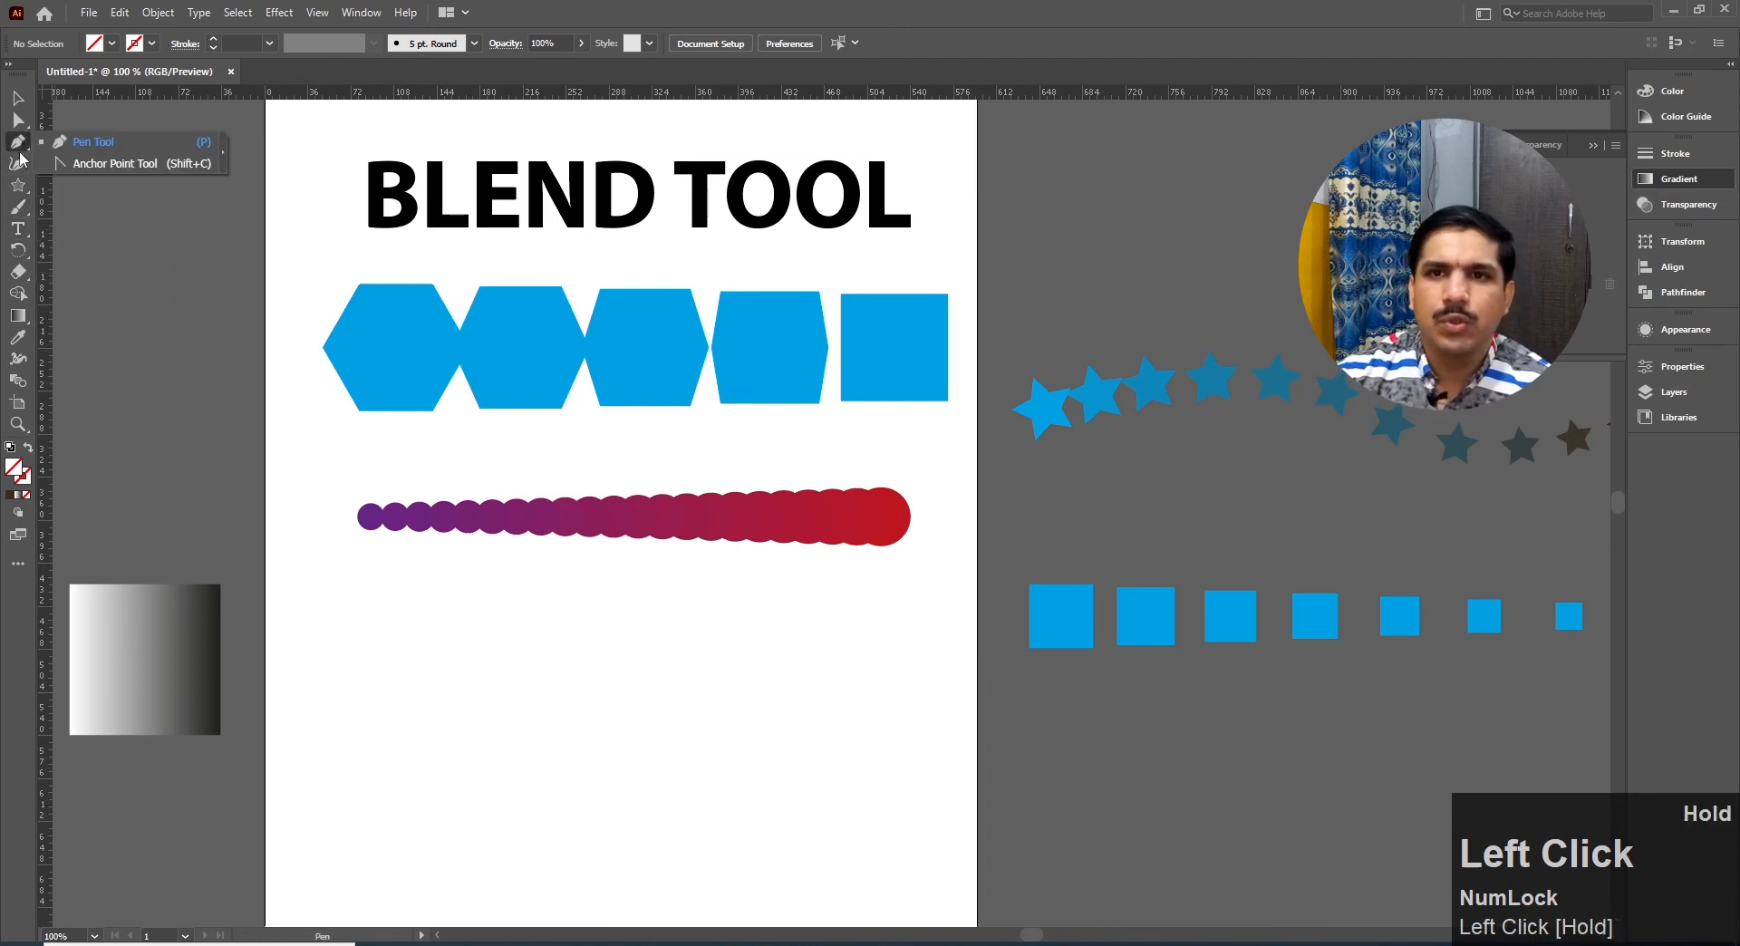
Draw seven slanted line segments side by side below the circle blend, spanning about 479 by 176 pt
left_click(17, 186)
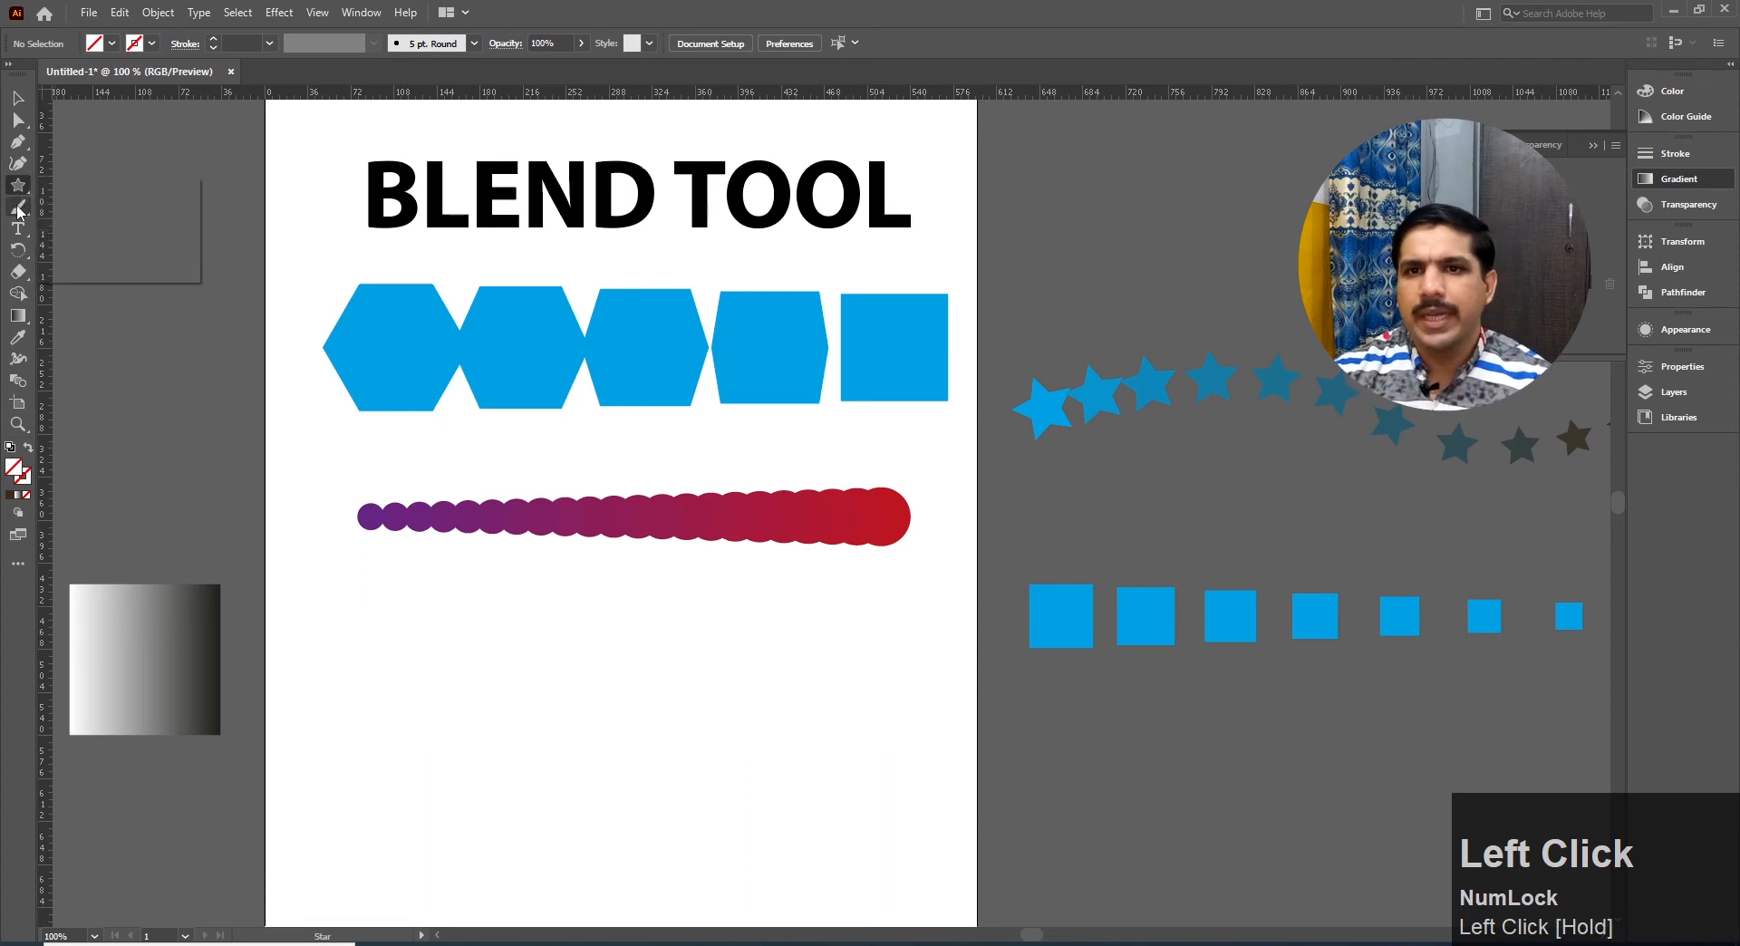
left_click_drag(17, 186, 99, 272)
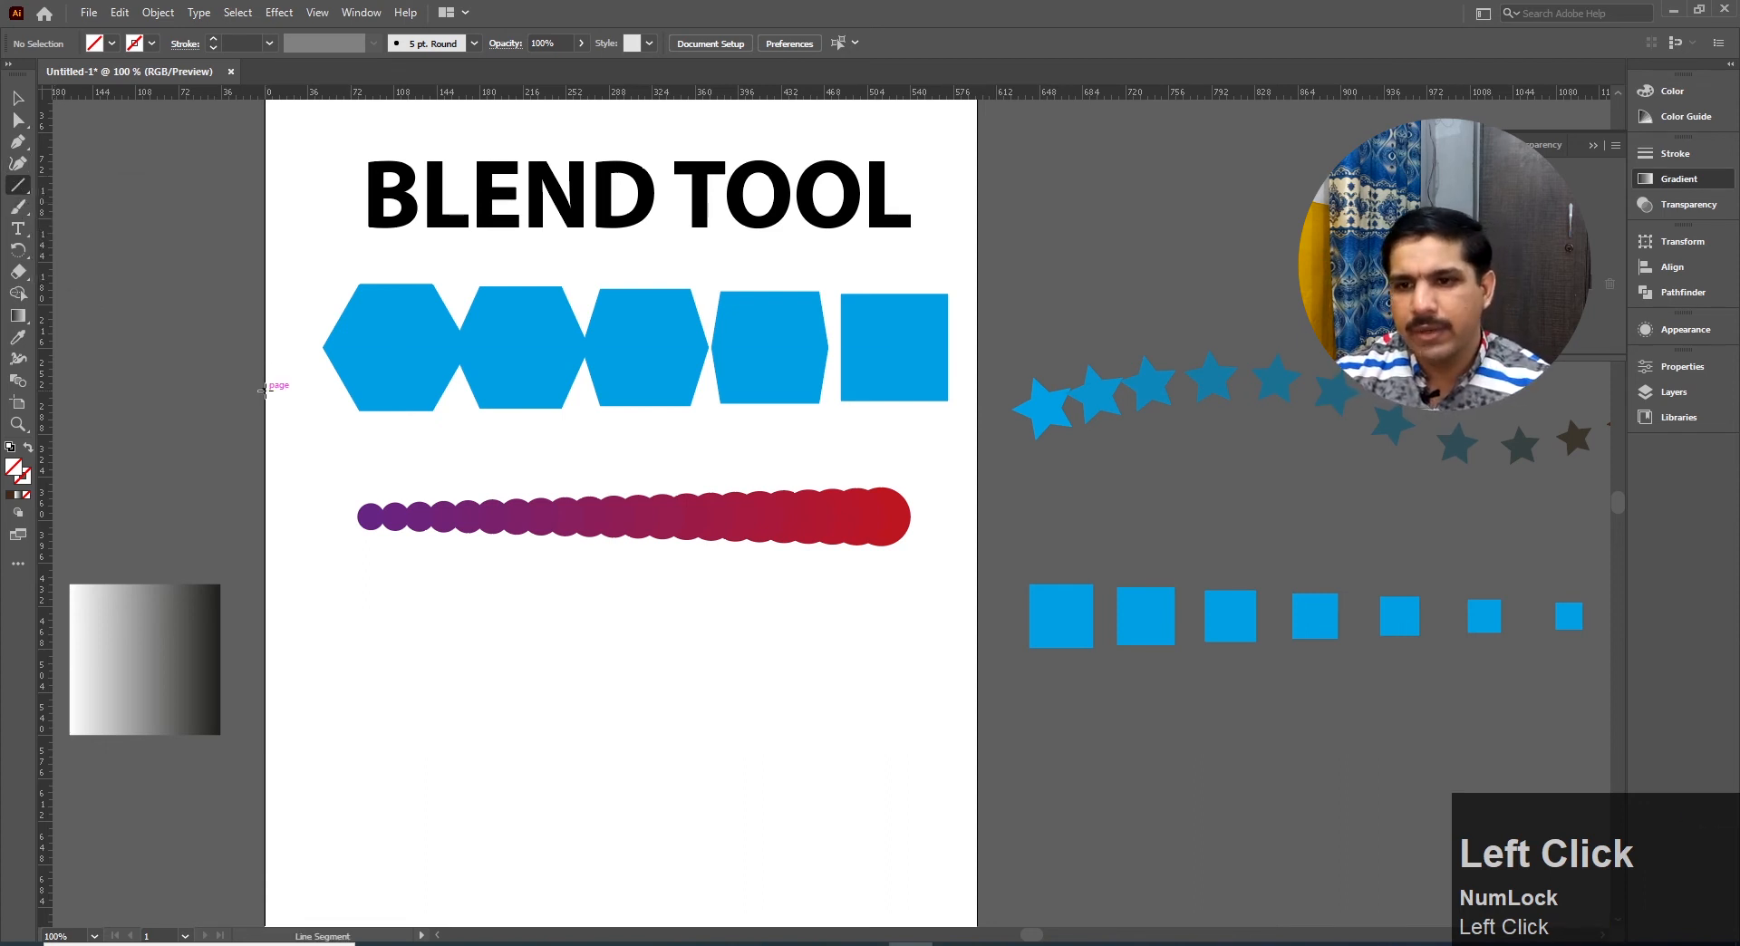
left_click_drag(349, 584, 544, 774)
left_click_drag(550, 633, 598, 625)
left_click(631, 616)
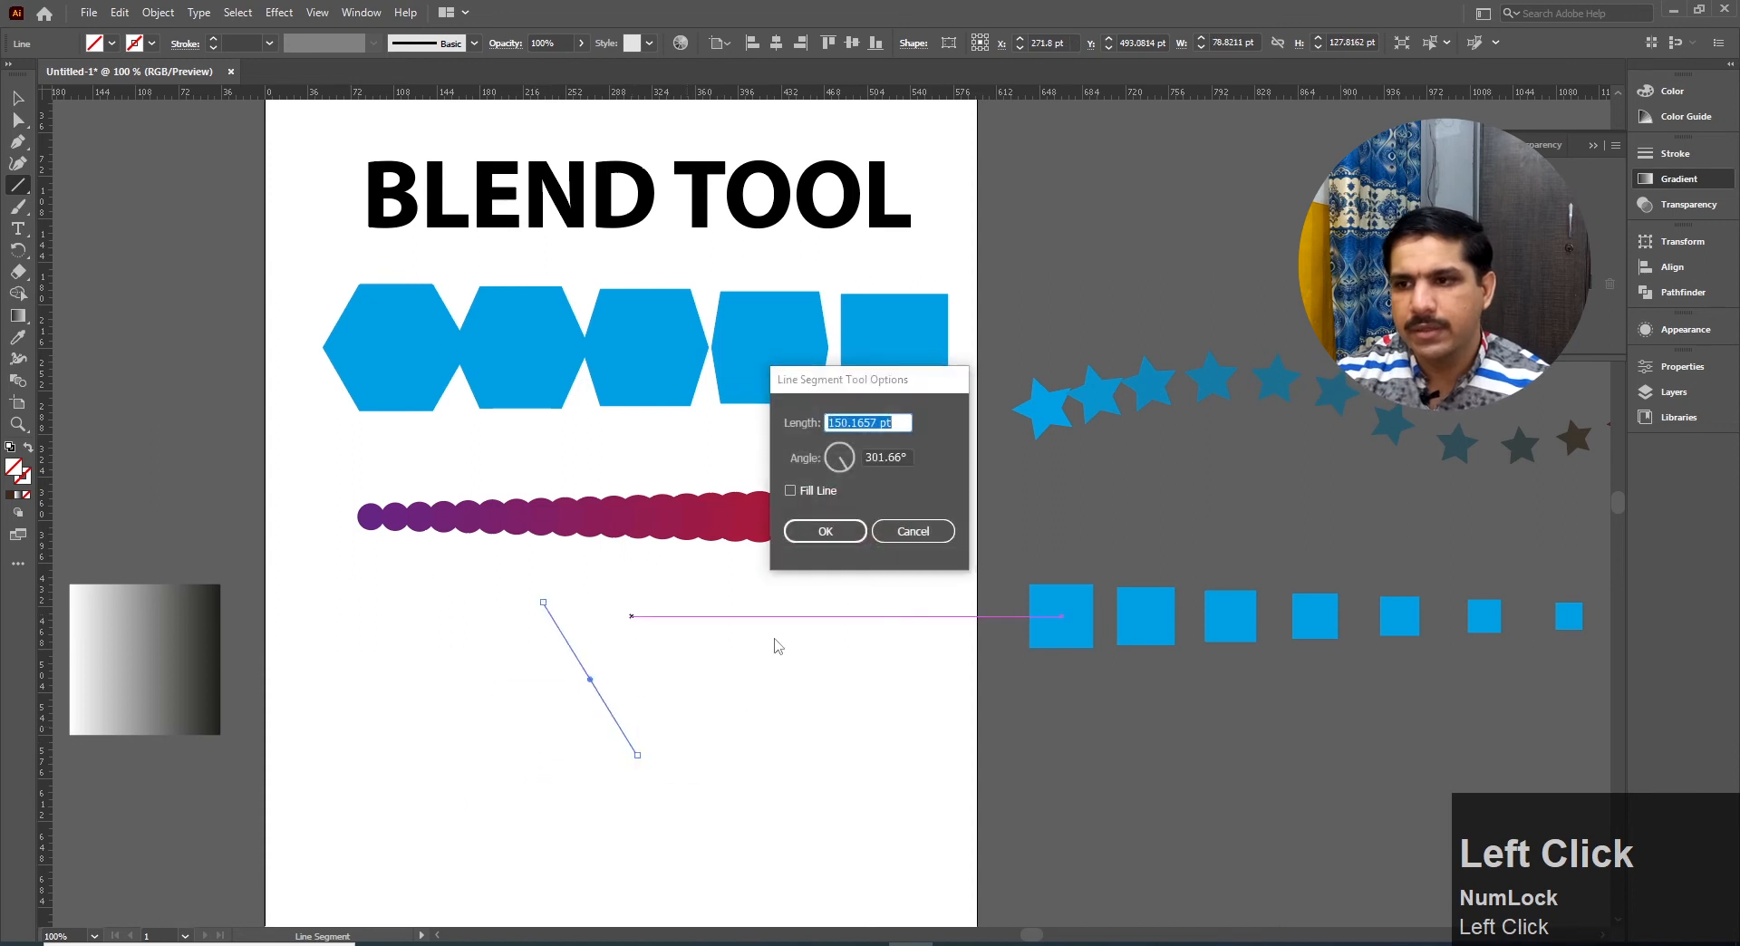
left_click(920, 532)
left_click_drag(637, 596, 737, 759)
left_click_drag(718, 617, 804, 765)
left_click_drag(789, 615, 877, 768)
left_click_drag(887, 620, 922, 766)
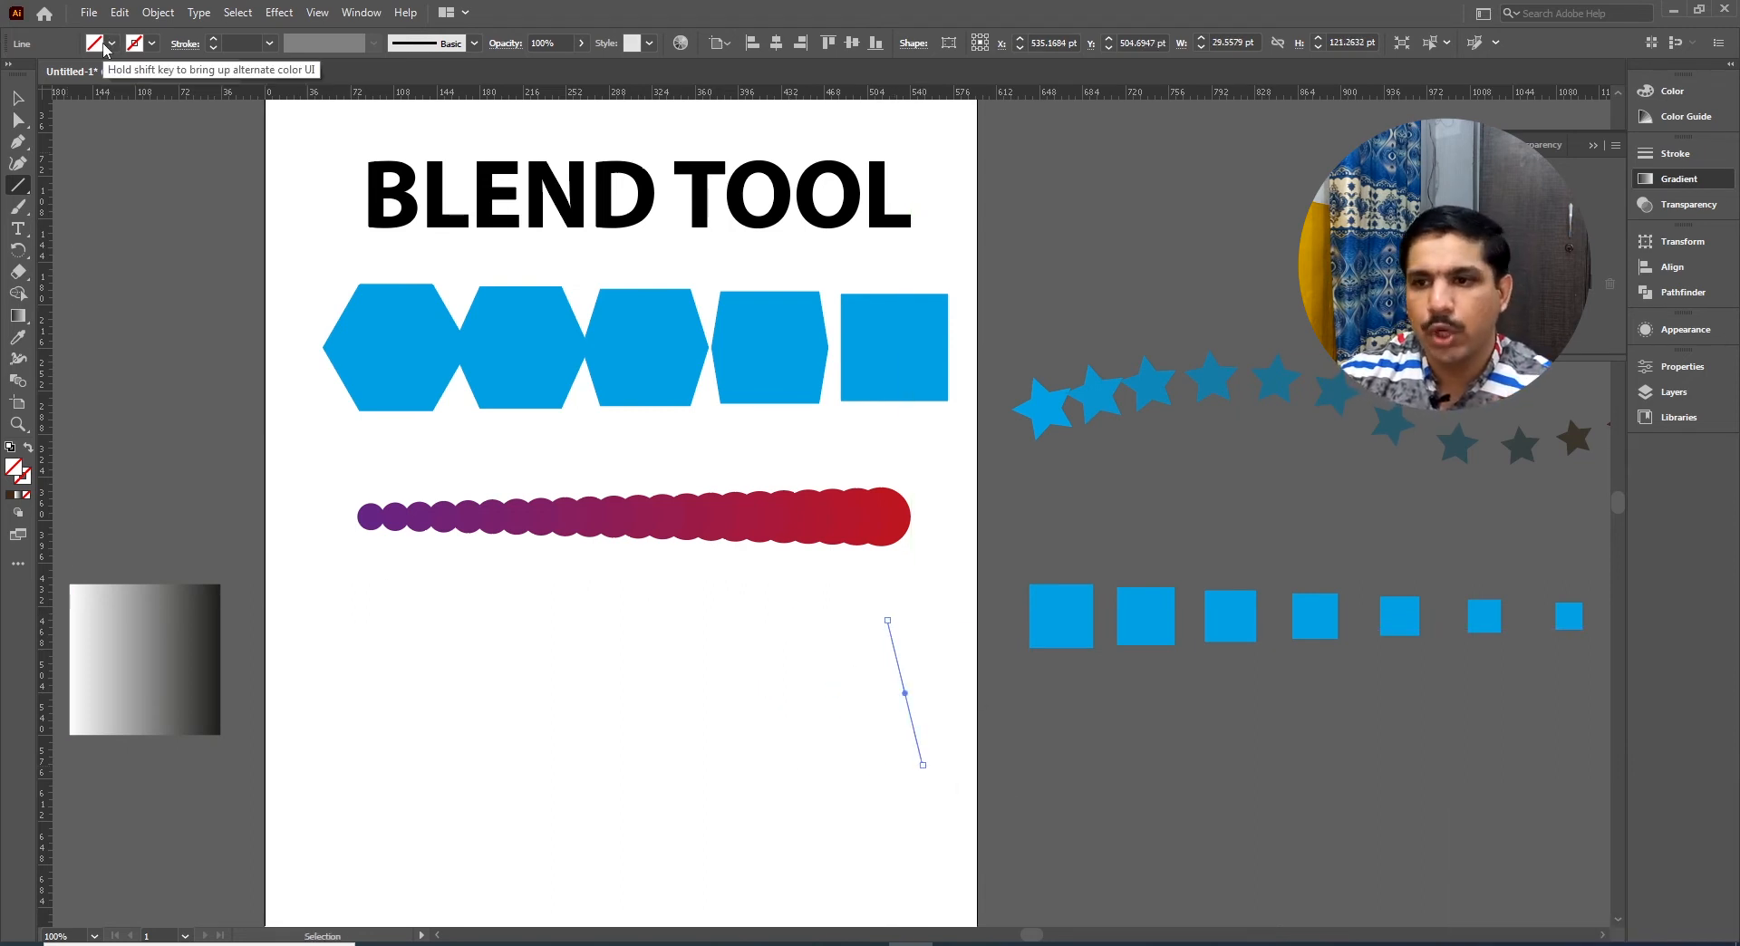
Give all seven line segments a 2 pt stroke in green
left_click(19, 98)
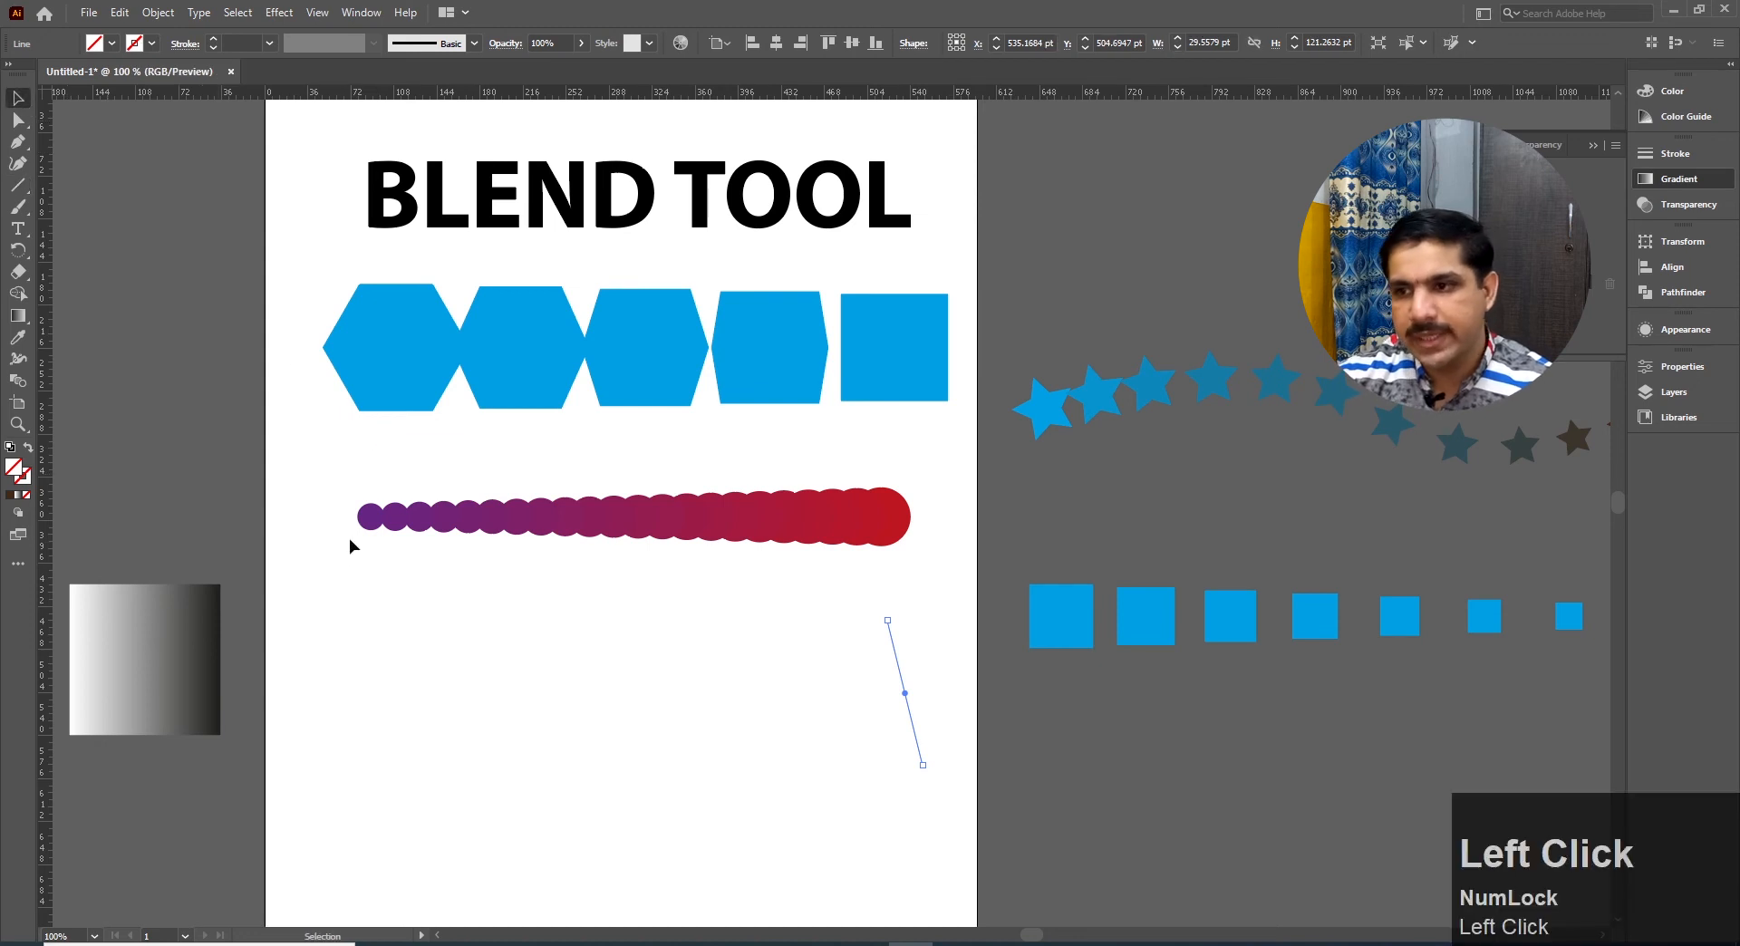
left_click_drag(353, 587, 961, 781)
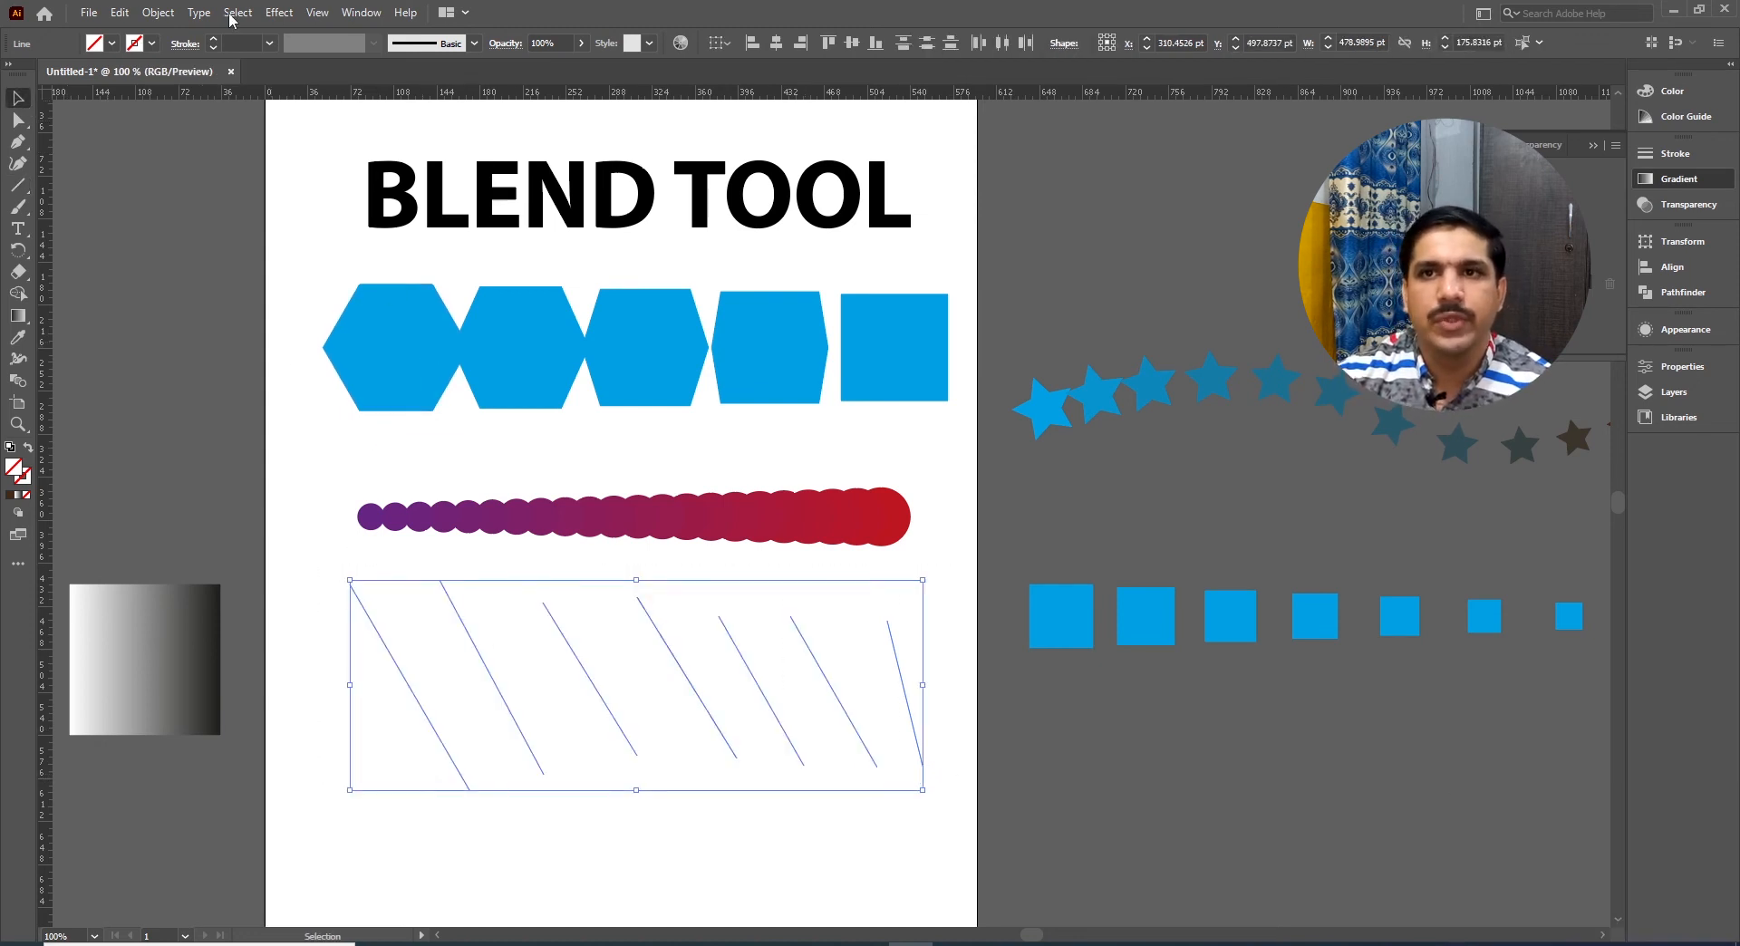
left_click(218, 43)
left_click(215, 43)
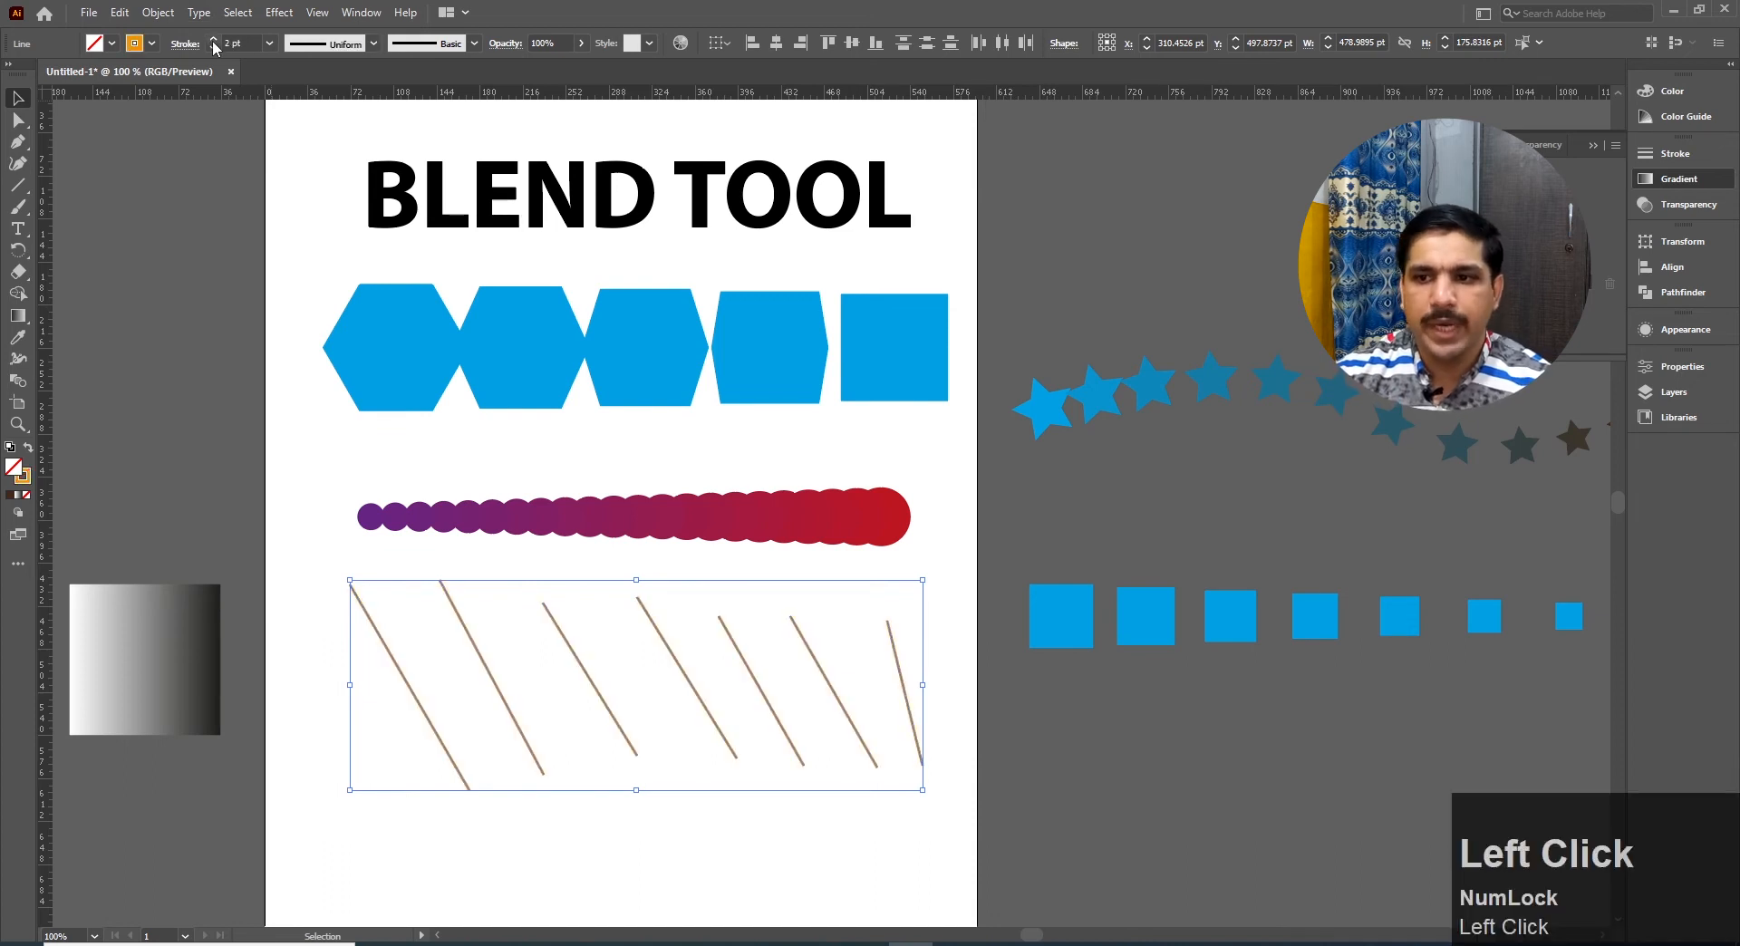
left_click(149, 45)
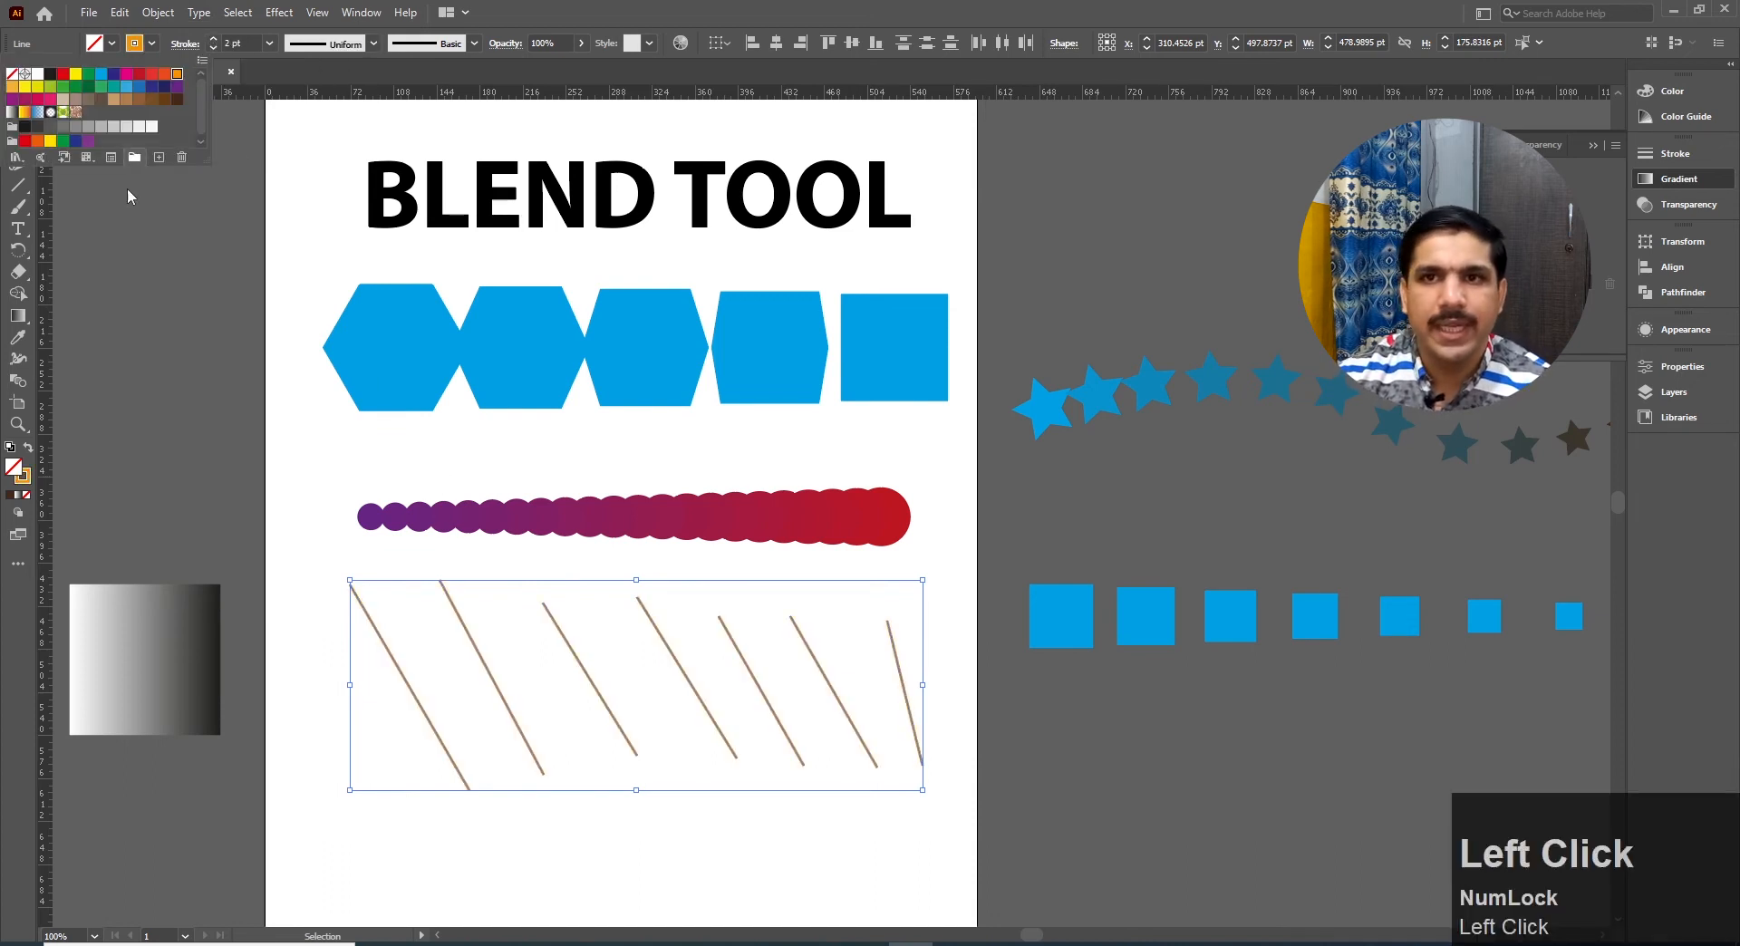
left_click(88, 86)
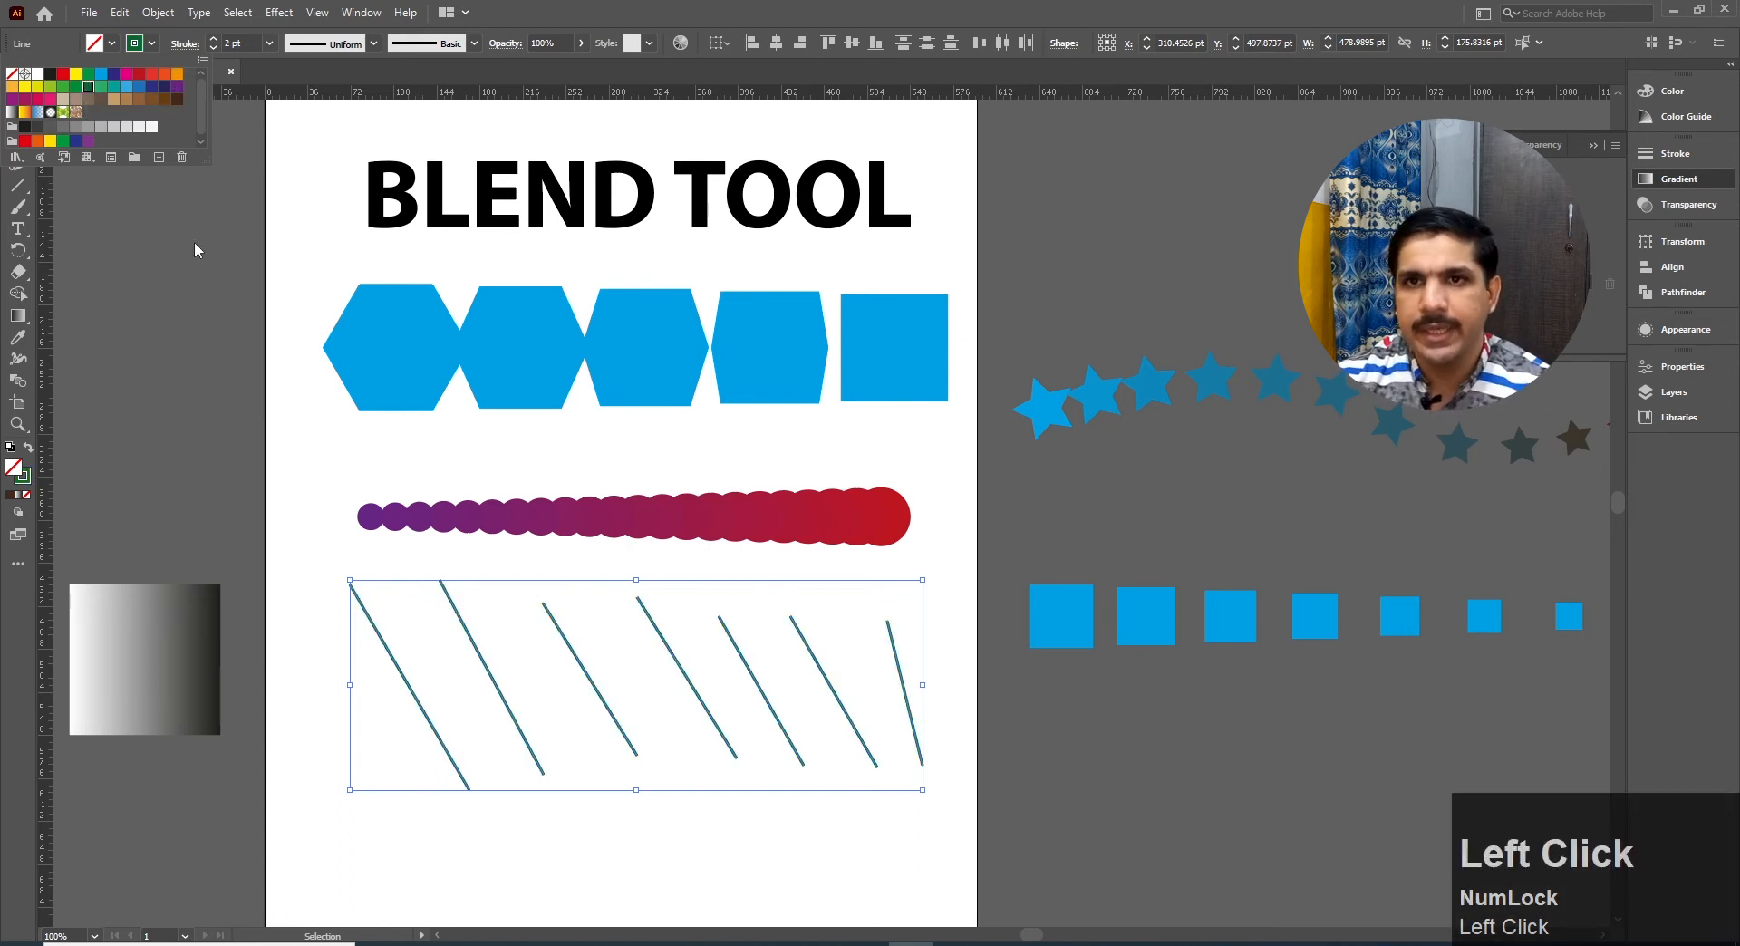
left_click(61, 87)
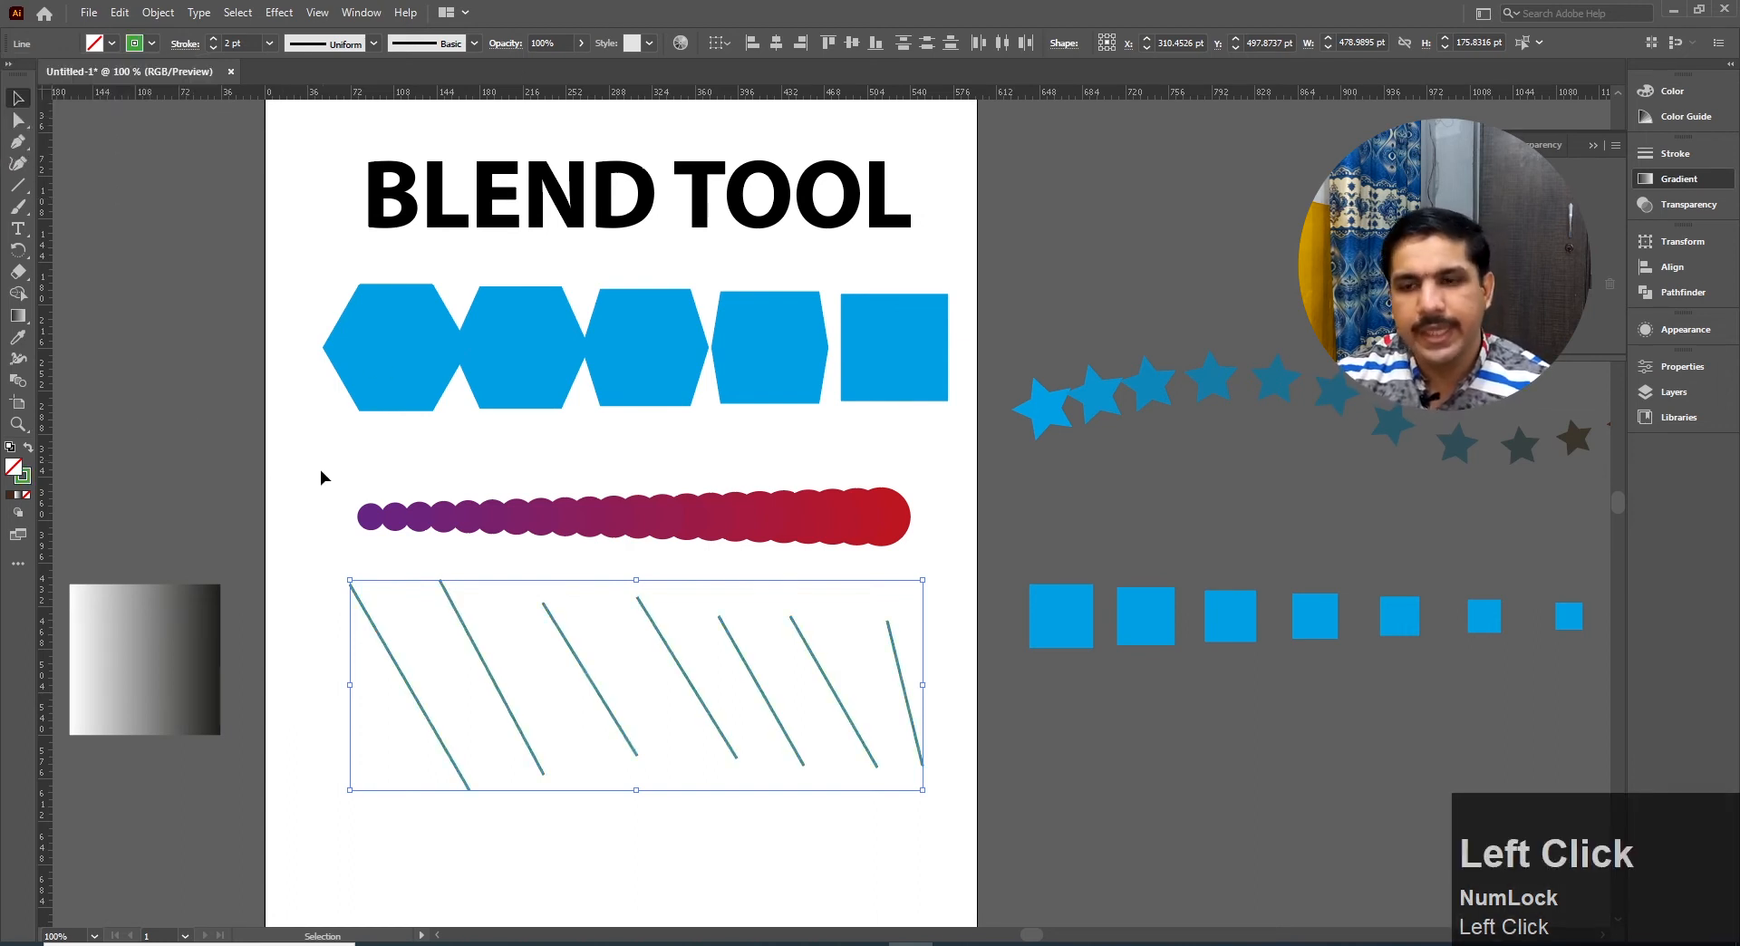
left_click(336, 489)
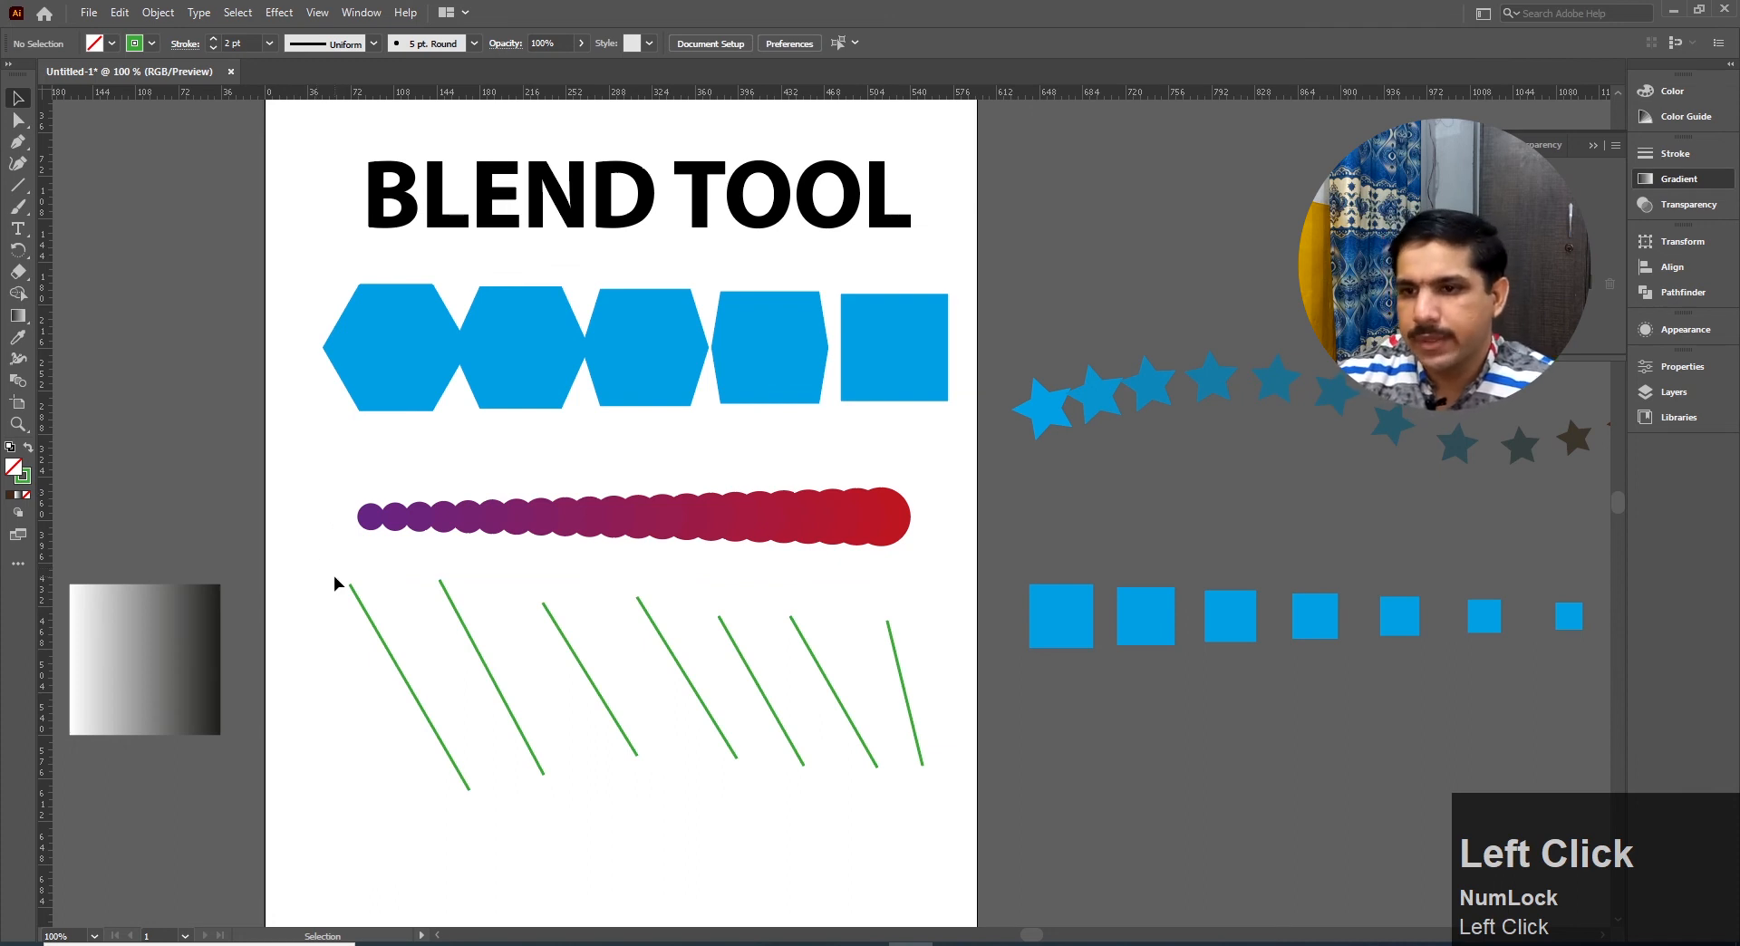
Select all the green lines and make a blend from them
left_click_drag(308, 575, 961, 839)
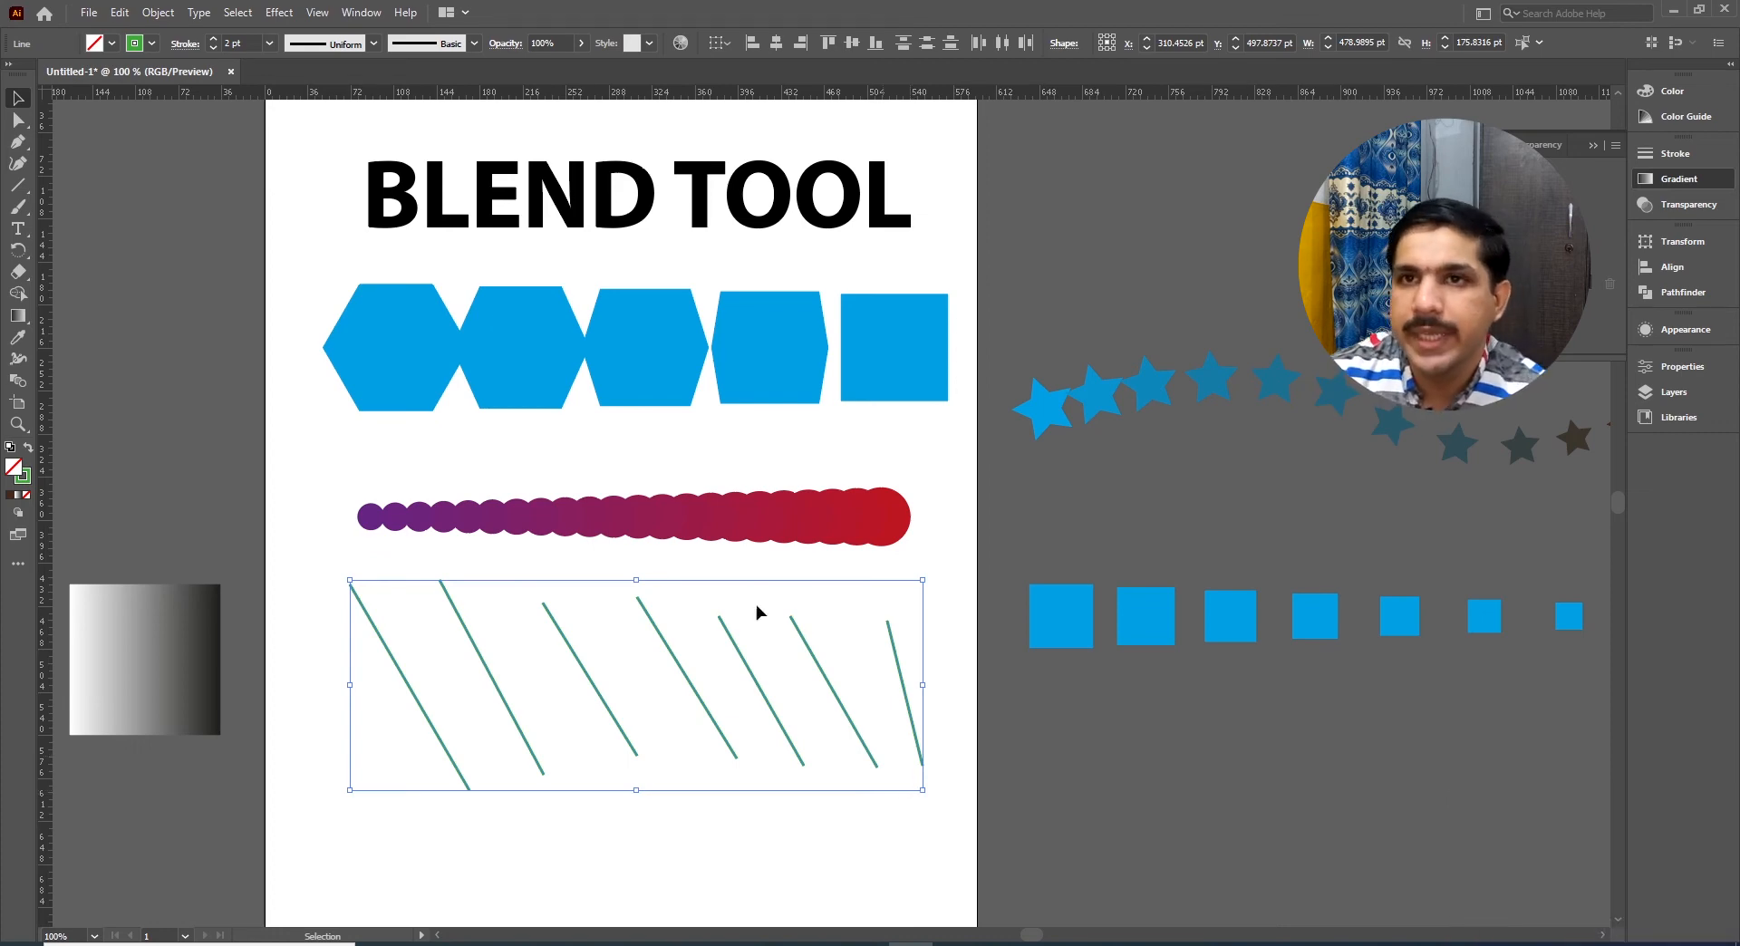
left_click(156, 14)
mouse_move(303, 530)
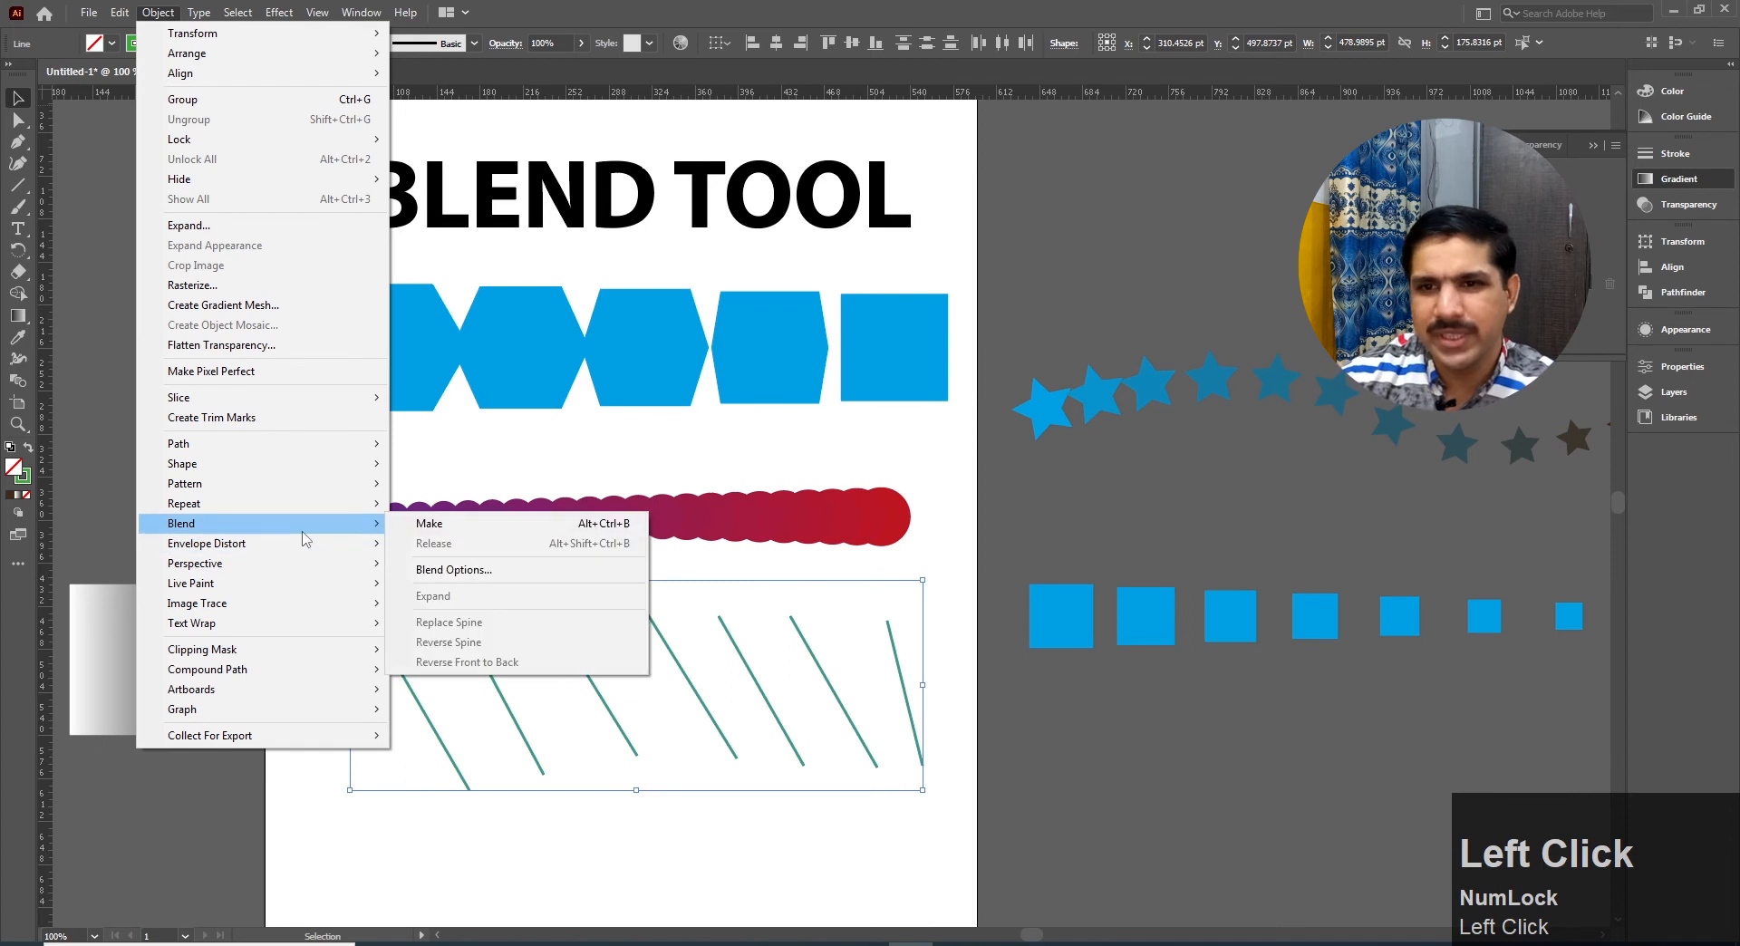
left_click(426, 524)
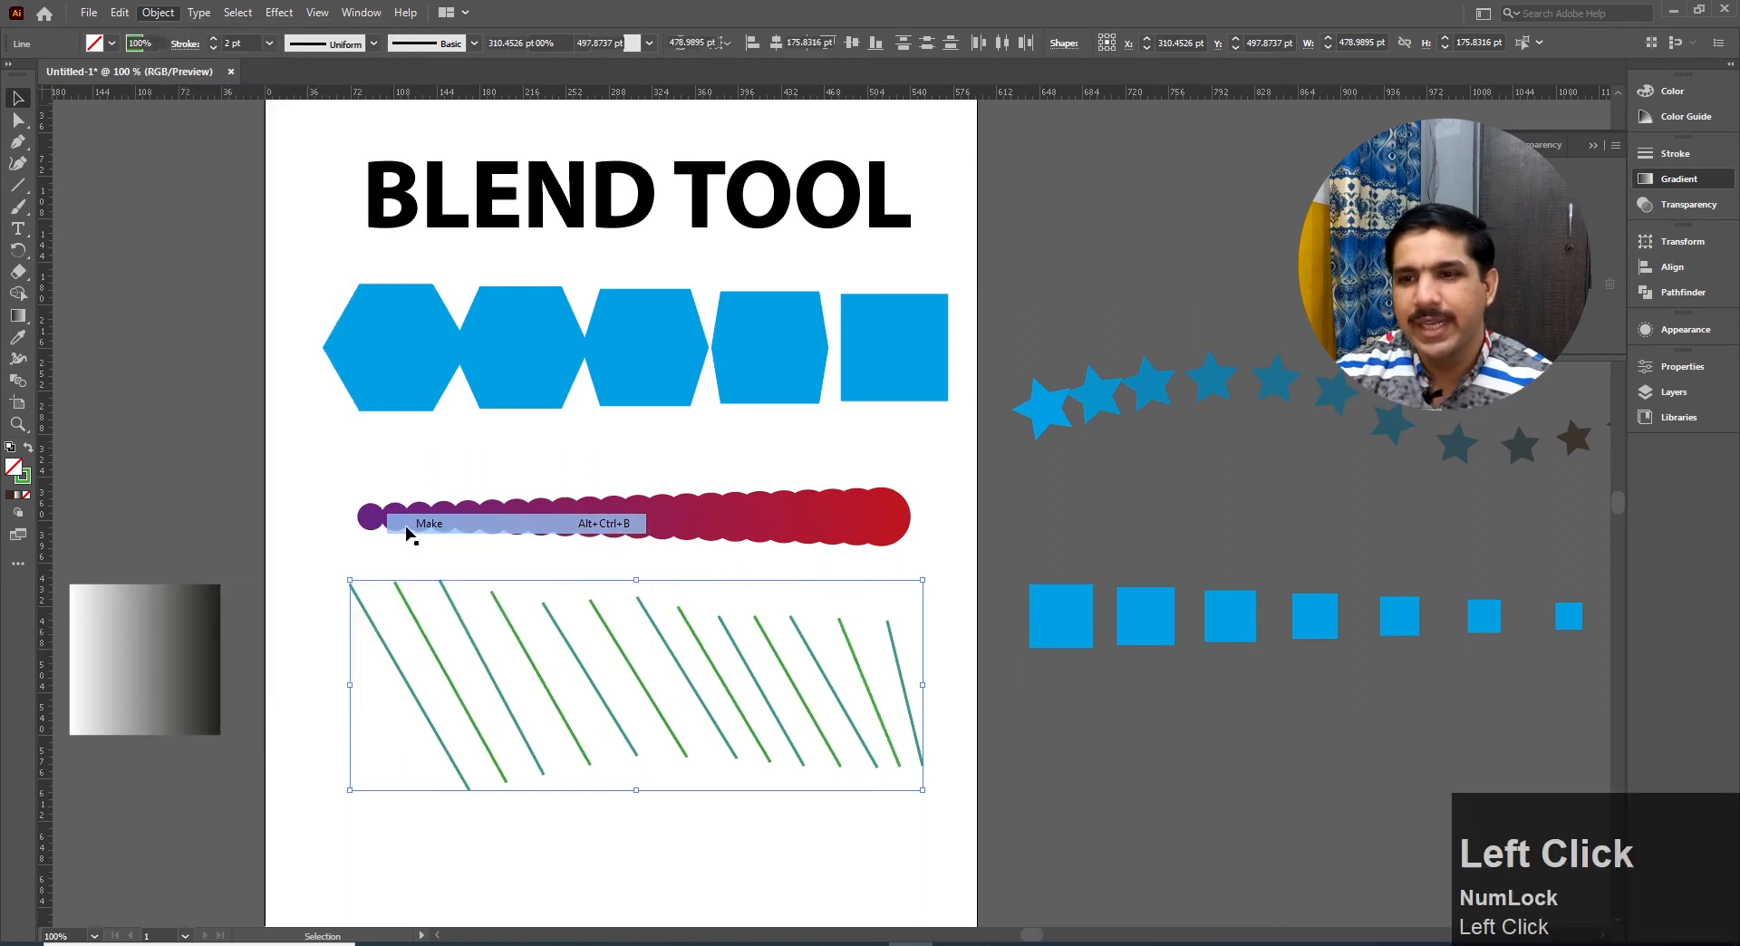
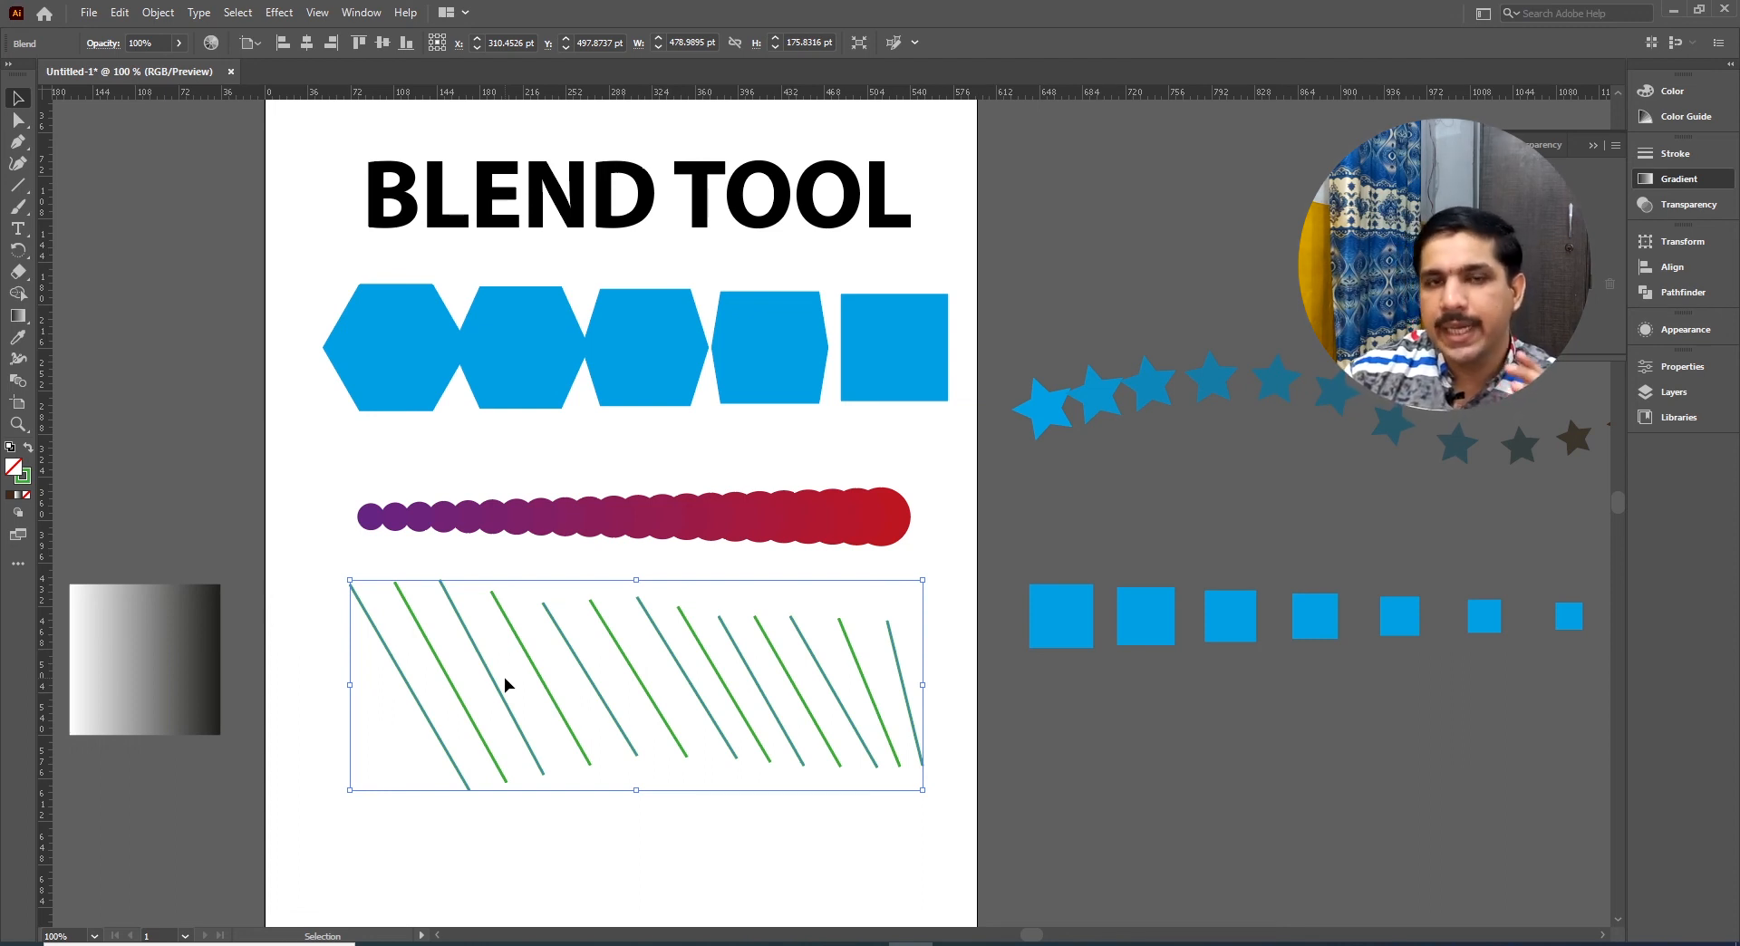
Reshape the line blend by moving the upper ends of the second and fourth drawn lines rightward across their neighbours
left_click(19, 121)
left_click_drag(443, 590, 854, 617)
left_click(460, 581)
left_click(863, 623)
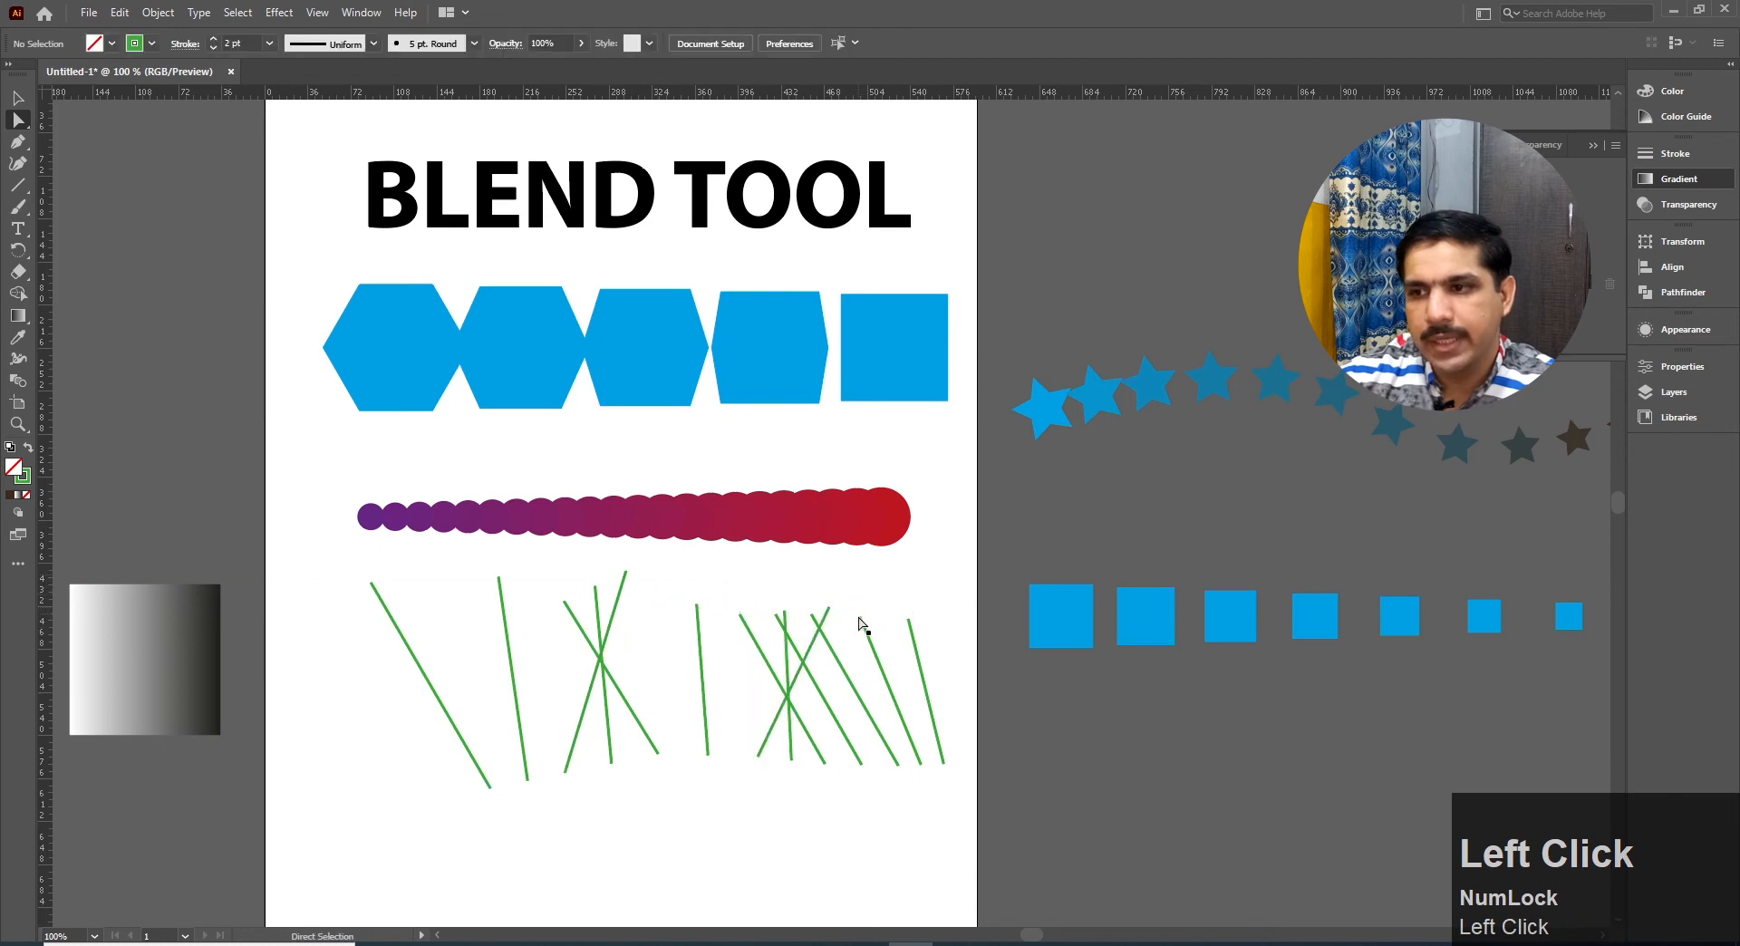
Move the upper end of the last drawn line in the green blend up and outward past the artboard's edge
left_click(908, 620)
left_click_drag(908, 620, 1006, 577)
left_click(885, 574)
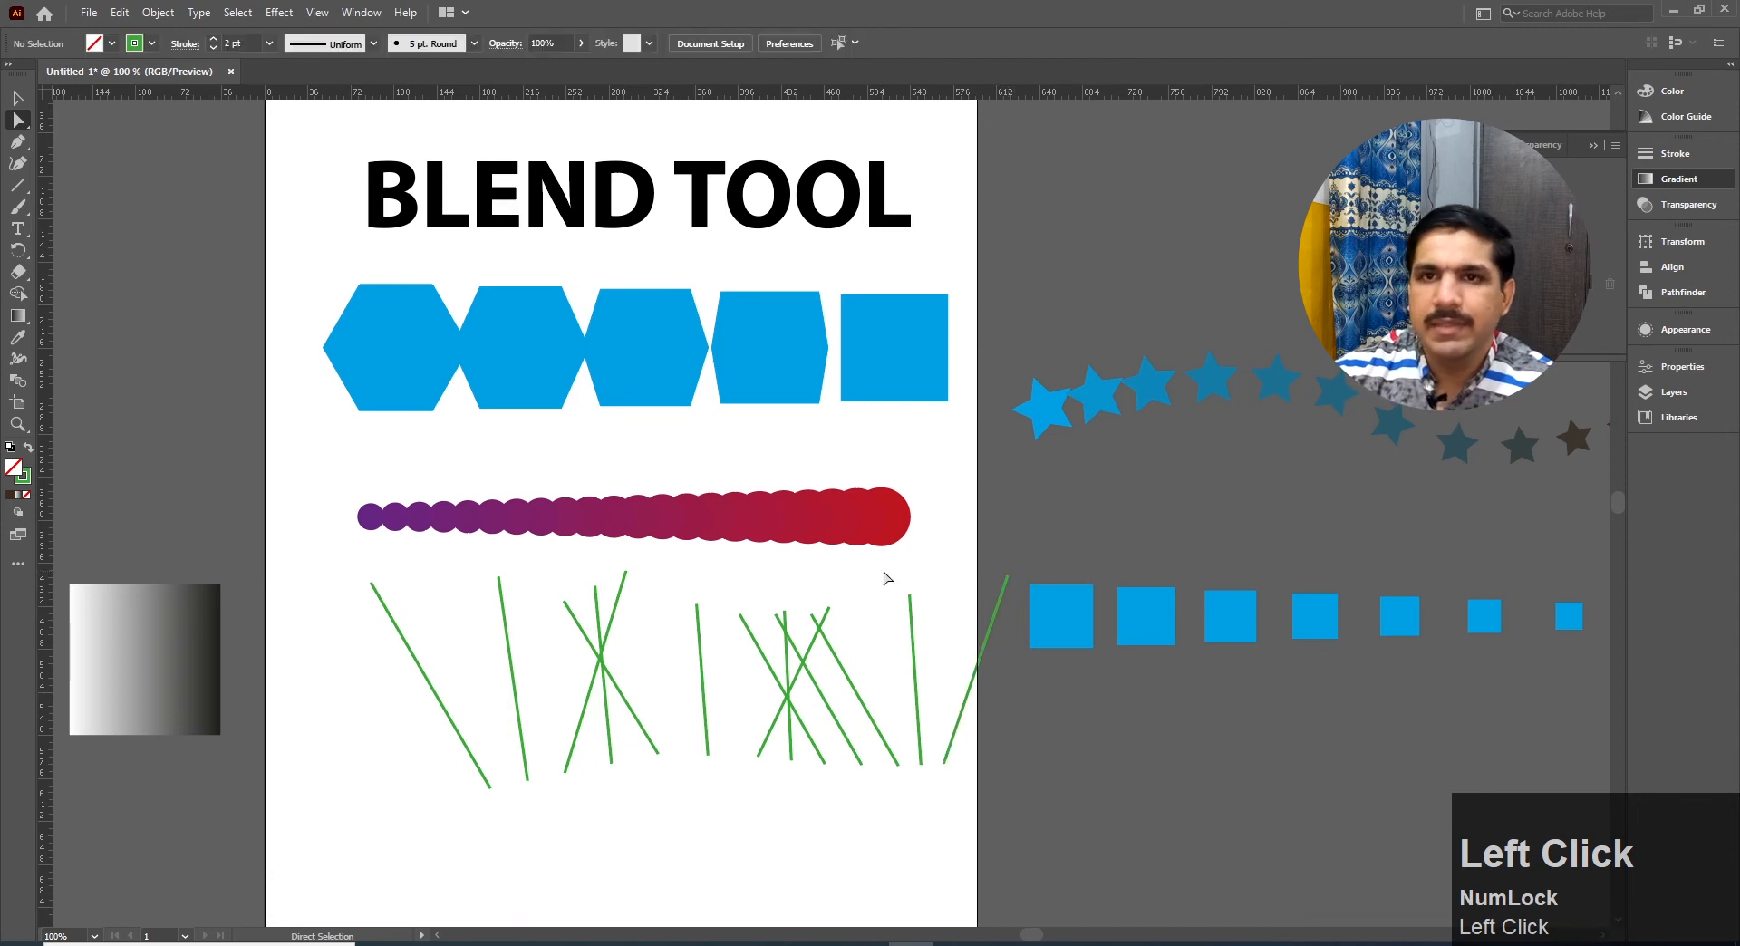
Set the green line blend's spacing to Specified Steps with a value of 36
left_click(19, 98)
left_click_drag(330, 649, 798, 767)
left_click(461, 777)
left_click(598, 663)
left_click(157, 11)
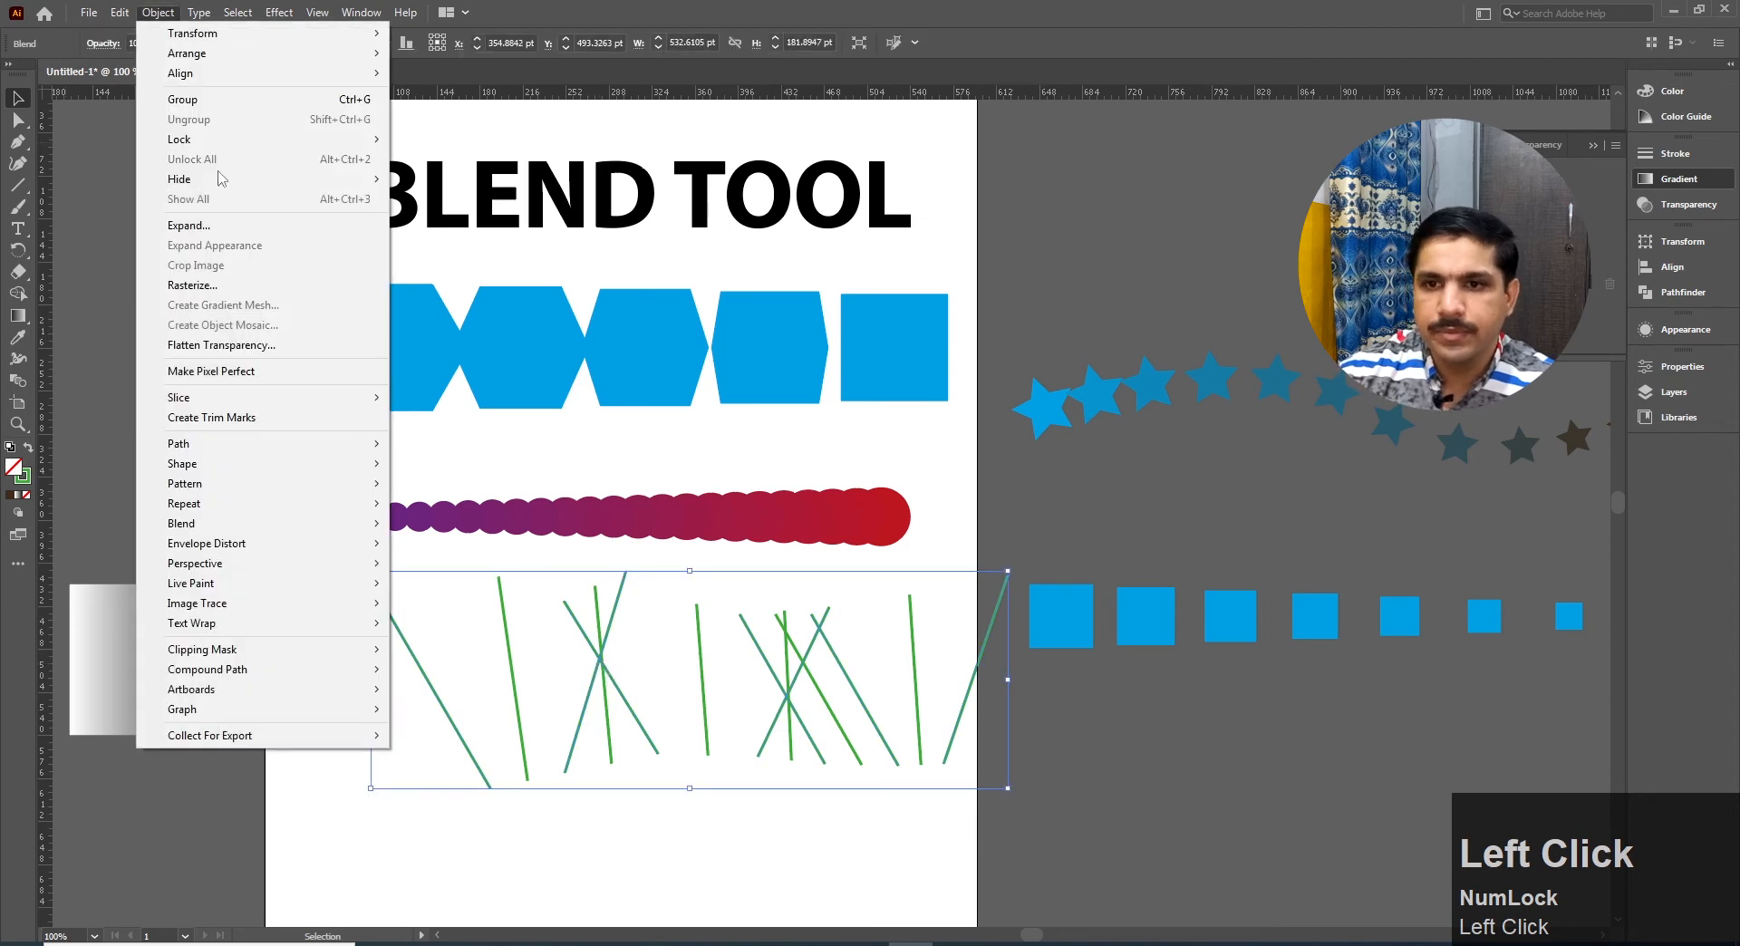
left_click(454, 569)
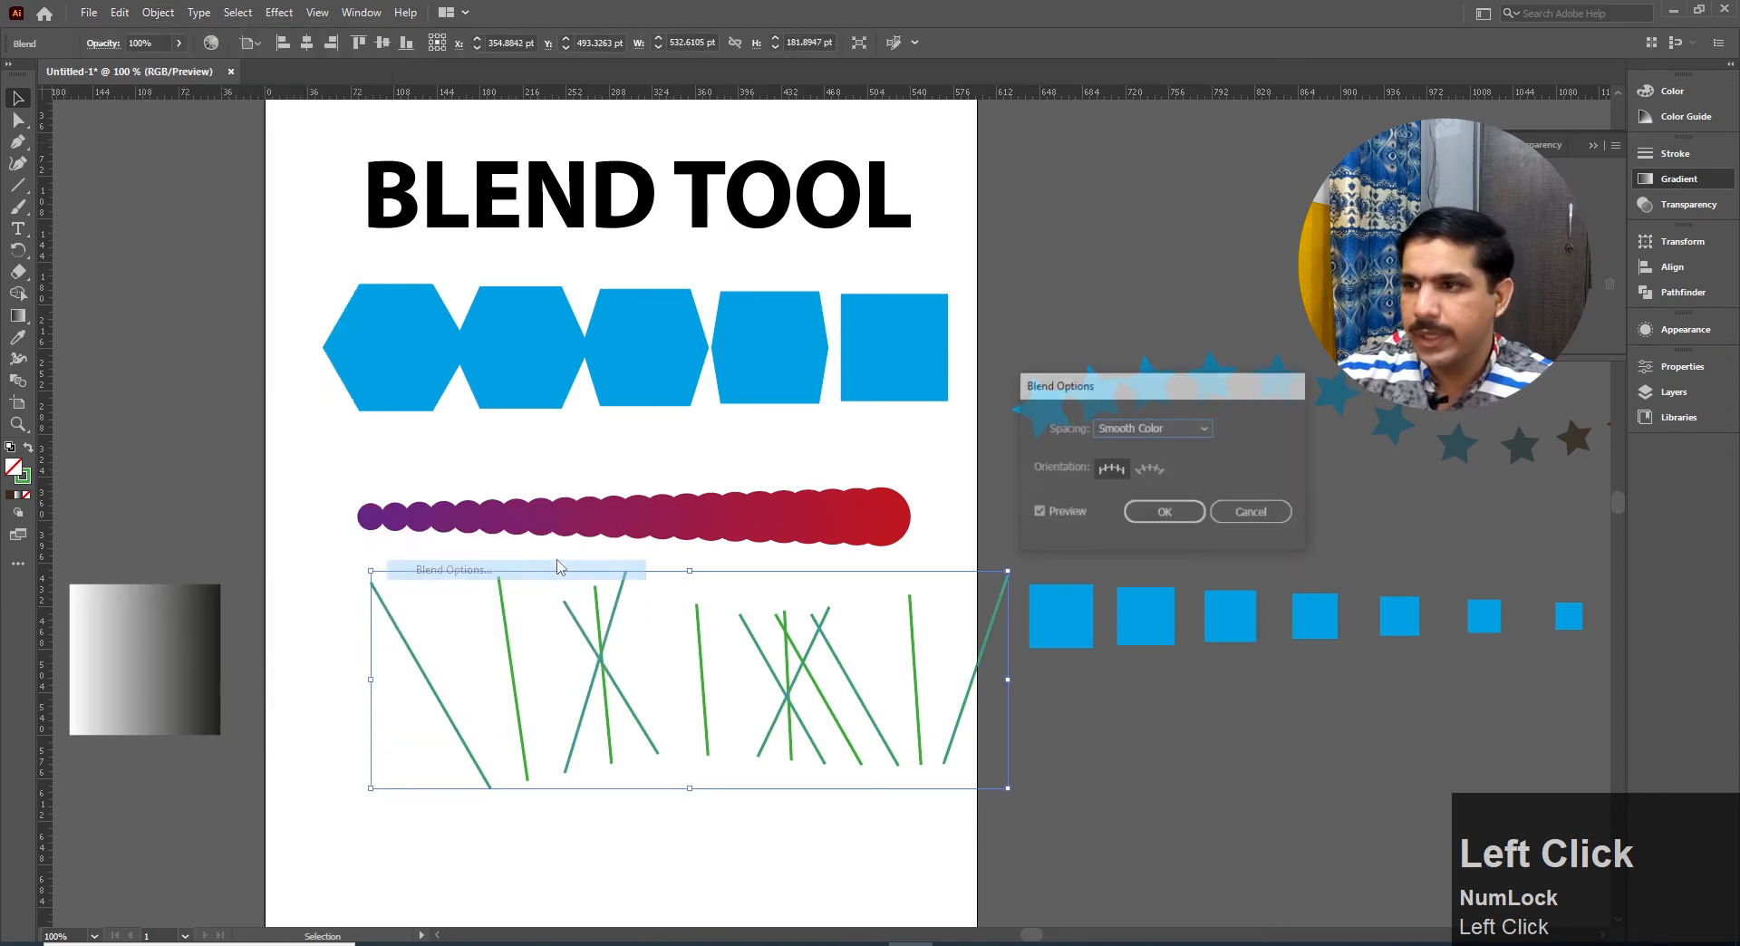
left_click(1173, 428)
left_click(1142, 463)
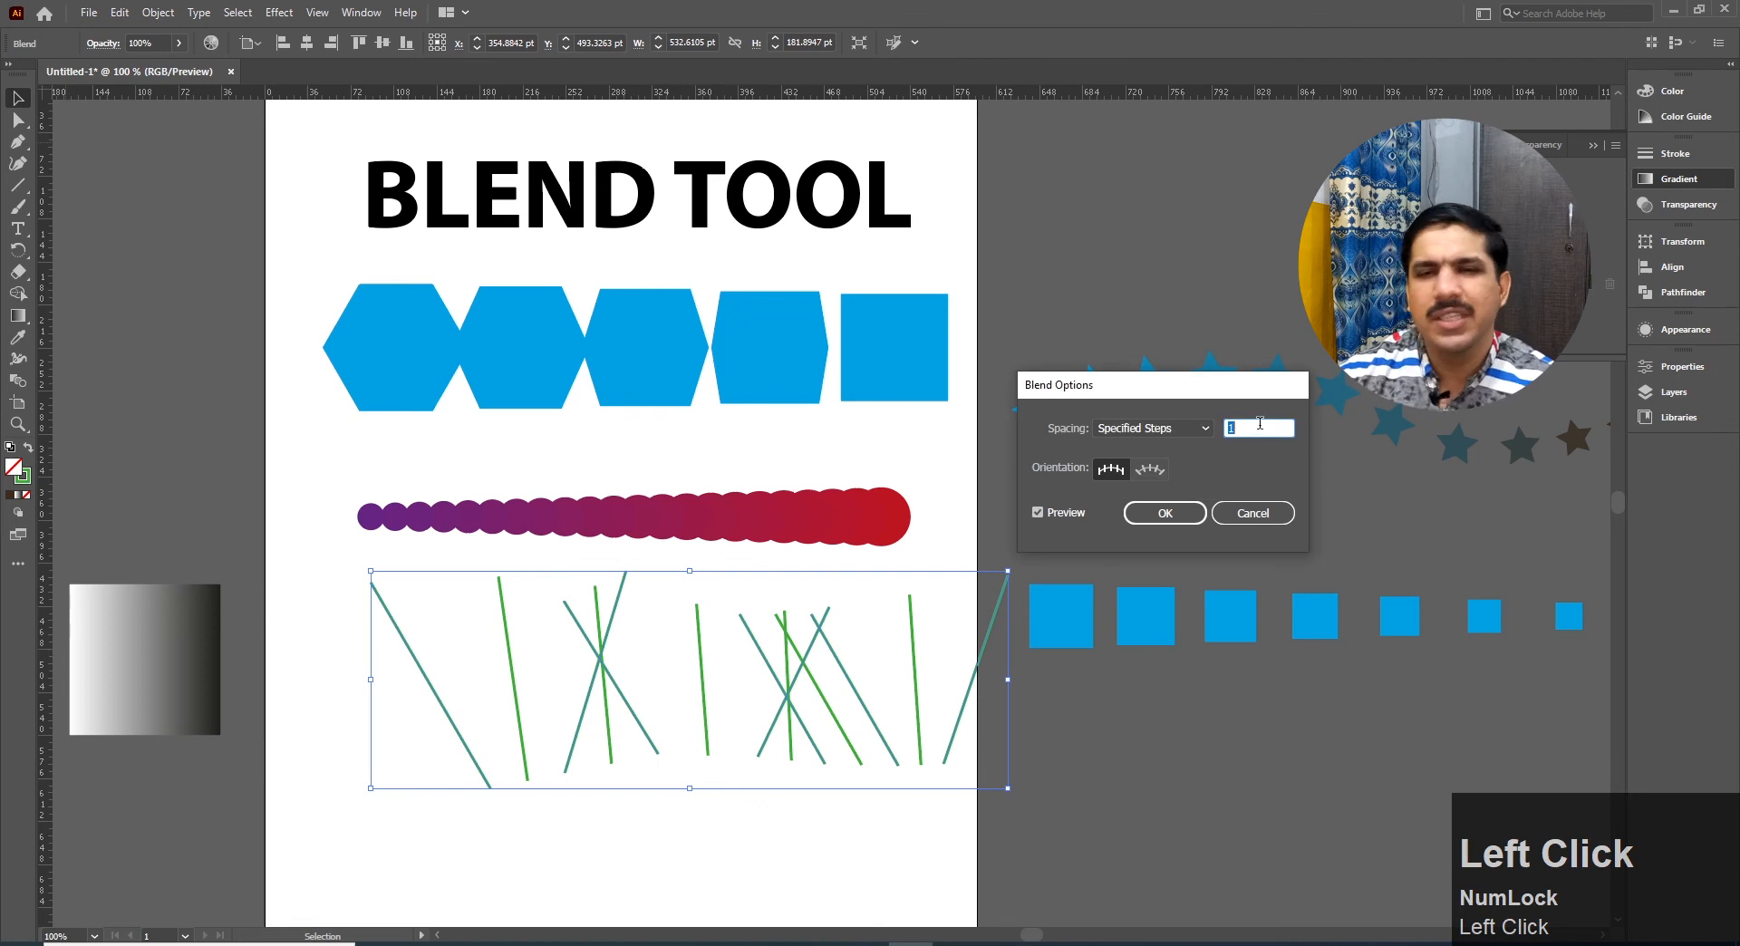
key("Up")
key("Up")
key("Up")
key("Up")
key("Up")
key("Up")
key("Up")
key("Up")
key("Up")
key("Up")
key("Up")
key("Up")
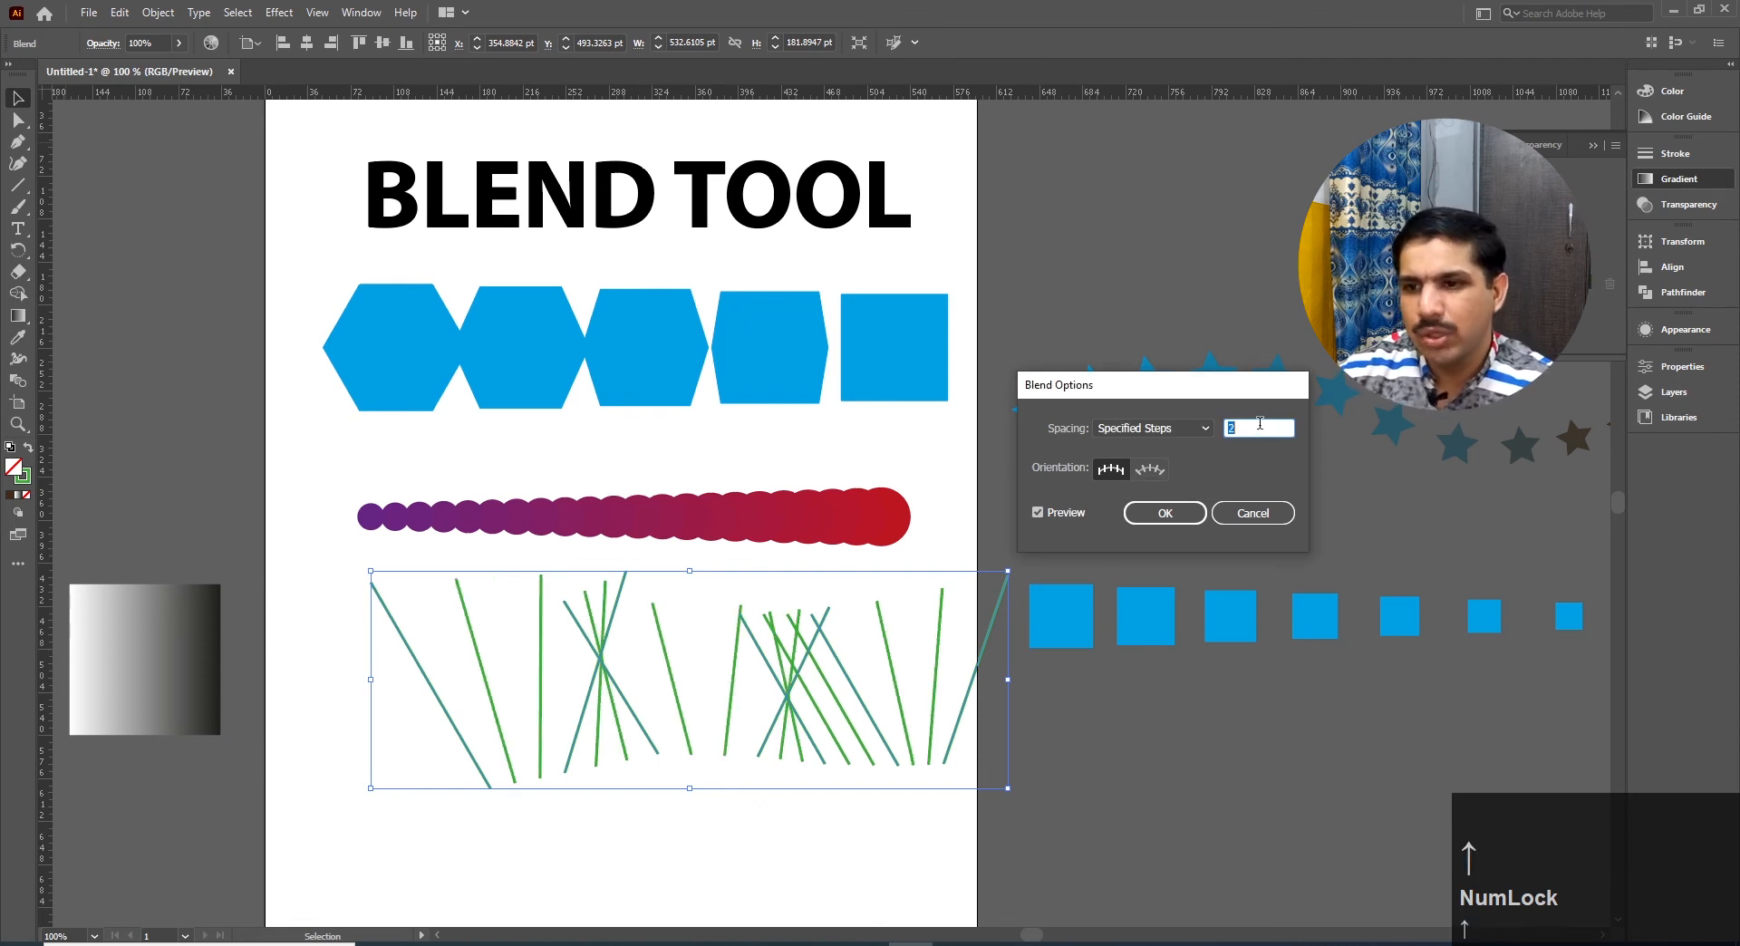
key("Up")
key("Up")
key("Up")
key("Up")
key("Up")
key("Up")
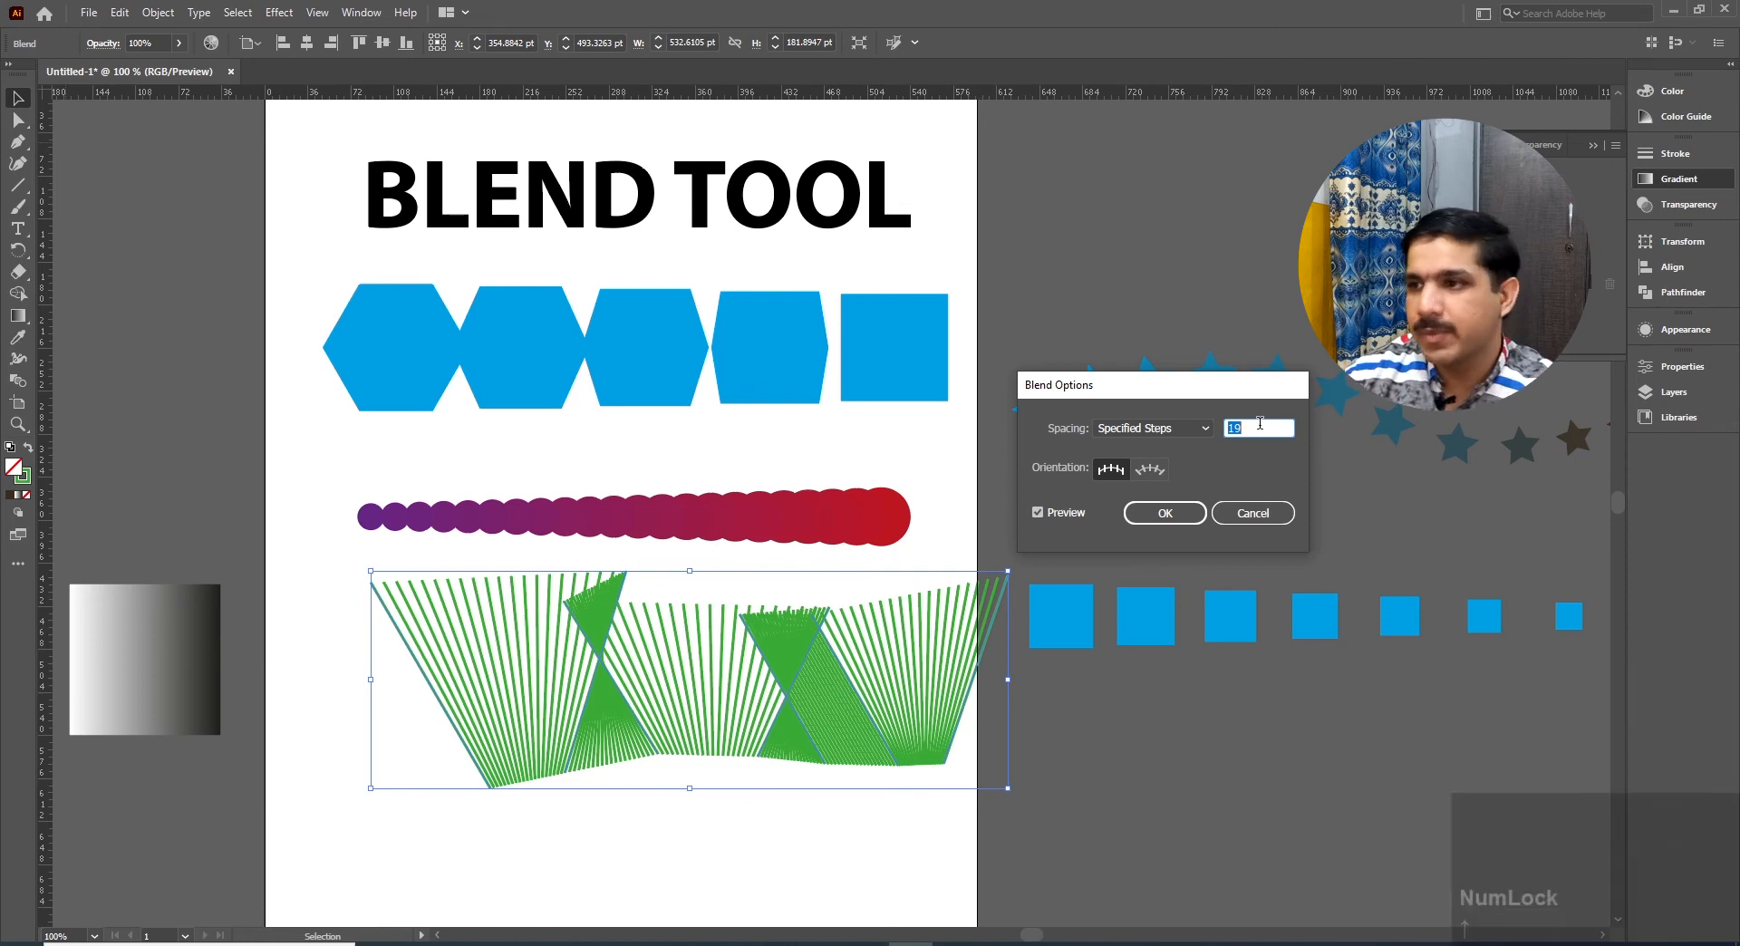
key("Up")
key("Up")
key("Up")
key("Up")
key("Up")
key("Up")
key("Up")
key("Up")
key("Up")
key("Up")
key("Up")
key("Up")
key("Up")
key("Up")
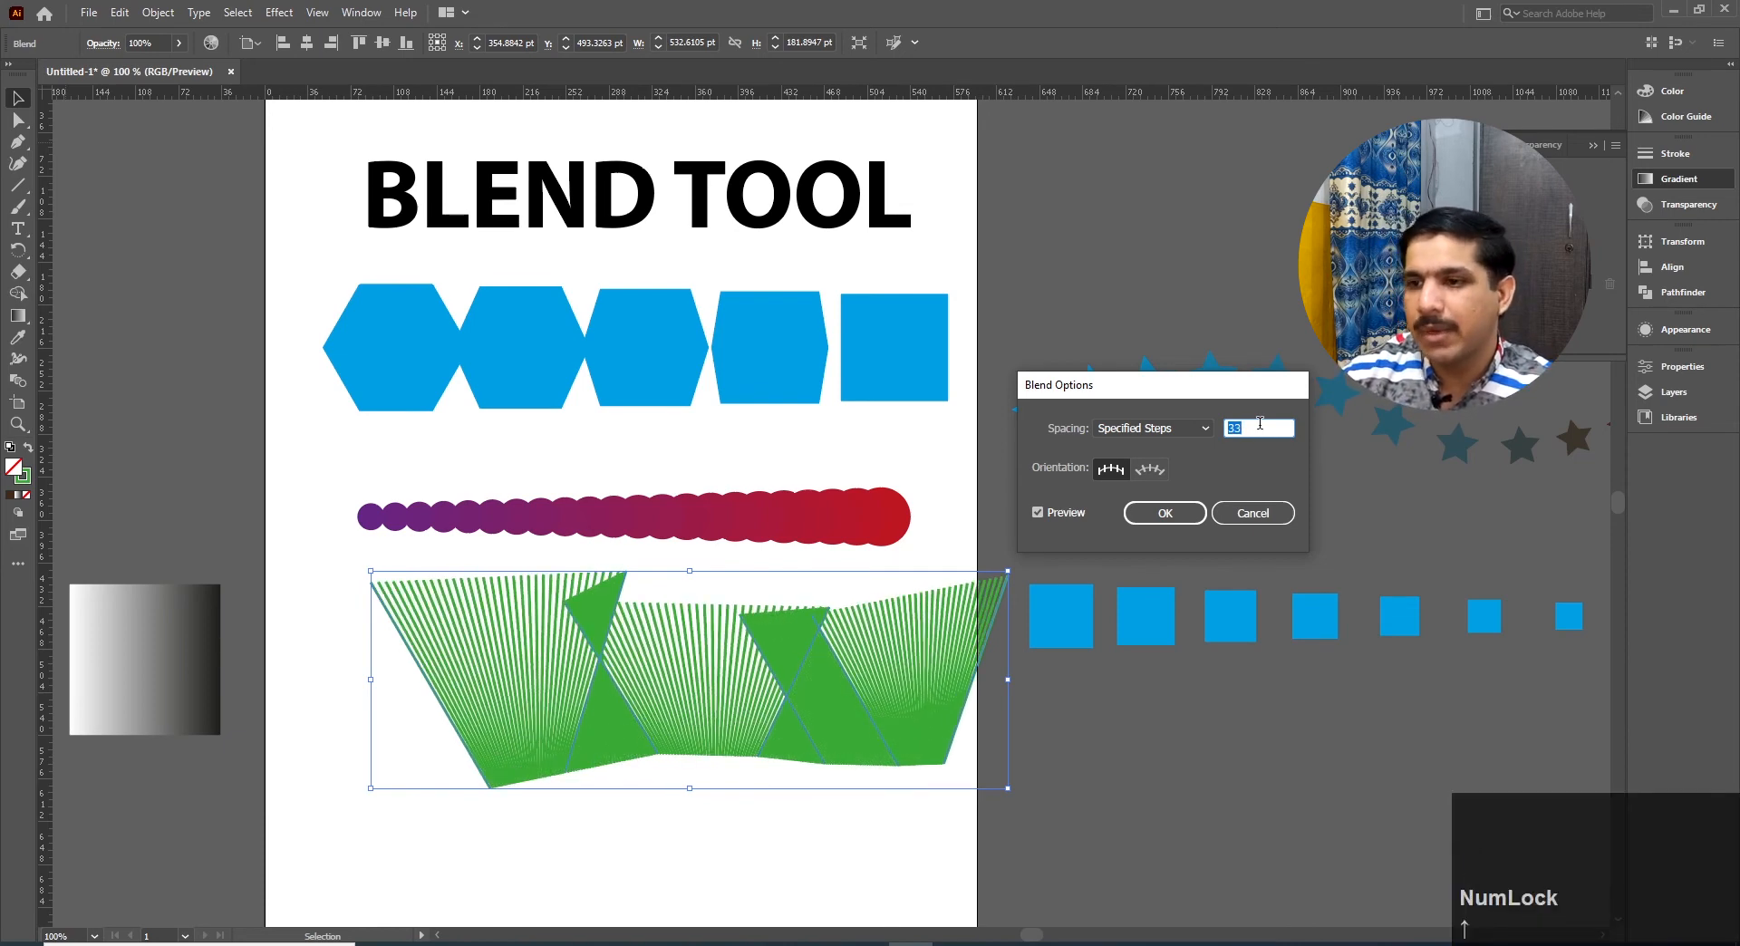
key("Down")
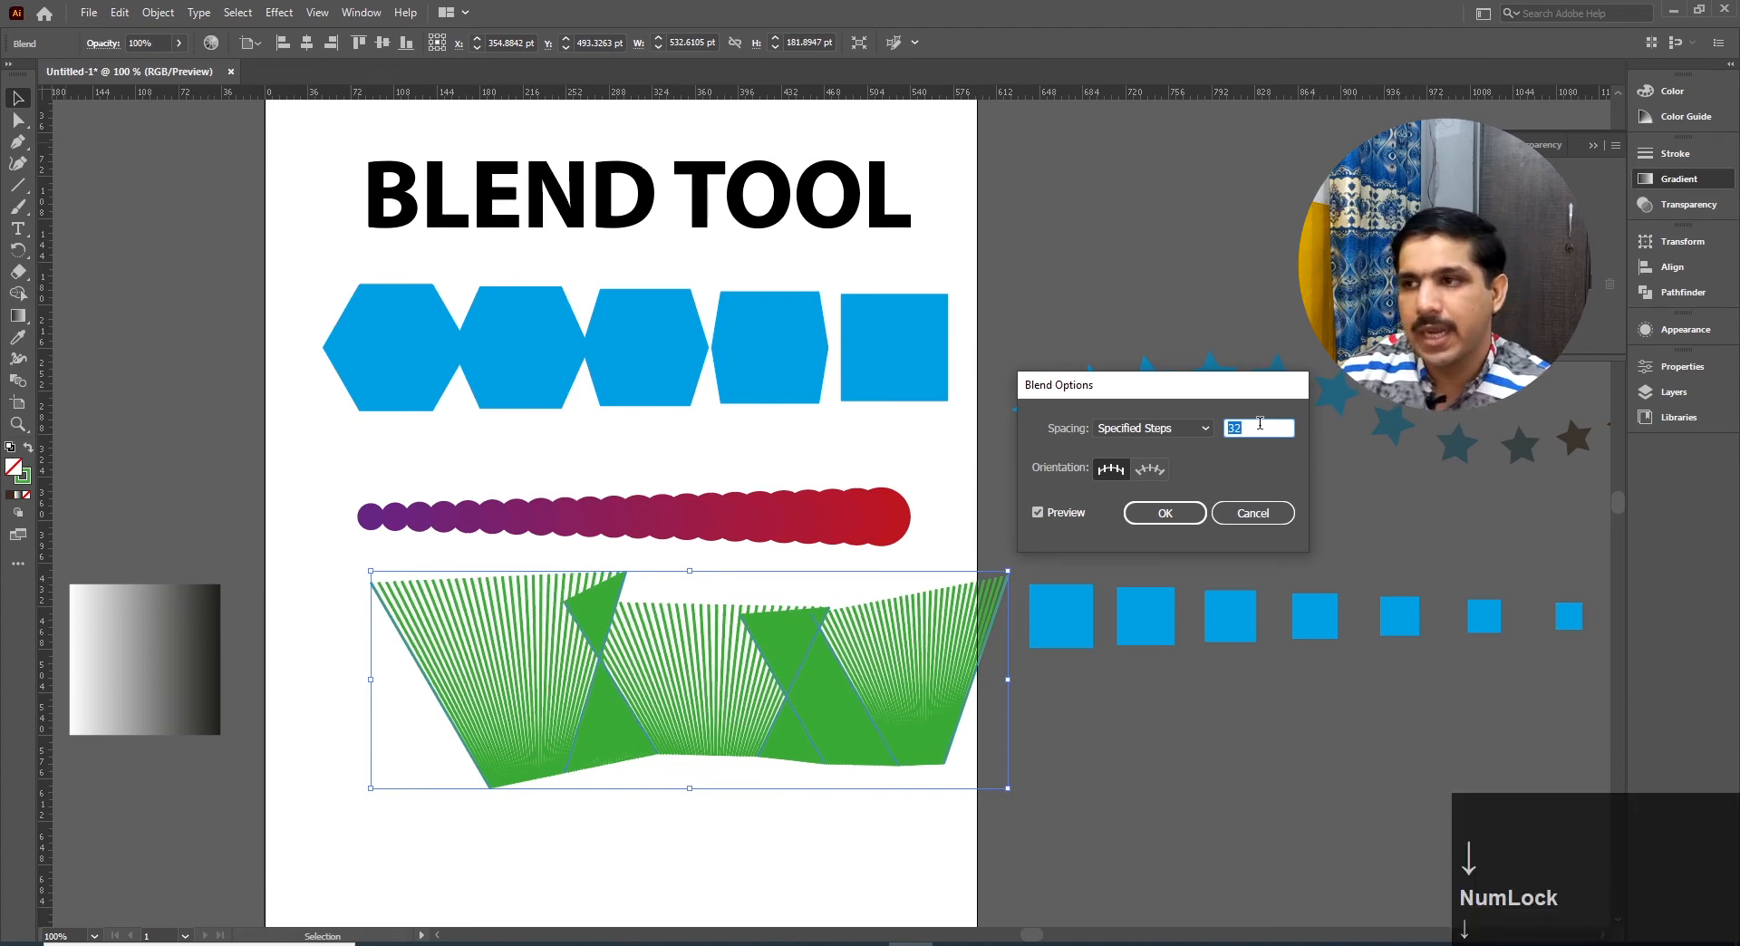
key("Up")
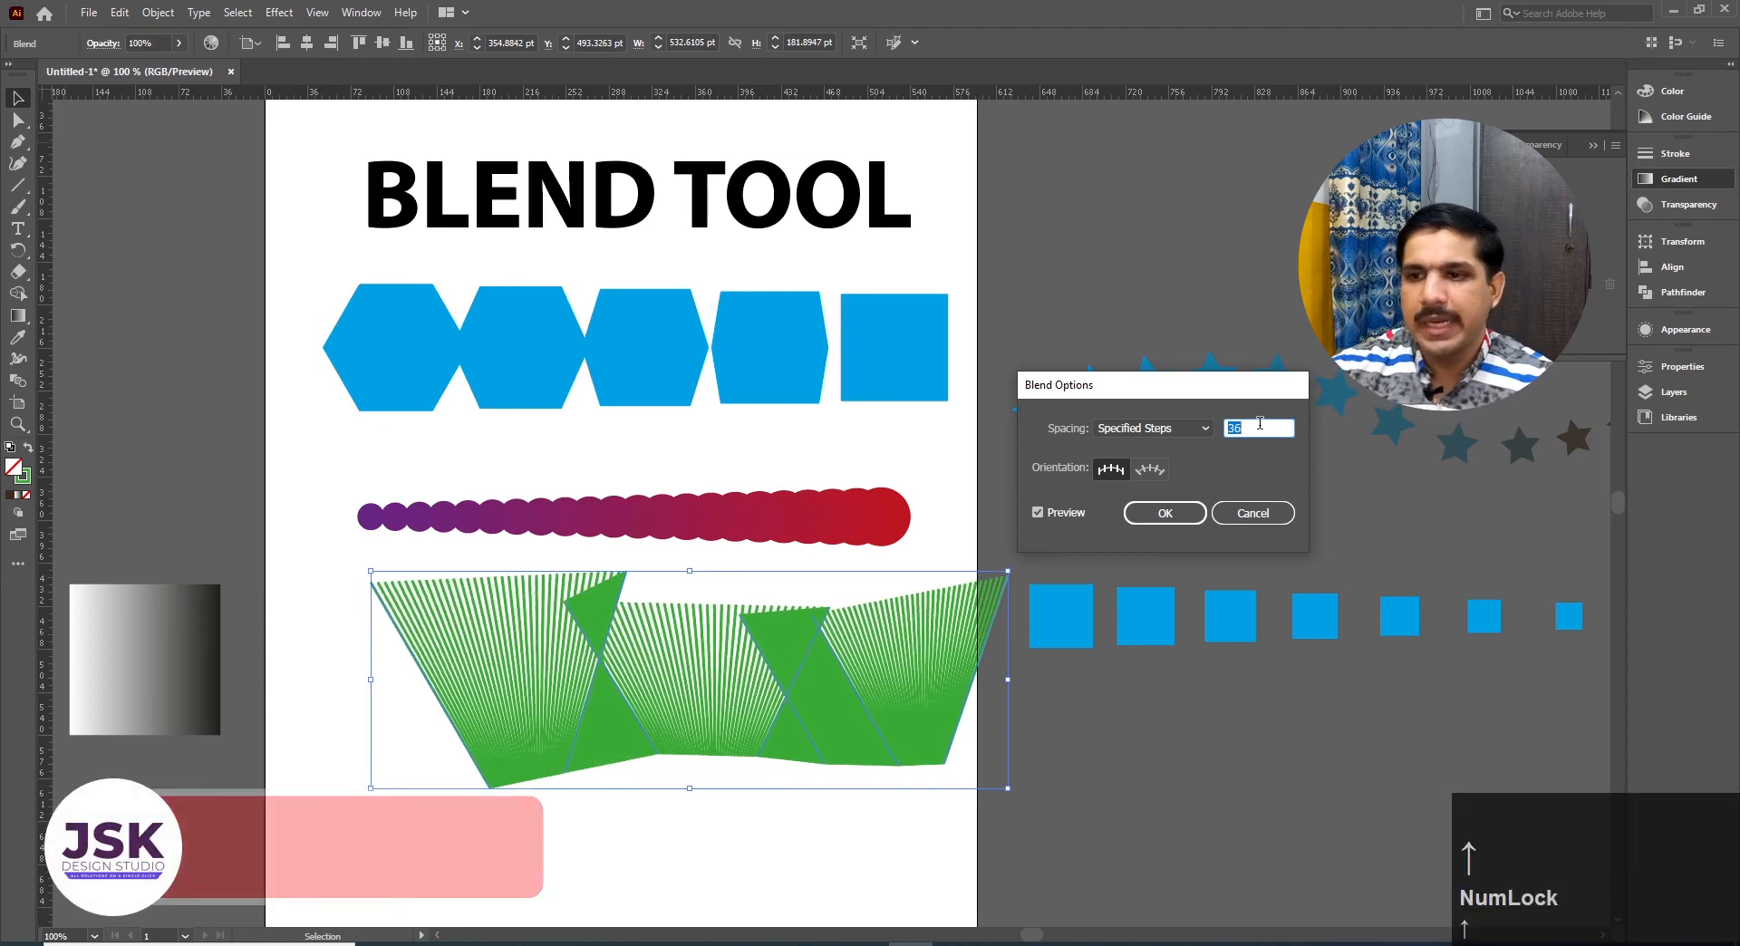
key("Return")
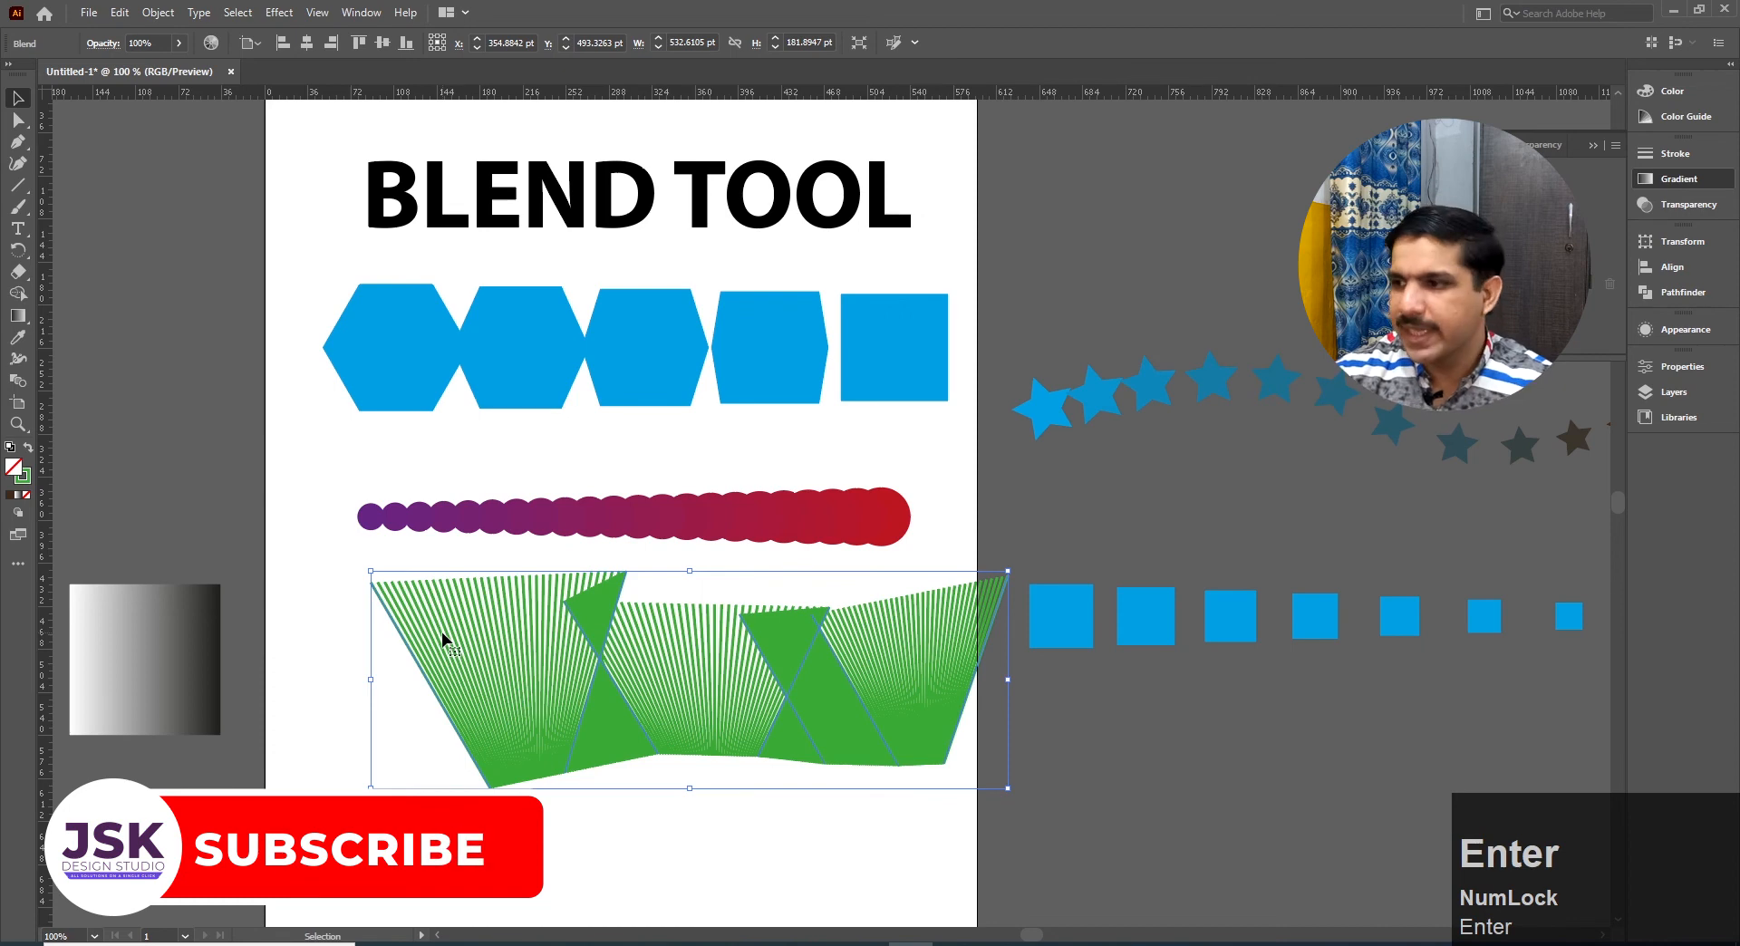
left_click(157, 12)
mouse_move(312, 527)
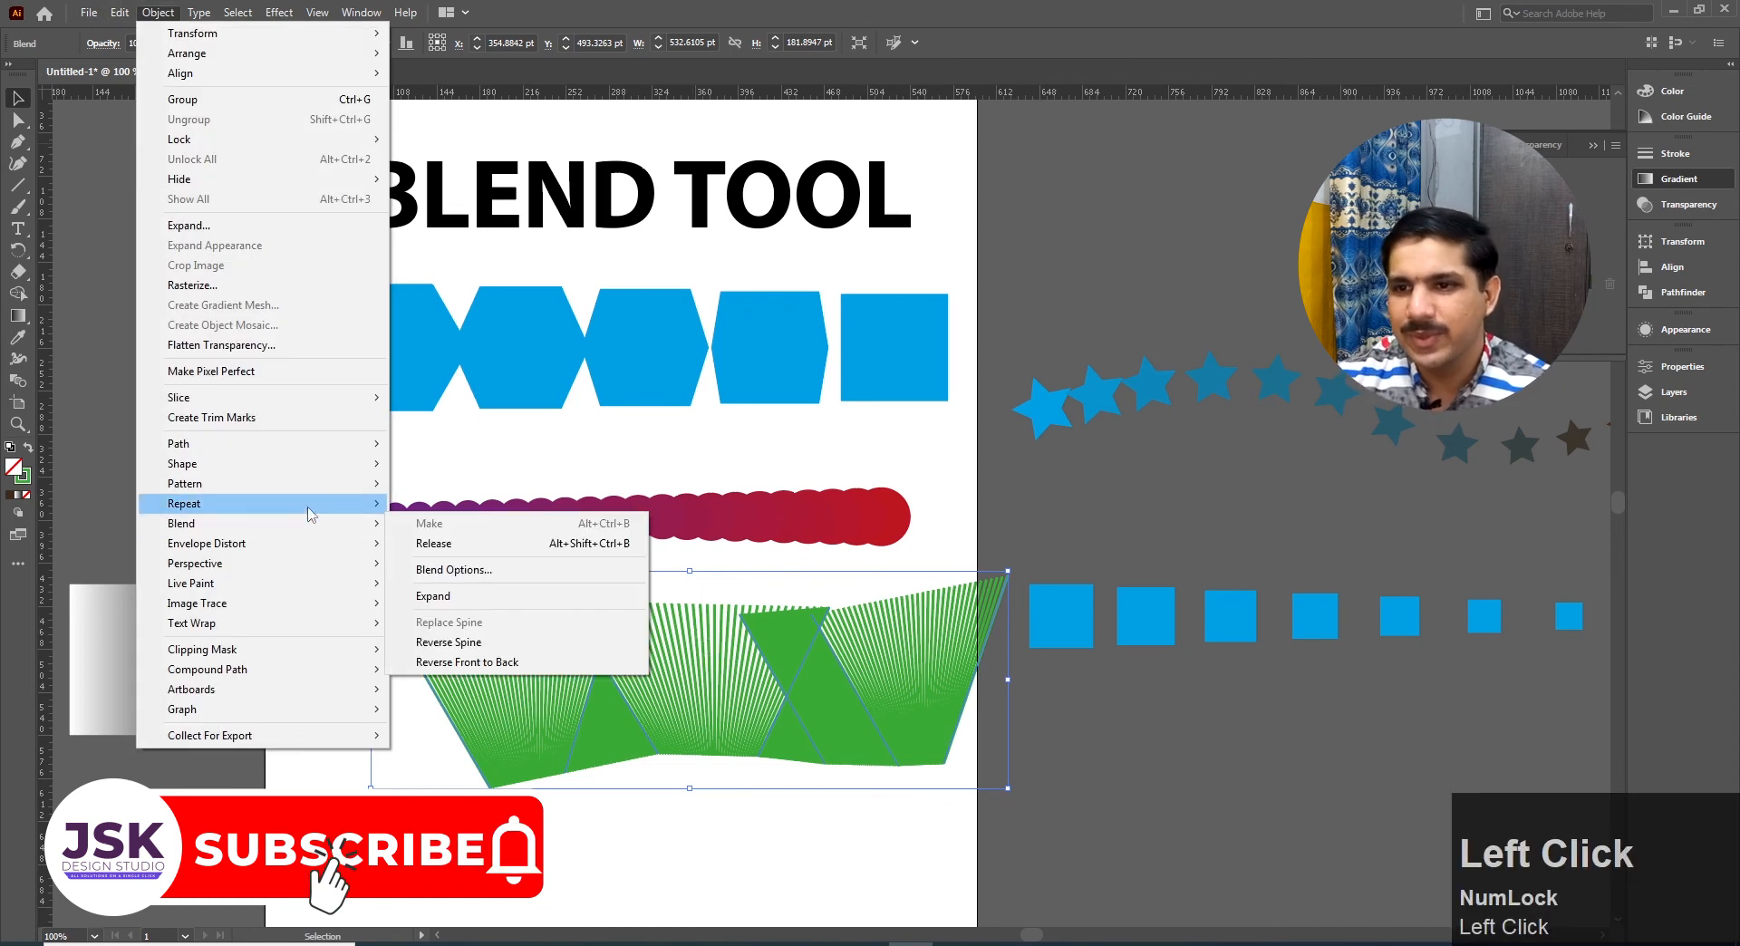
left_click(467, 569)
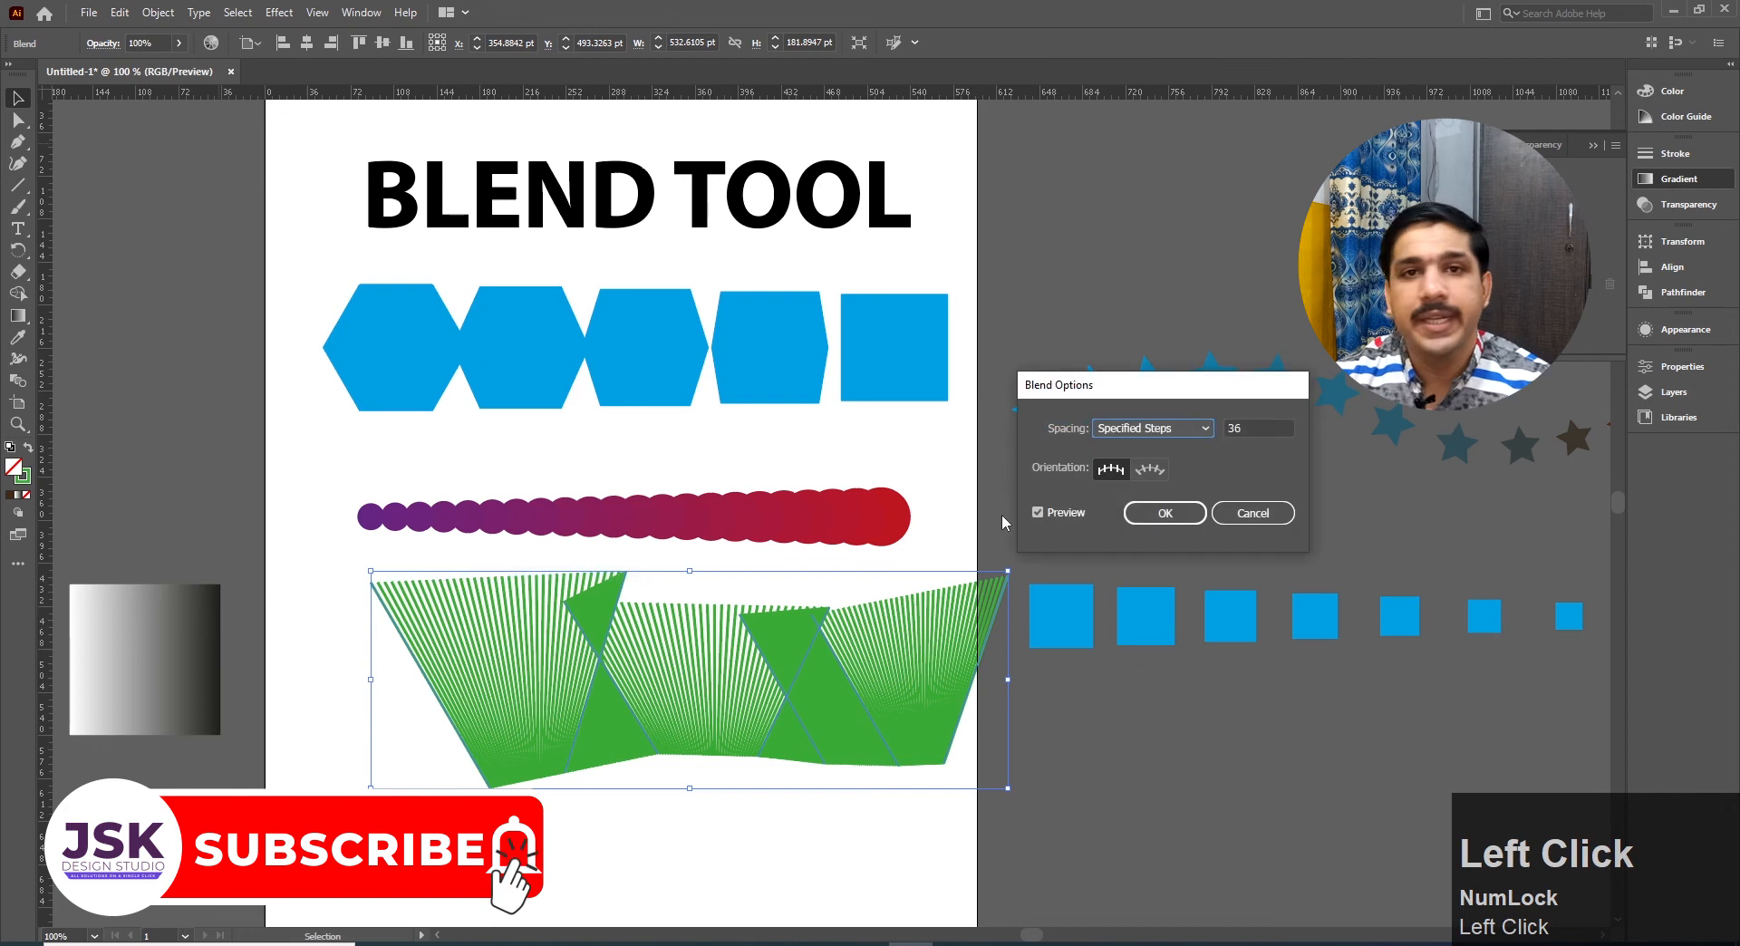
left_click(1253, 514)
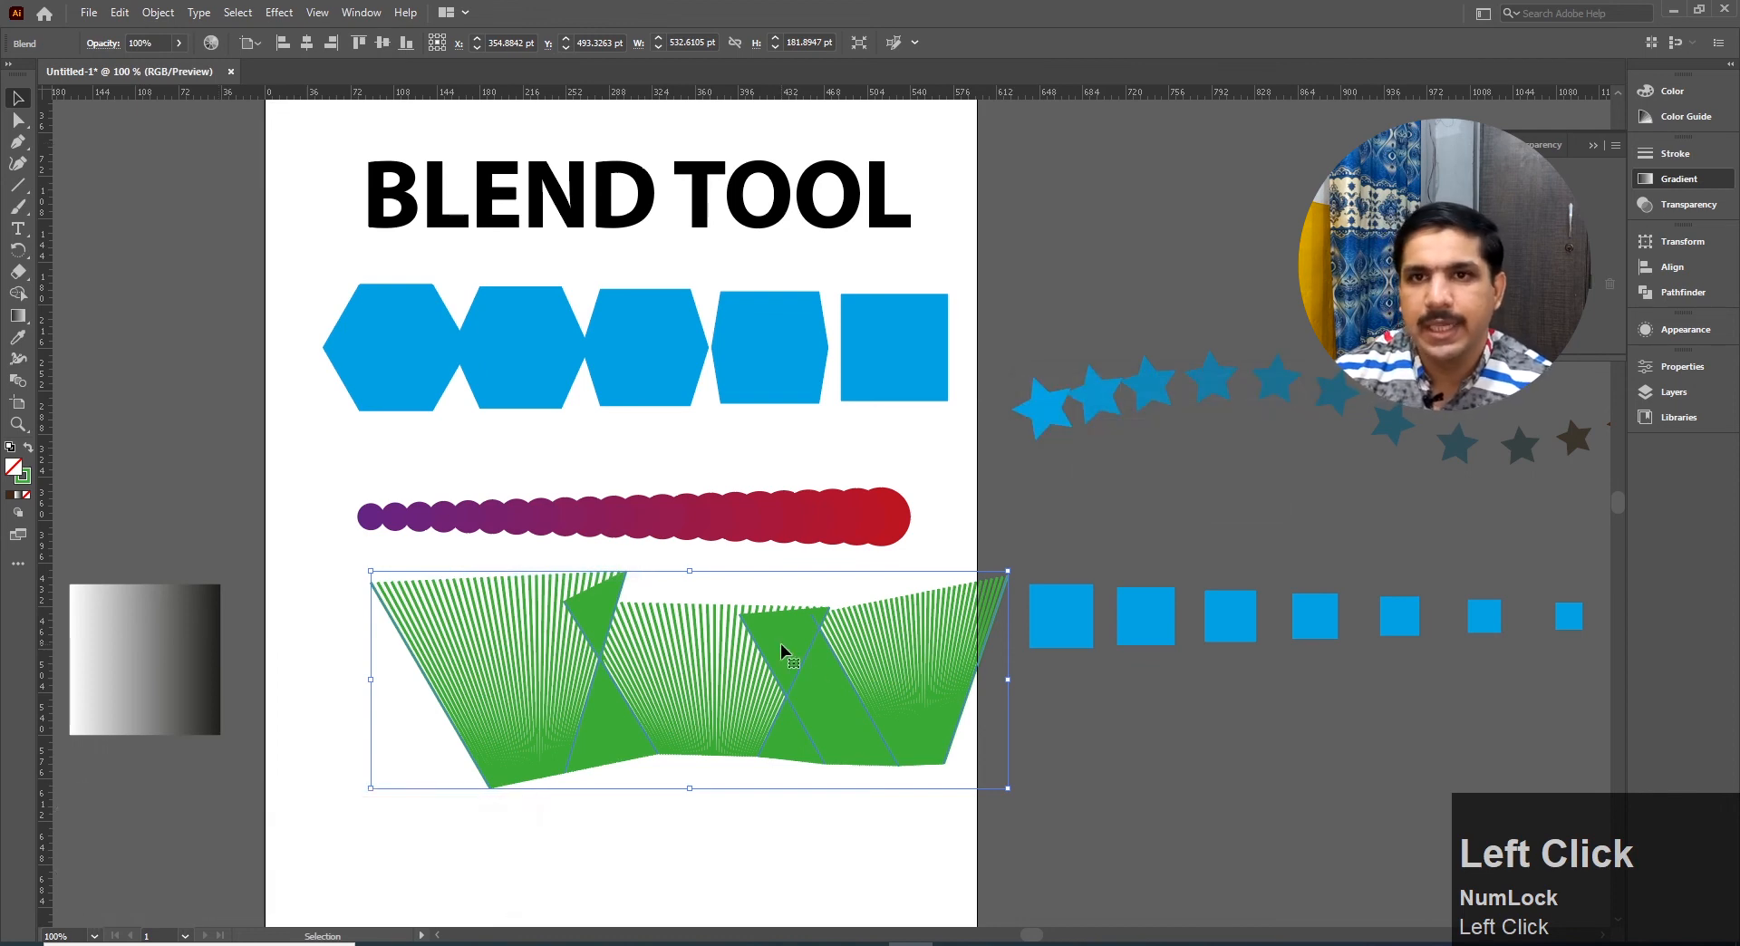
Reshape the line blend by spreading the upper ends of its third to seventh key lines apart, pulling one down to the lower edge
left_click(20, 120)
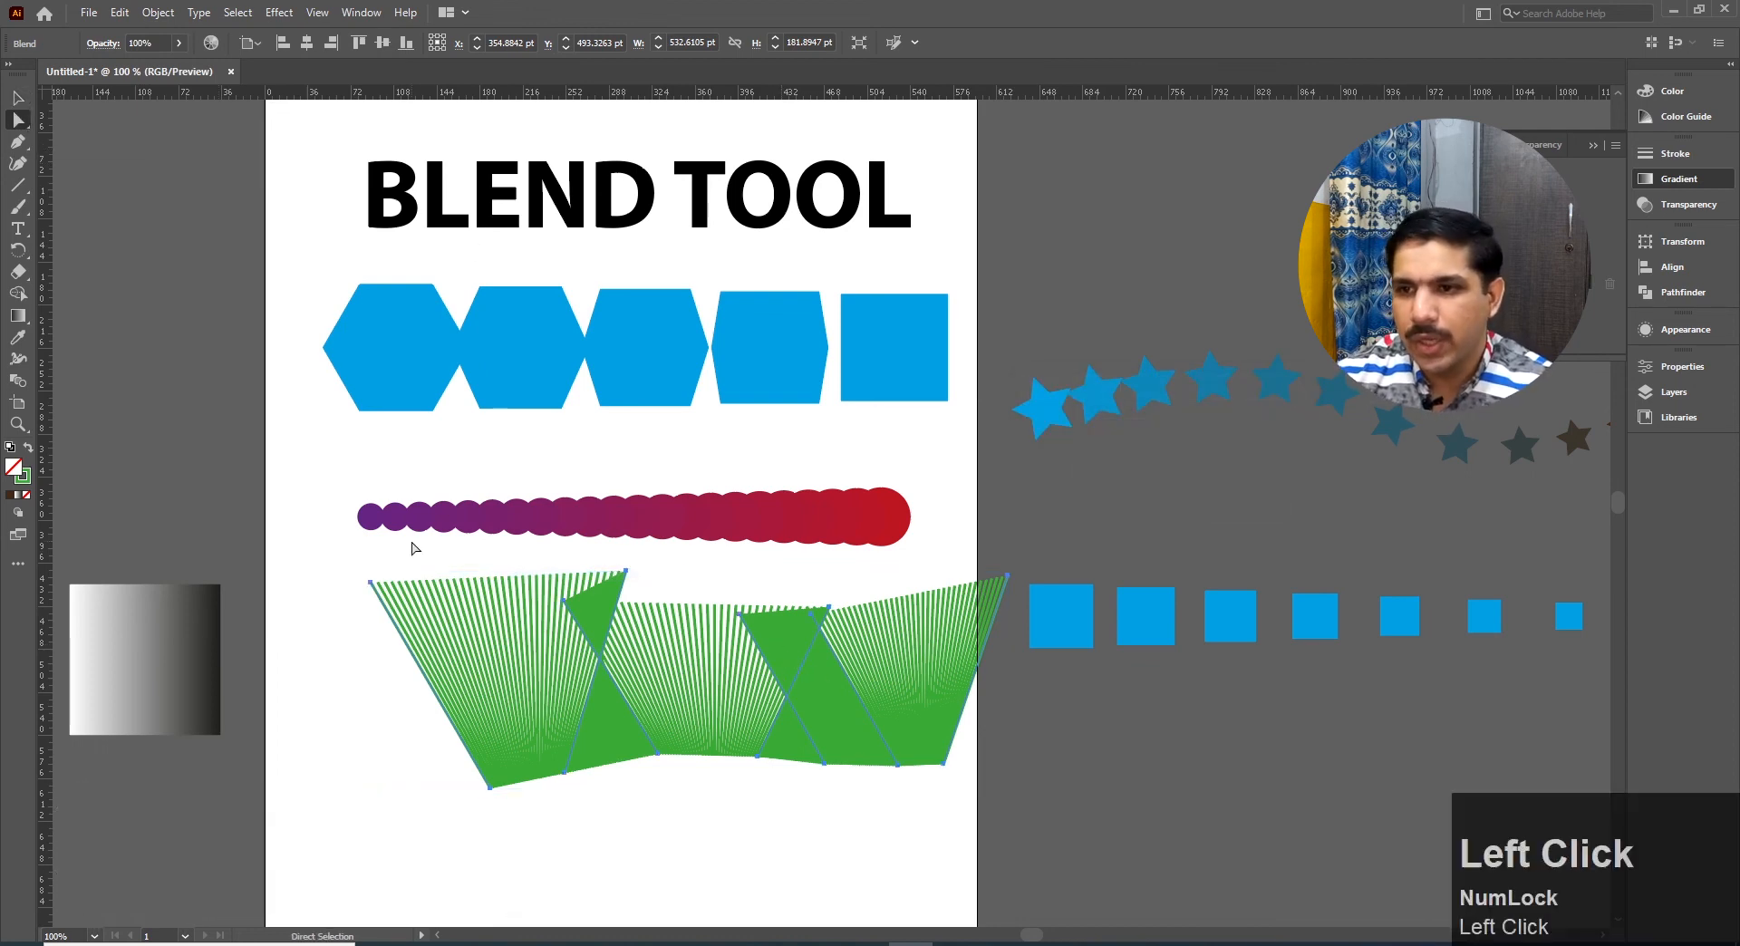
left_click(328, 714)
left_click_drag(568, 603, 441, 548)
left_click_drag(626, 571, 723, 561)
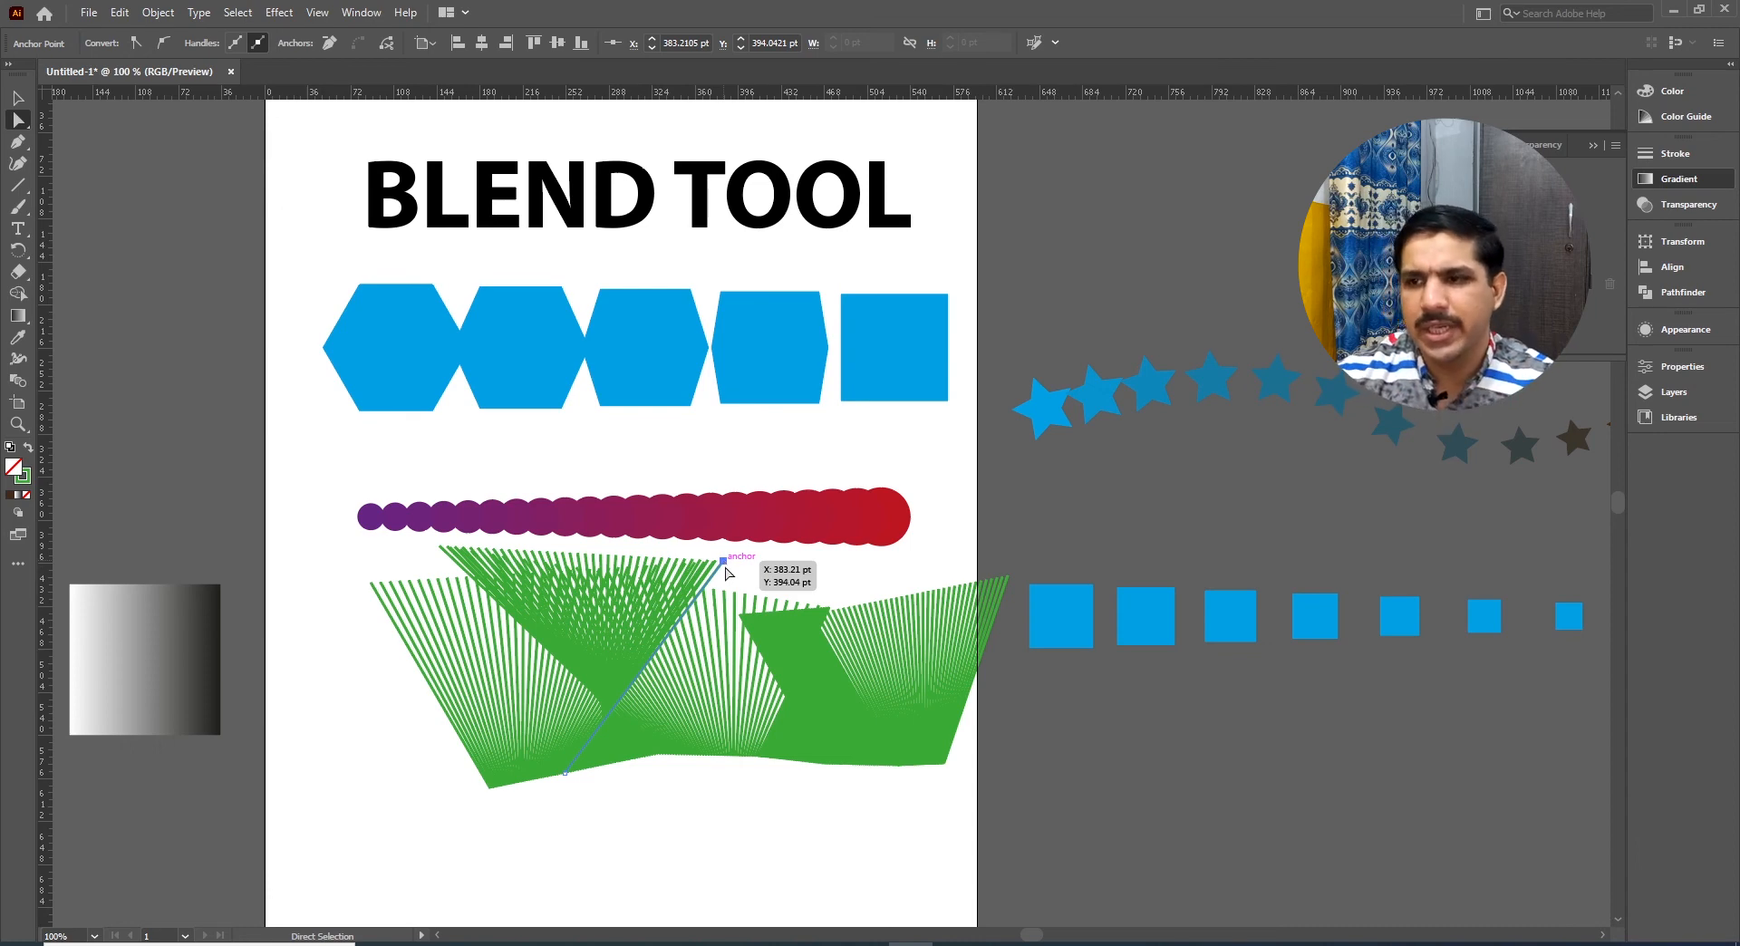
left_click_drag(830, 605, 872, 571)
left_click_drag(734, 614, 494, 791)
left_click_drag(1004, 575, 1137, 497)
left_click_drag(868, 578, 1004, 466)
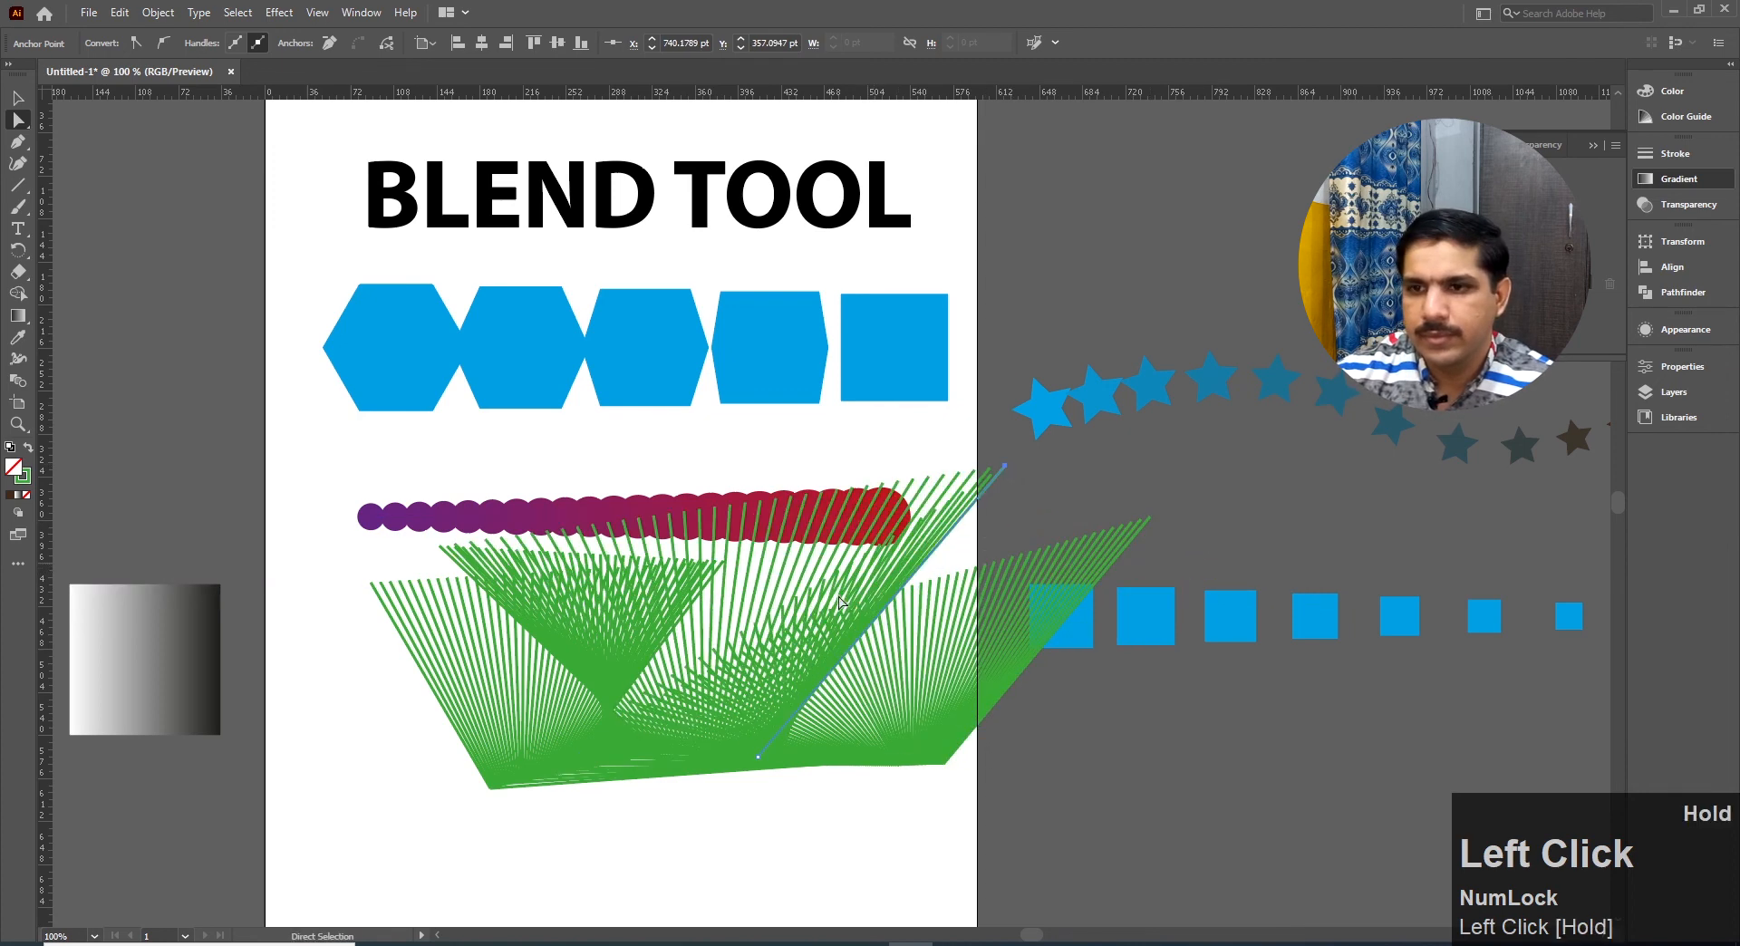
Fold the line blend further by moving one upper end onto the first line's top and pulling other line ends downward
left_click_drag(443, 550, 370, 585)
left_click_drag(717, 560, 807, 855)
left_click_drag(595, 766, 579, 865)
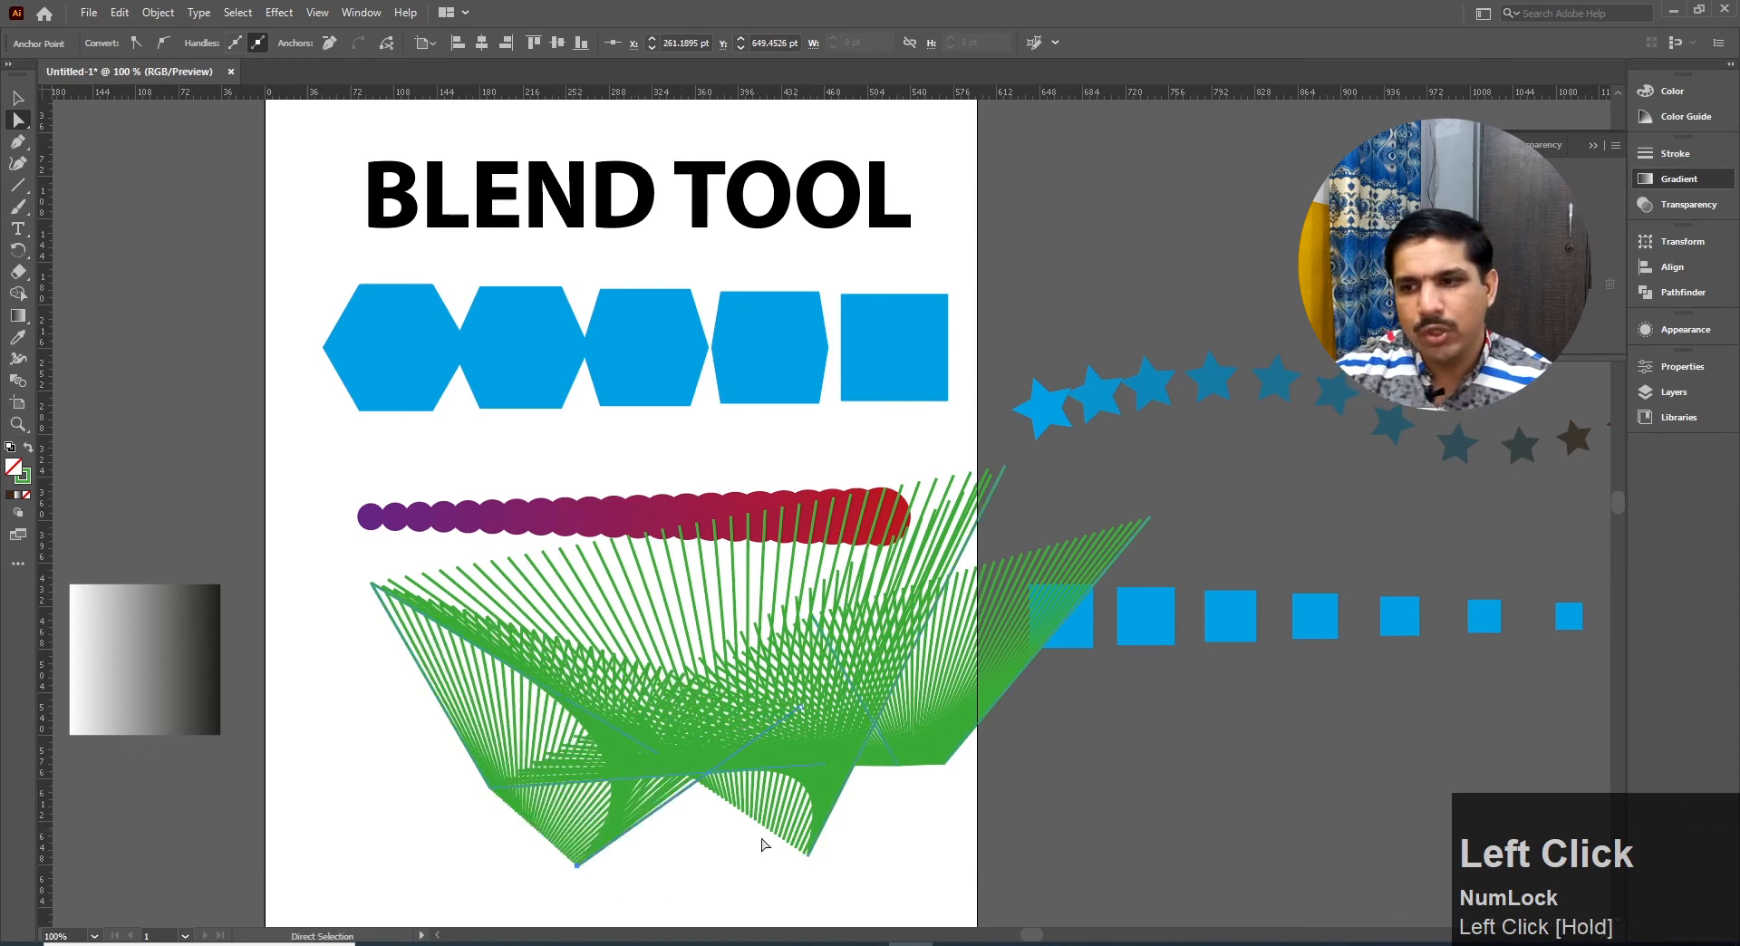
left_click(835, 772)
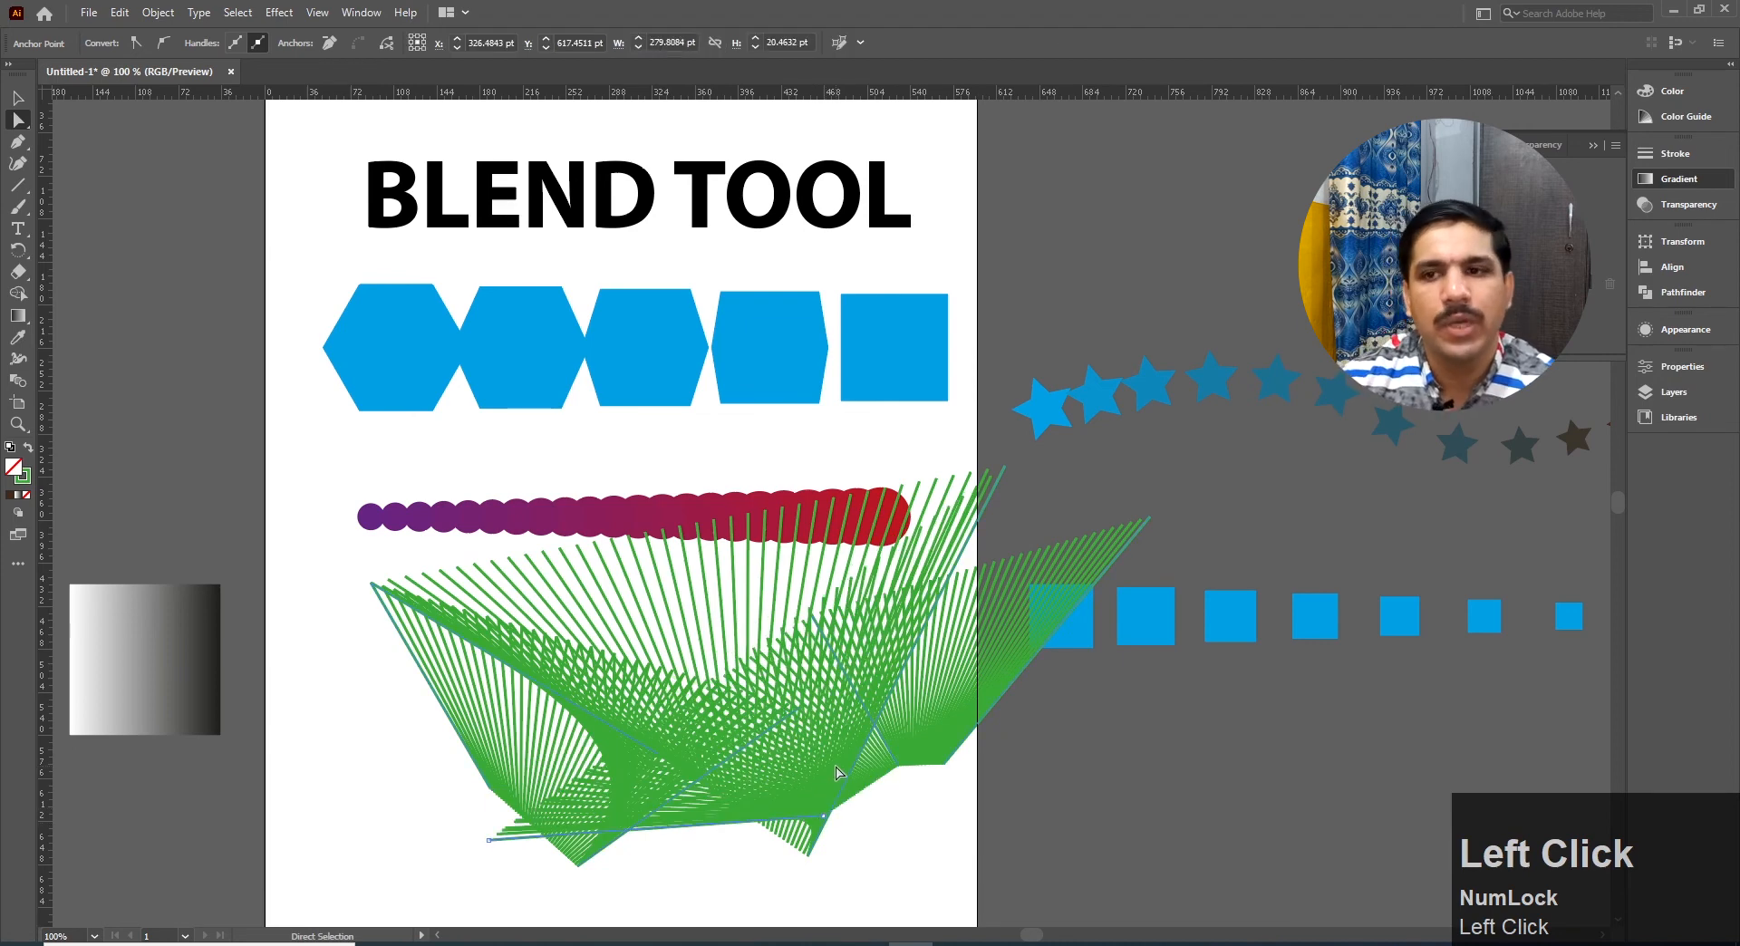
Move the purple-to-red circle blend off the artboard, beside the title
left_click(18, 97)
left_click(393, 601)
left_click(445, 519)
left_click_drag(444, 519, 1050, 201)
Centre the green line blend horizontally on the artboard and scale it to the artboard's width, about 595 by 306 pt
left_click_drag(813, 709, 681, 706)
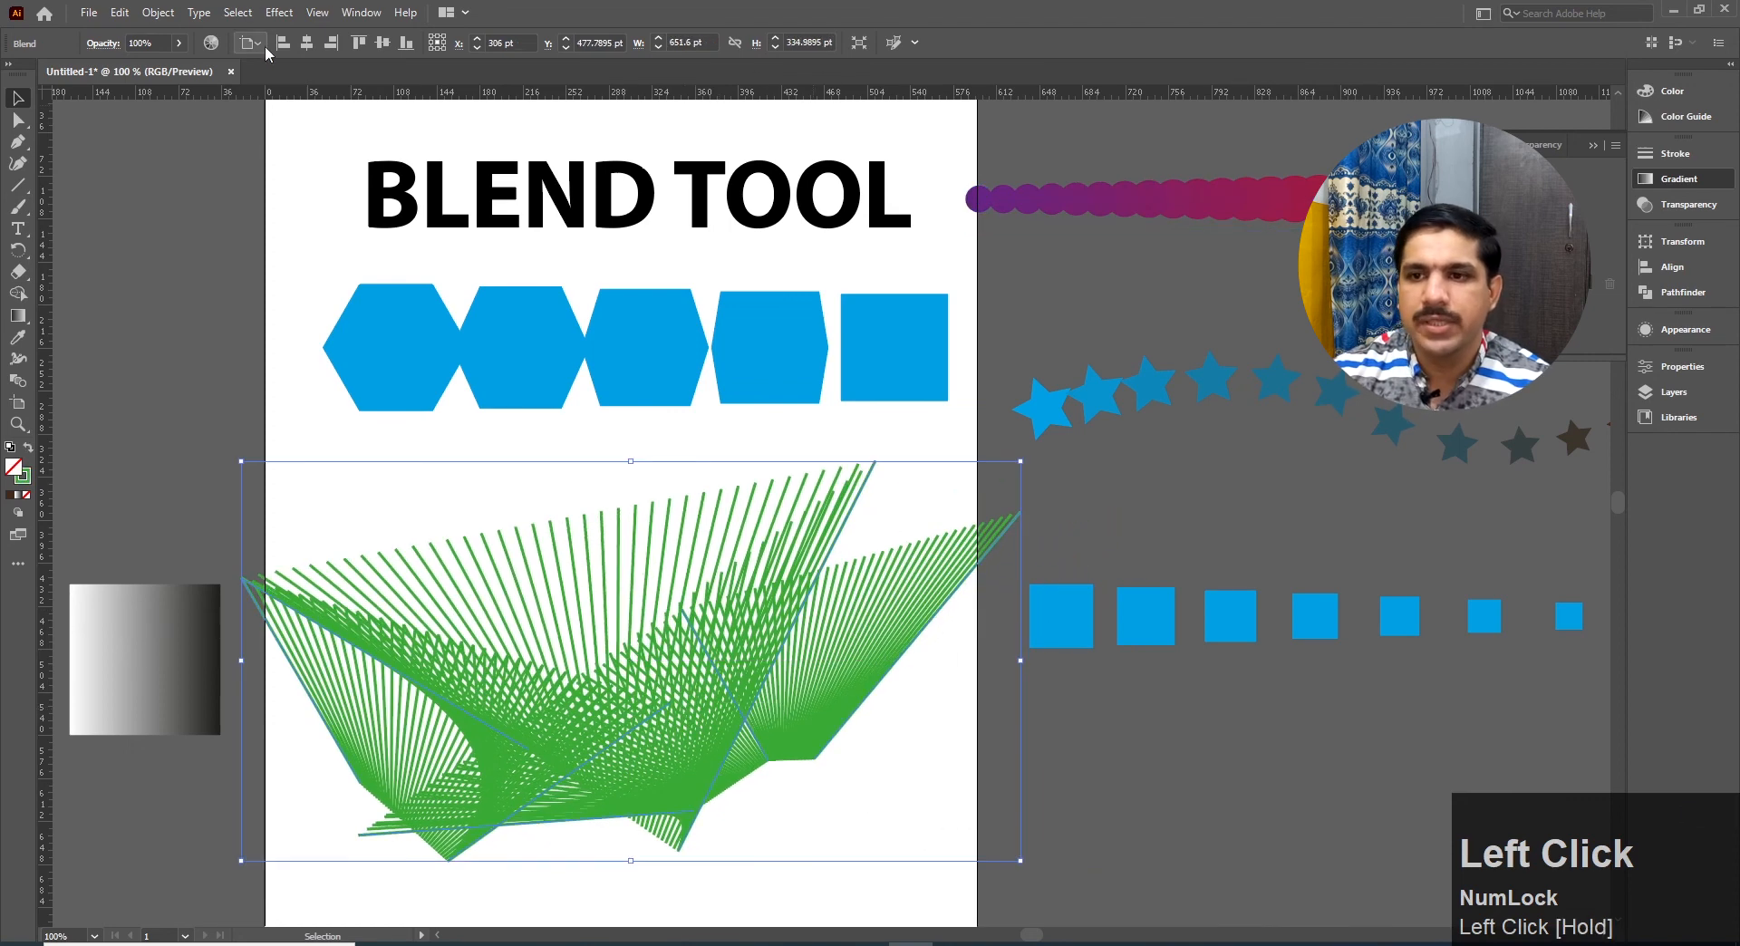
left_click(306, 43)
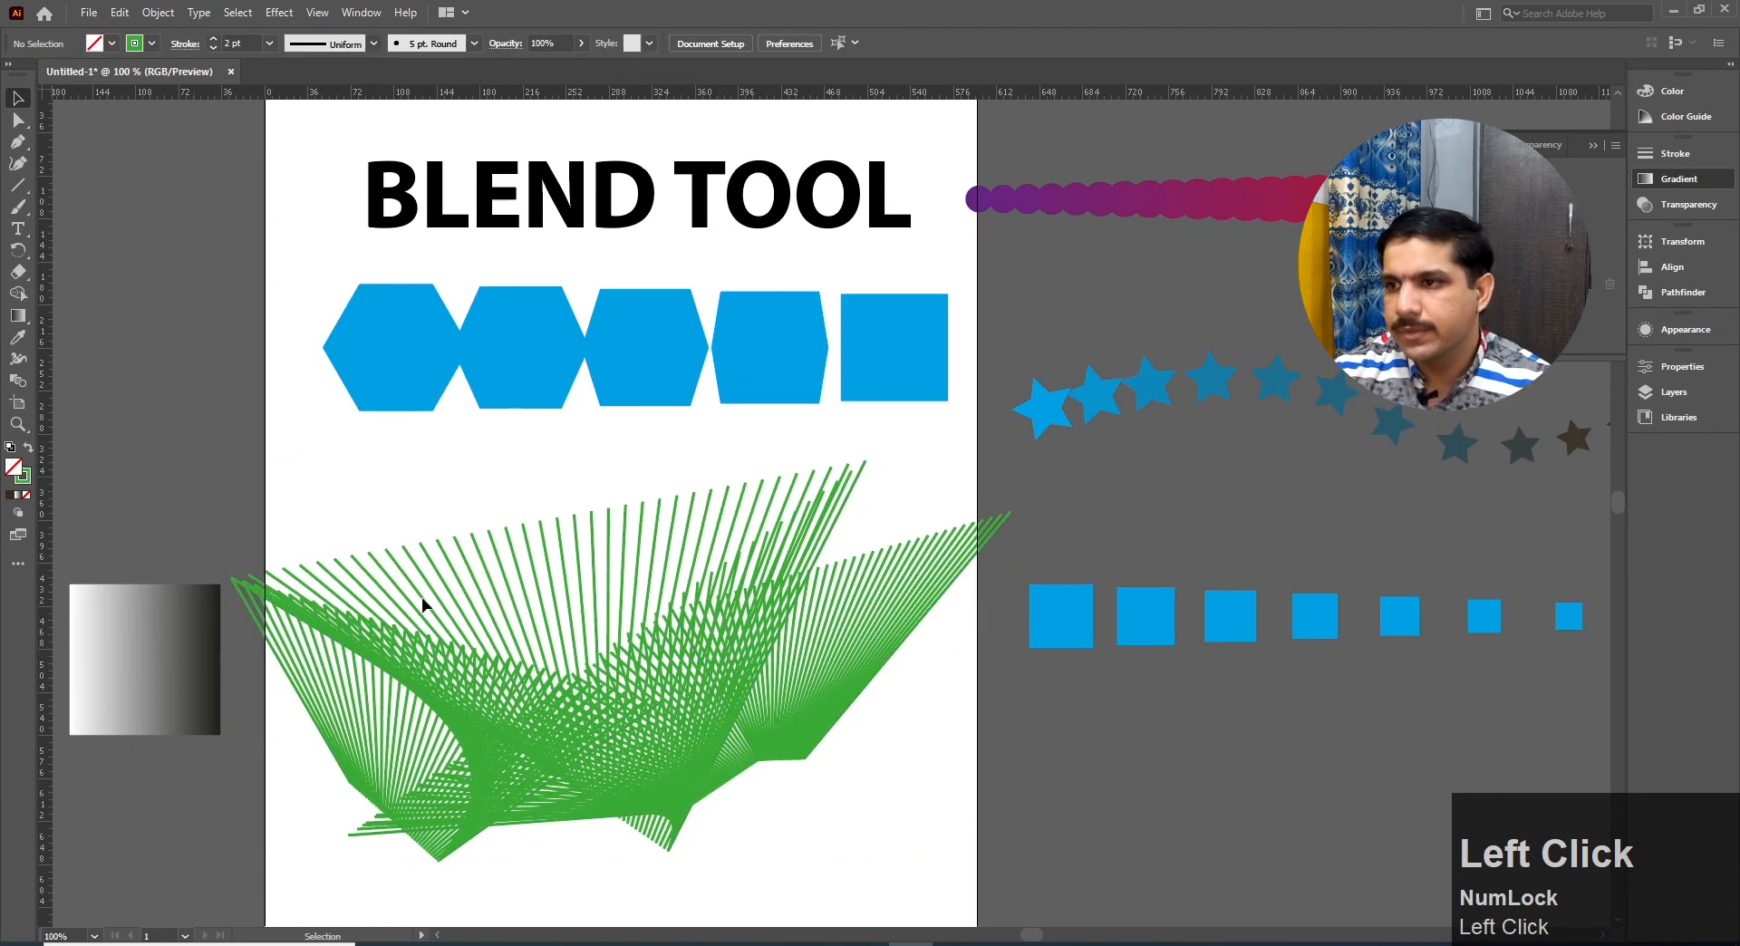
left_click_drag(1010, 461, 977, 464)
key("v")
left_click(524, 573)
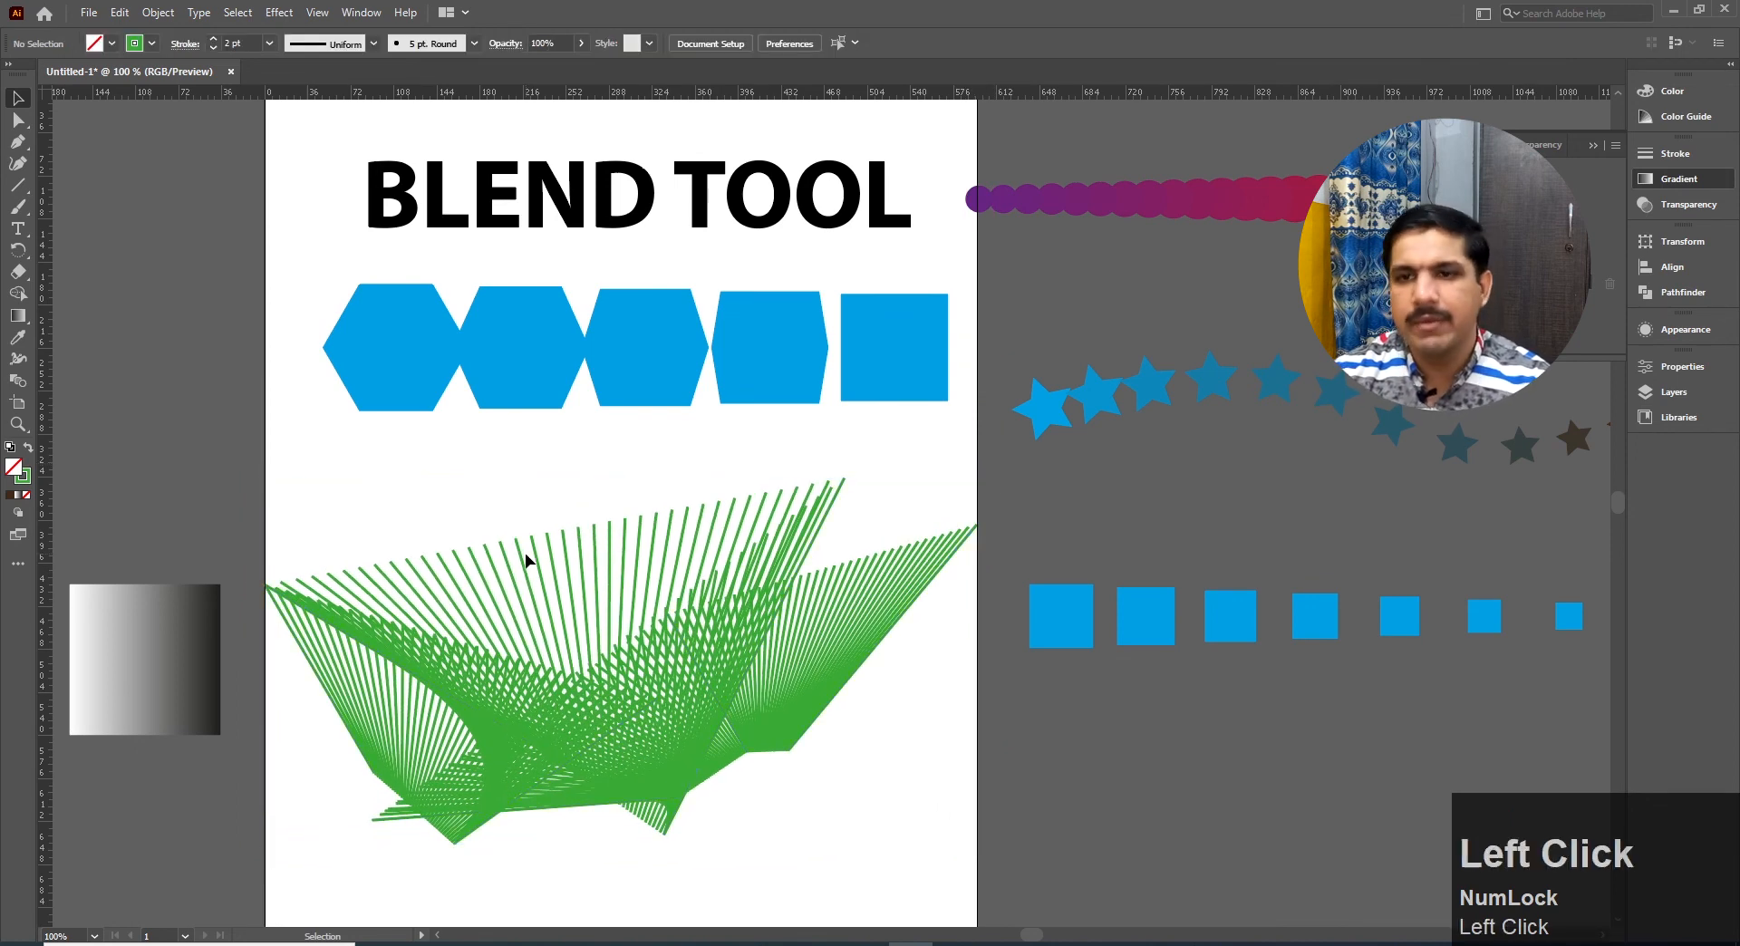
Draw a rectangle about 597 by 323 pt over the line blend and copy the hexagons' blue fill onto it with the Eyedropper
key("m")
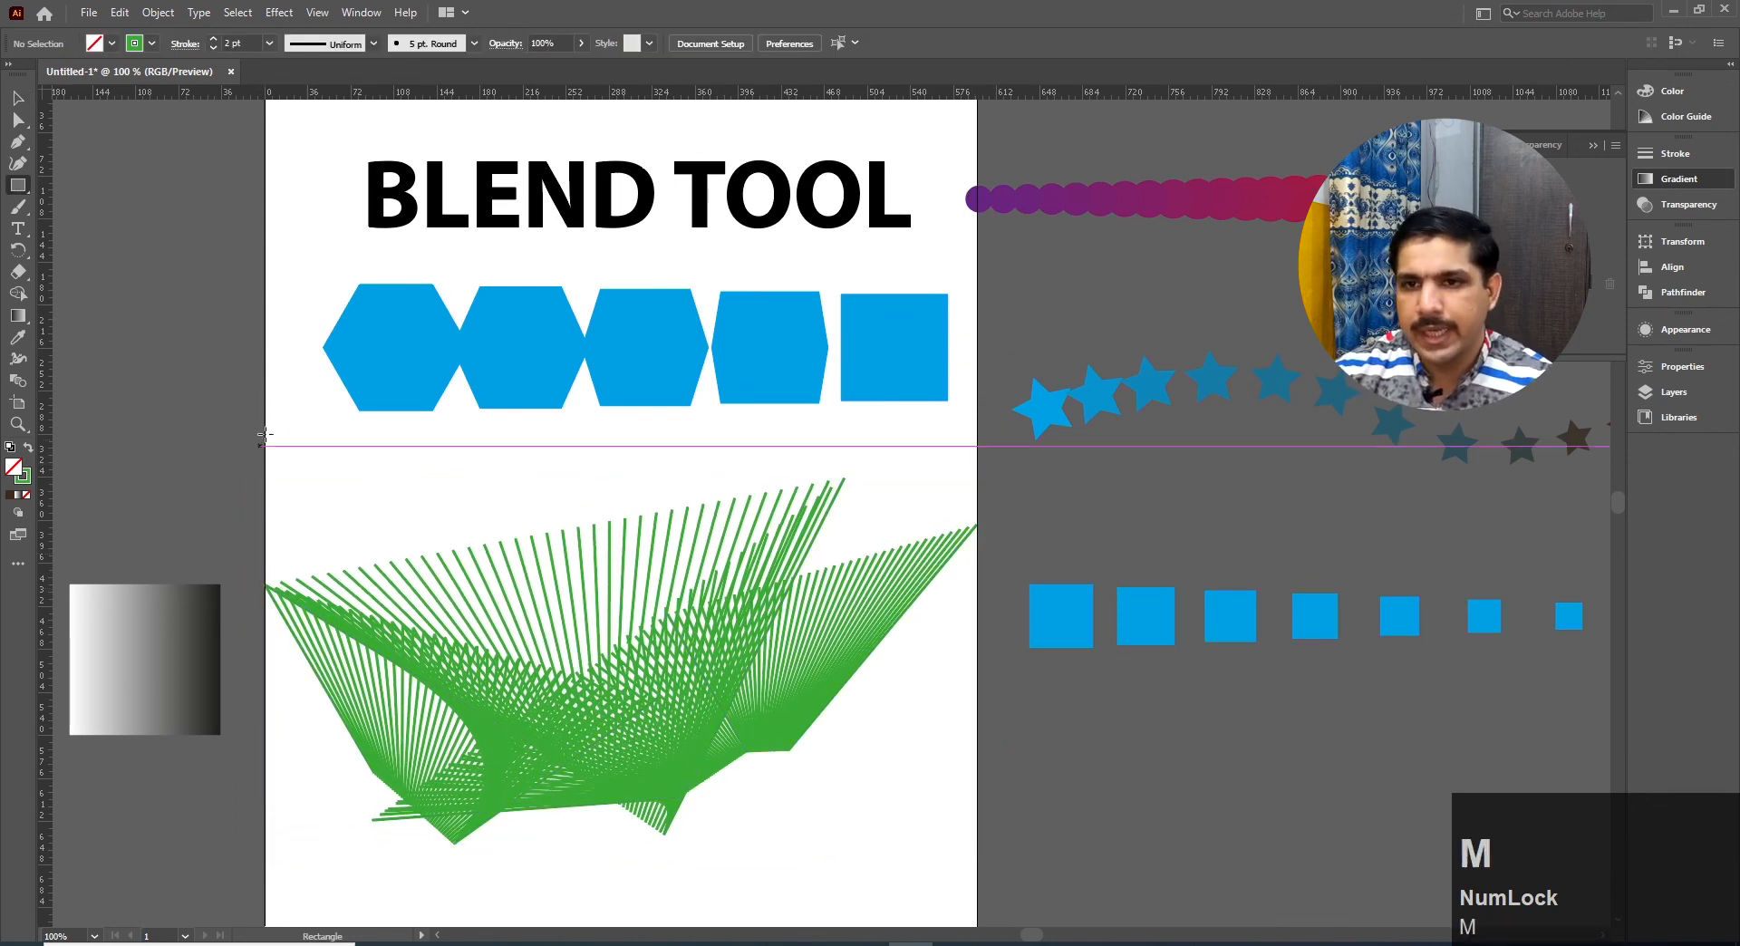
left_click_drag(17, 185, 90, 189)
left_click_drag(262, 455, 979, 783)
left_click(17, 96)
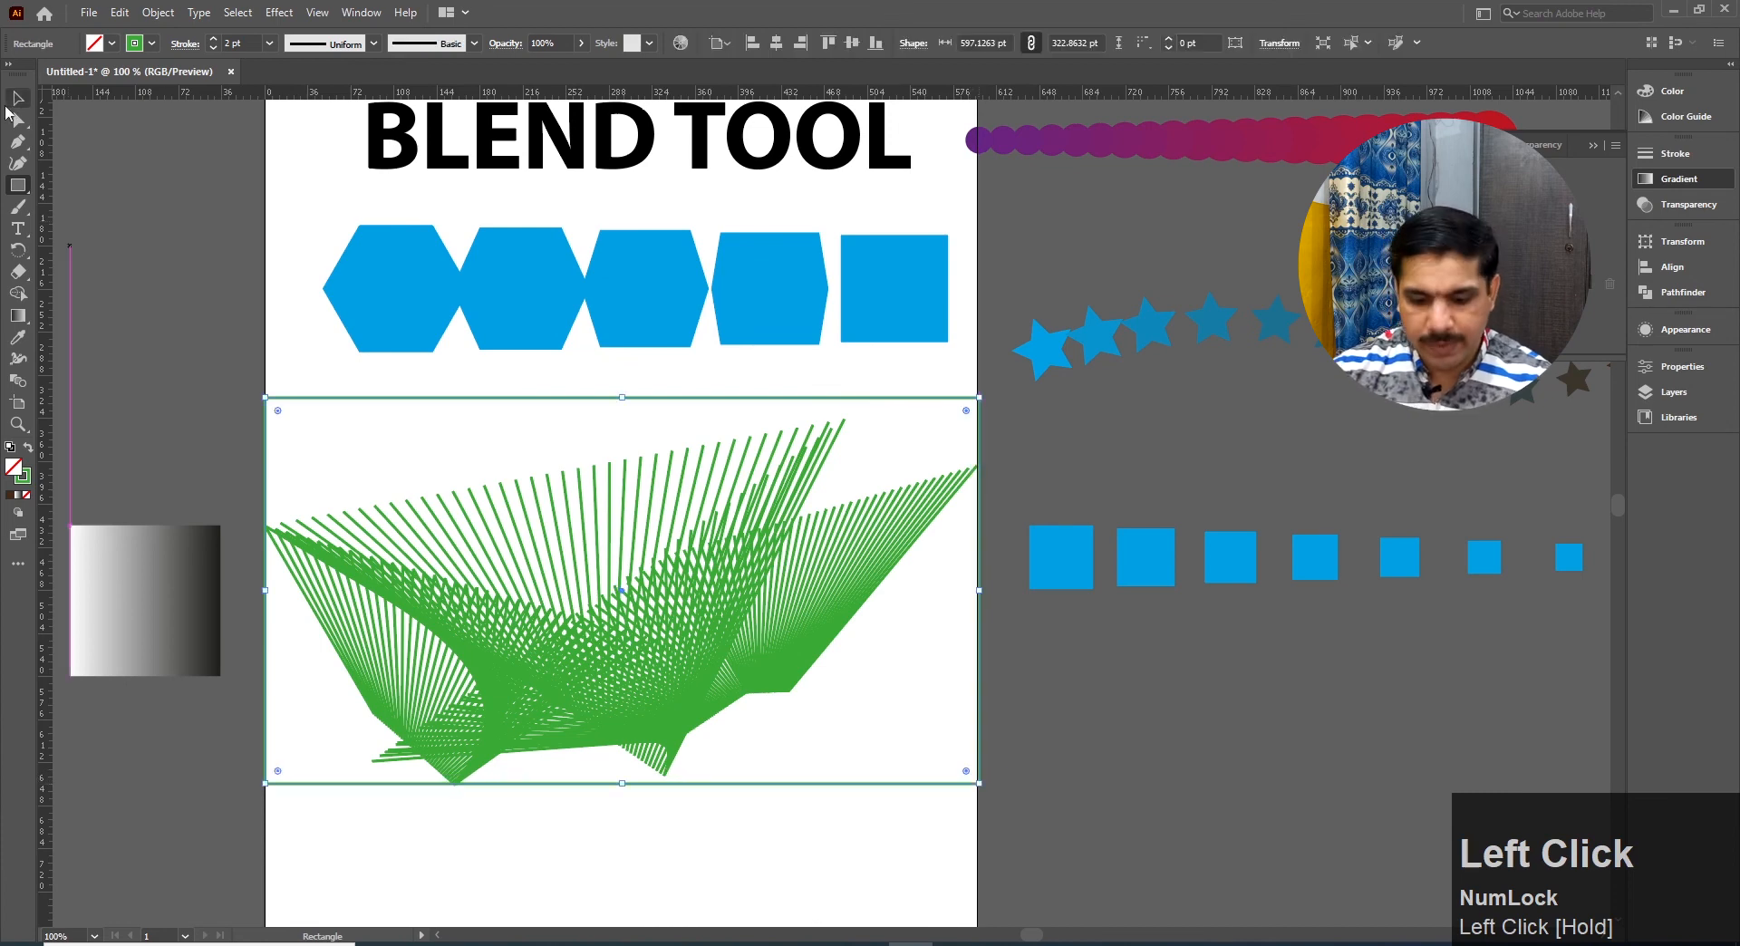
left_click(17, 337)
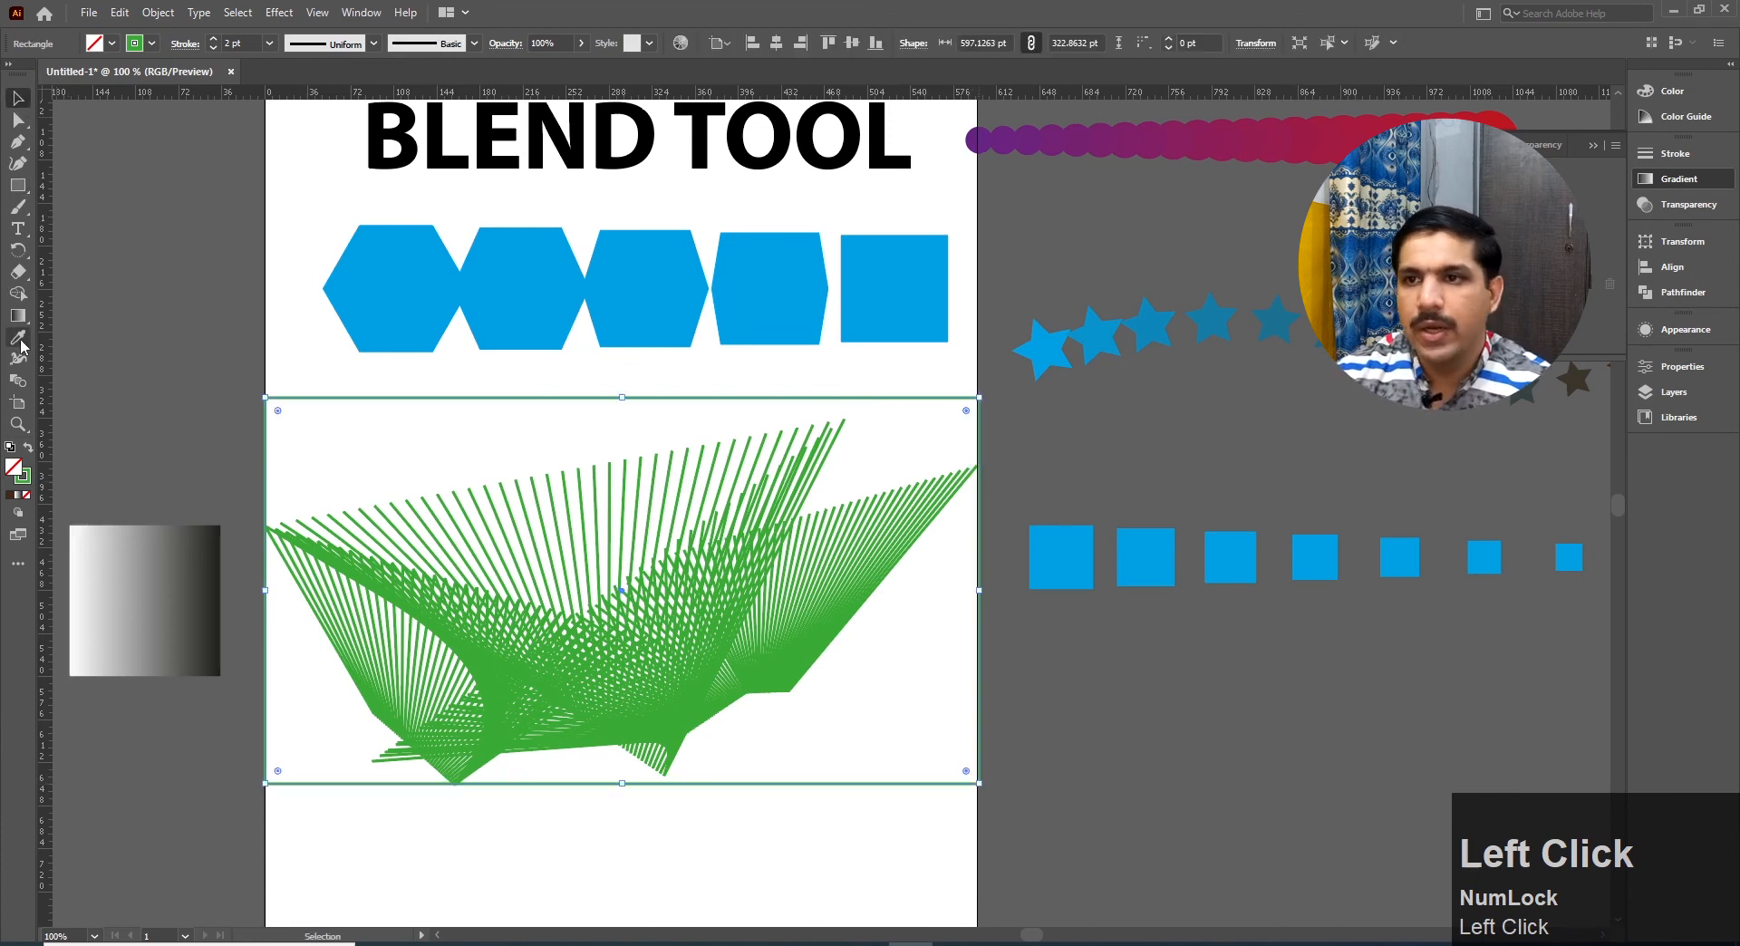
left_click(526, 268)
left_click(22, 106)
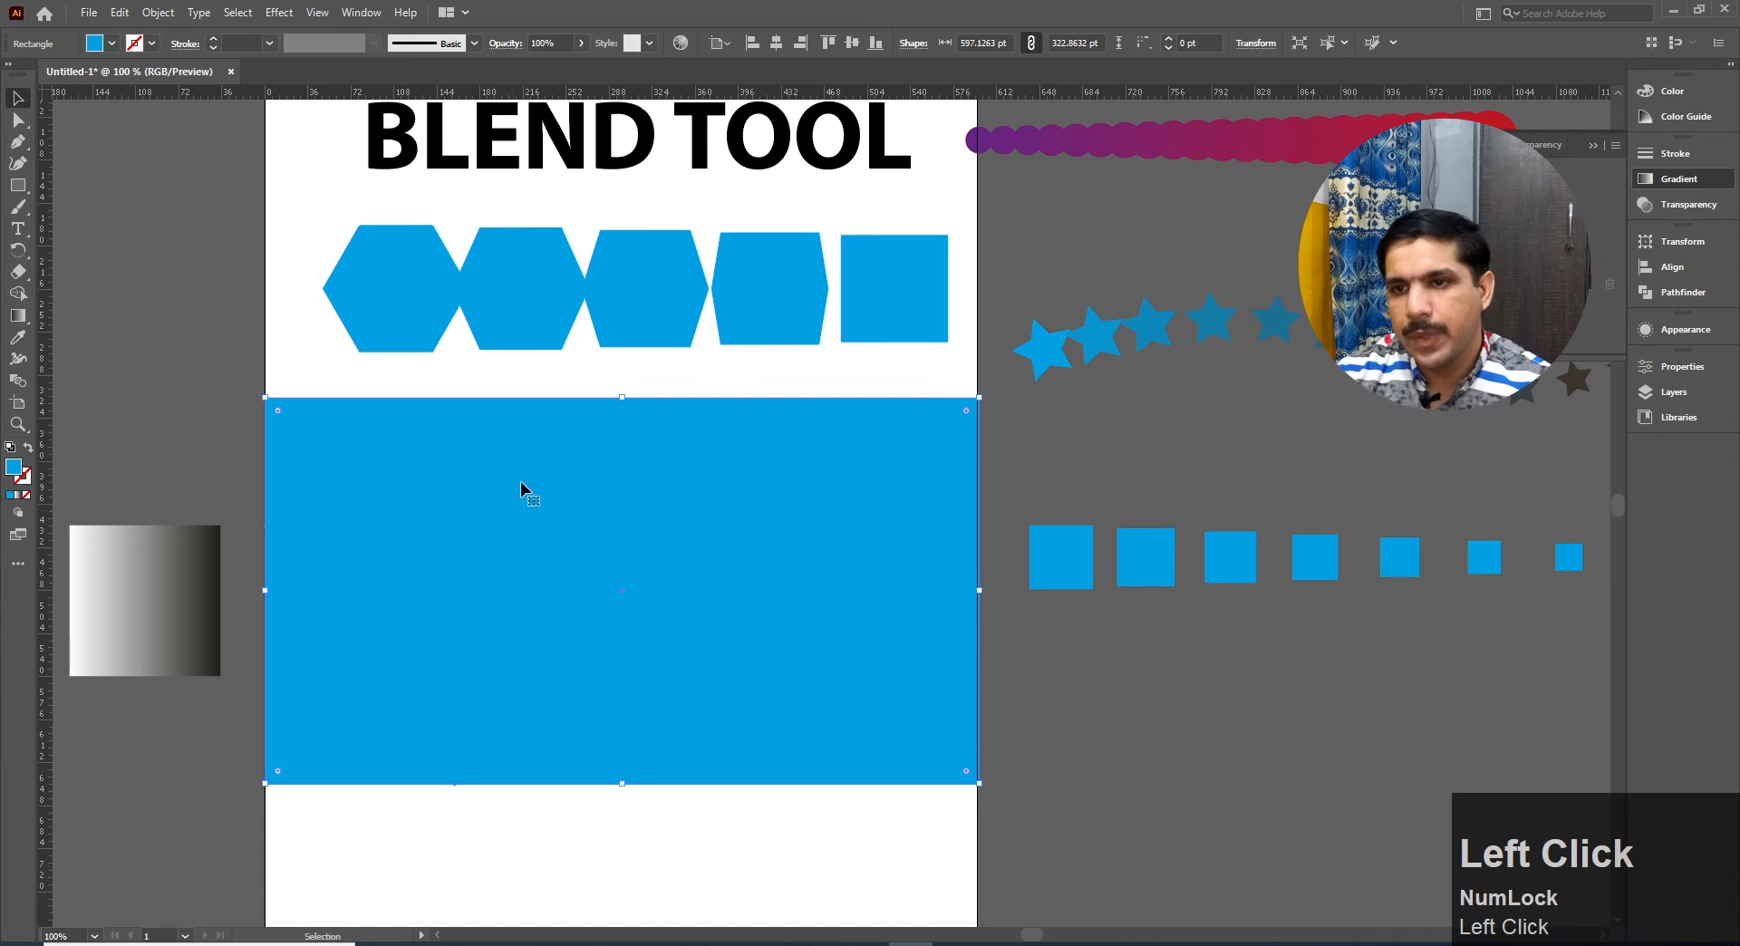
Send the blue rectangle to the back, behind the green line blend
right_click(402, 437)
left_click(471, 760)
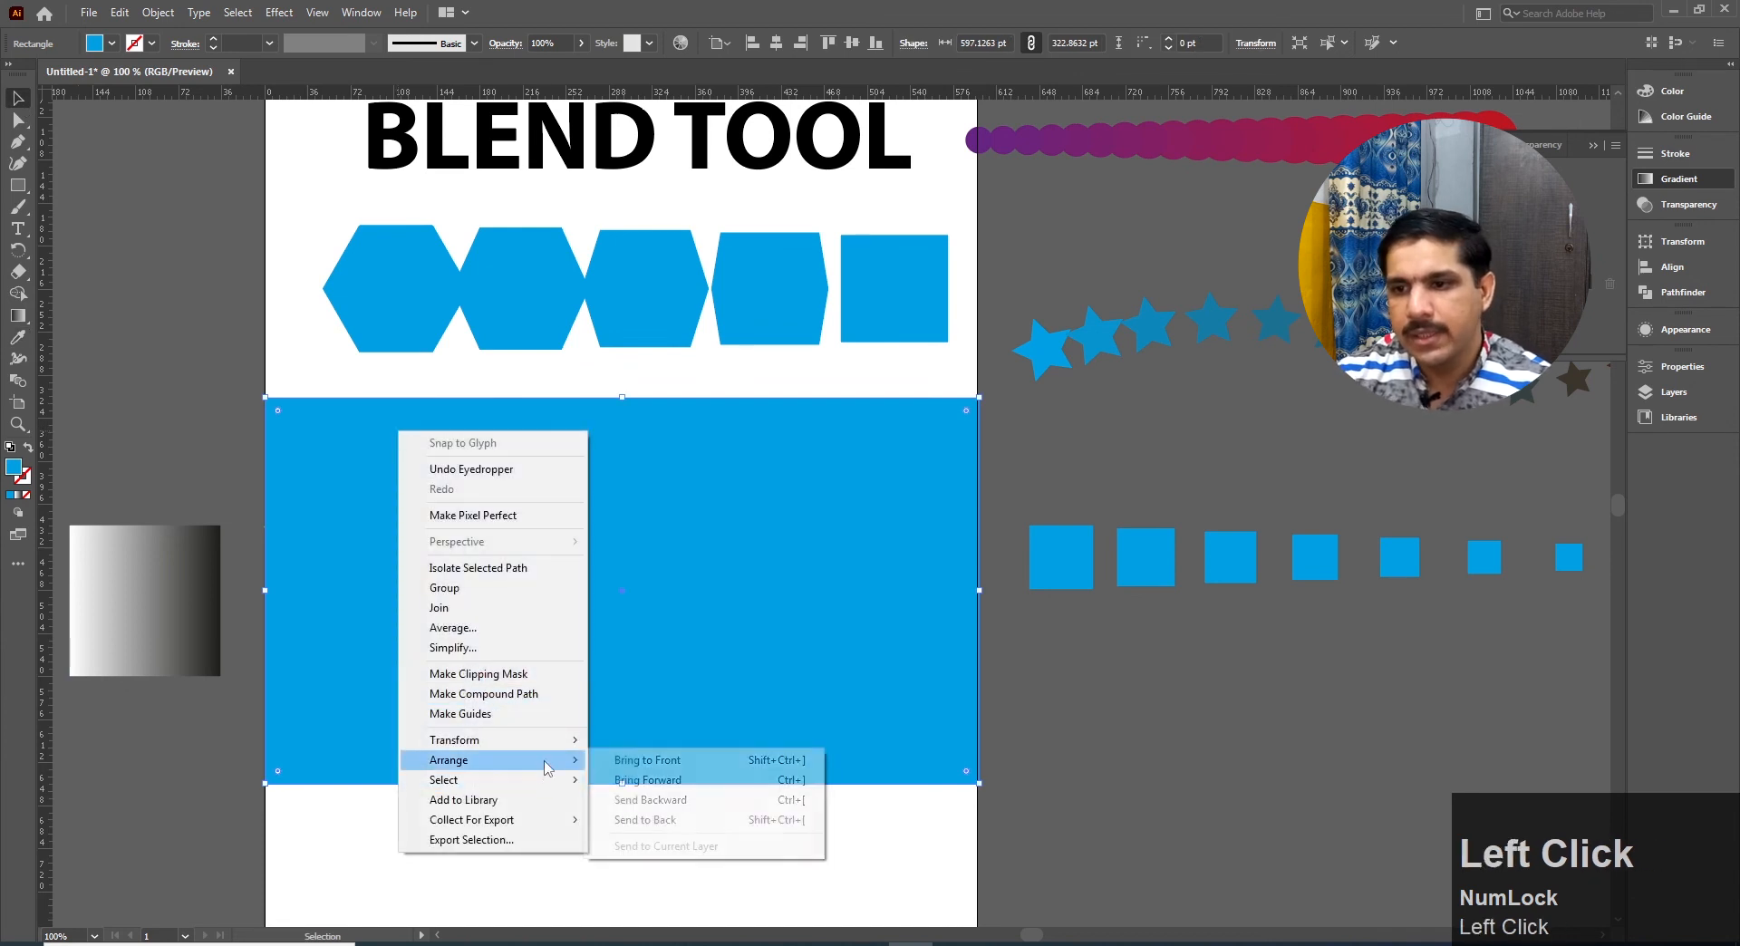
left_click(682, 829)
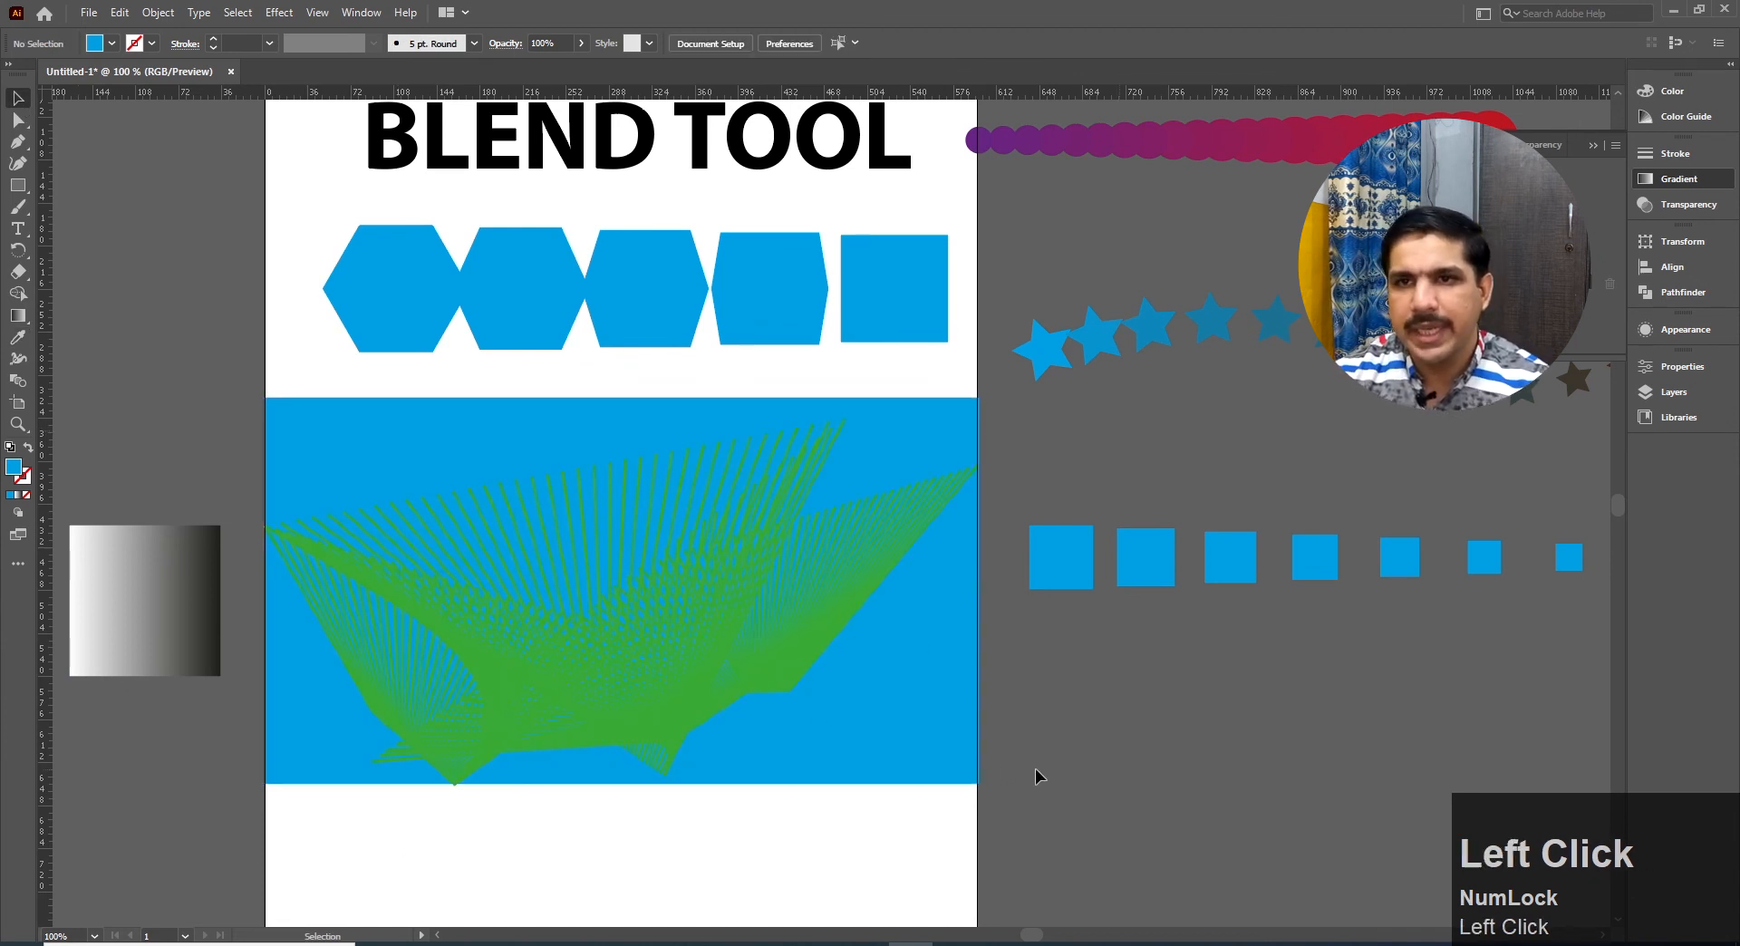
Try light grey, orange and yellow fills on the background rectangle, and settle on the yellow-green swatch
left_click(112, 44)
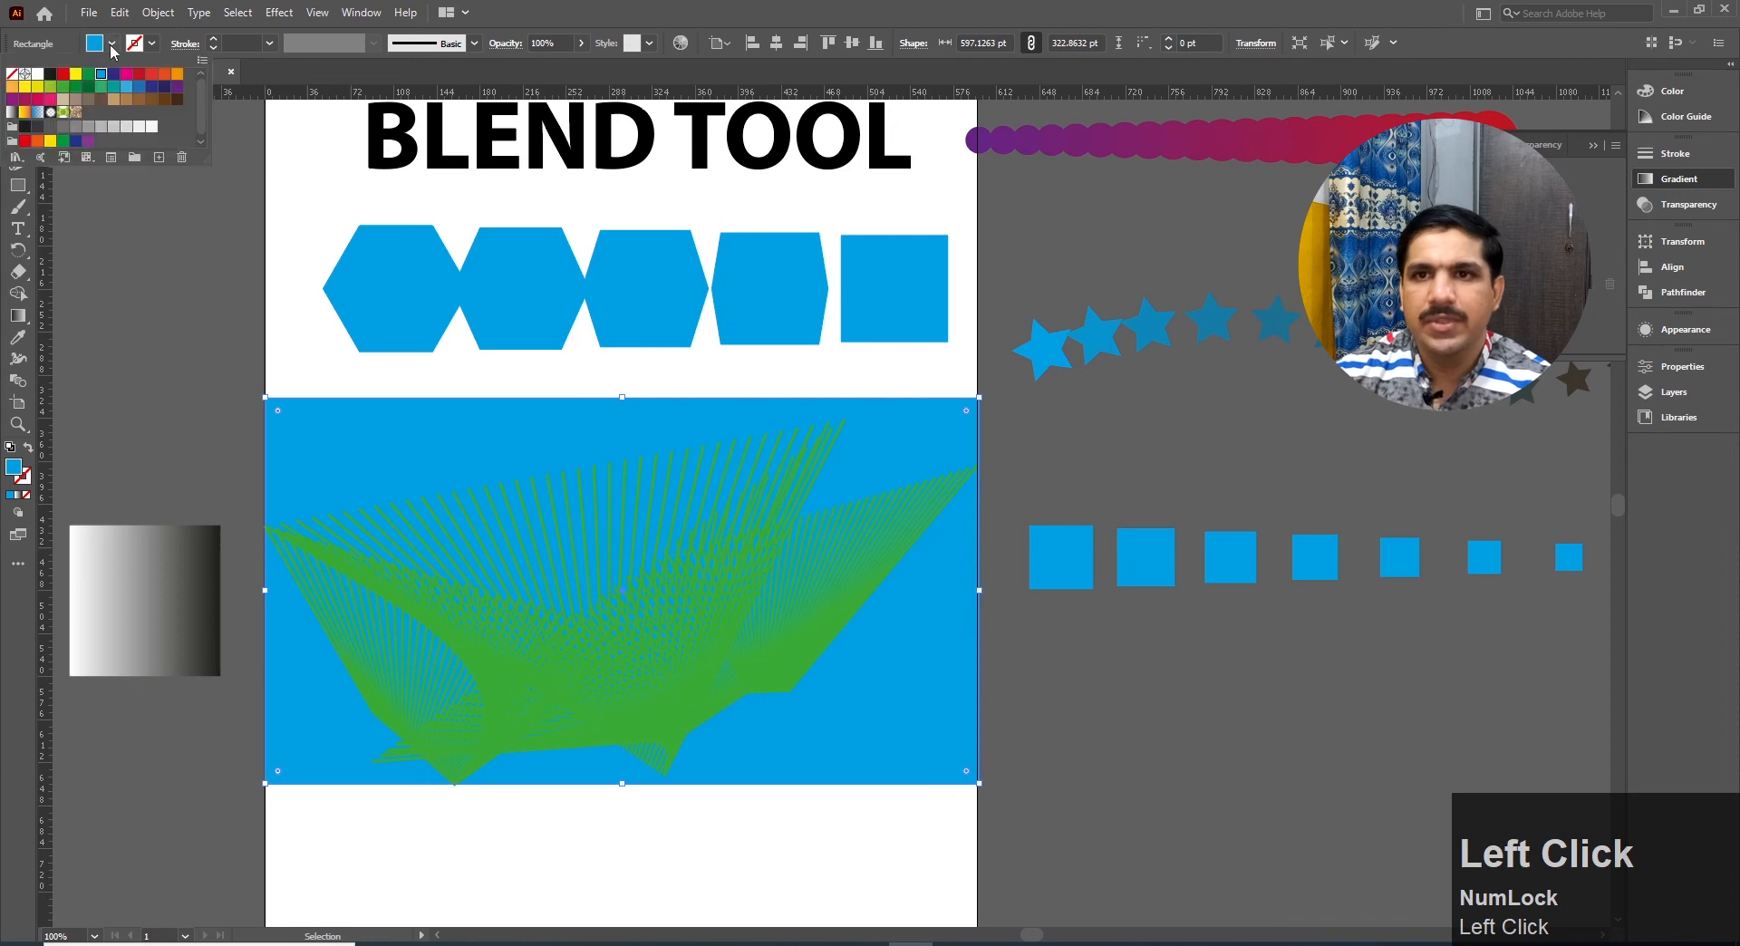
left_click(139, 127)
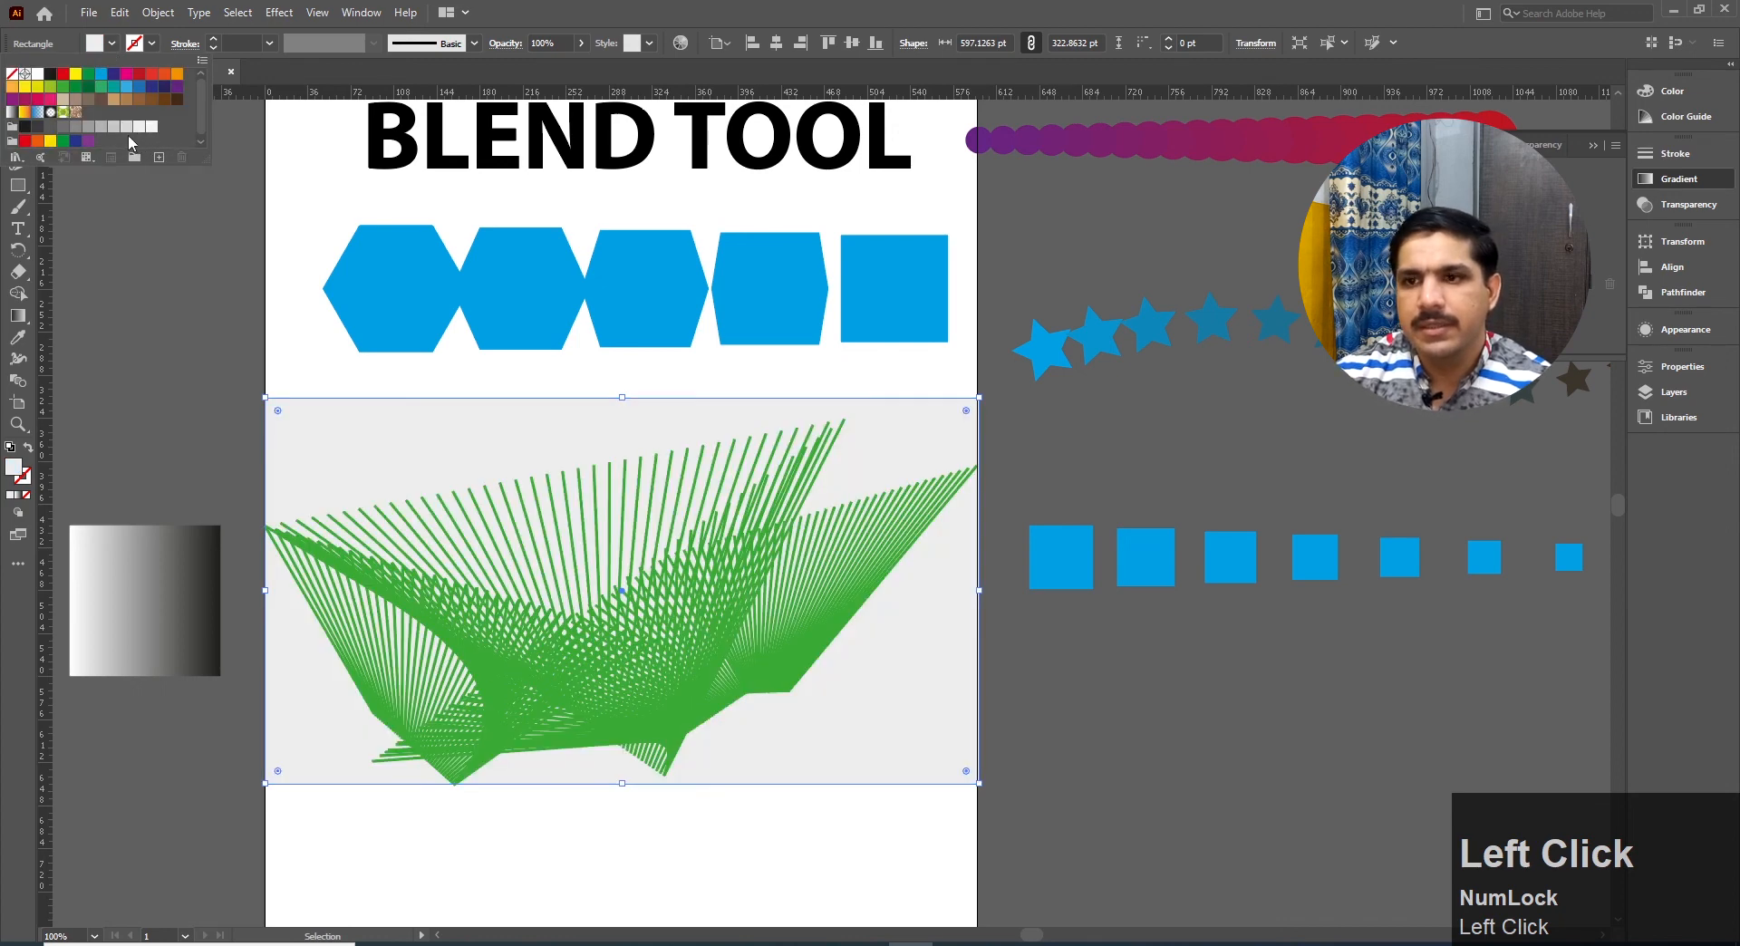
left_click(126, 127)
left_click(175, 74)
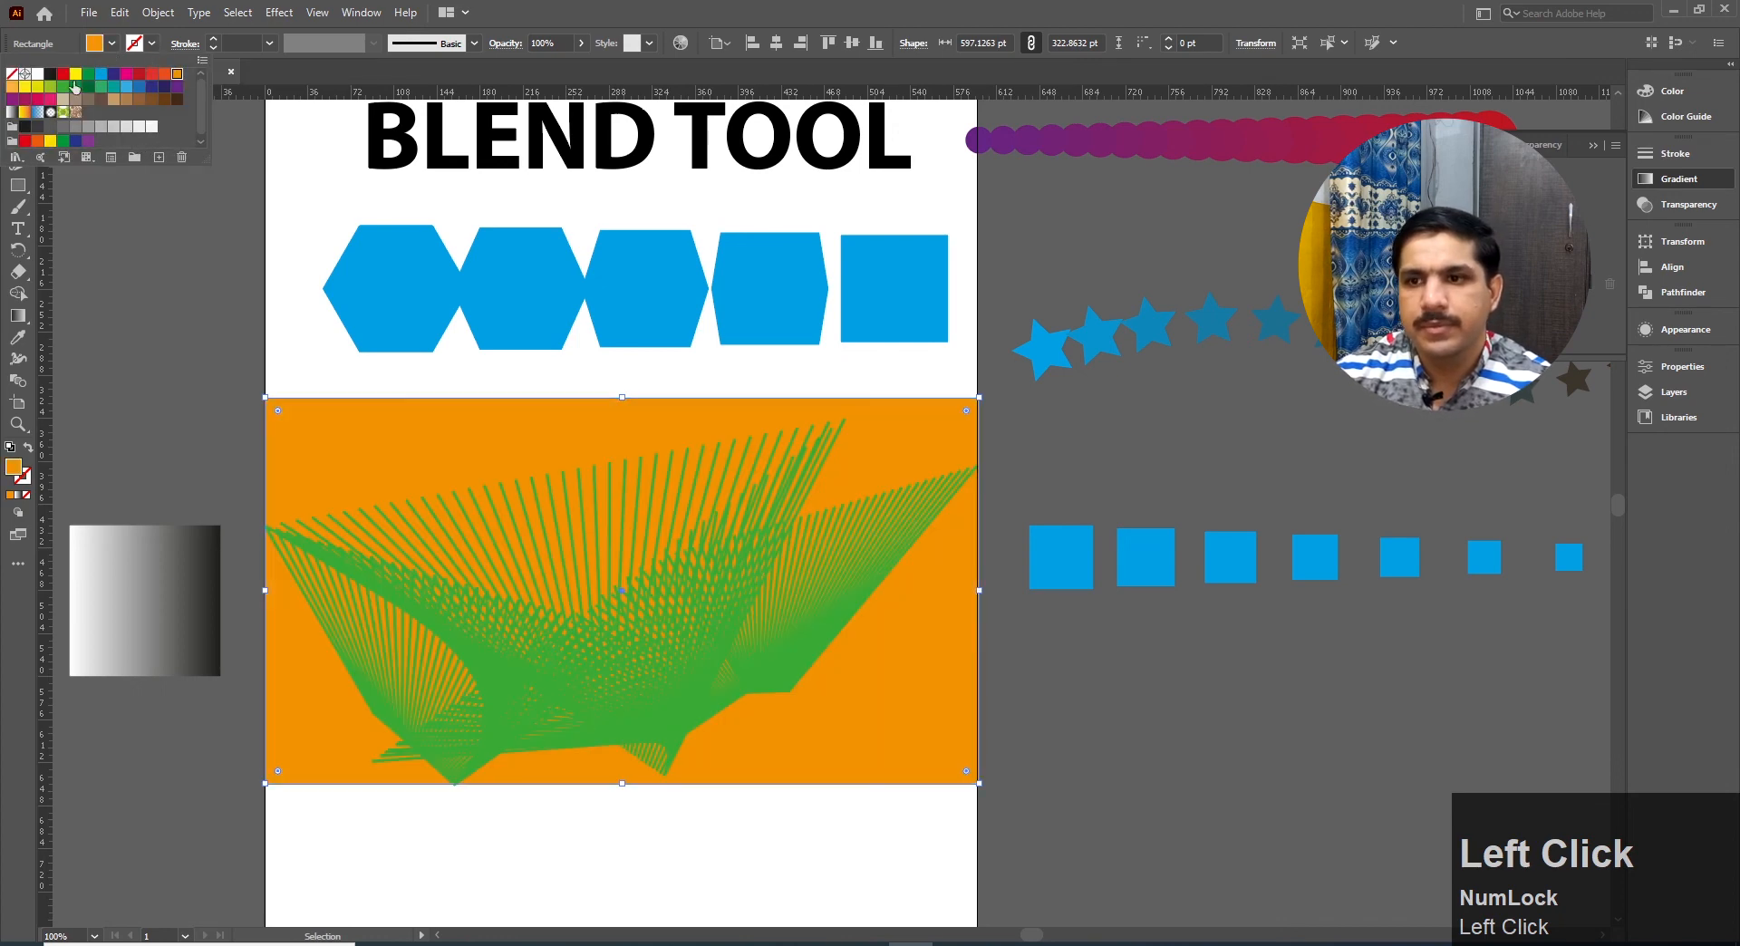
left_click(77, 74)
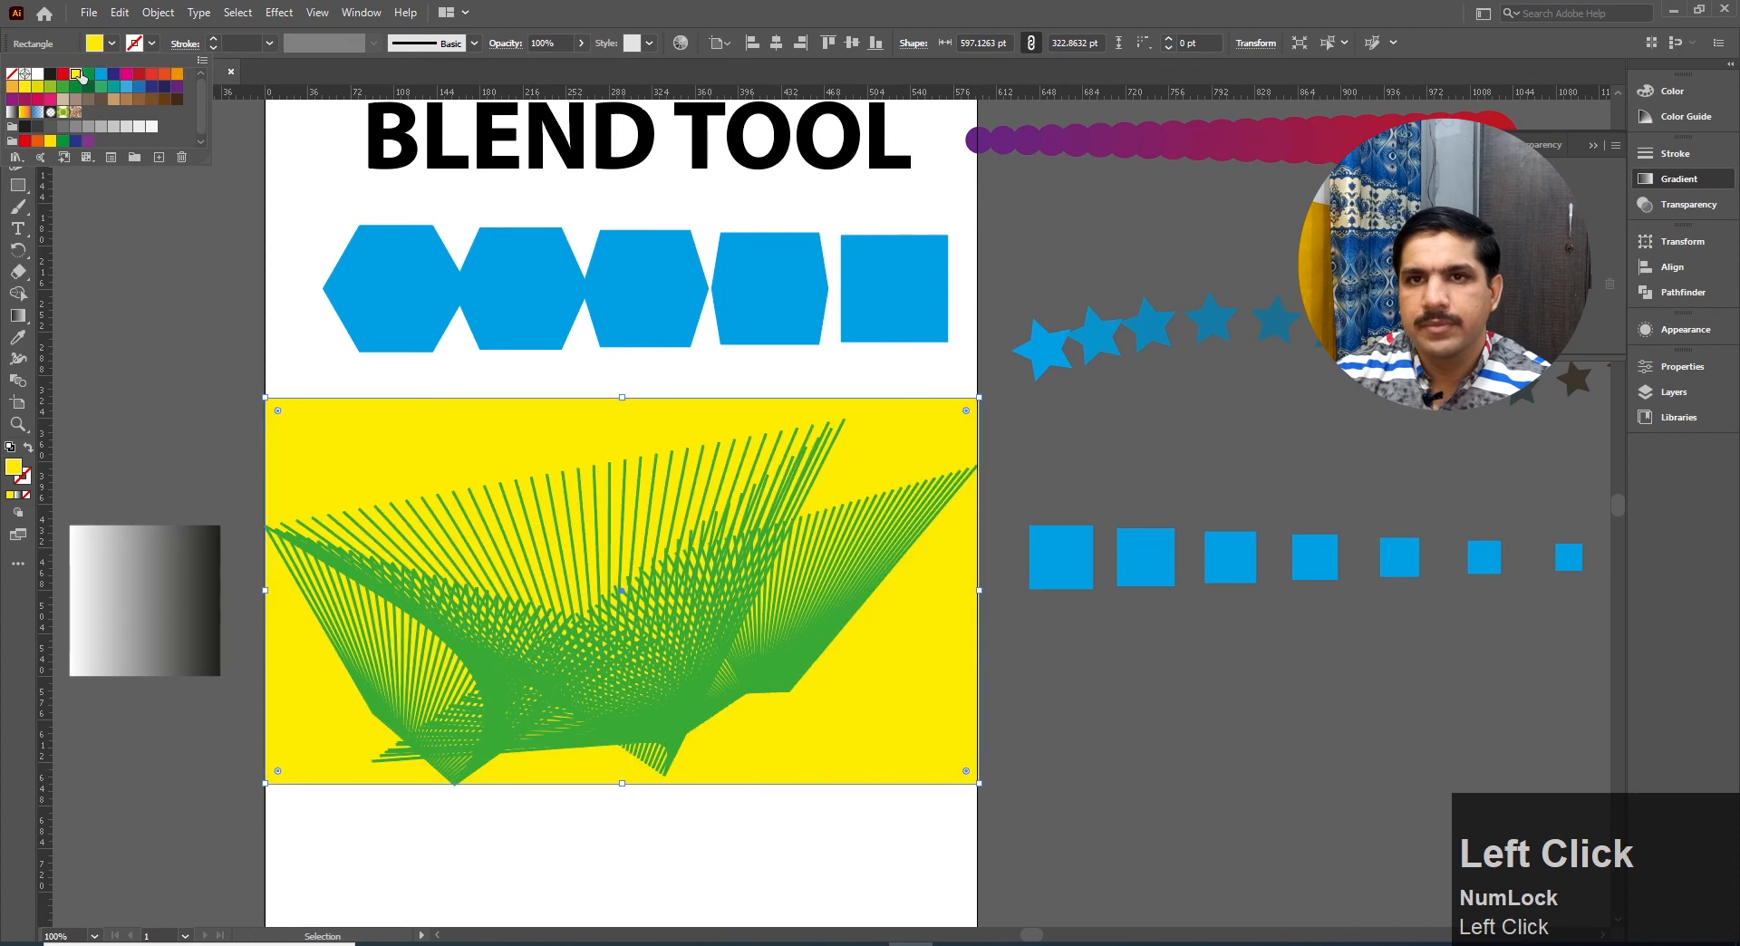
left_click(32, 93)
Change the green line blend's stroke to purple A33FEA
left_click(620, 668)
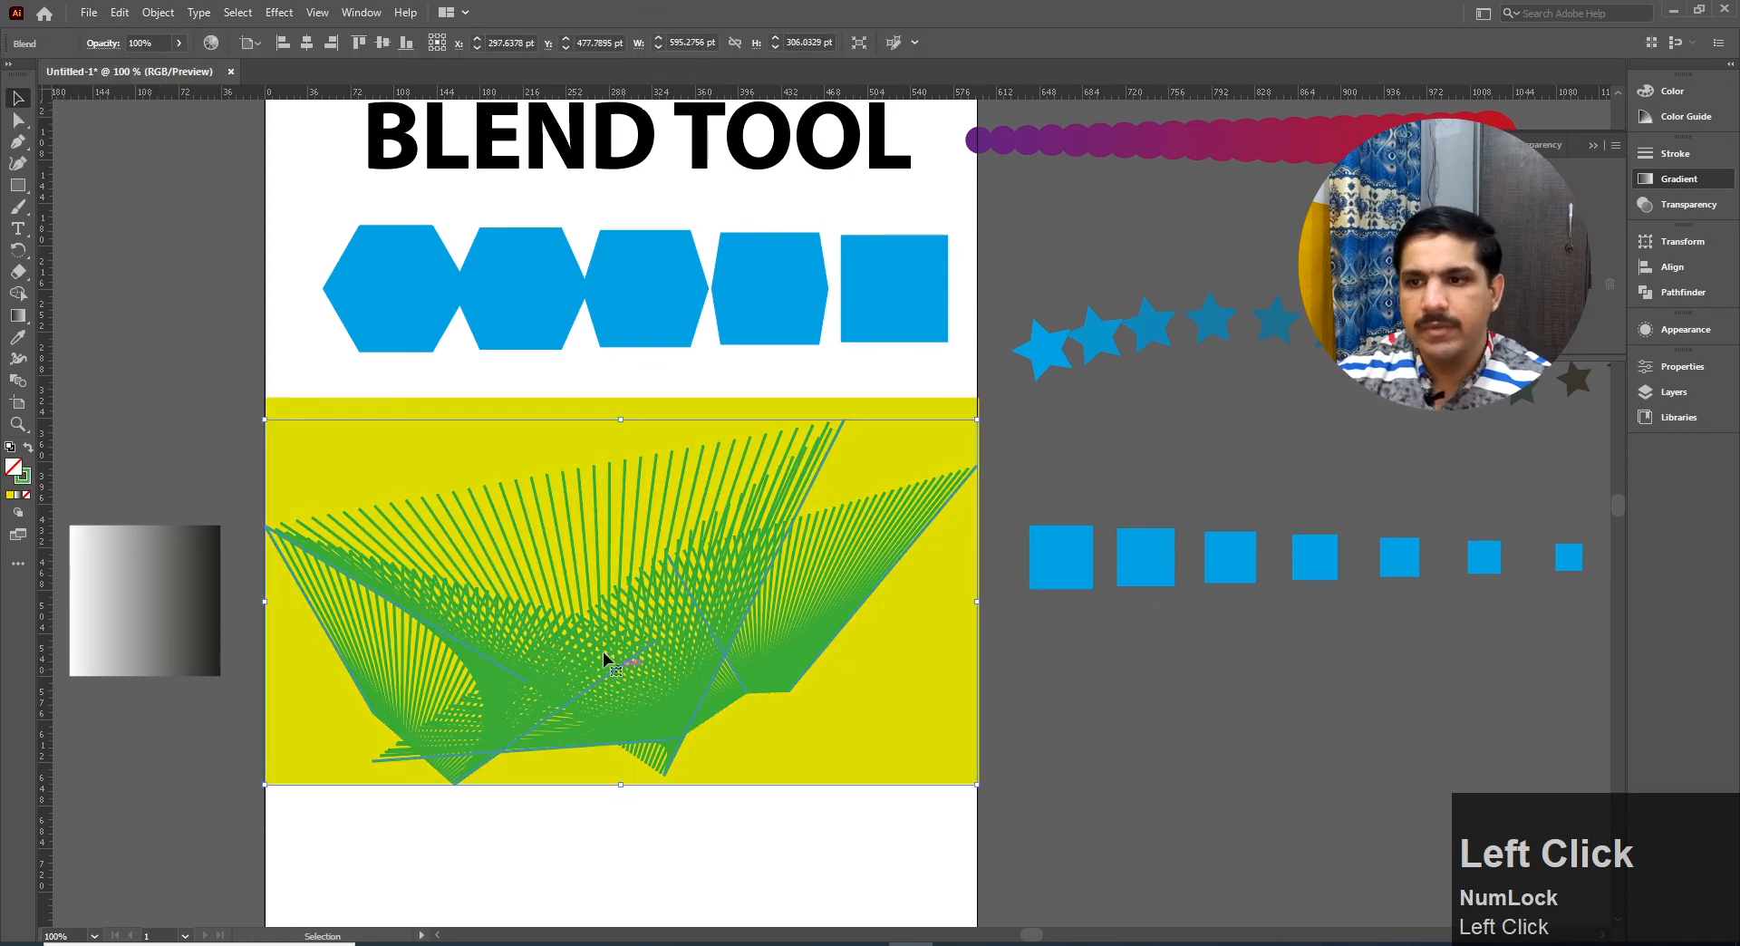
left_click(291, 439)
left_click(621, 668)
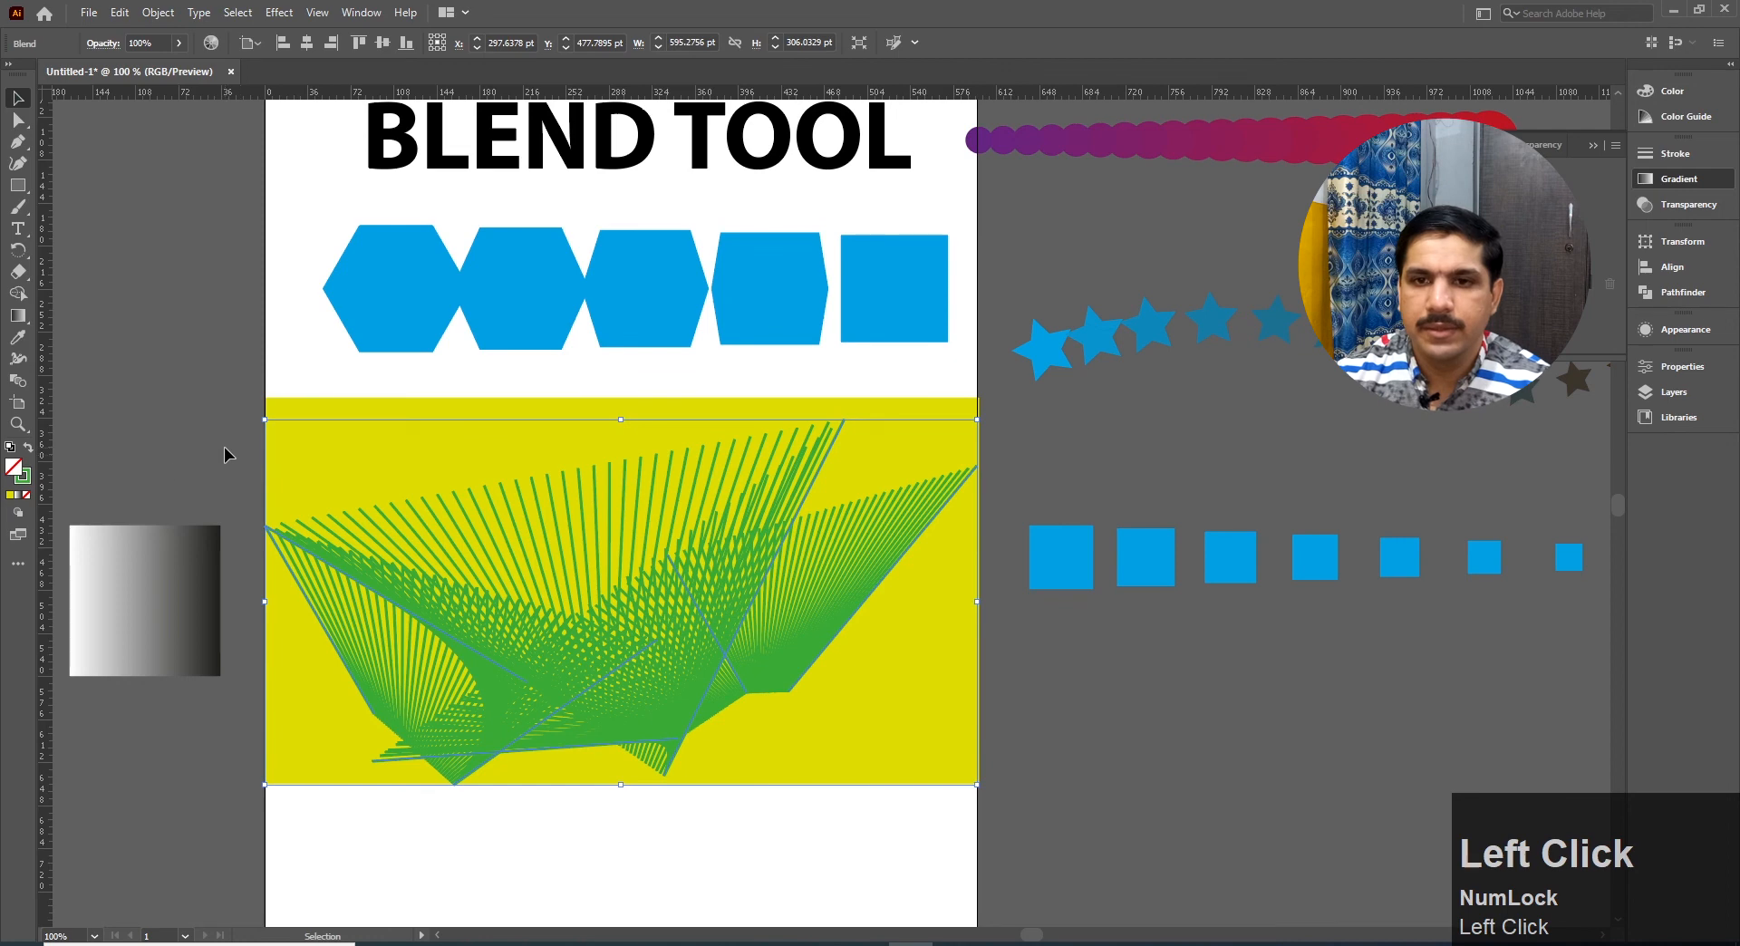
key("x")
double_click(22, 476)
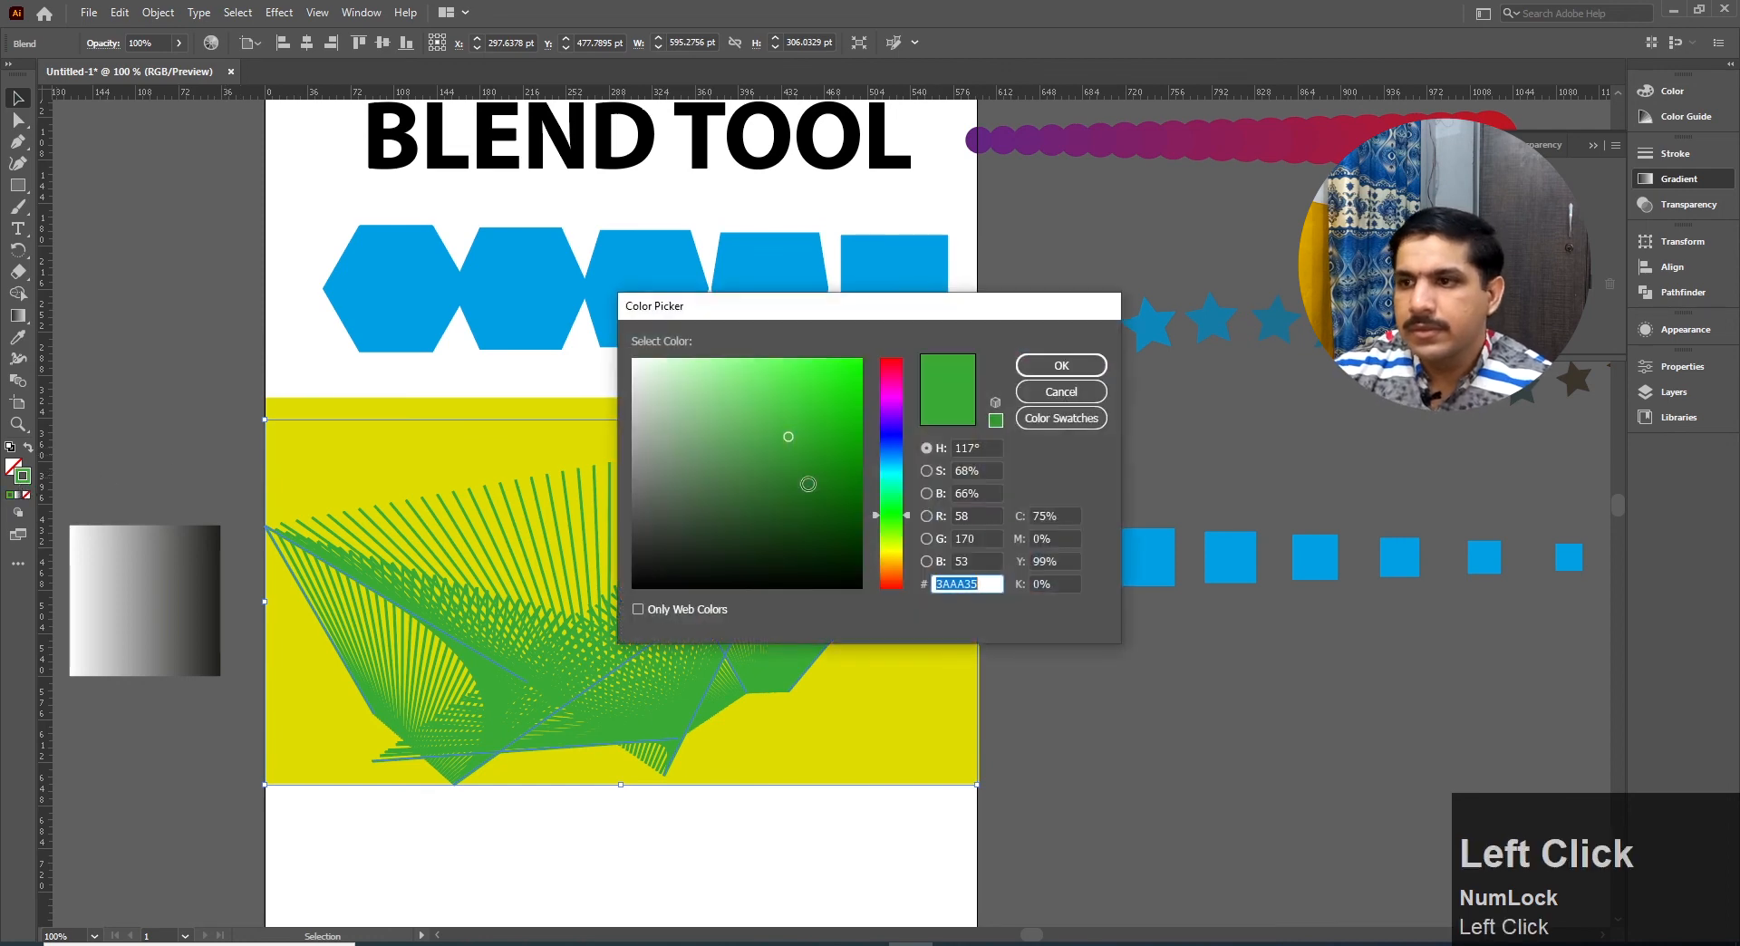
left_click_drag(877, 474, 834, 374)
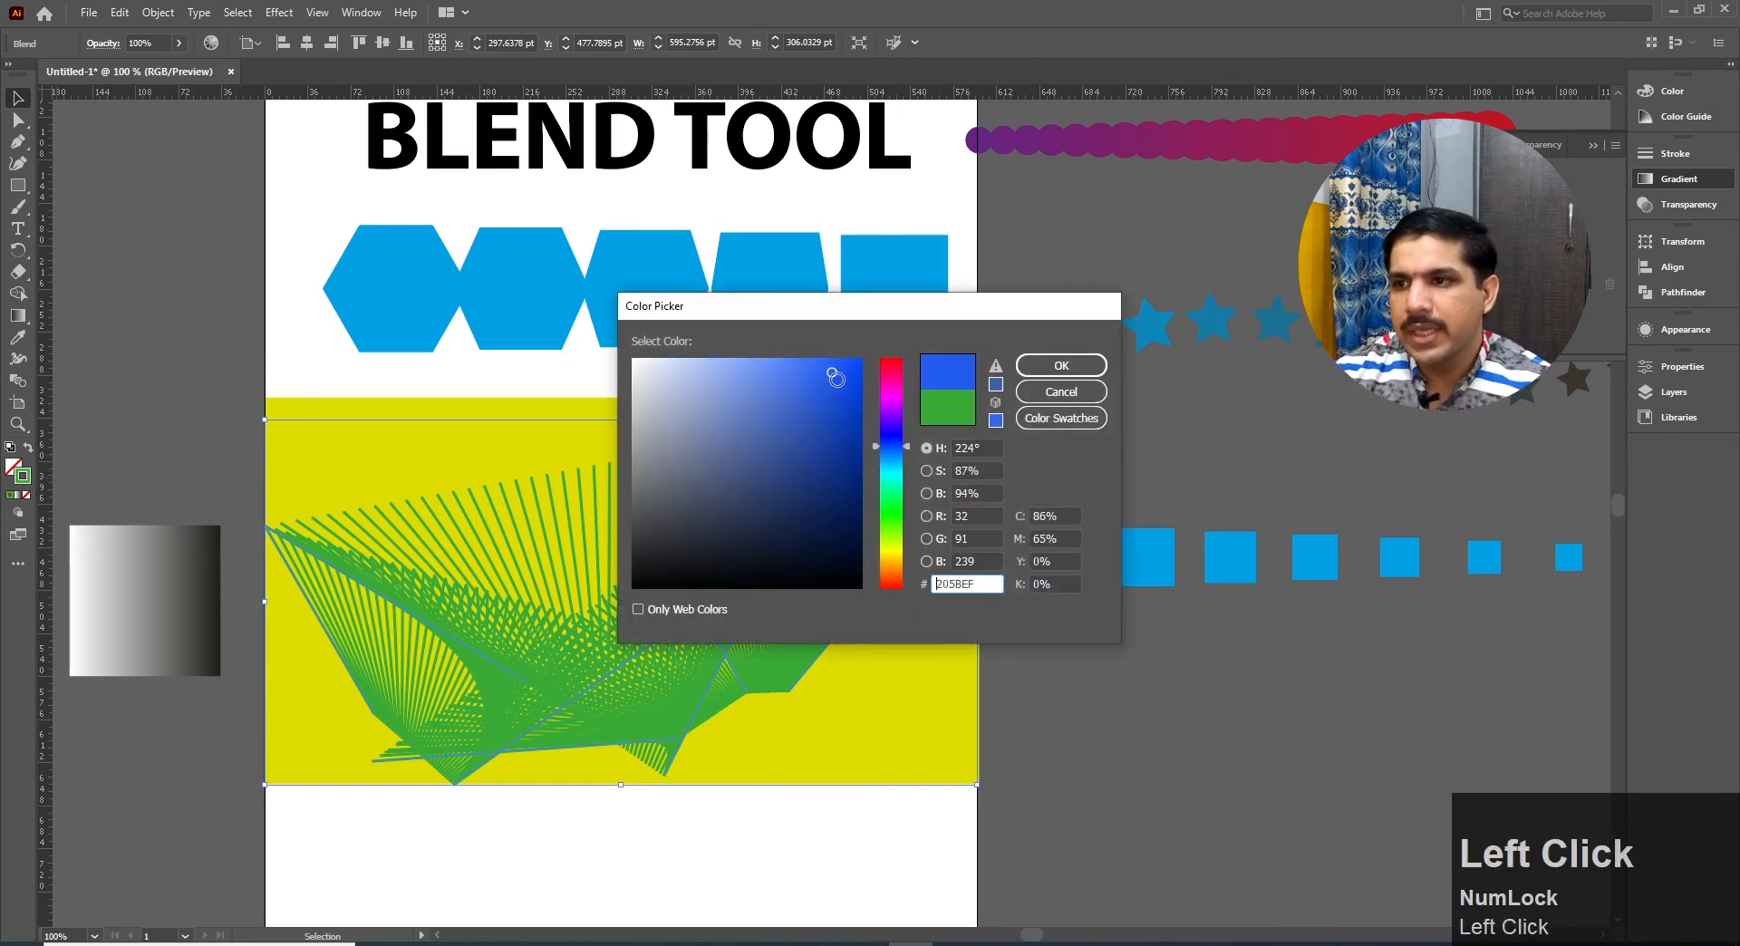
left_click_drag(877, 444, 886, 409)
left_click(801, 376)
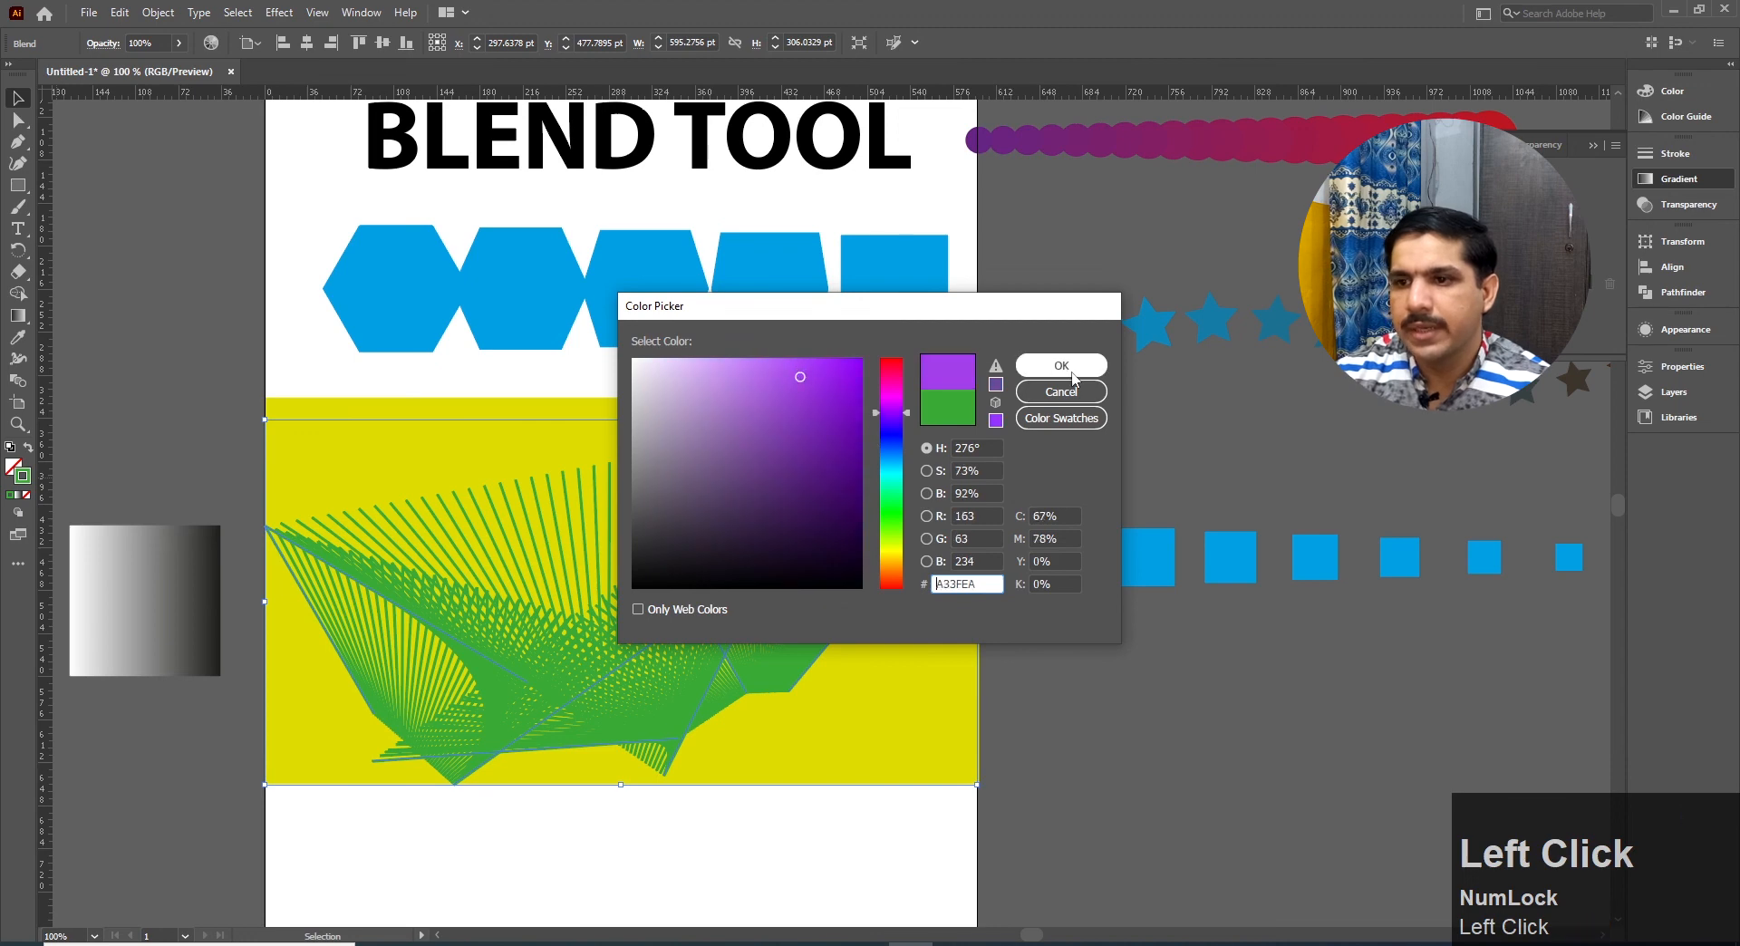
left_click(1052, 370)
left_click(1131, 465)
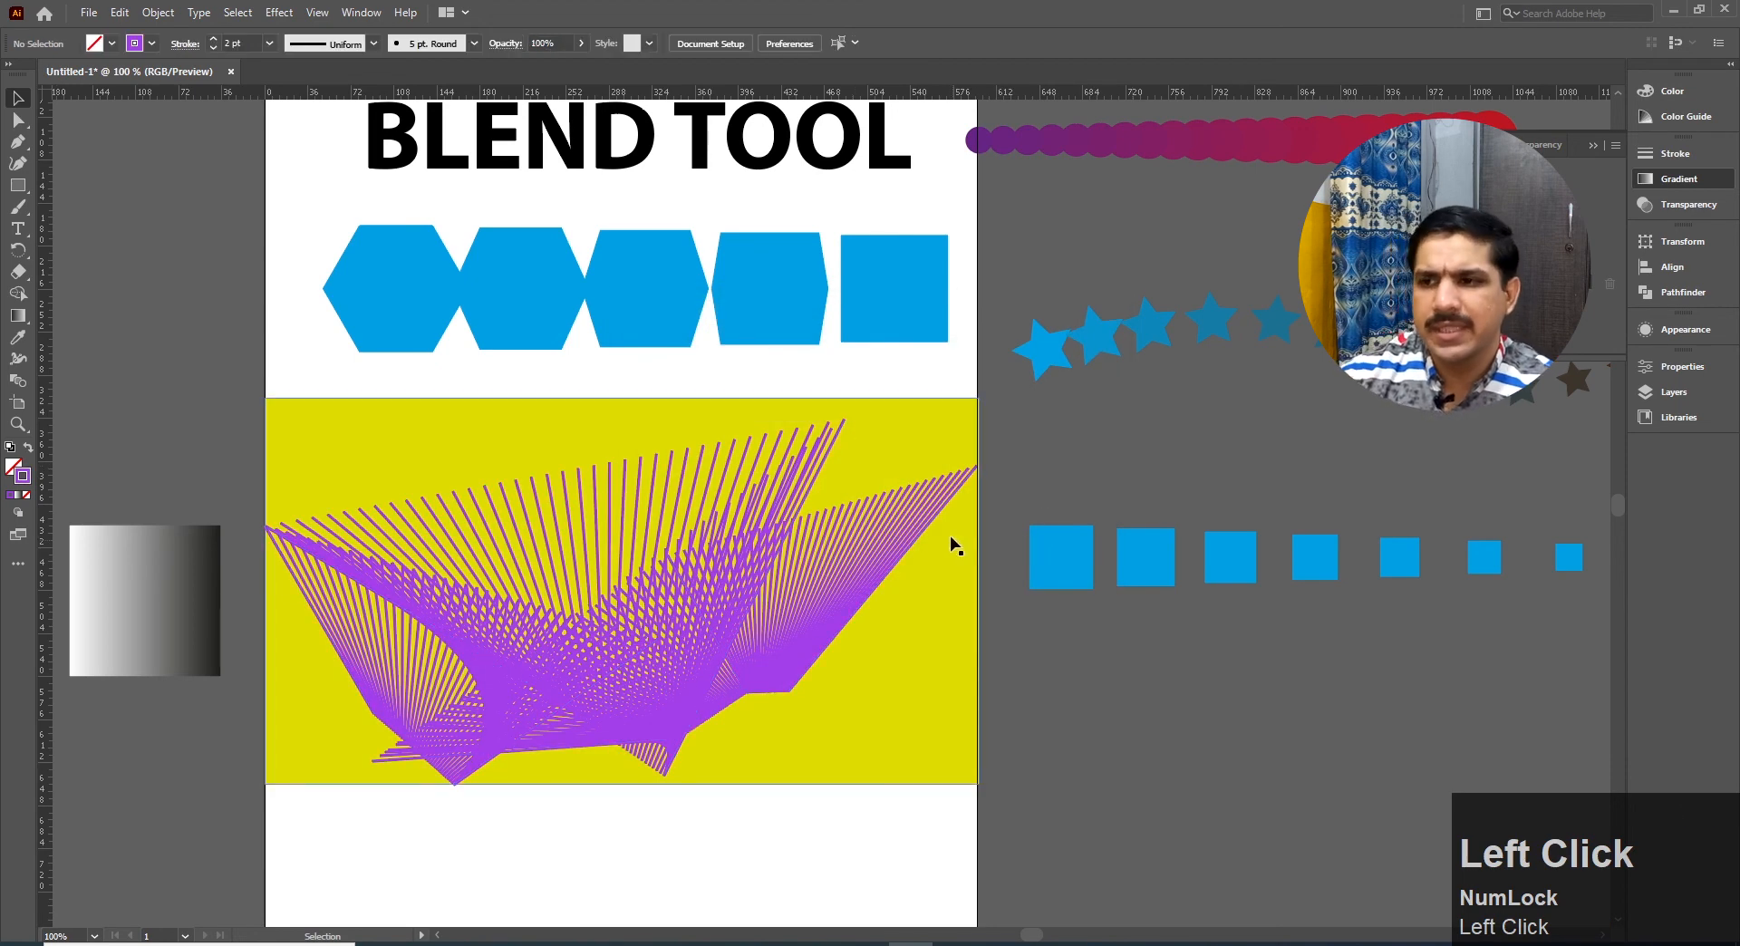
Try a lower opacity on the purple line blend and restore it to 100%
left_click(813, 591)
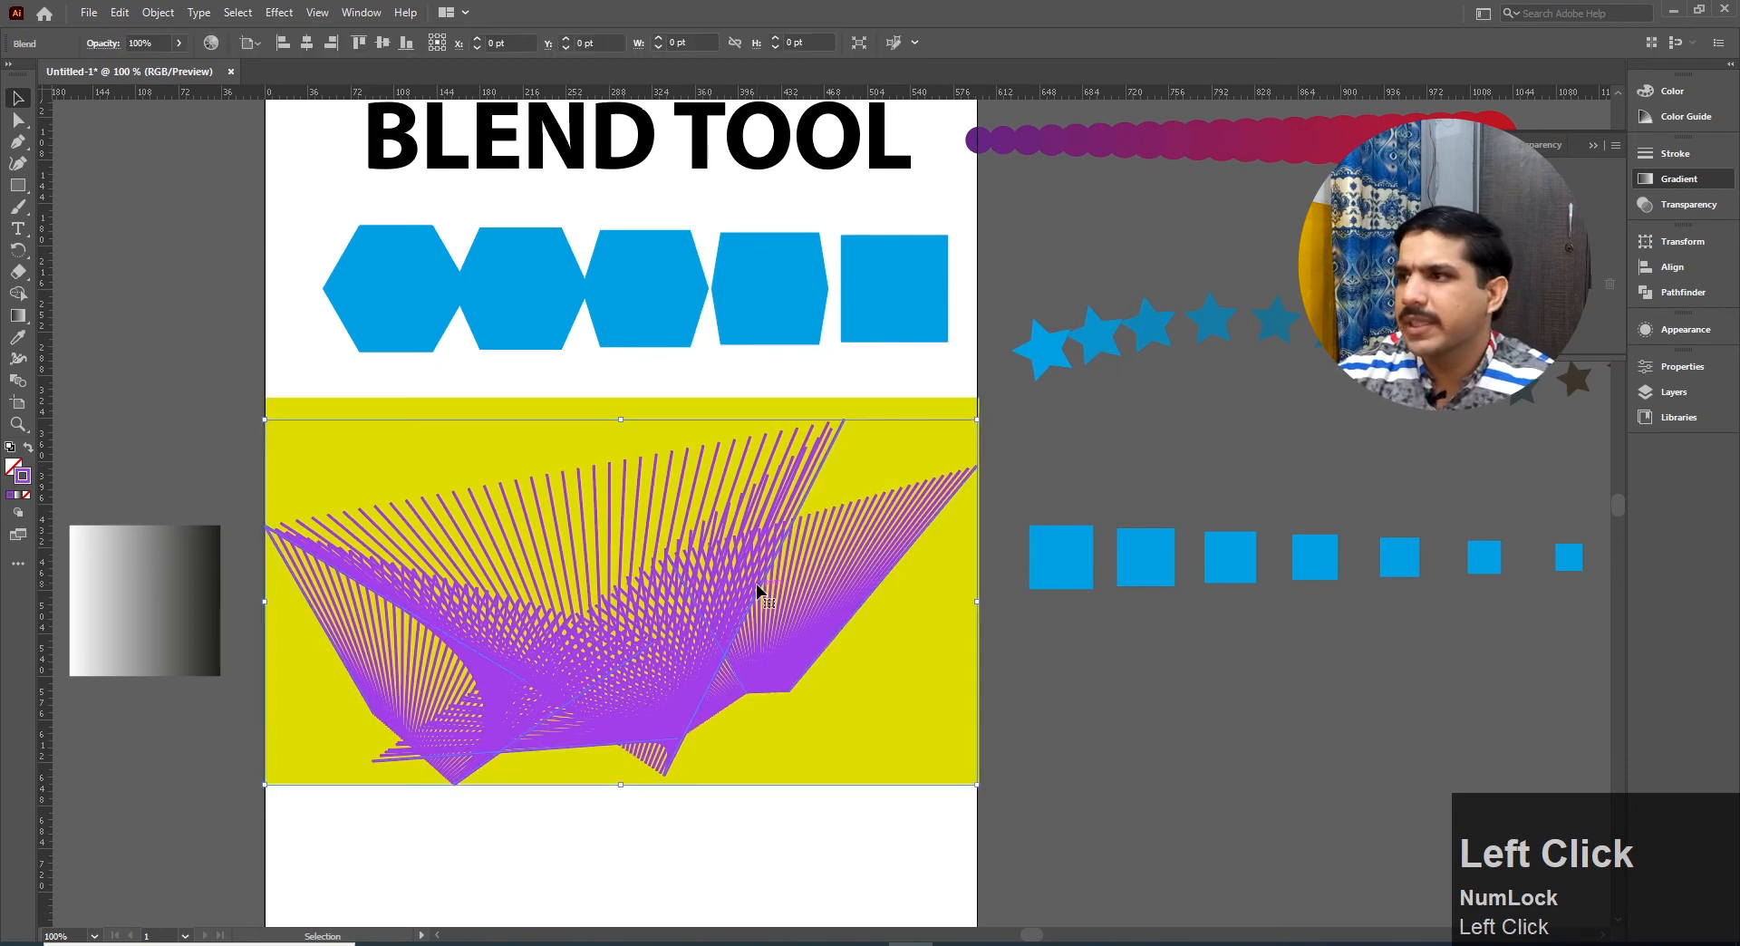
left_click(1679, 292)
left_click(1686, 205)
left_click(1601, 172)
mouse_move(1598, 195)
left_mouse_down()
mouse_move(1548, 195)
mouse_move(1609, 195)
left_mouse_up()
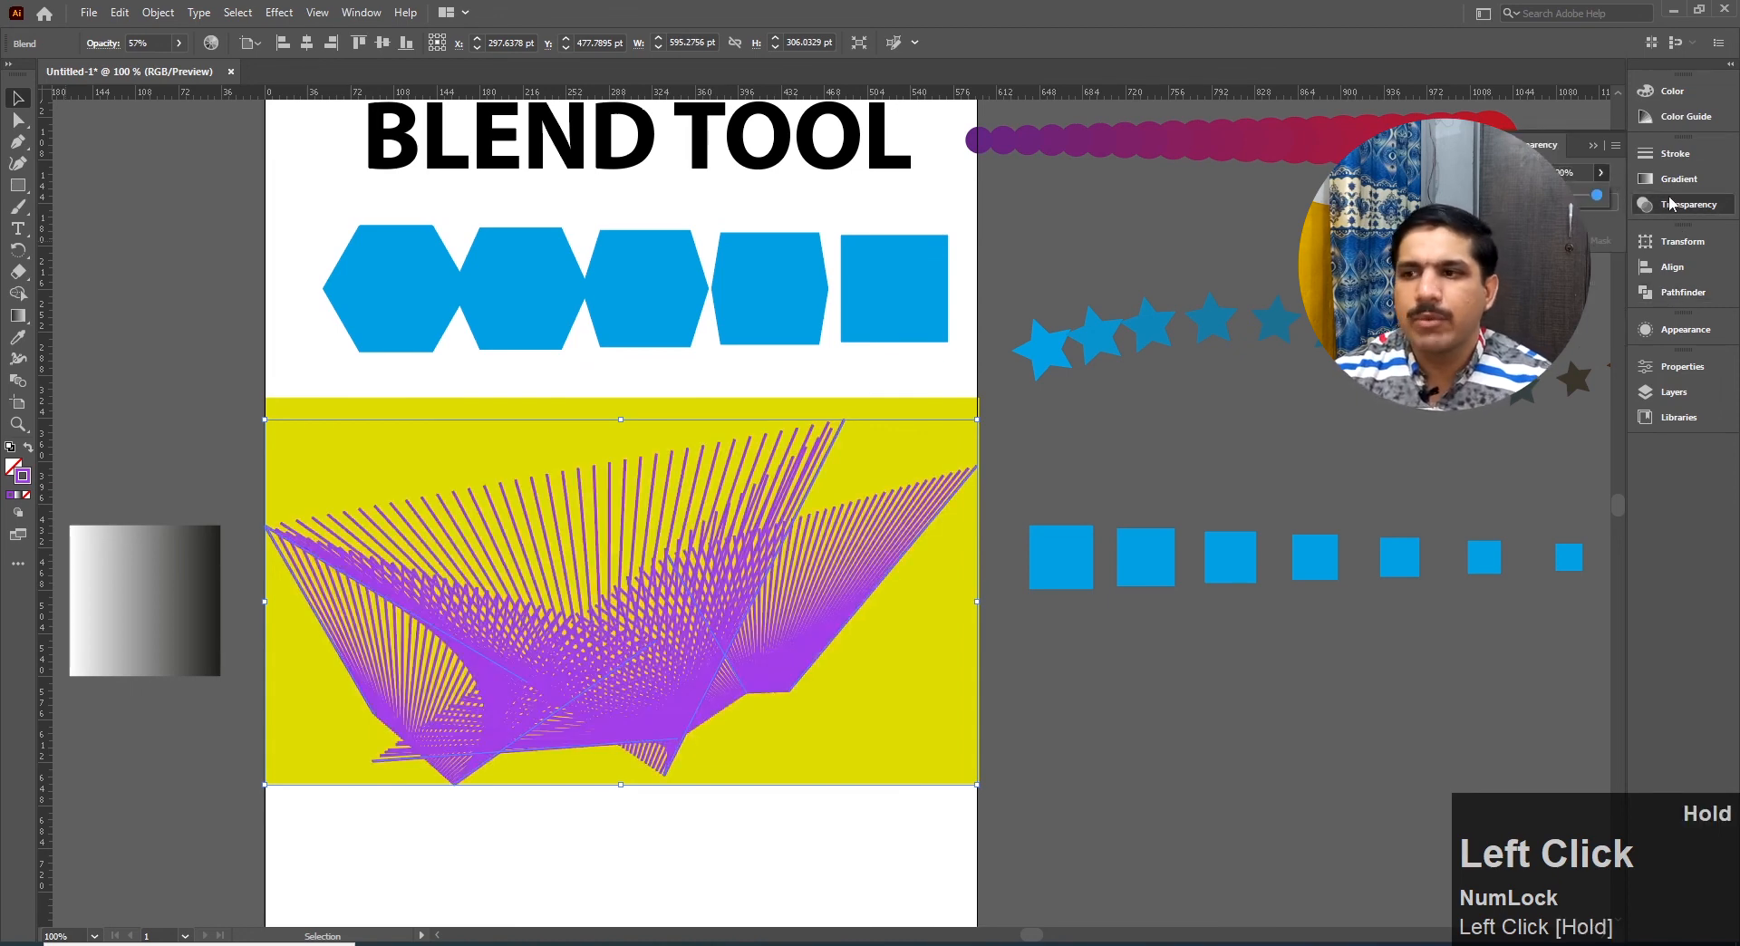
left_click(1134, 449)
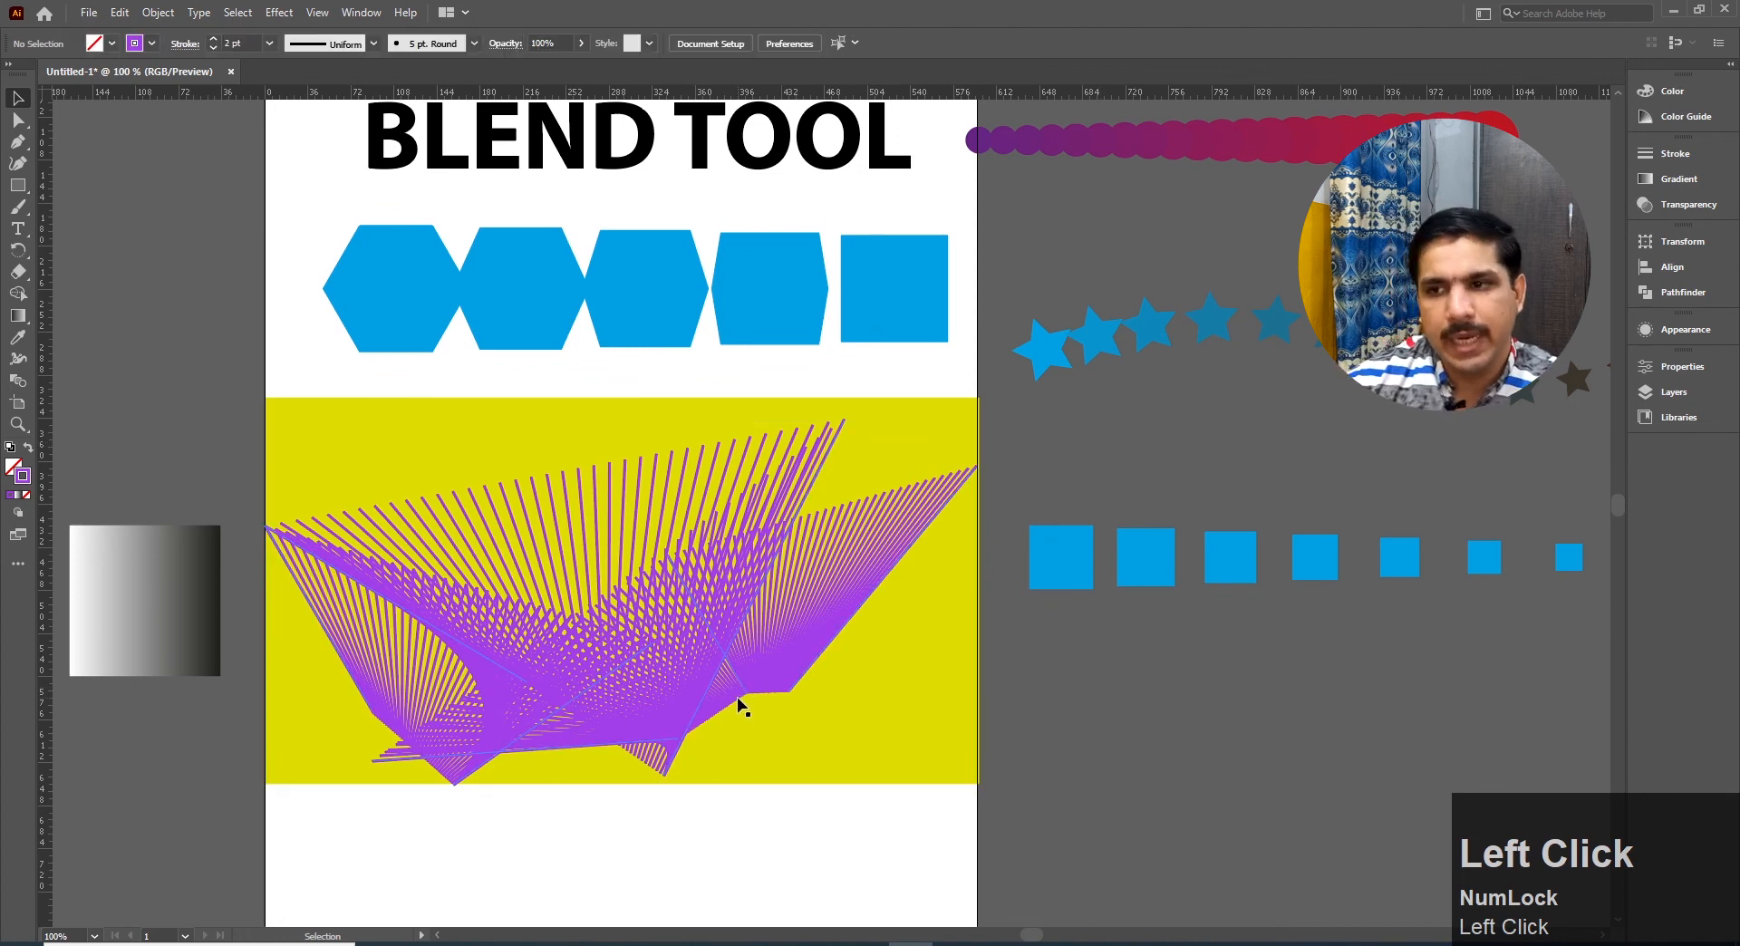
Move the purple line blend off the artboard to the right and delete the yellow-green background rectangle
left_click(764, 642)
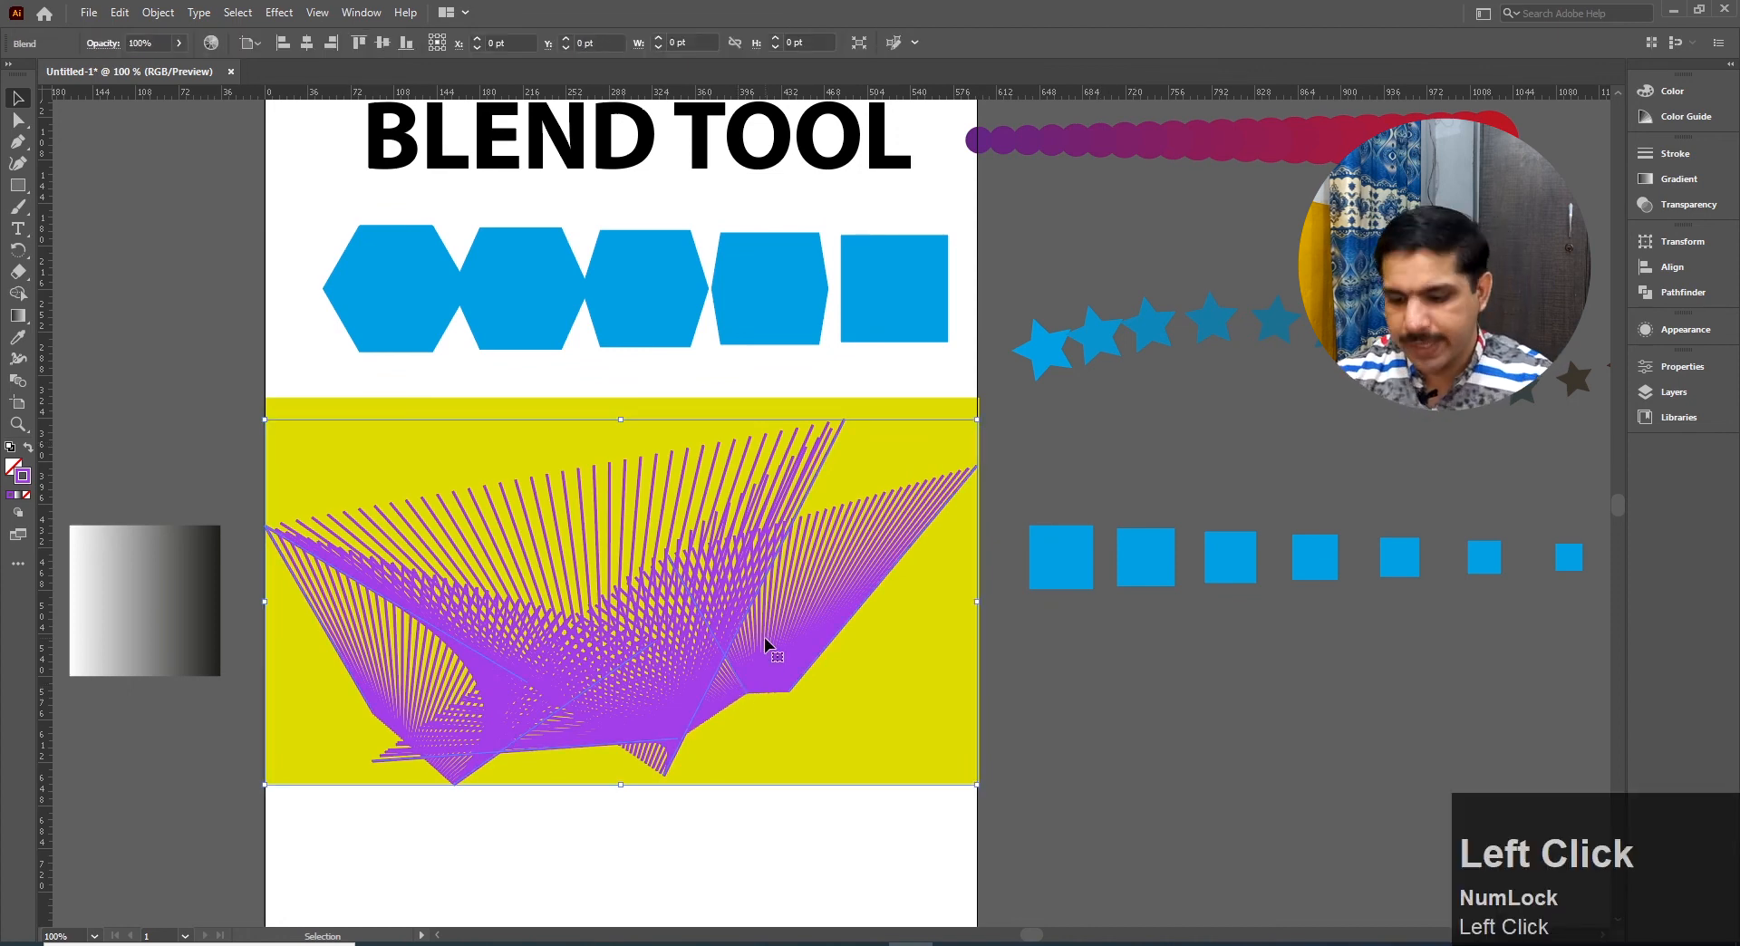
left_click_drag(693, 704, 1302, 820)
left_click(674, 692)
key("Delete")
left_click(678, 710)
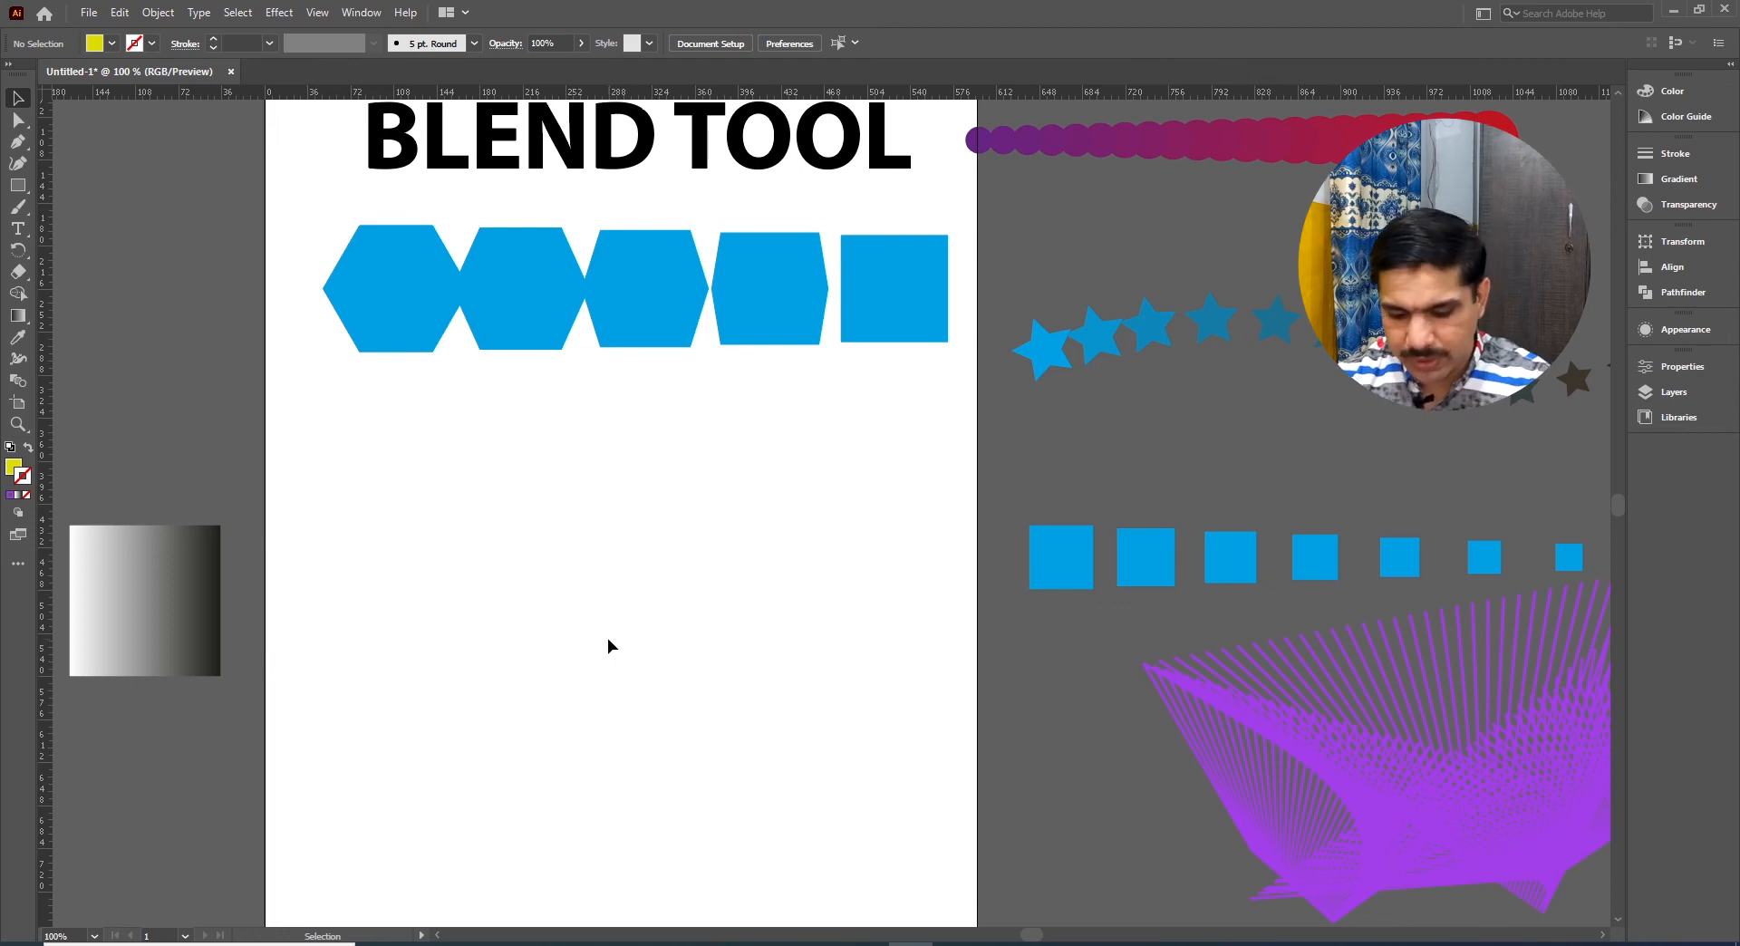
Draw a horizontal line about 372 pt long below the hexagons and give it a 2 pt purple stroke
key("backslash")
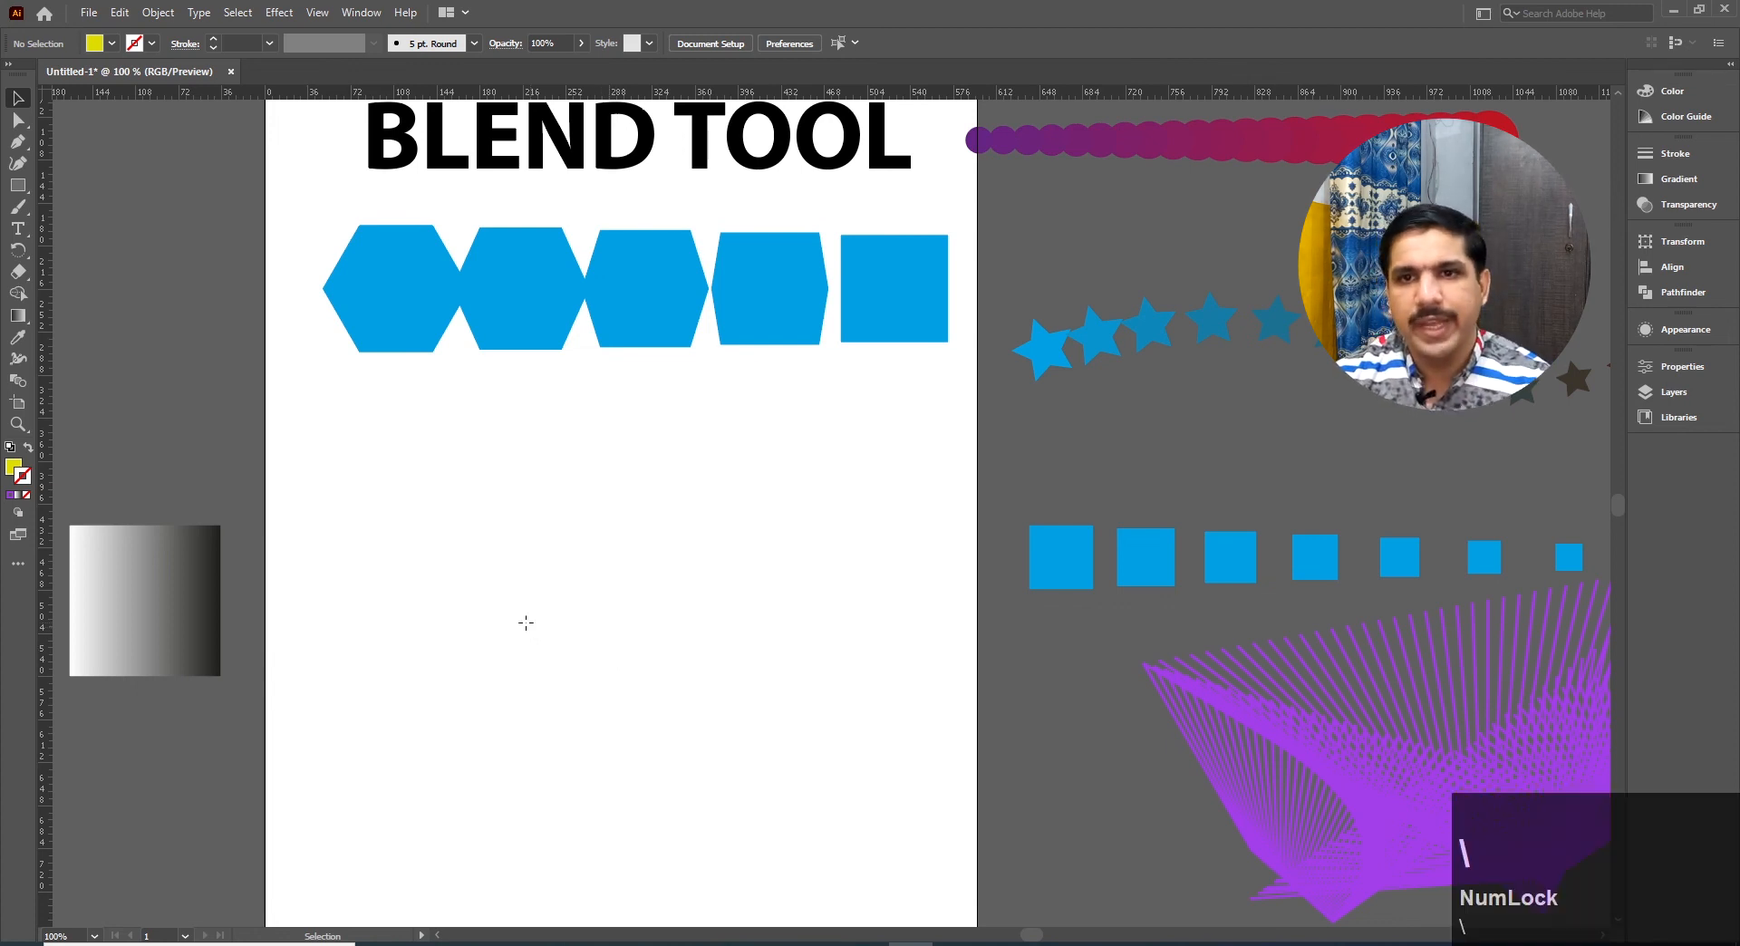
left_click_drag(395, 491, 841, 492)
left_click(19, 98)
left_click(496, 543)
left_click(539, 490)
left_click(214, 38)
left_click(214, 39)
left_click(214, 39)
left_click(518, 531)
left_click_drag(597, 491, 609, 849)
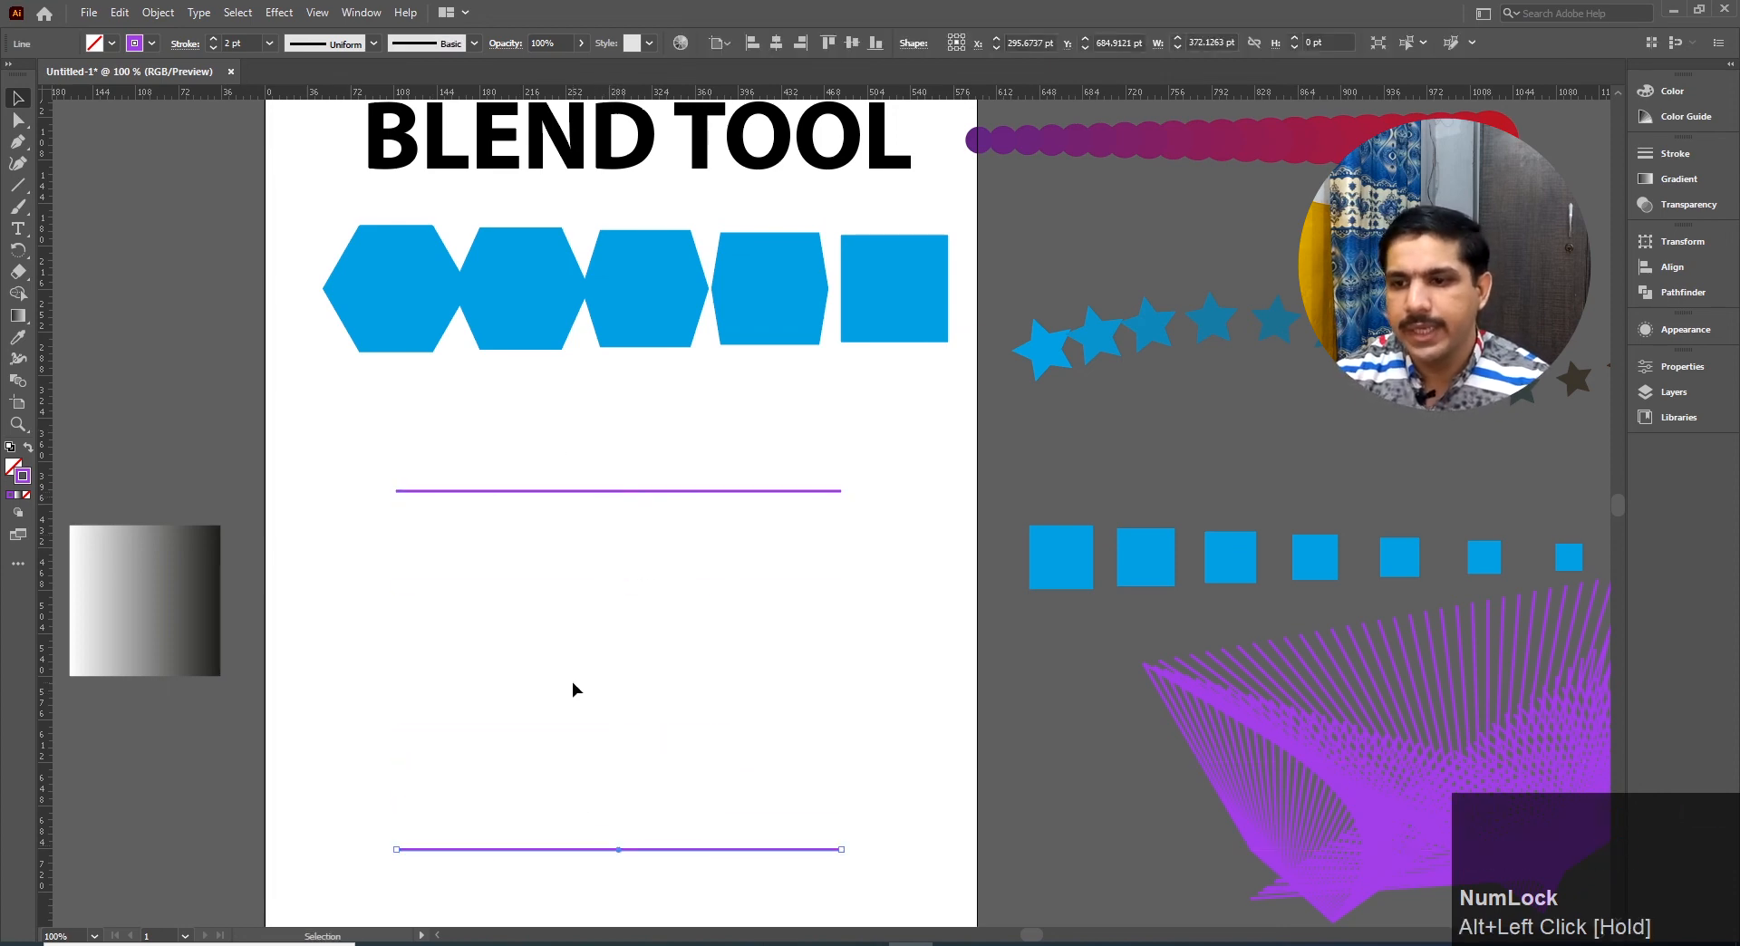
key("Delete")
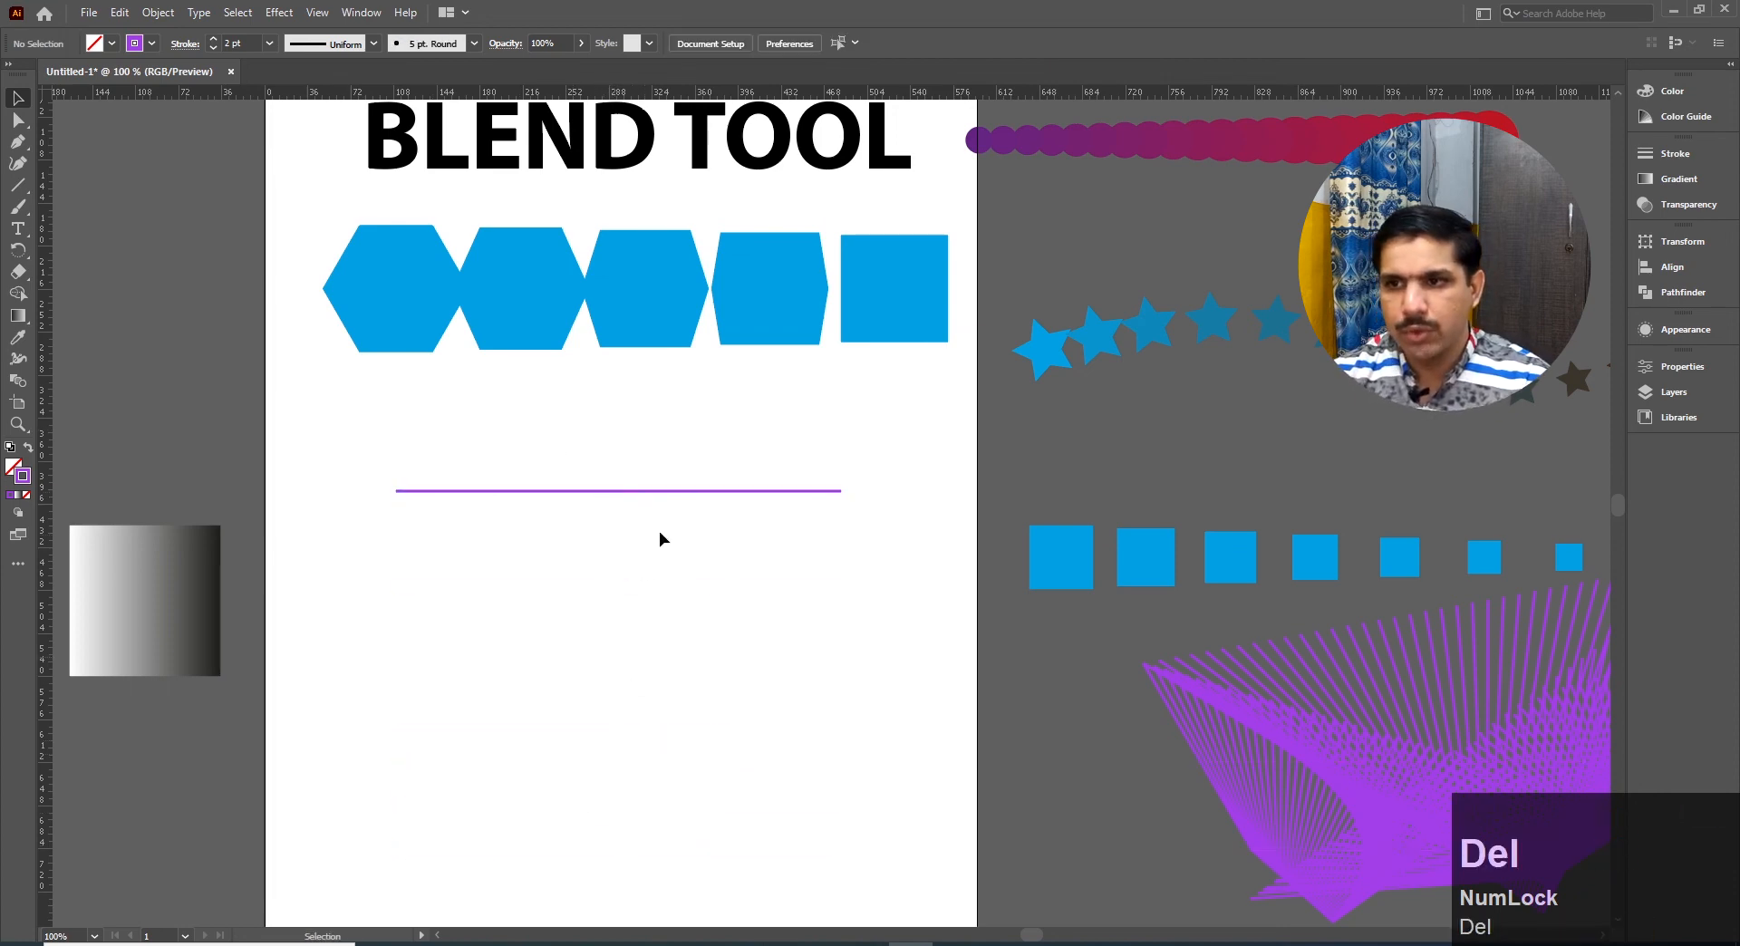
Rotate the line to vertical, place it near the artboard's left edge and copy it across to the right edge
left_click(741, 490)
key("e")
left_click_drag(634, 562, 363, 539)
key("v")
left_click_drag(622, 448, 896, 577)
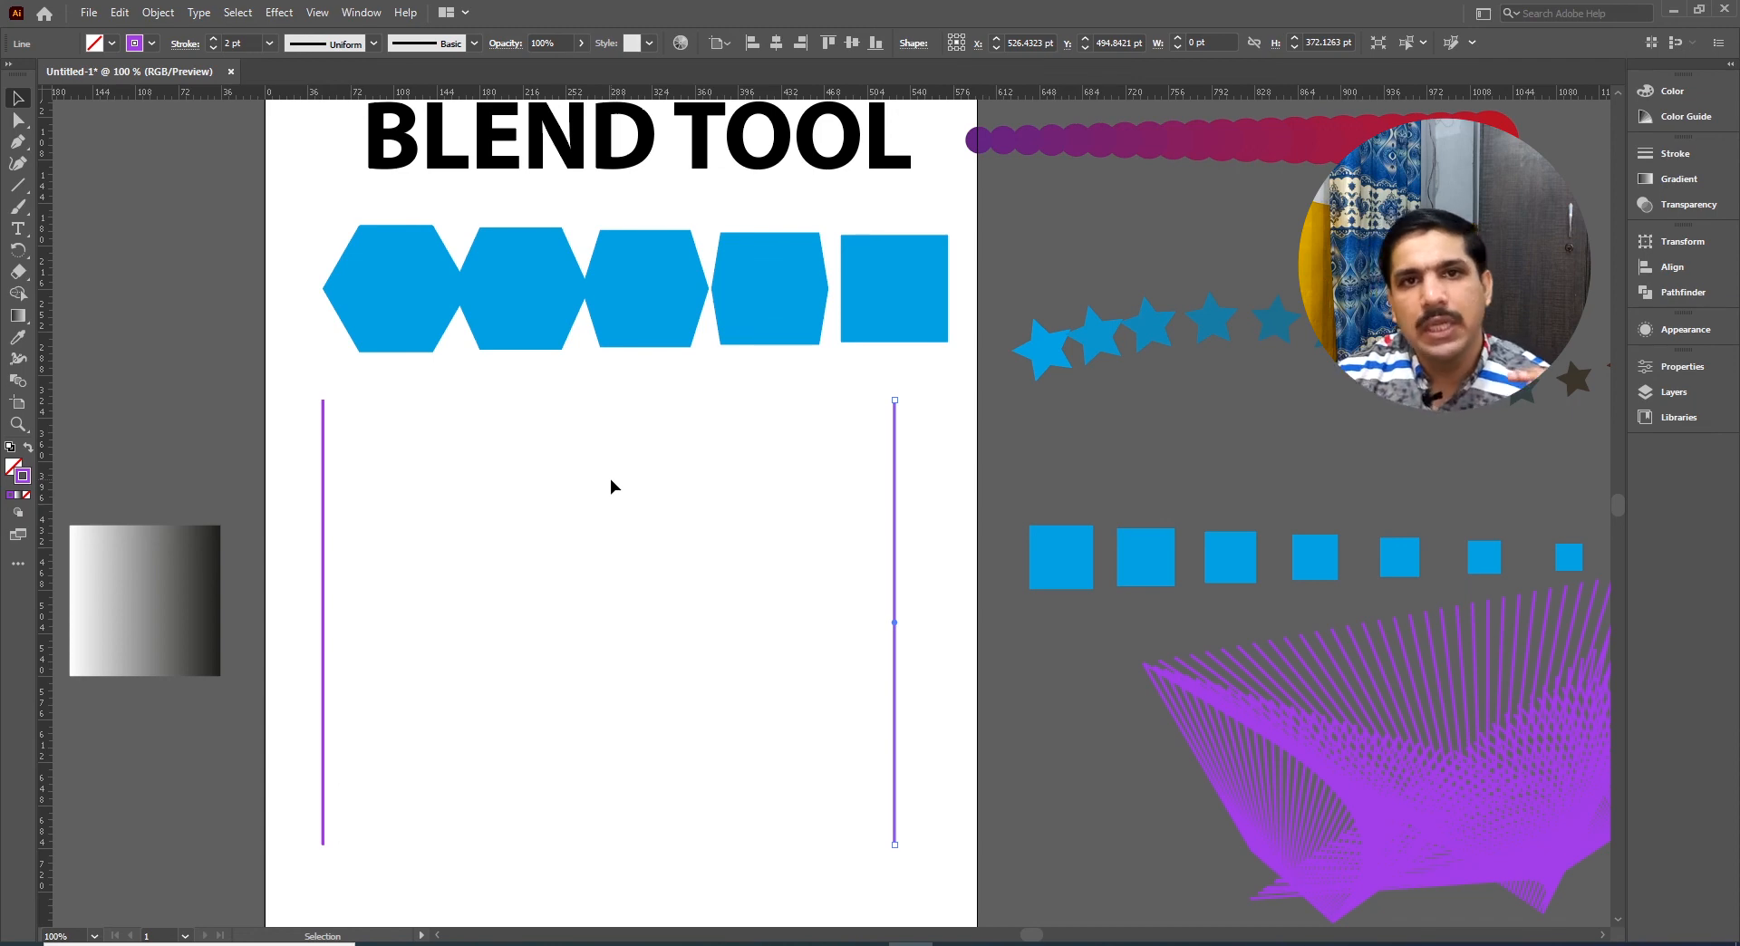
Increase the left vertical line's stroke weight to 8 pt
left_click(323, 495)
left_click(214, 39)
left_click(214, 39)
left_click(214, 39)
left_click(214, 39)
left_click(214, 39)
left_click(214, 39)
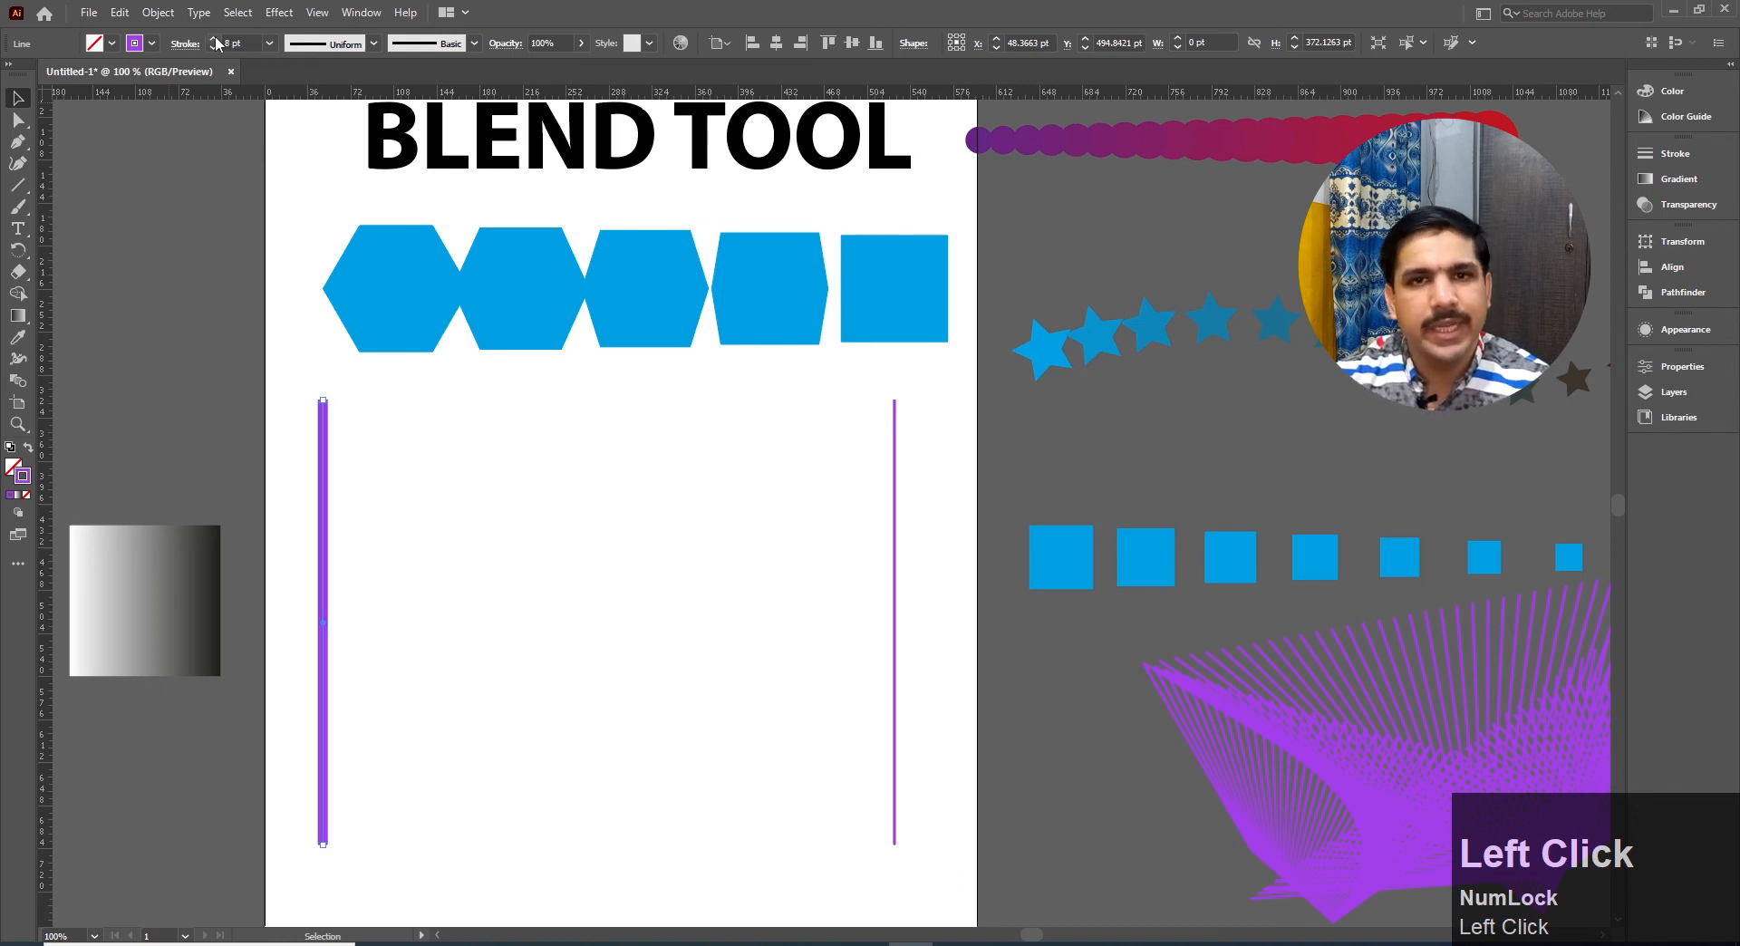
left_click_drag(933, 587, 932, 587)
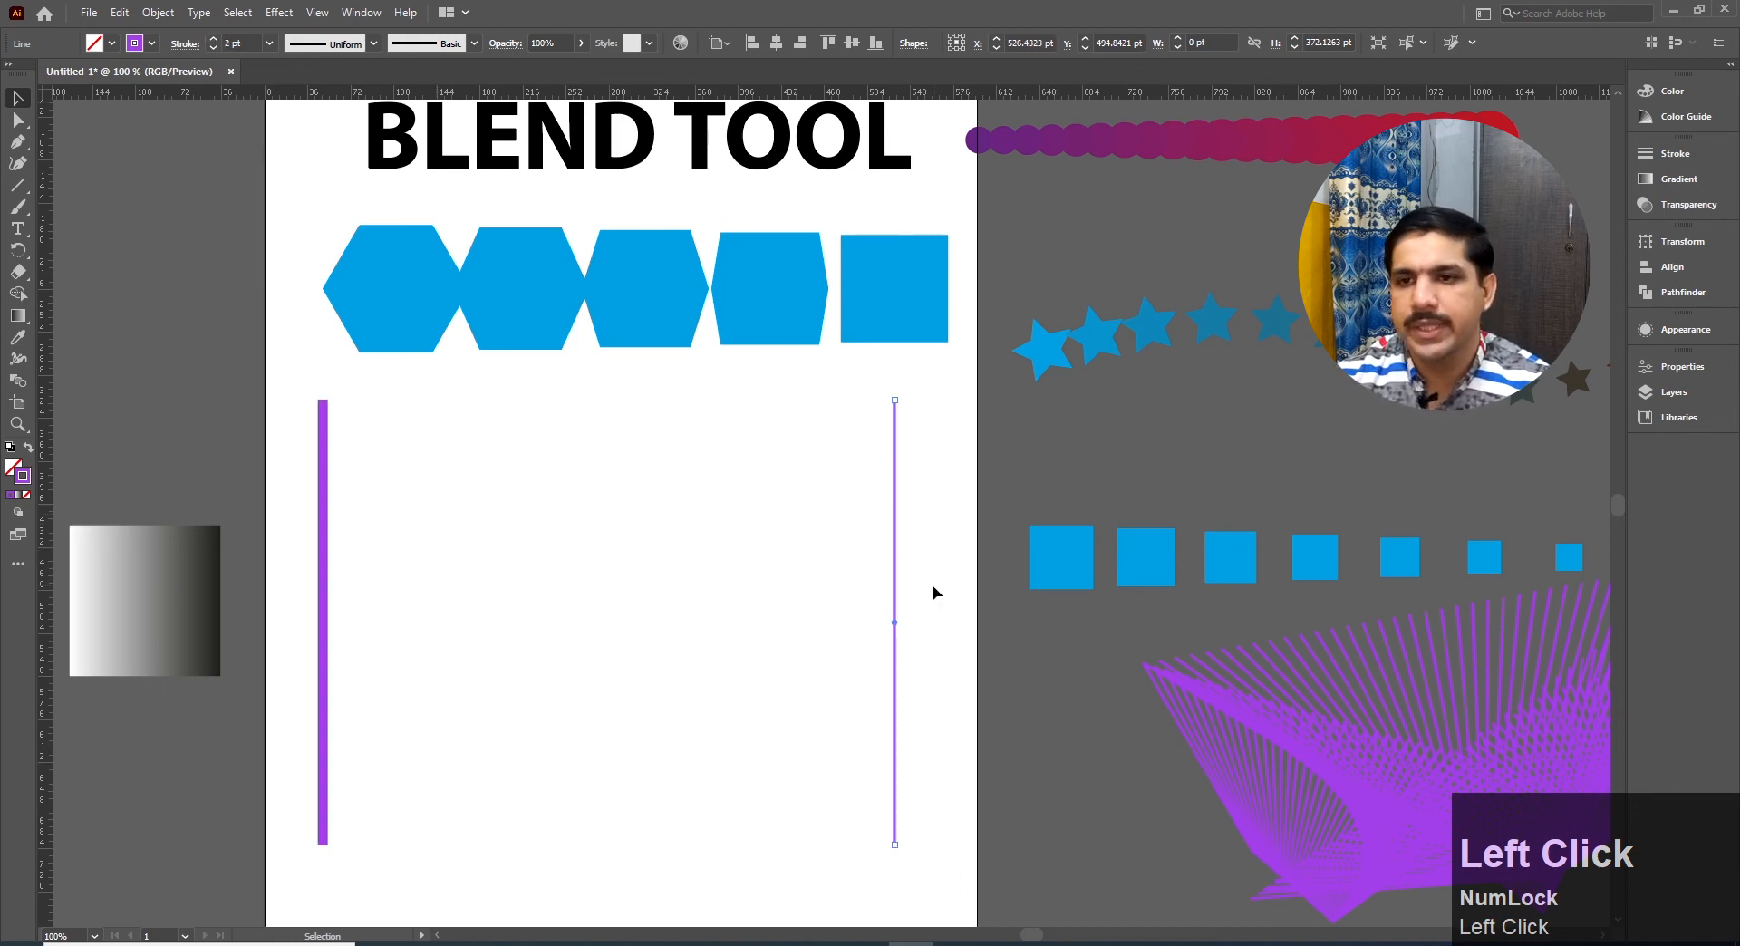
left_click(442, 474)
Change the thick left line's stroke to the light blue swatch
left_click(322, 522)
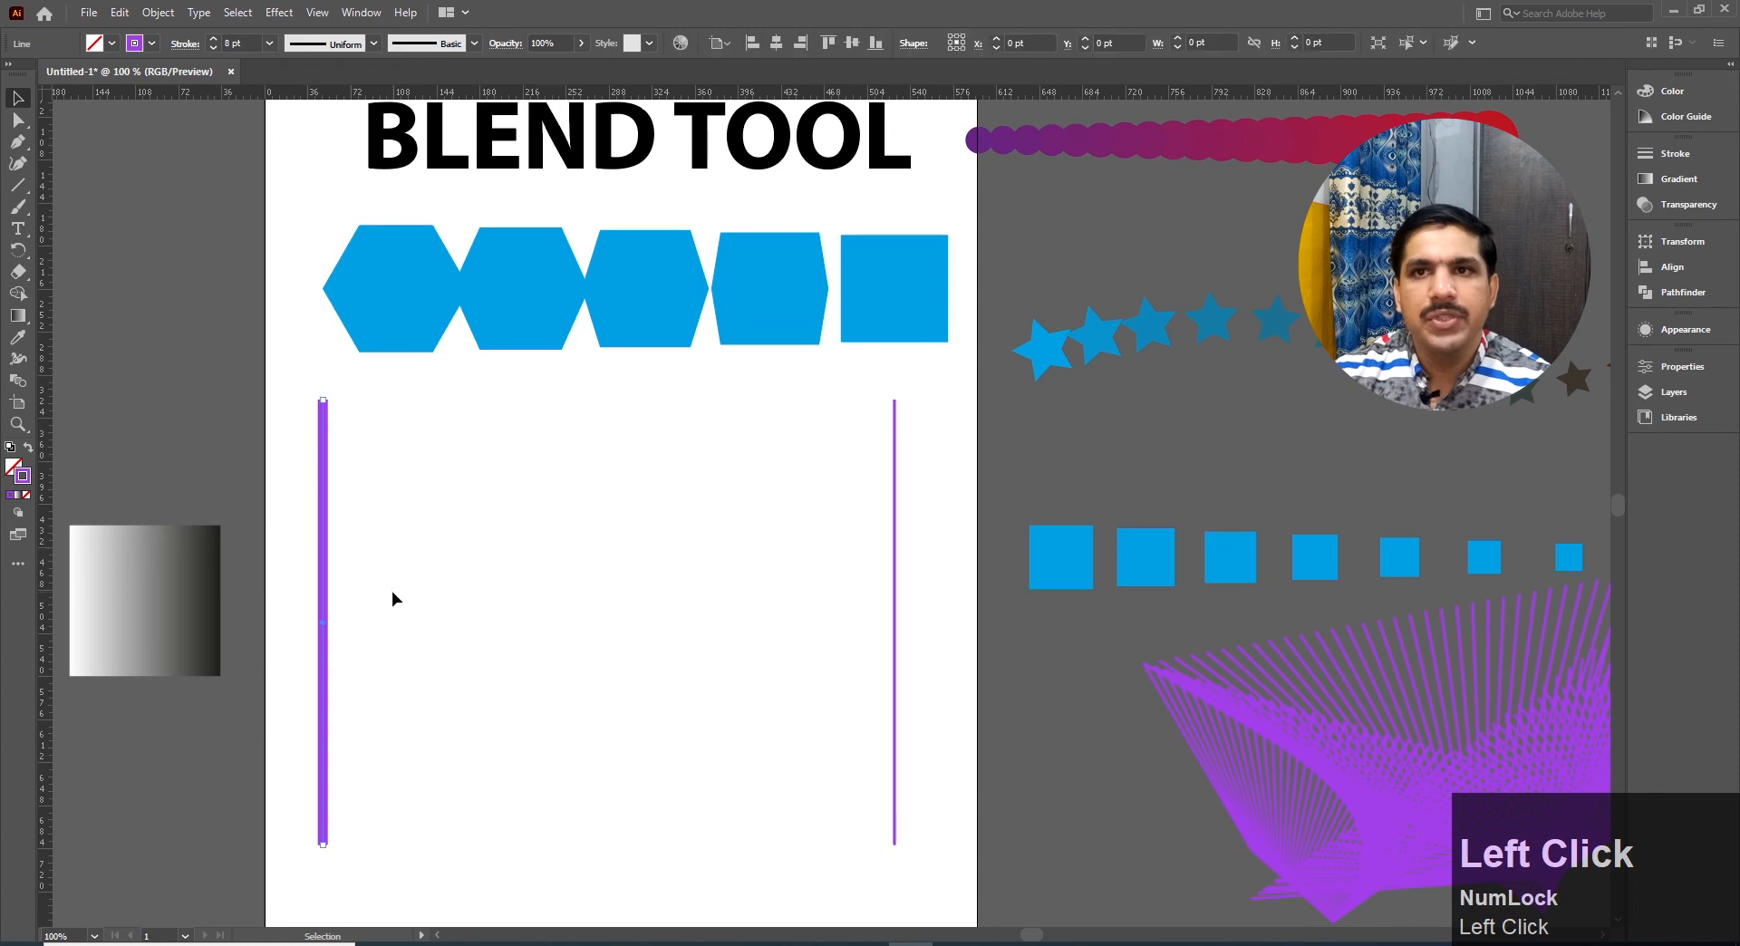
left_click(151, 42)
left_click(117, 76)
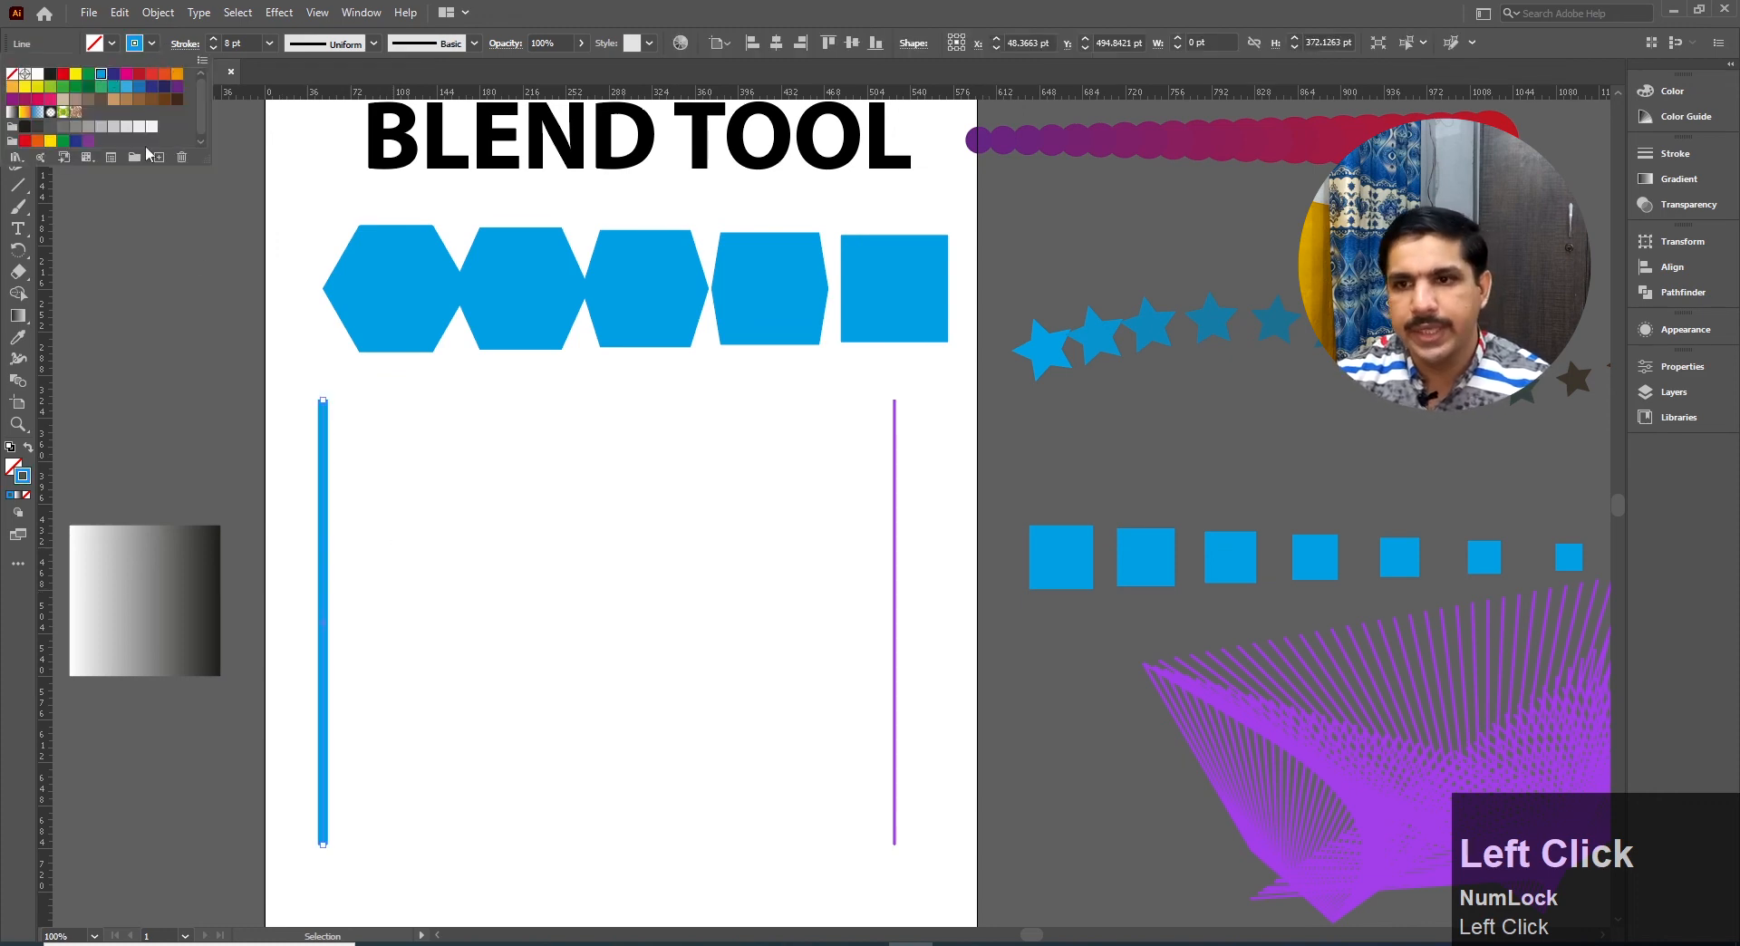
left_click(581, 524)
left_click(560, 521)
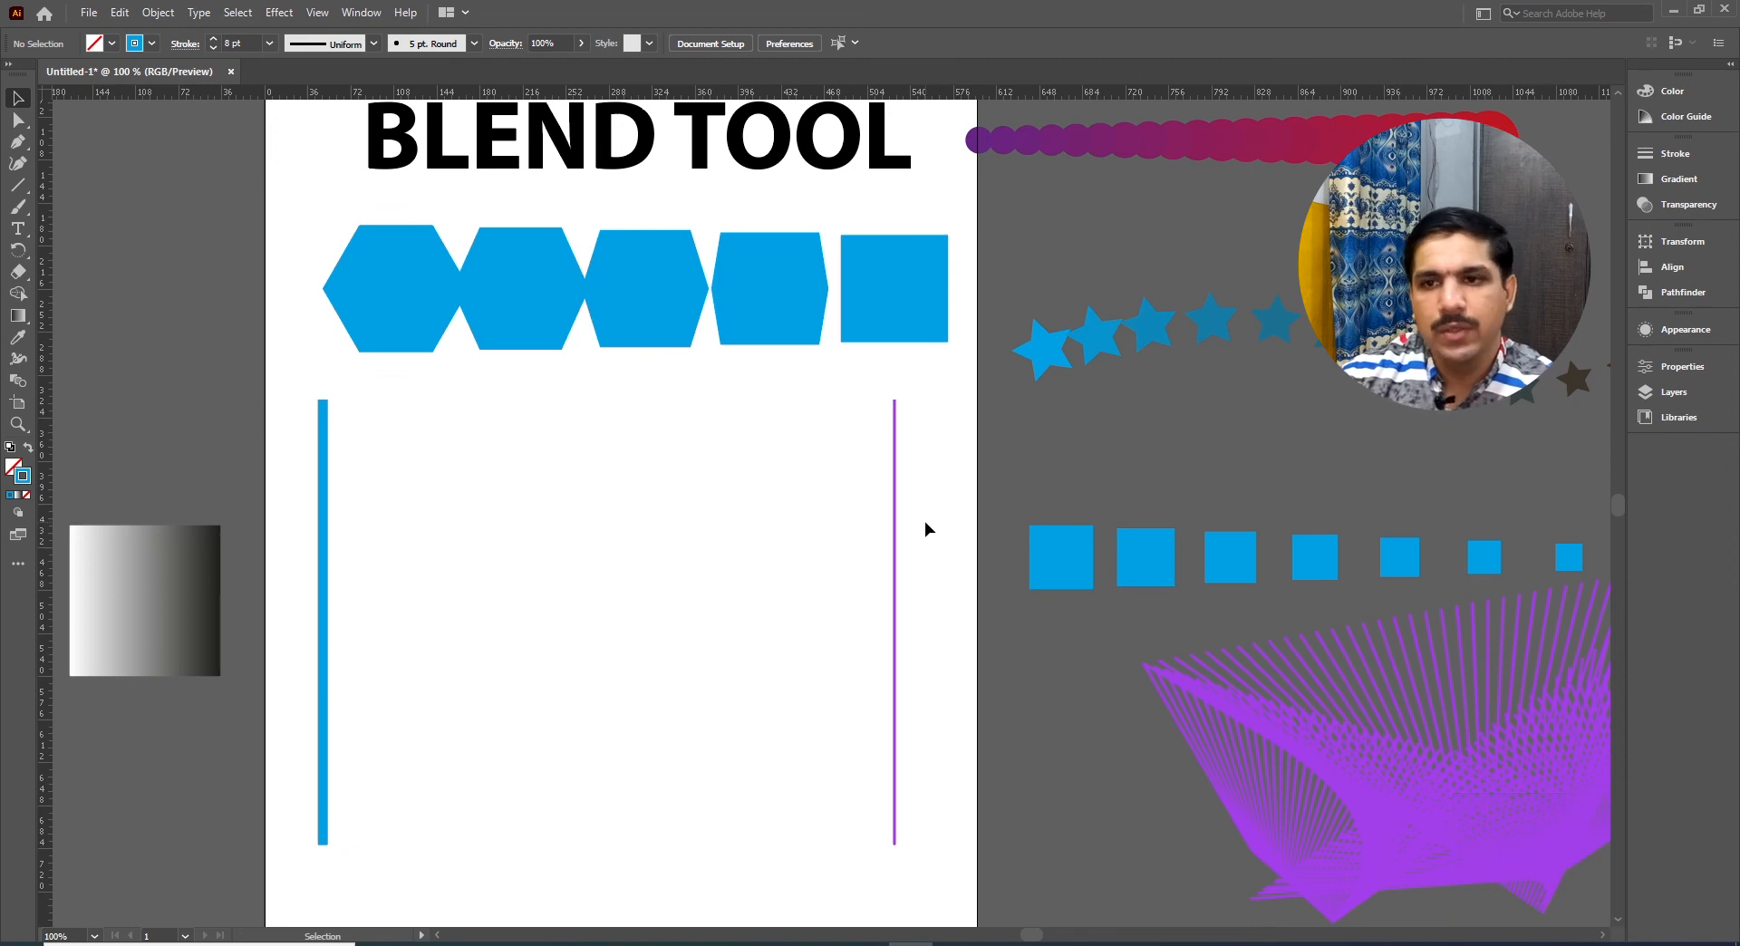
Make a blend between the thick blue line and the thin purple line
left_click_drag(317, 433, 955, 542)
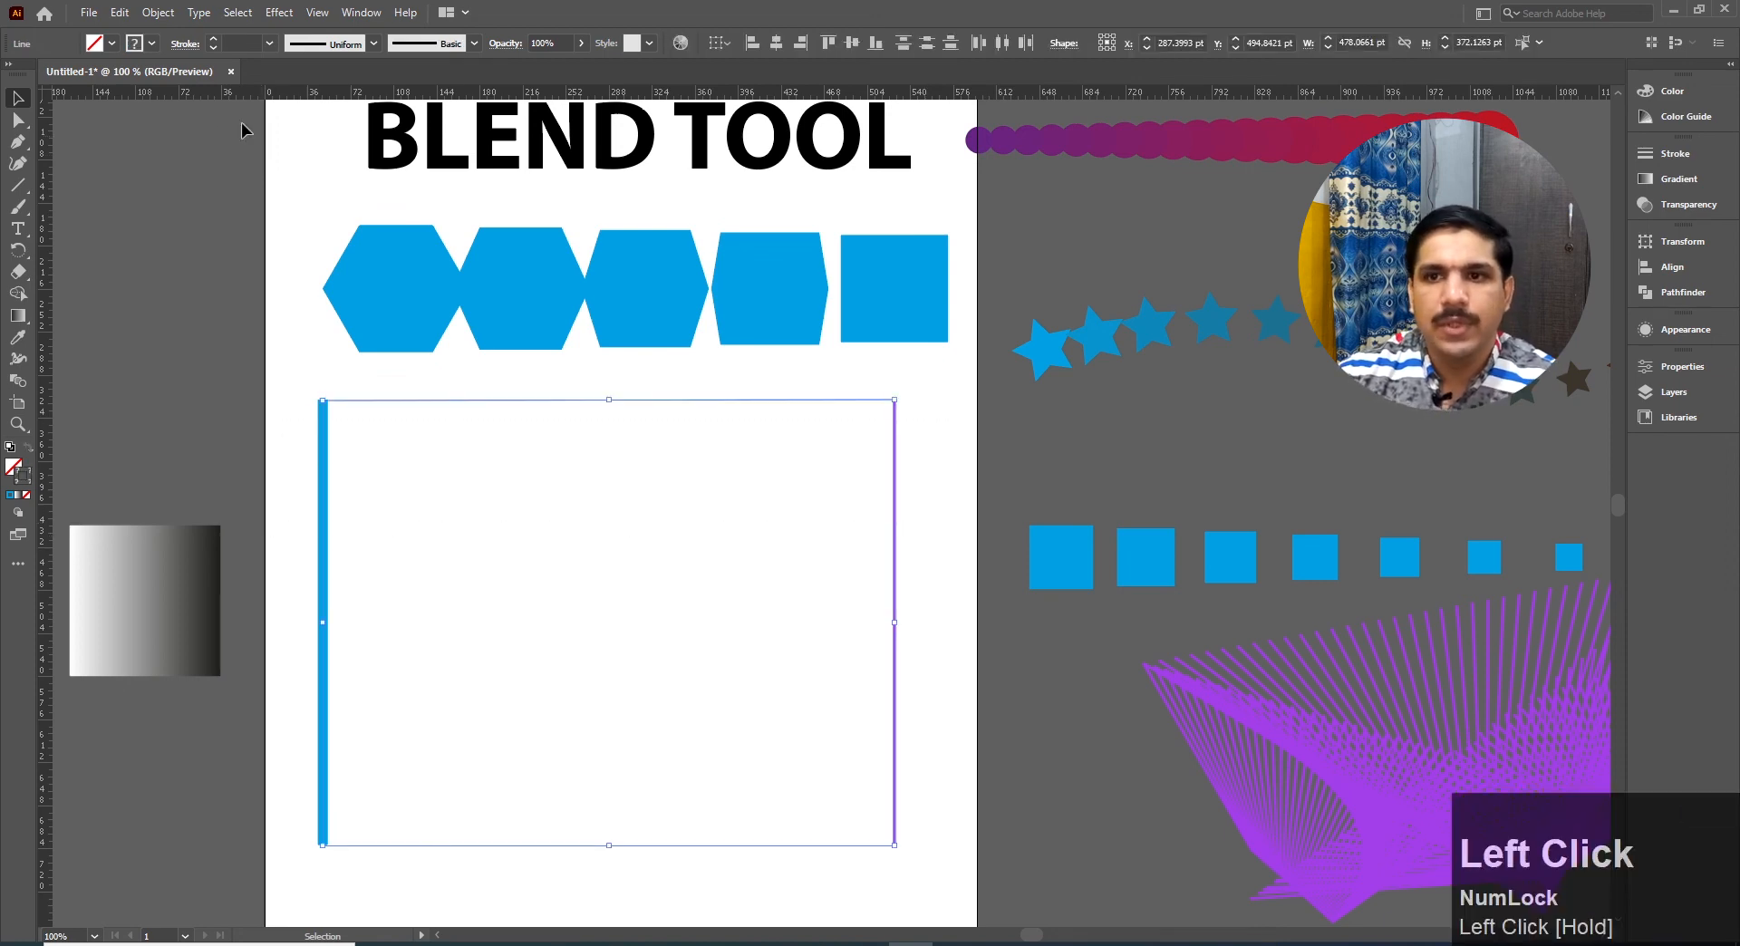
left_click(158, 13)
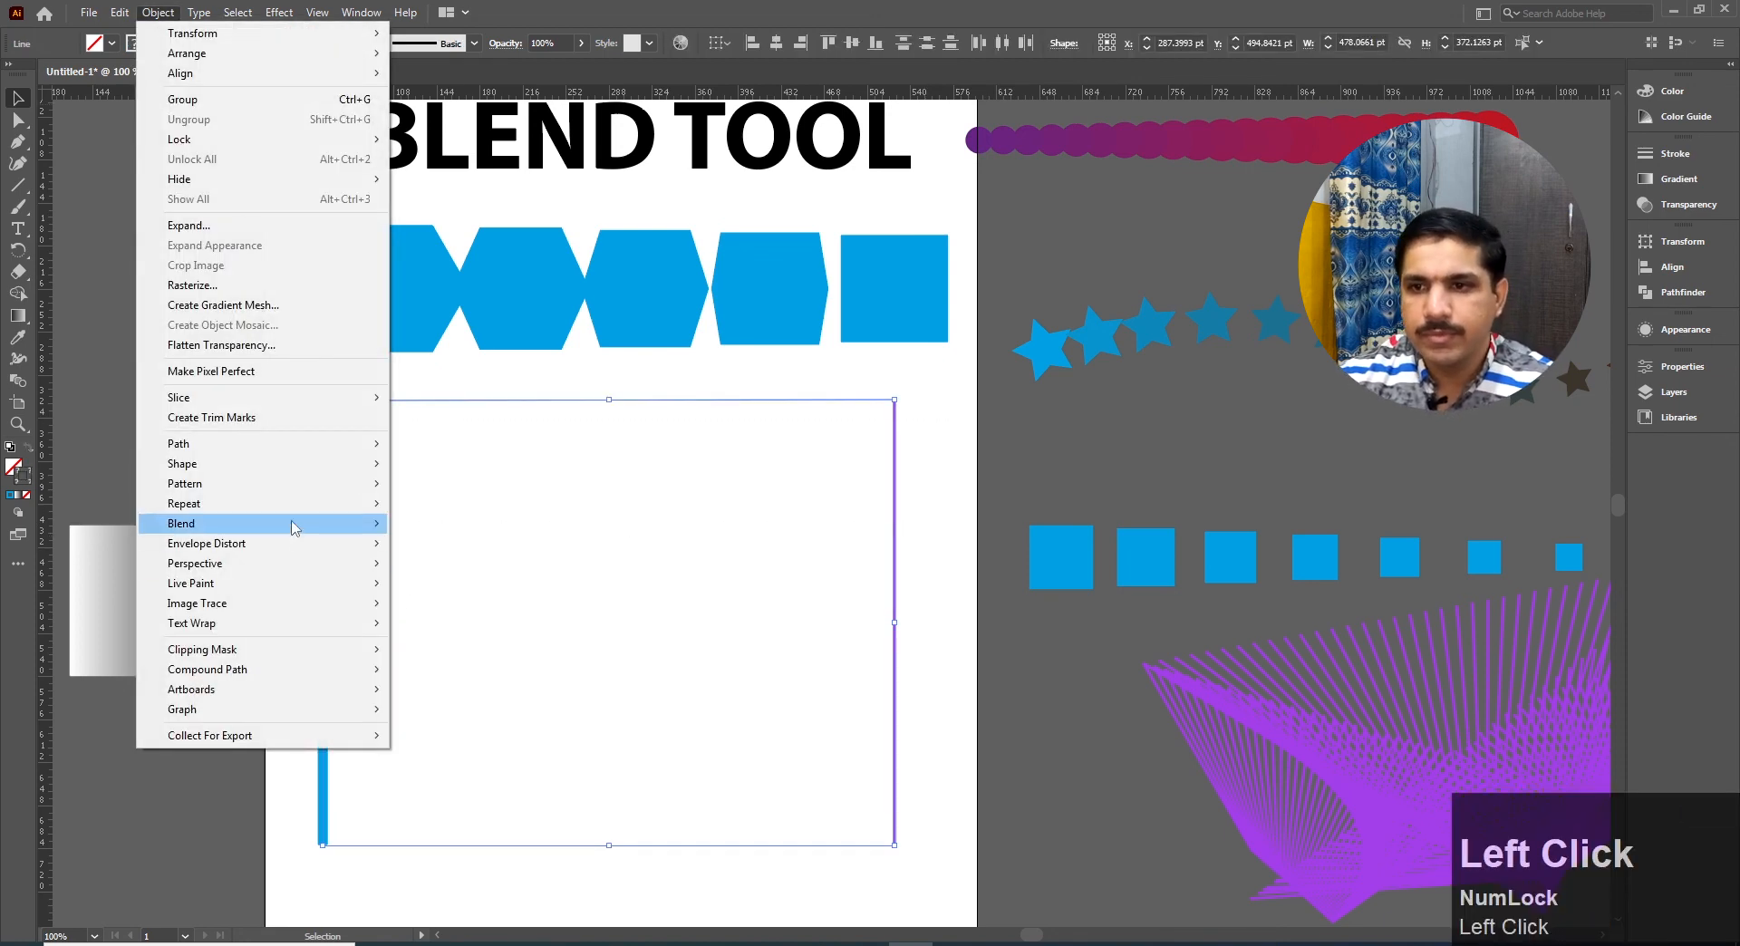
mouse_move(325, 528)
left_click(462, 524)
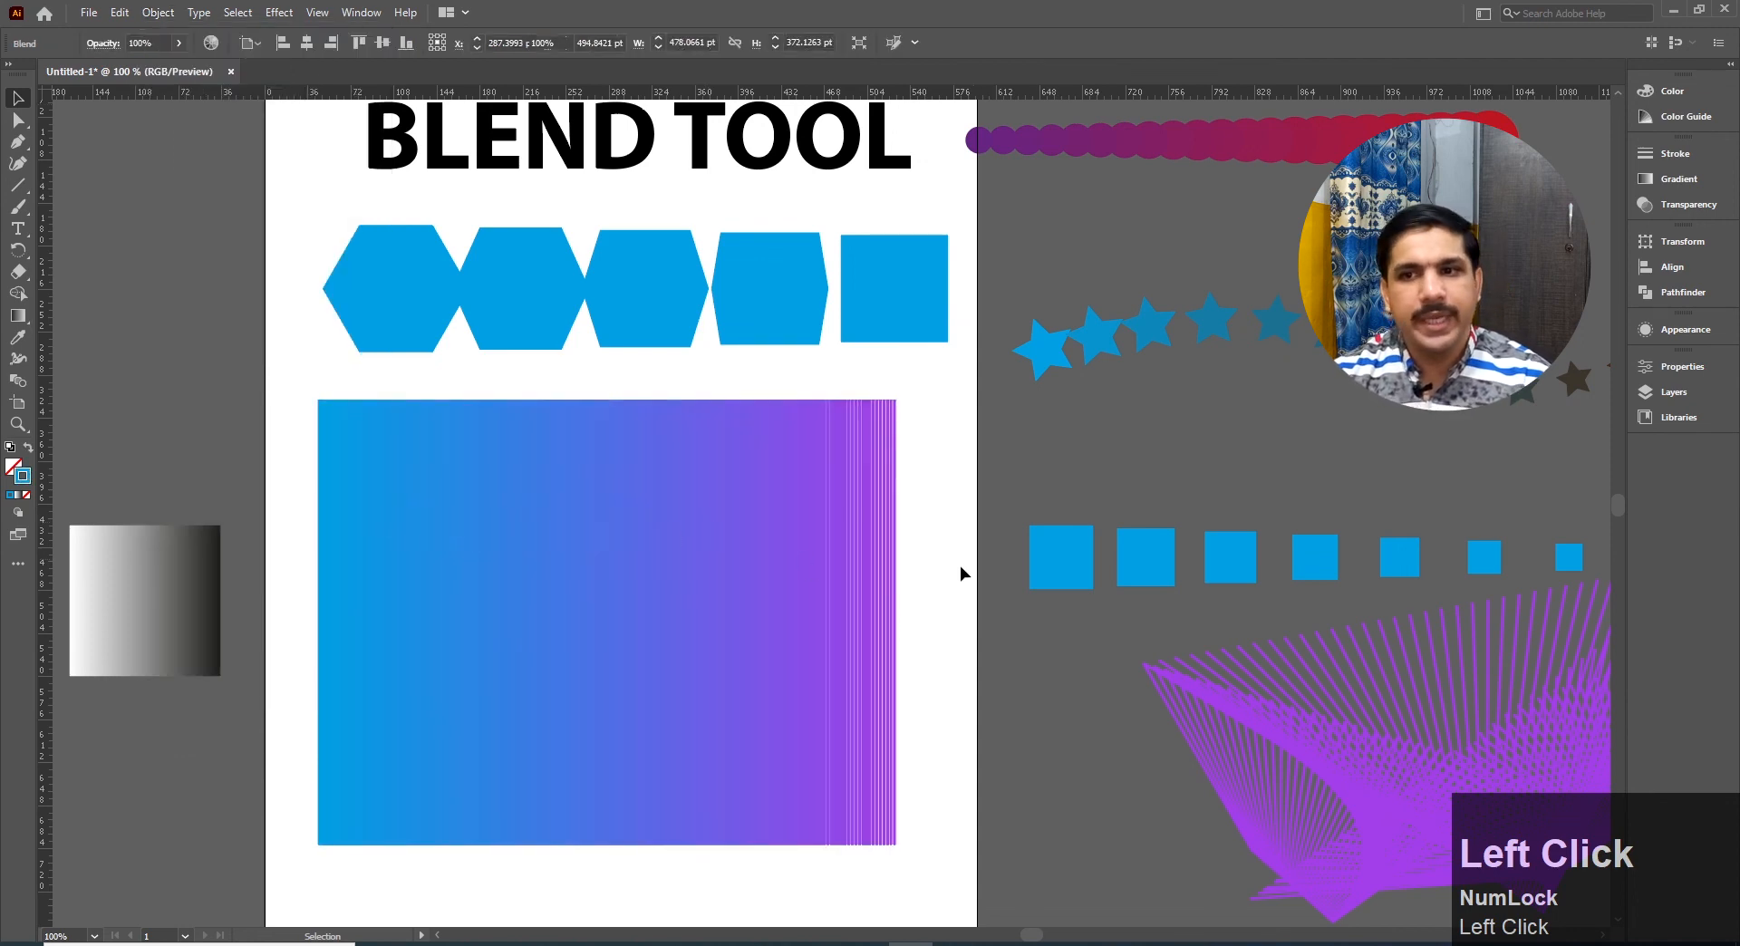
left_click(947, 609)
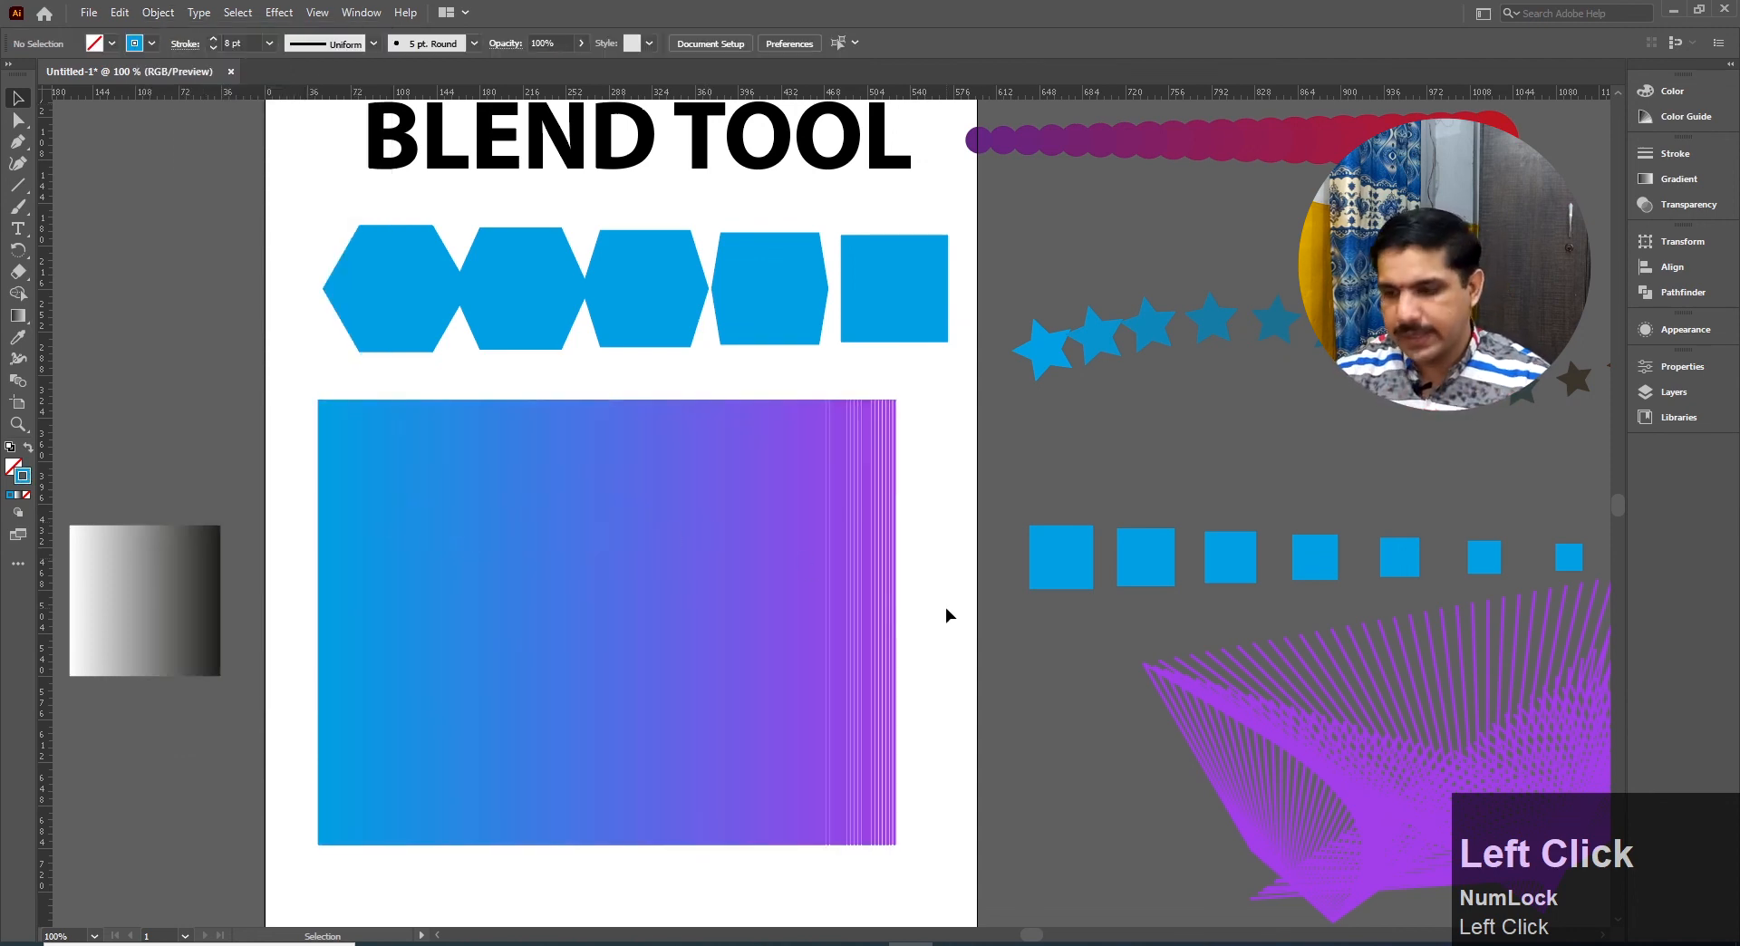
Examine the colour and thickness transition across the blended vertical lines up close
left_click(504, 602, "ctrl")
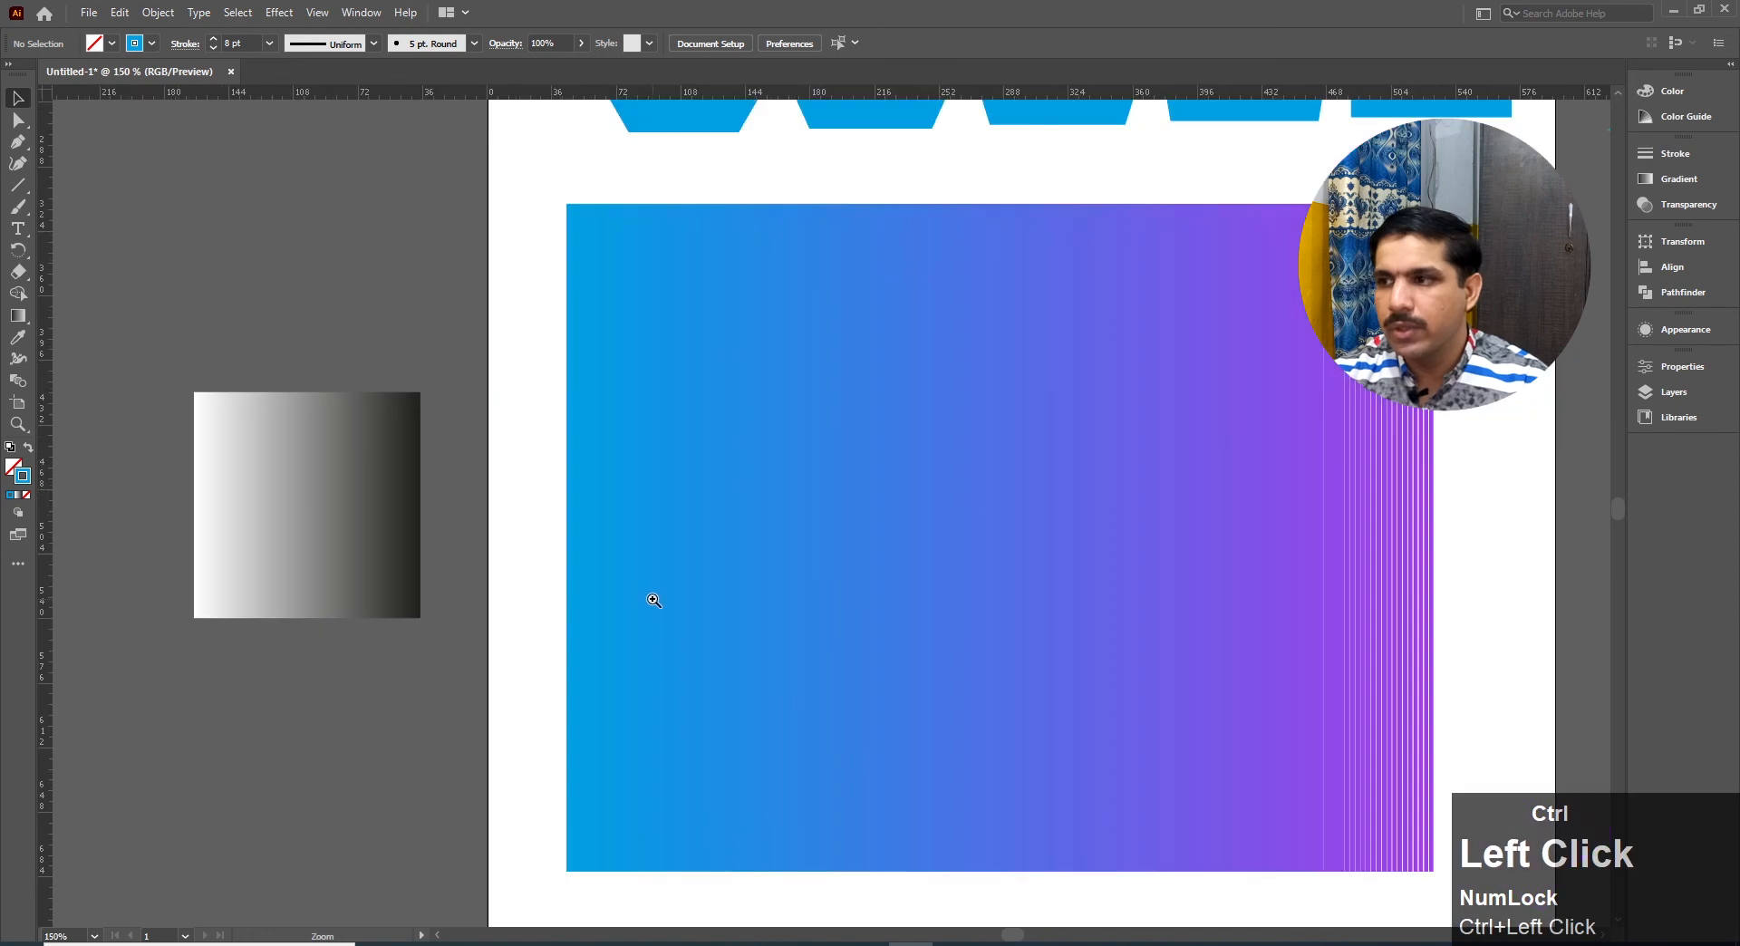
left_click(891, 582, "ctrl")
left_click_drag(981, 583, 672, 626)
left_click(753, 451, "ctrl")
left_click(847, 450, "ctrl+alt")
left_click_drag(785, 469, 909, 469)
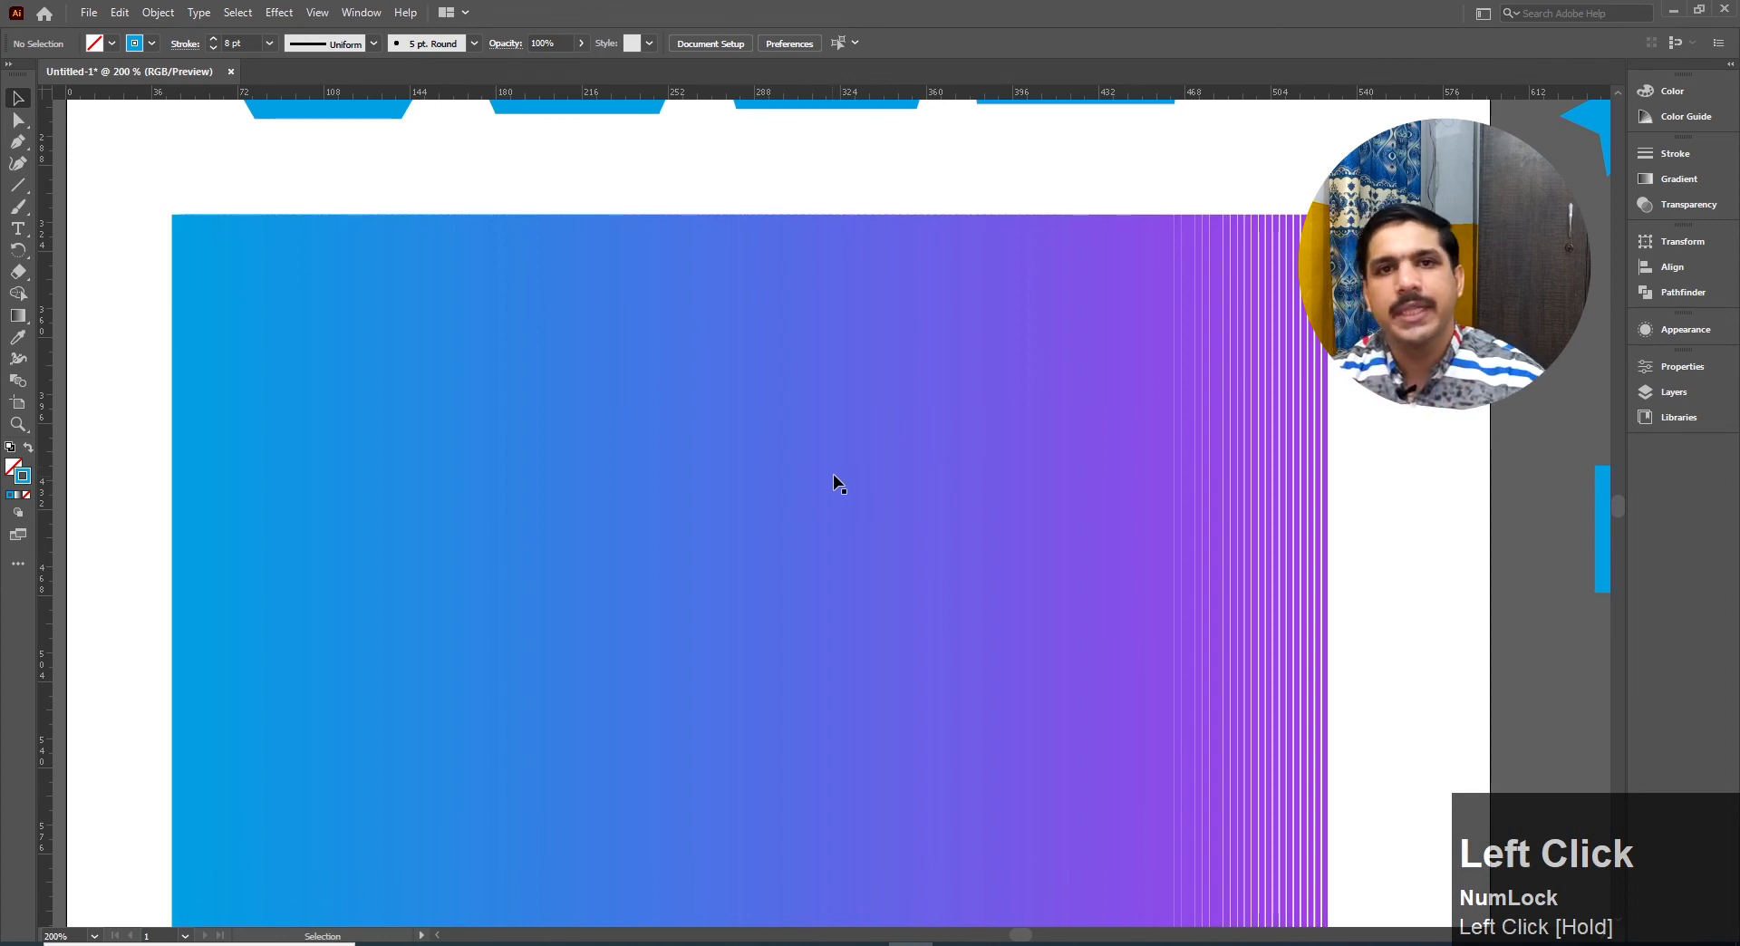
left_click_drag(757, 647, 715, 428)
left_click(712, 488, "ctrl+alt")
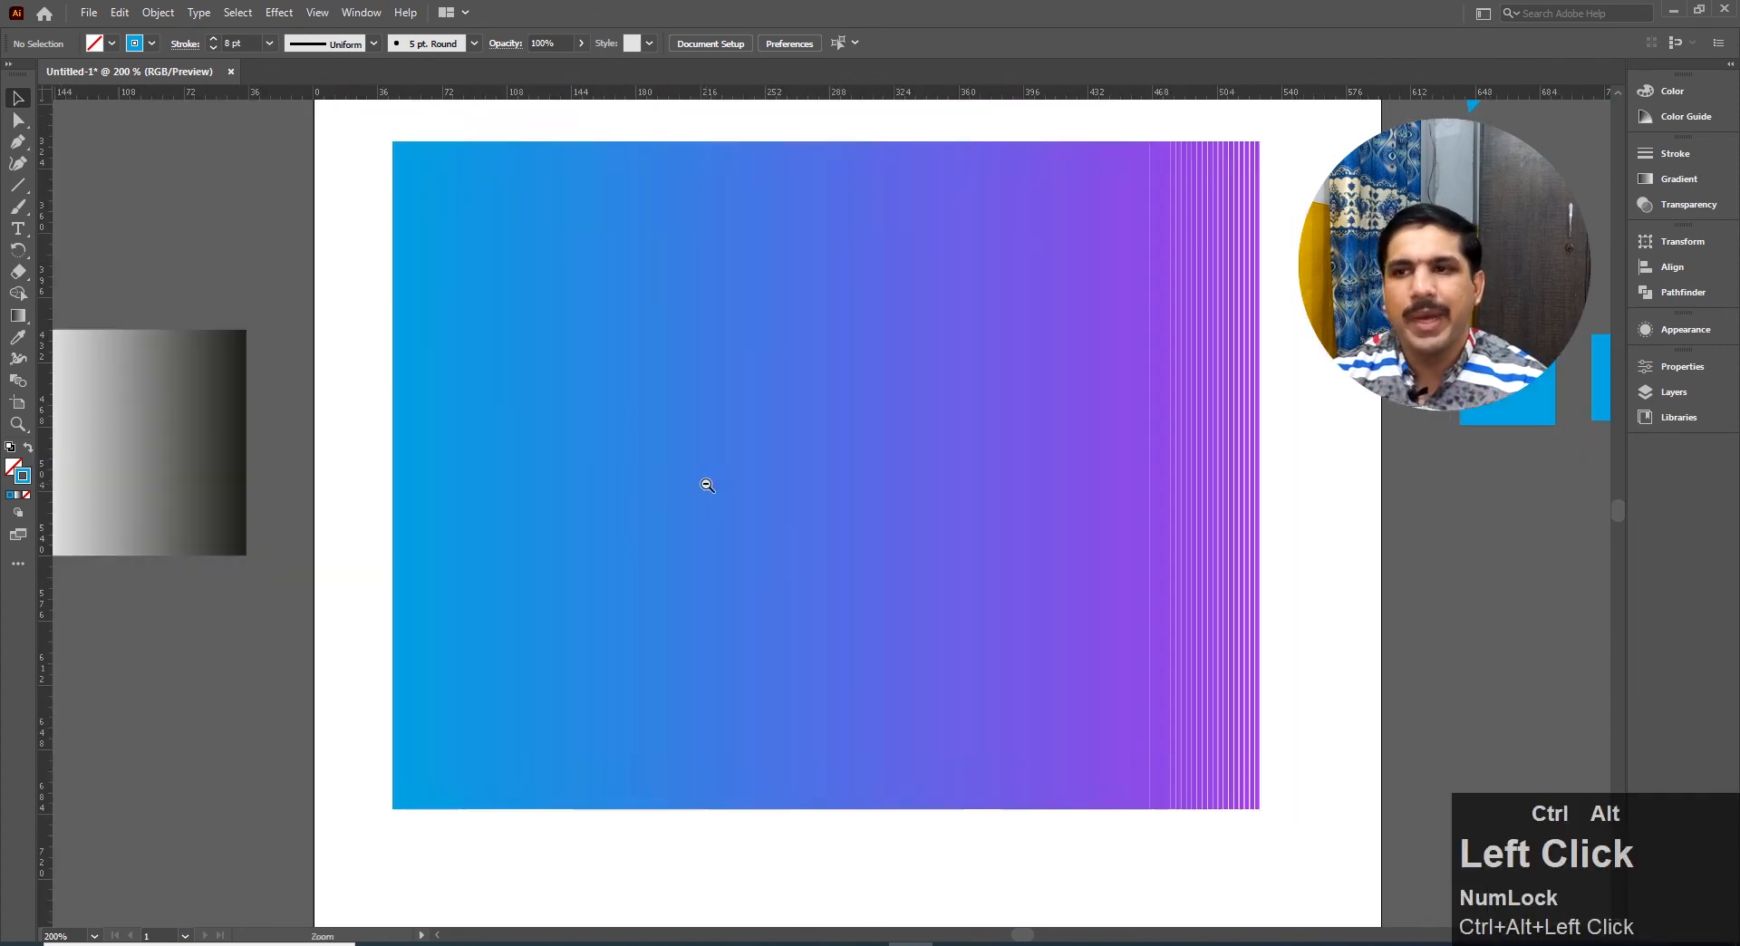
Set the vertical line blend's spacing to Specified Steps and reduce the number of steps to 56
left_click(489, 501)
left_click(703, 424, "ctrl+alt")
mouse_move(474, 489)
left_mouse_down()
mouse_move(459, 494)
mouse_move(496, 488)
left_mouse_up()
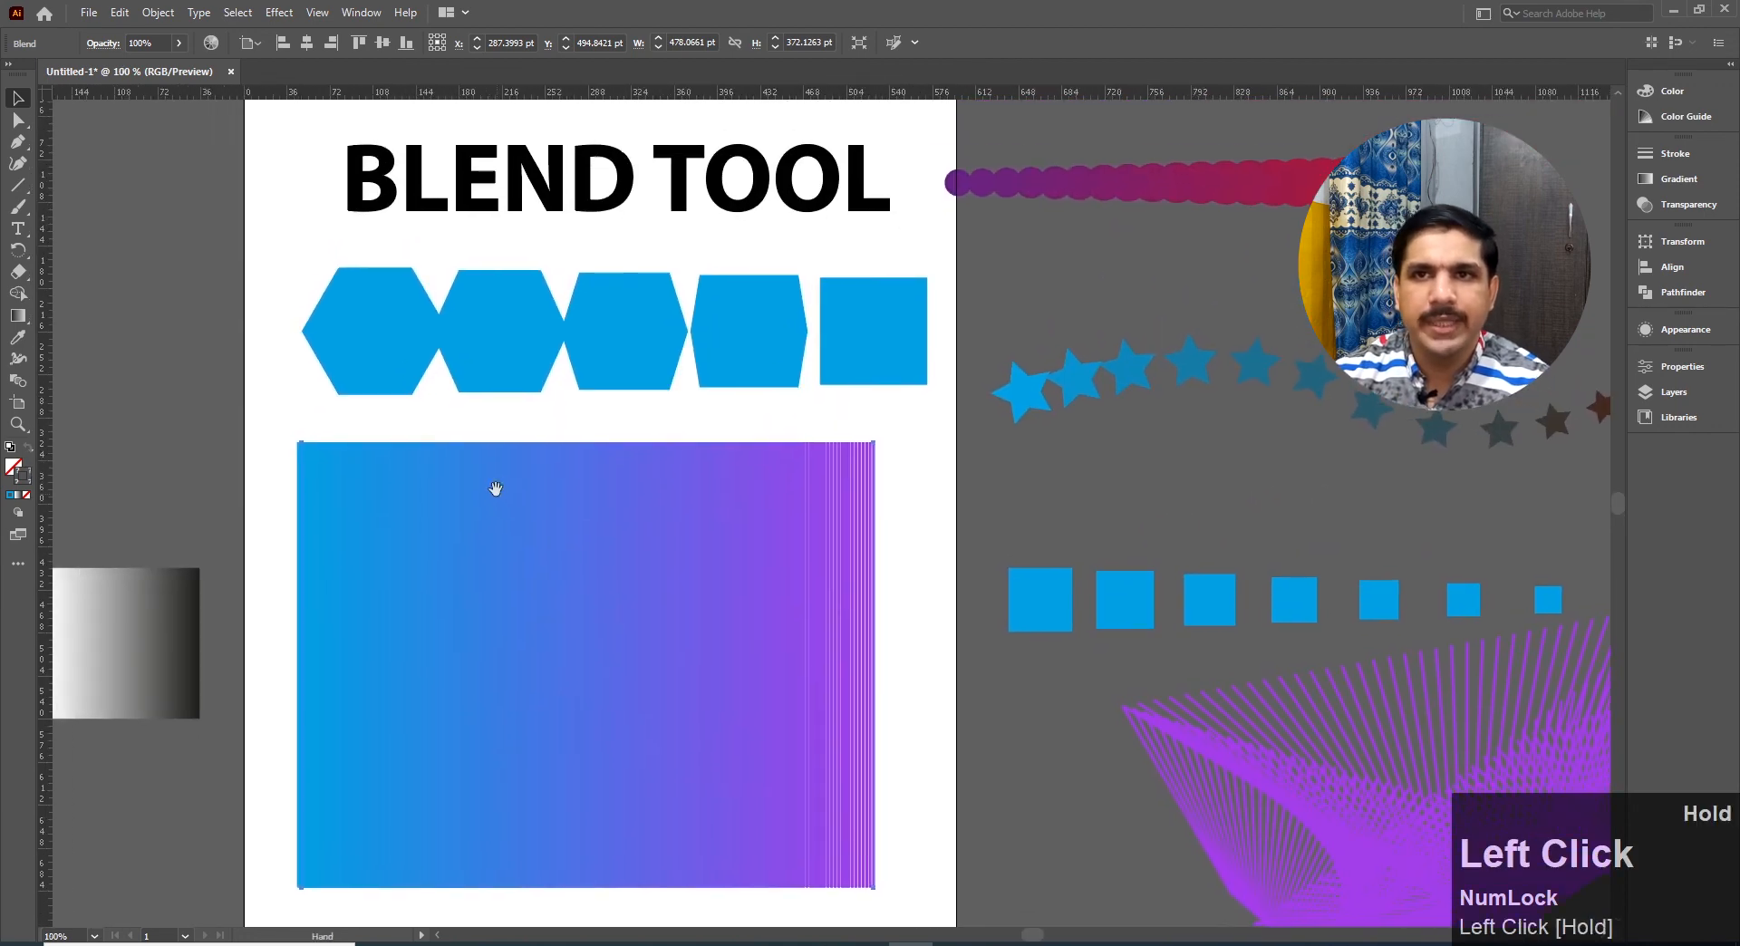
left_click(158, 12)
mouse_move(309, 535)
left_click(435, 563)
left_click(1153, 429)
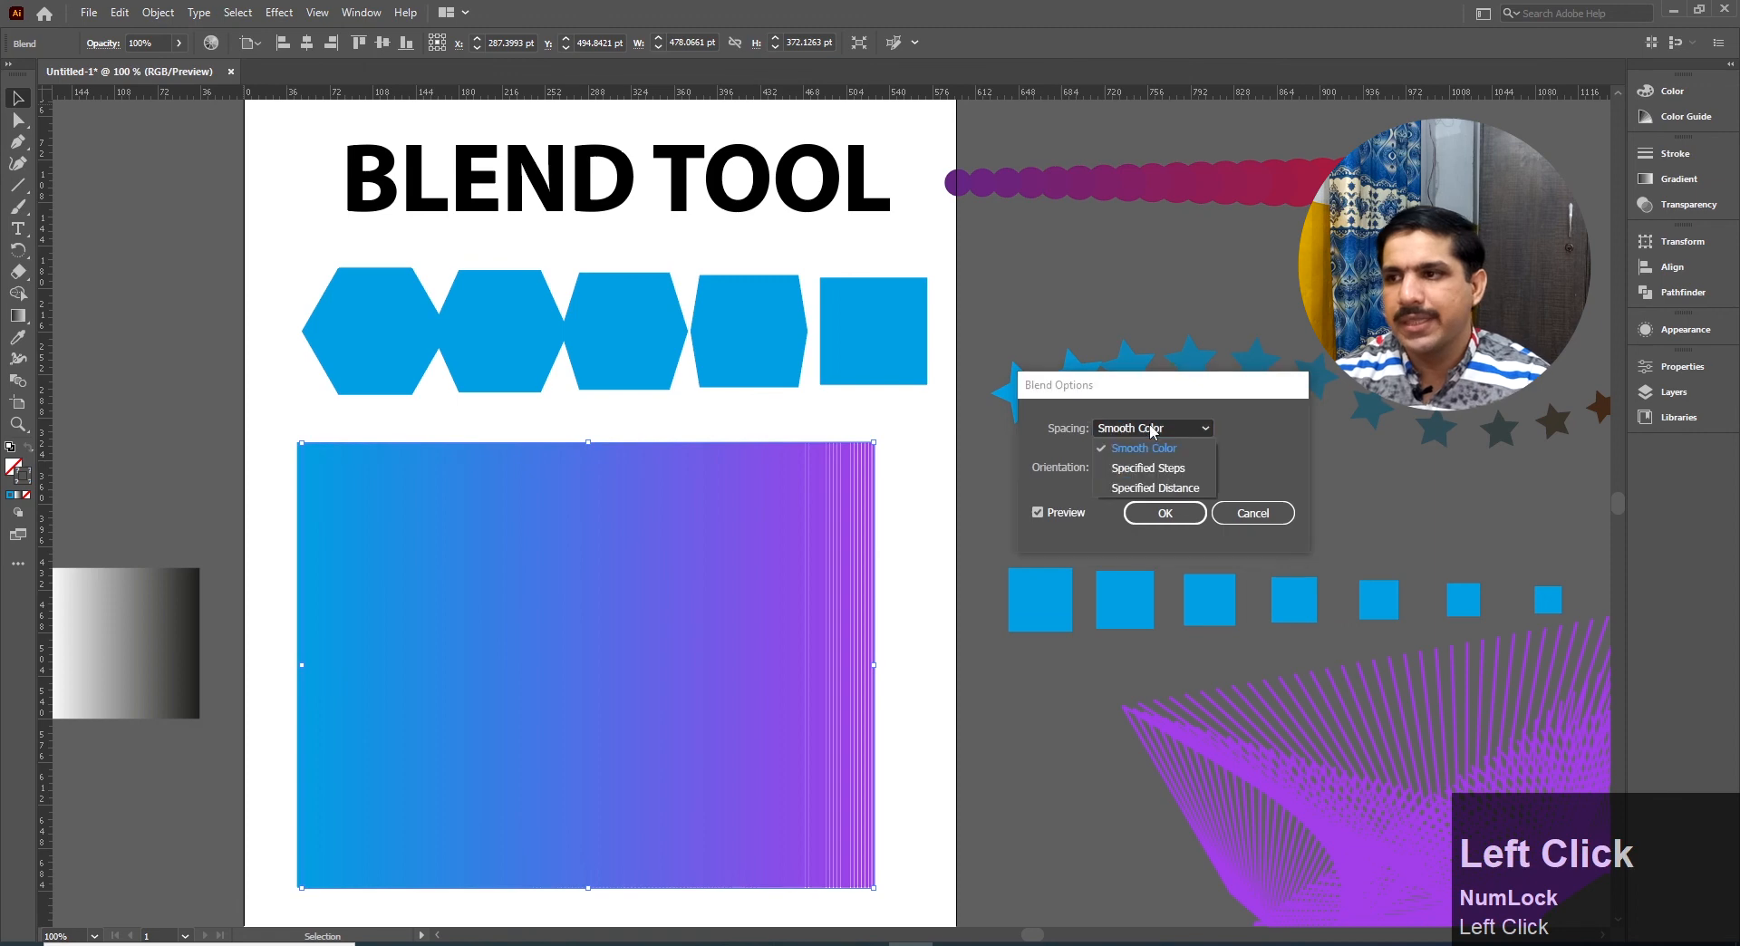
left_click(1148, 468)
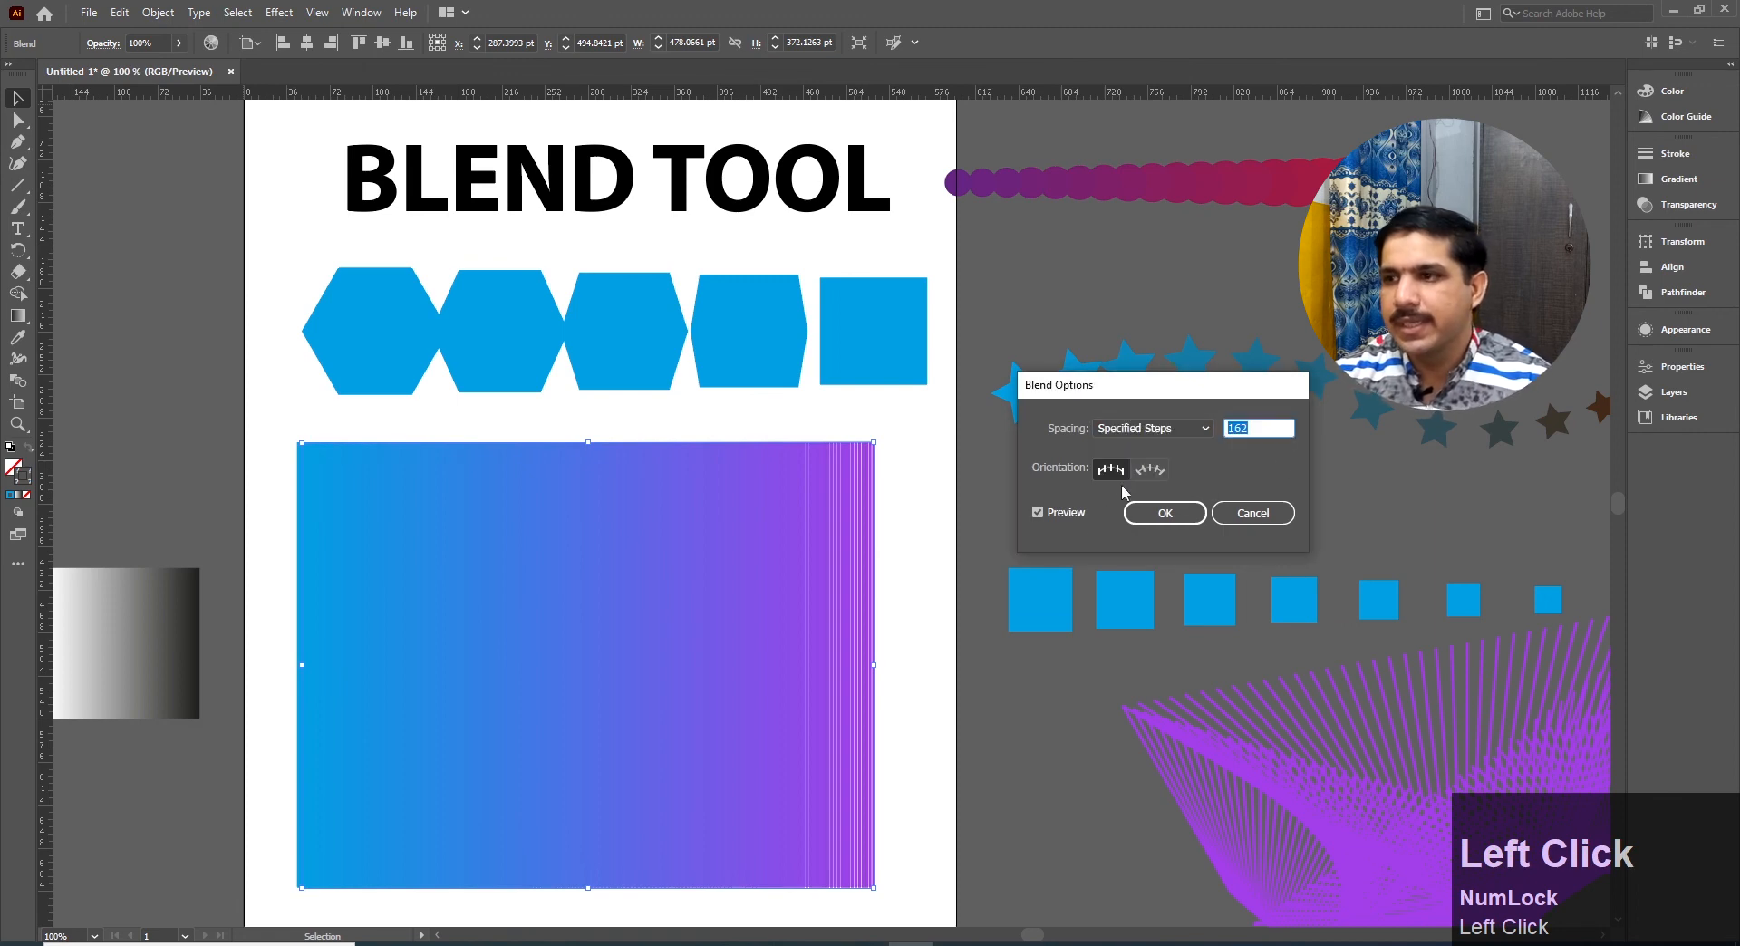
key("Down")
key("Down")
key("Down")
key("Down")
key("Down")
key("Down")
key("Down")
key("Down")
key("Down")
key("Down")
key("Down")
key("Down")
key("Down")
key("Down")
key("Down")
key("Down")
key("Down")
key("Down")
key("Down")
key("Down")
key("Down")
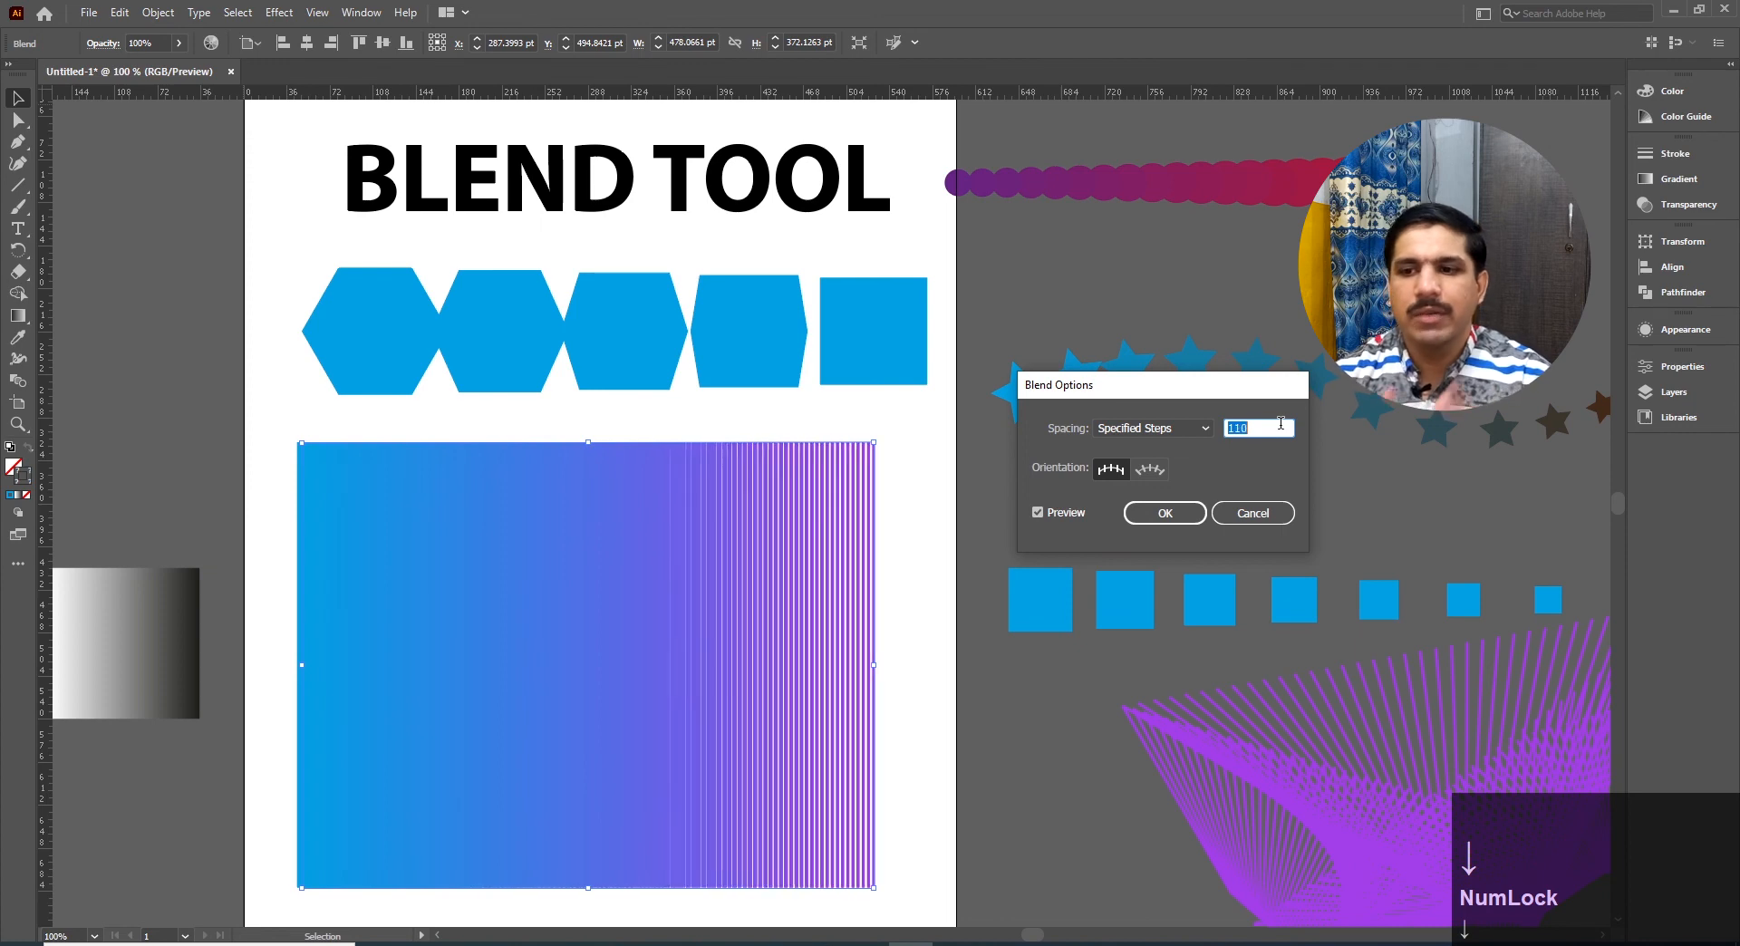
key("Down")
key("Down")
key("Down")
key("Down")
key("Down")
key("Down")
key("Down")
key("Down")
key("Down")
key("Down")
key("Down")
key("Down")
key("Down")
key("Down")
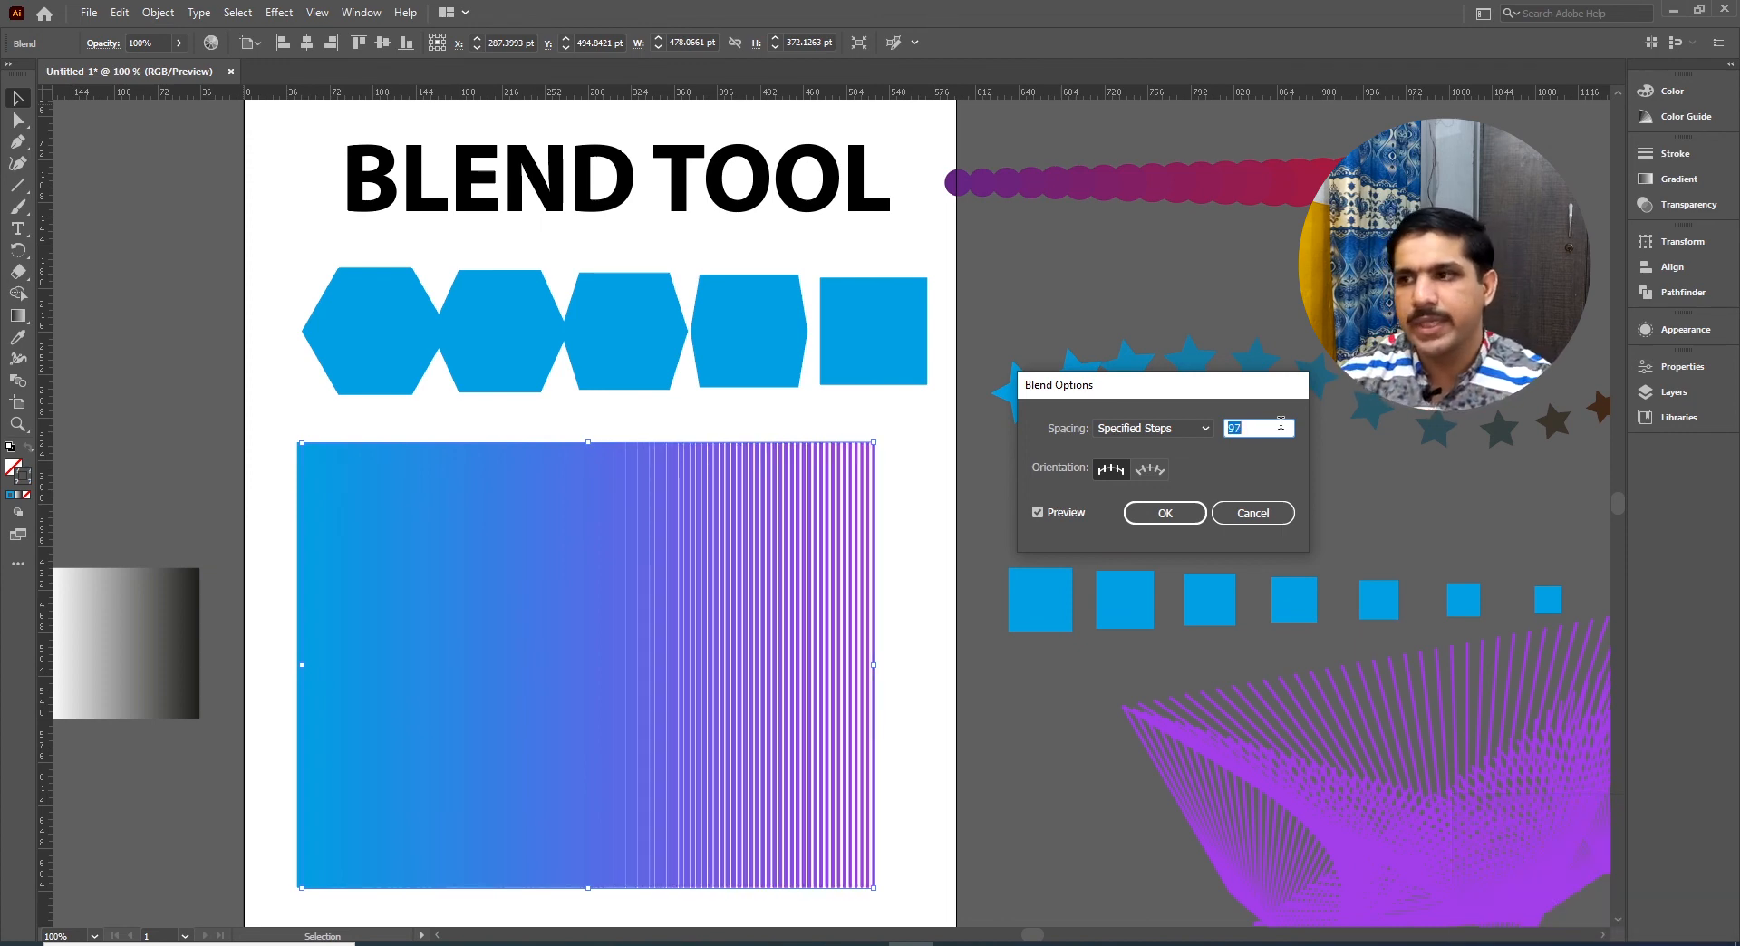
key("Down")
key("Down")
key("Down")
key("Down")
key("Down")
key("Down")
key("Down")
key("Down")
key("Down")
key("Down")
key("Down")
key("Down")
key("Down")
key("Down")
key("Down")
key("Down")
key("Down")
key("Down")
key("Down")
key("Down")
key("Down")
key("Down")
key("Down")
key("Down")
key("Down")
key("Down")
key("Down")
key("Down")
key("Down")
key("Down")
key("Down")
key("Down")
key("Down")
key("Down")
key("Down")
key("Down")
key("Down")
key("Down")
key("Down")
key("Down")
key("Down")
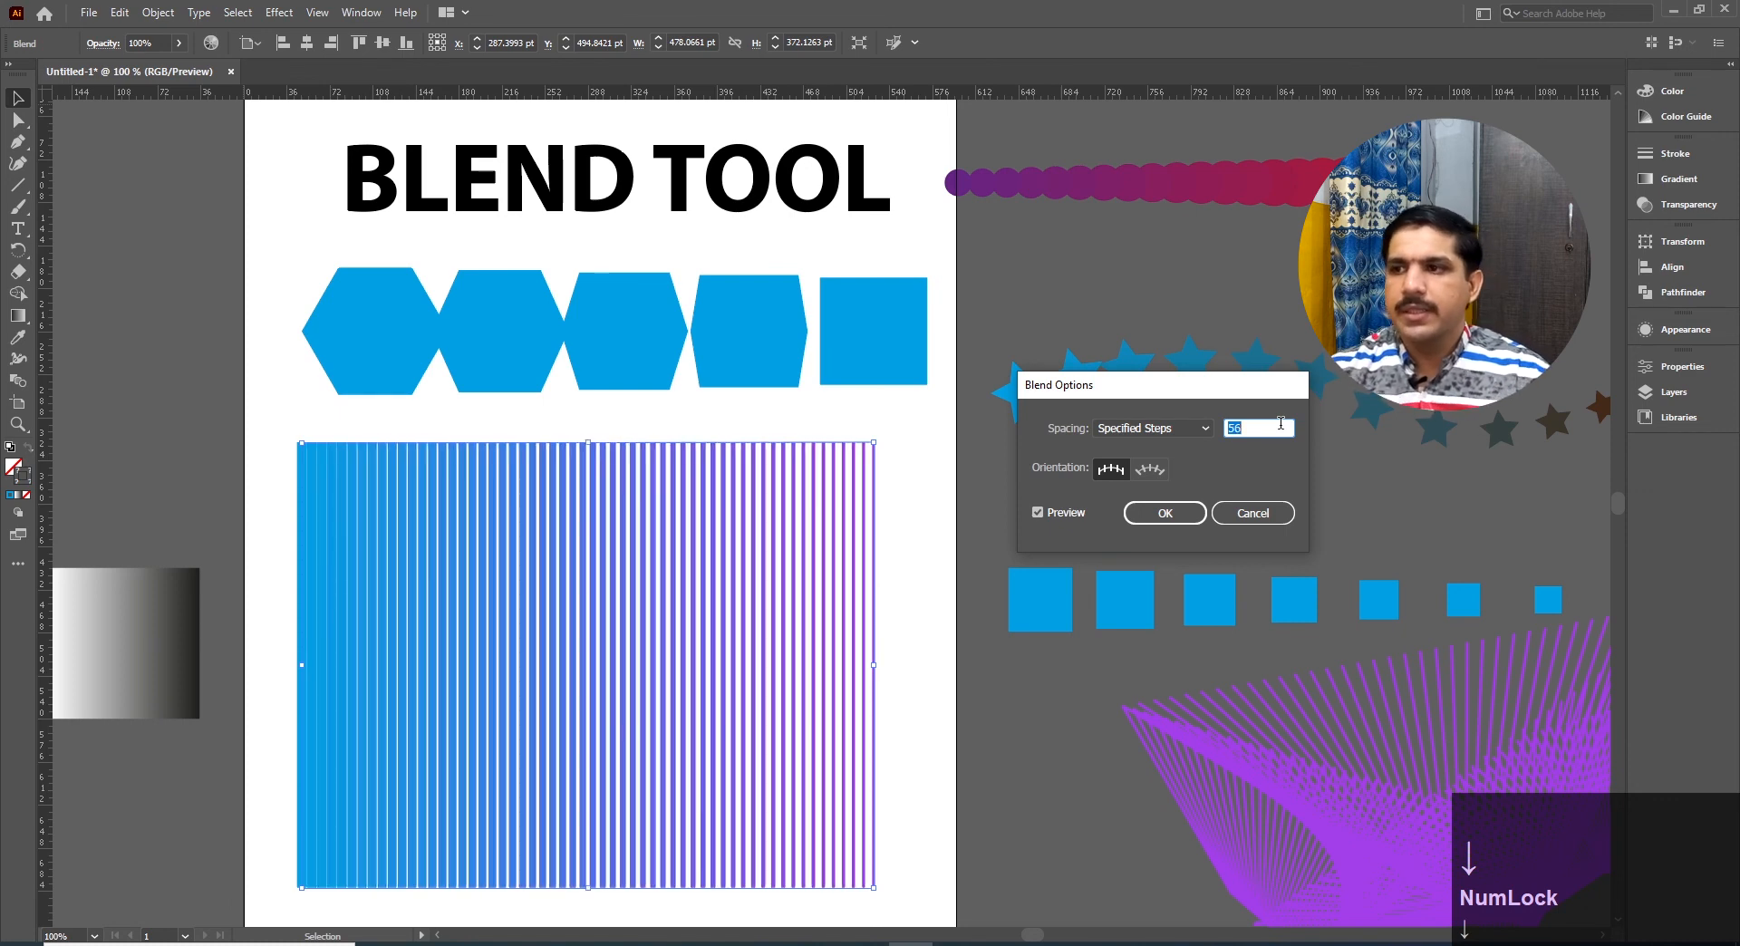
key("Return")
left_click(1086, 484)
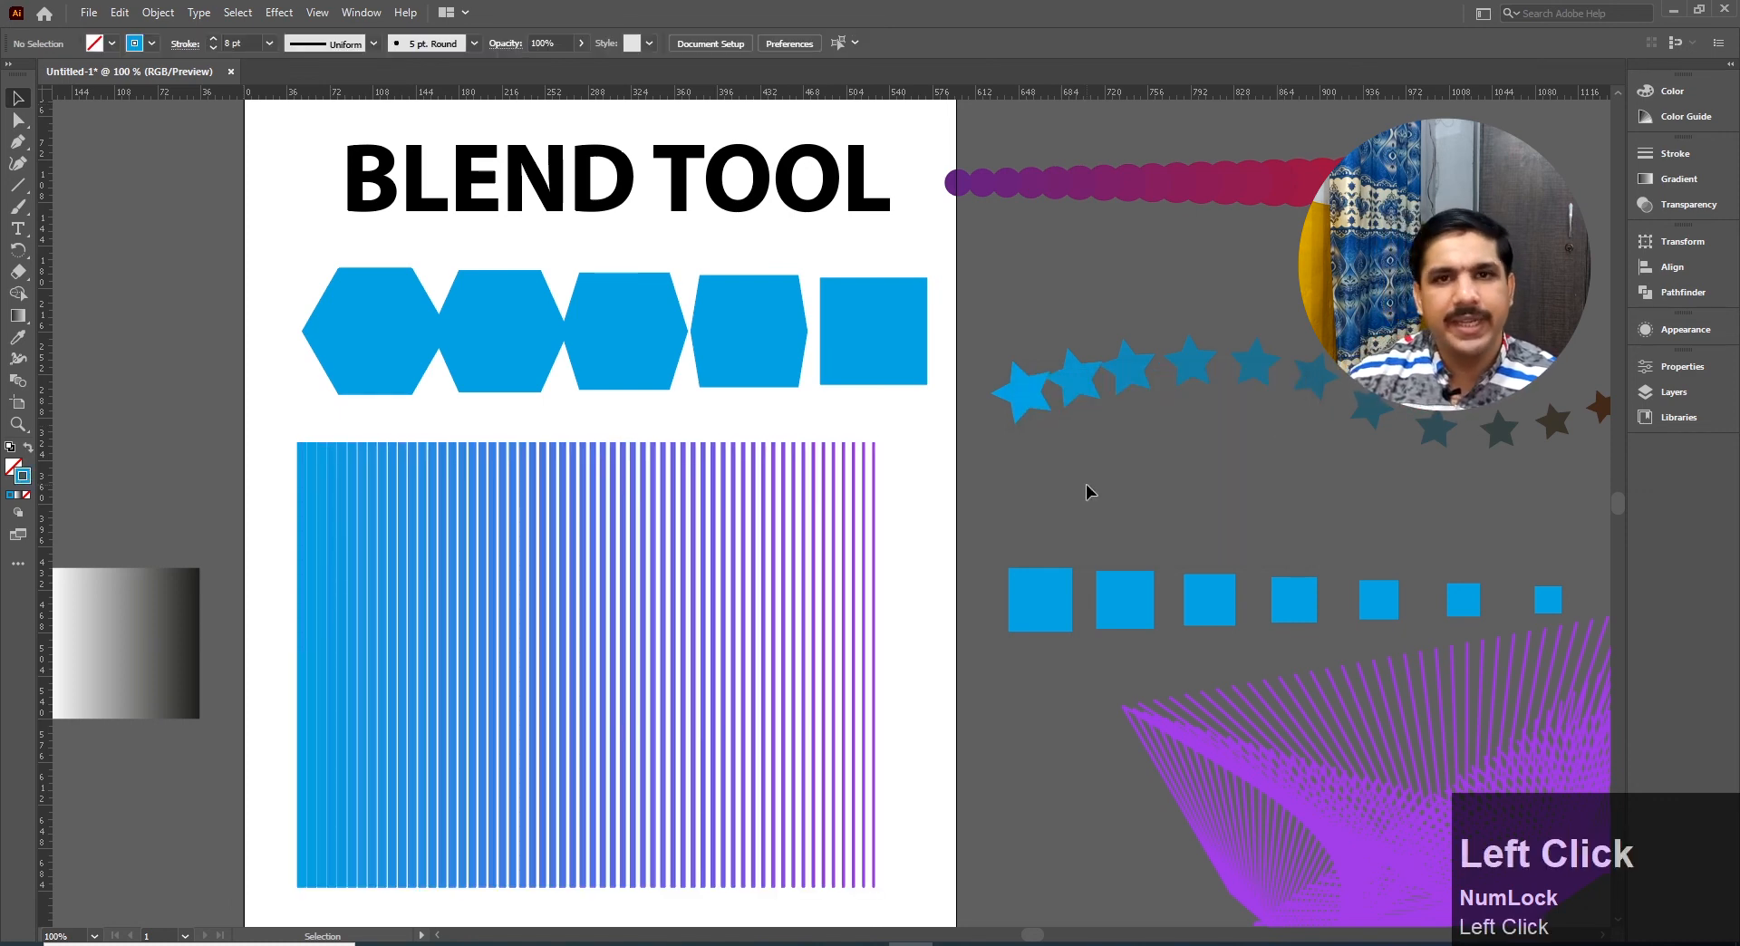